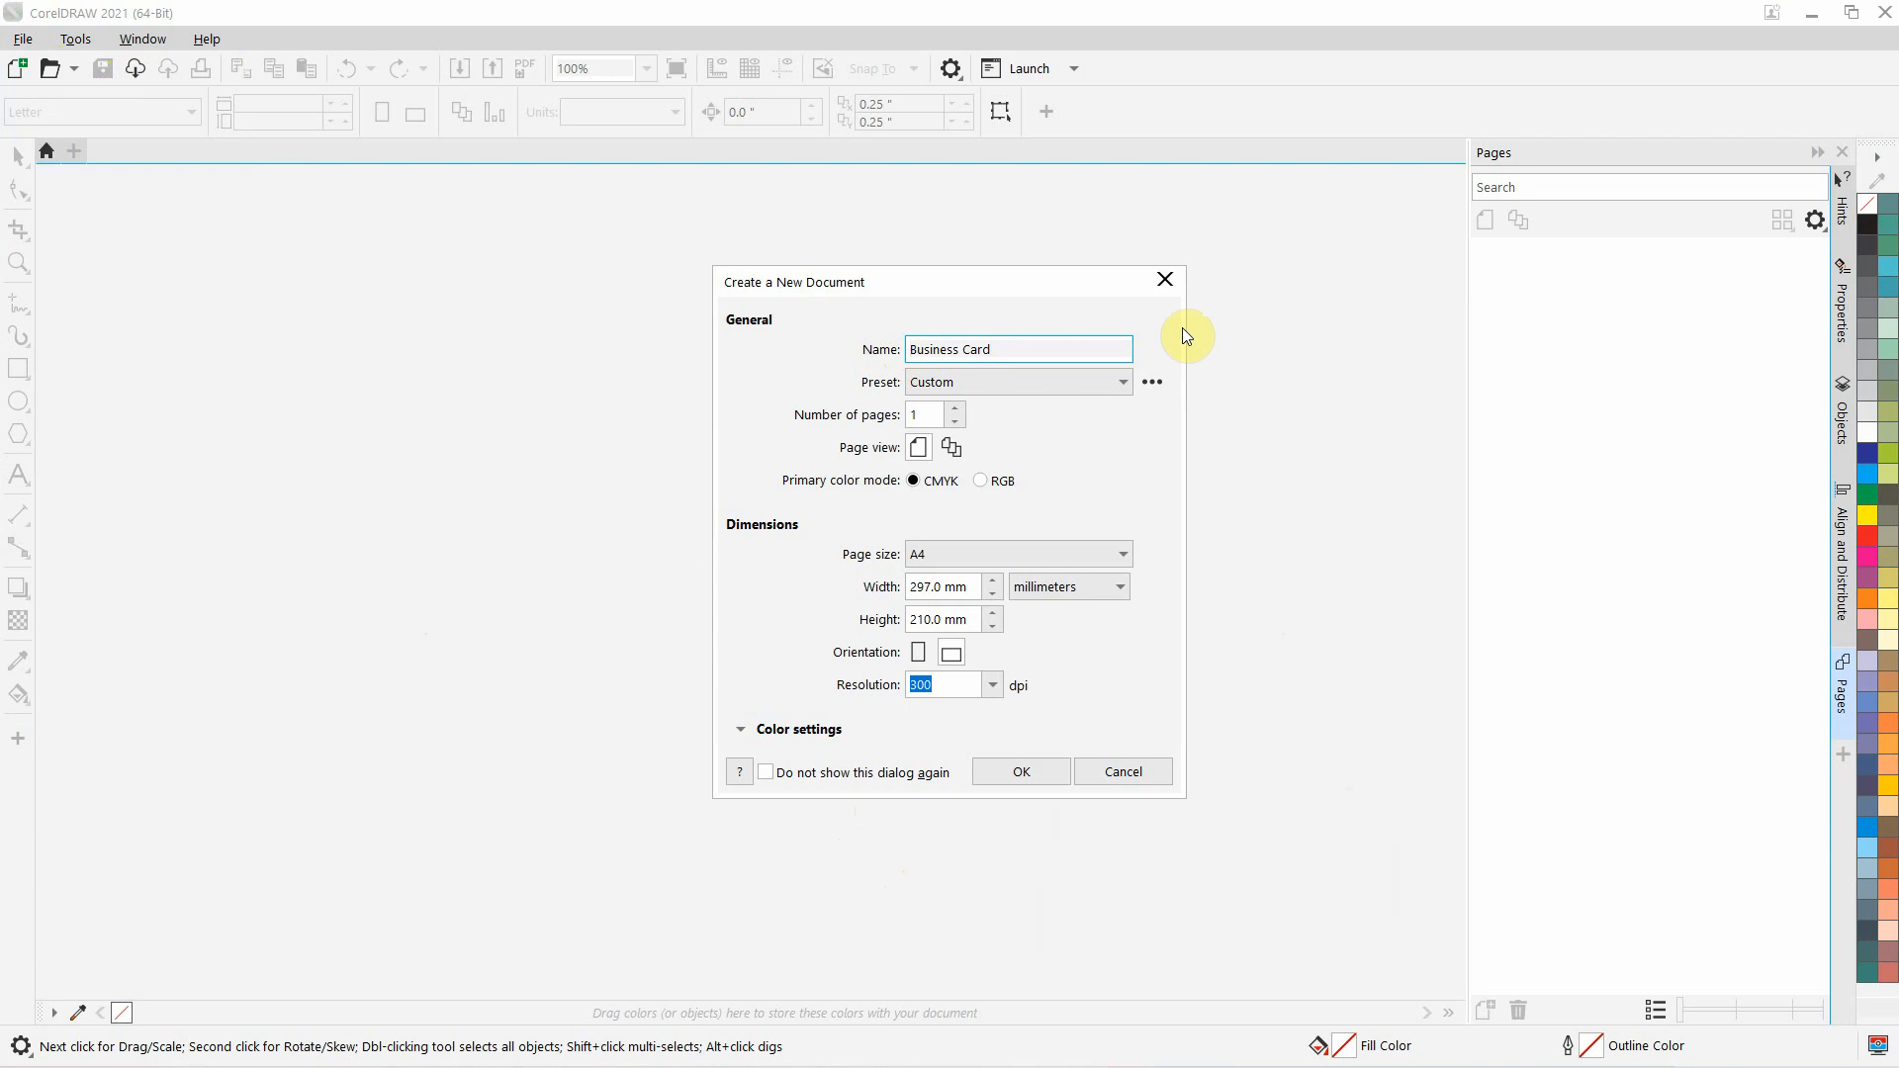
Name the new document "Double Sided Business Card" and set its number of pages to 2
text(Doubl)
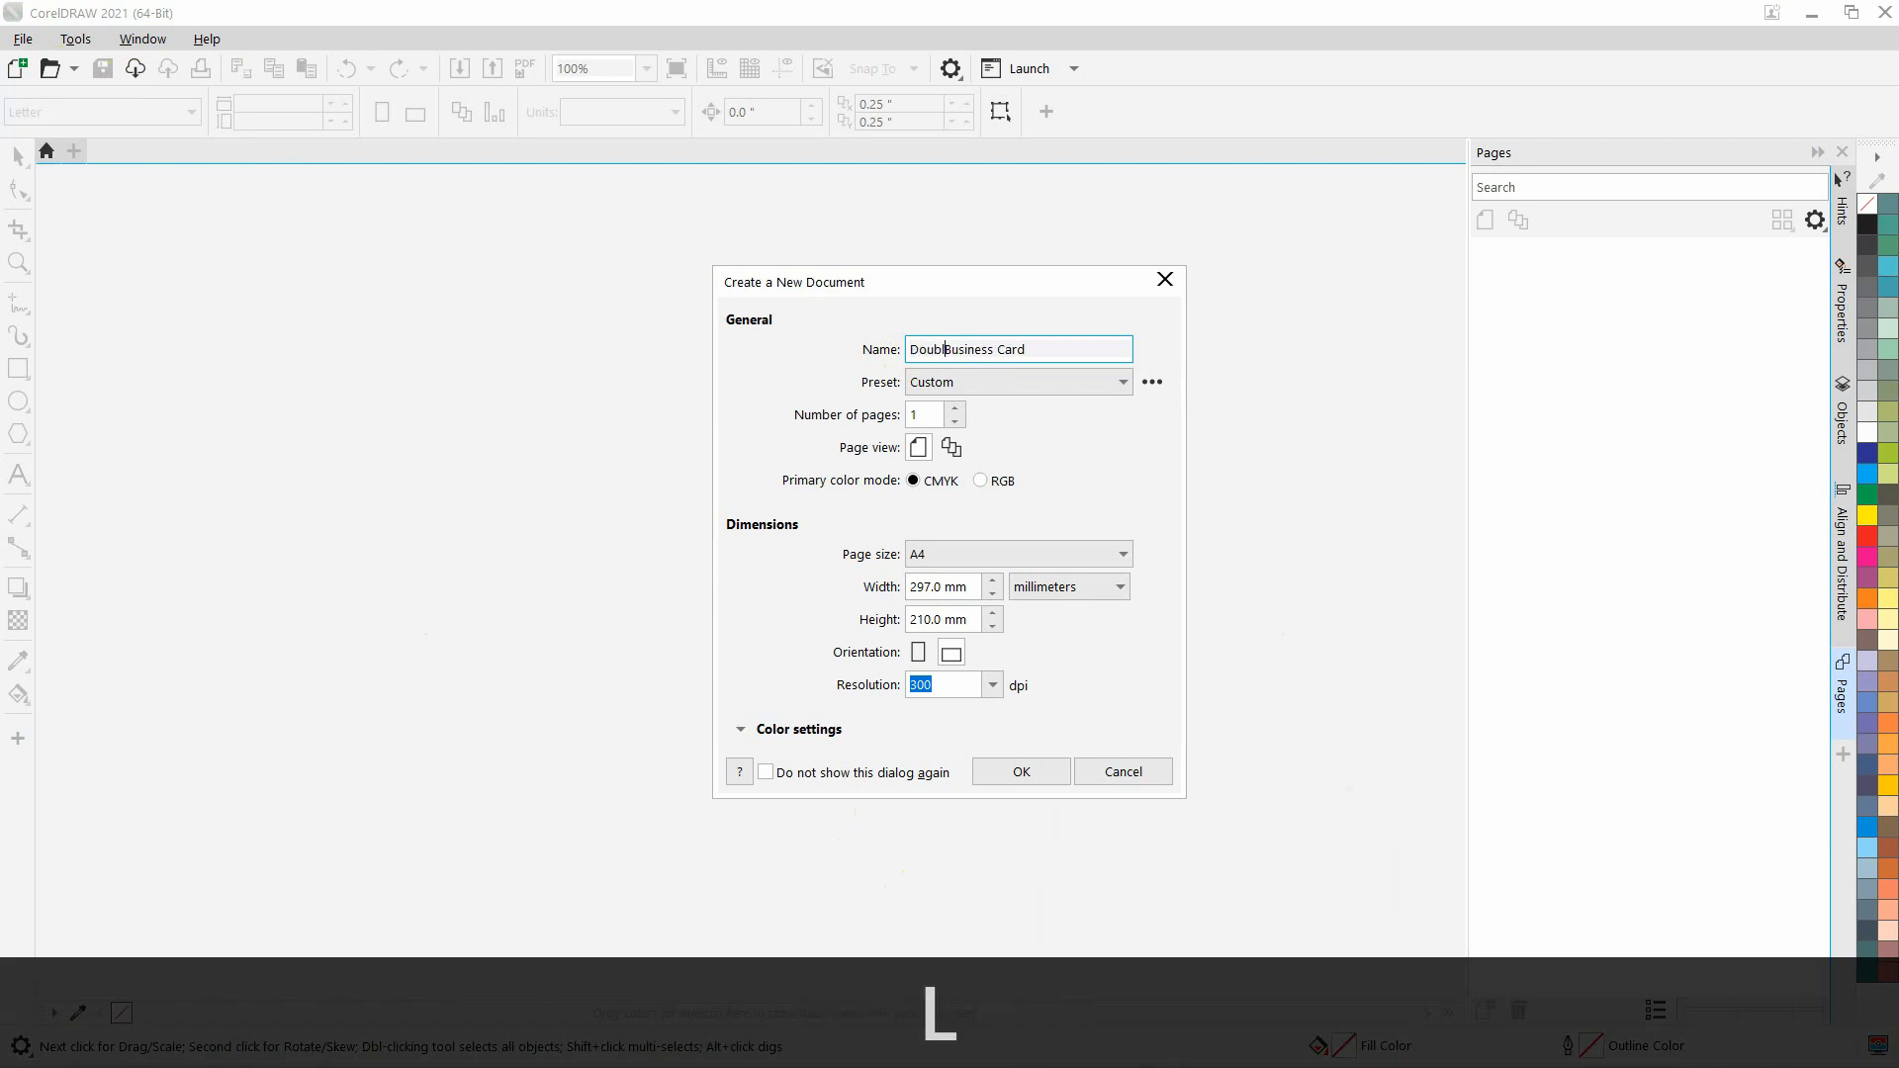
text(e Sided)
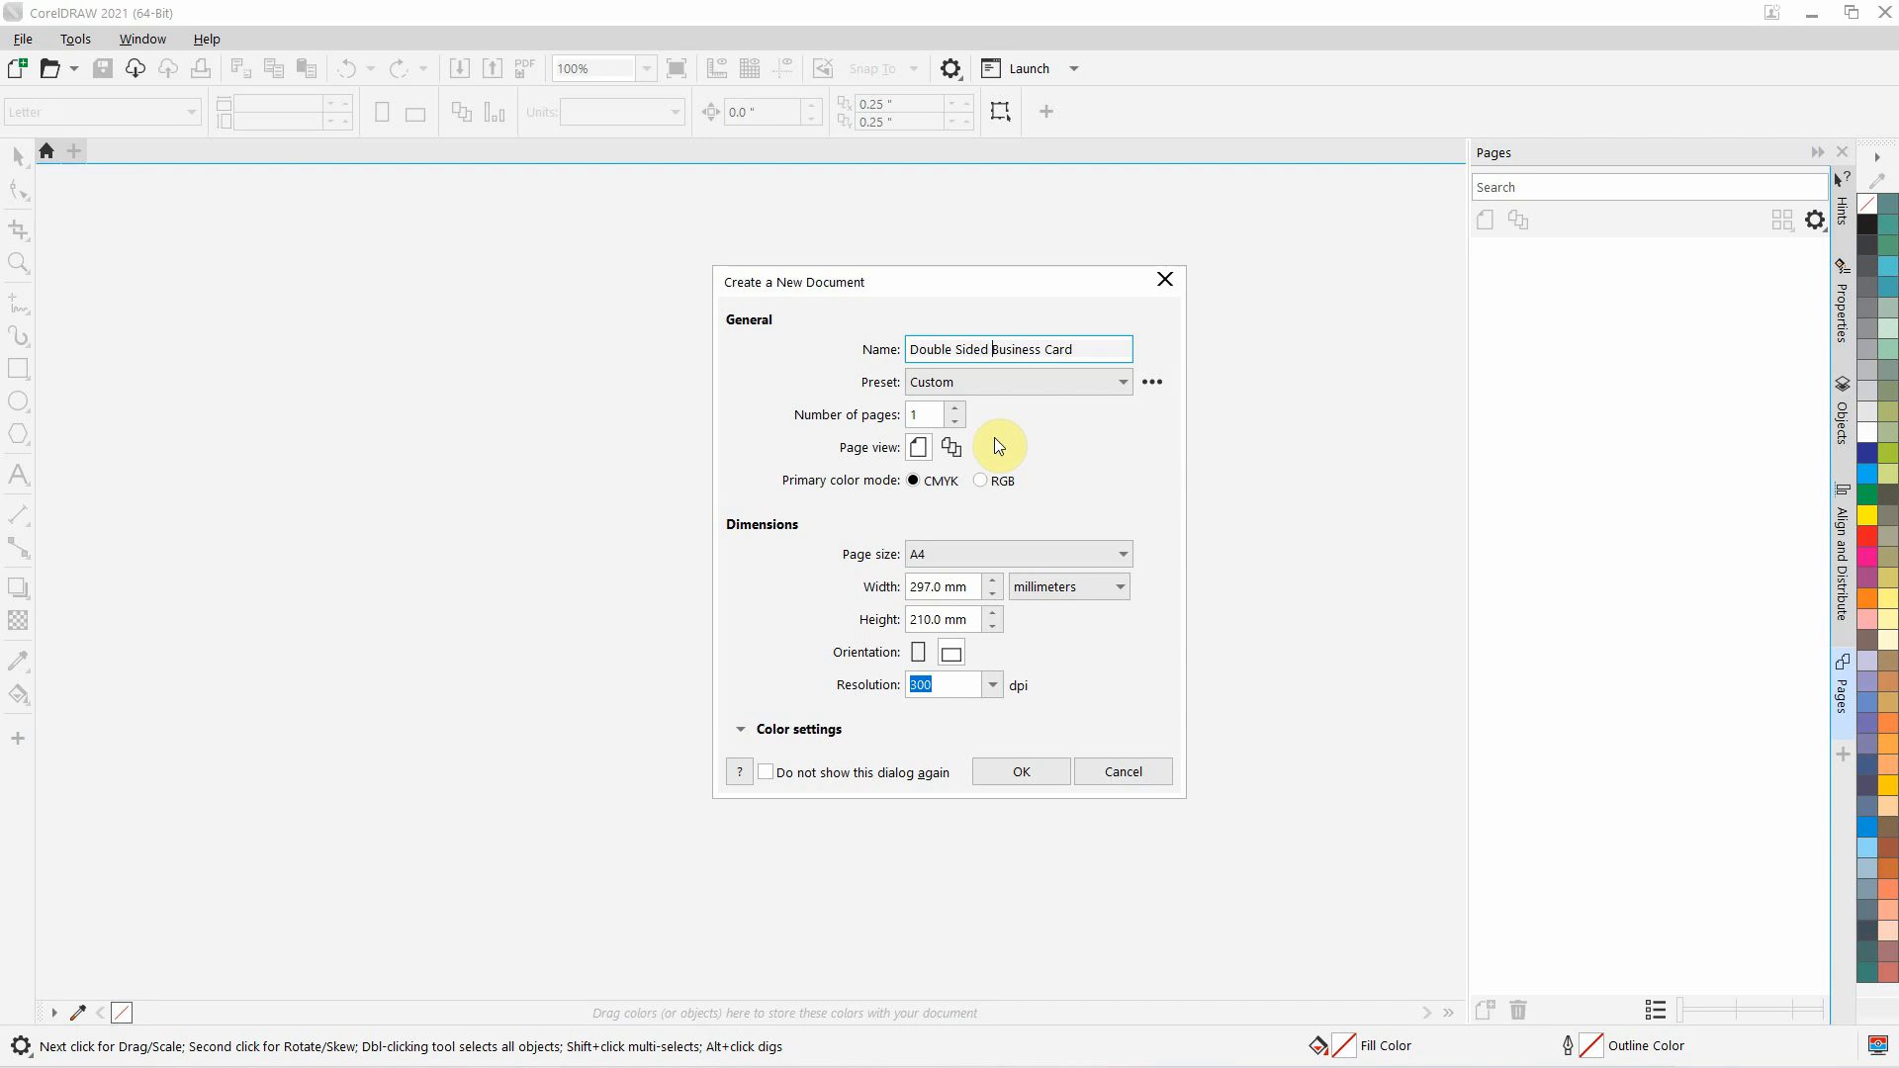
click(955, 408)
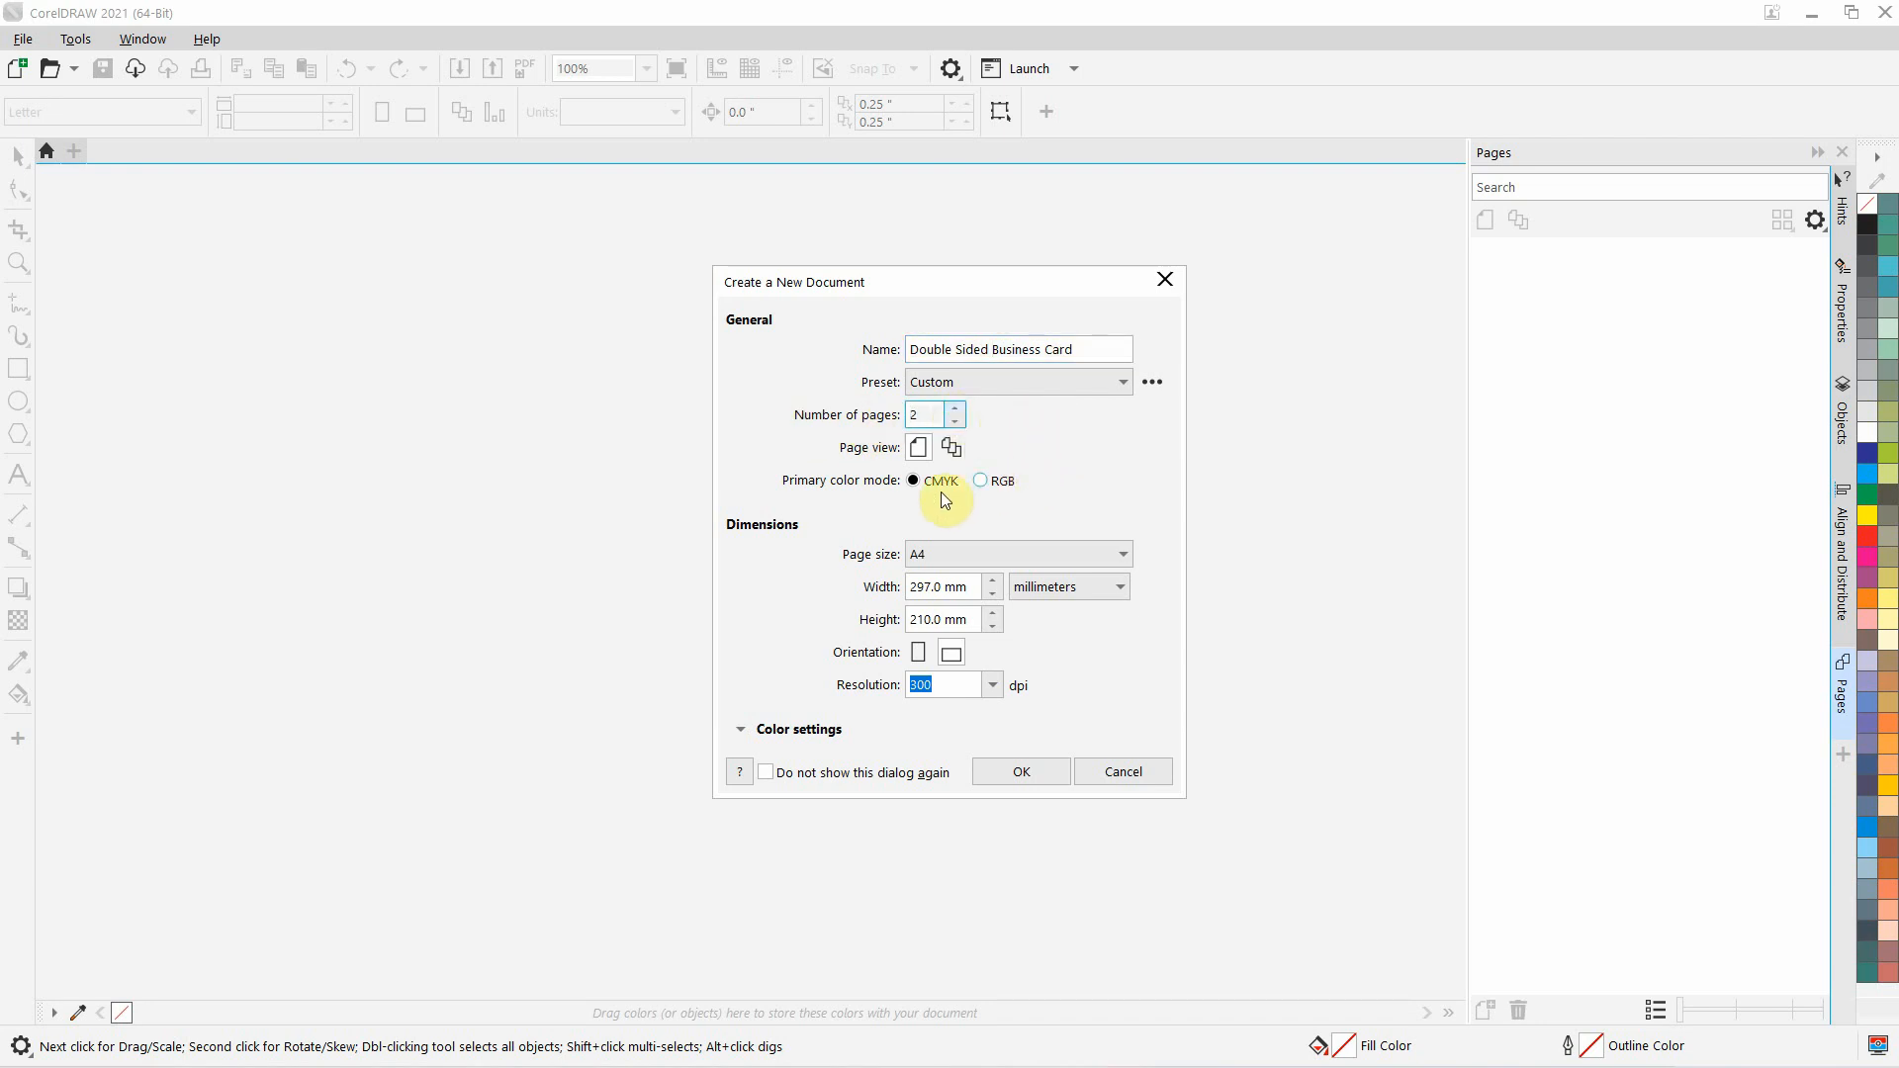
Set the page size to Japanese Business Card in landscape orientation and create the document
click(1047, 555)
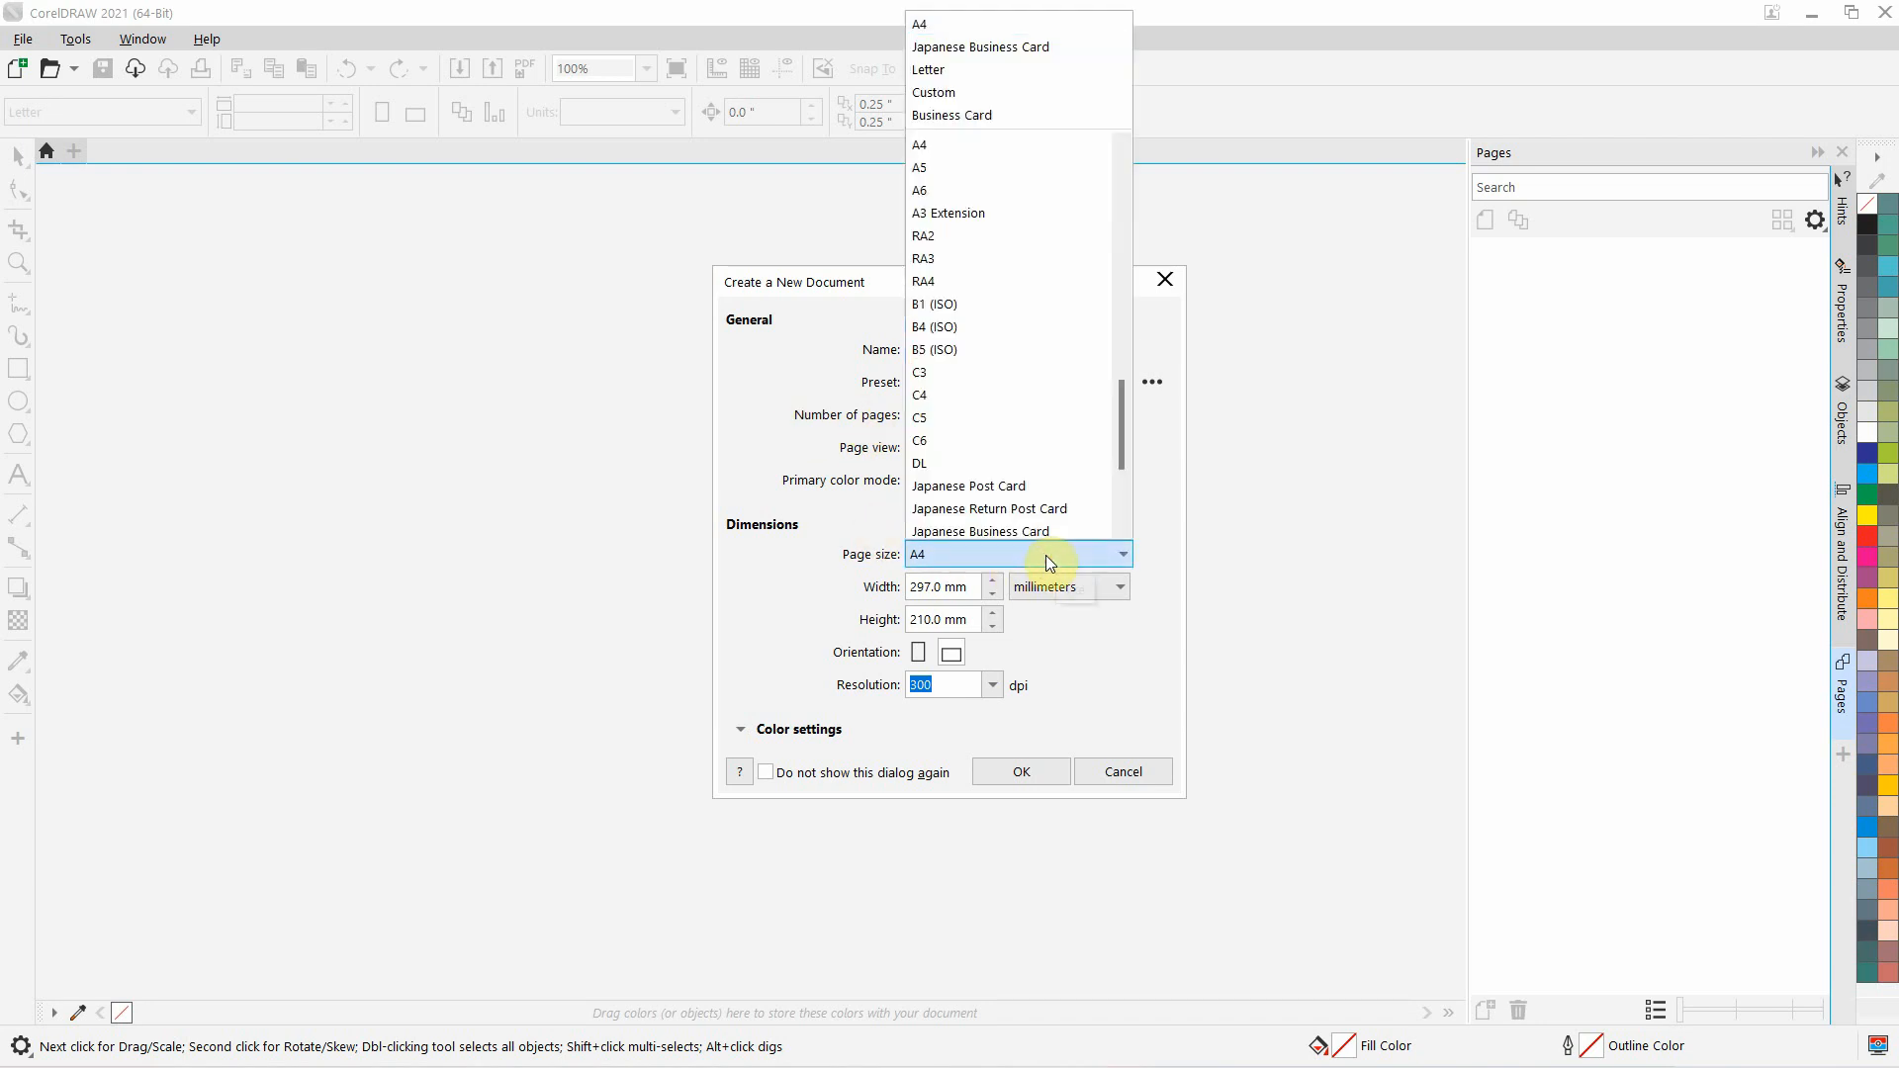
mouse_move(1121, 411)
mouse_down()
mouse_move(1129, 238)
mouse_move(1134, 447)
mouse_up()
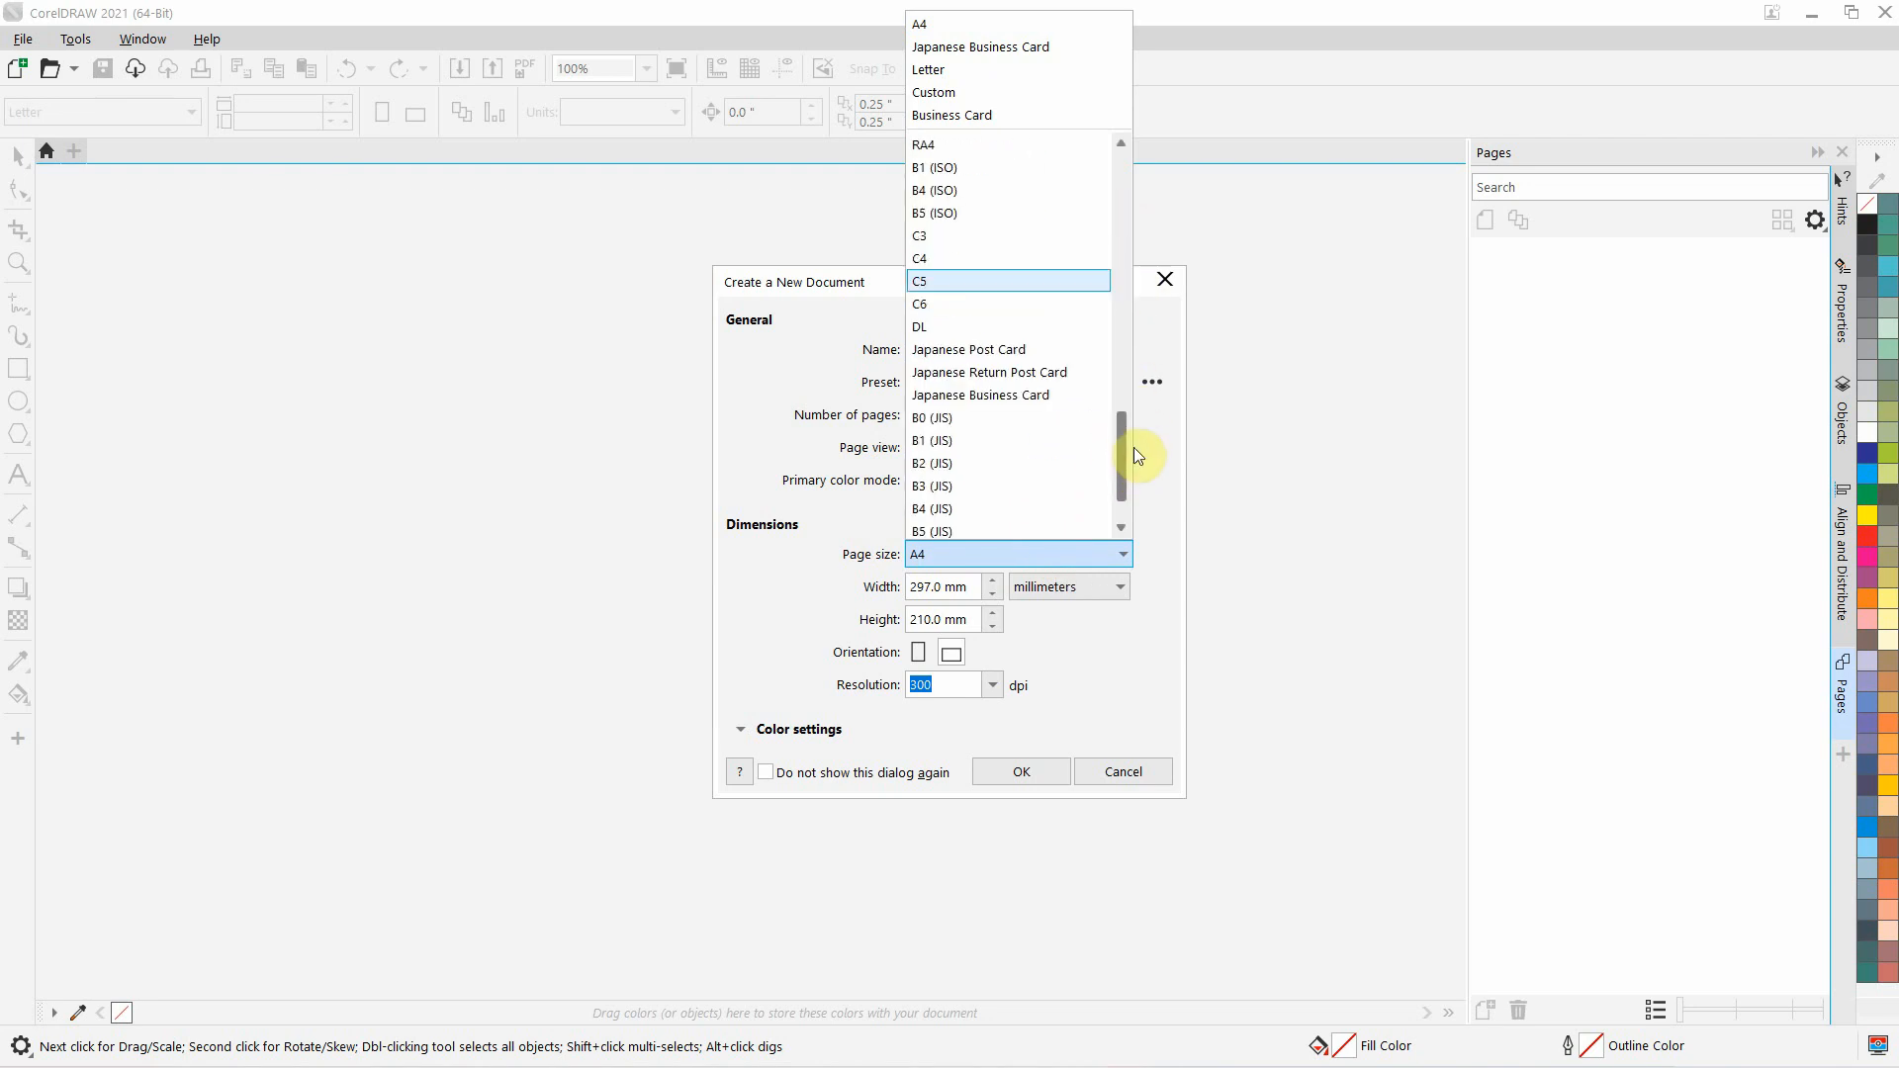
scroll(1031, 392, up, 1)
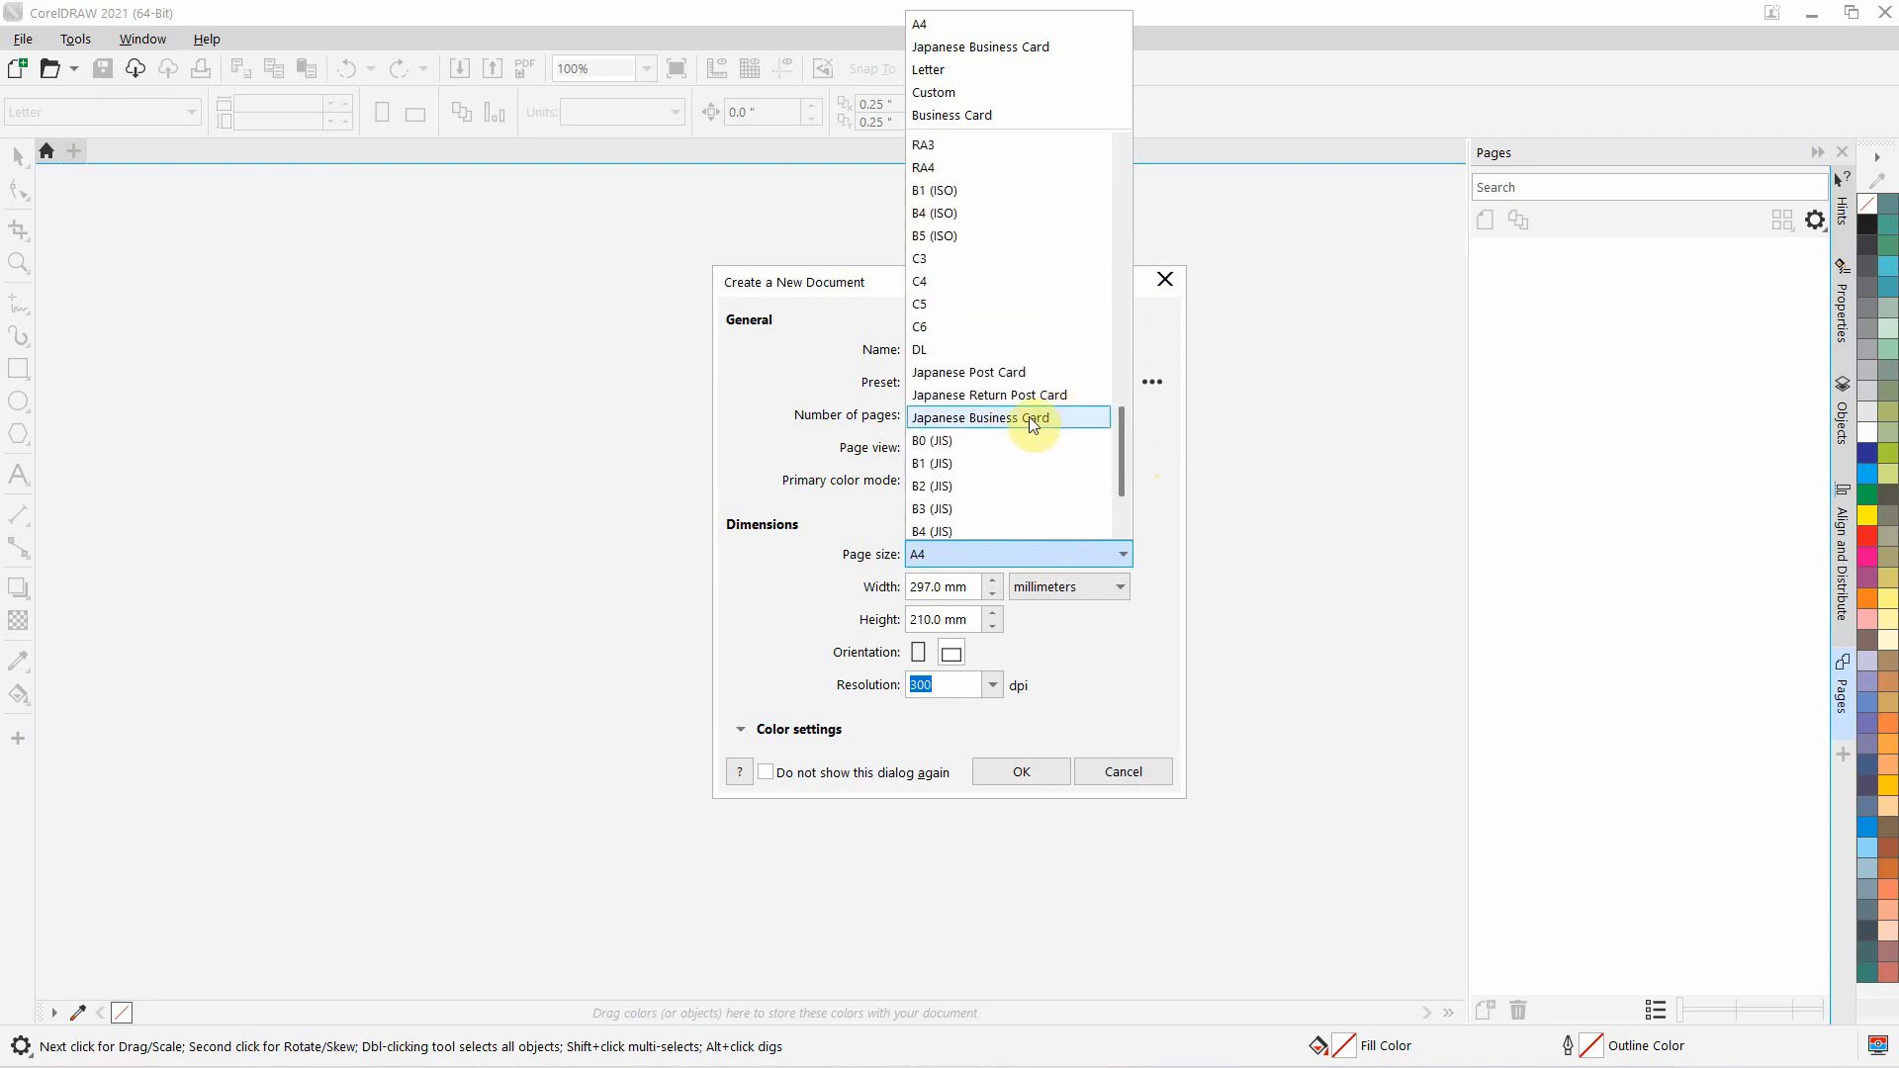
click(1035, 418)
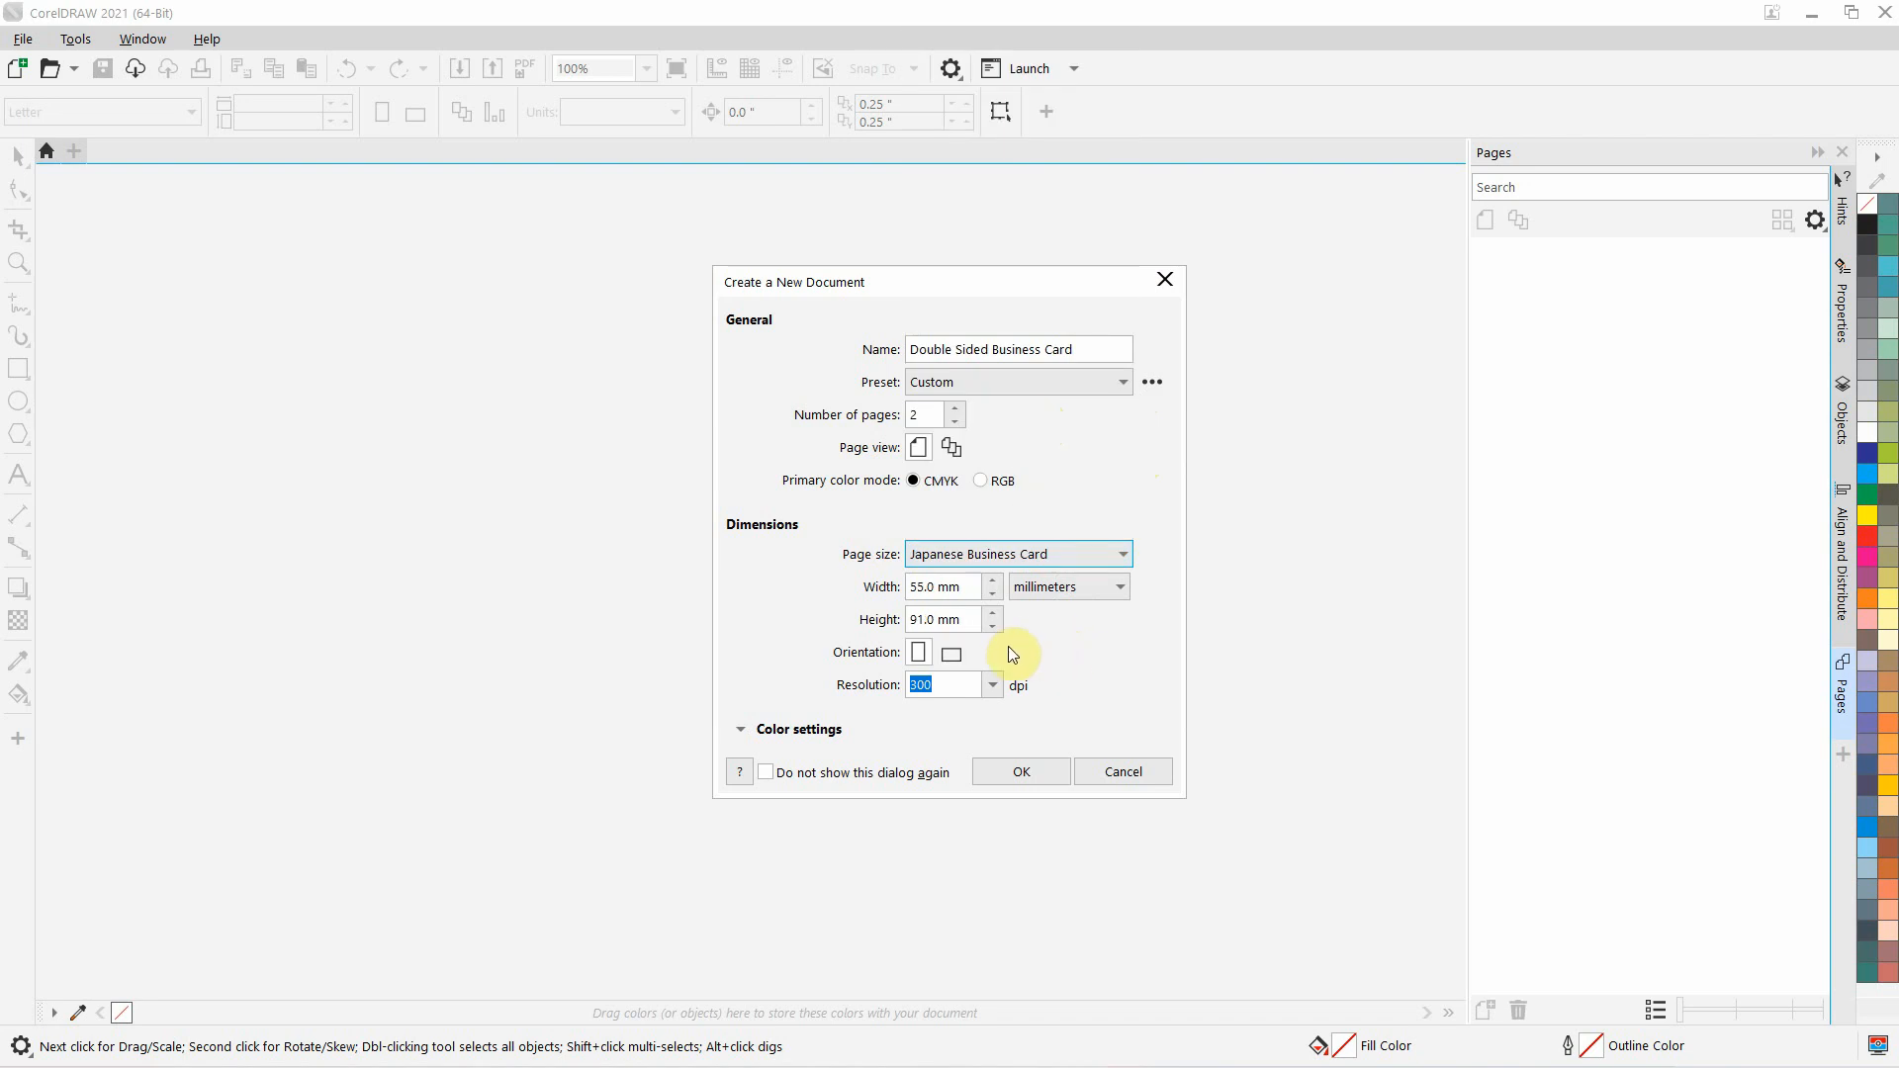
click(956, 654)
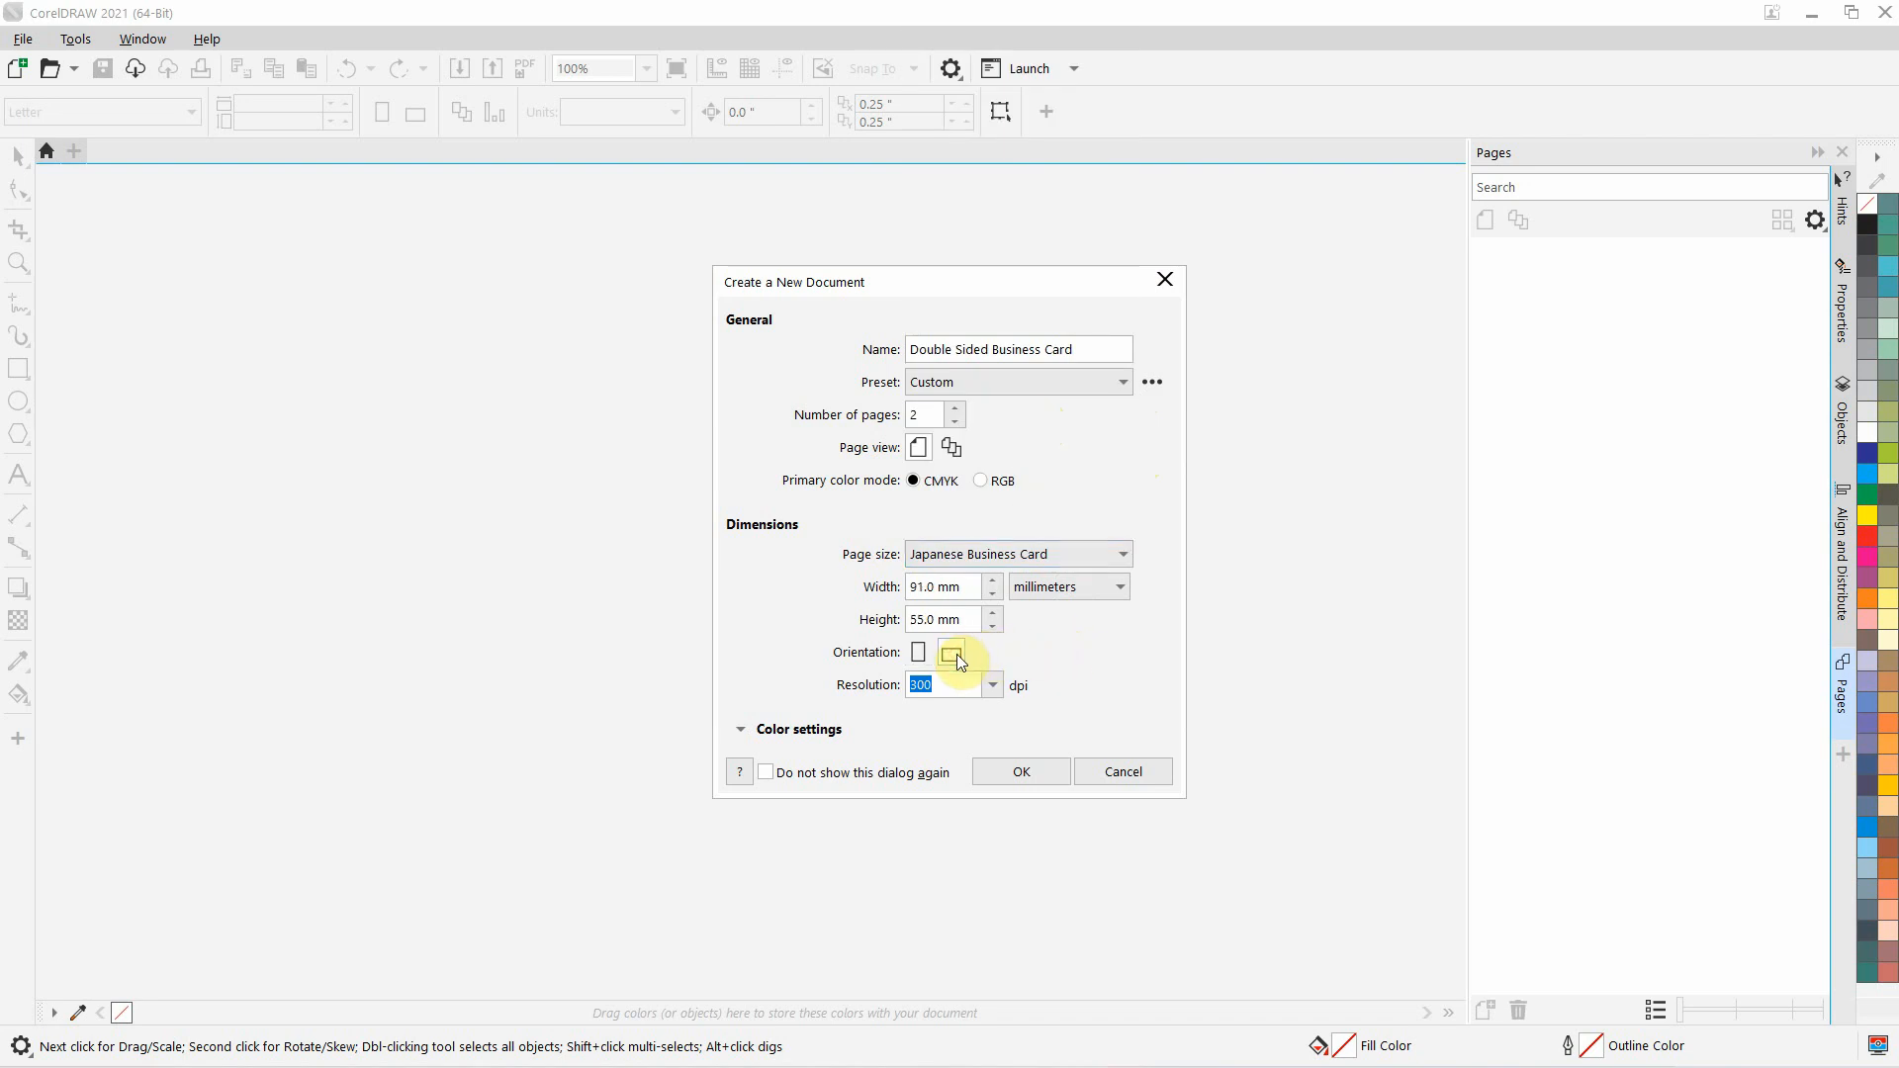
click(1110, 589)
click(1071, 627)
click(940, 687)
click(1022, 782)
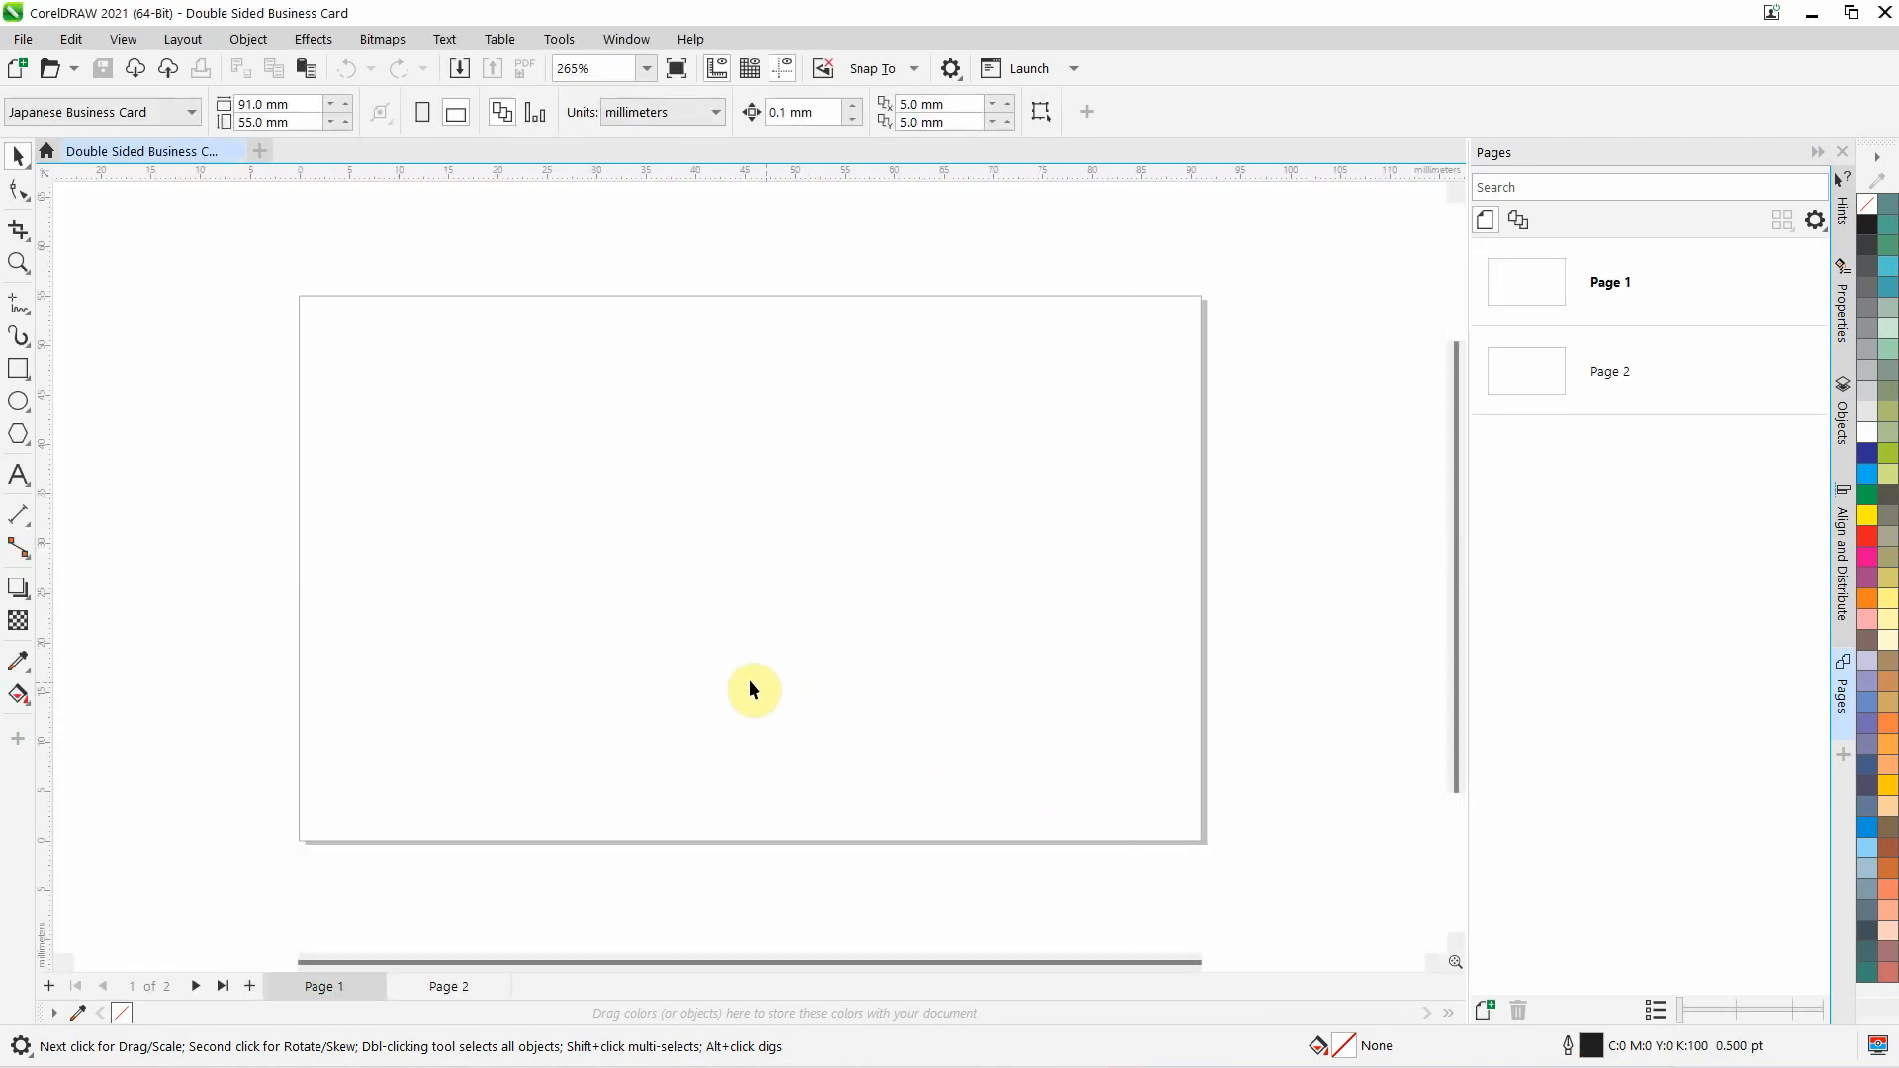
View page 2, return to page 1, and collapse the Pages docker to enlarge the drawing area
click(458, 987)
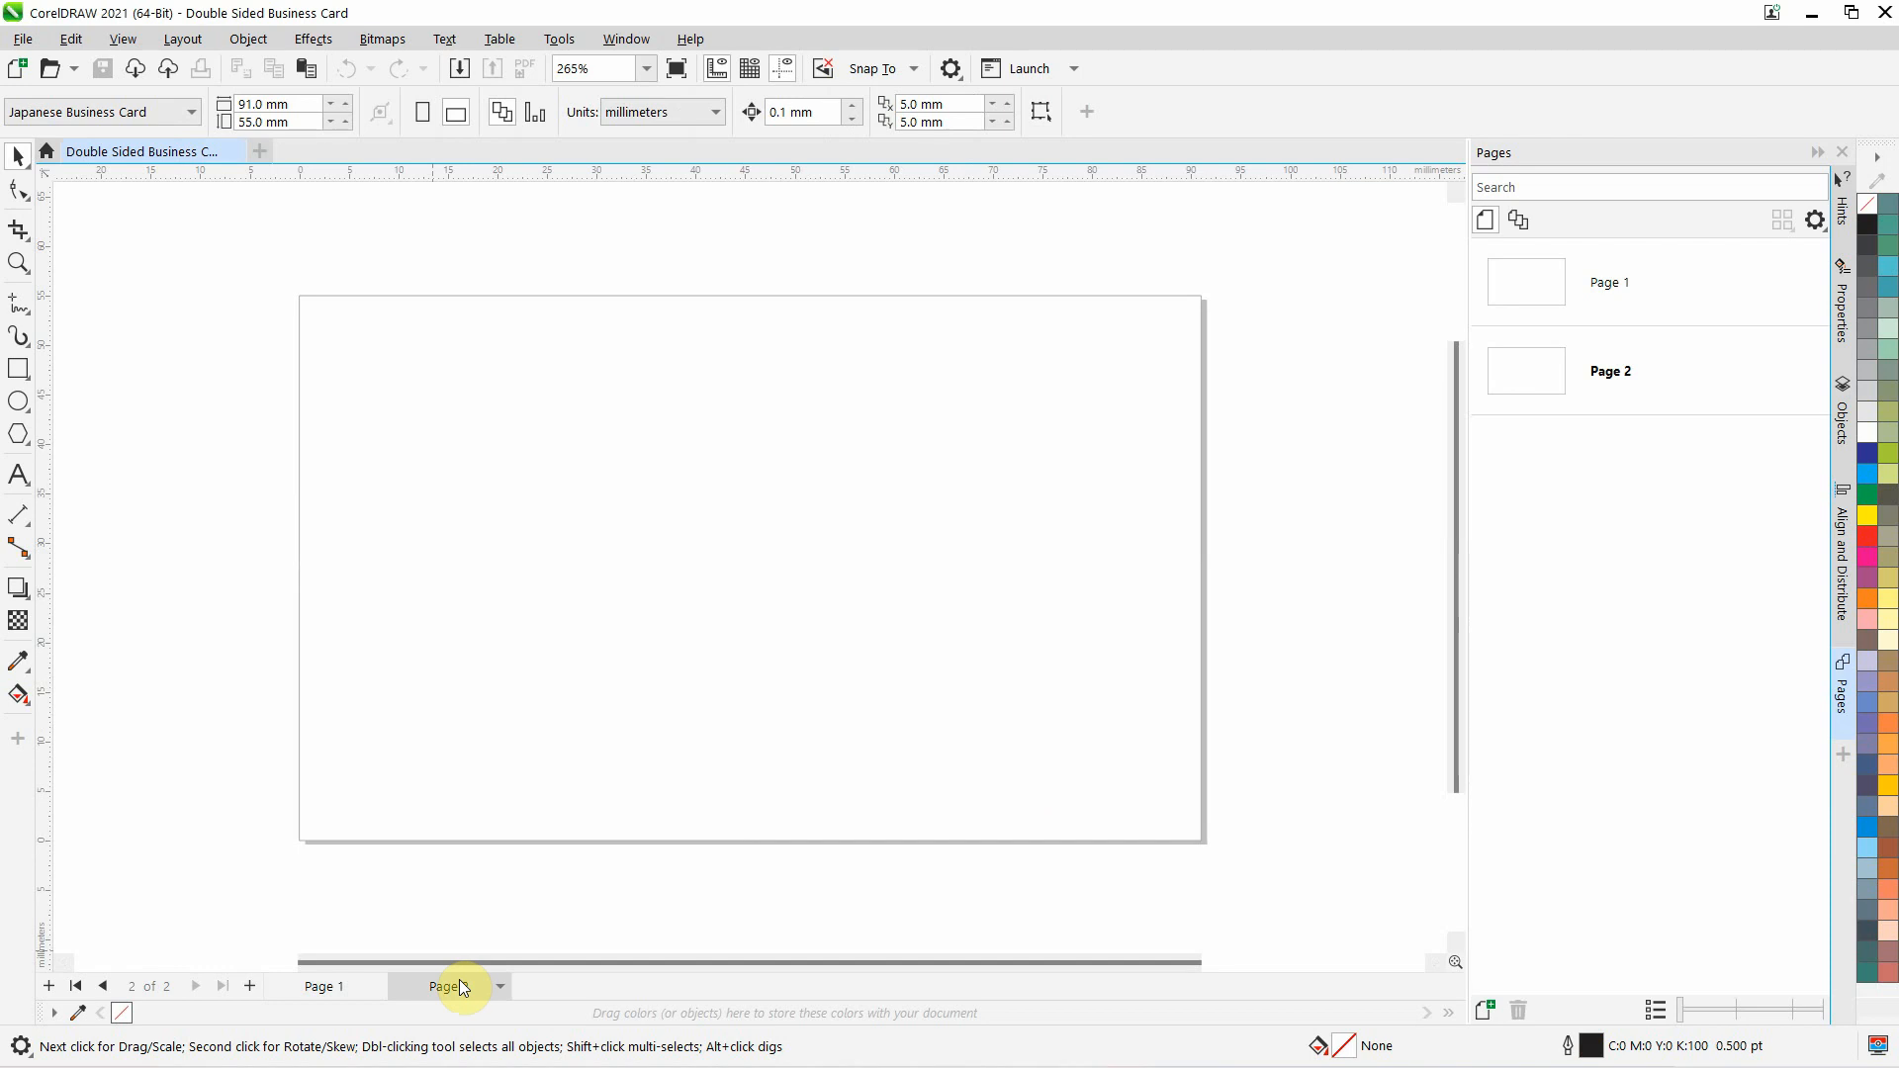
click(340, 992)
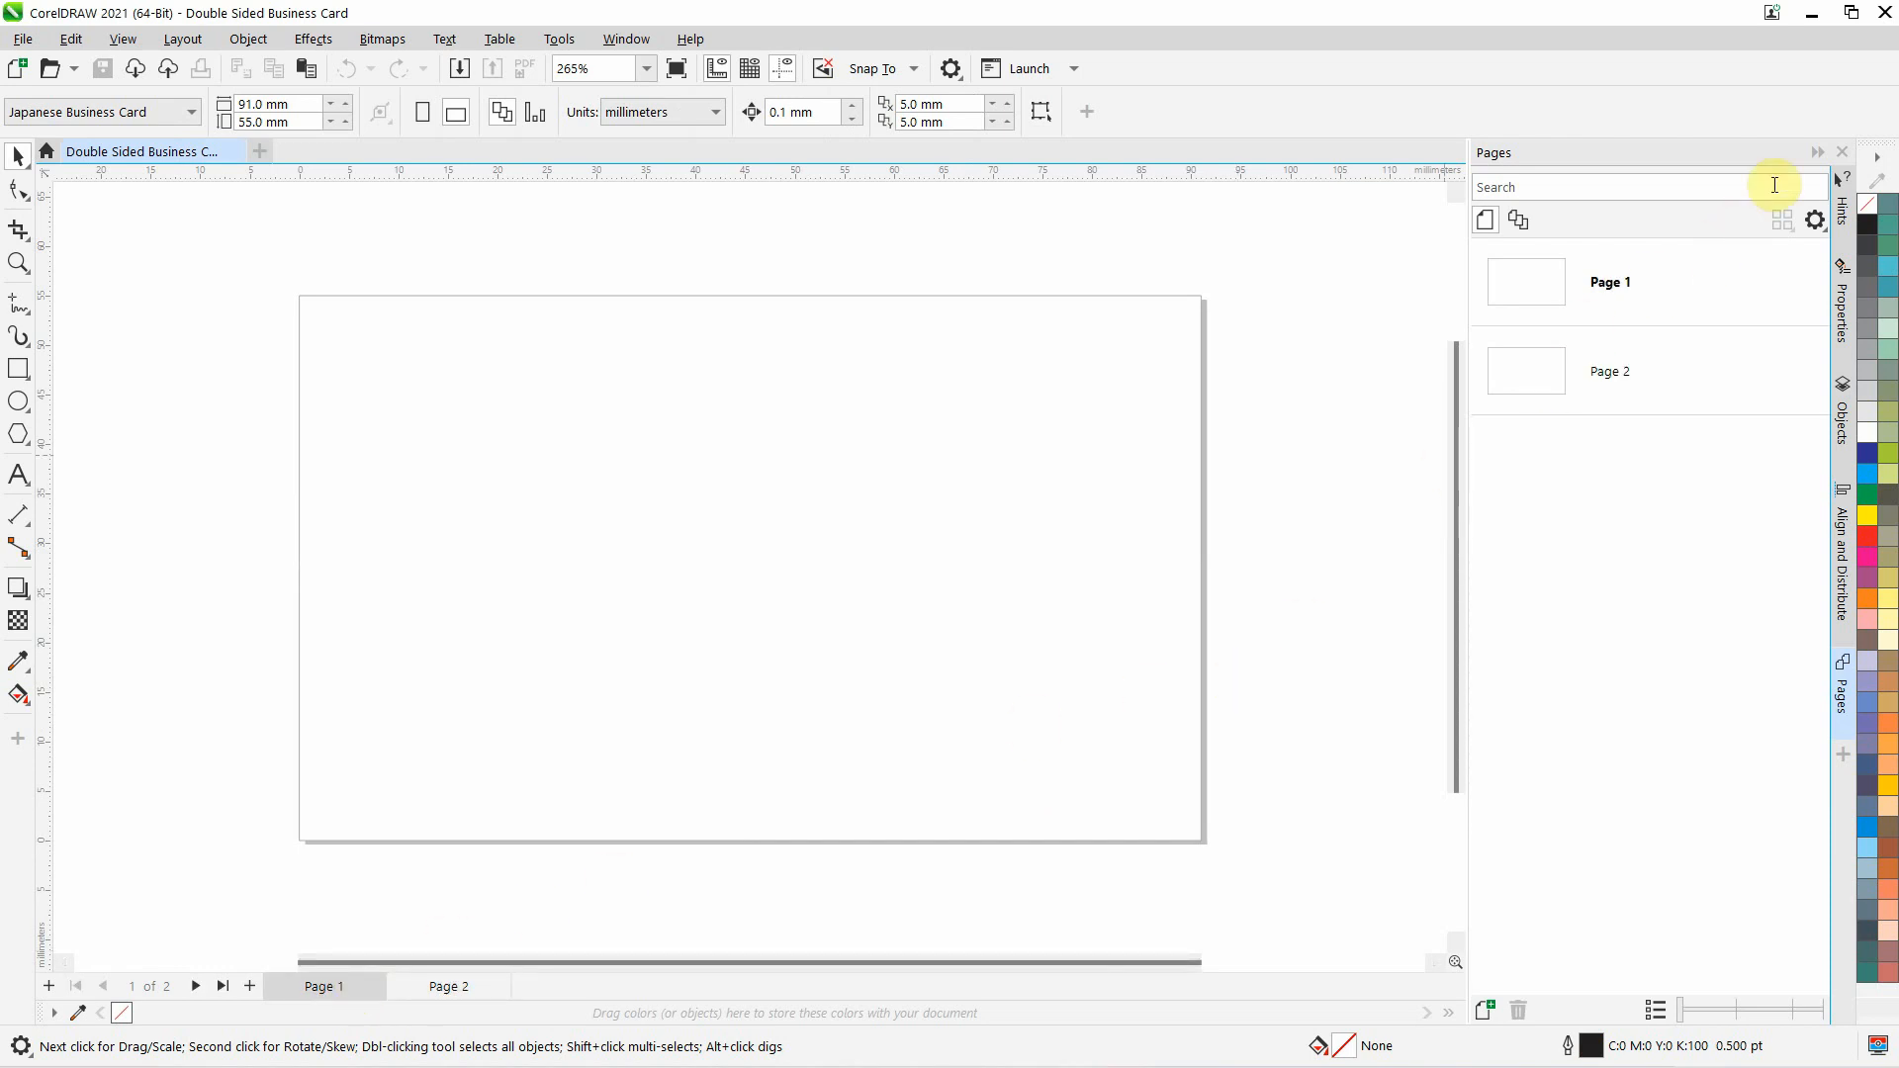
click(1819, 154)
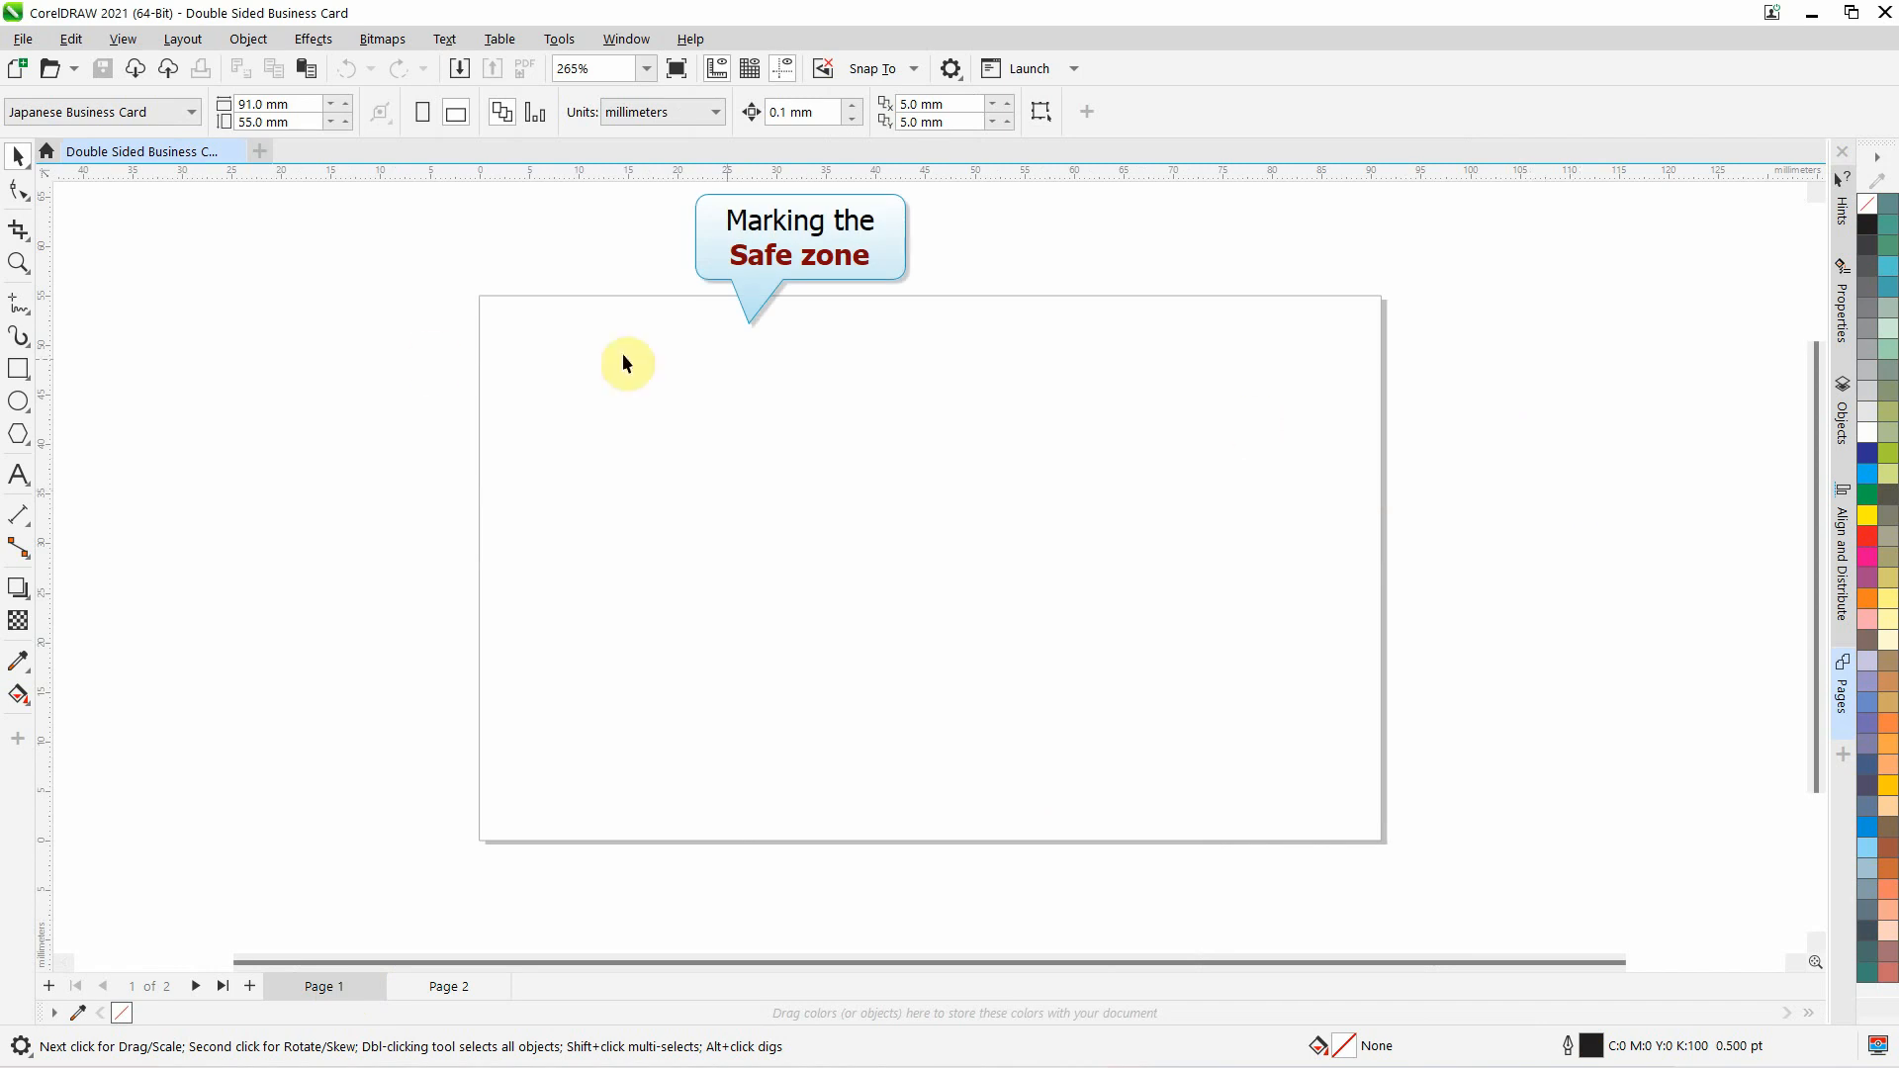
Draw a rectangle 81 mm wide and 45 mm high on page 1 and centre it on the page
click(17, 370)
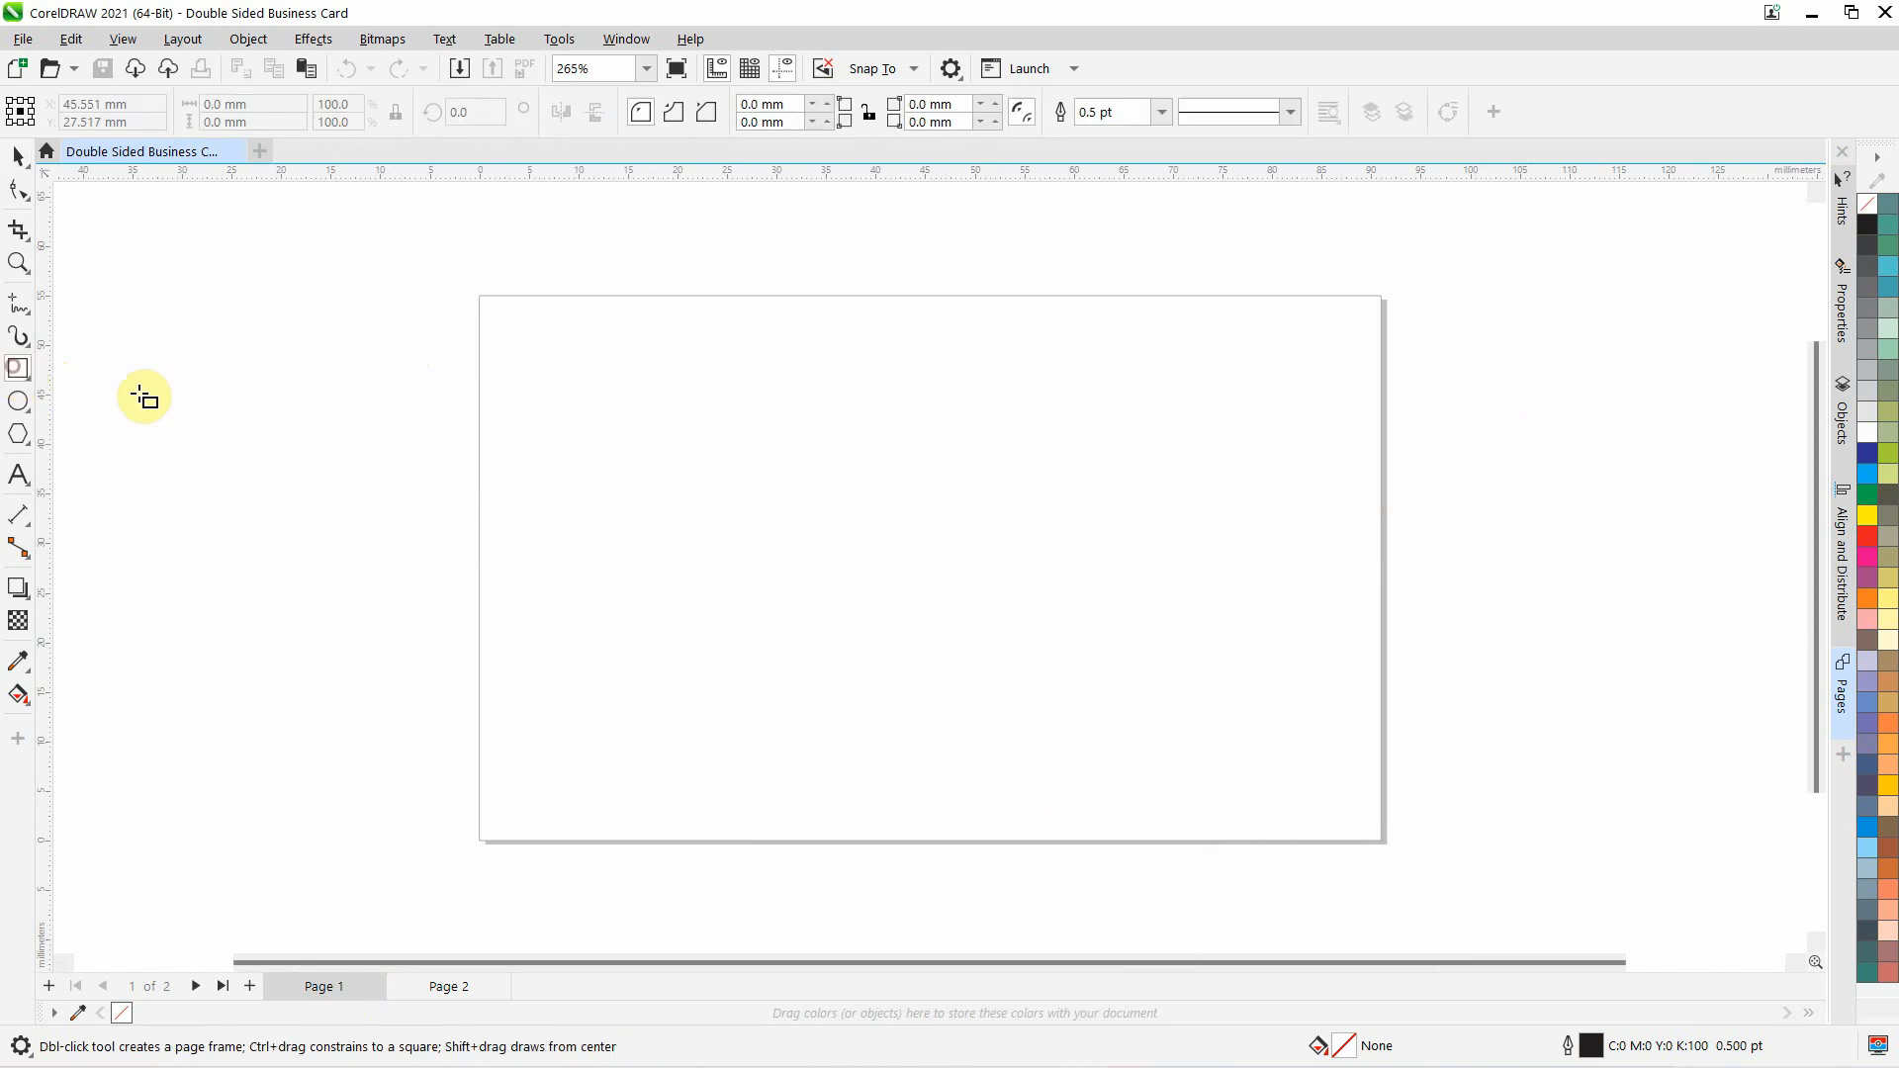
drag(534, 346, 1323, 792)
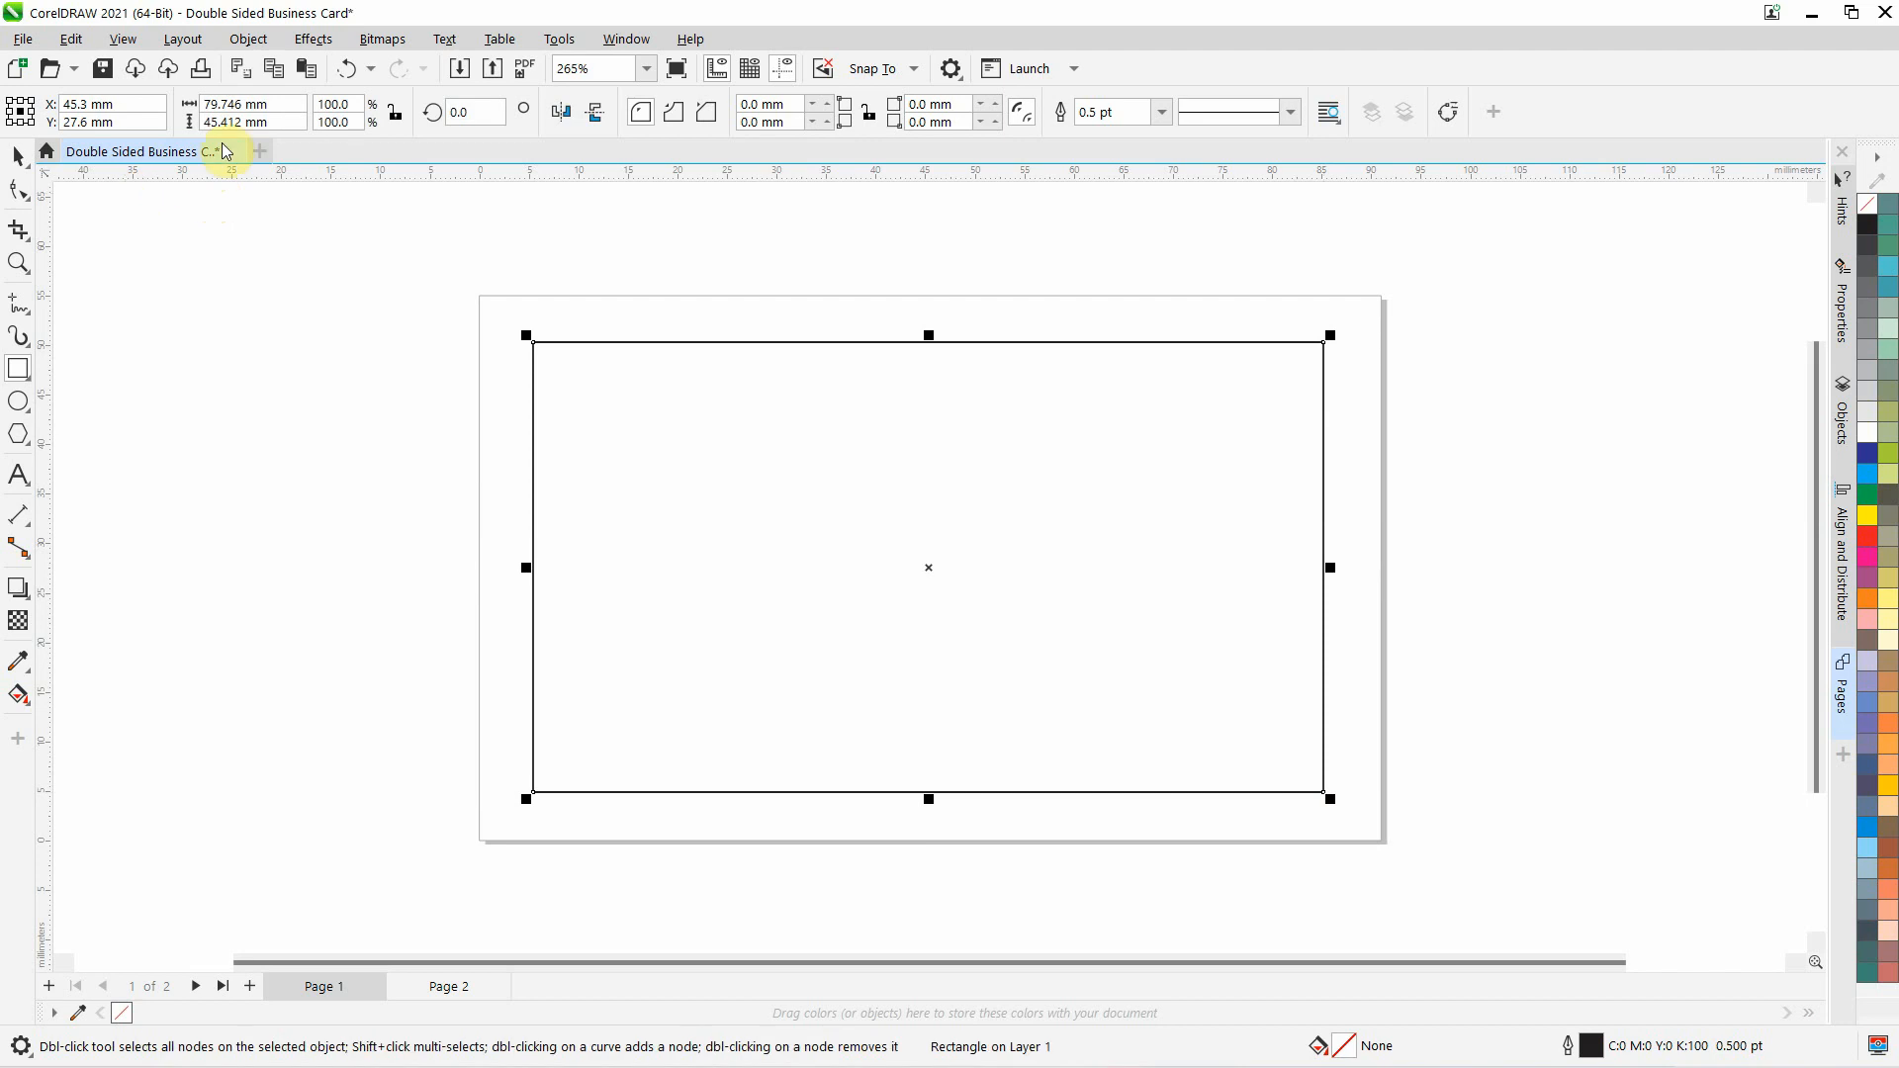
double_click(244, 104)
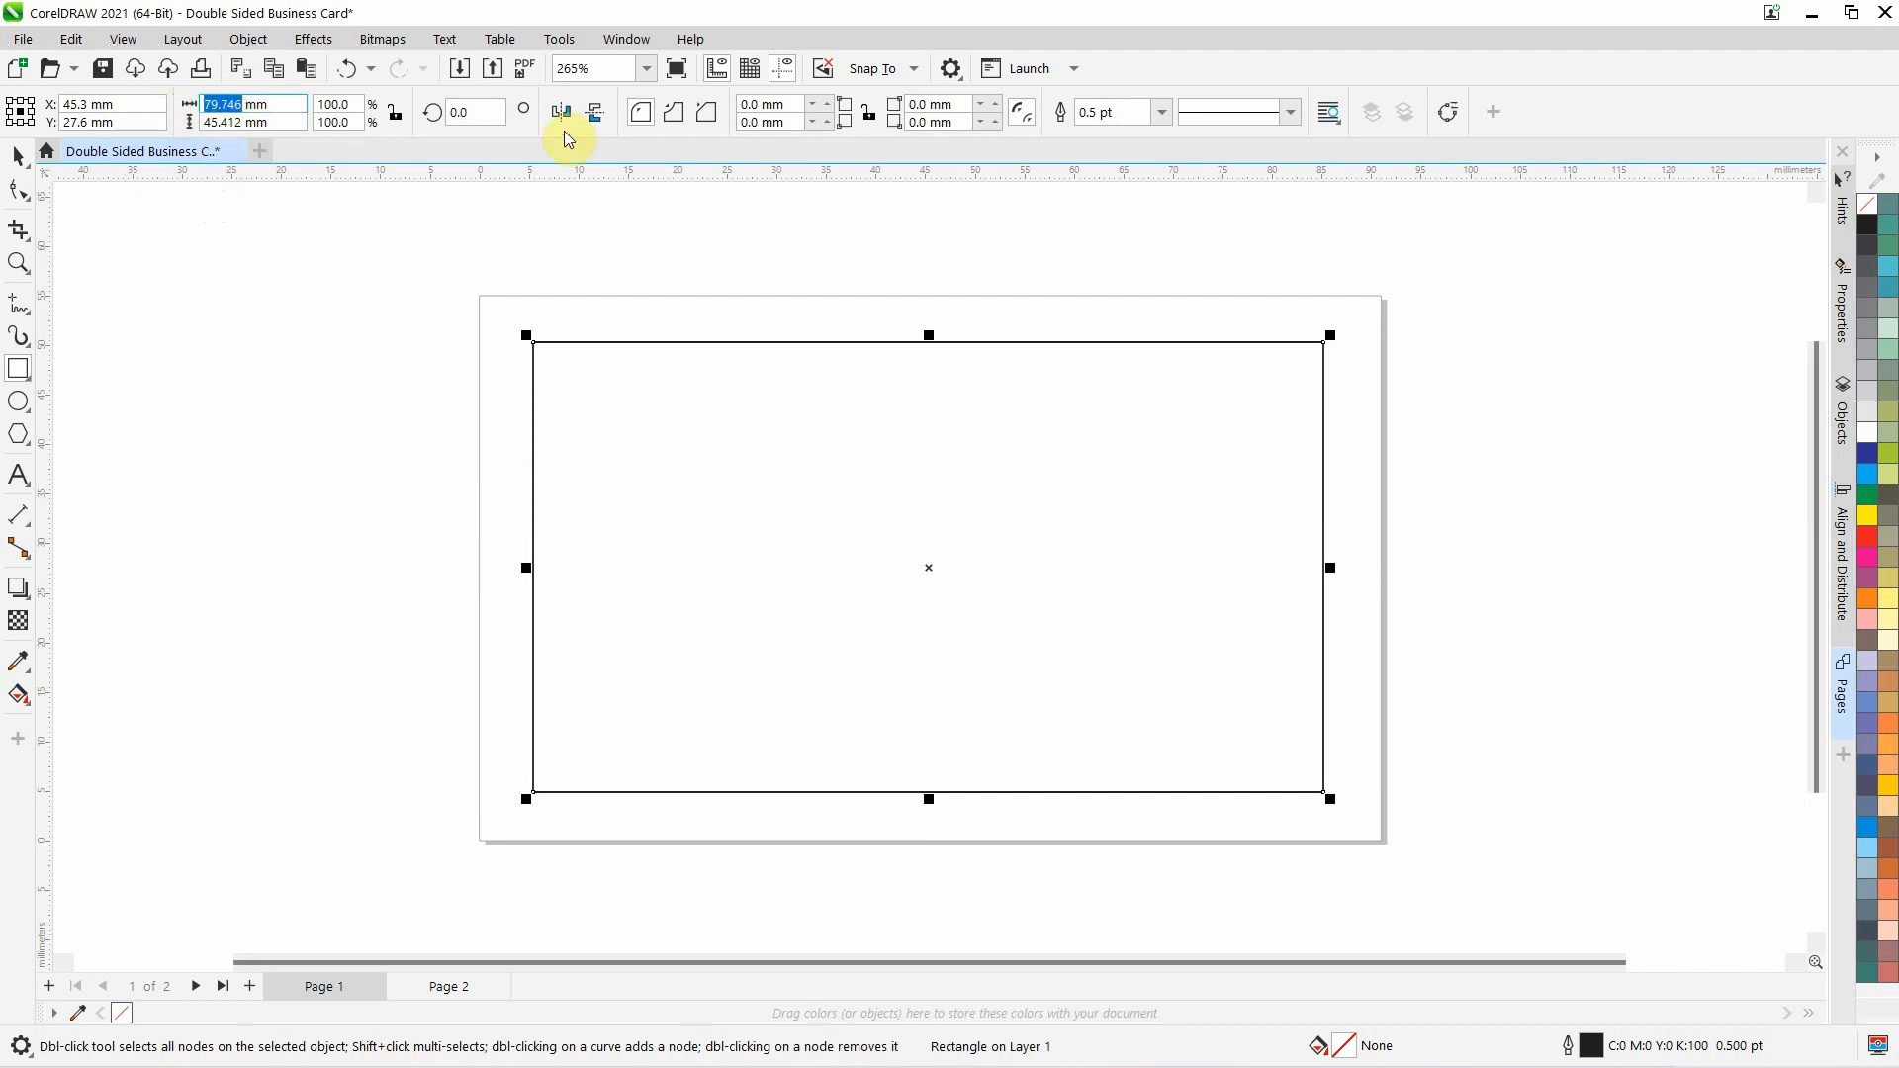
text(81)
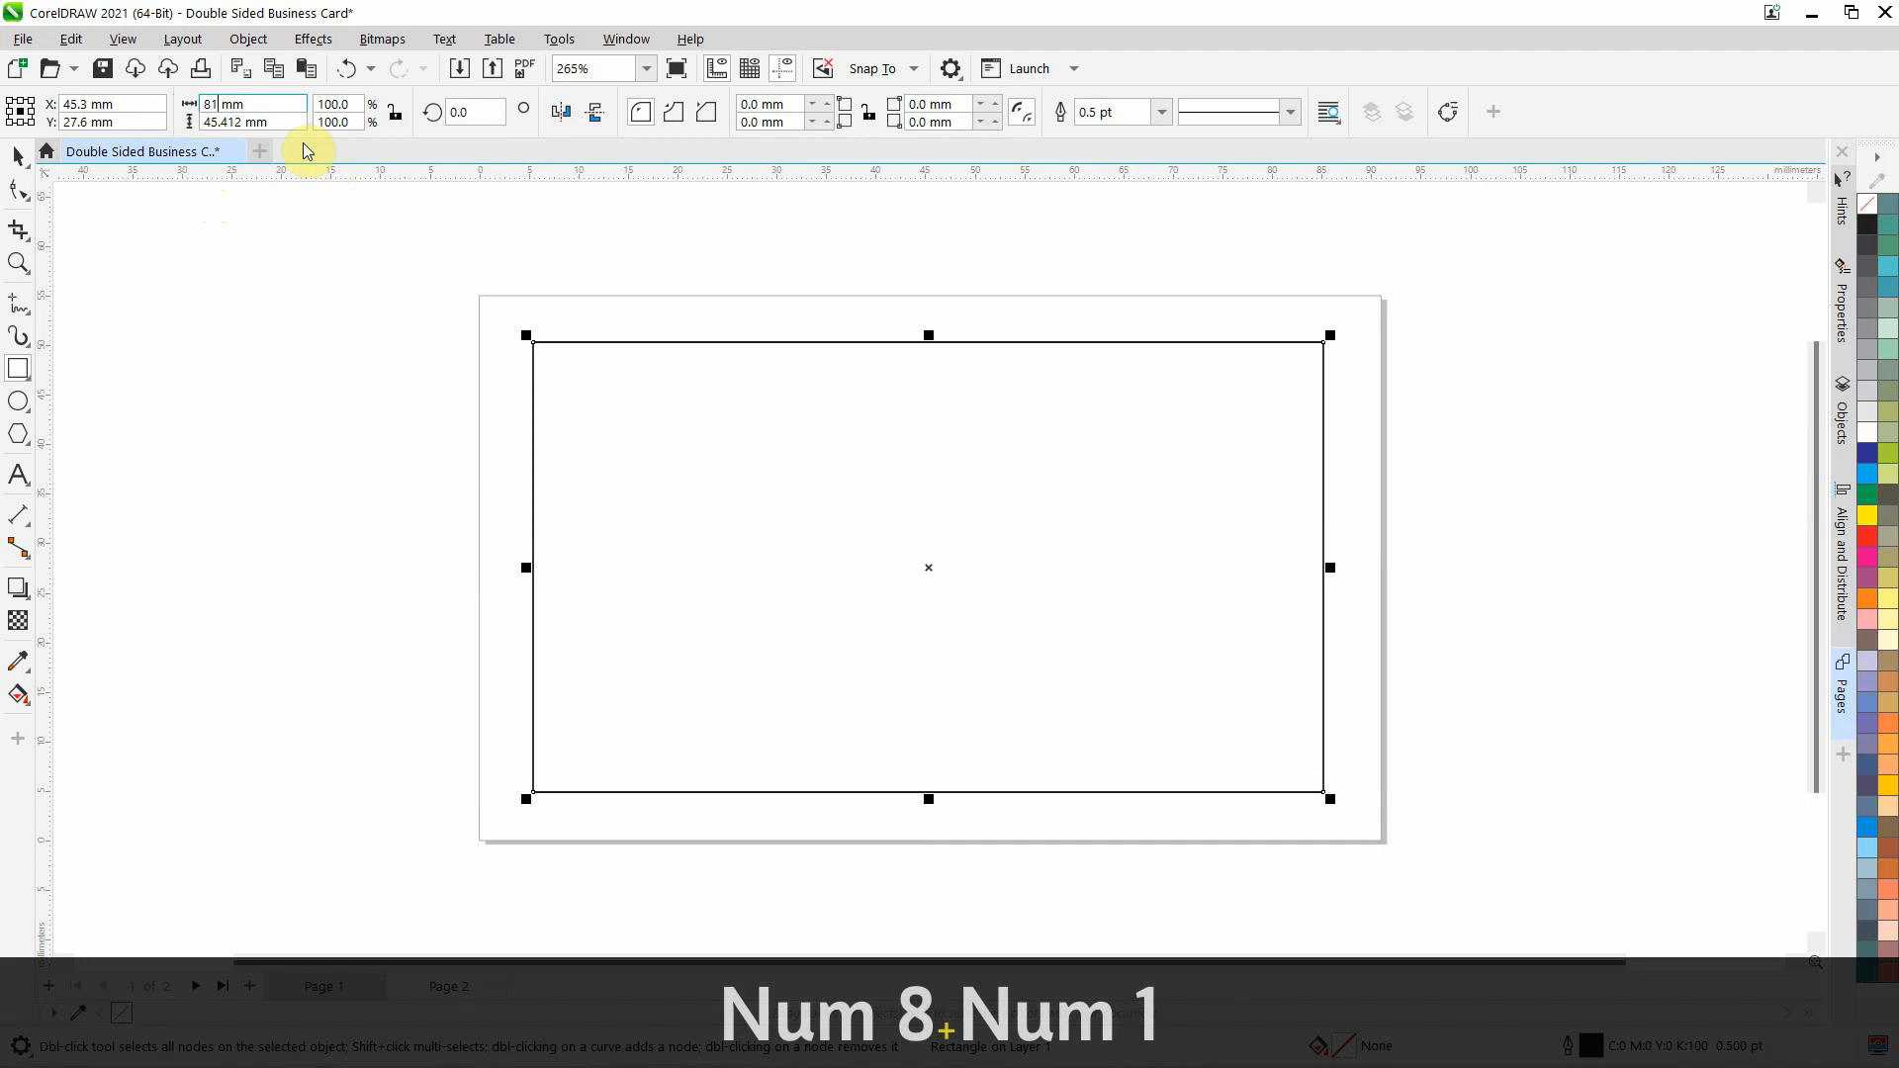
double_click(205, 125)
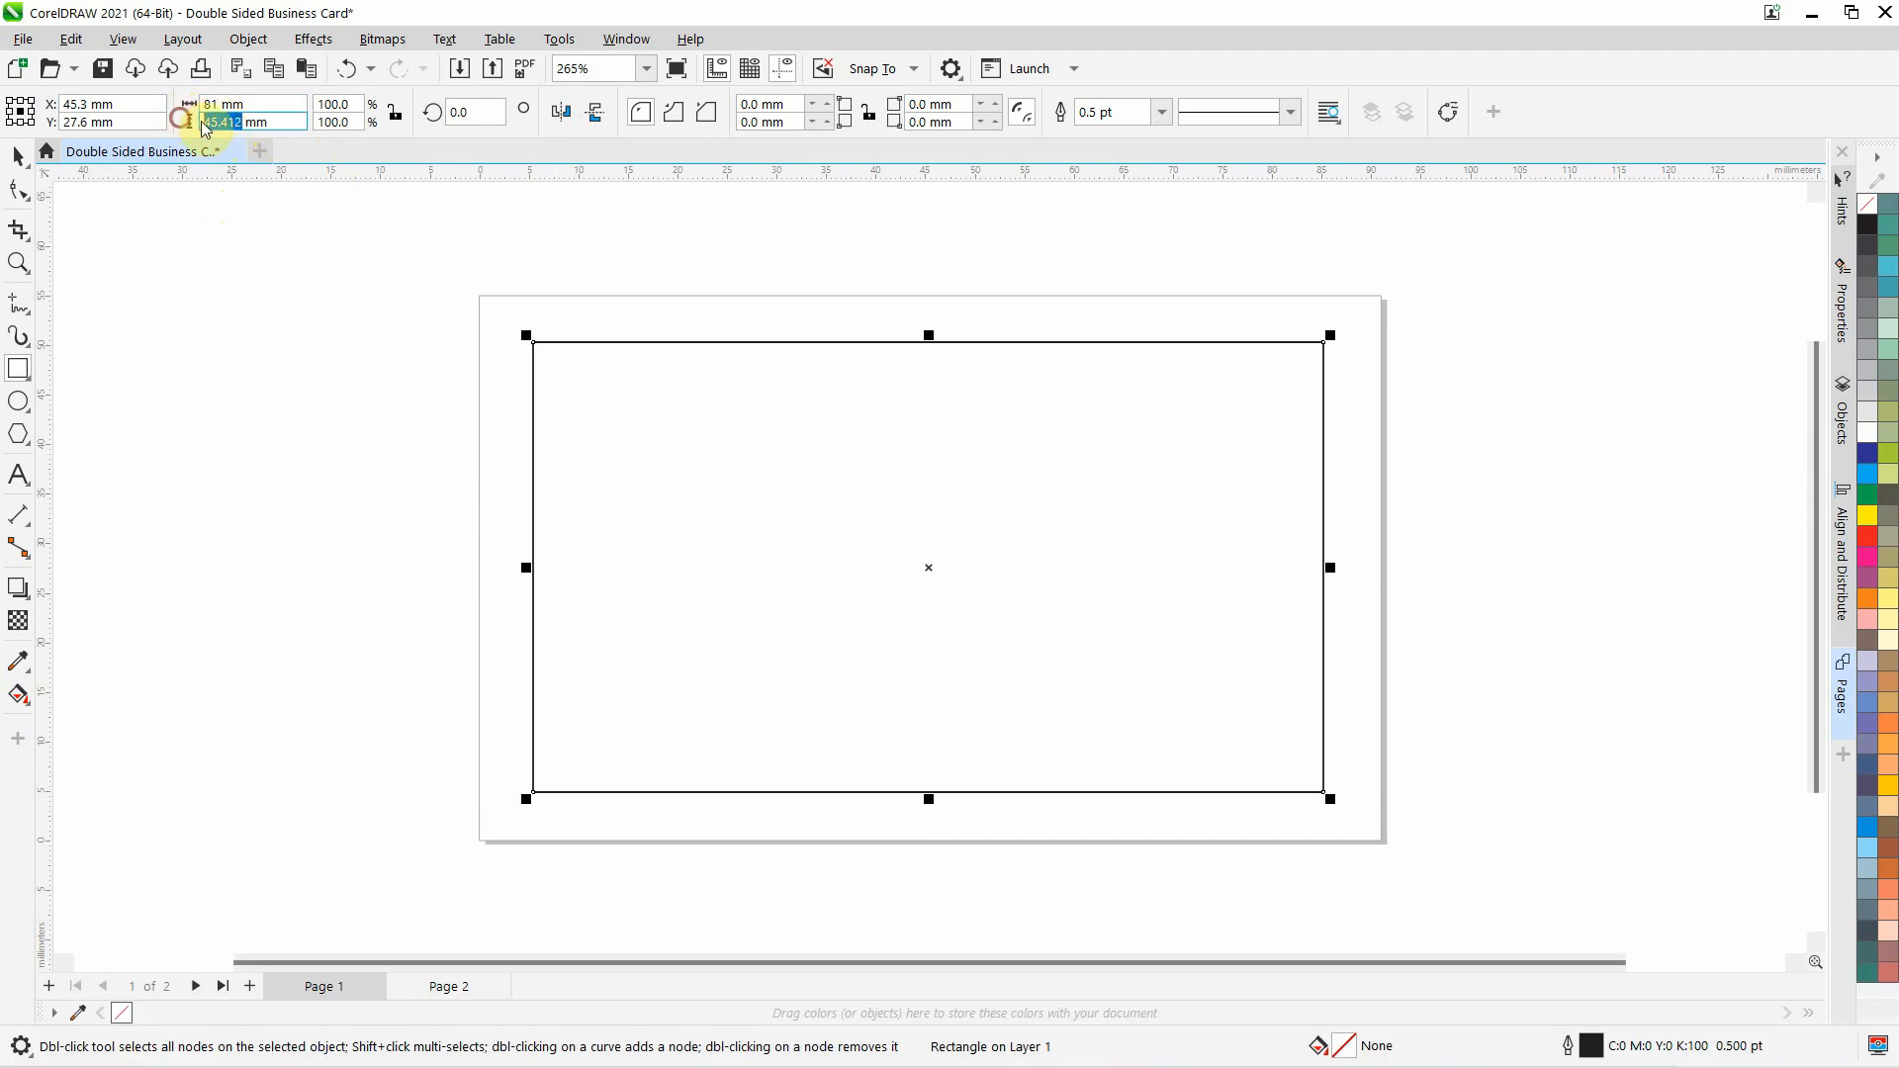
text(45)
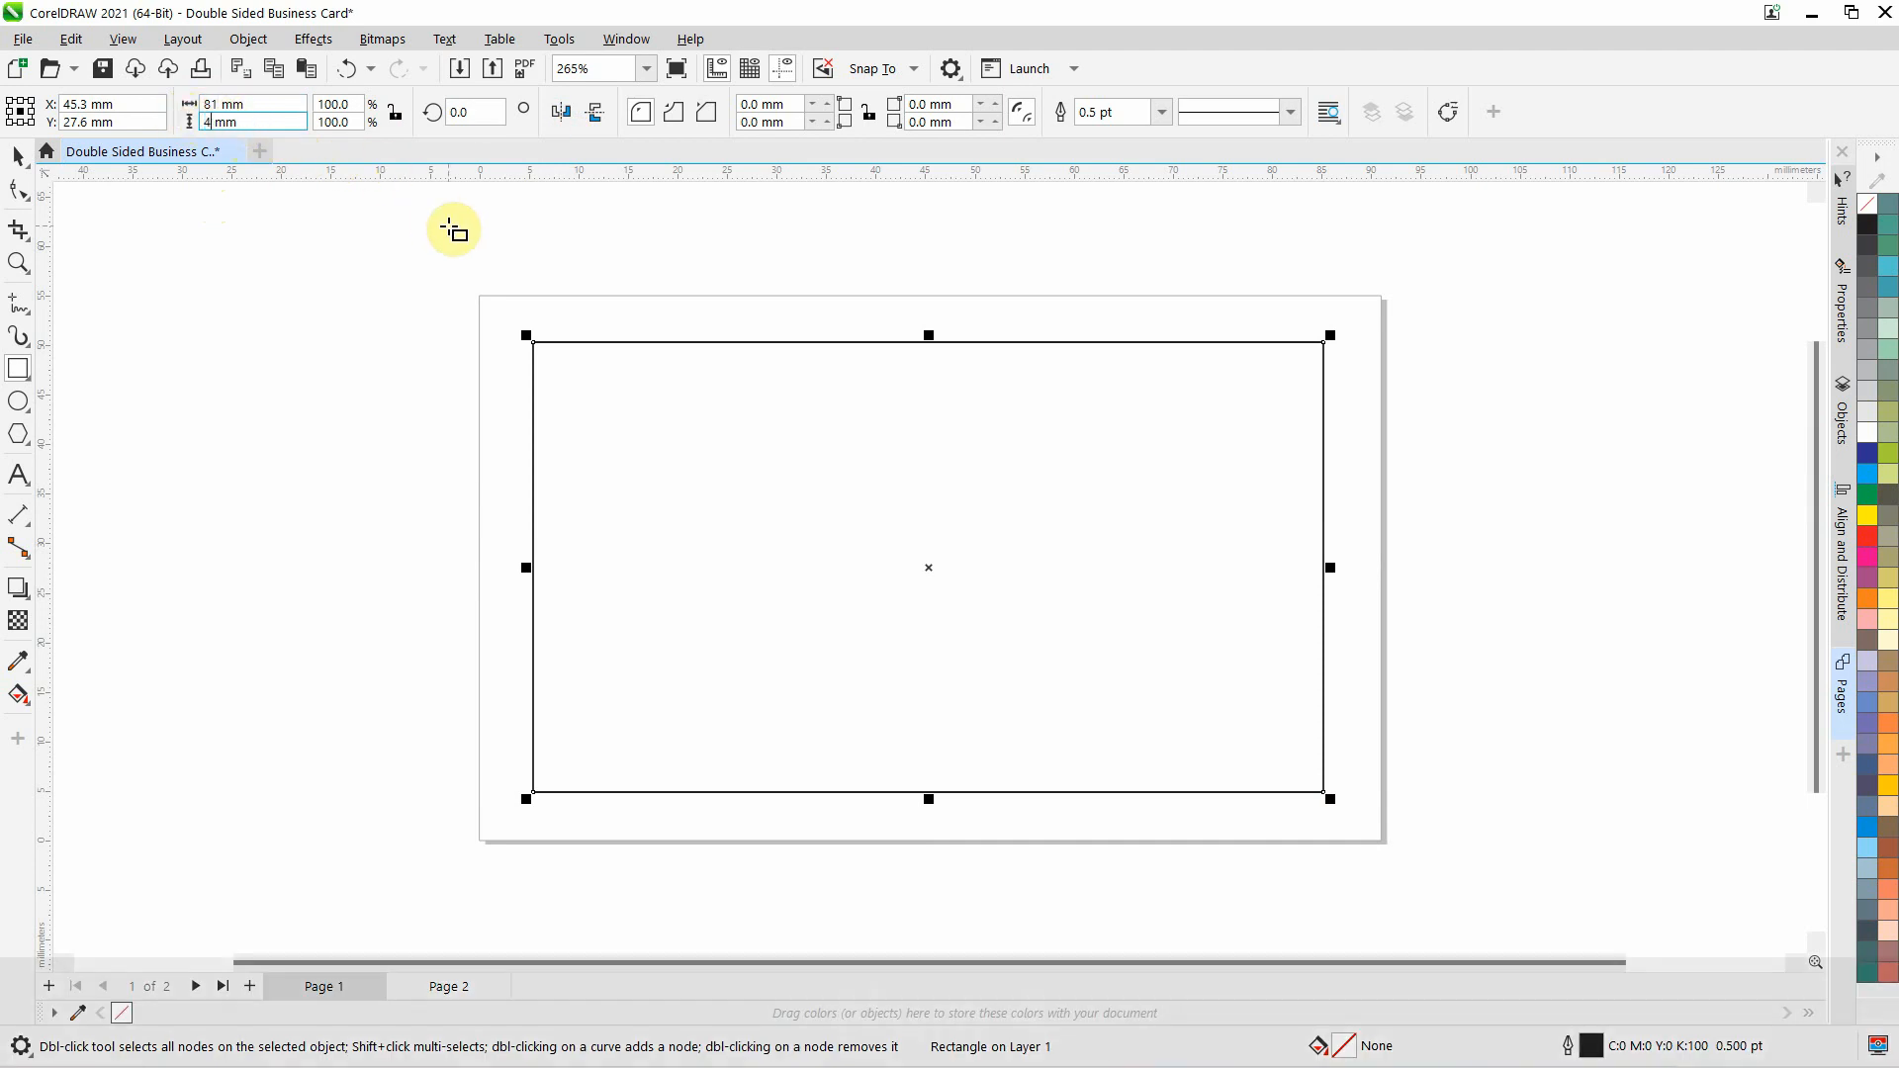
key(Return)
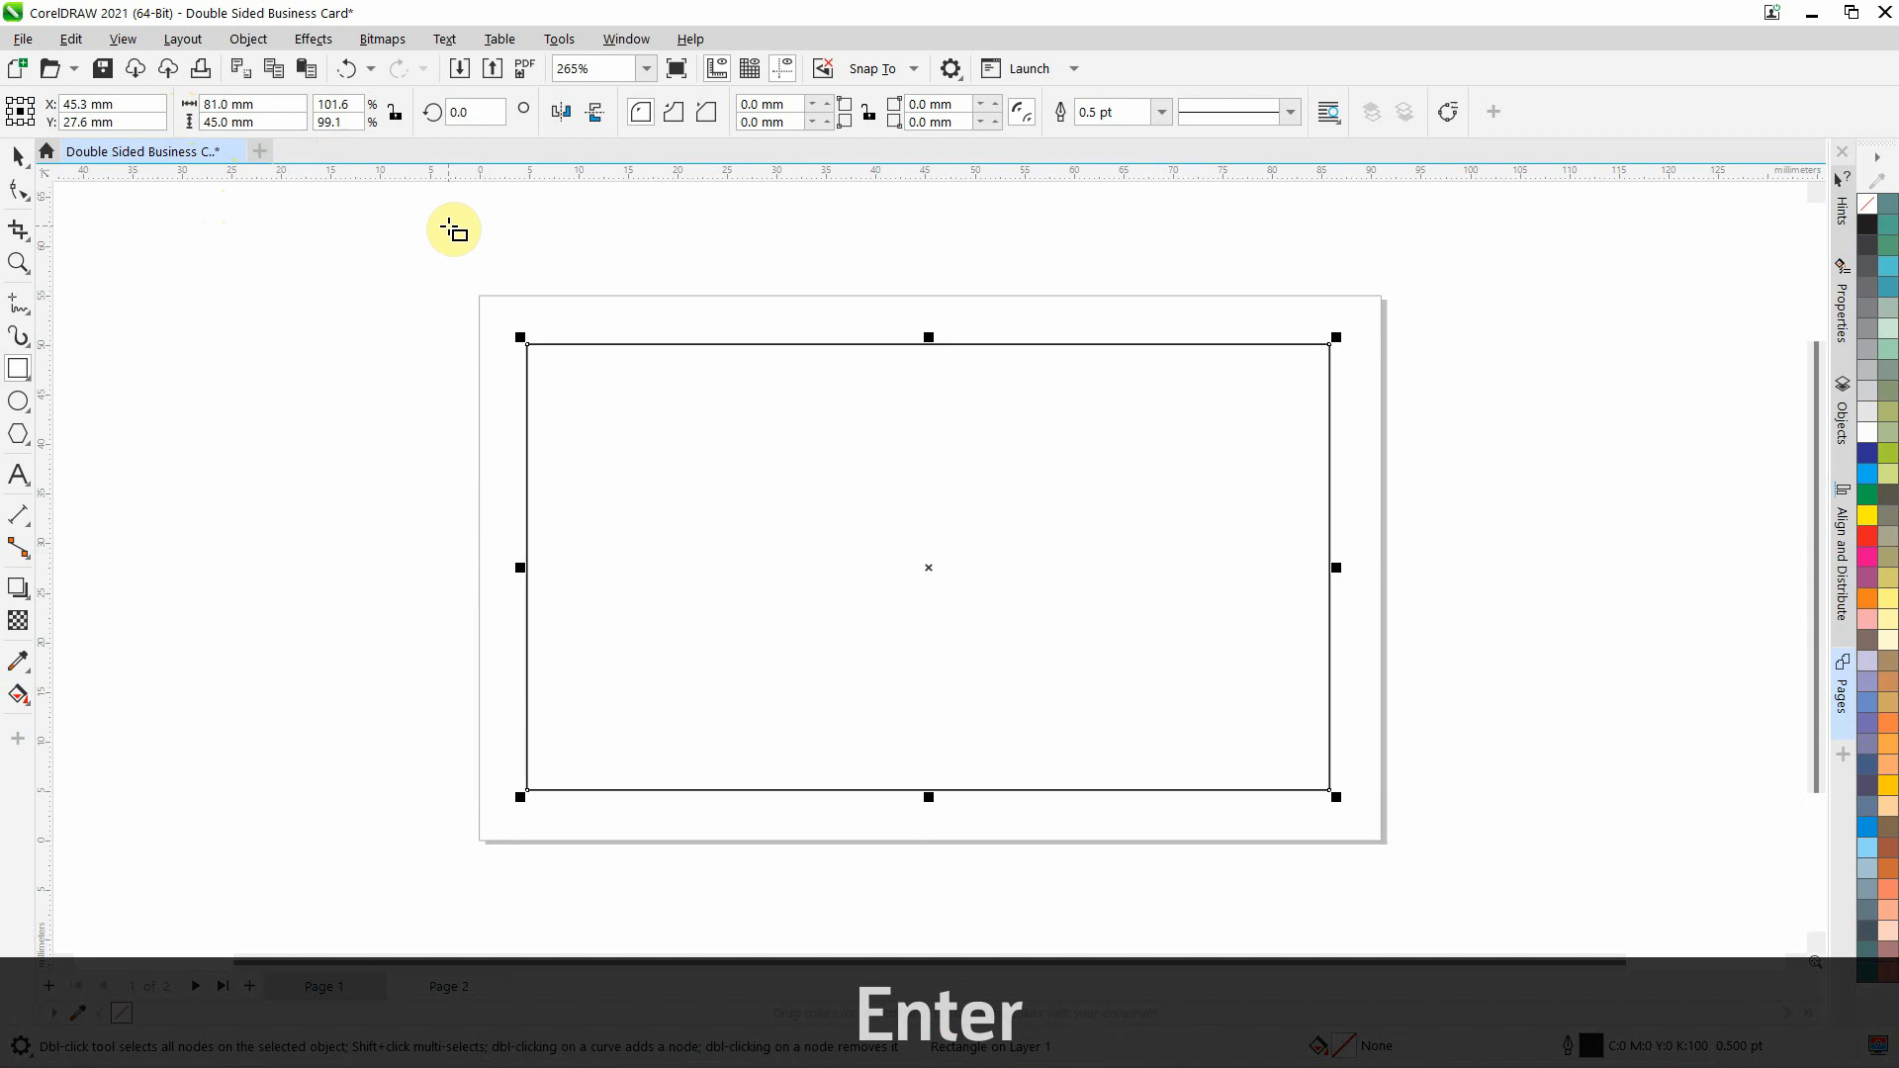
click(19, 160)
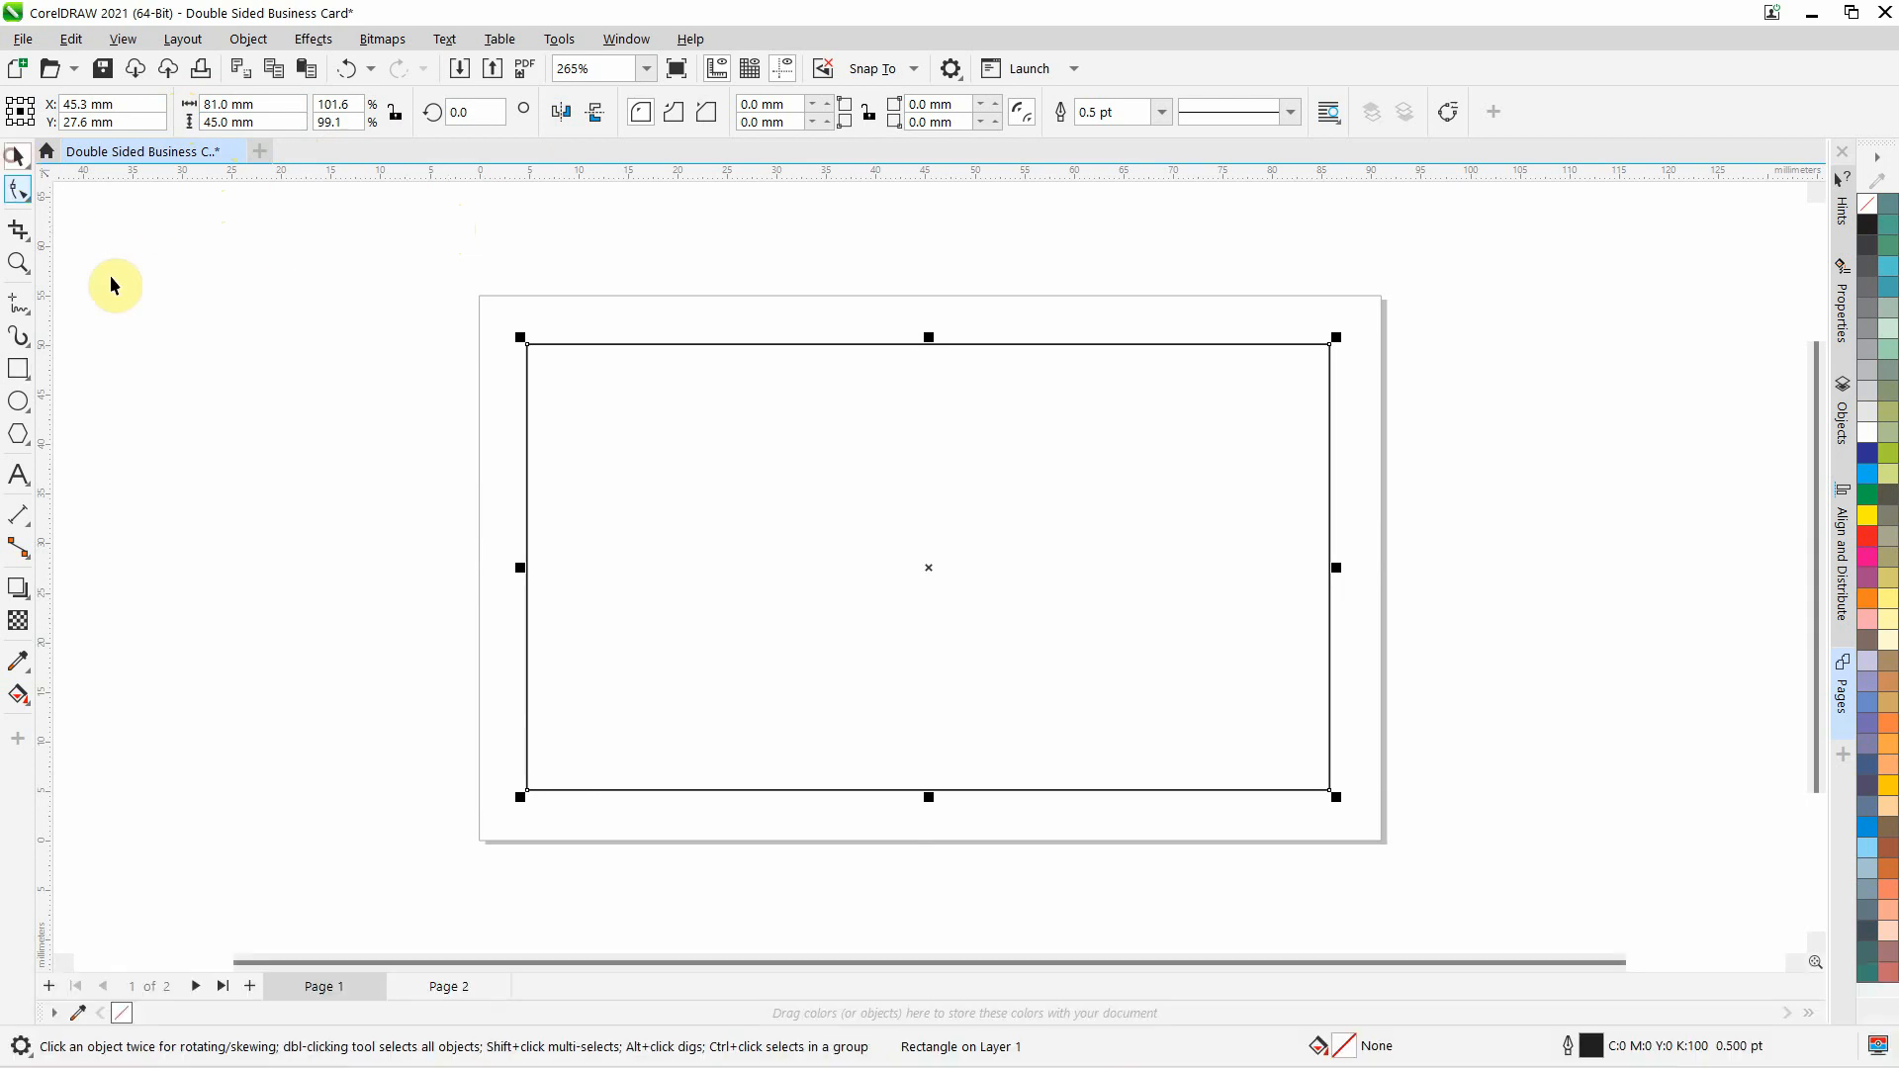
key(p)
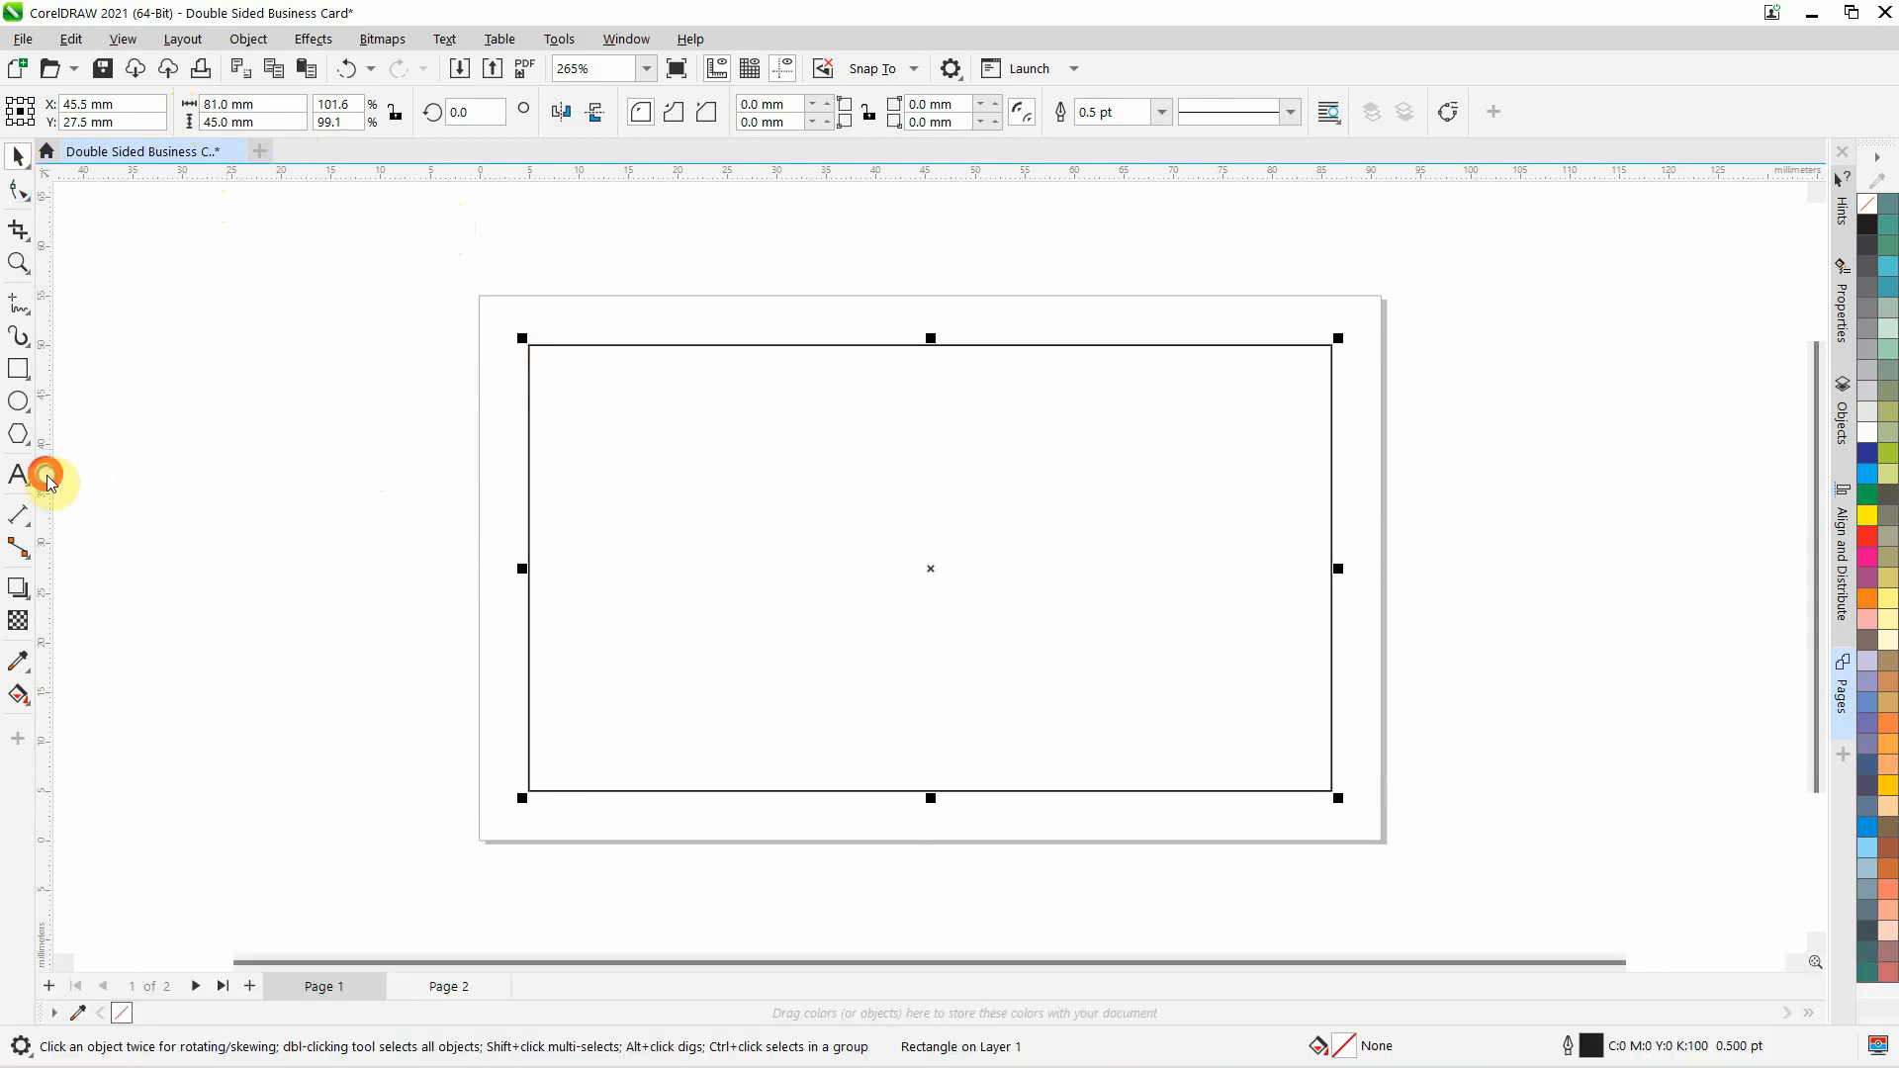
Place vertical guidelines along the rectangle's left and right edges and horizontal guidelines along its upper and lower edges
drag(46, 474, 110, 482)
drag(283, 505, 531, 508)
drag(50, 512, 1332, 626)
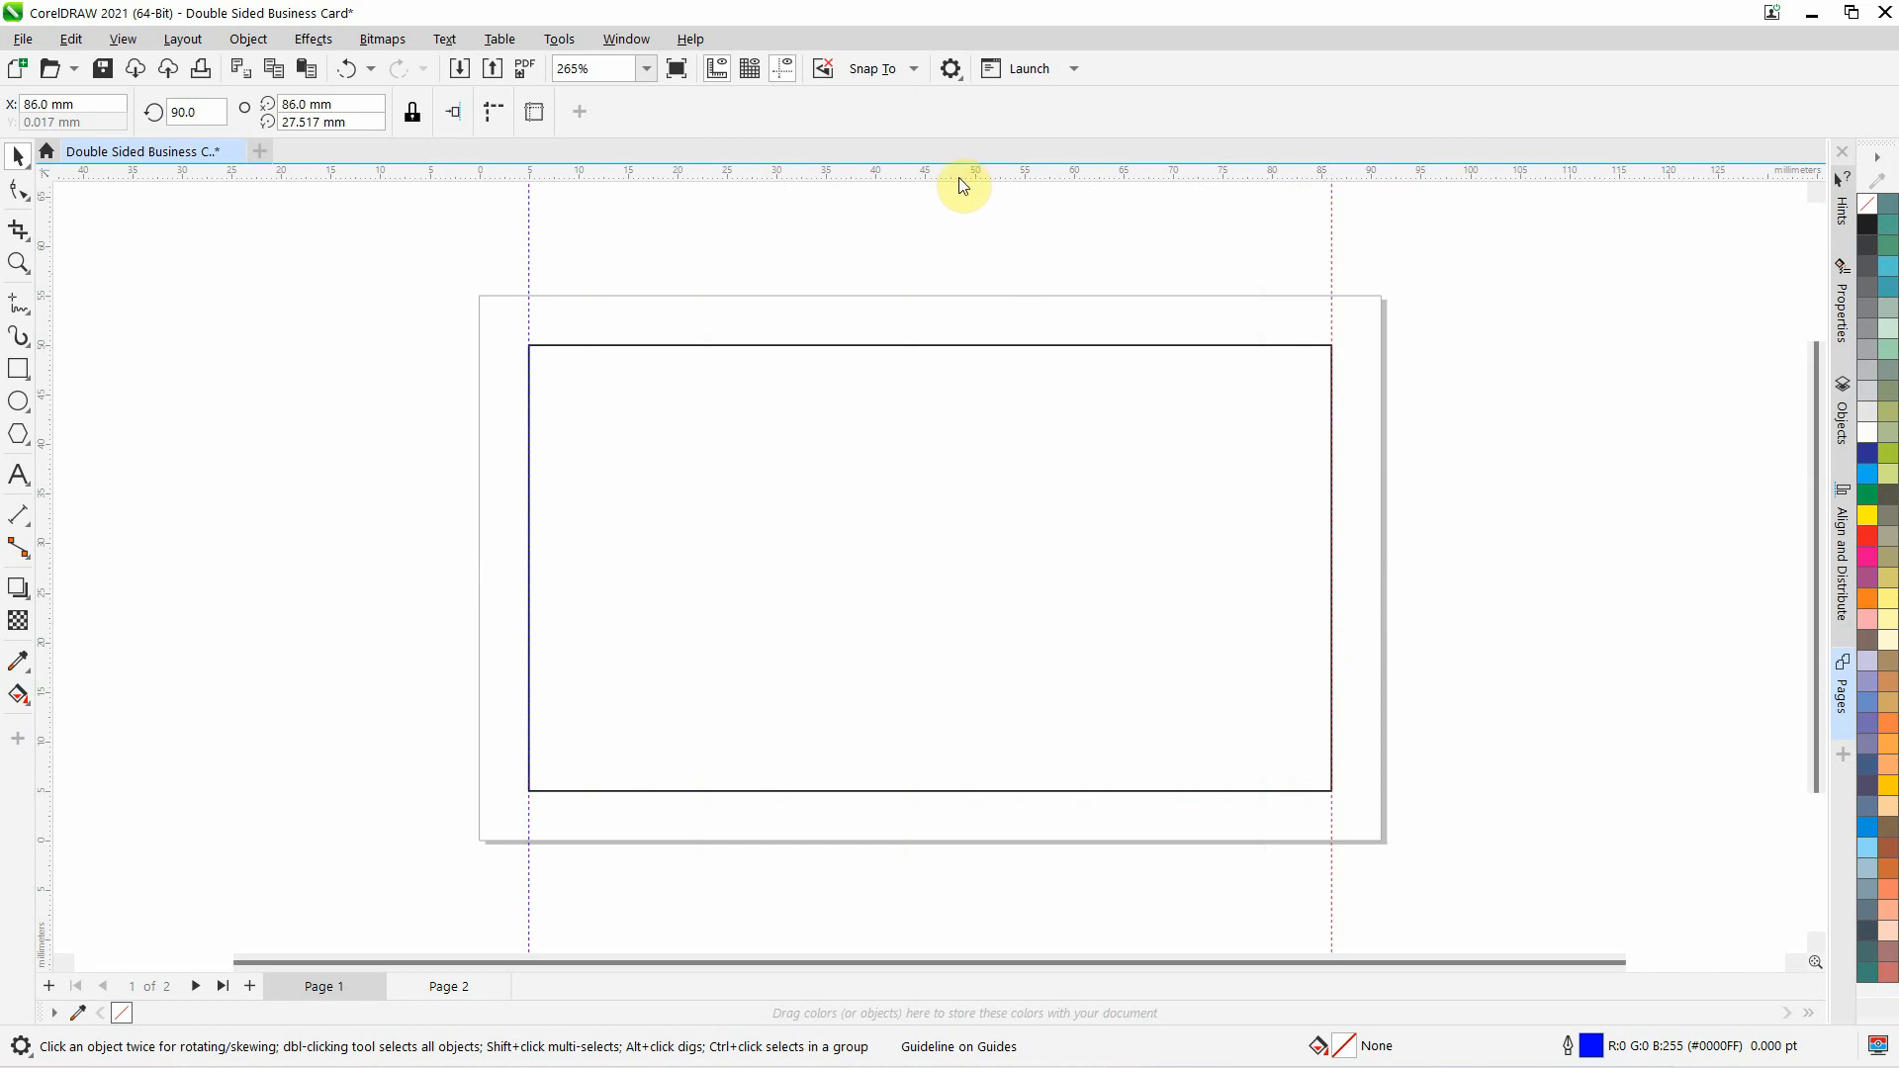
drag(963, 184, 978, 346)
drag(934, 186, 1024, 791)
Delete the rectangle, keeping the four safe-zone guidelines
click(730, 498)
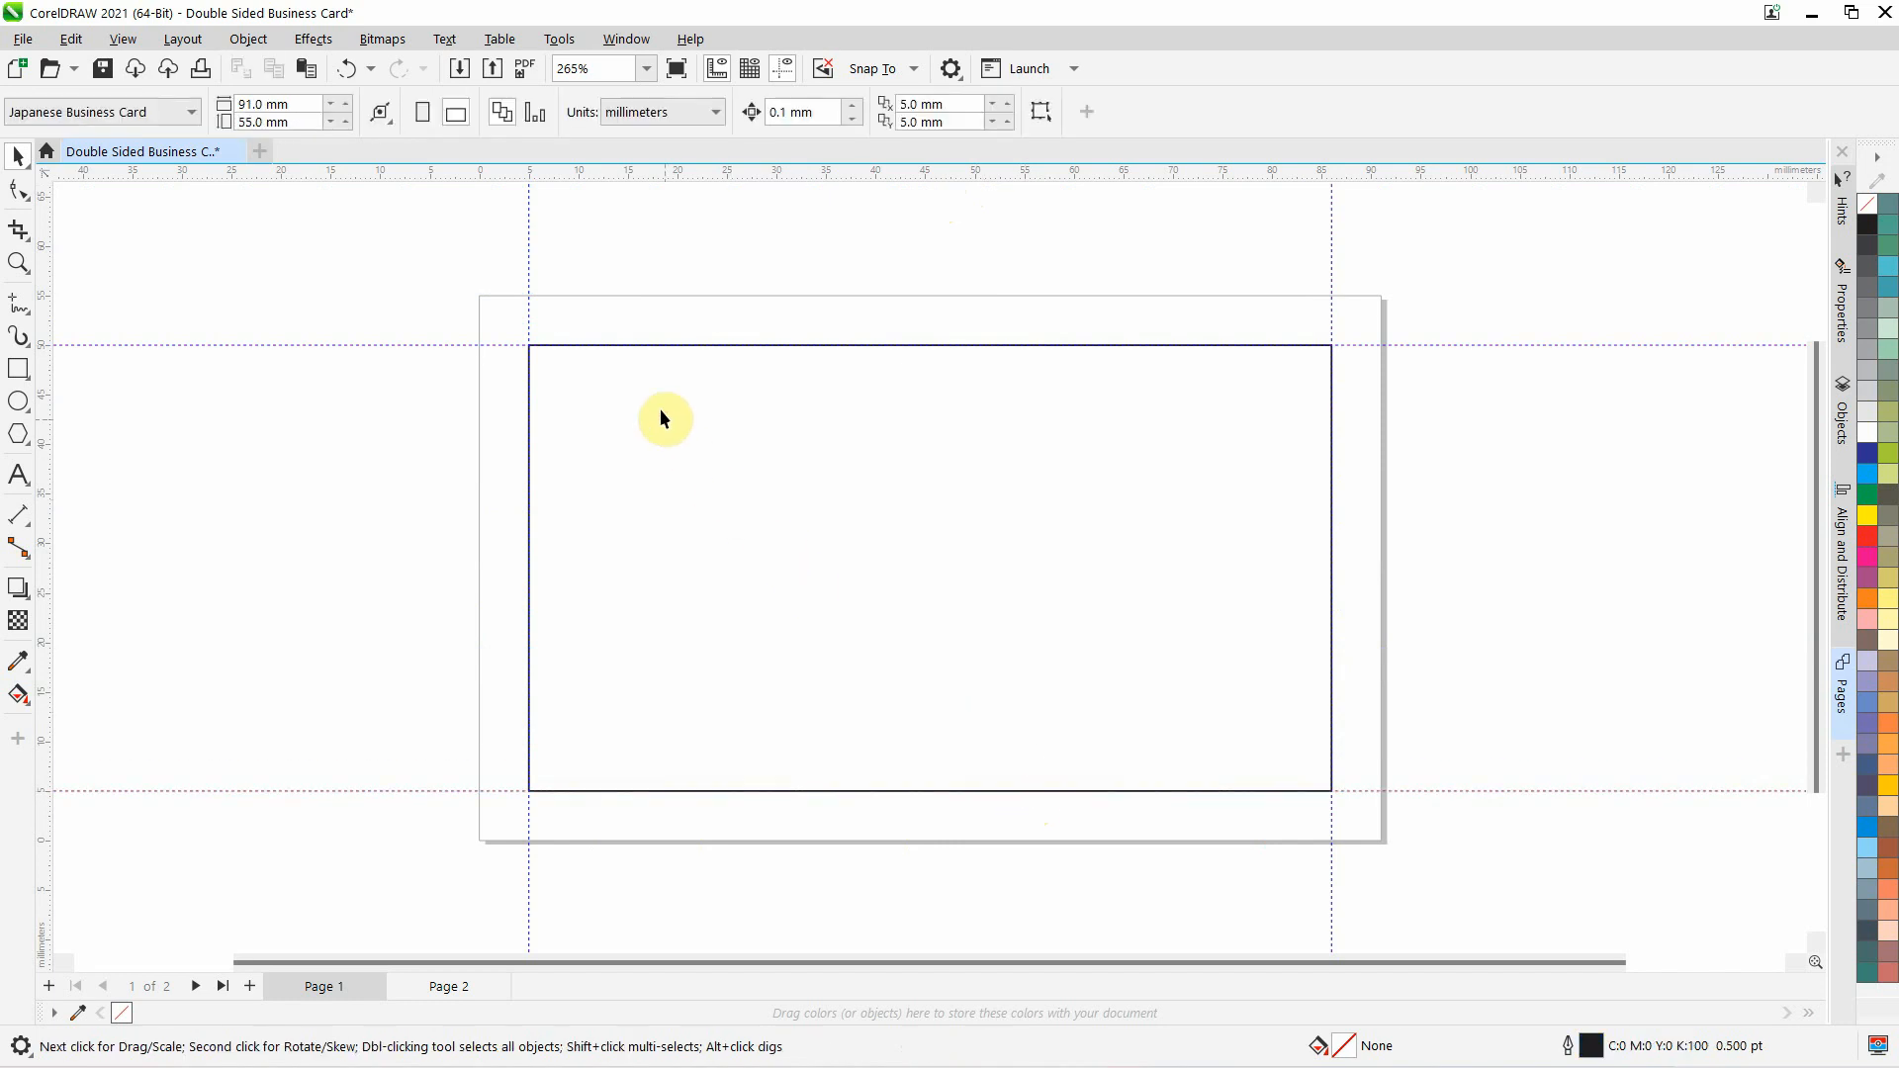
click(529, 445)
key(Delete)
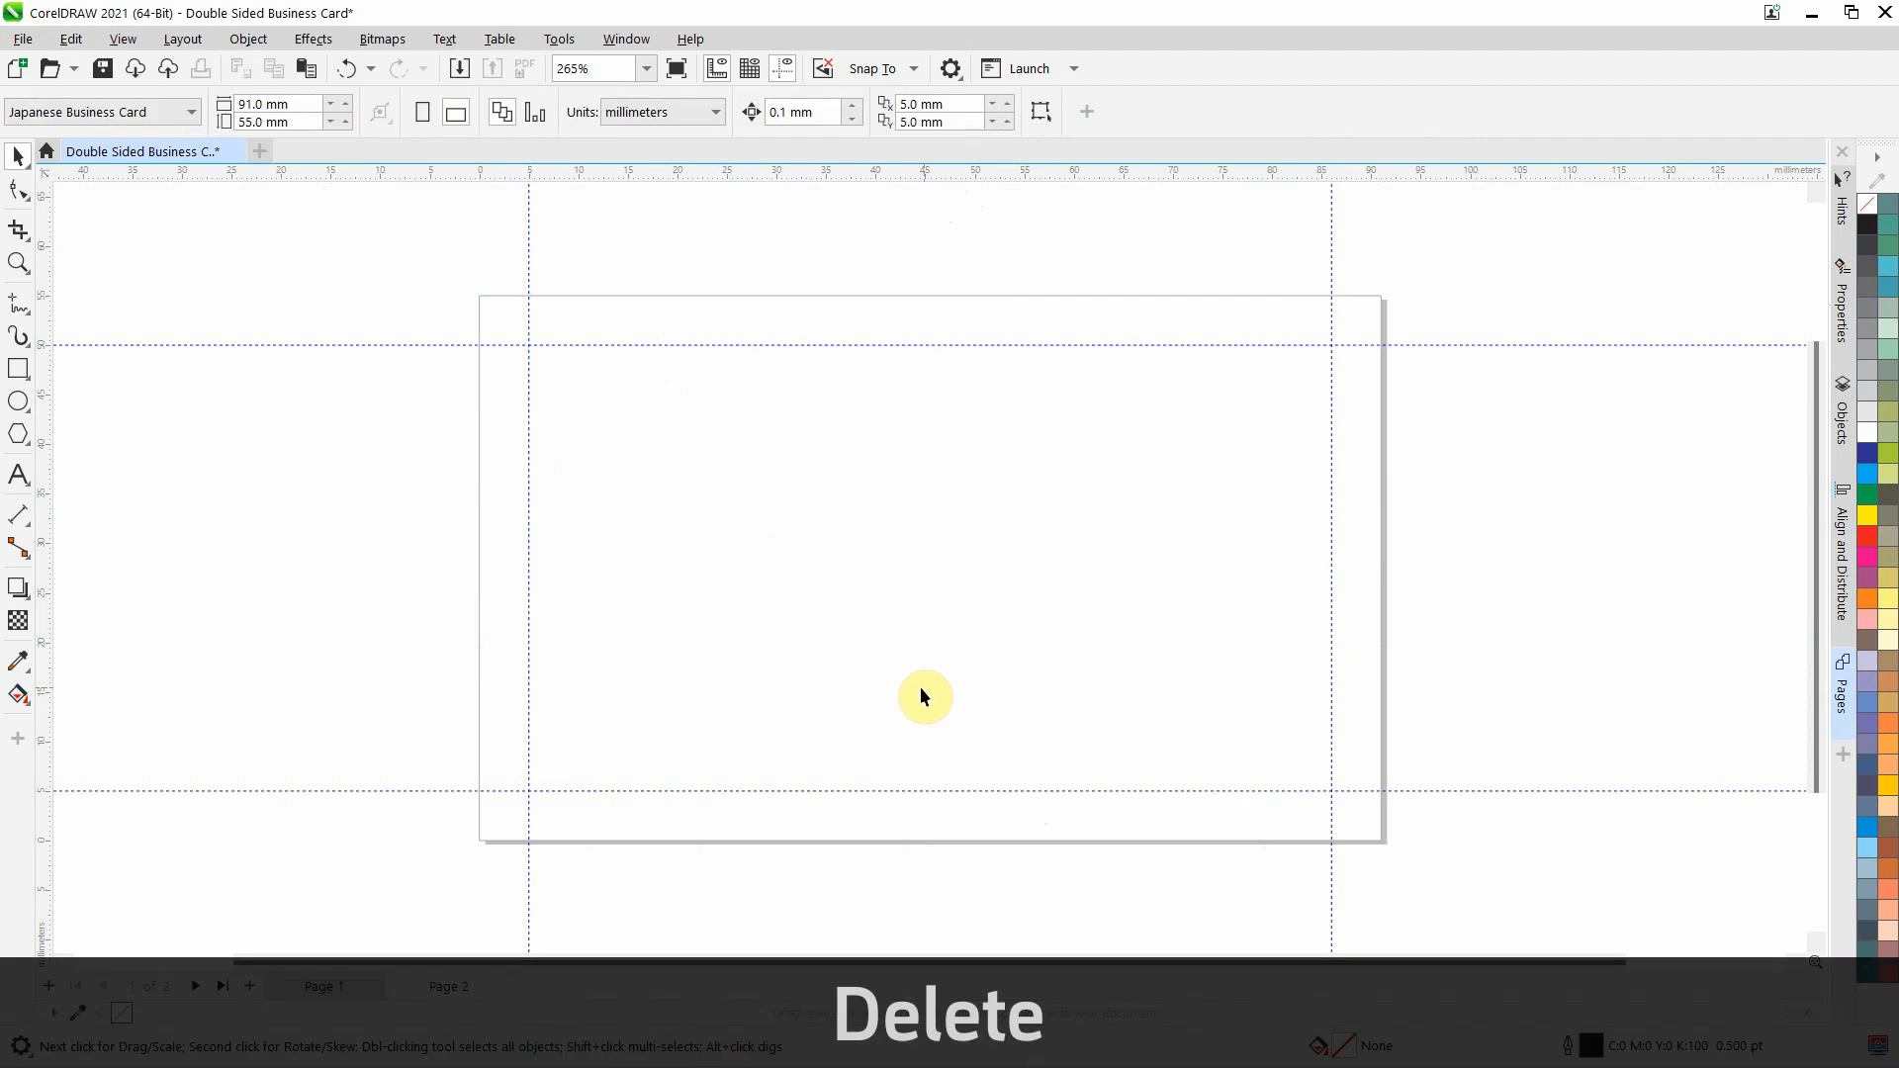
Select all four safe-zone guidelines together and lock them
click(530, 264)
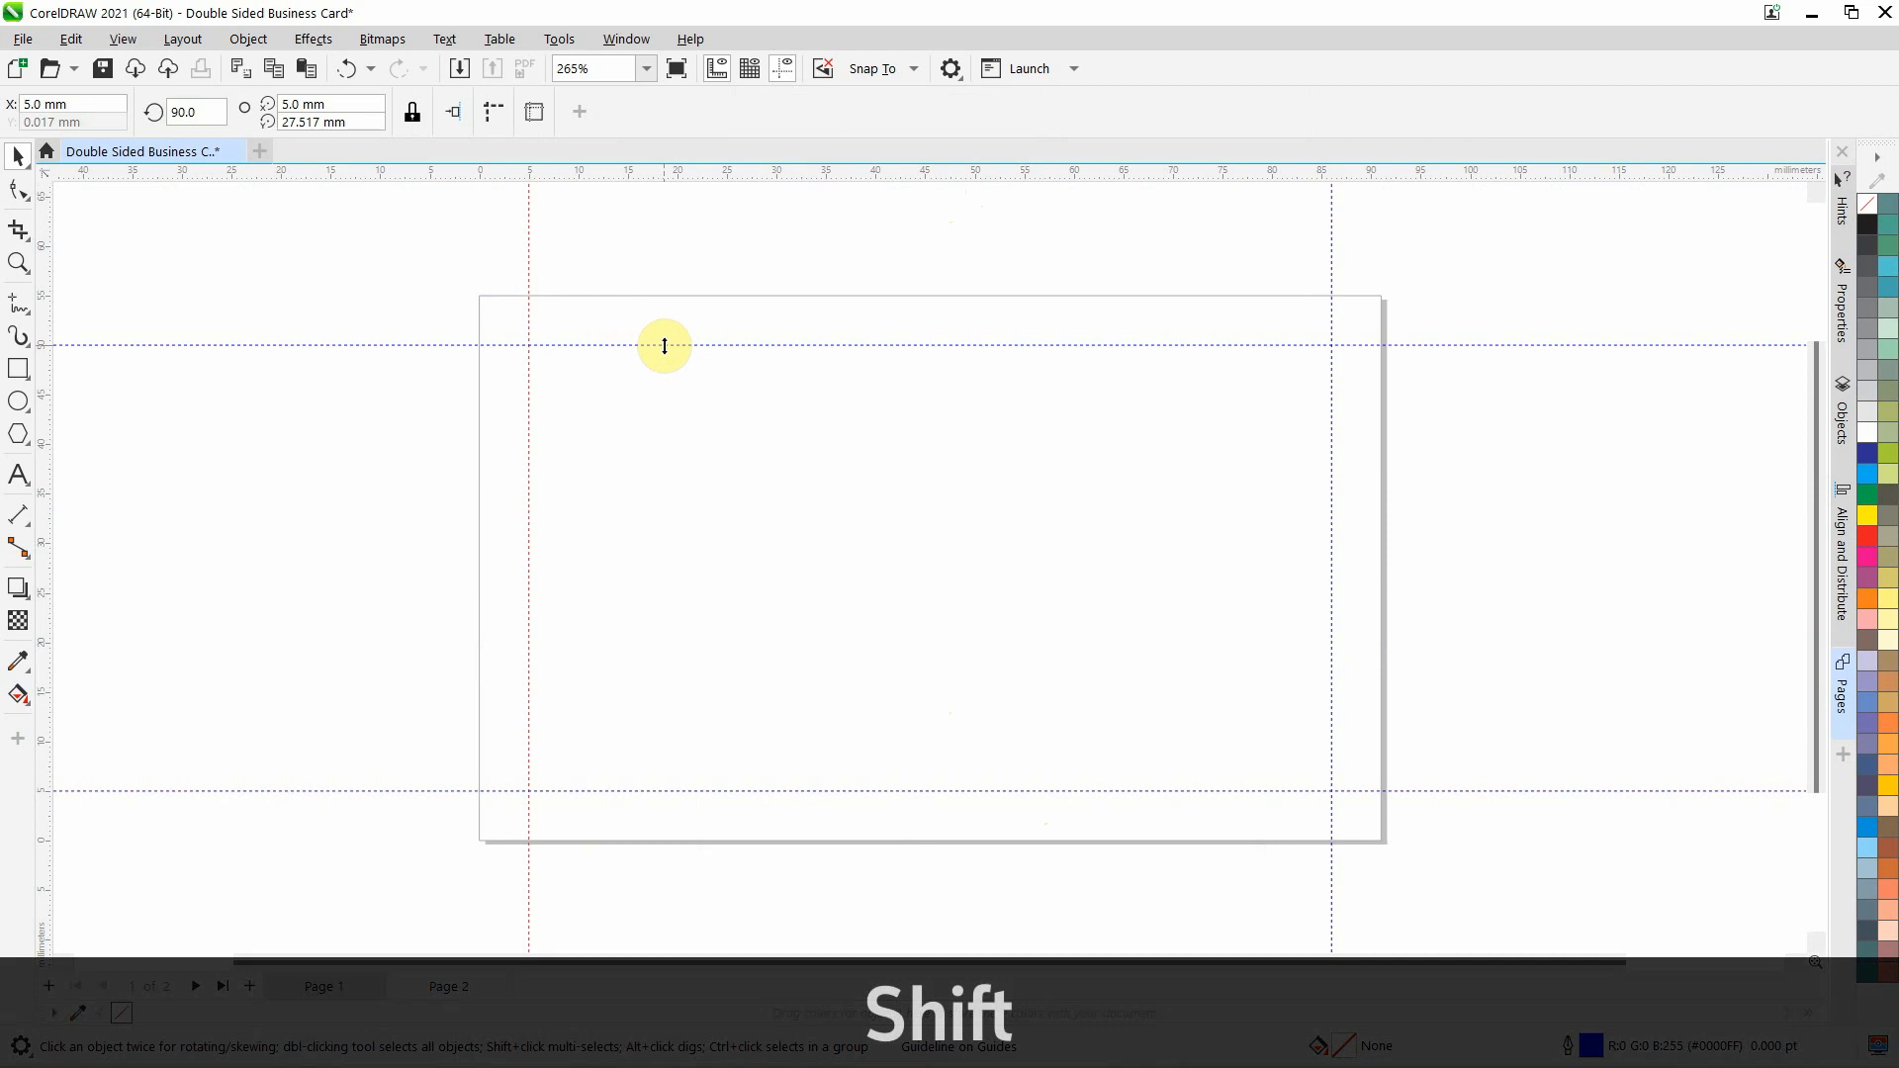
shift+click(662, 345)
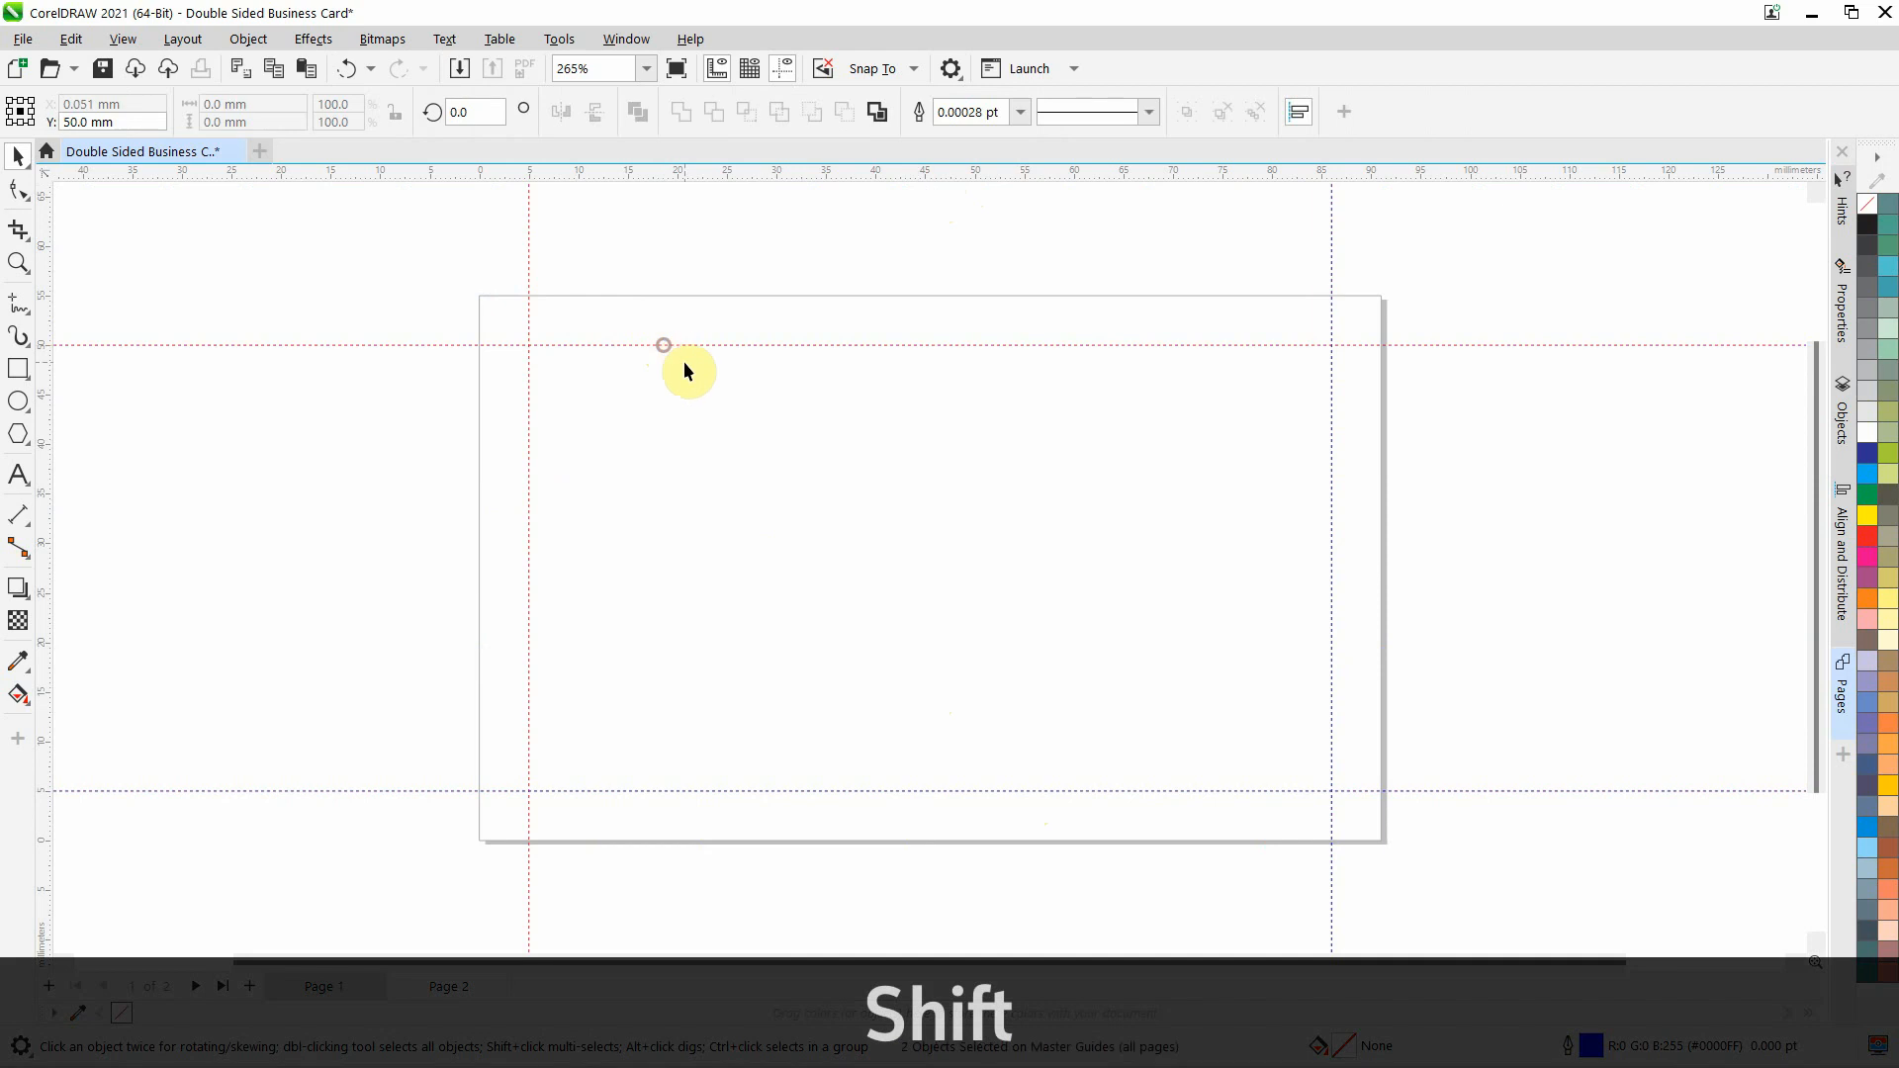
shift+click(1330, 299)
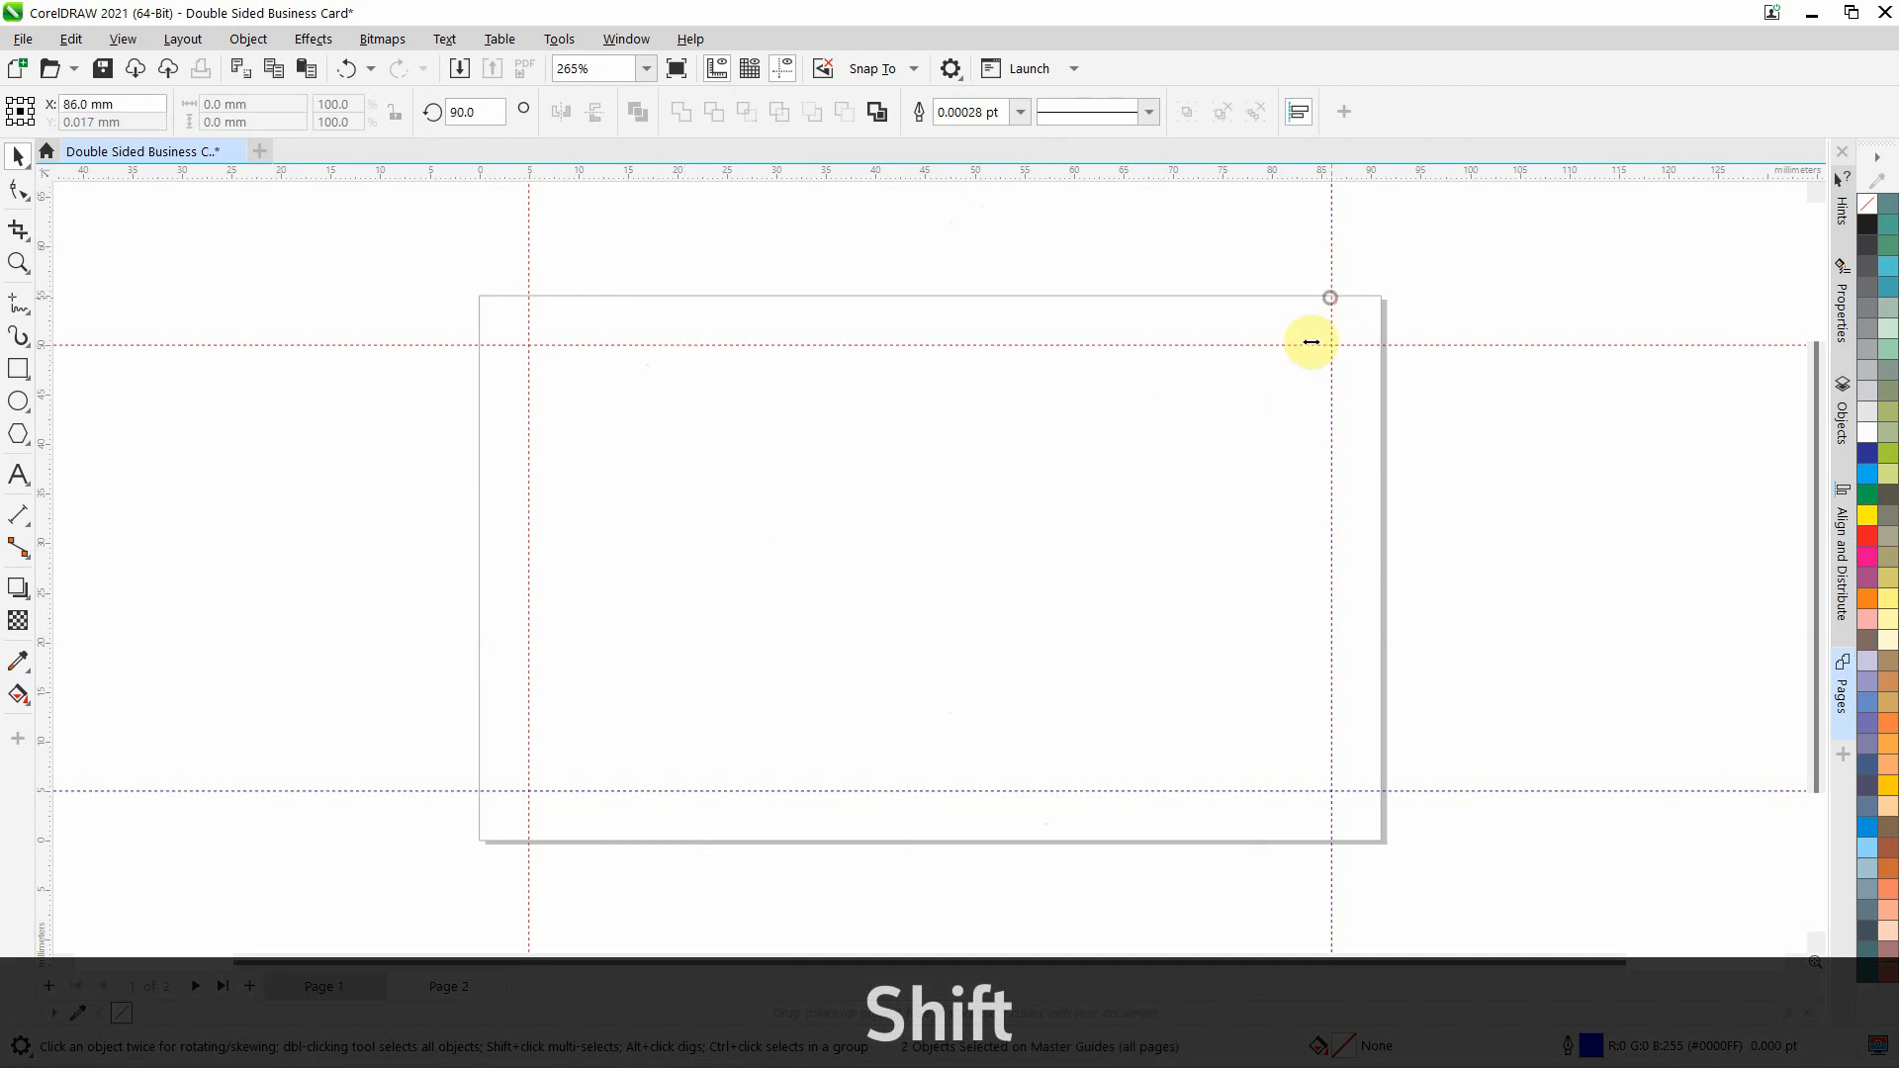
shift+click(975, 791)
right_click(1035, 789)
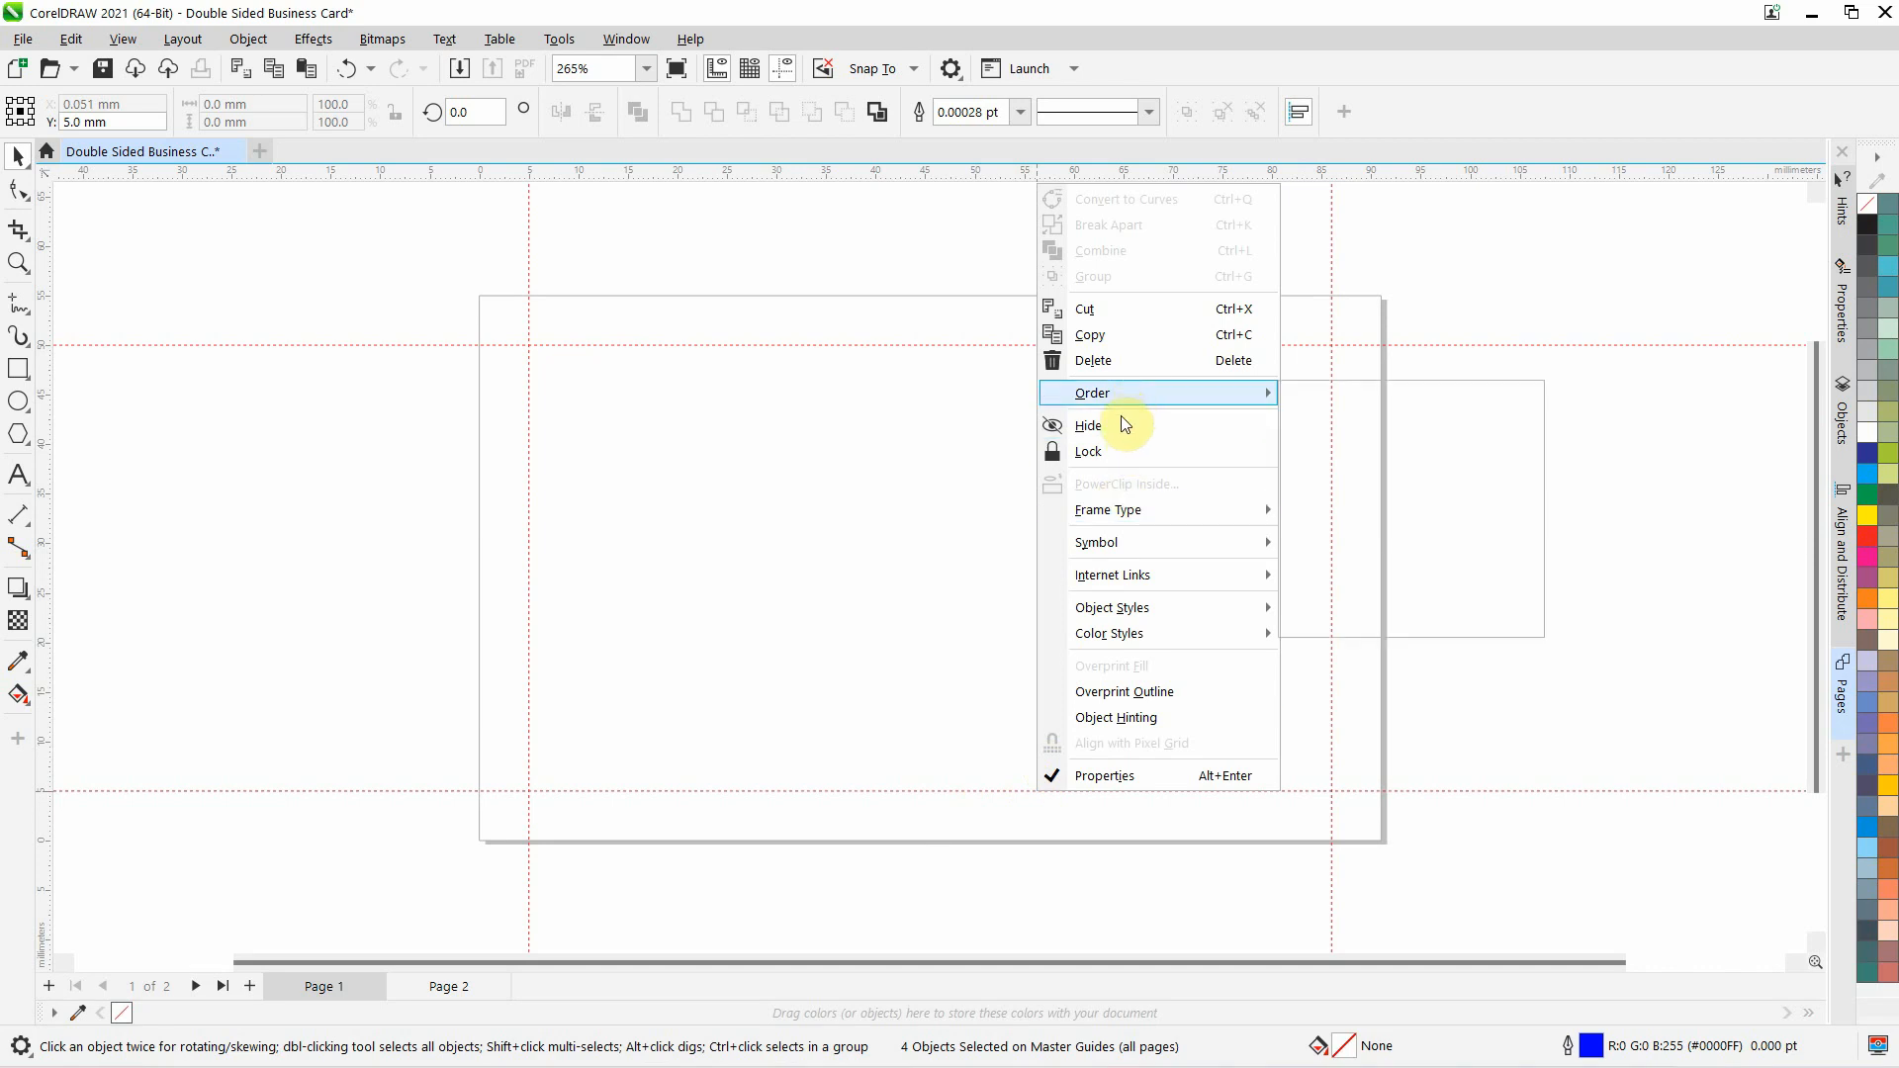
click(1123, 451)
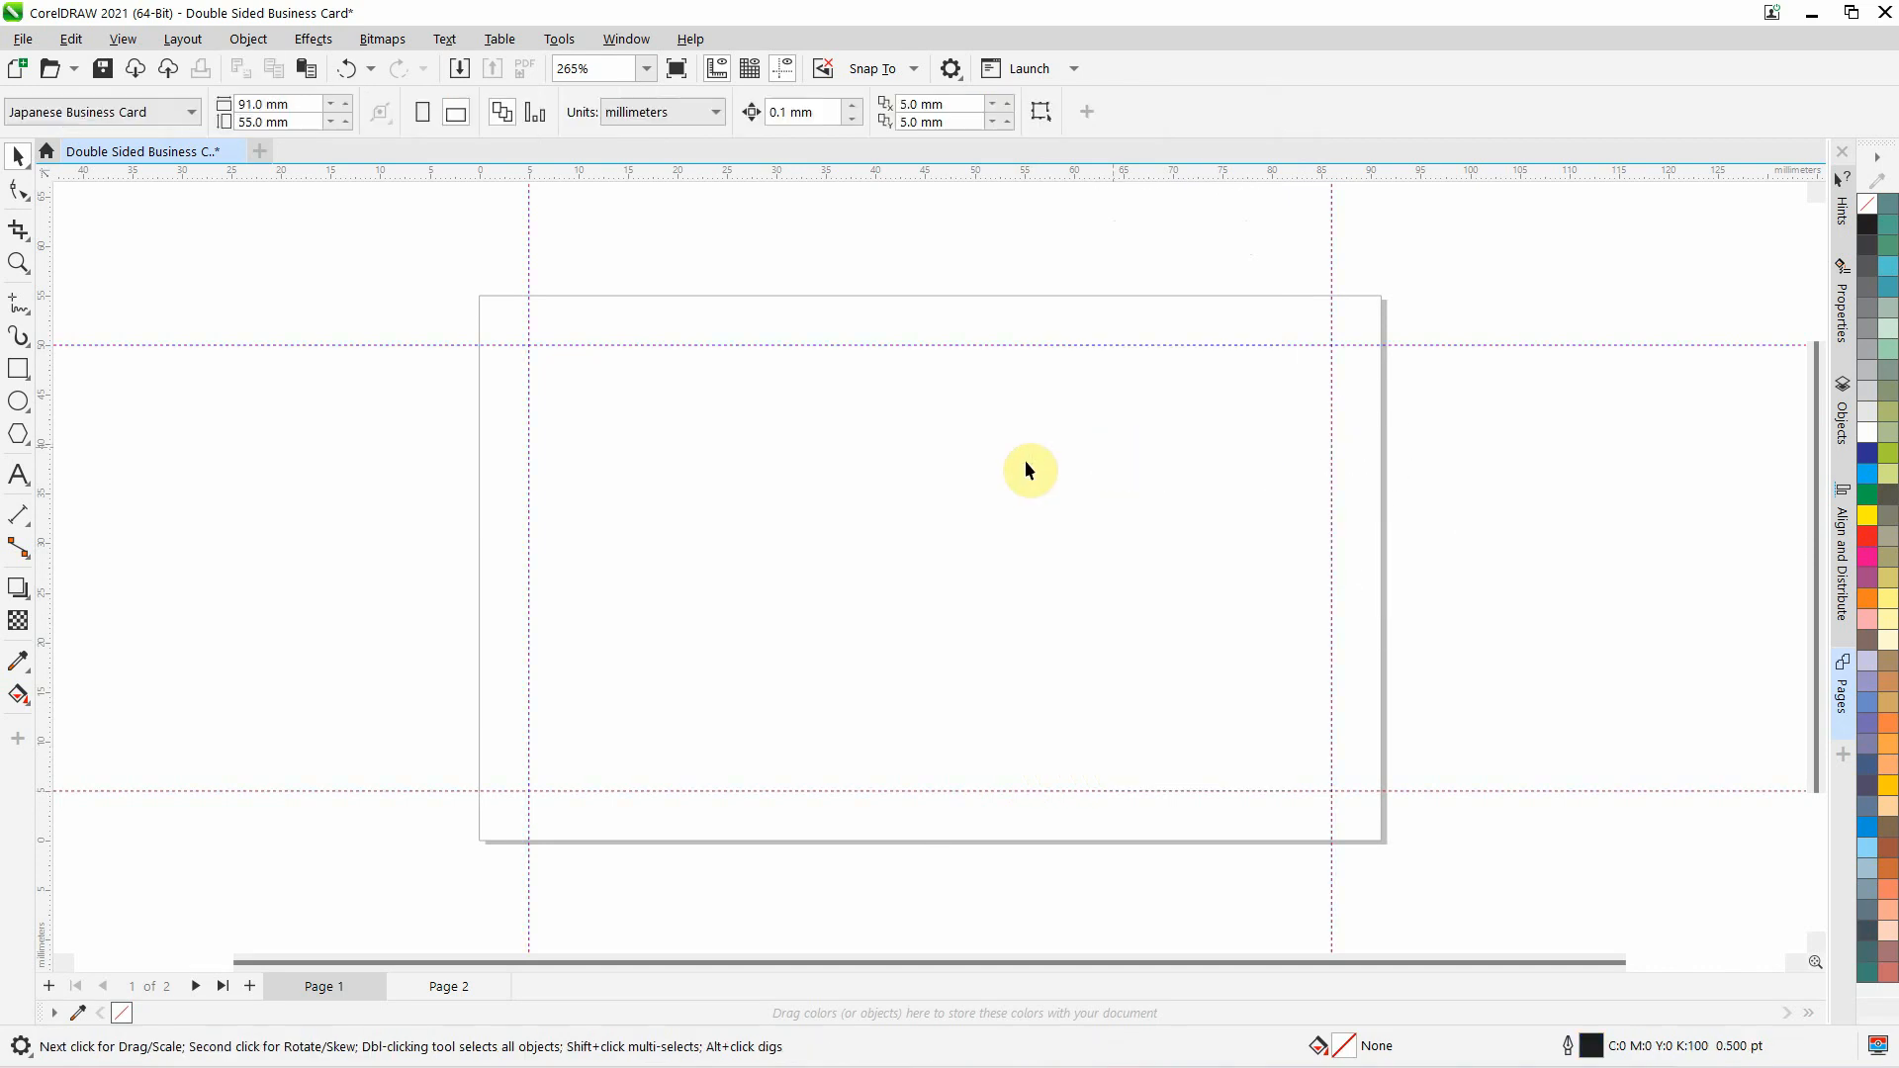
Check that the left guideline is locked and look at the guidelines on page 2 before returning to page 1
click(526, 442)
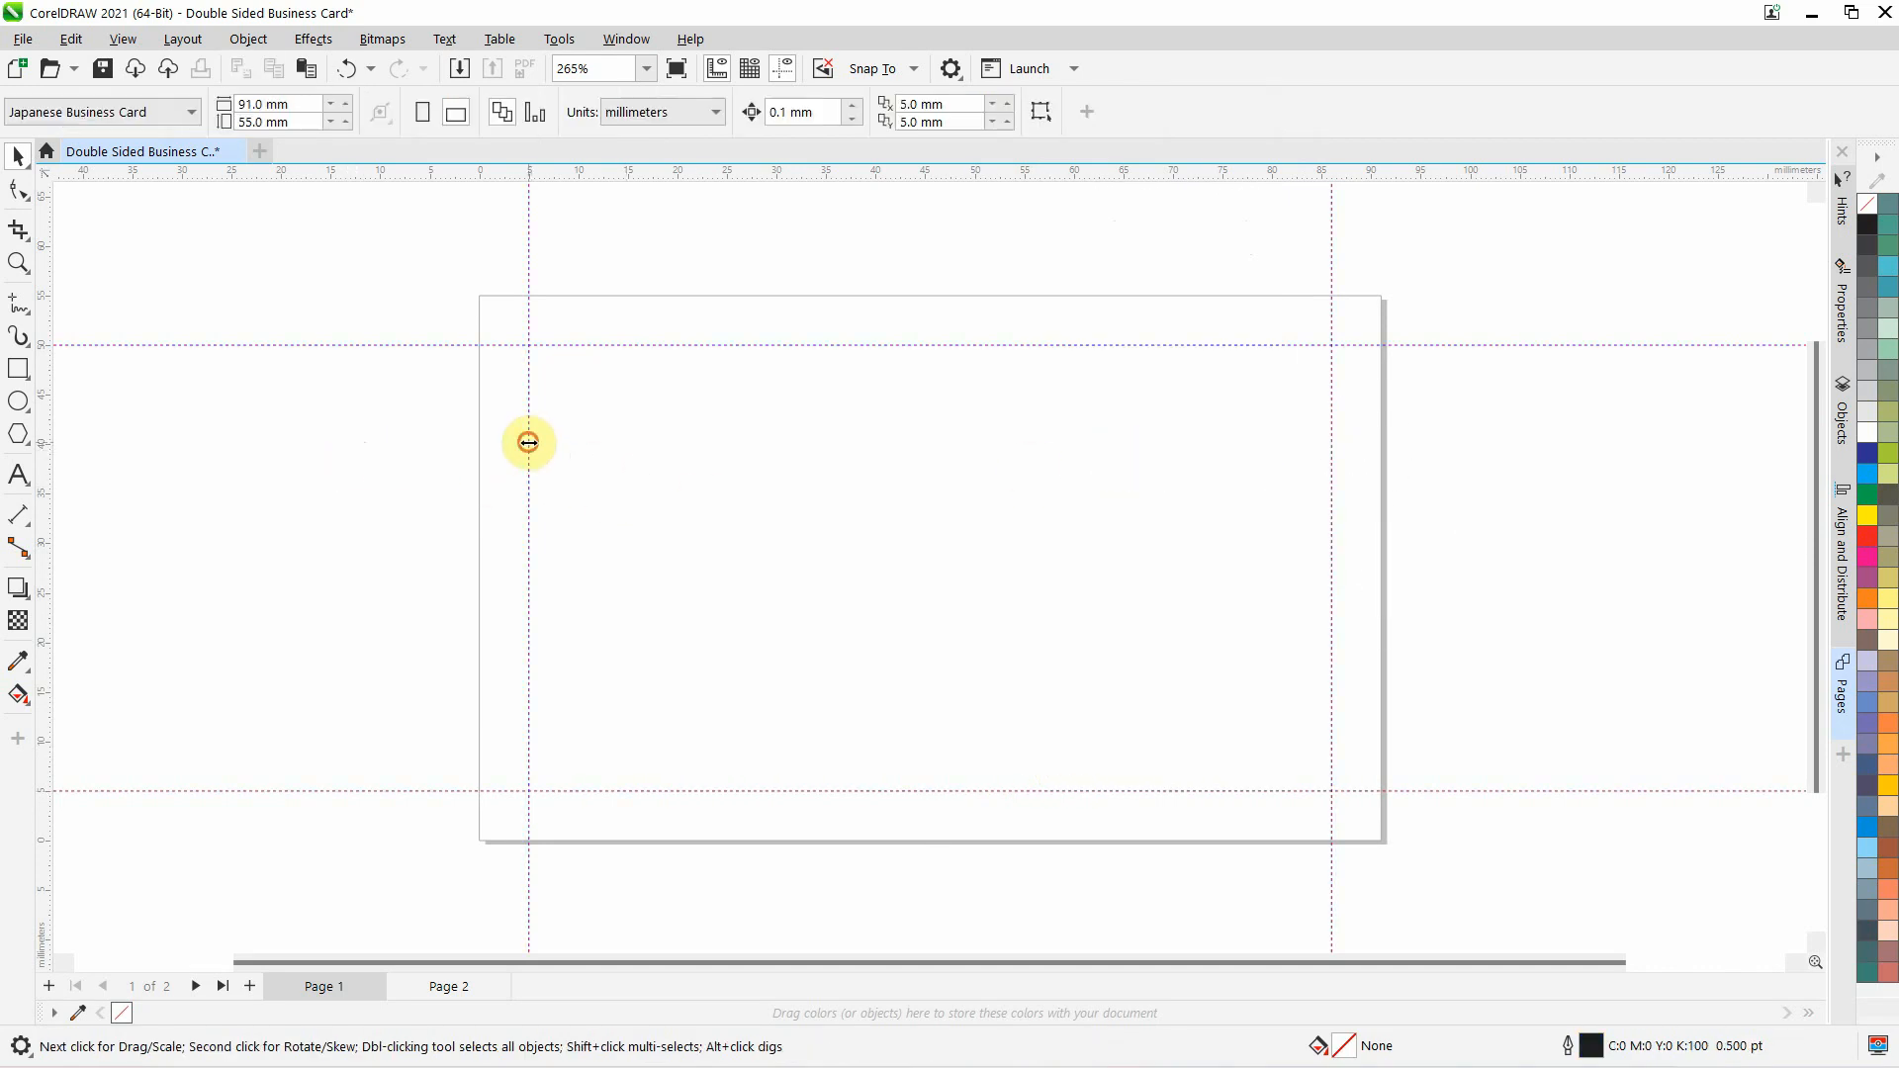
click(742, 455)
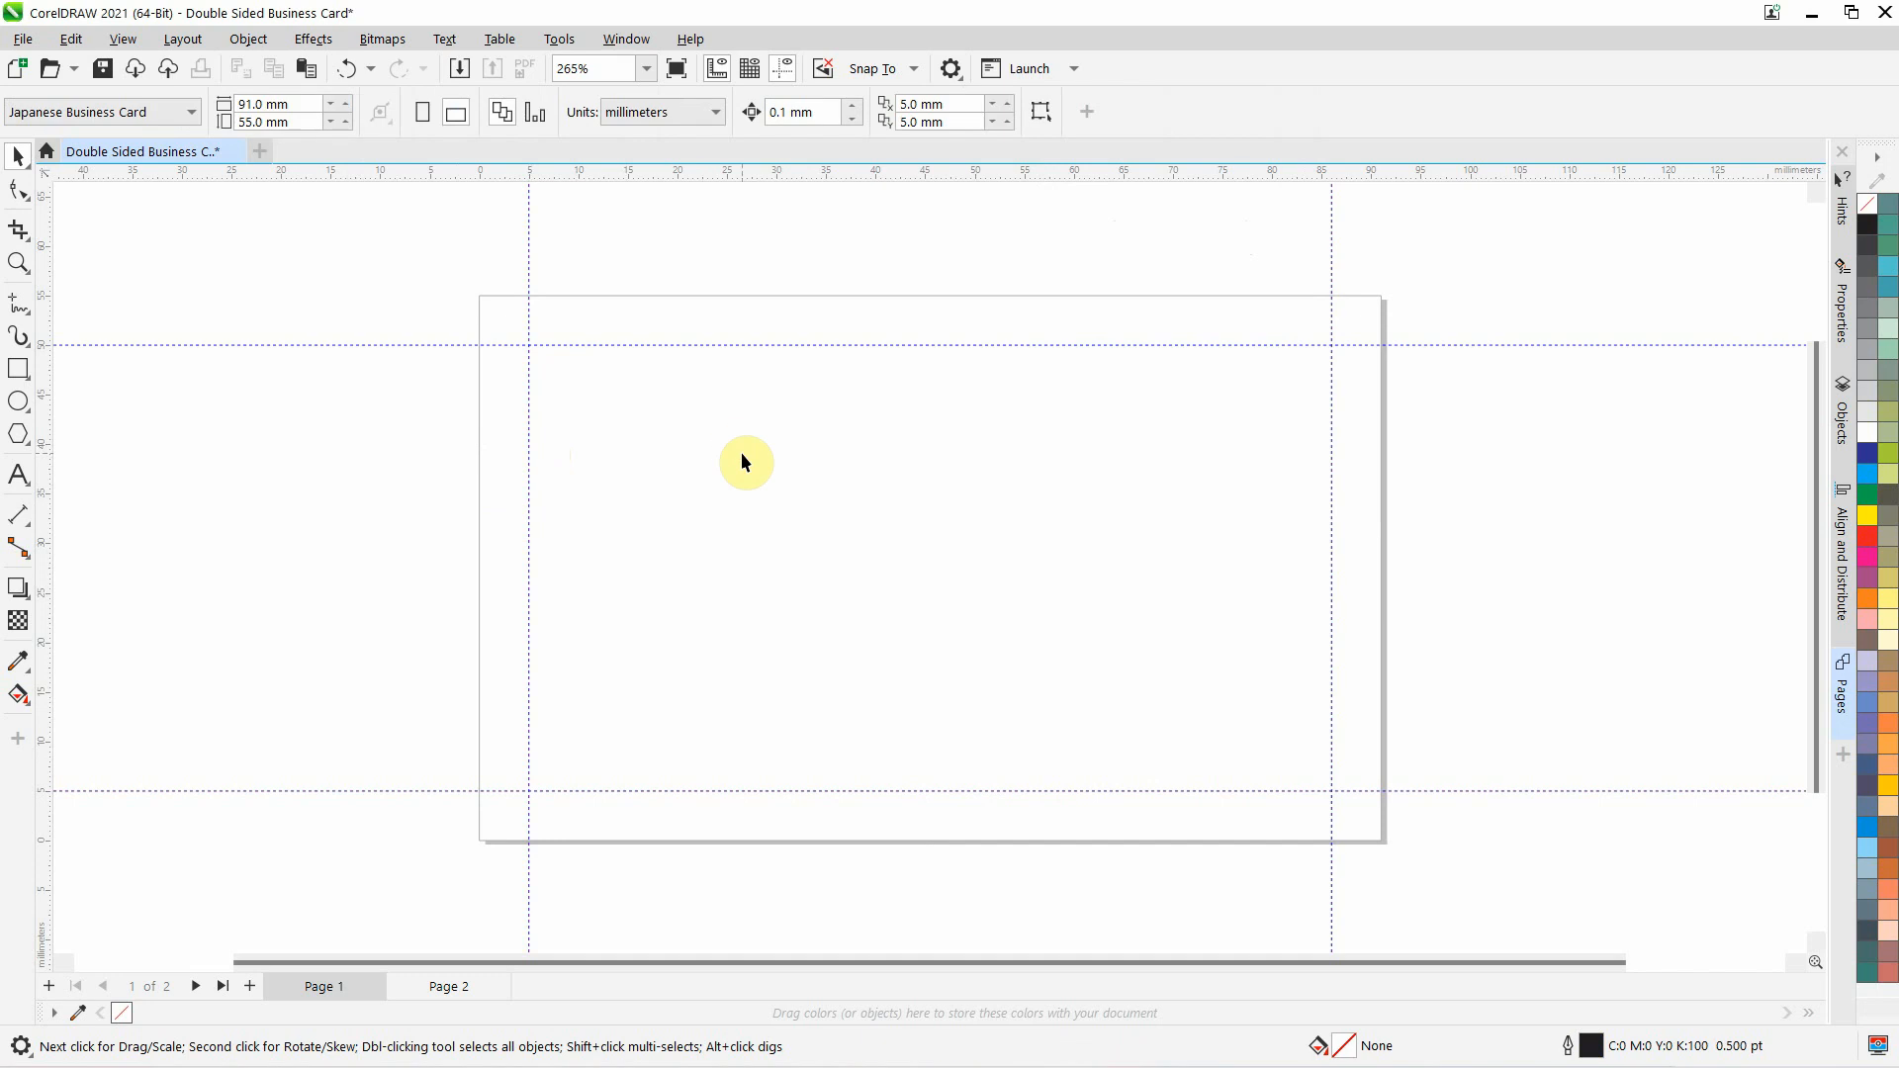
click(457, 986)
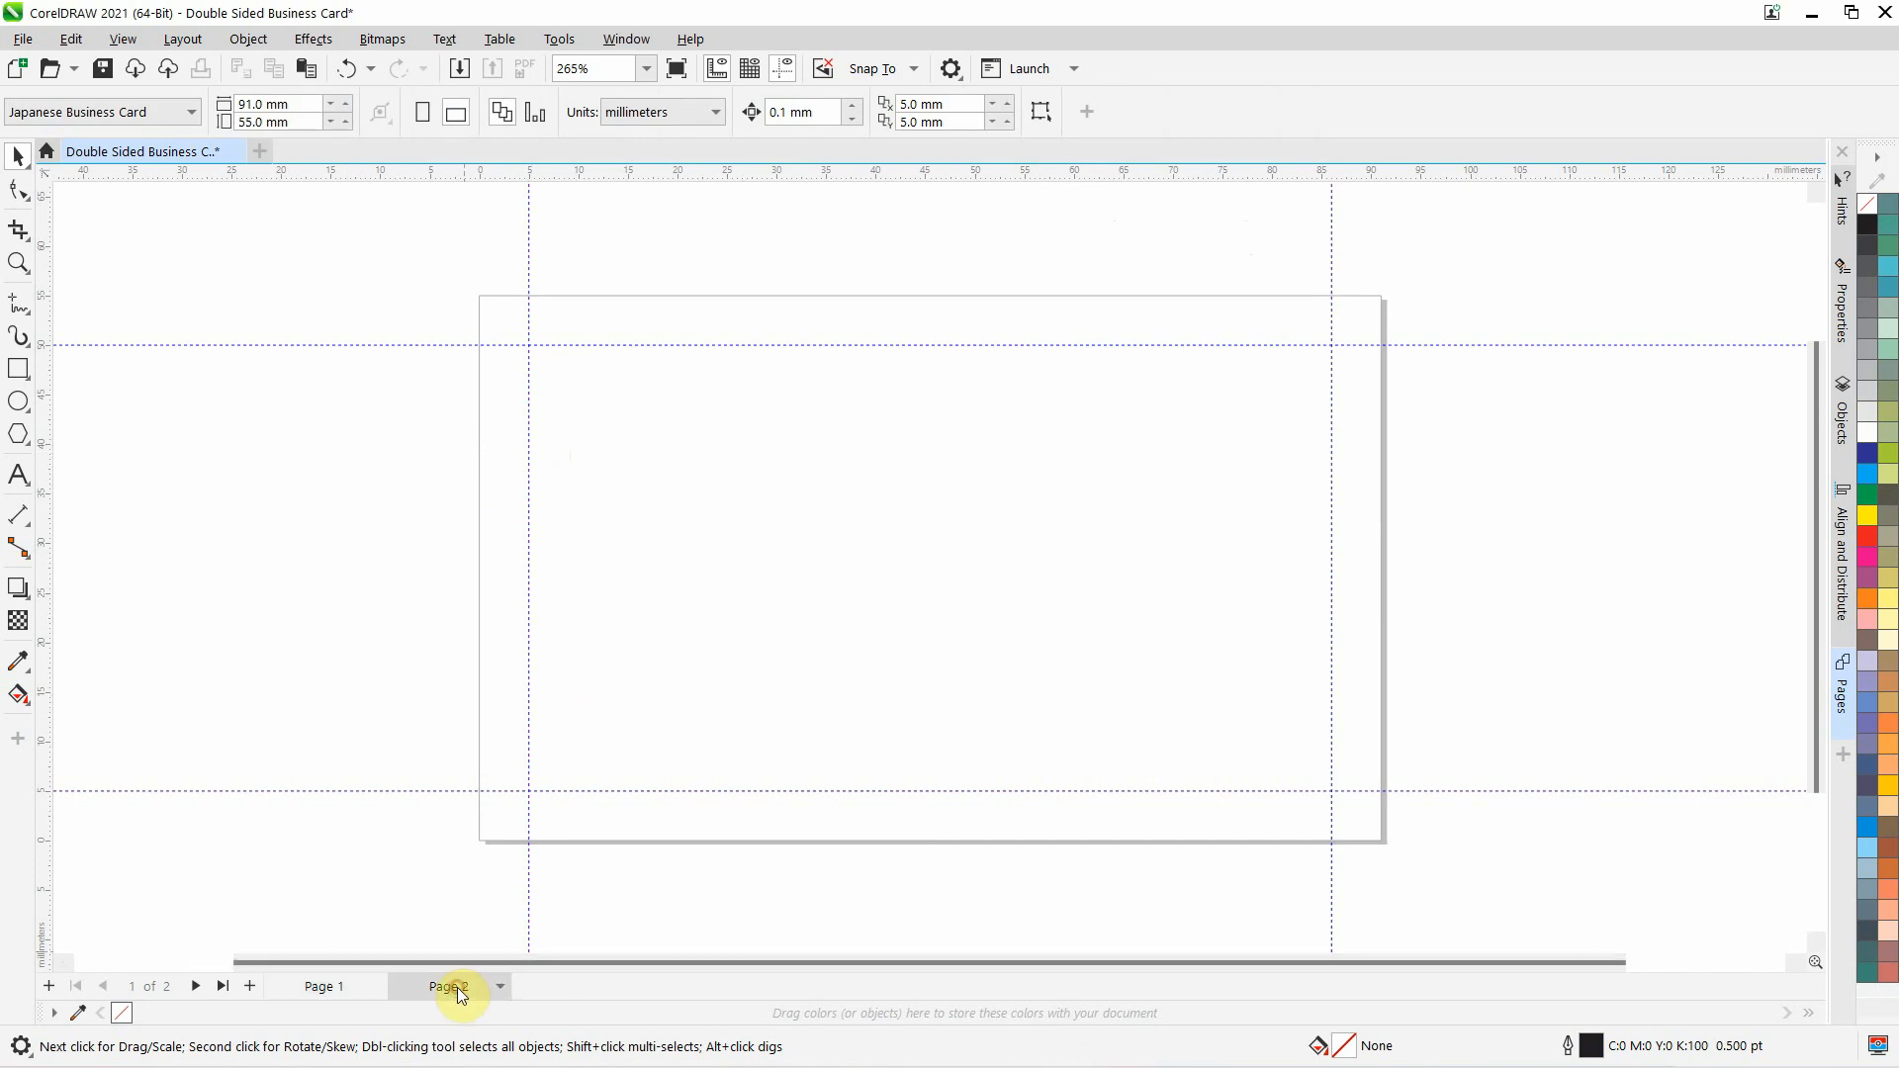
click(326, 987)
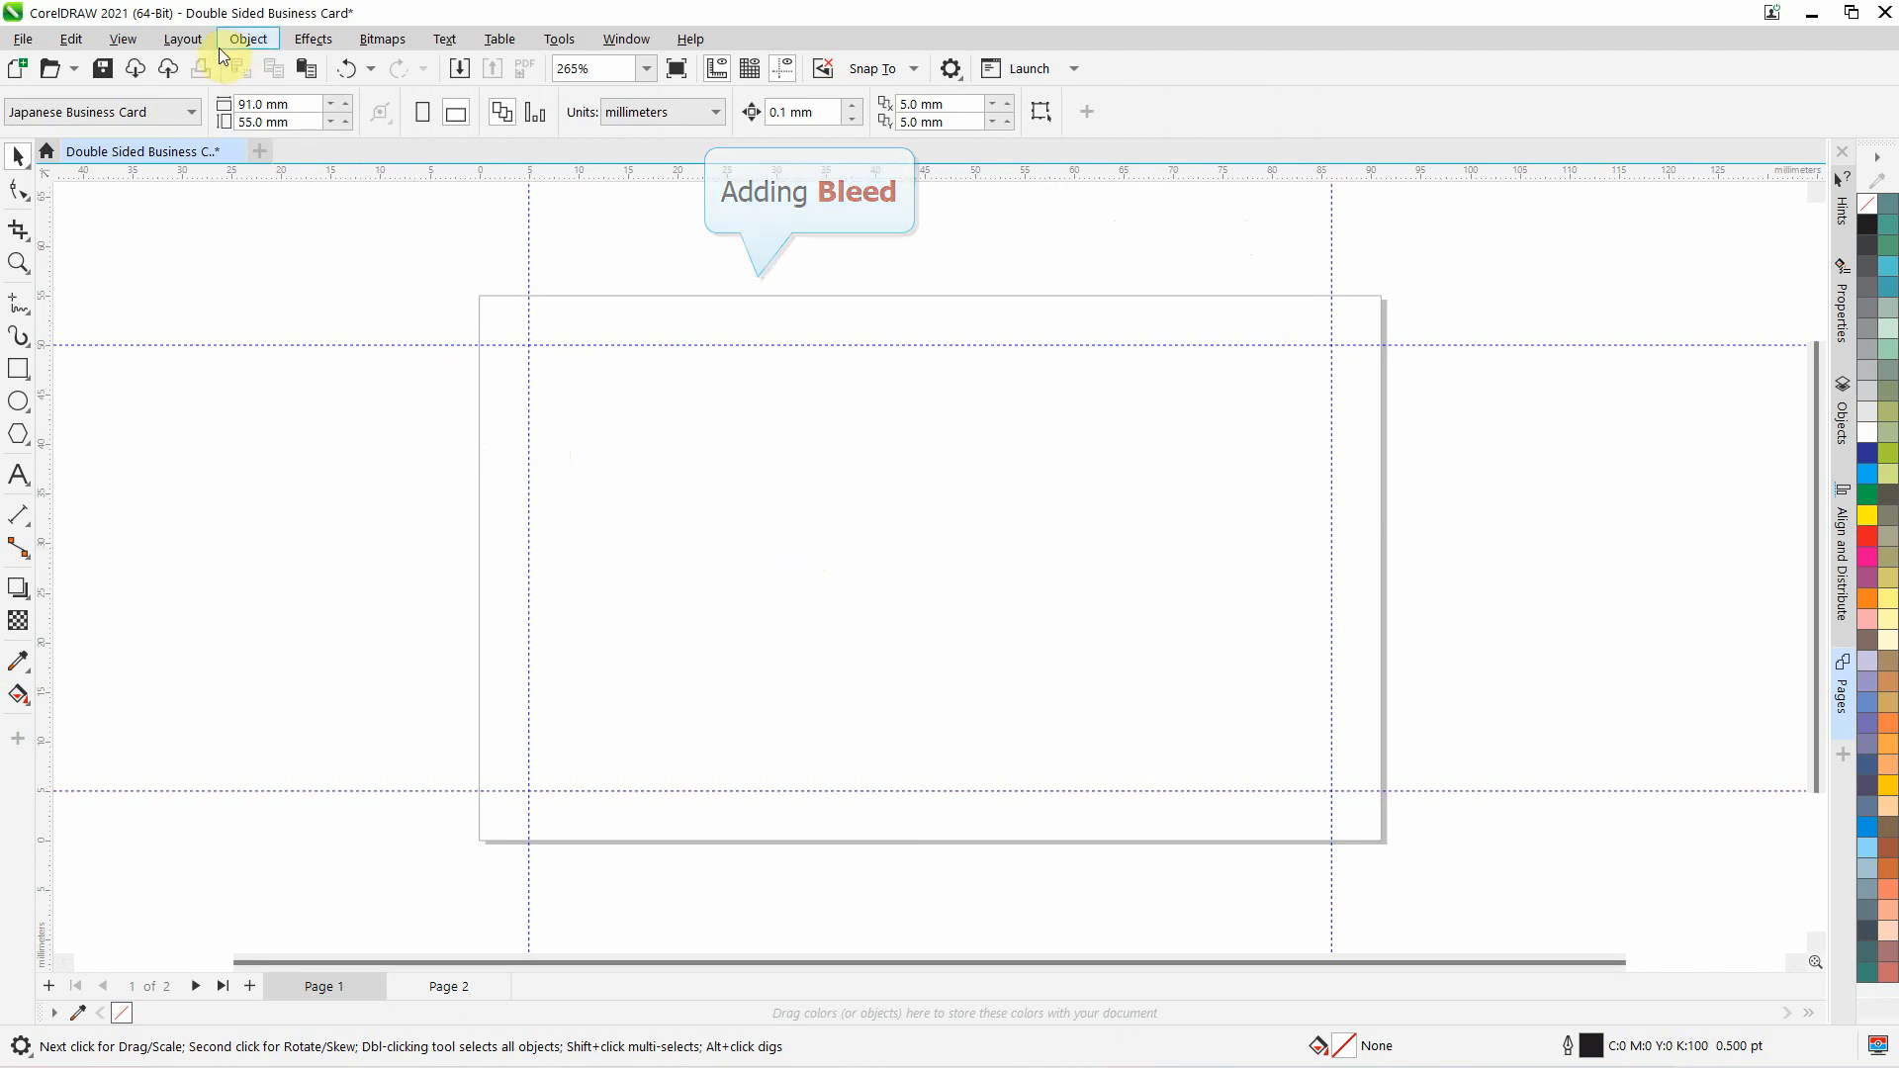
Set the document's bleed to 3 mm and show the bleed area
click(186, 44)
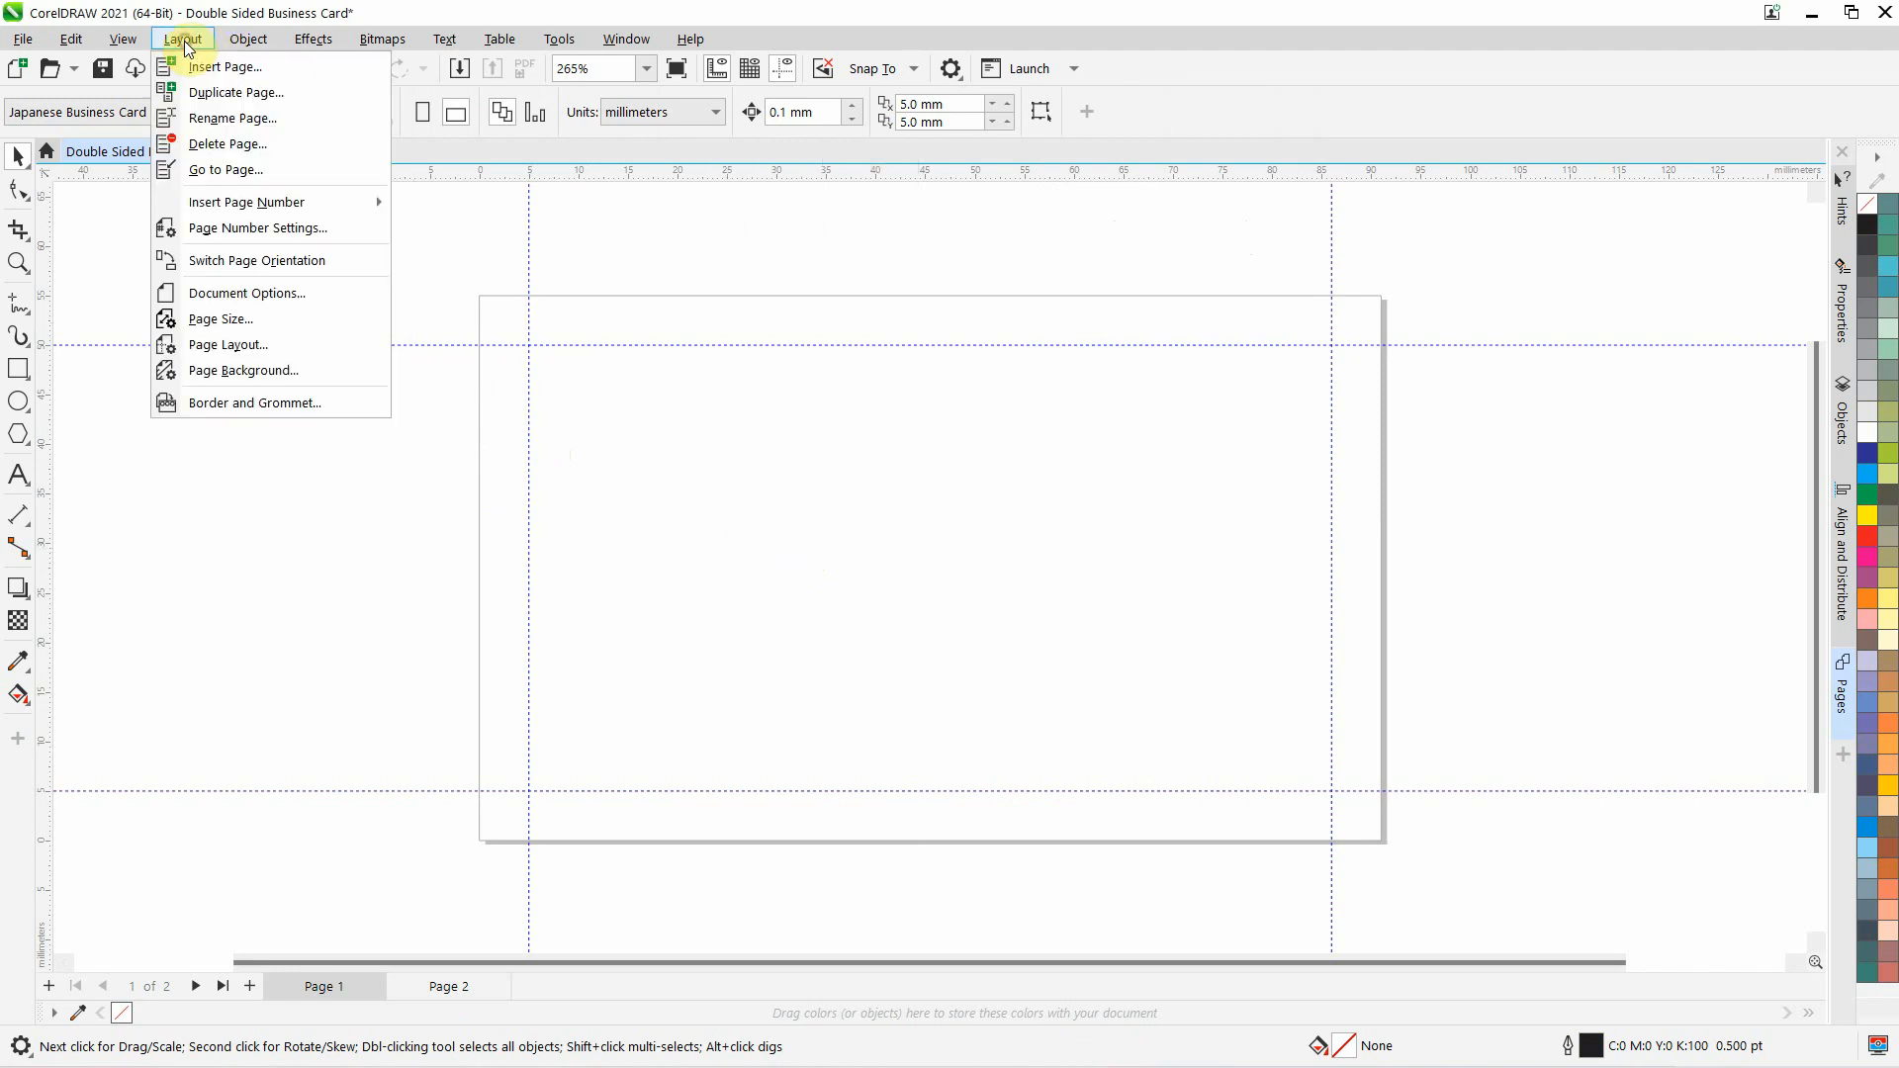
click(237, 299)
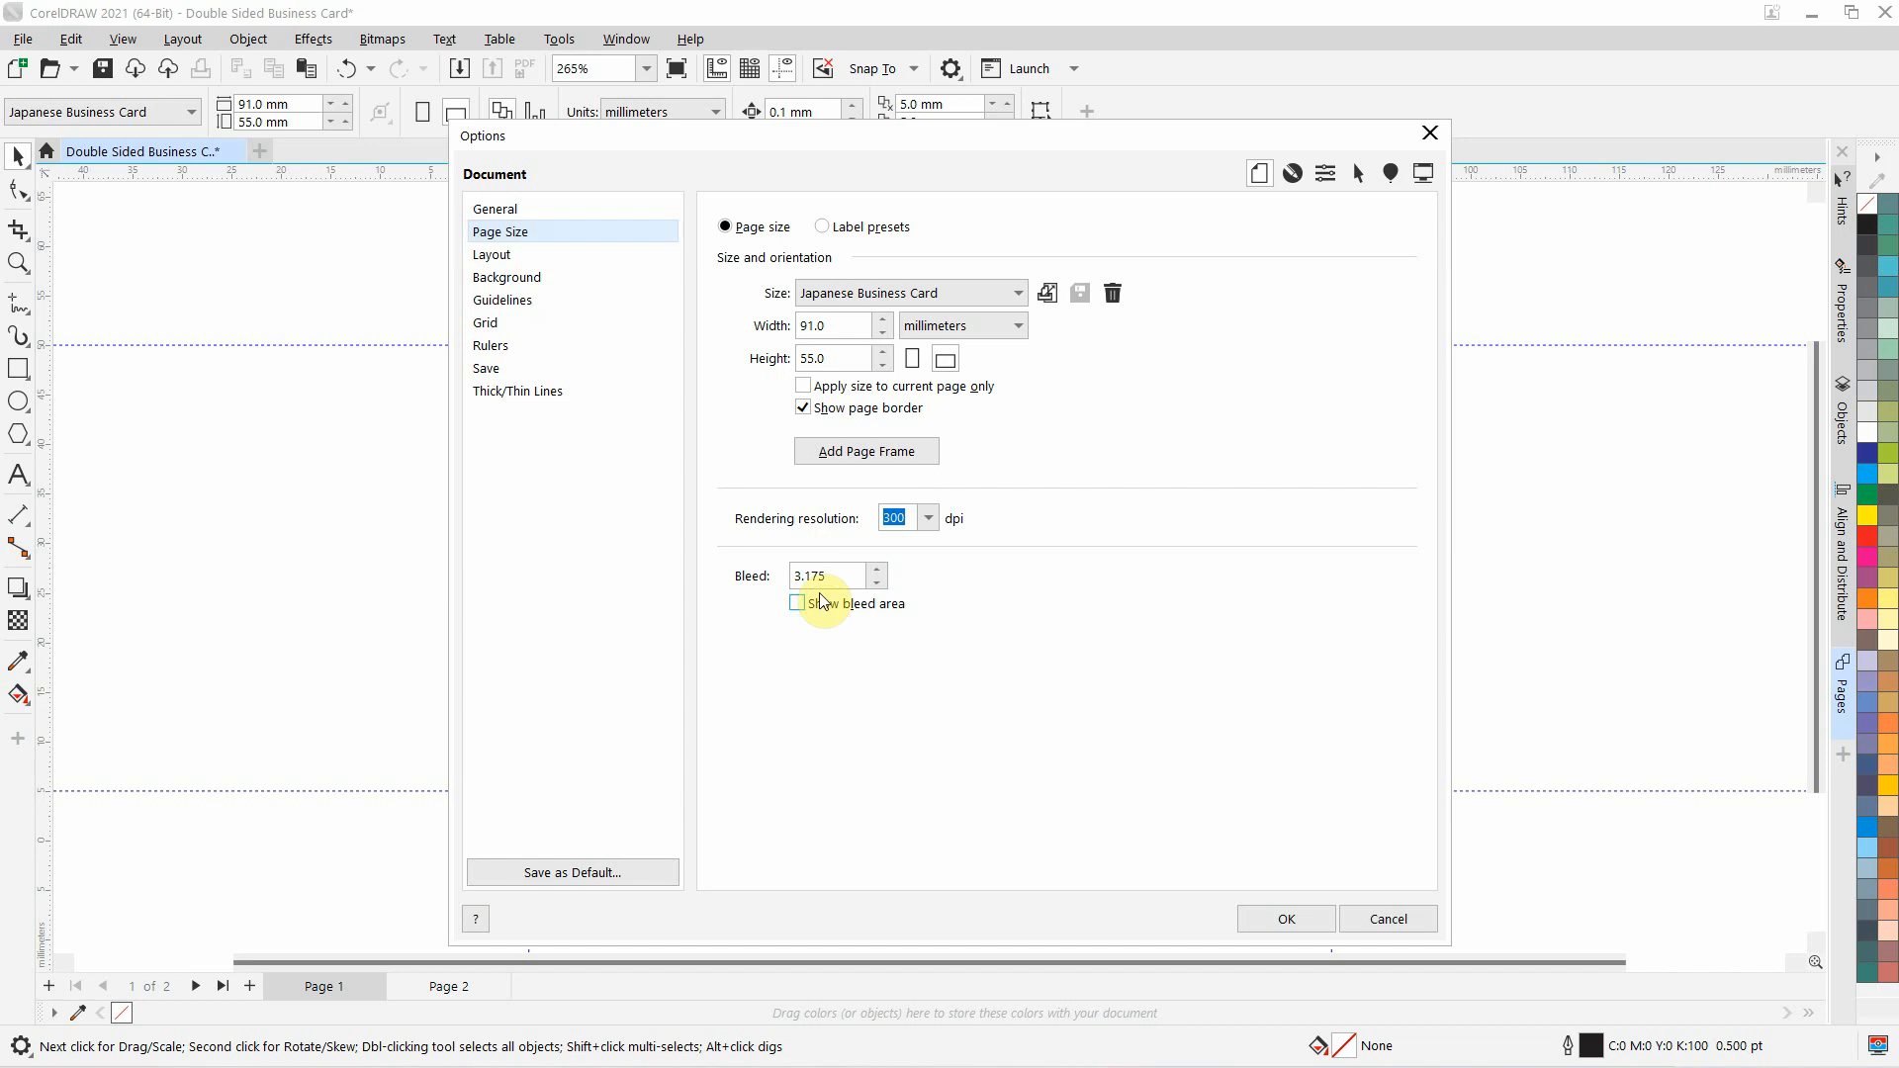
drag(831, 575, 756, 568)
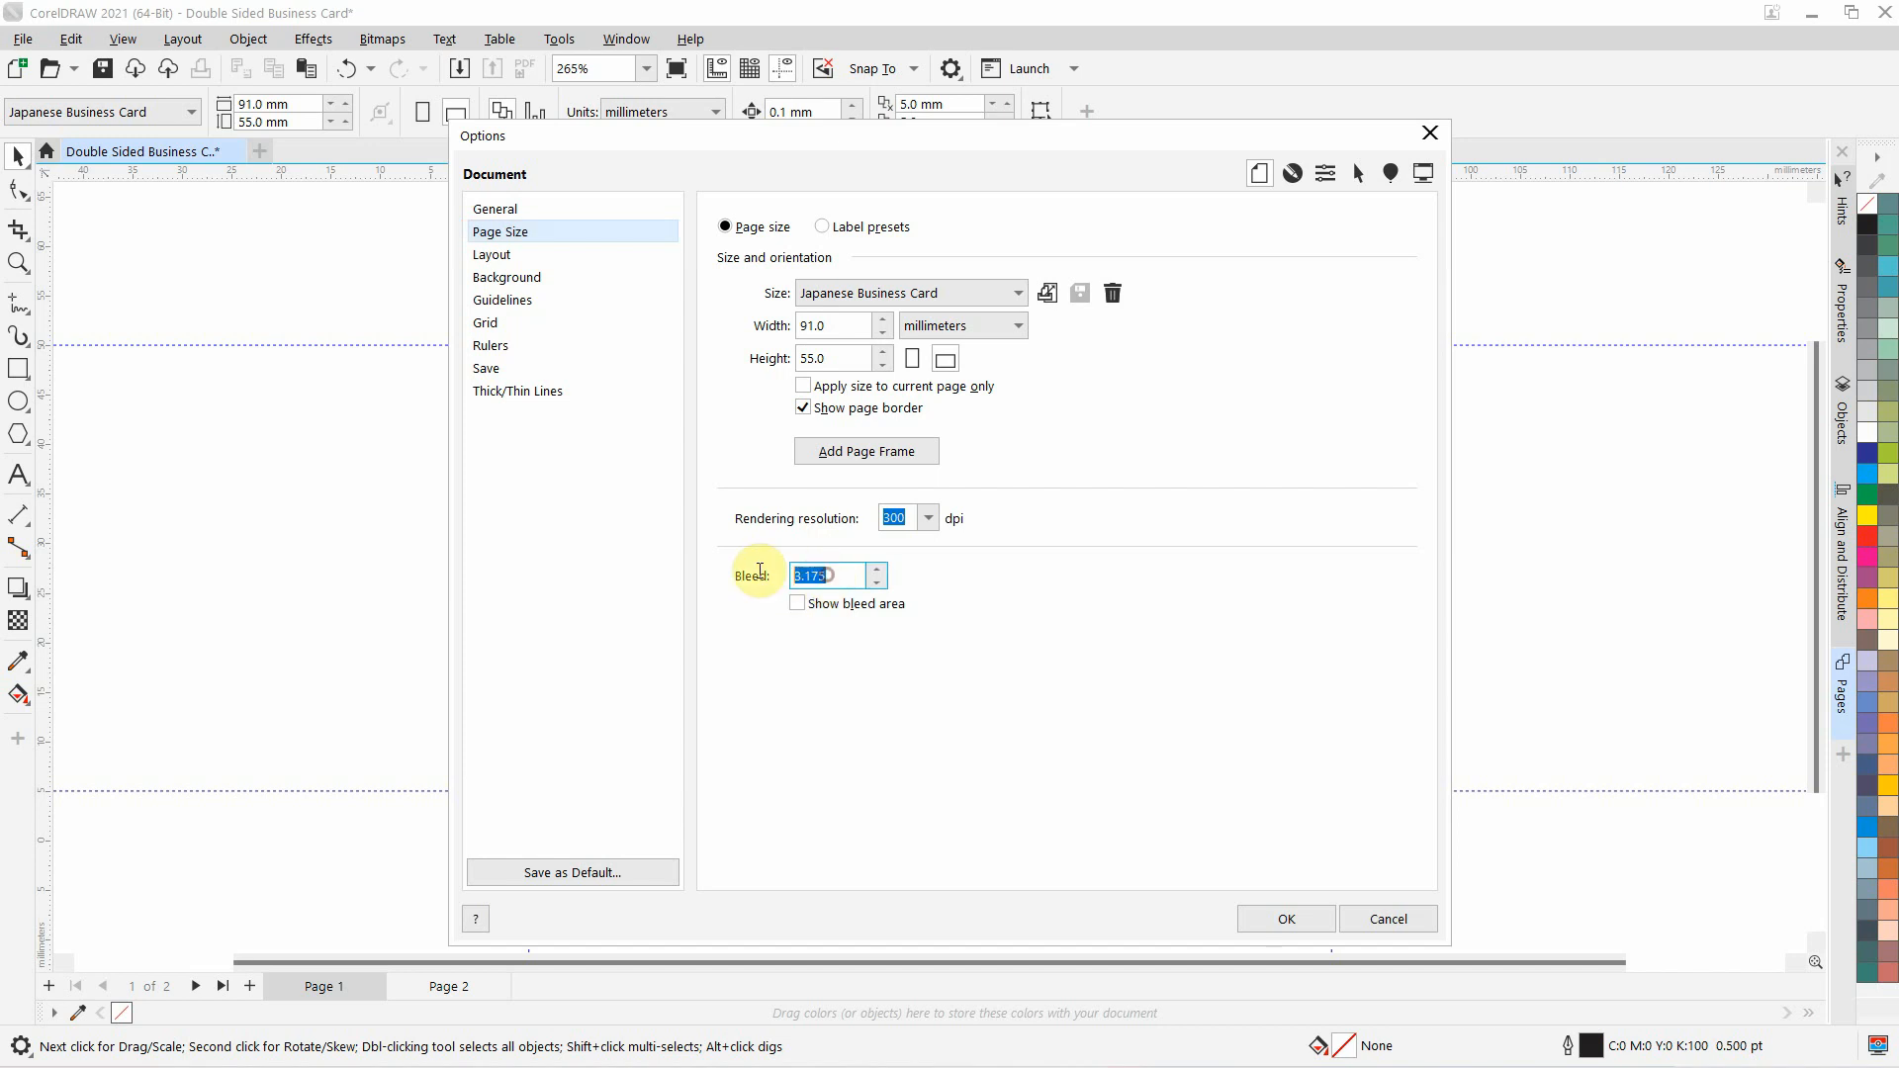
text(3)
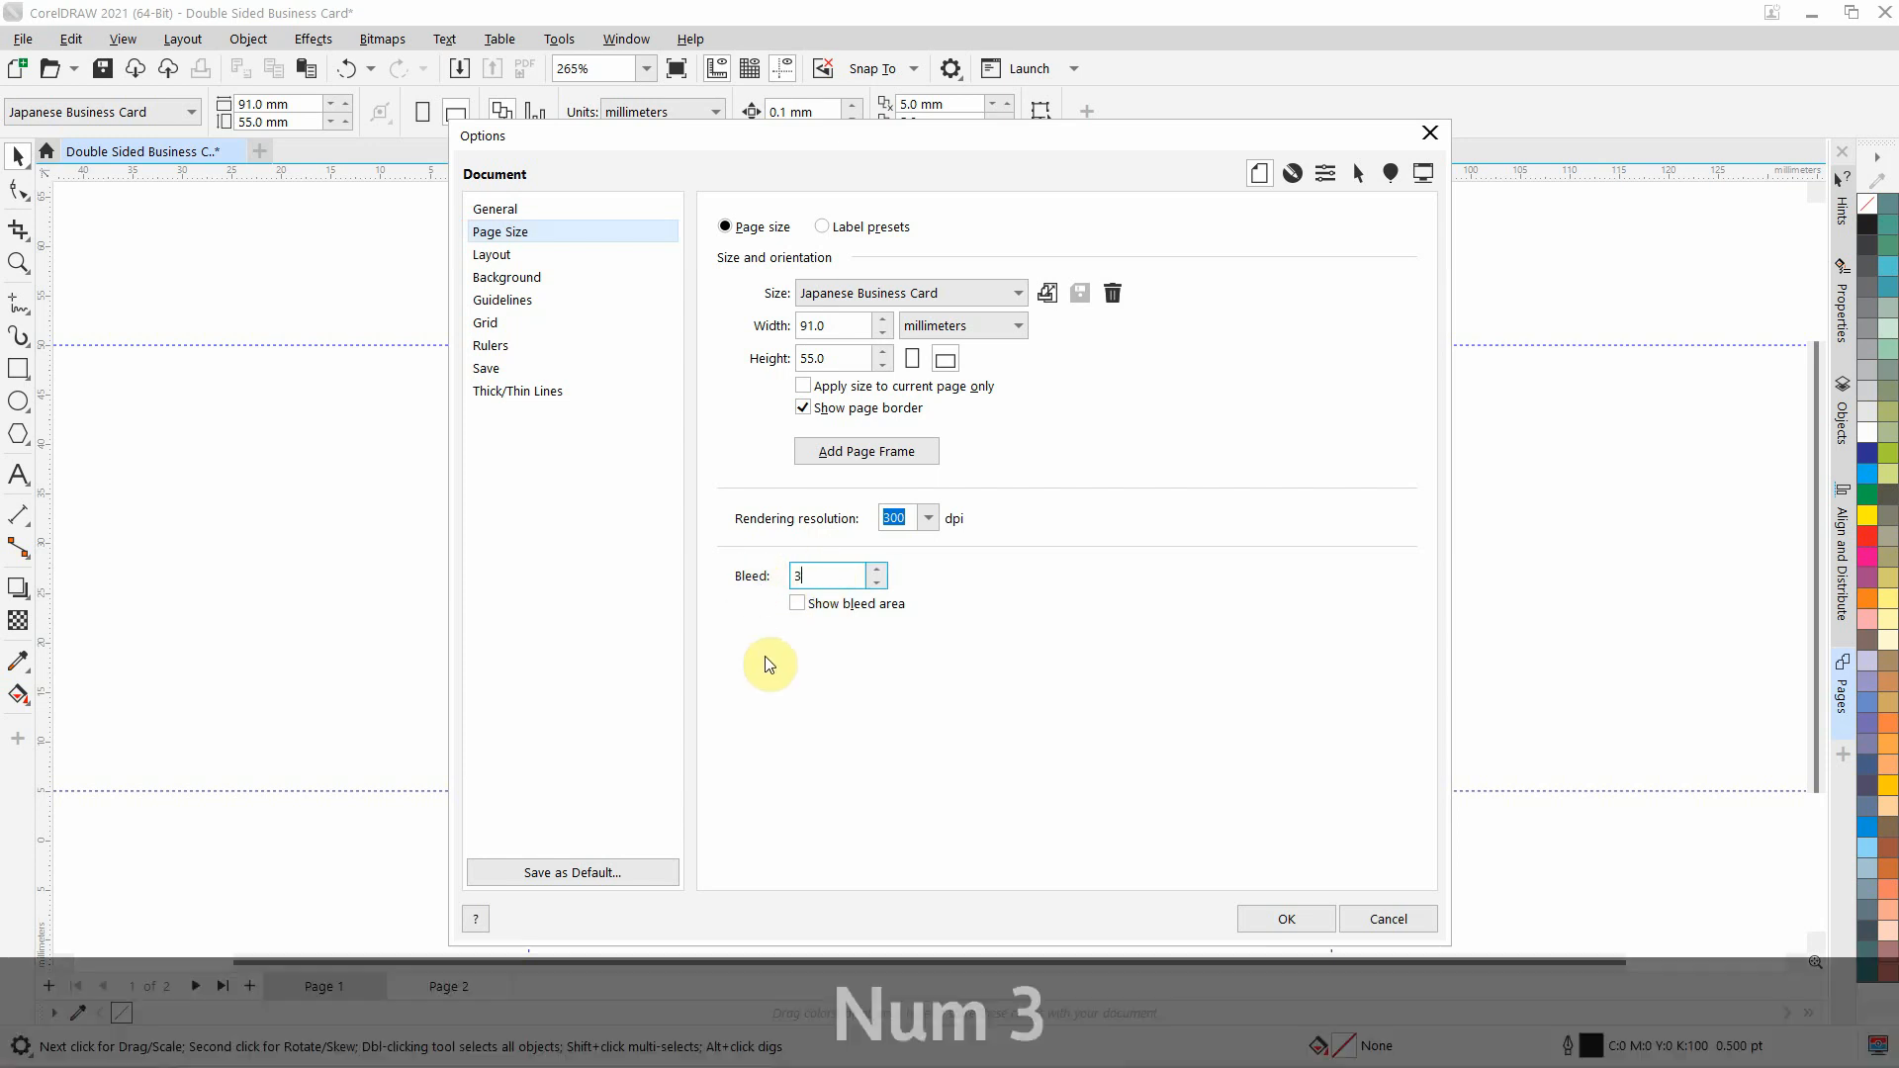
click(797, 604)
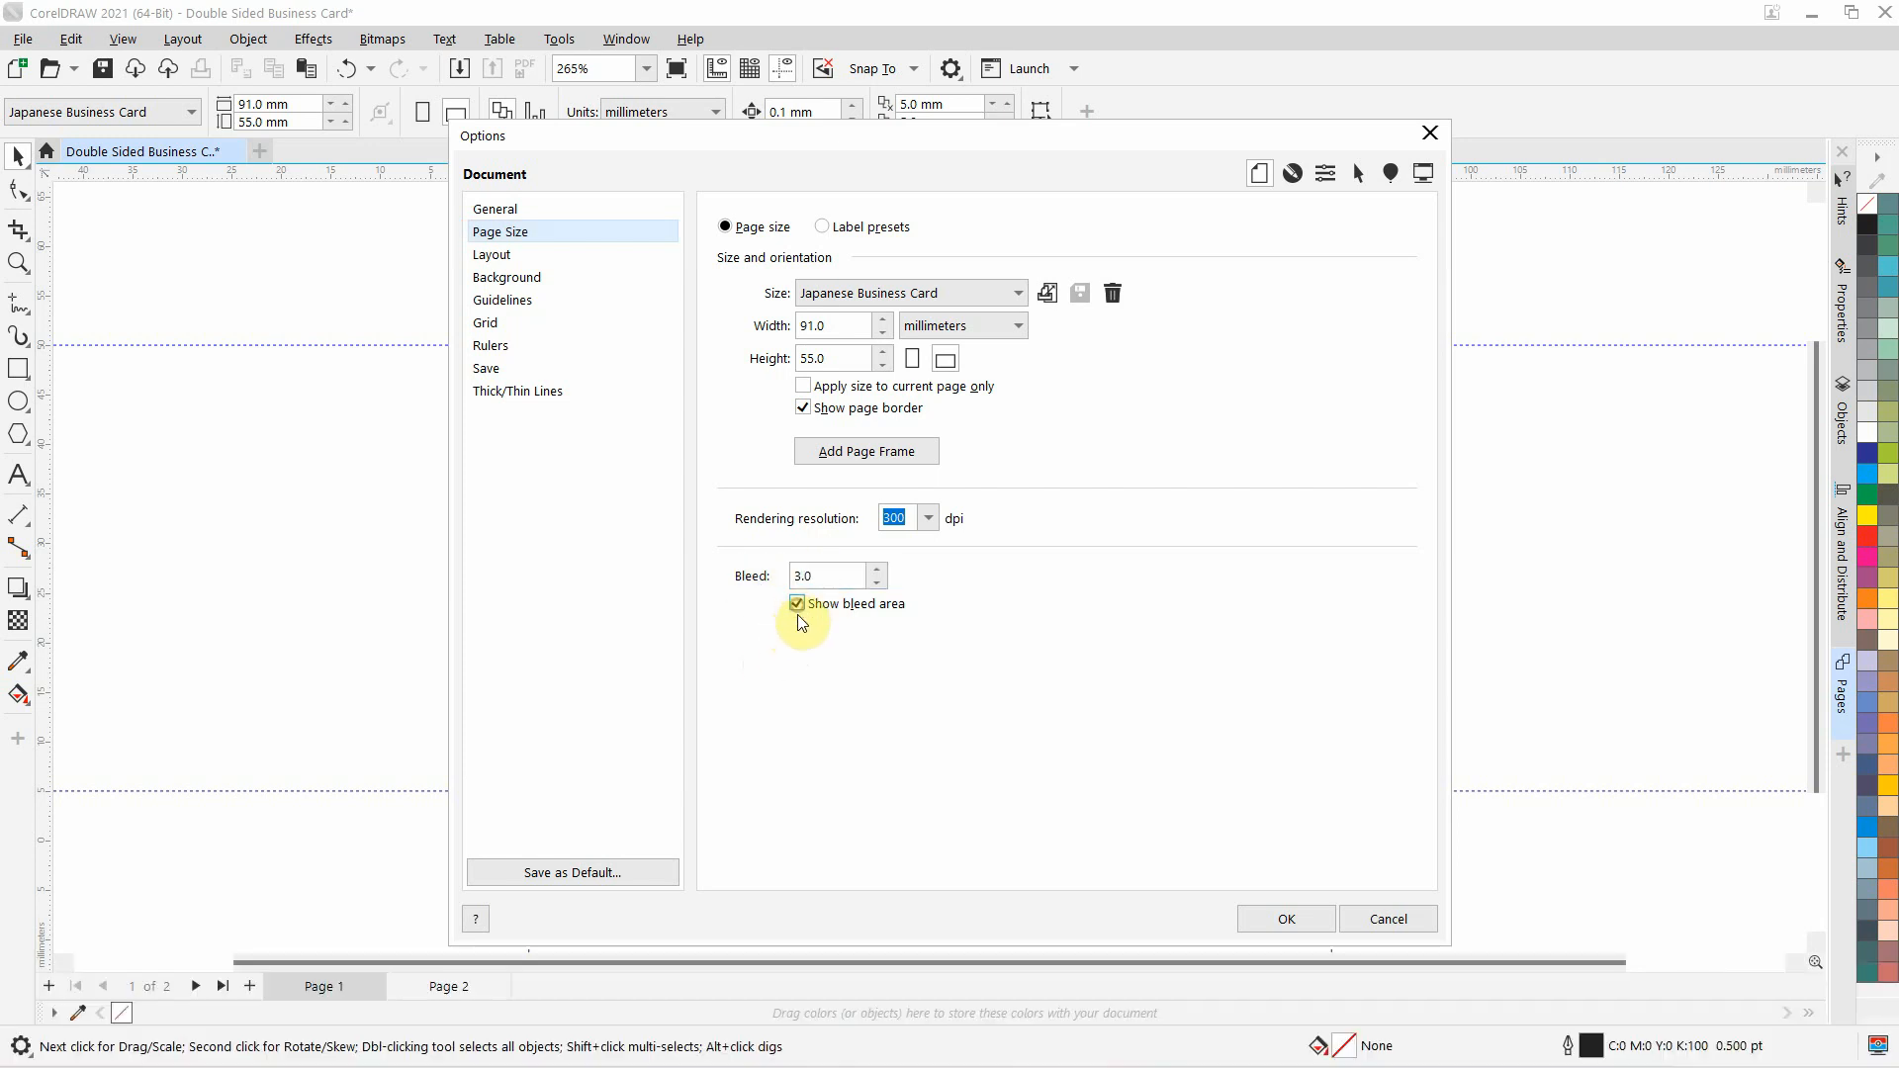
click(1290, 921)
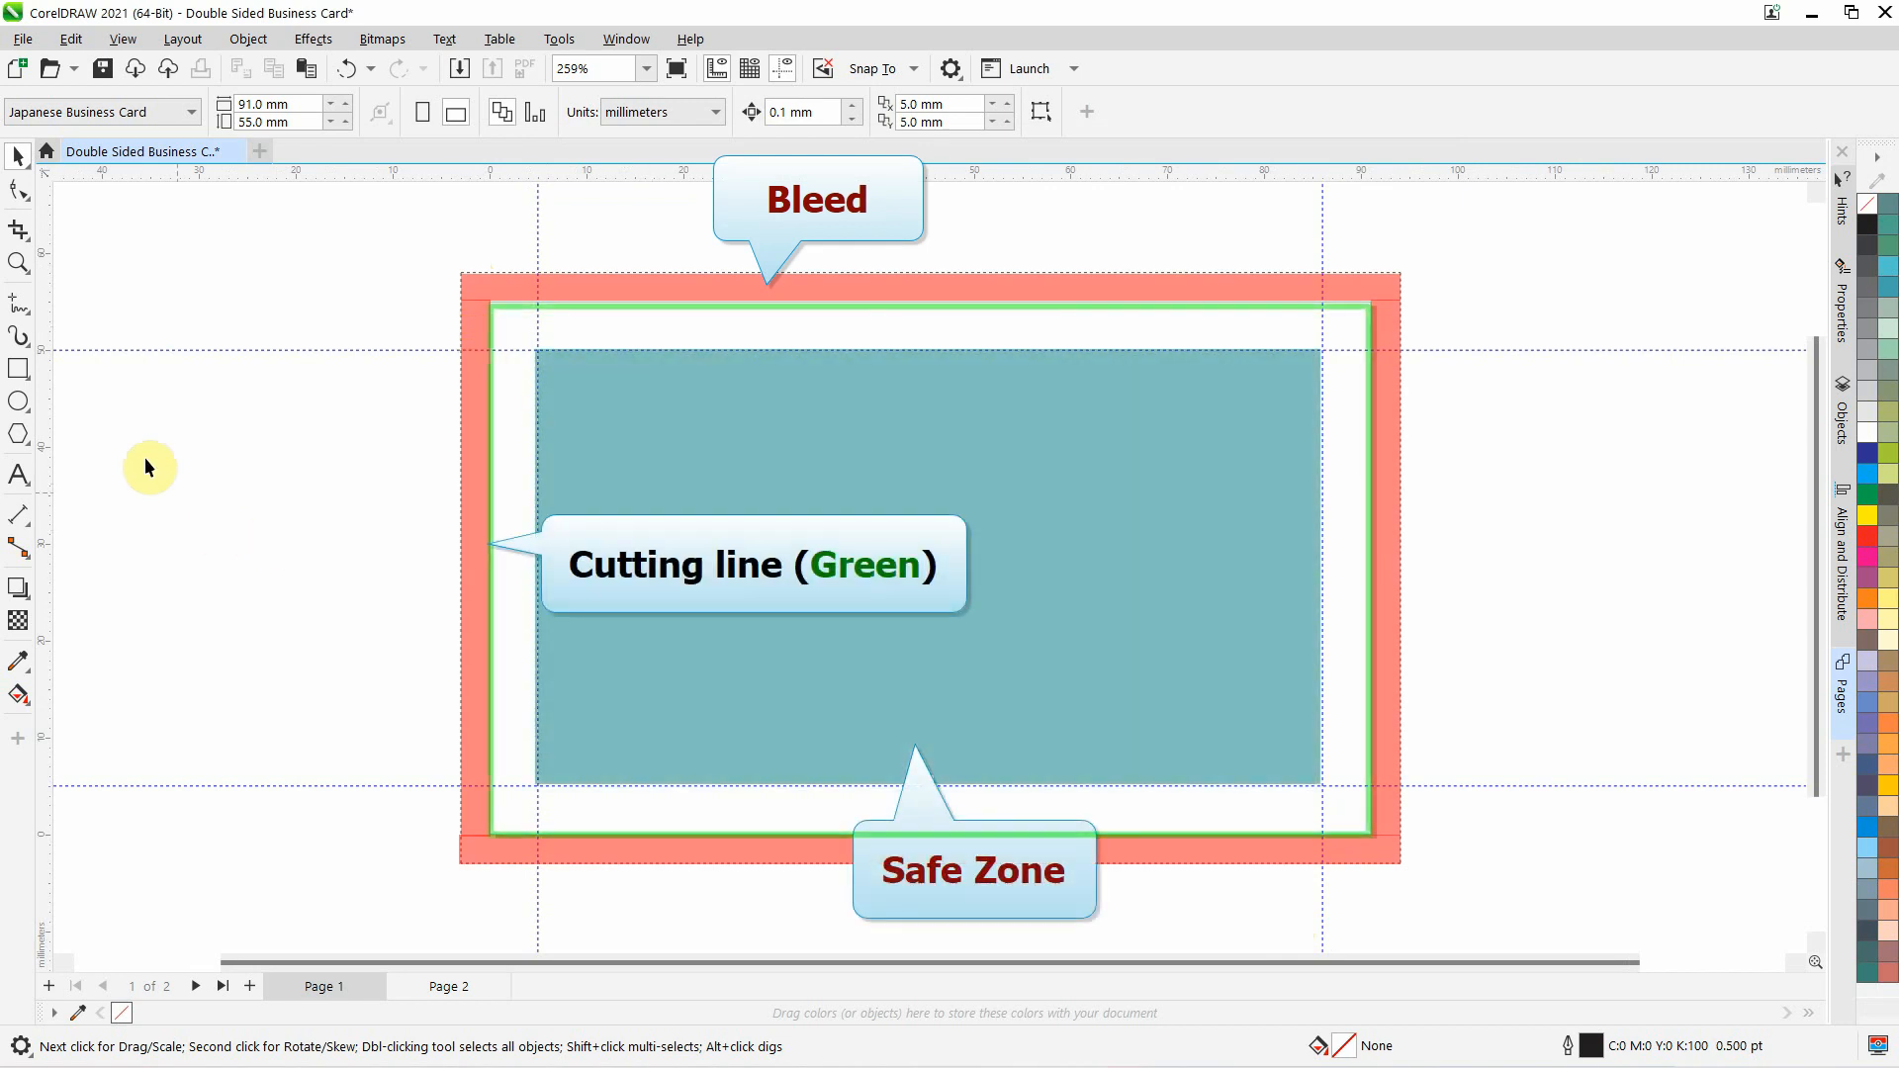
Draw a small rectangle between the bleed line and the page's left edge and set its width to 3 mm
key(F6)
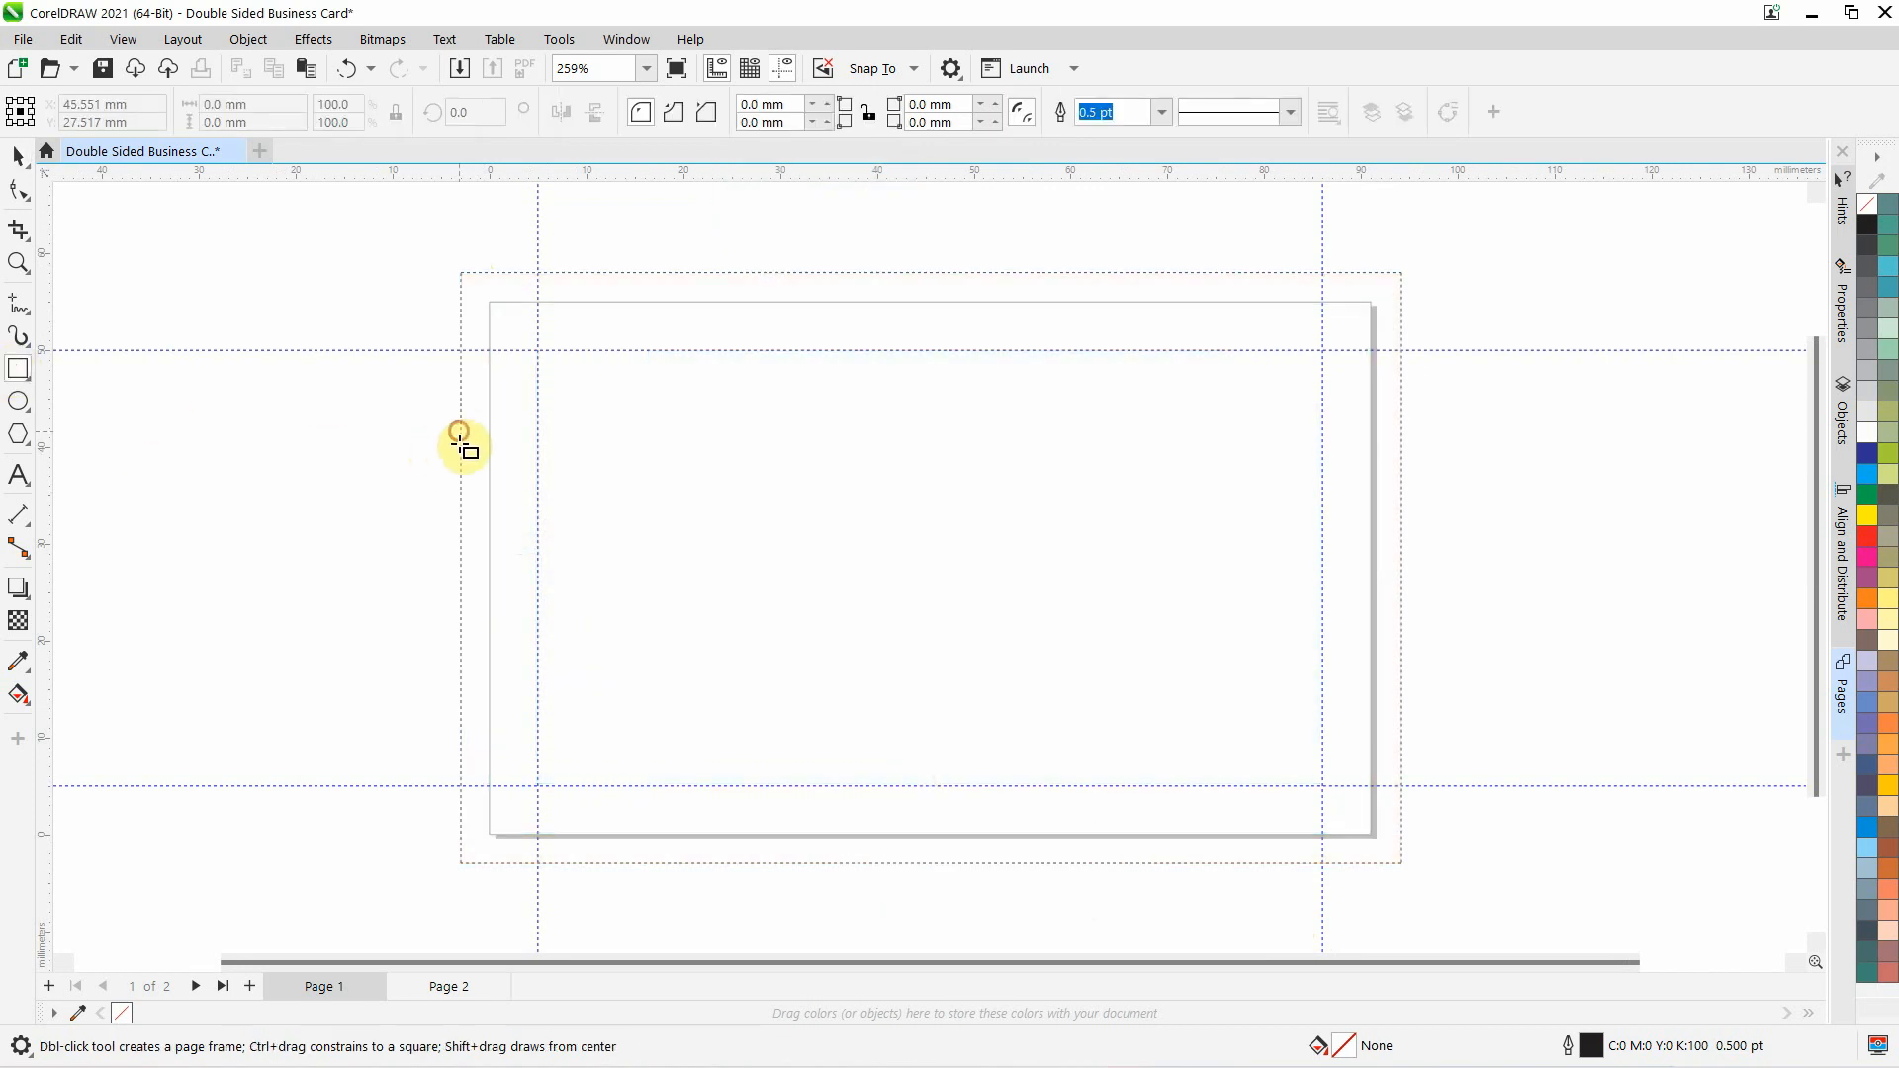
drag(461, 434, 490, 480)
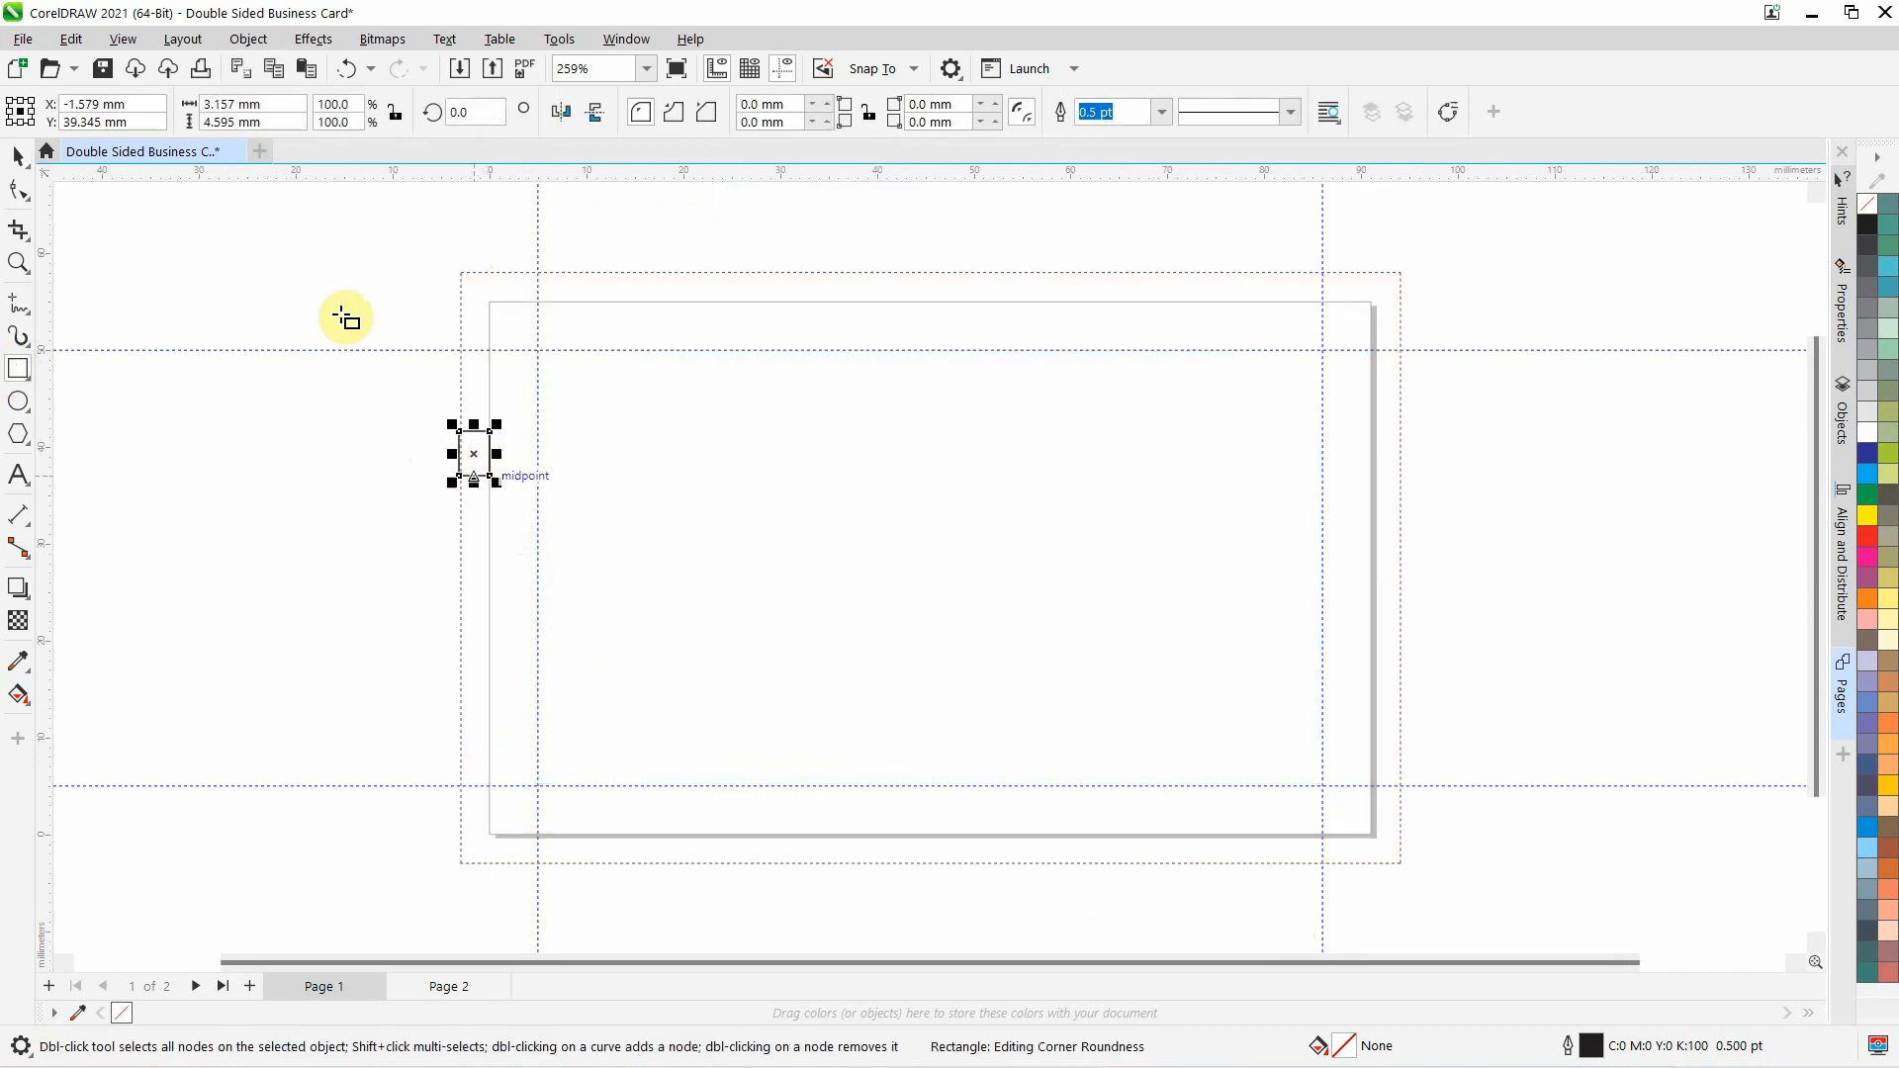
drag(237, 104, 99, 112)
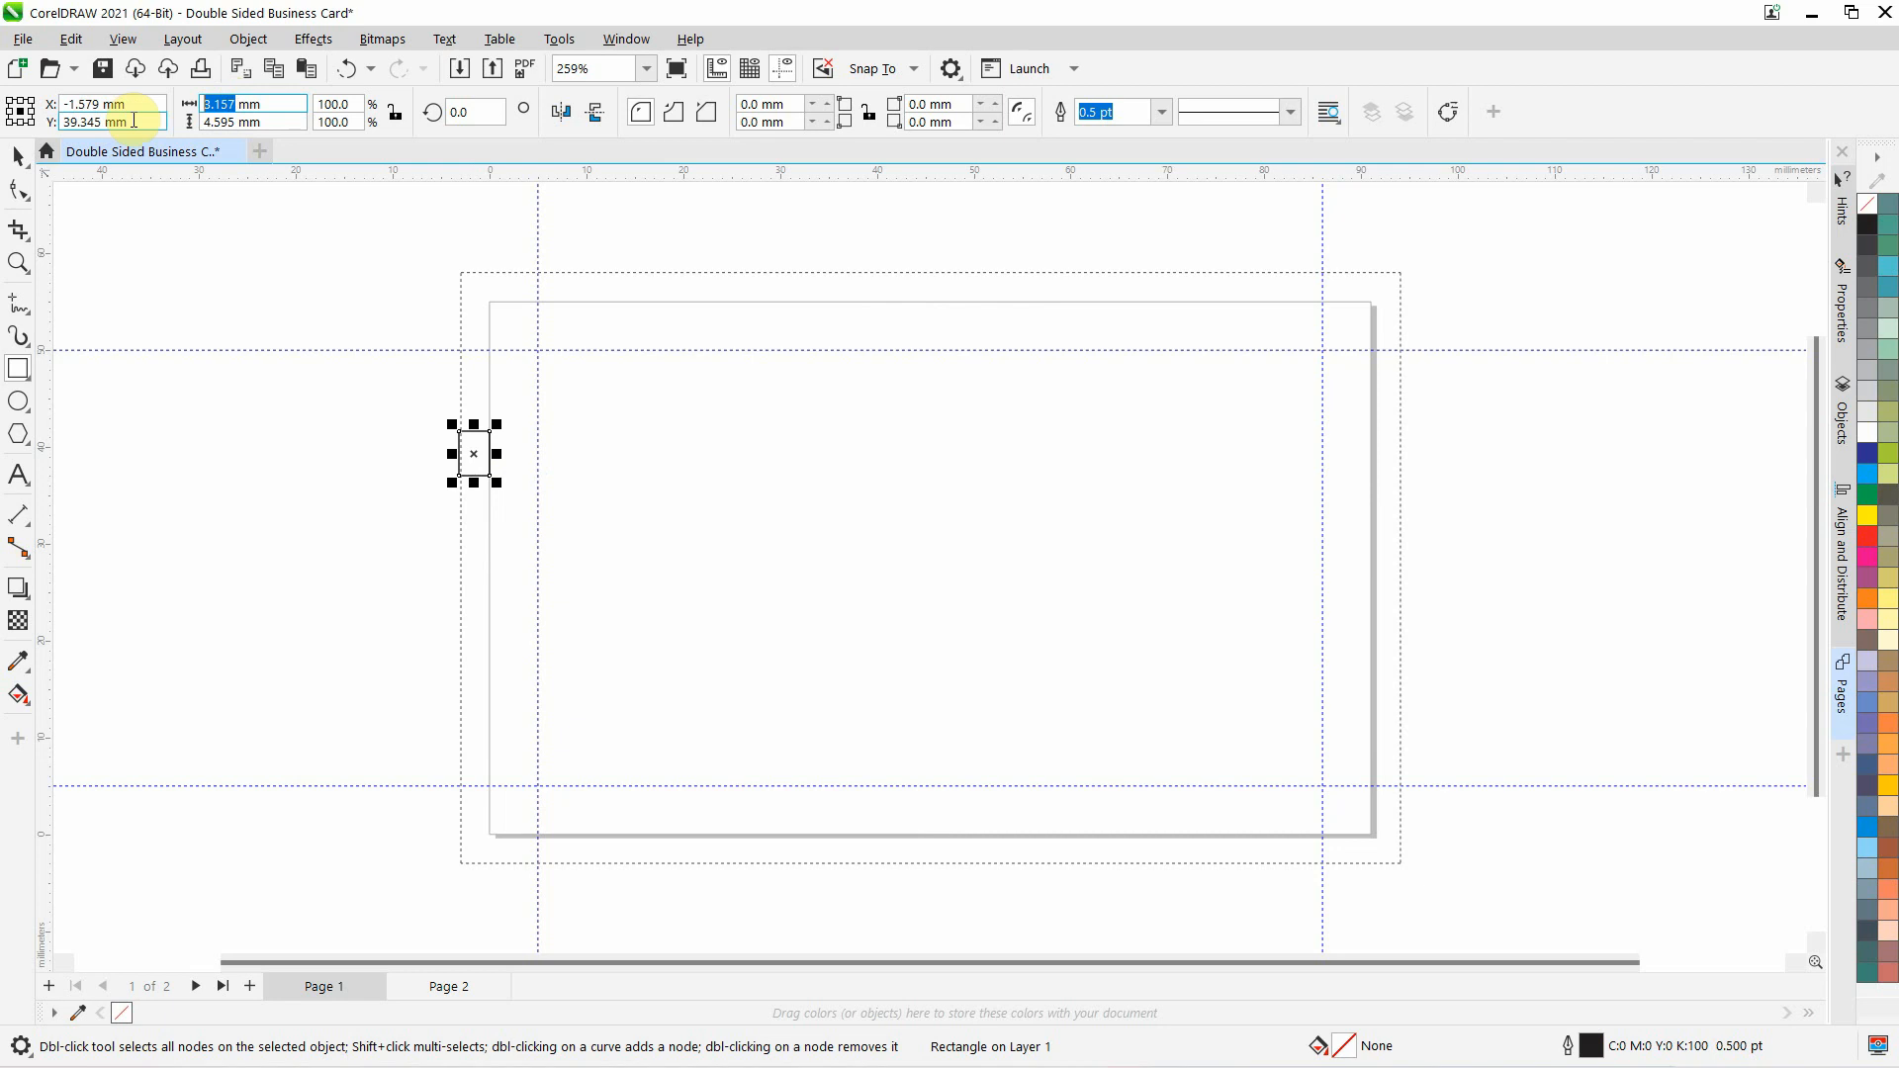
text(3)
key(Return)
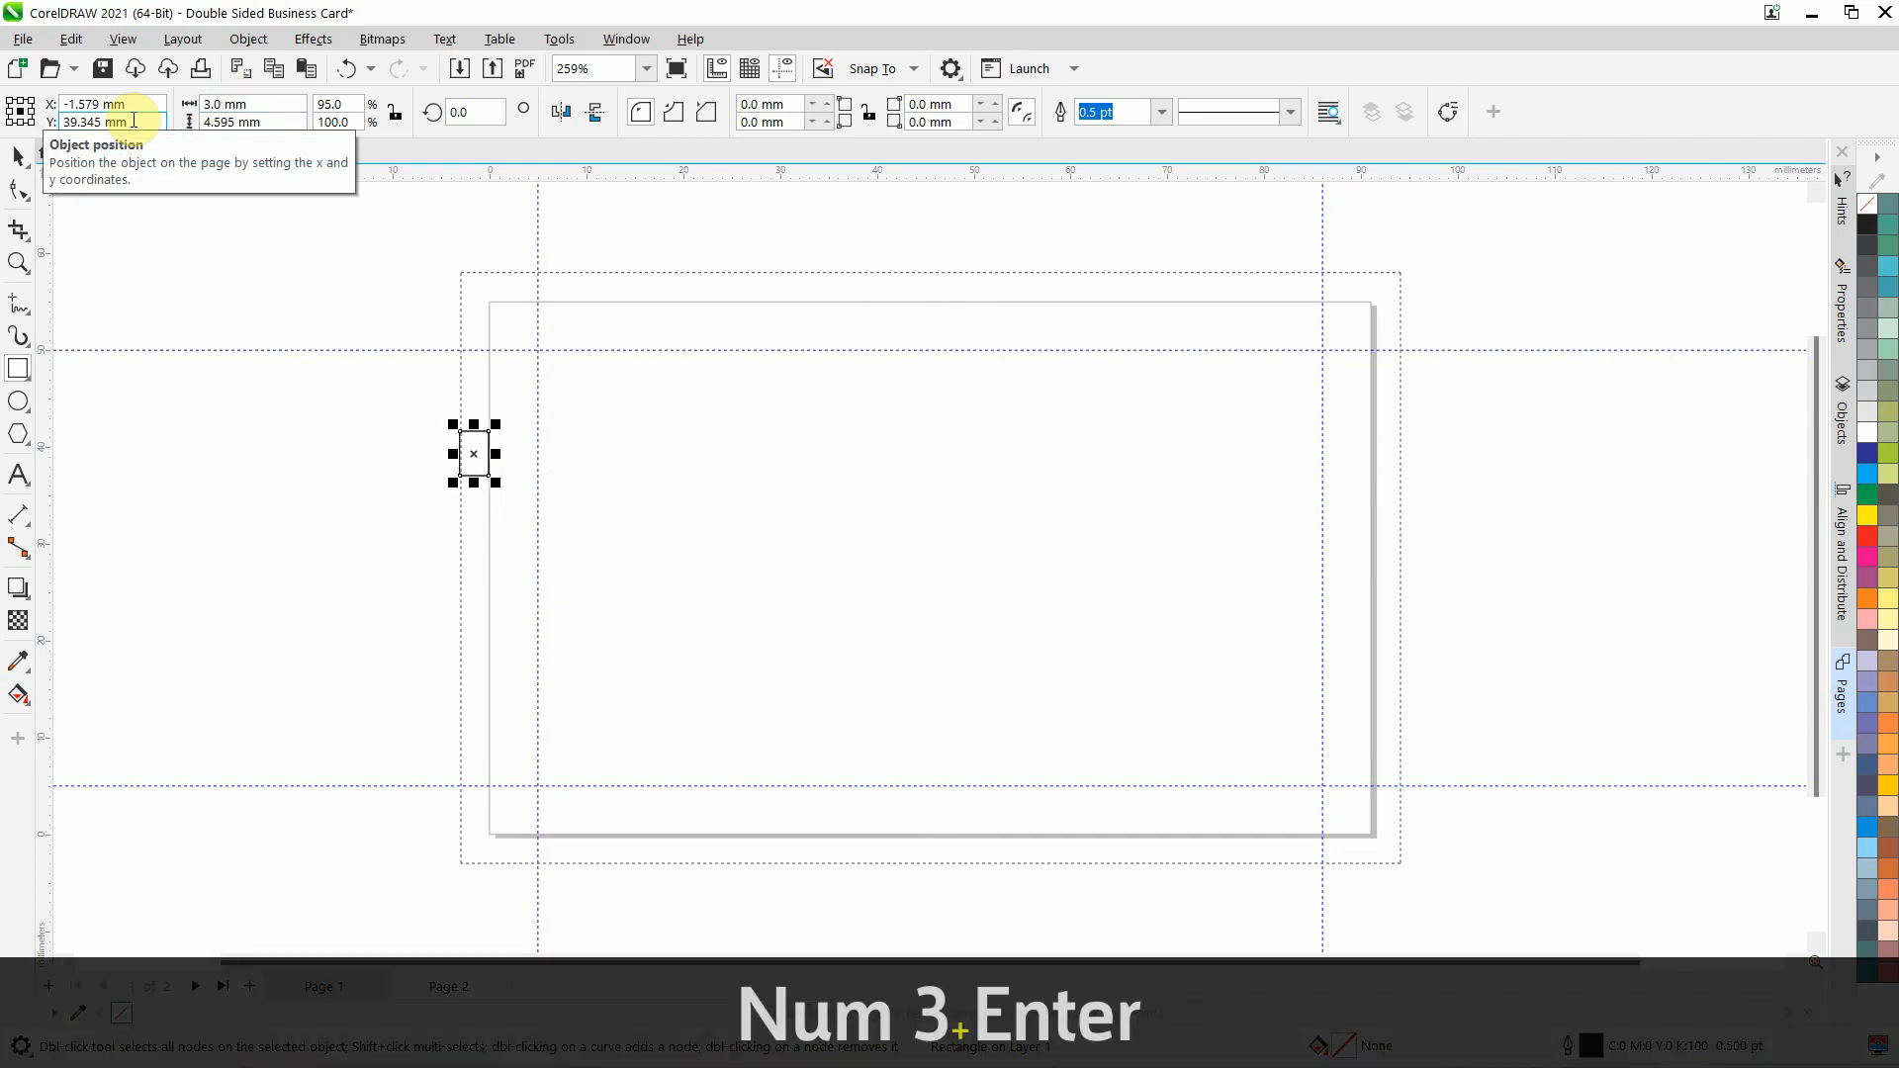
Move the rectangle between the page's left edge and the left guideline and set its width to 5 mm
click(18, 157)
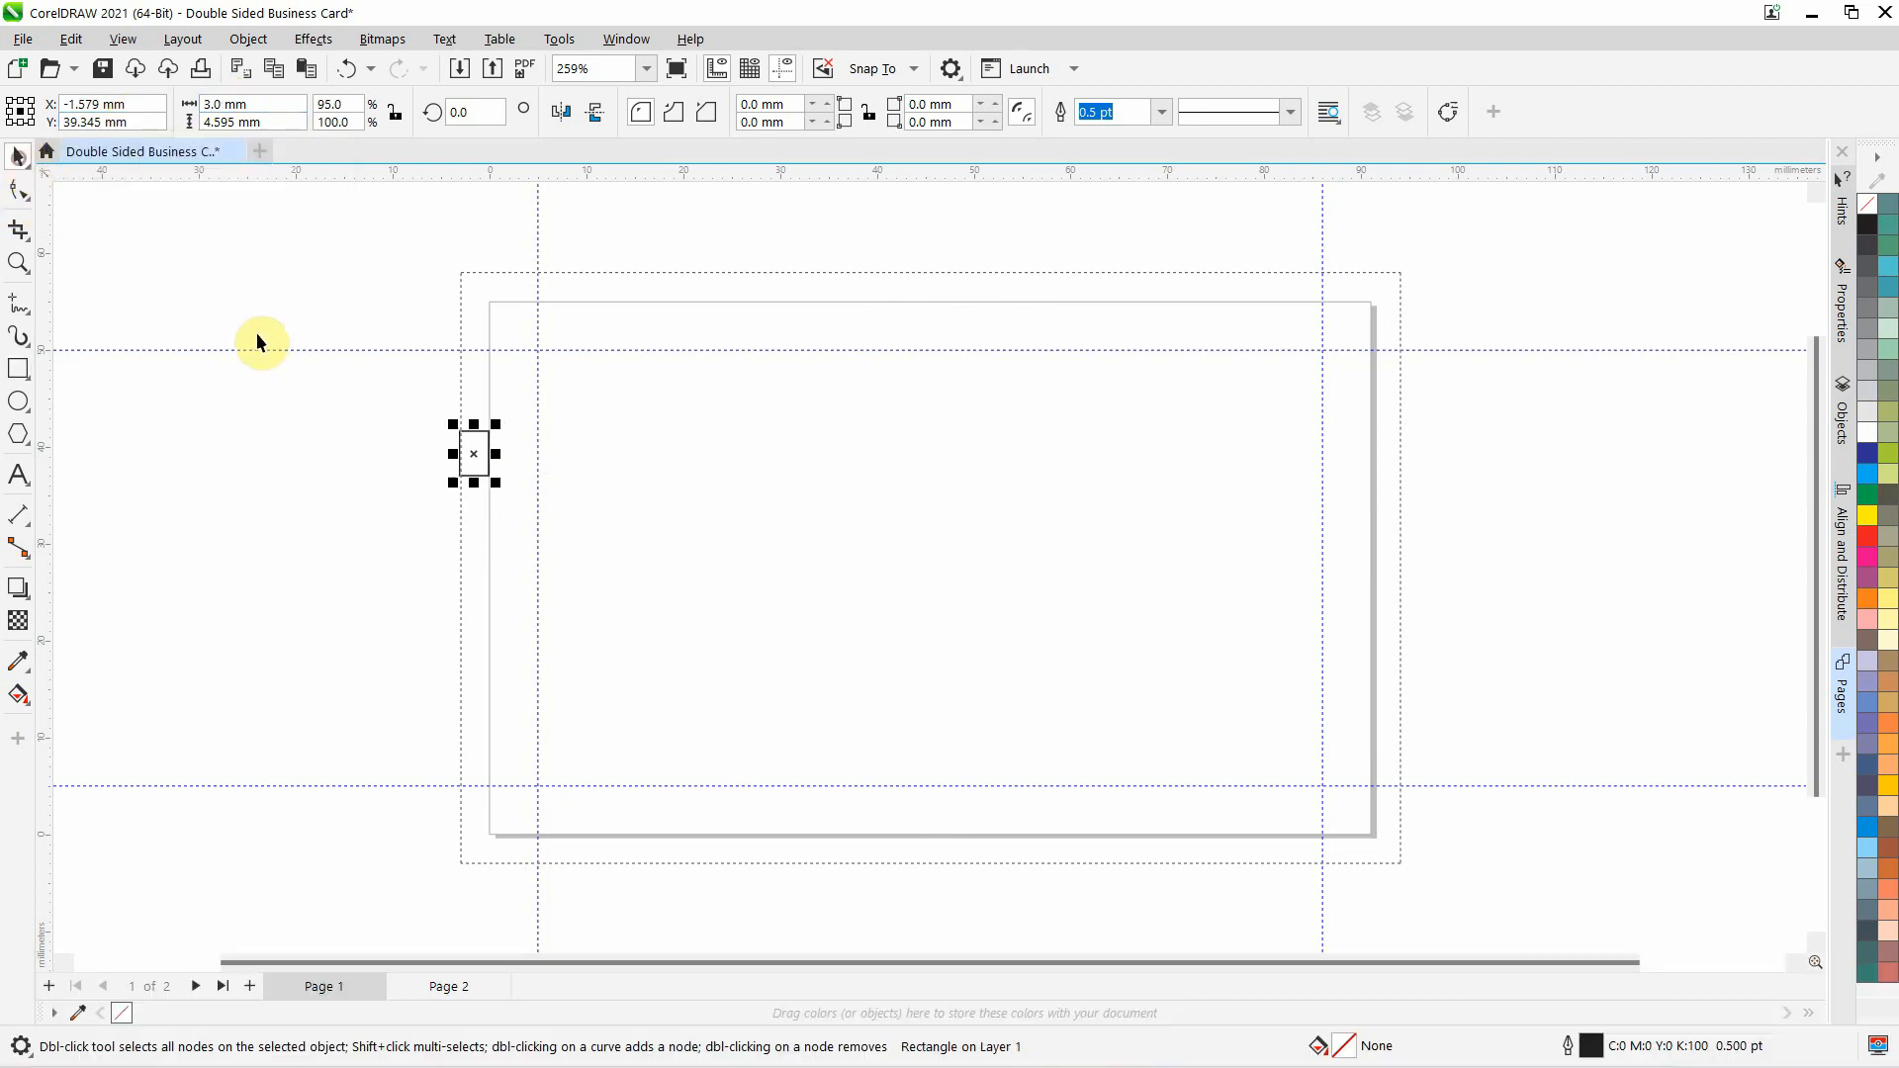
drag(487, 457, 546, 389)
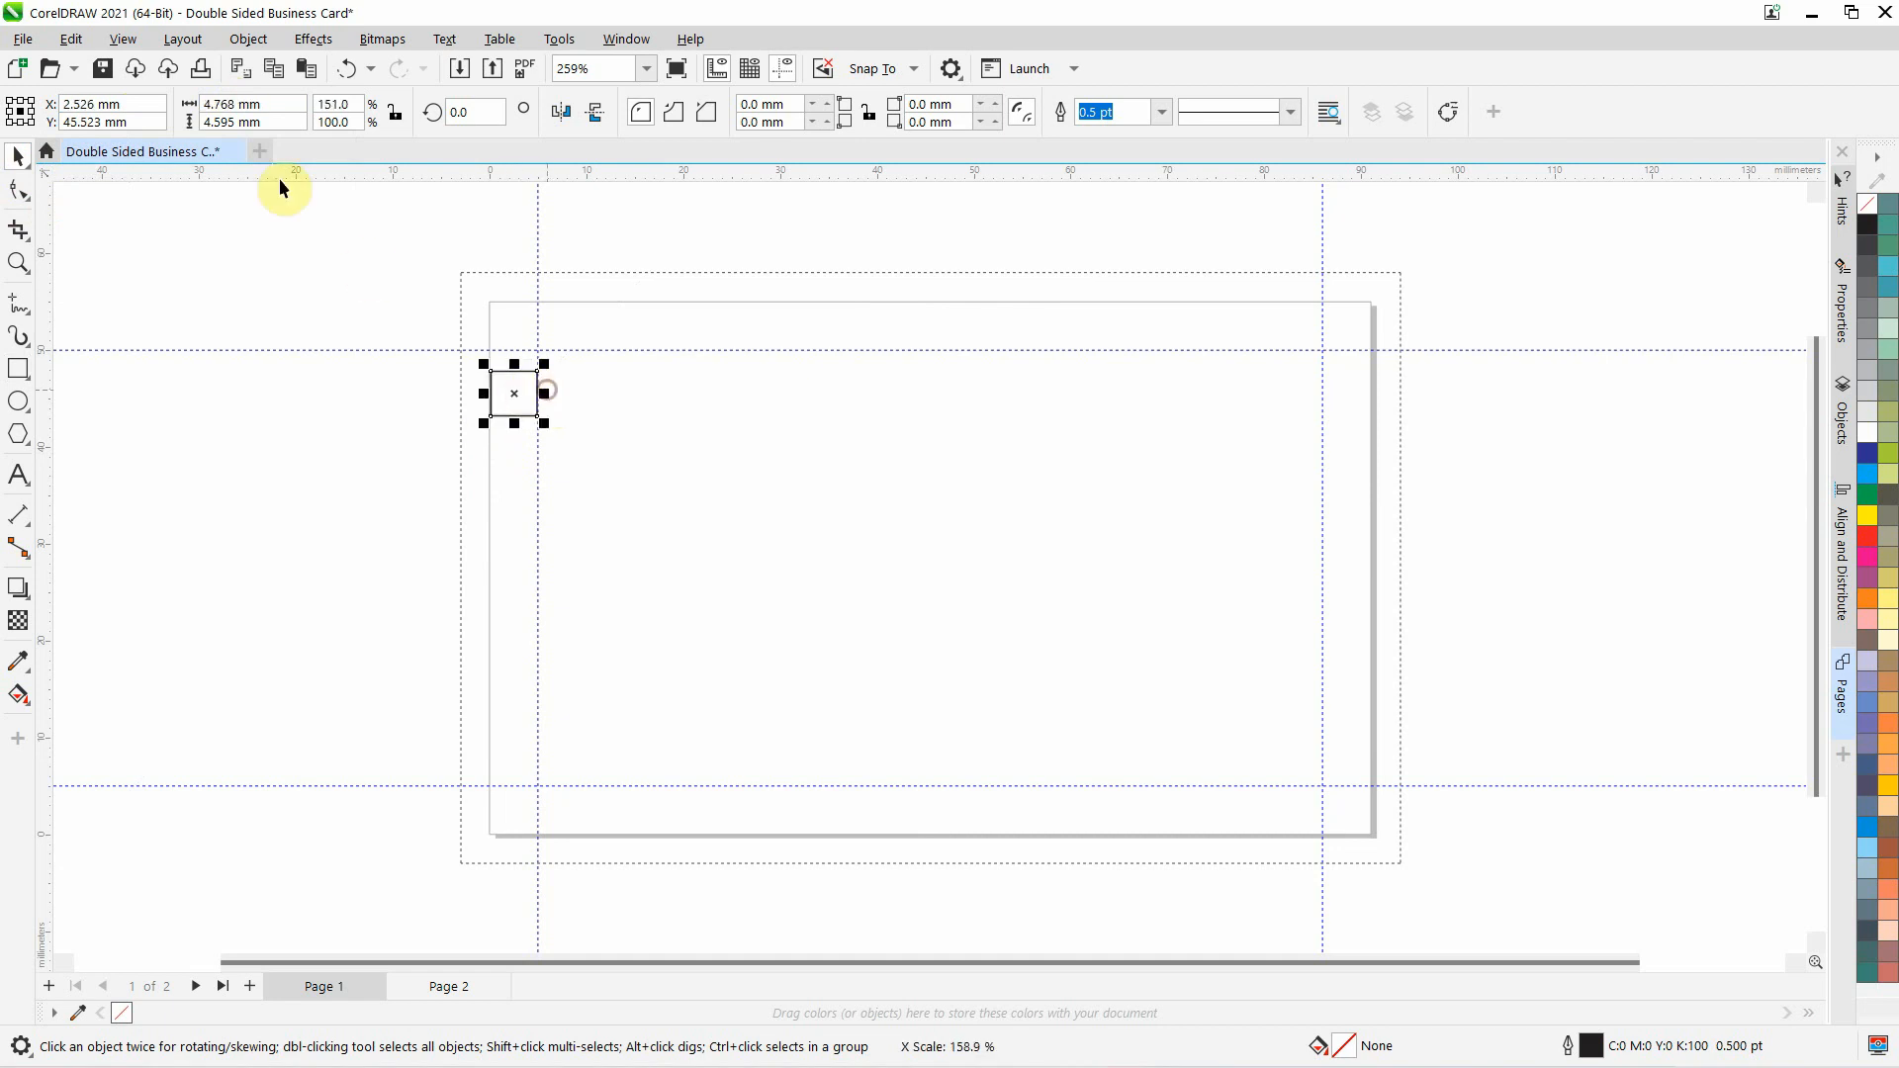
double_click(238, 105)
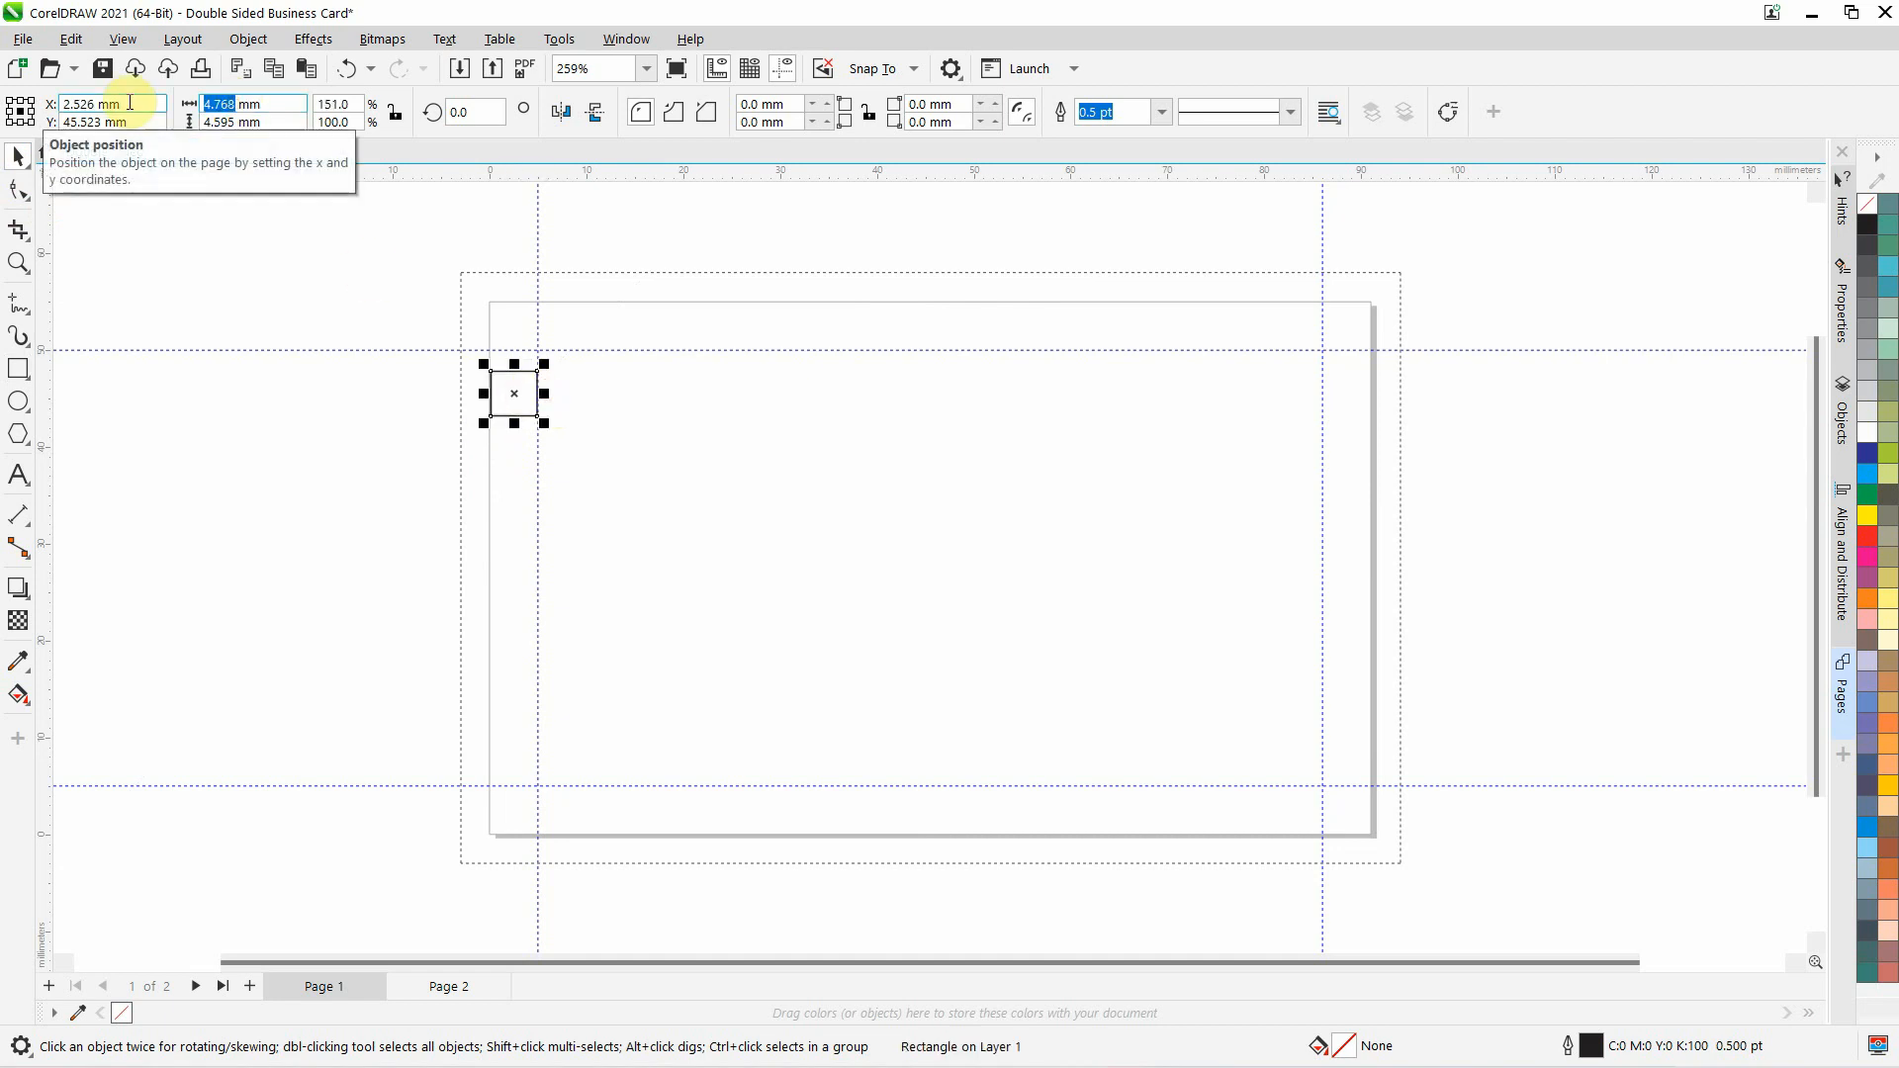
text(5)
key(Return)
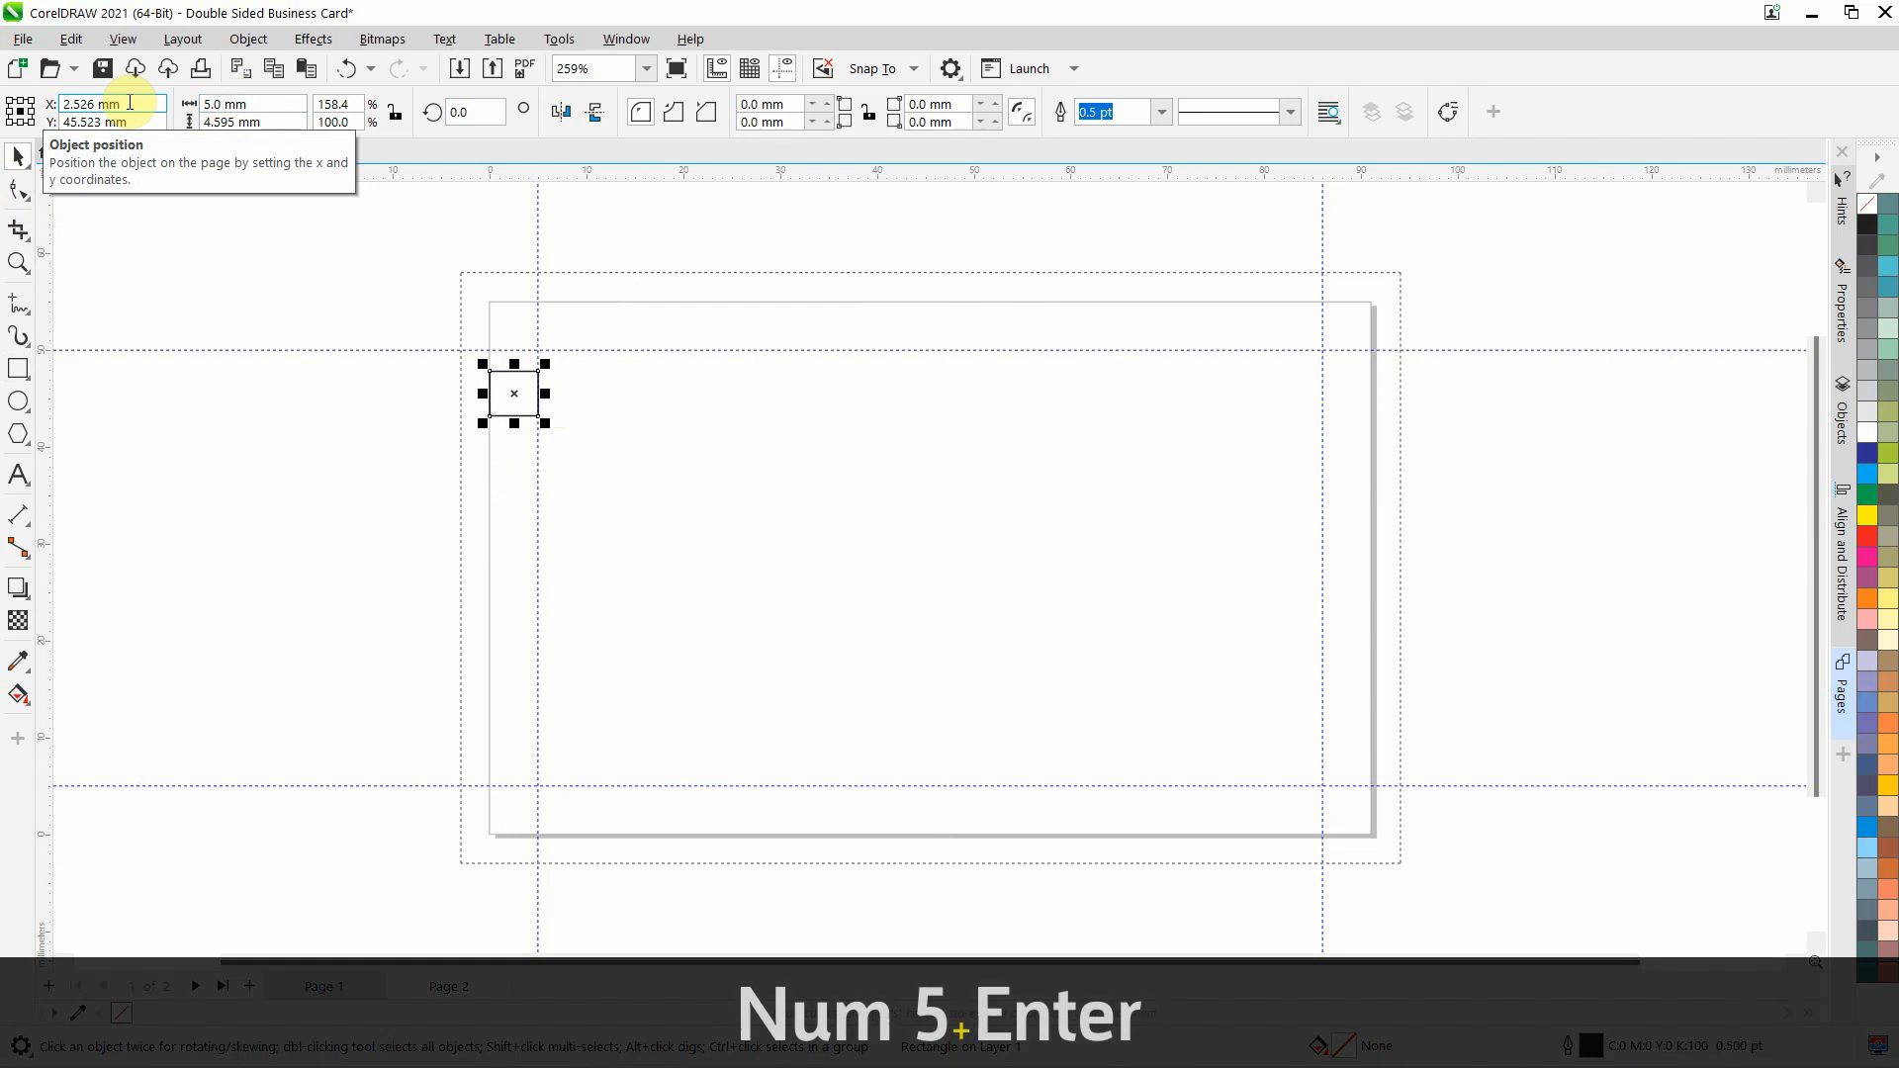
Delete the measuring rectangle and check the bleed area on page 2 before returning to page 1
click(364, 515)
click(505, 390)
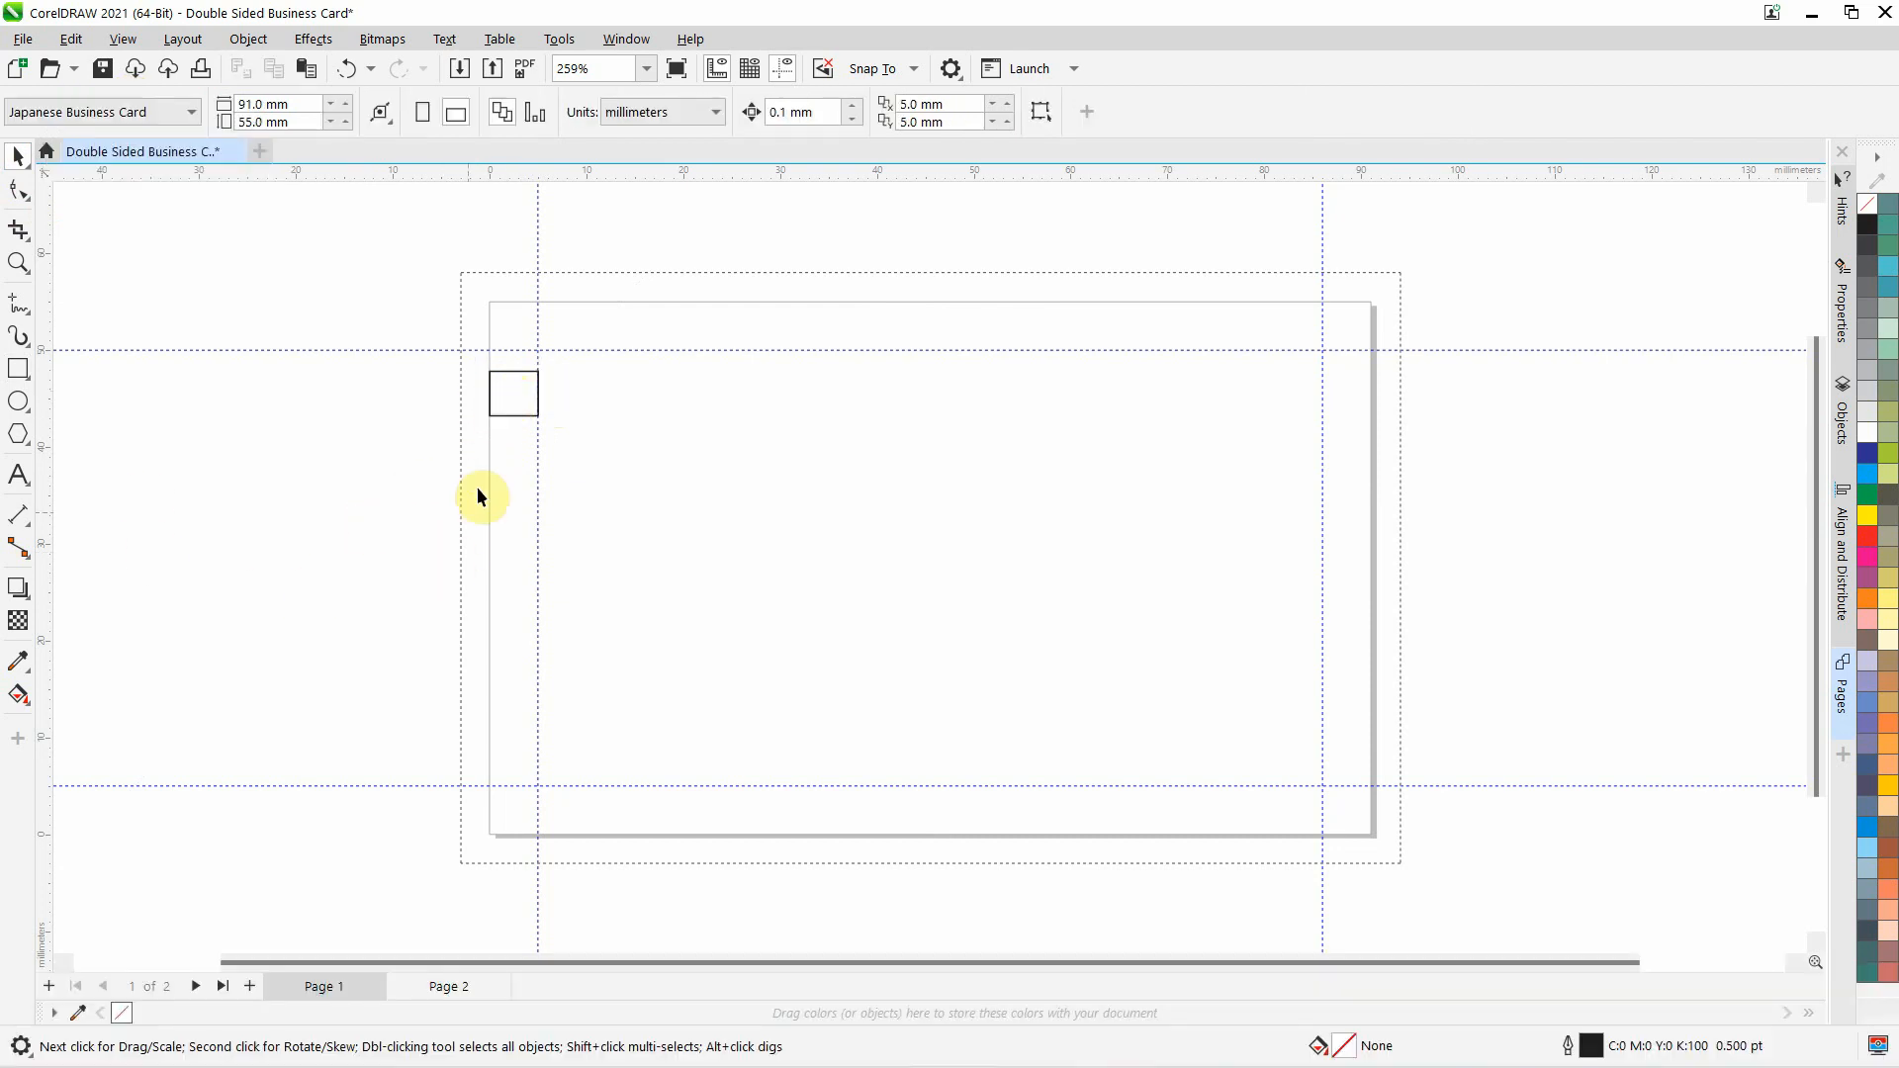
click(510, 413)
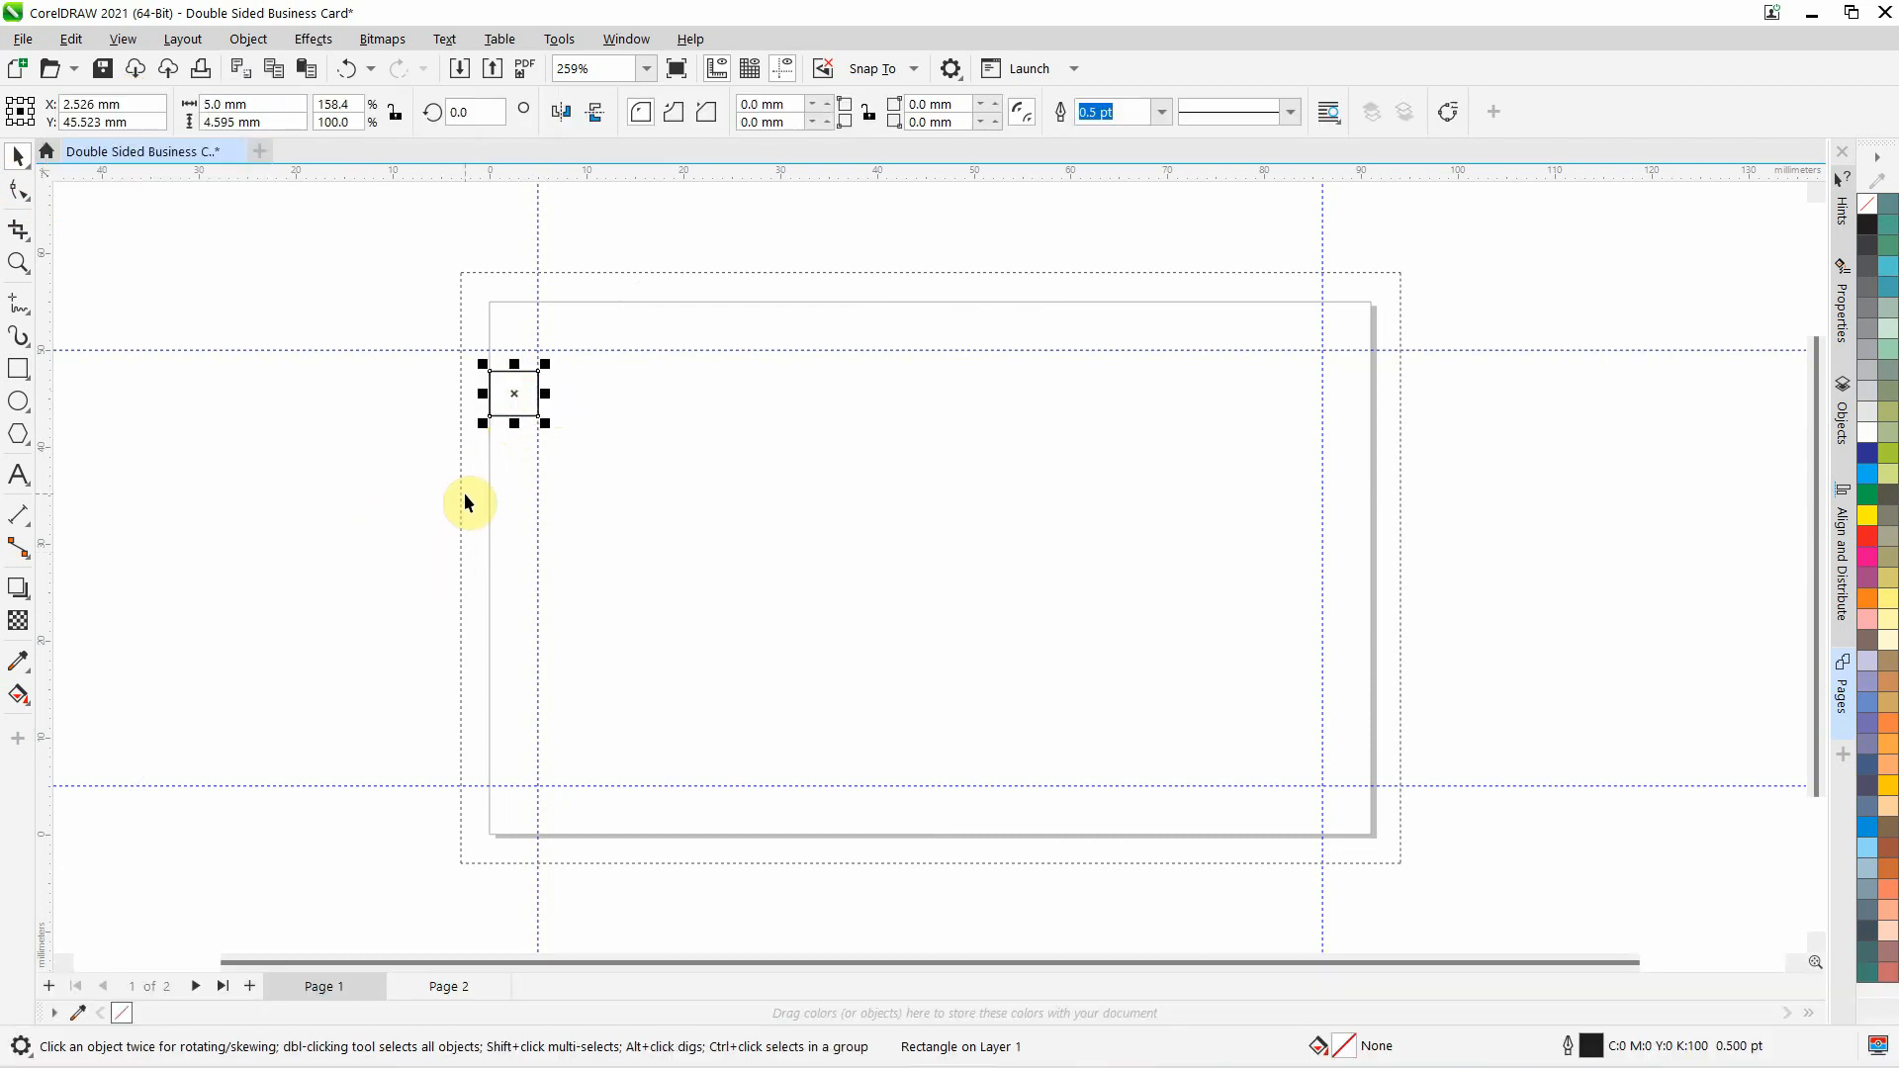
key(Delete)
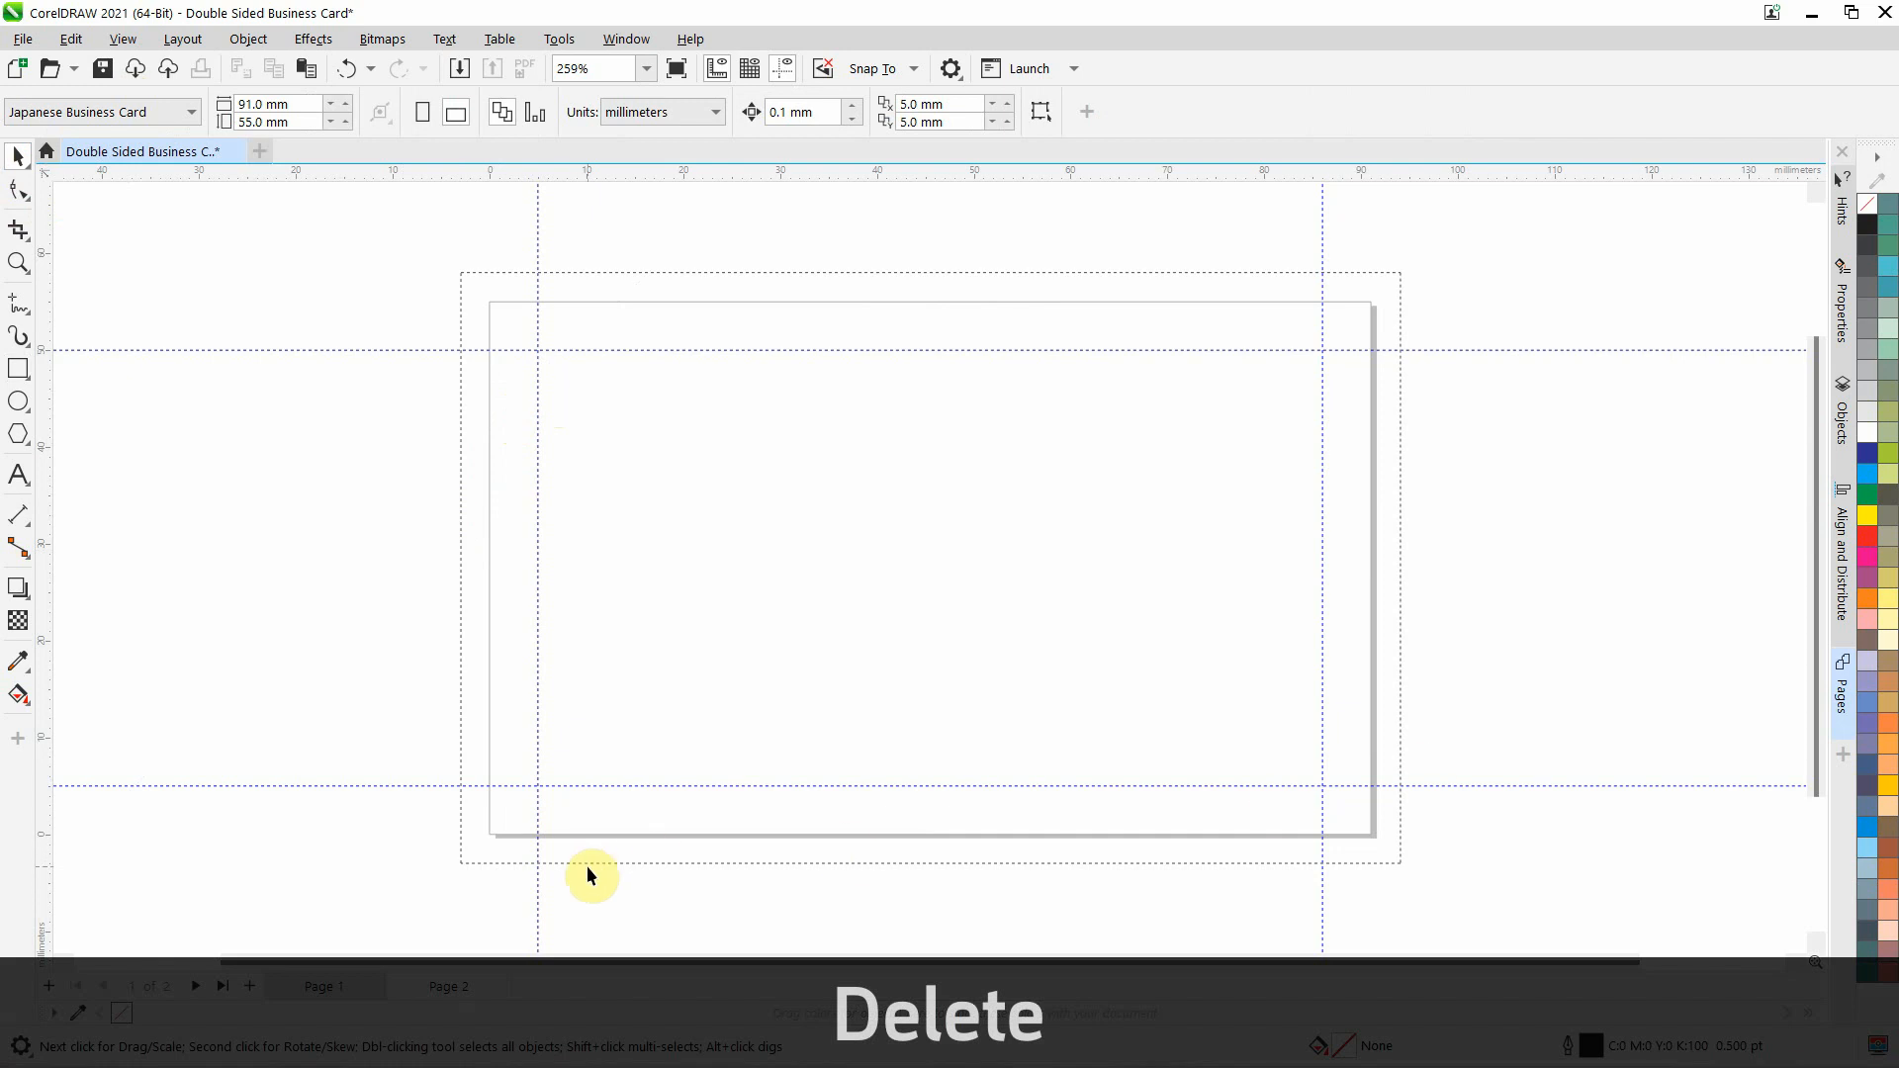
click(448, 989)
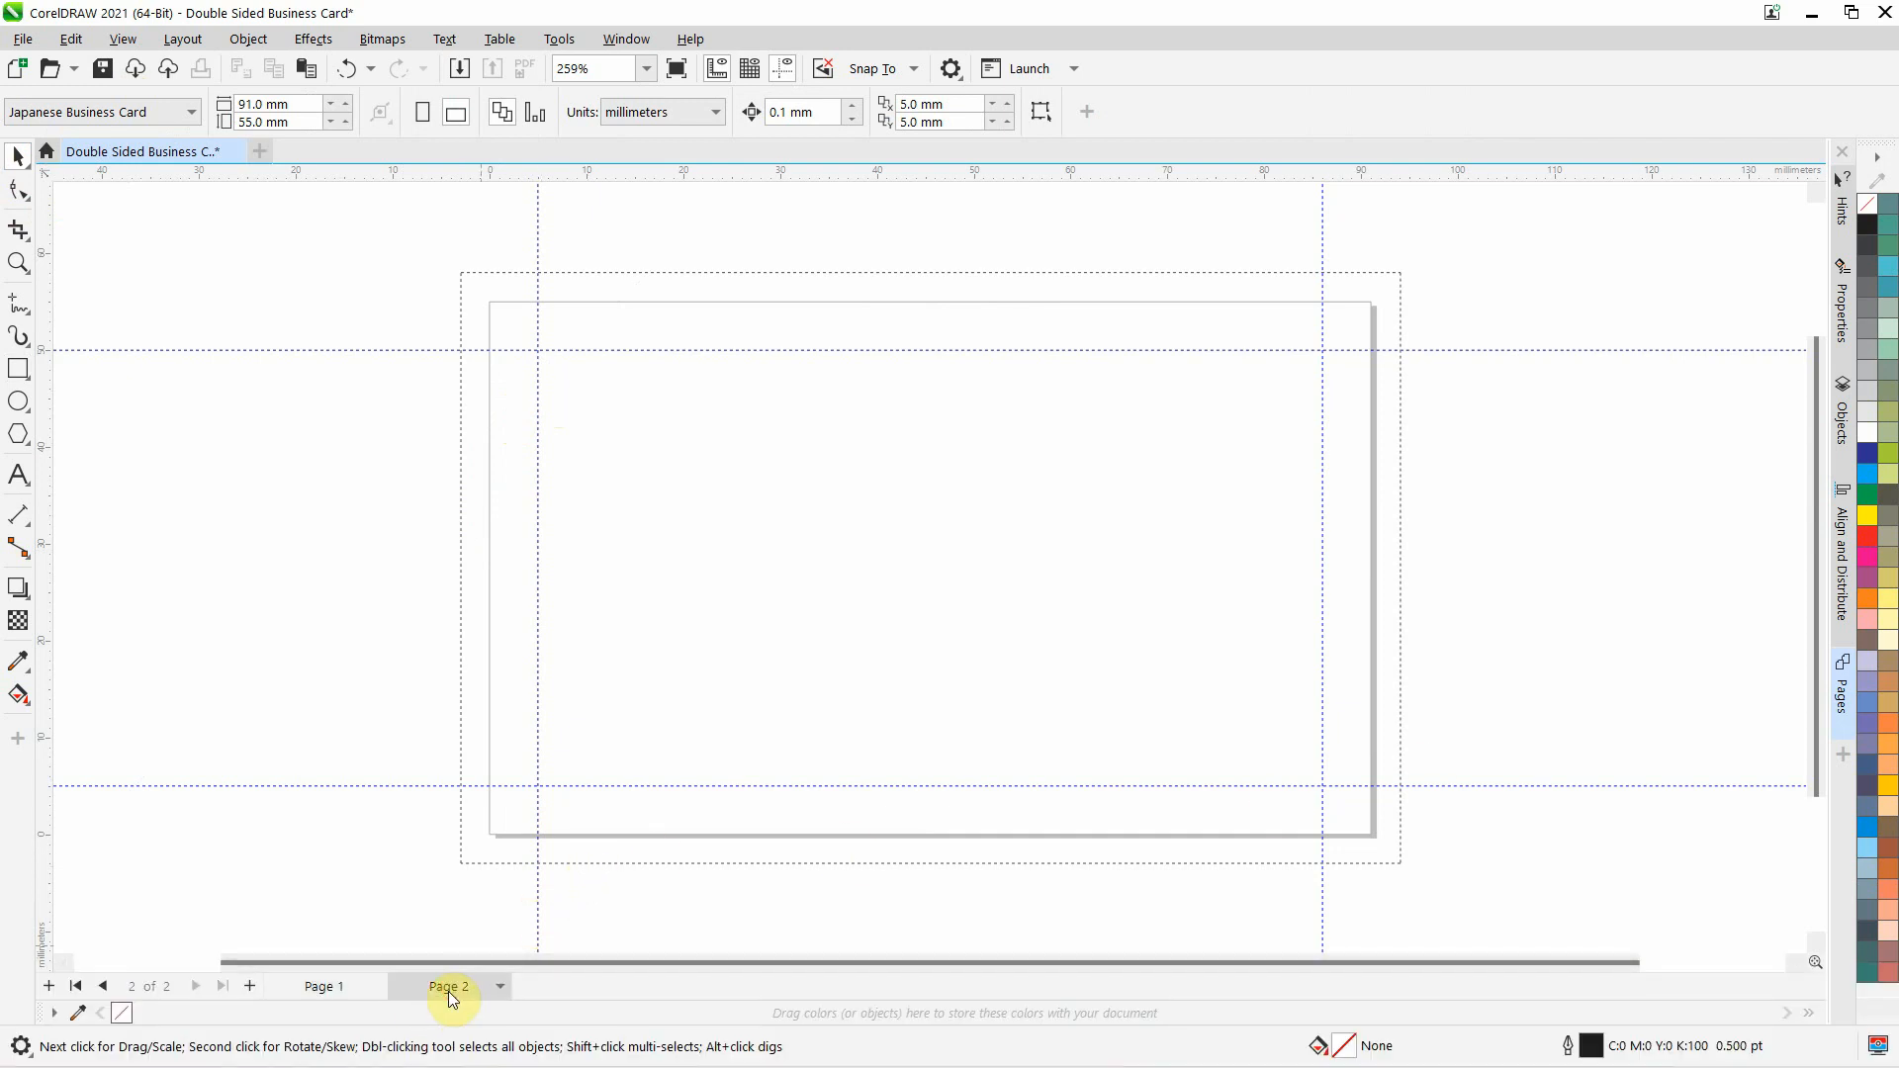
click(335, 989)
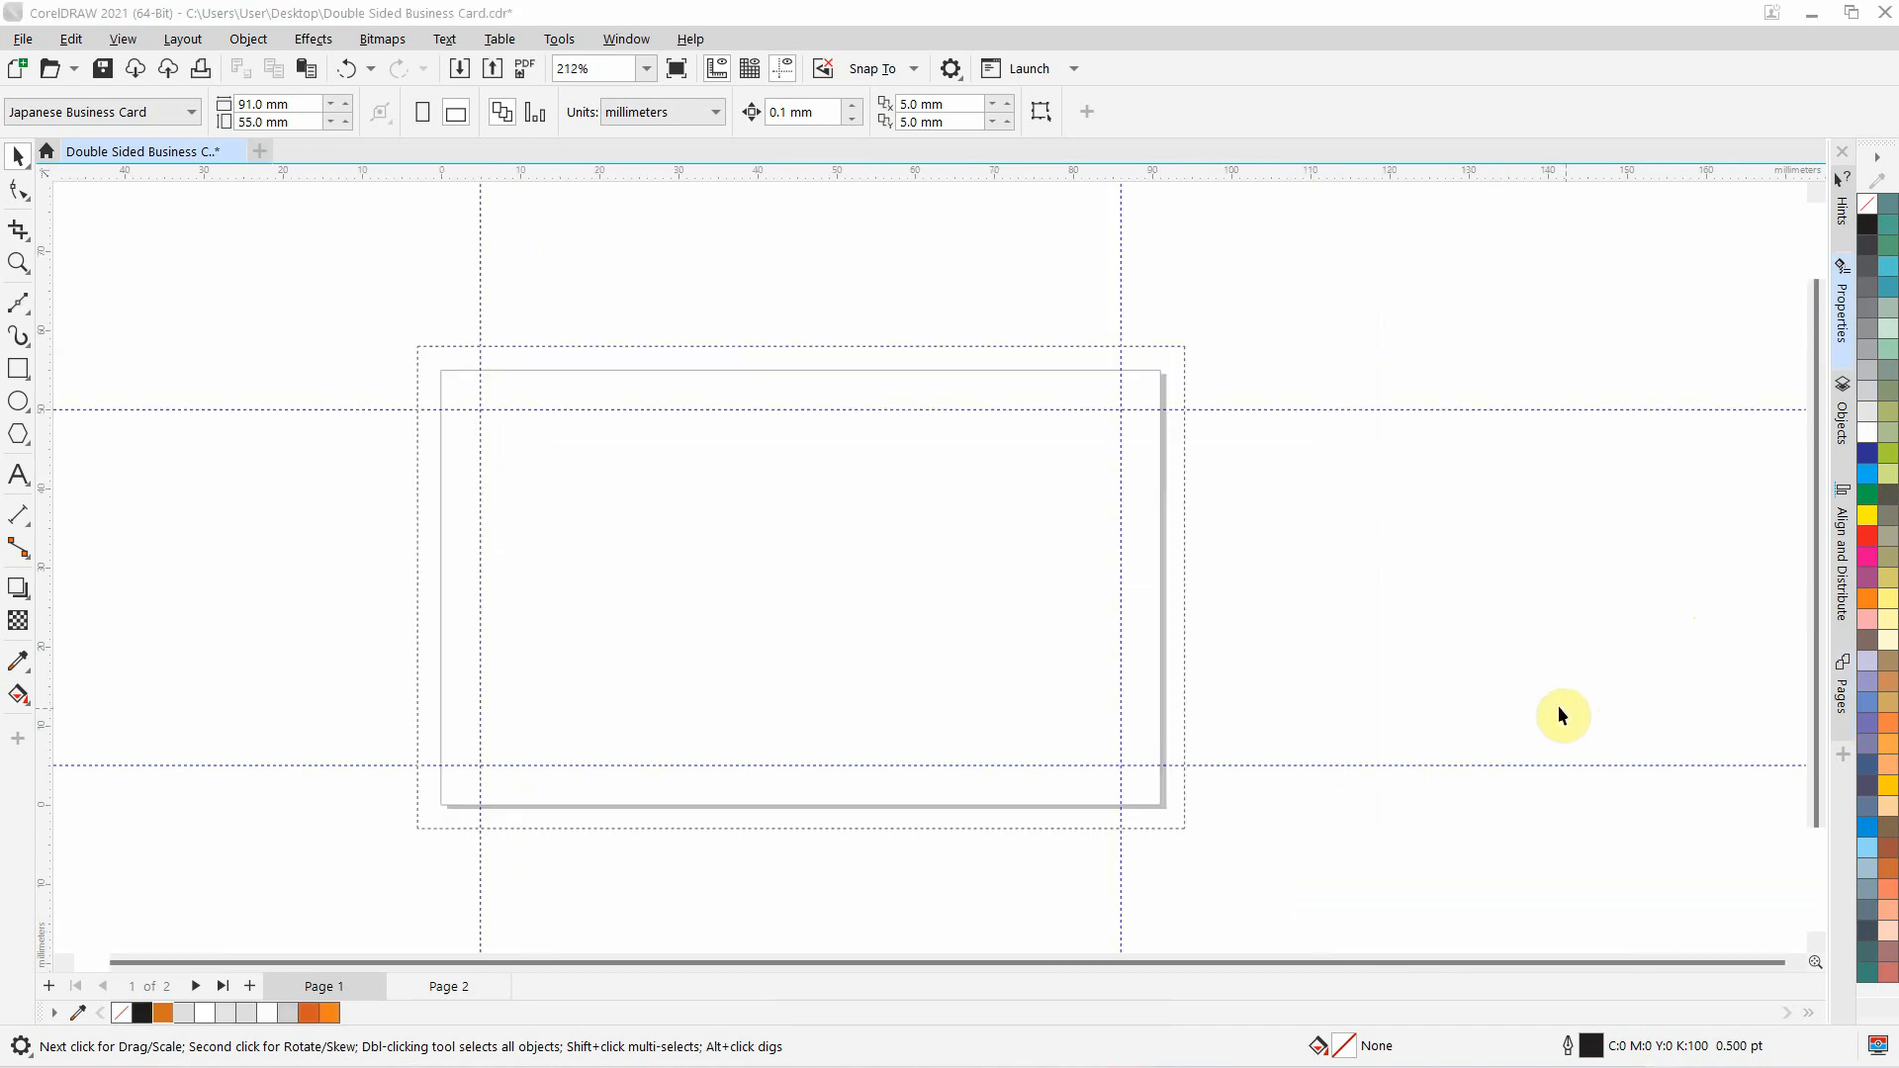
Draw a closed Bézier triangle in the bleed area's upper-right corner, with a diagonal about 50 mm and a vertical side about 39 mm long
click(19, 309)
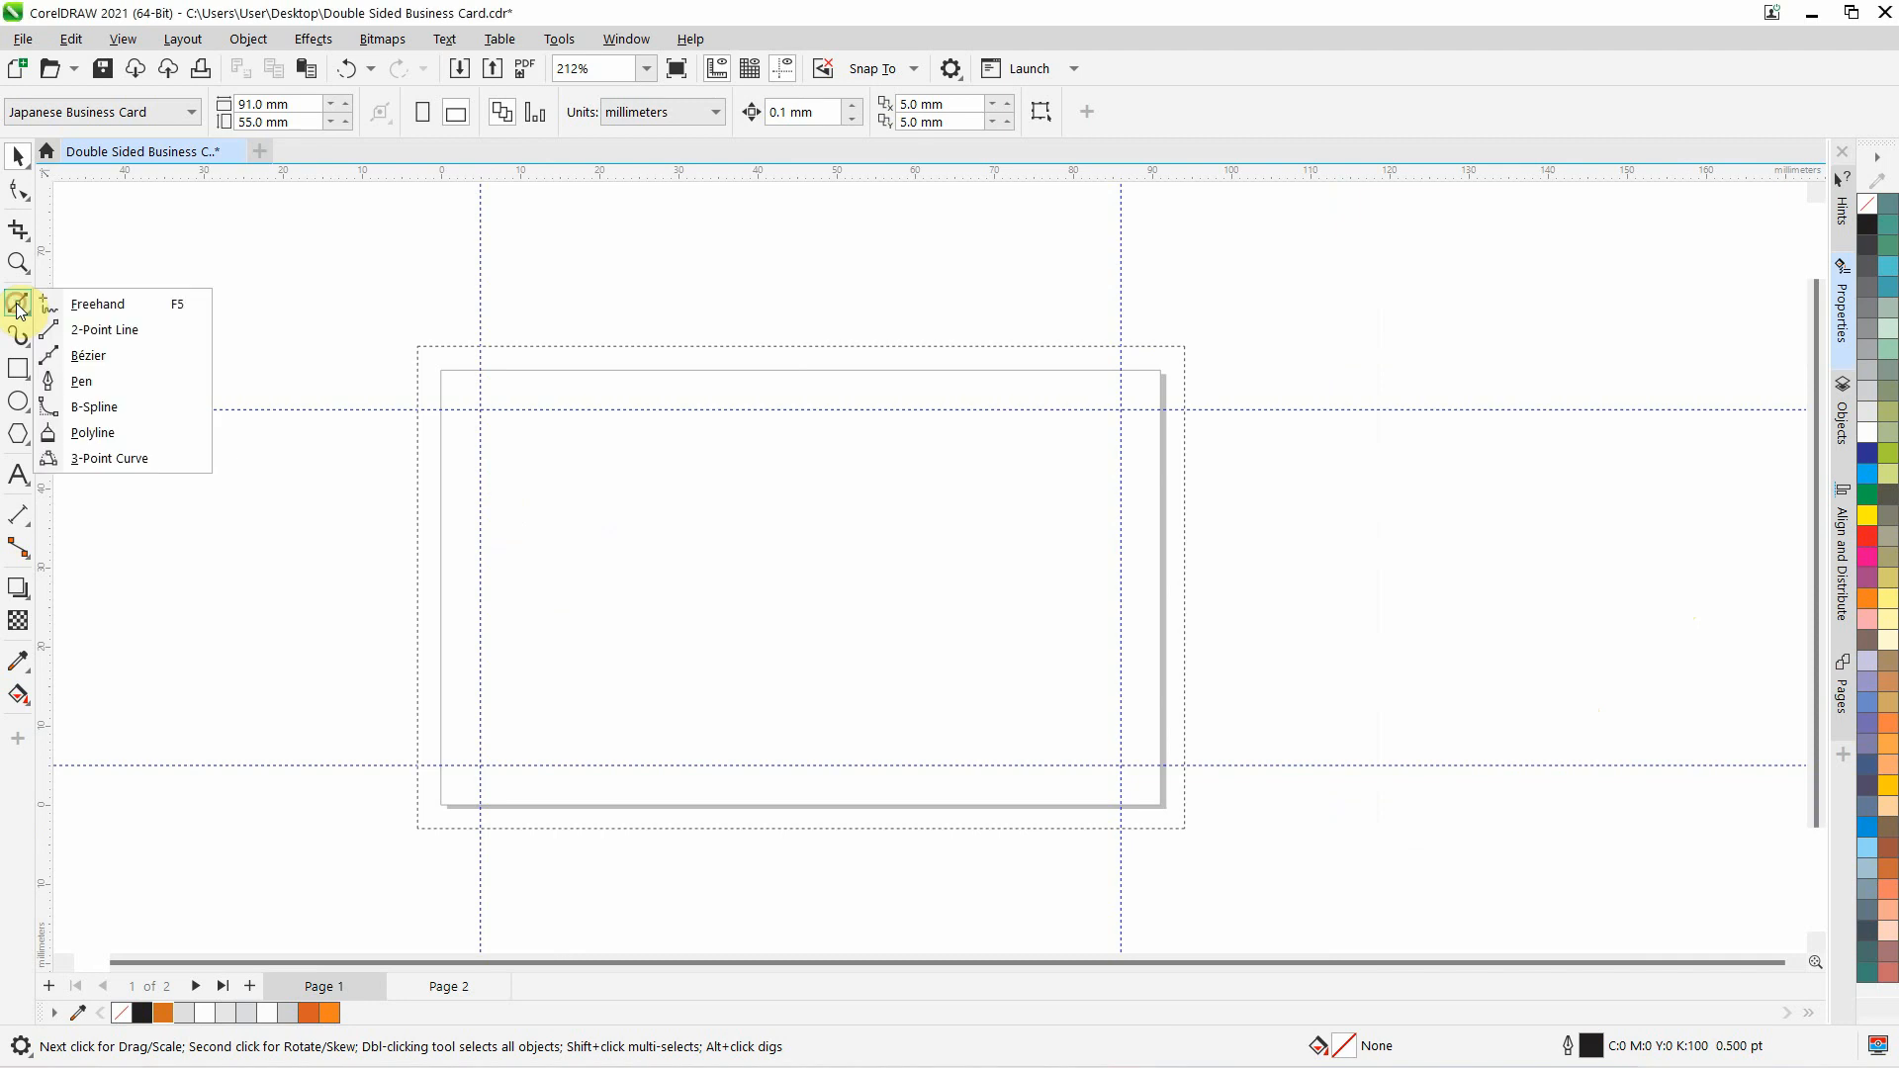
click(89, 355)
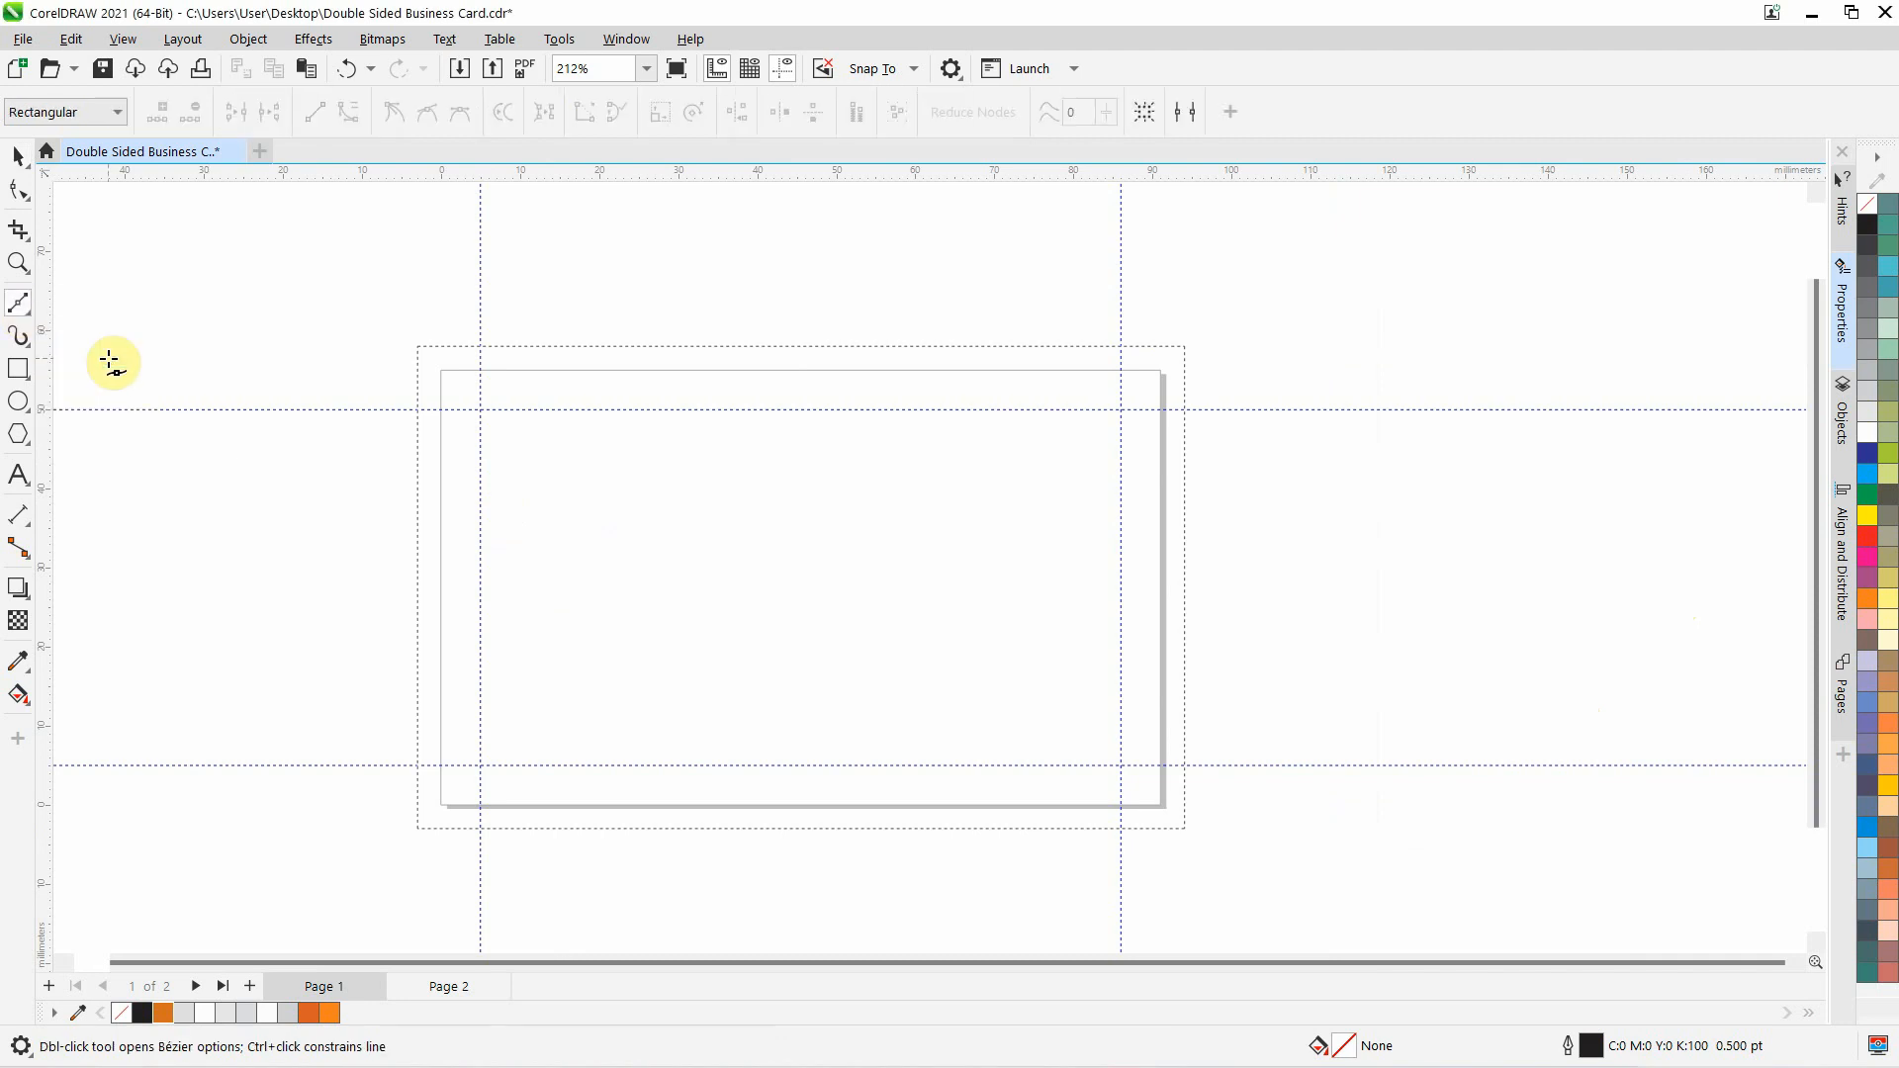
scroll(905, 309, up, 2)
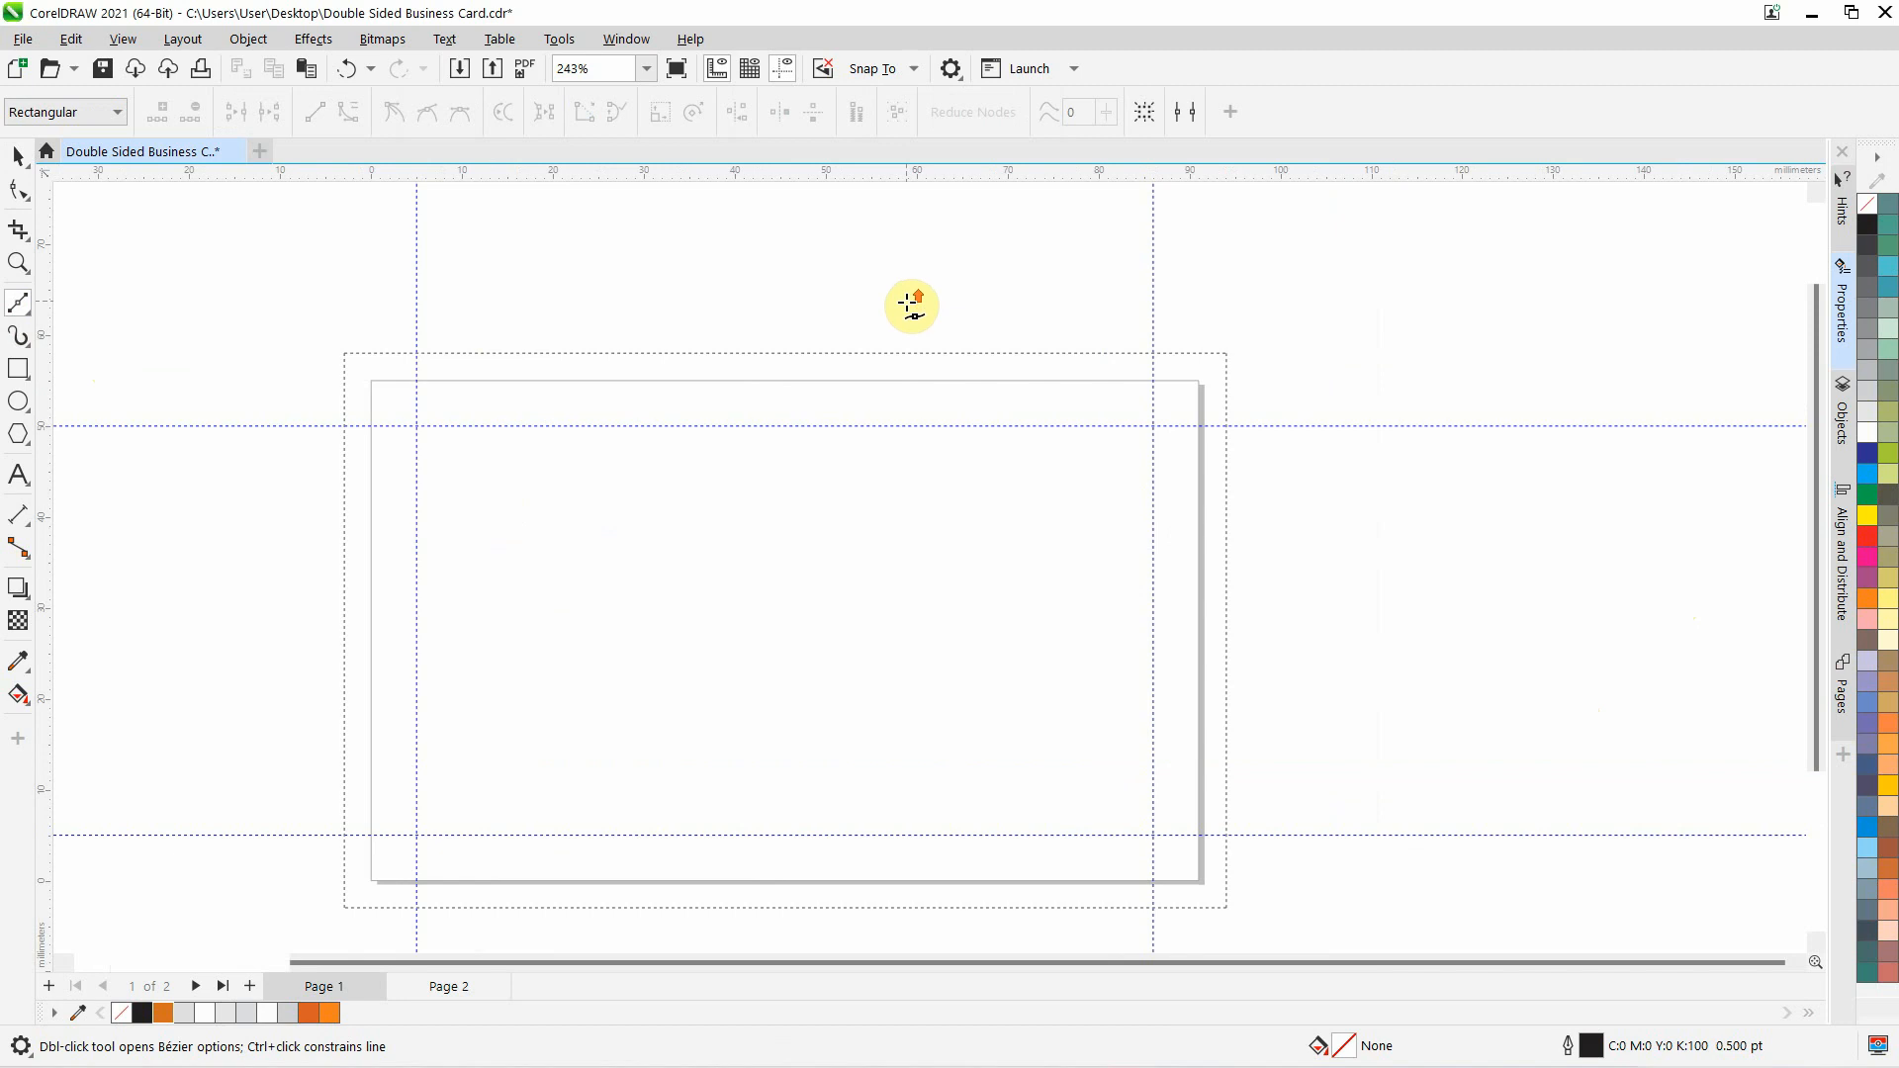
scroll(907, 319, up, 1)
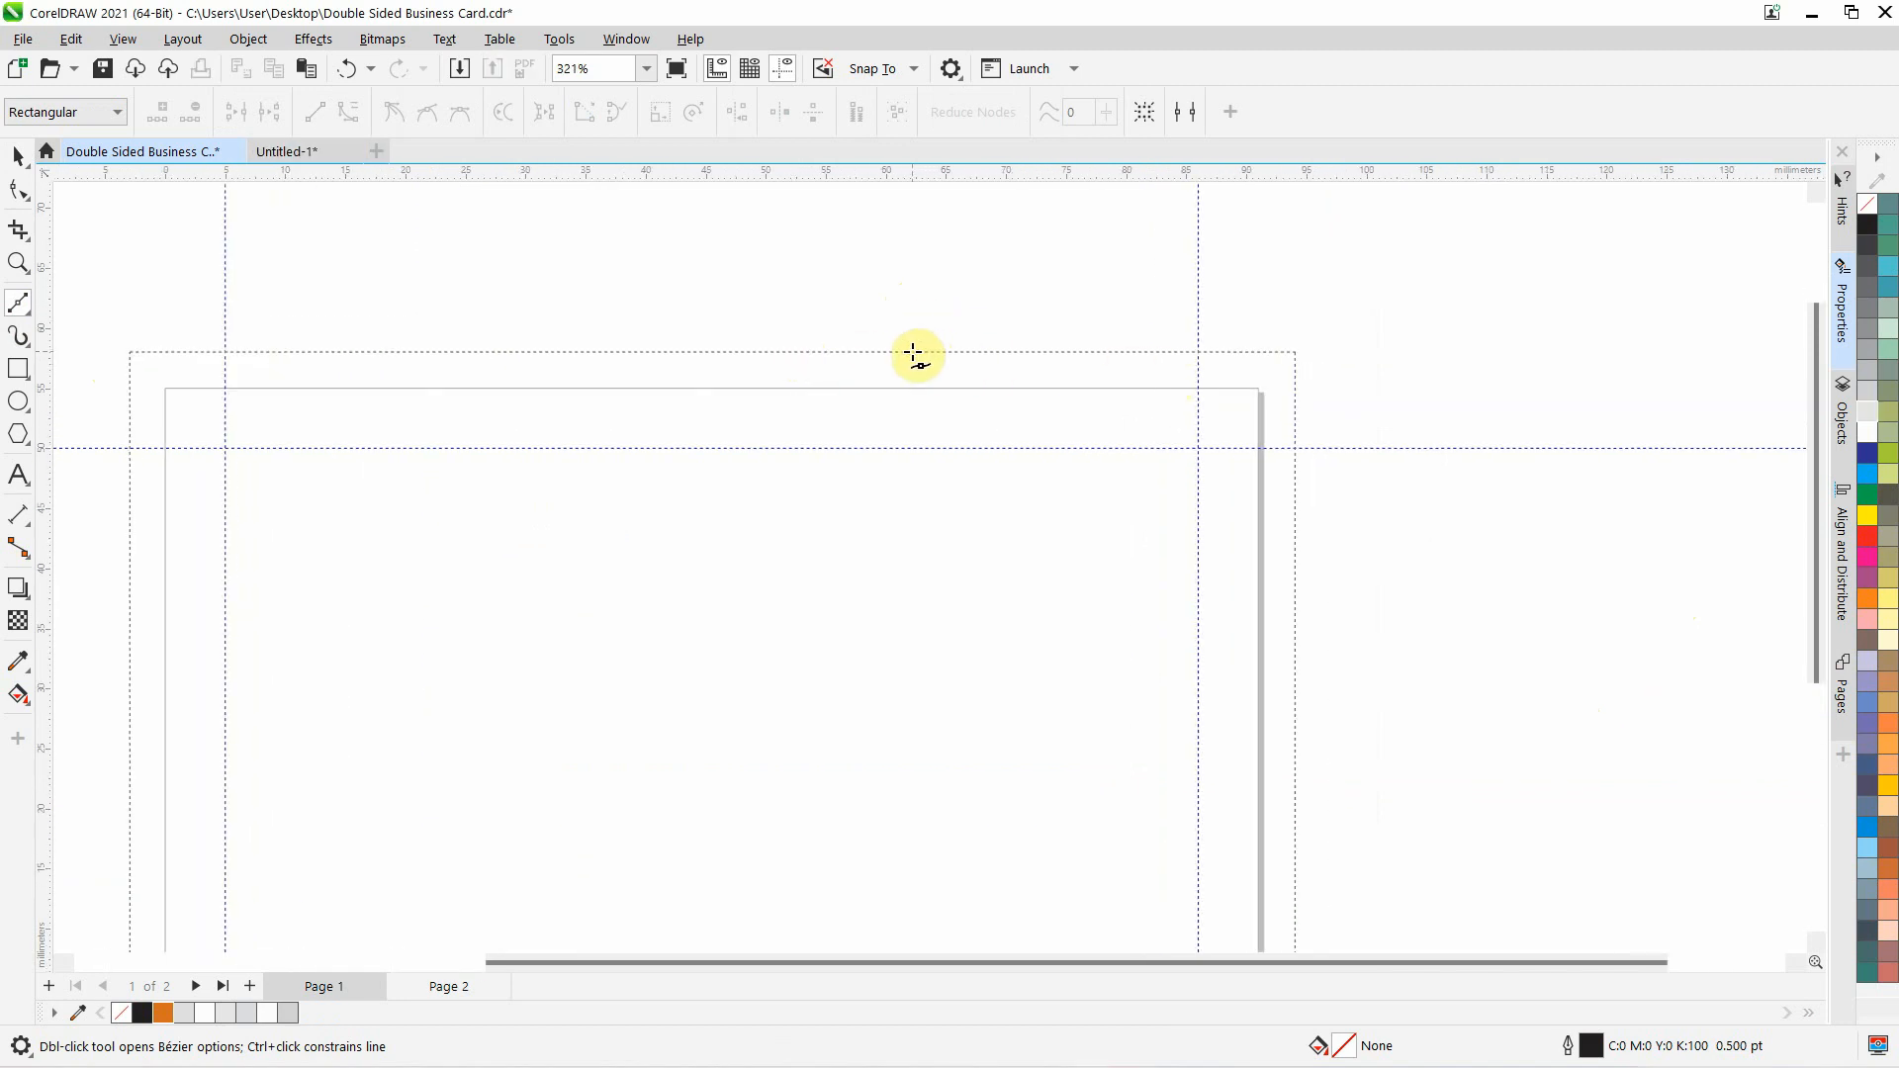
click(911, 352)
scroll(962, 554, down, 2)
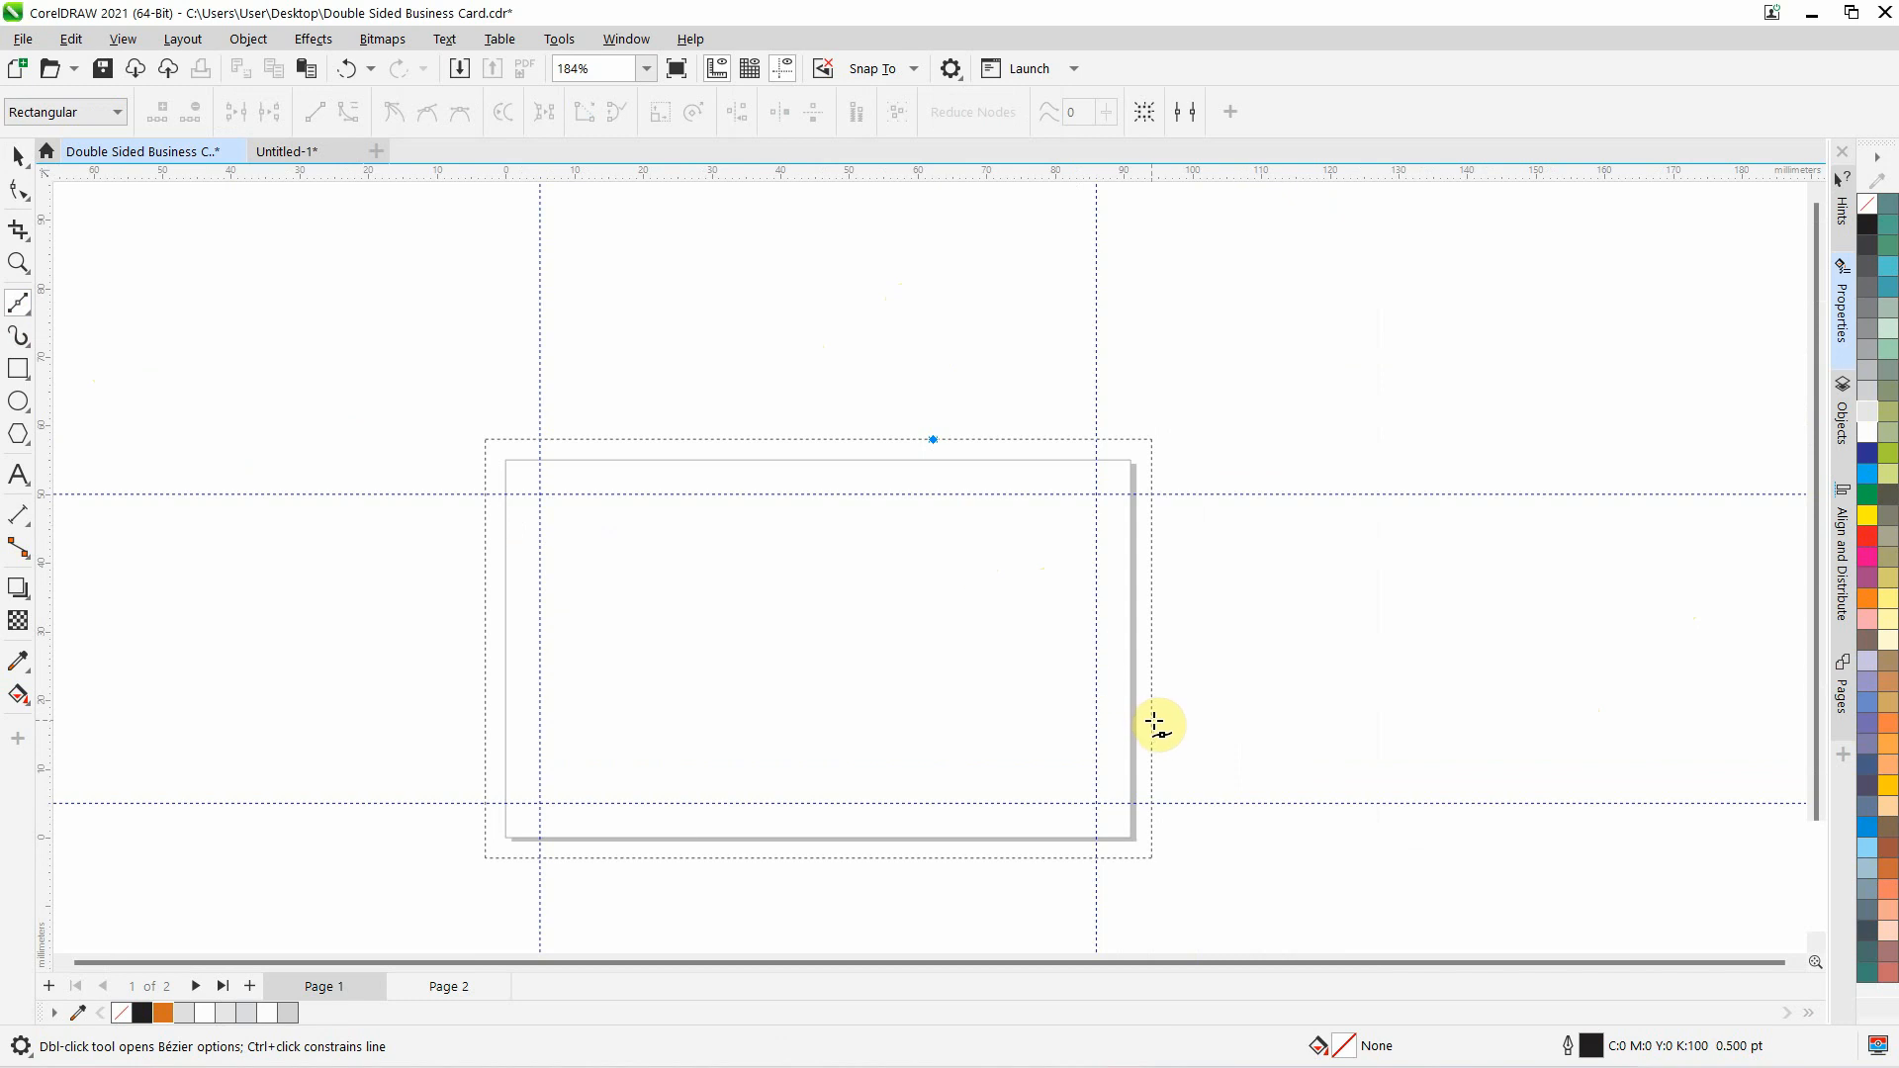
scroll(1156, 725, up, 2)
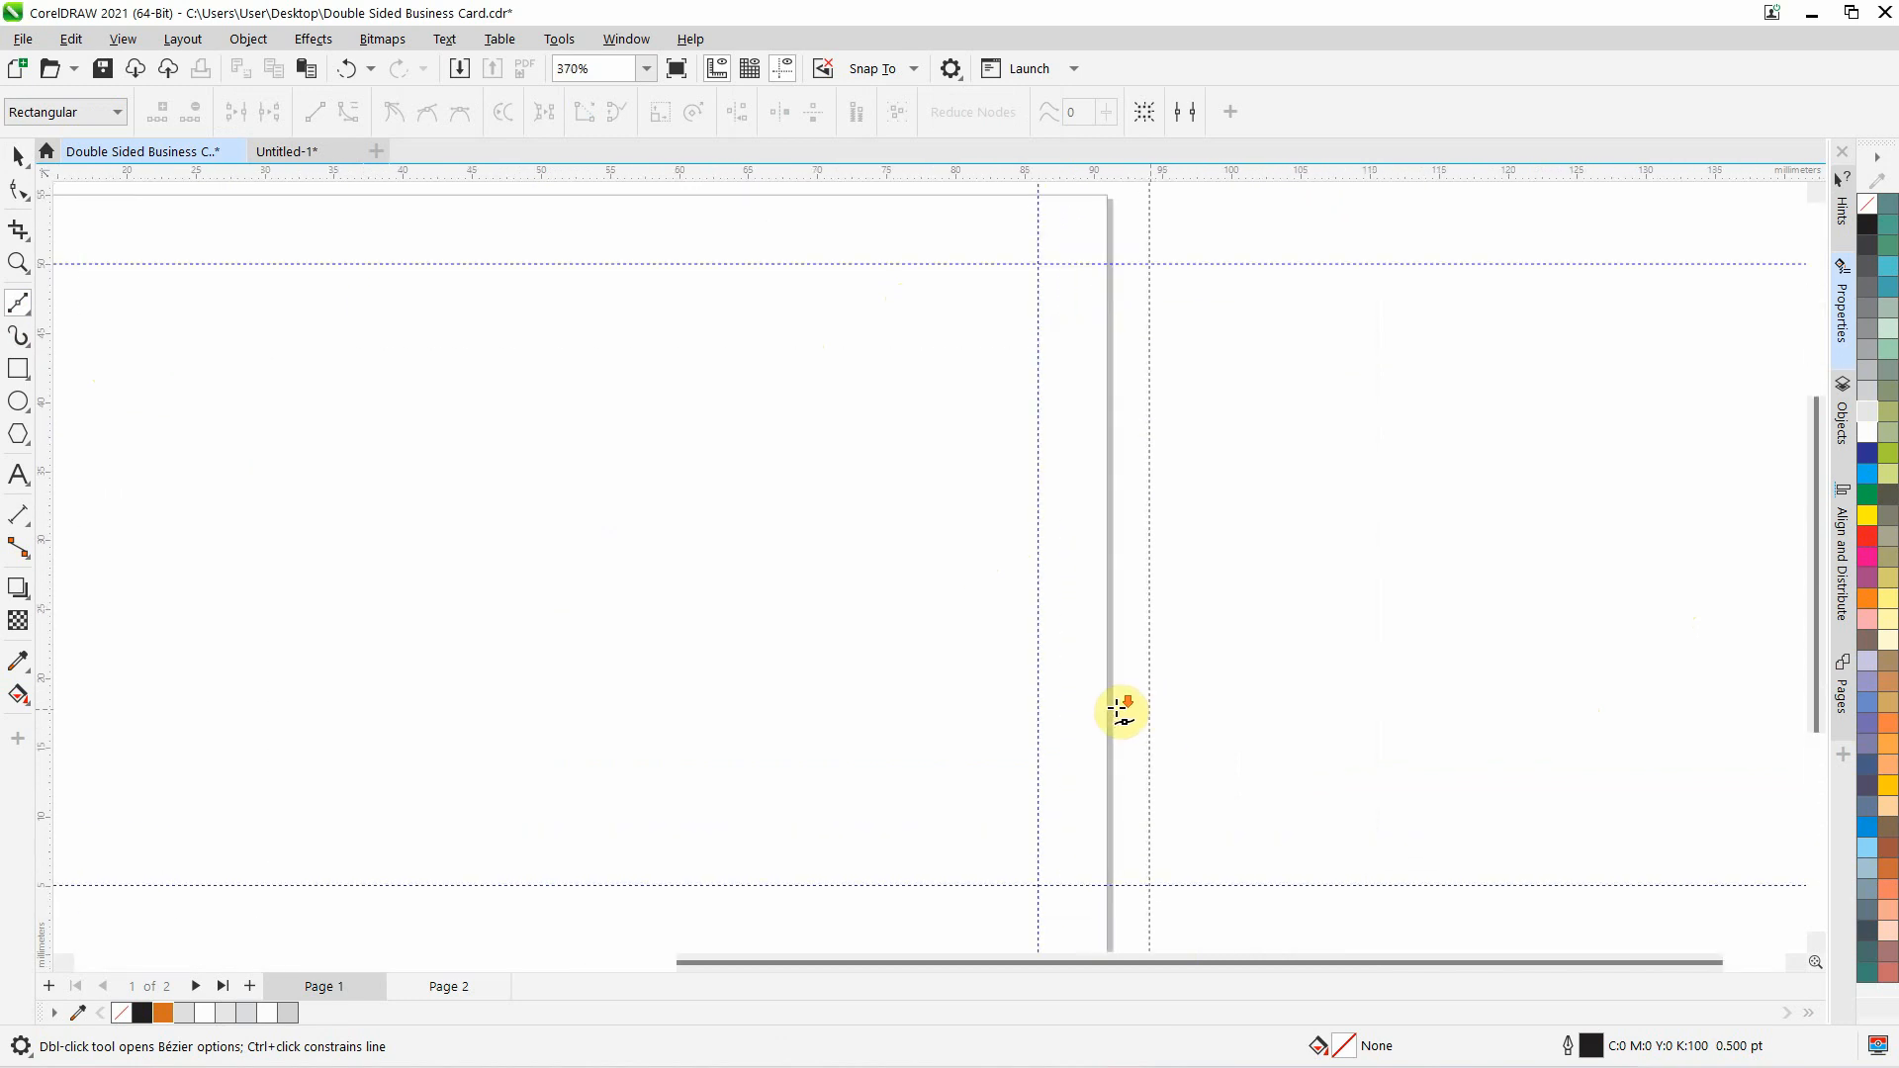
scroll(1118, 708, down, 1)
click(1136, 695)
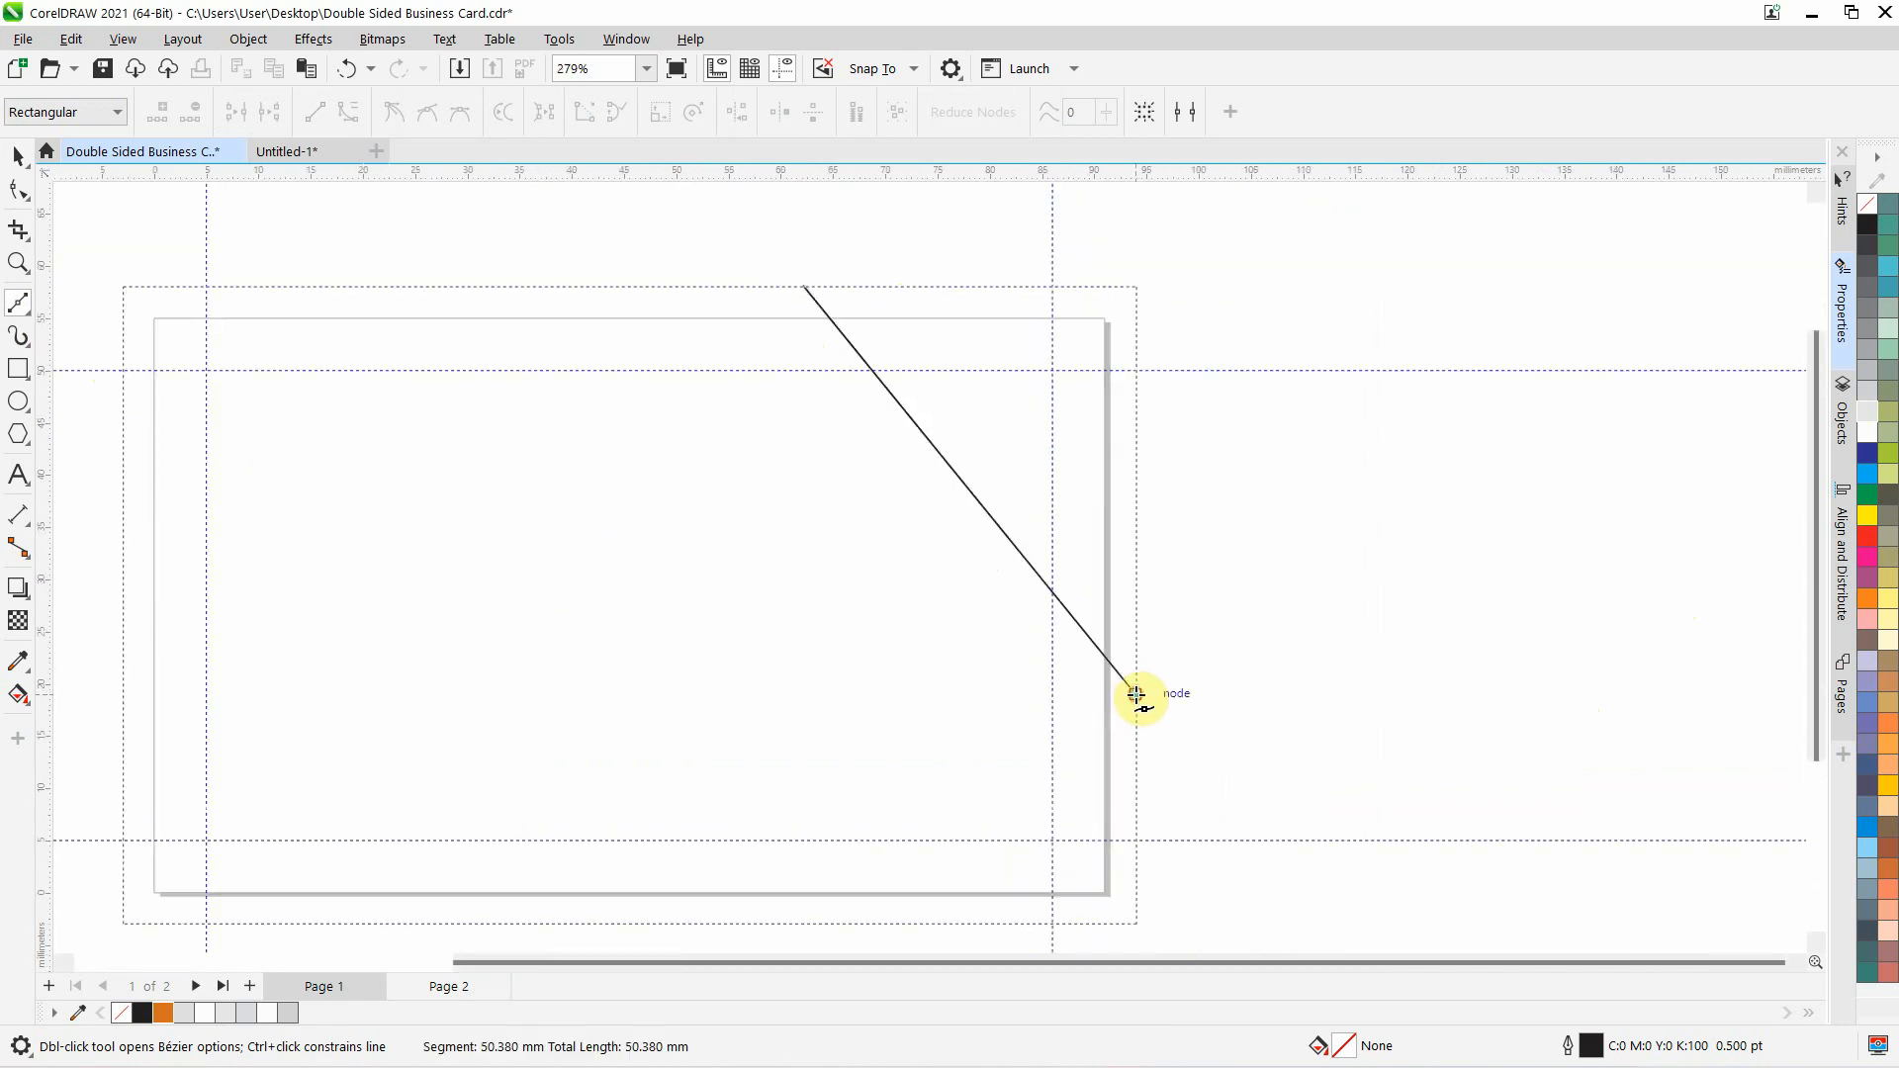
click(1137, 288)
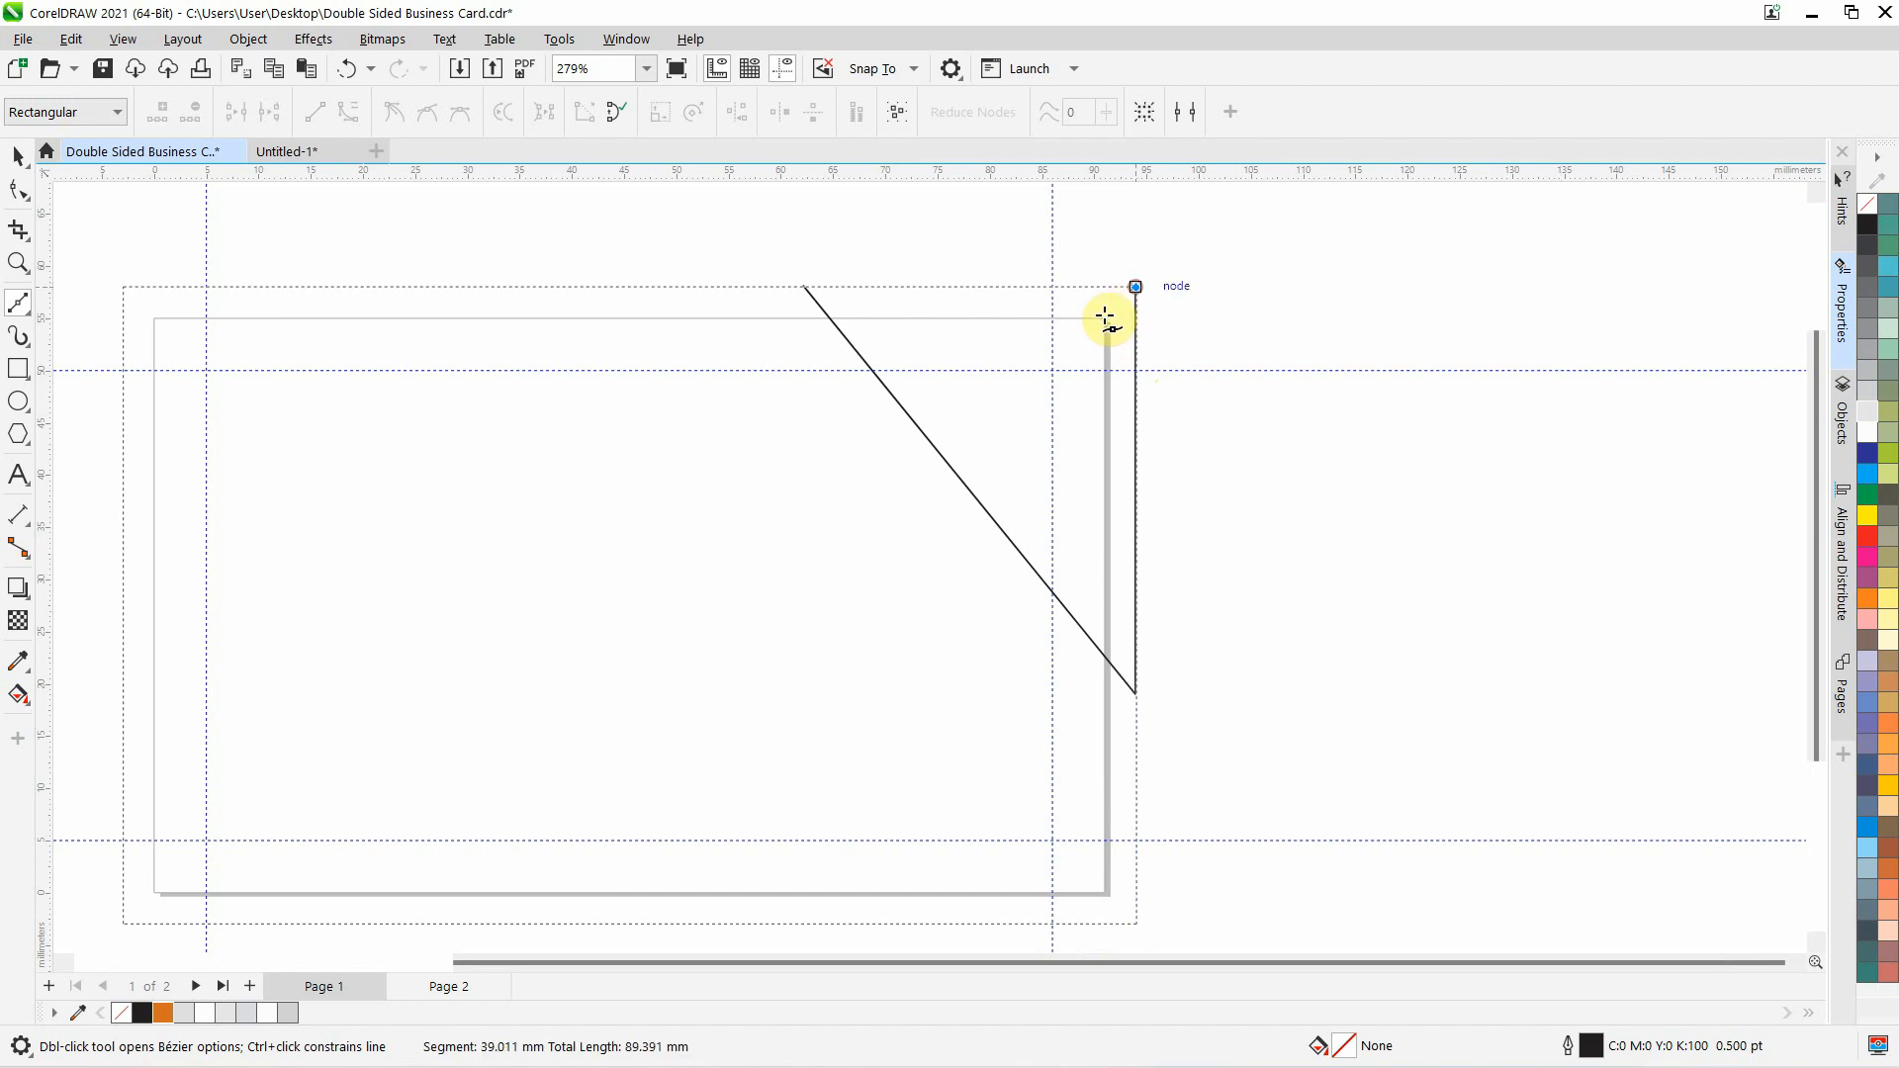
click(803, 286)
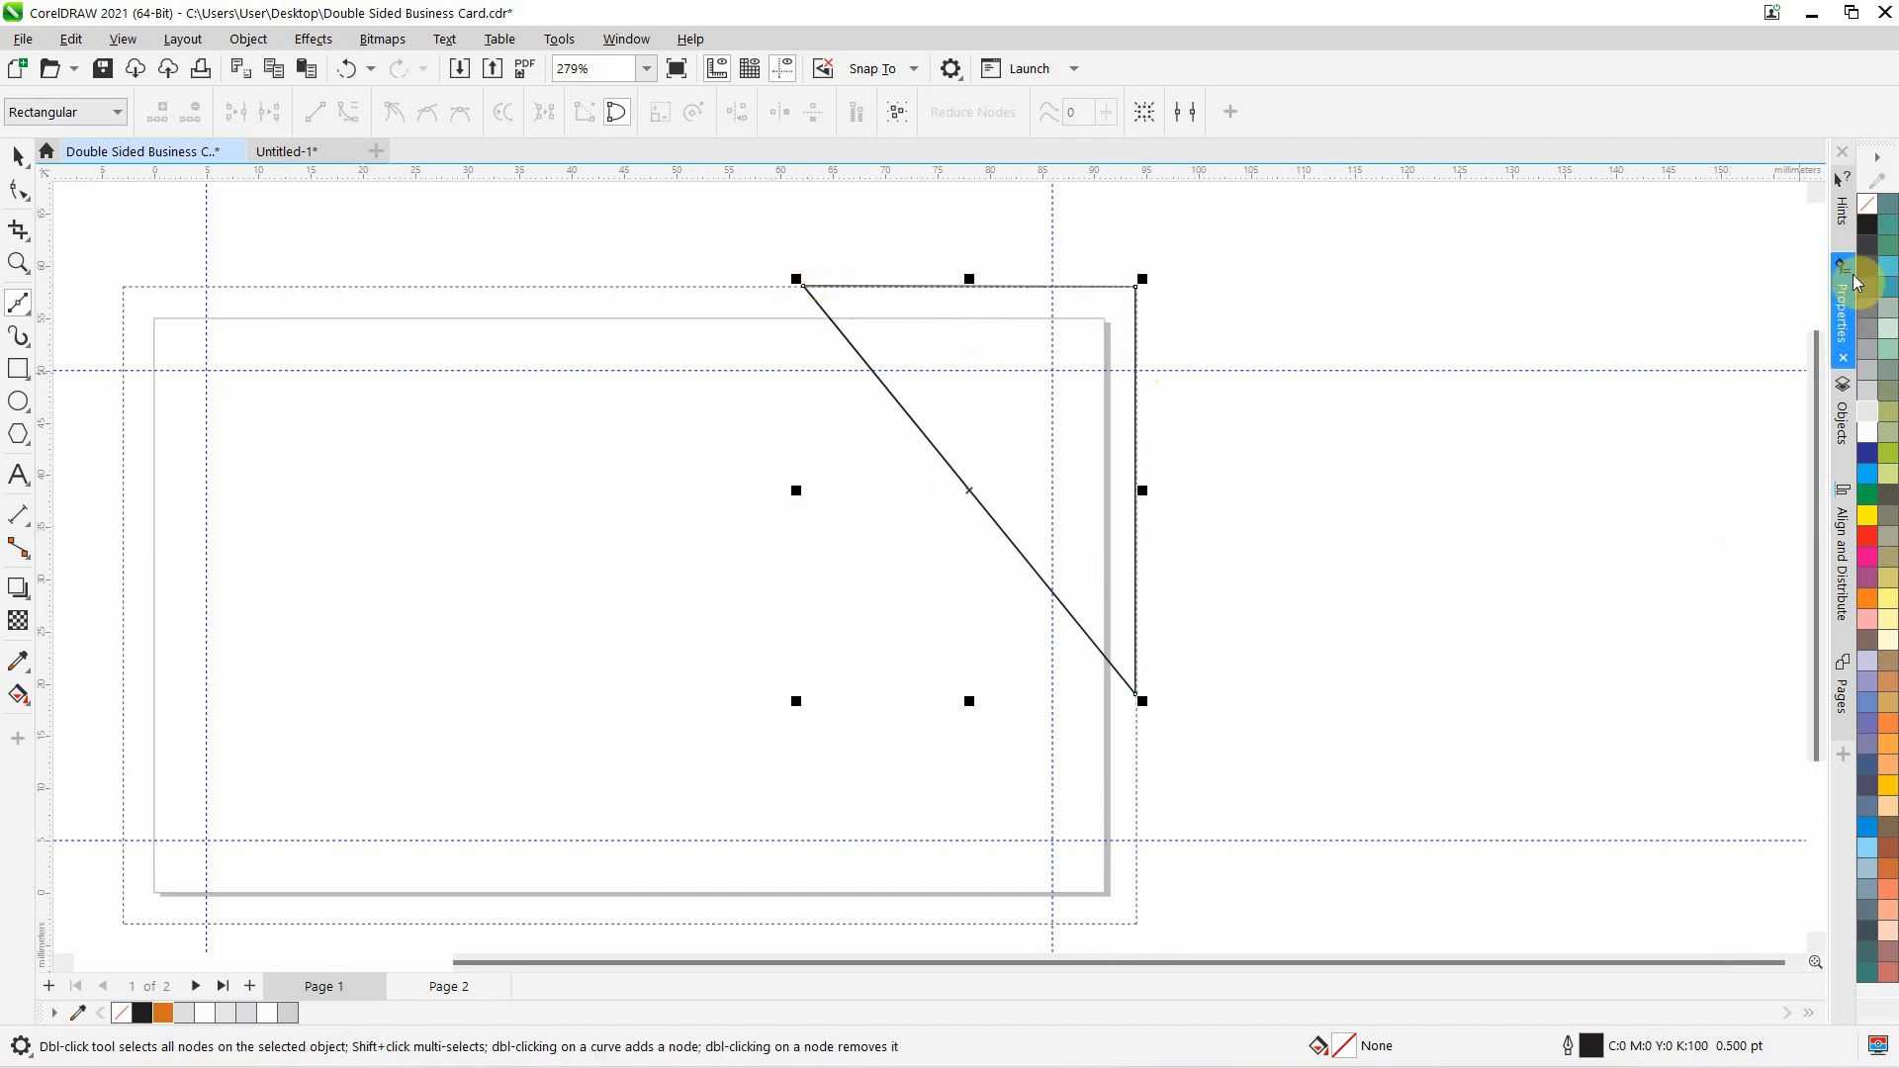
Fill the corner triangle with black and remove its outline
click(1872, 230)
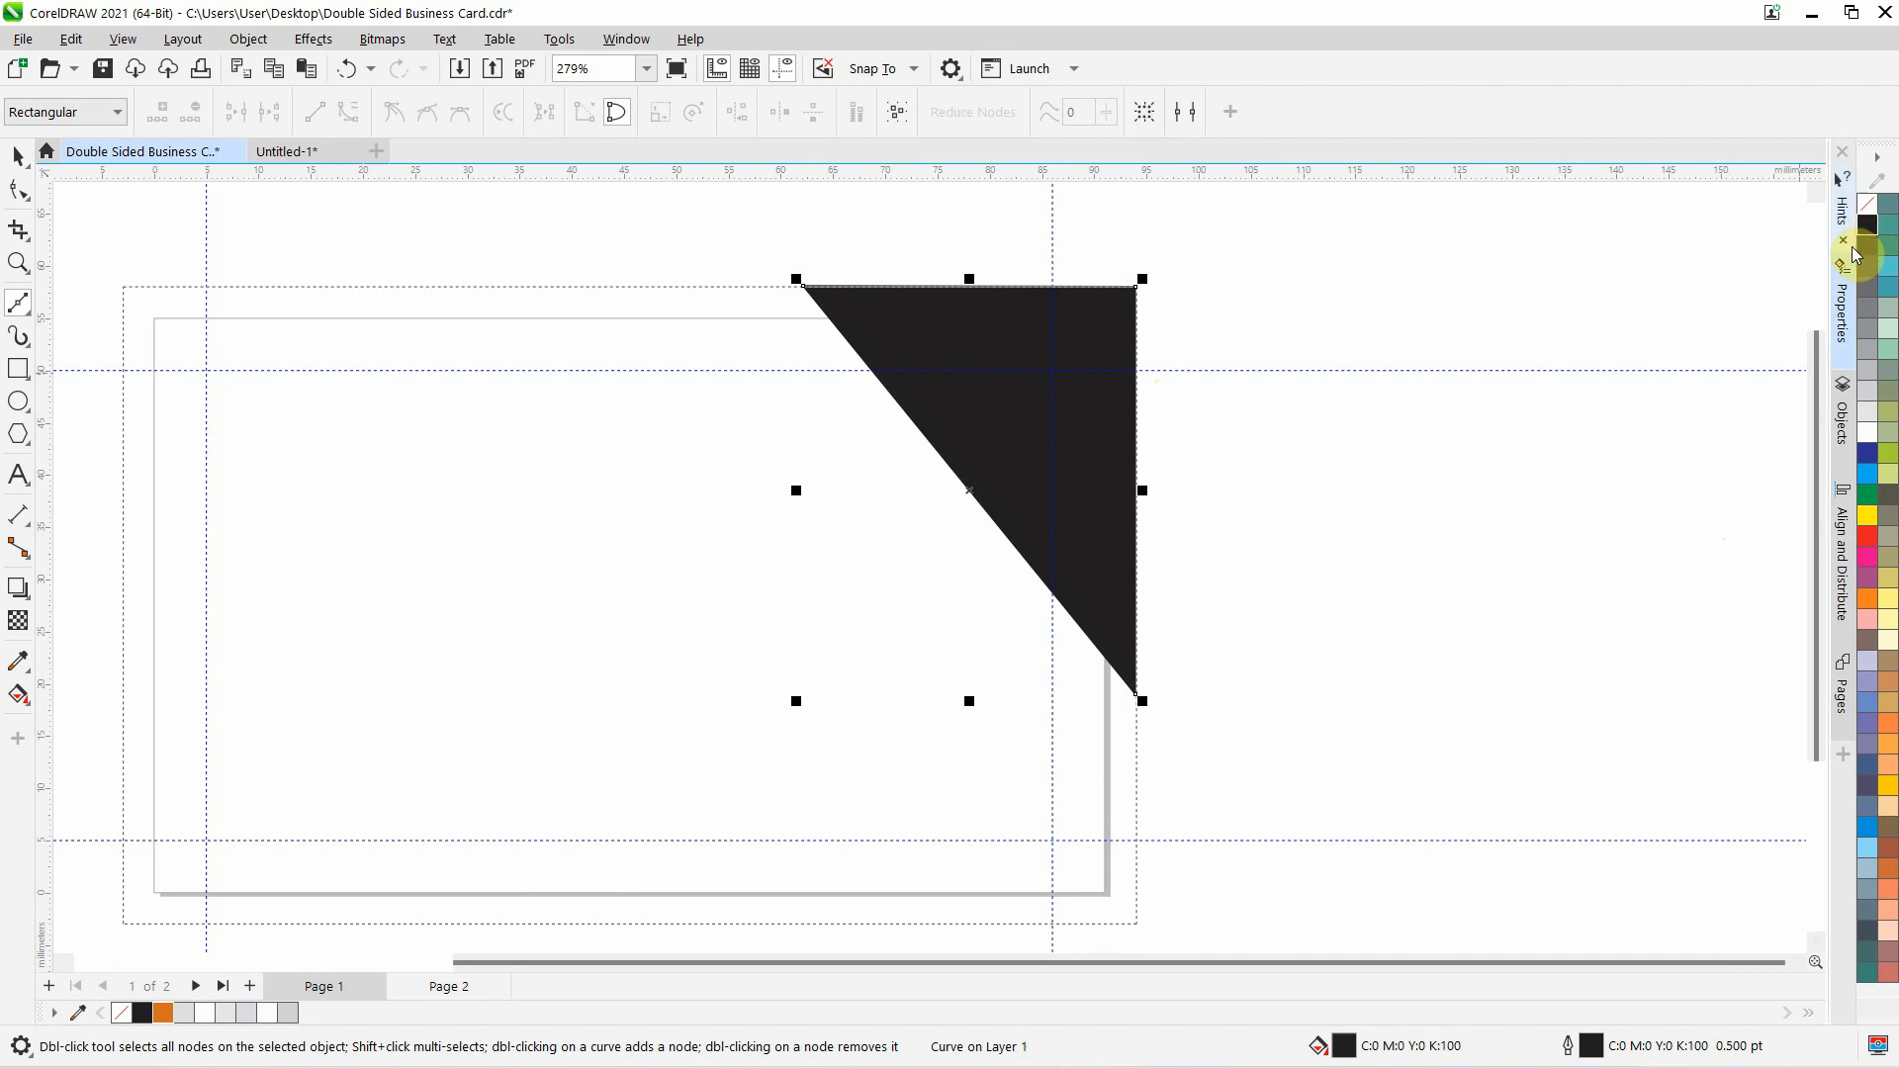
right_click(1869, 214)
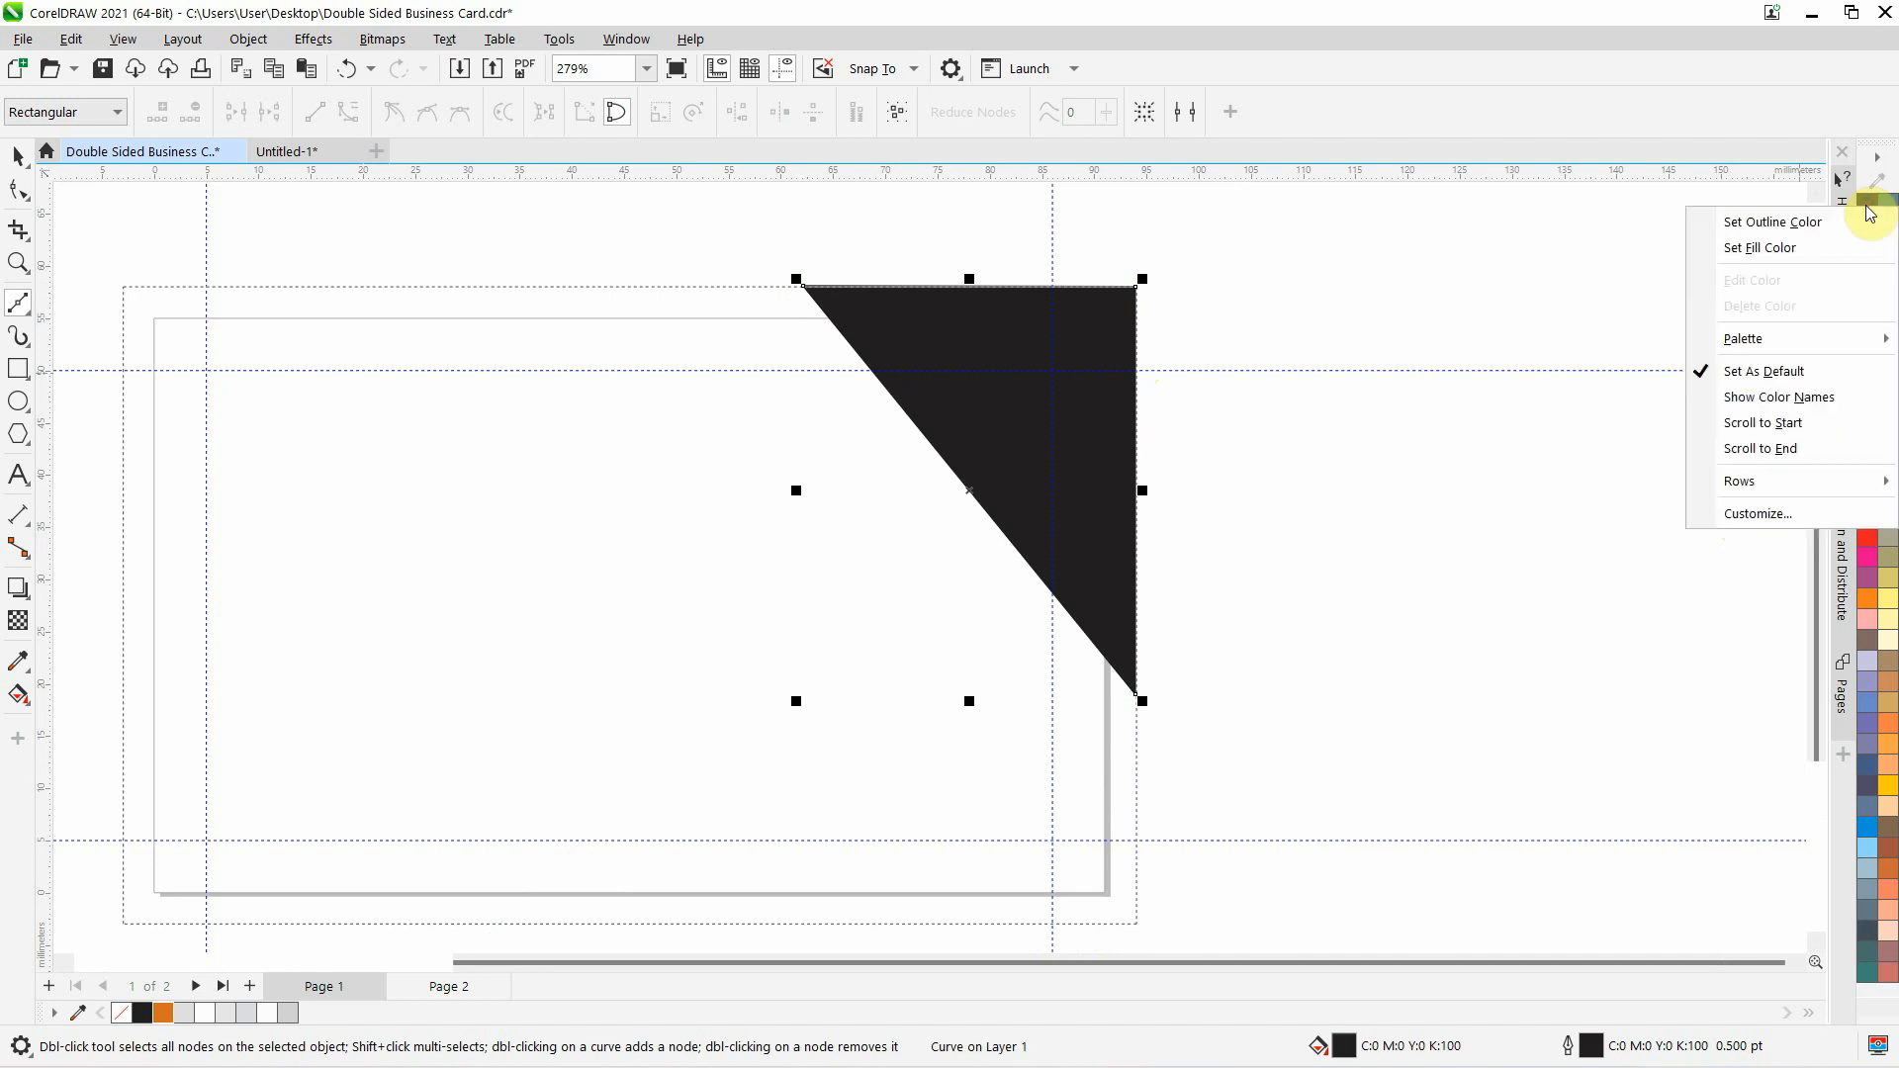
click(1770, 224)
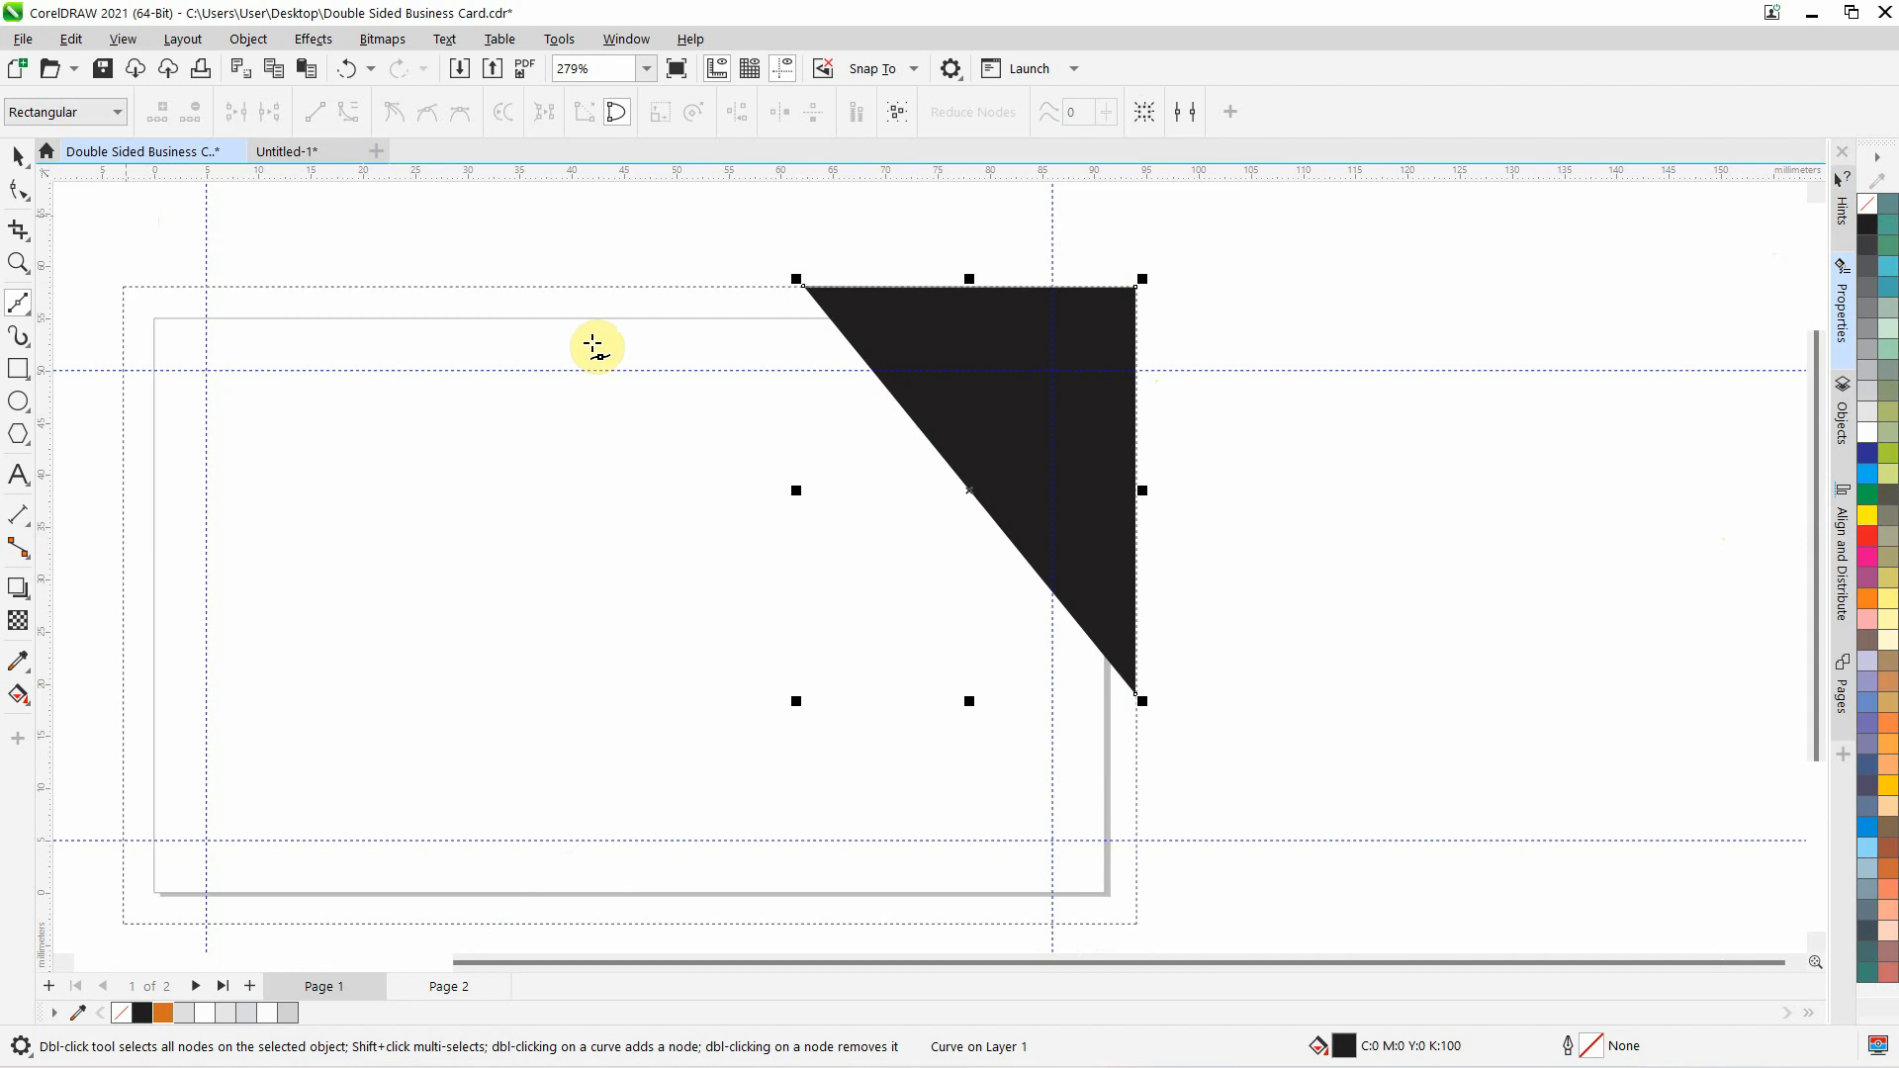
Draw a wider closed Bézier triangle from the same corner, with a diagonal about 73 mm and a vertical side about 24 mm long
click(421, 286)
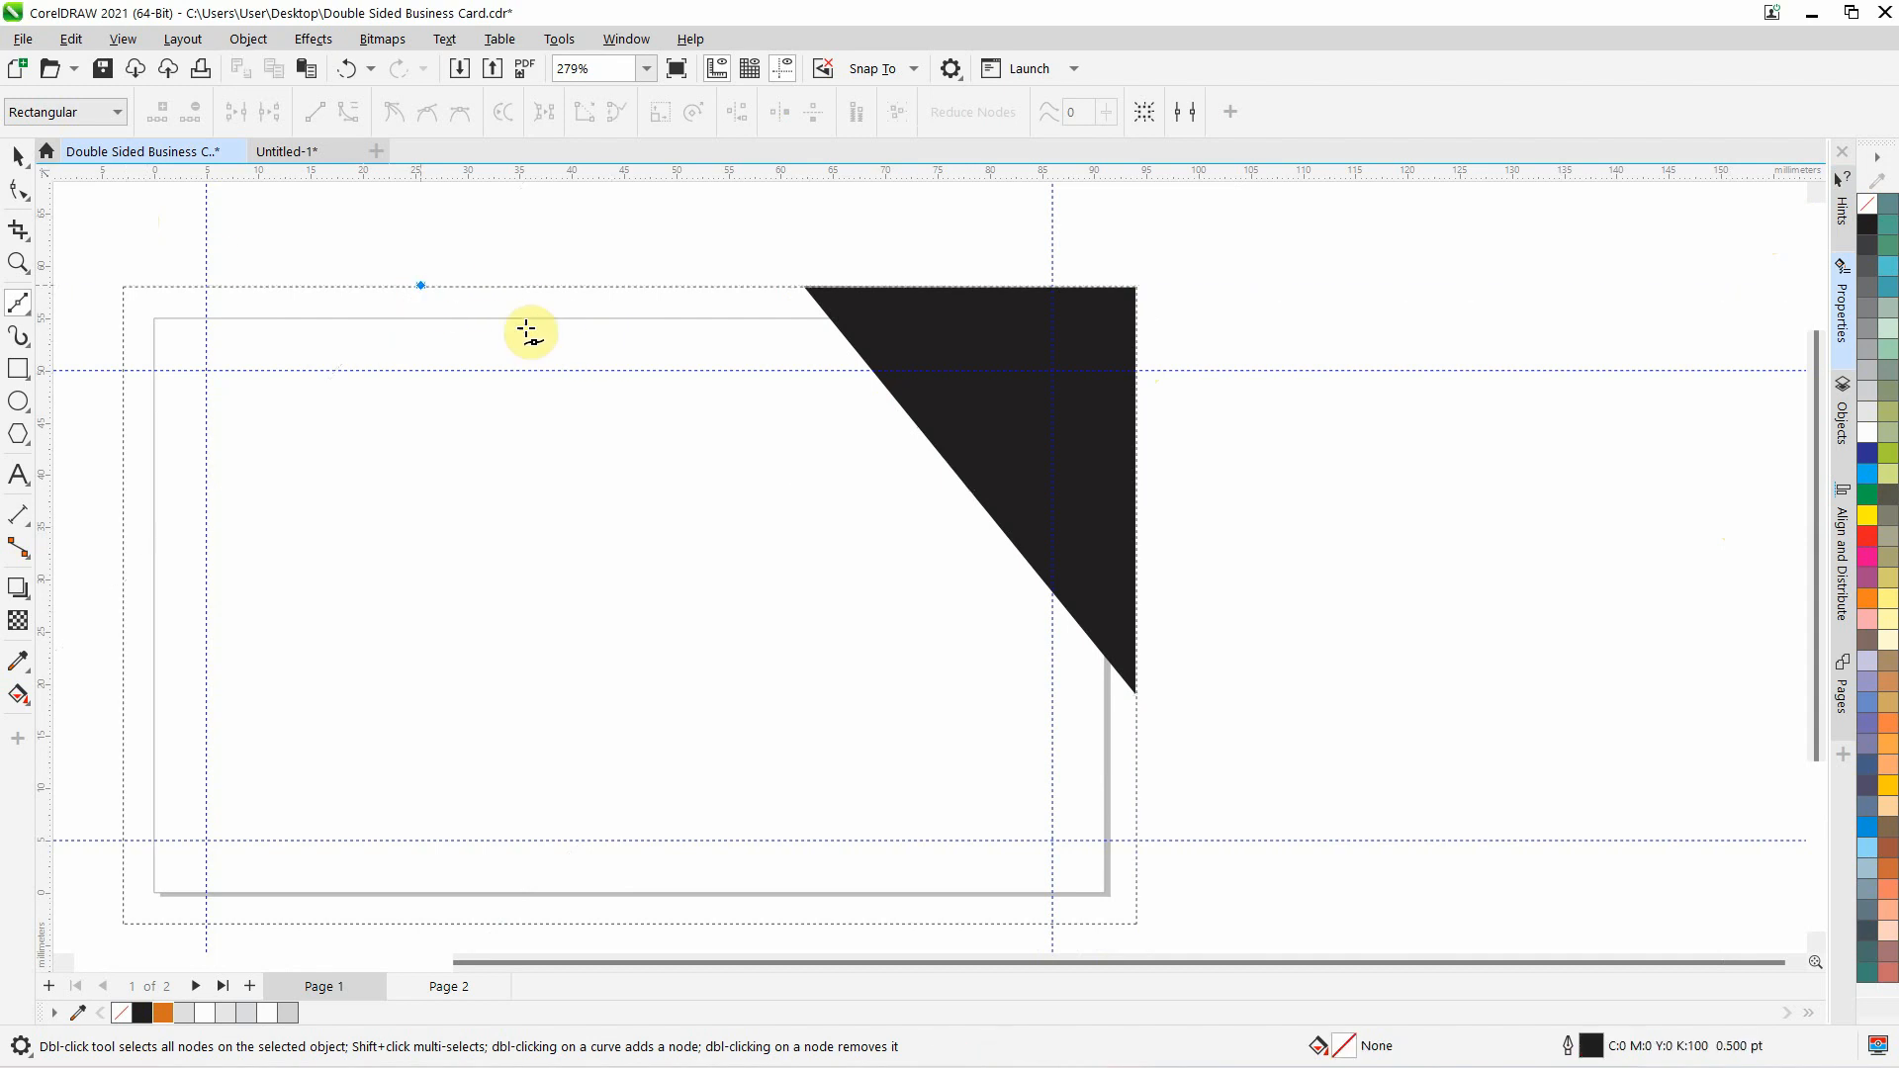
click(1136, 537)
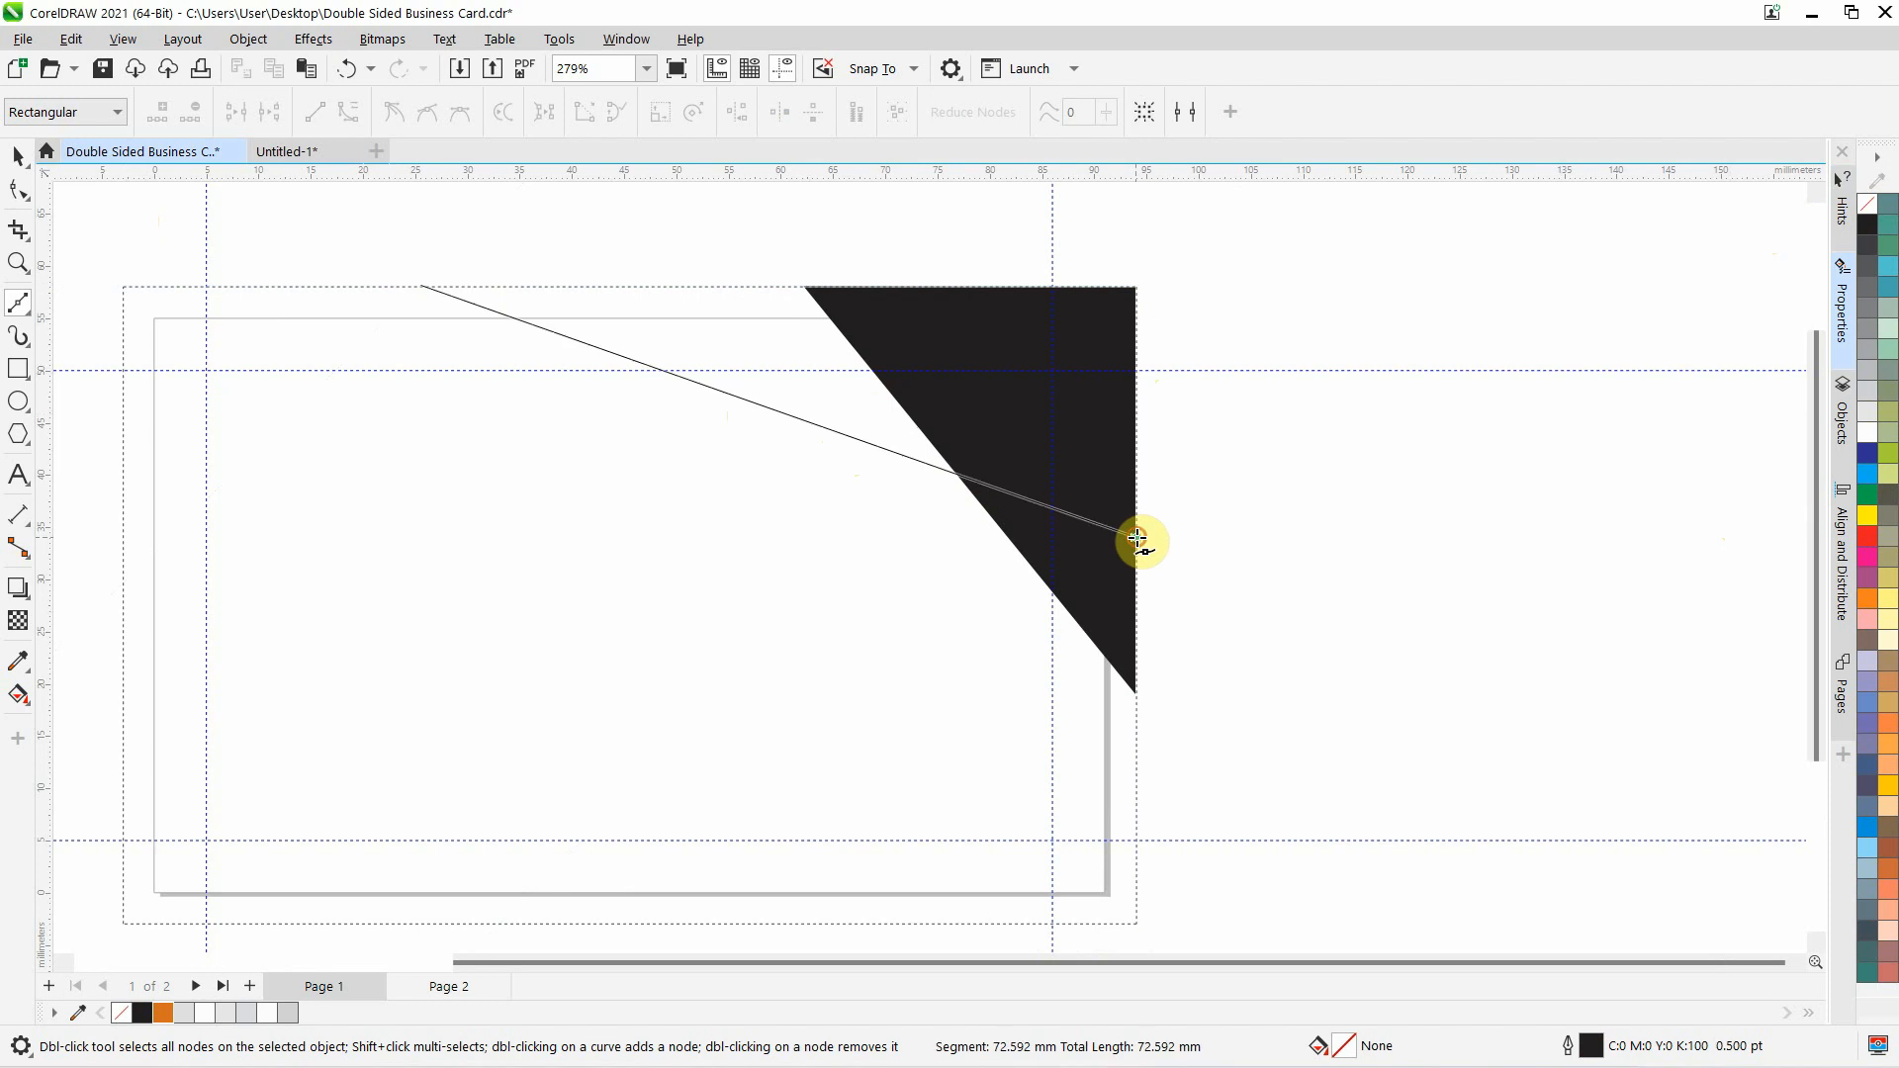
click(1137, 287)
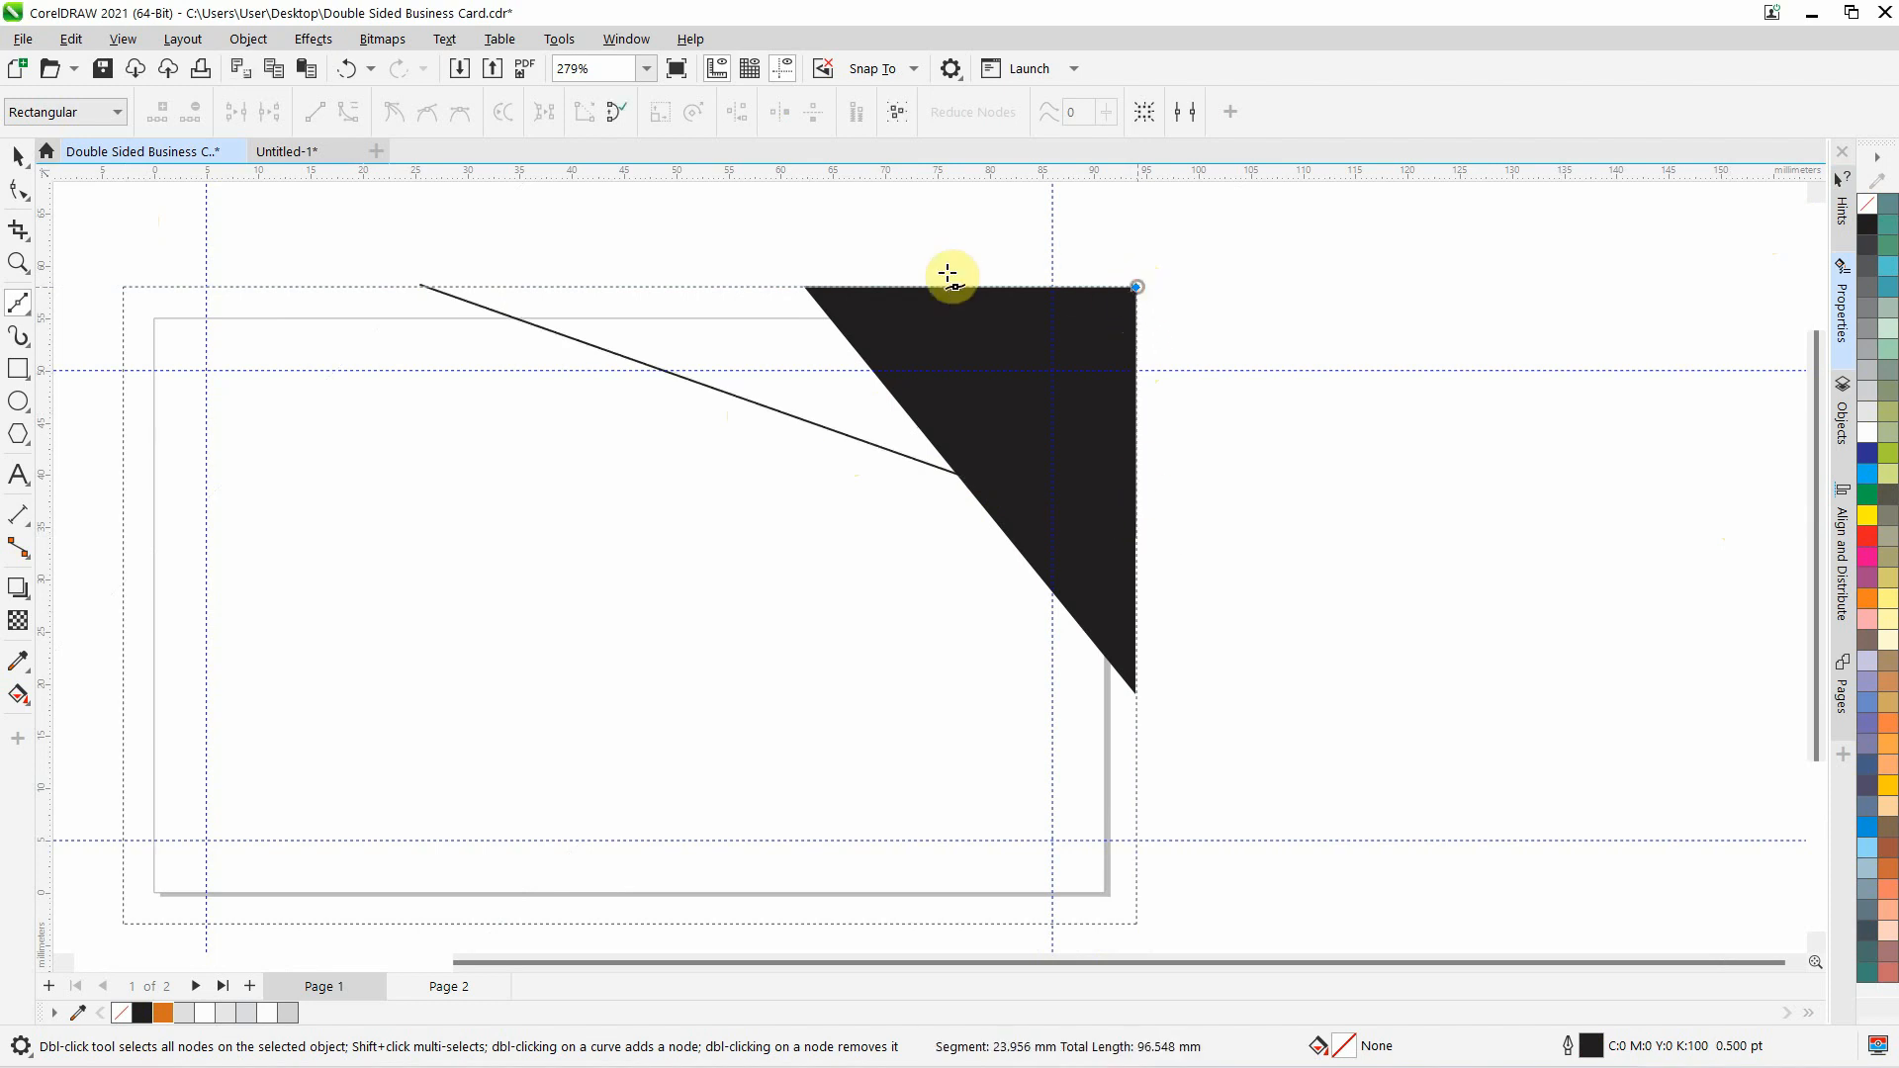
click(423, 286)
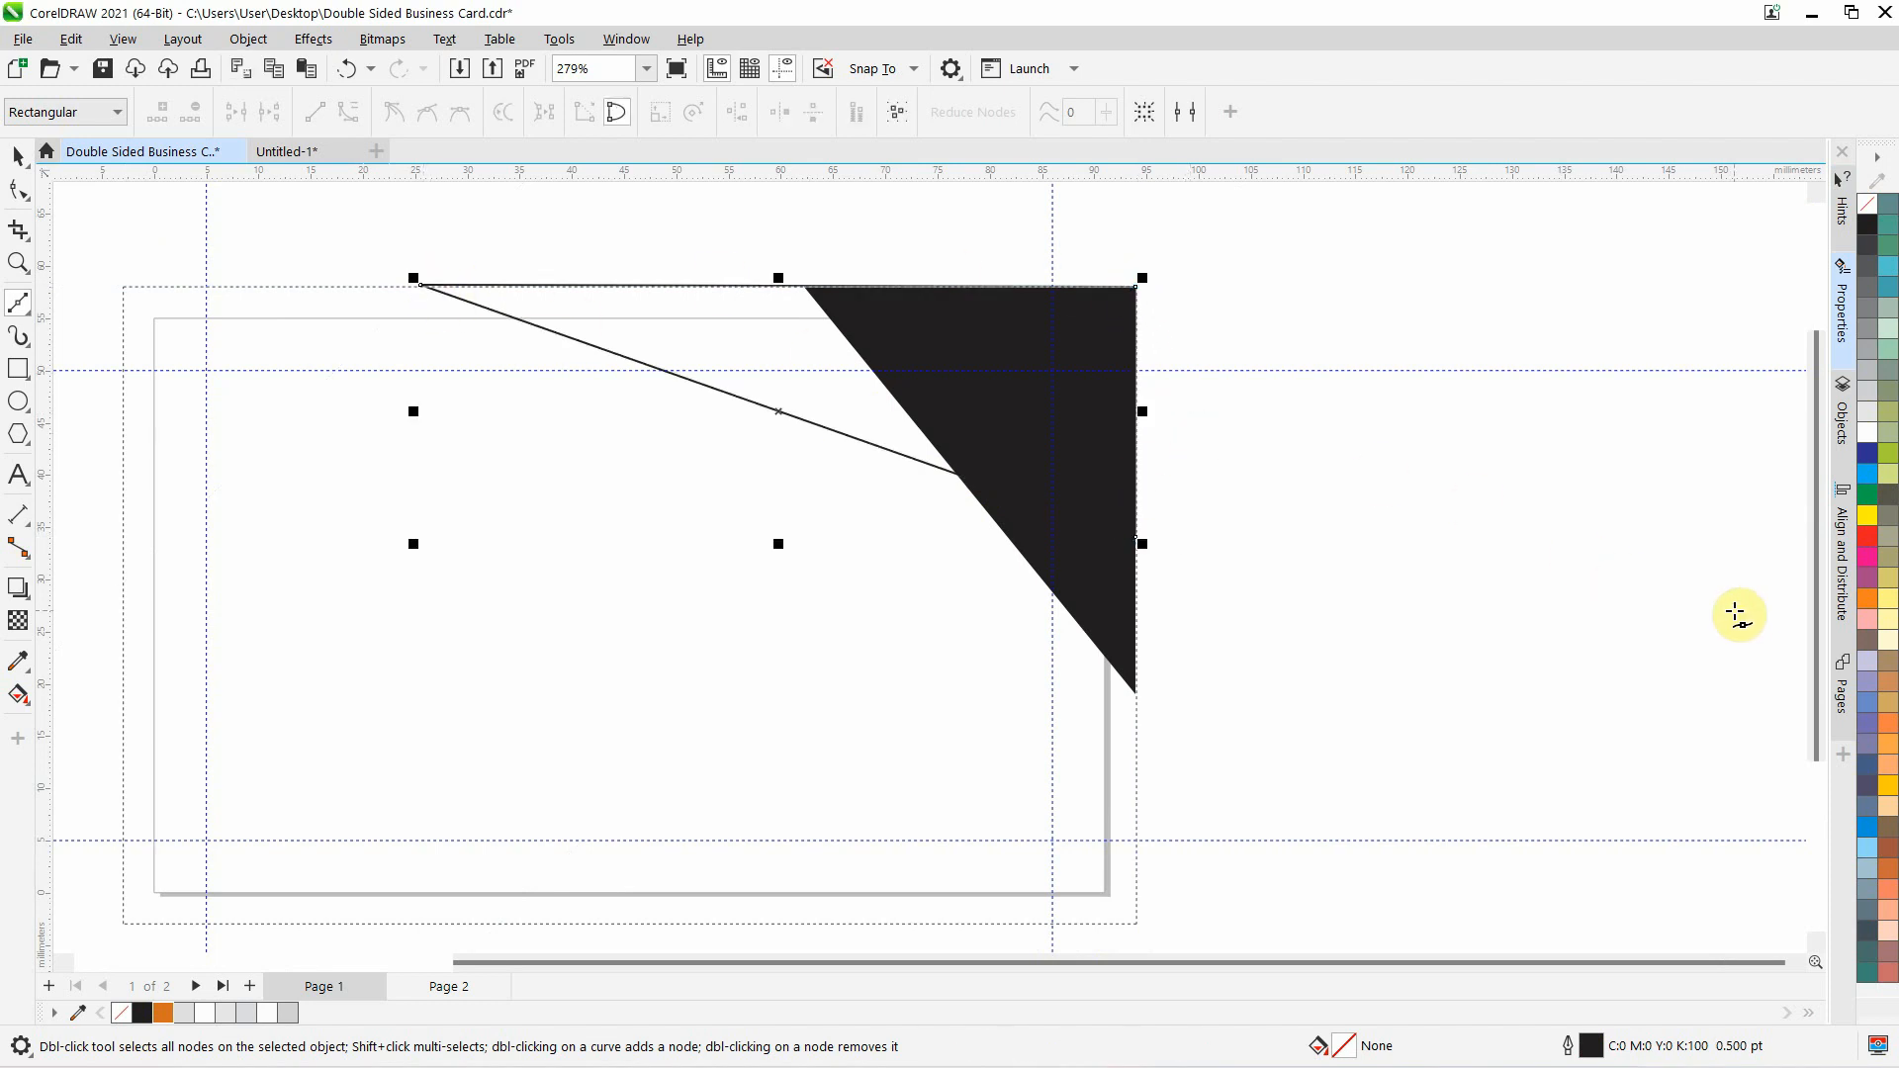
Fill the wide triangle with orange (C0 M60 Y100 K0) and remove its outline
key(ctrl+z)
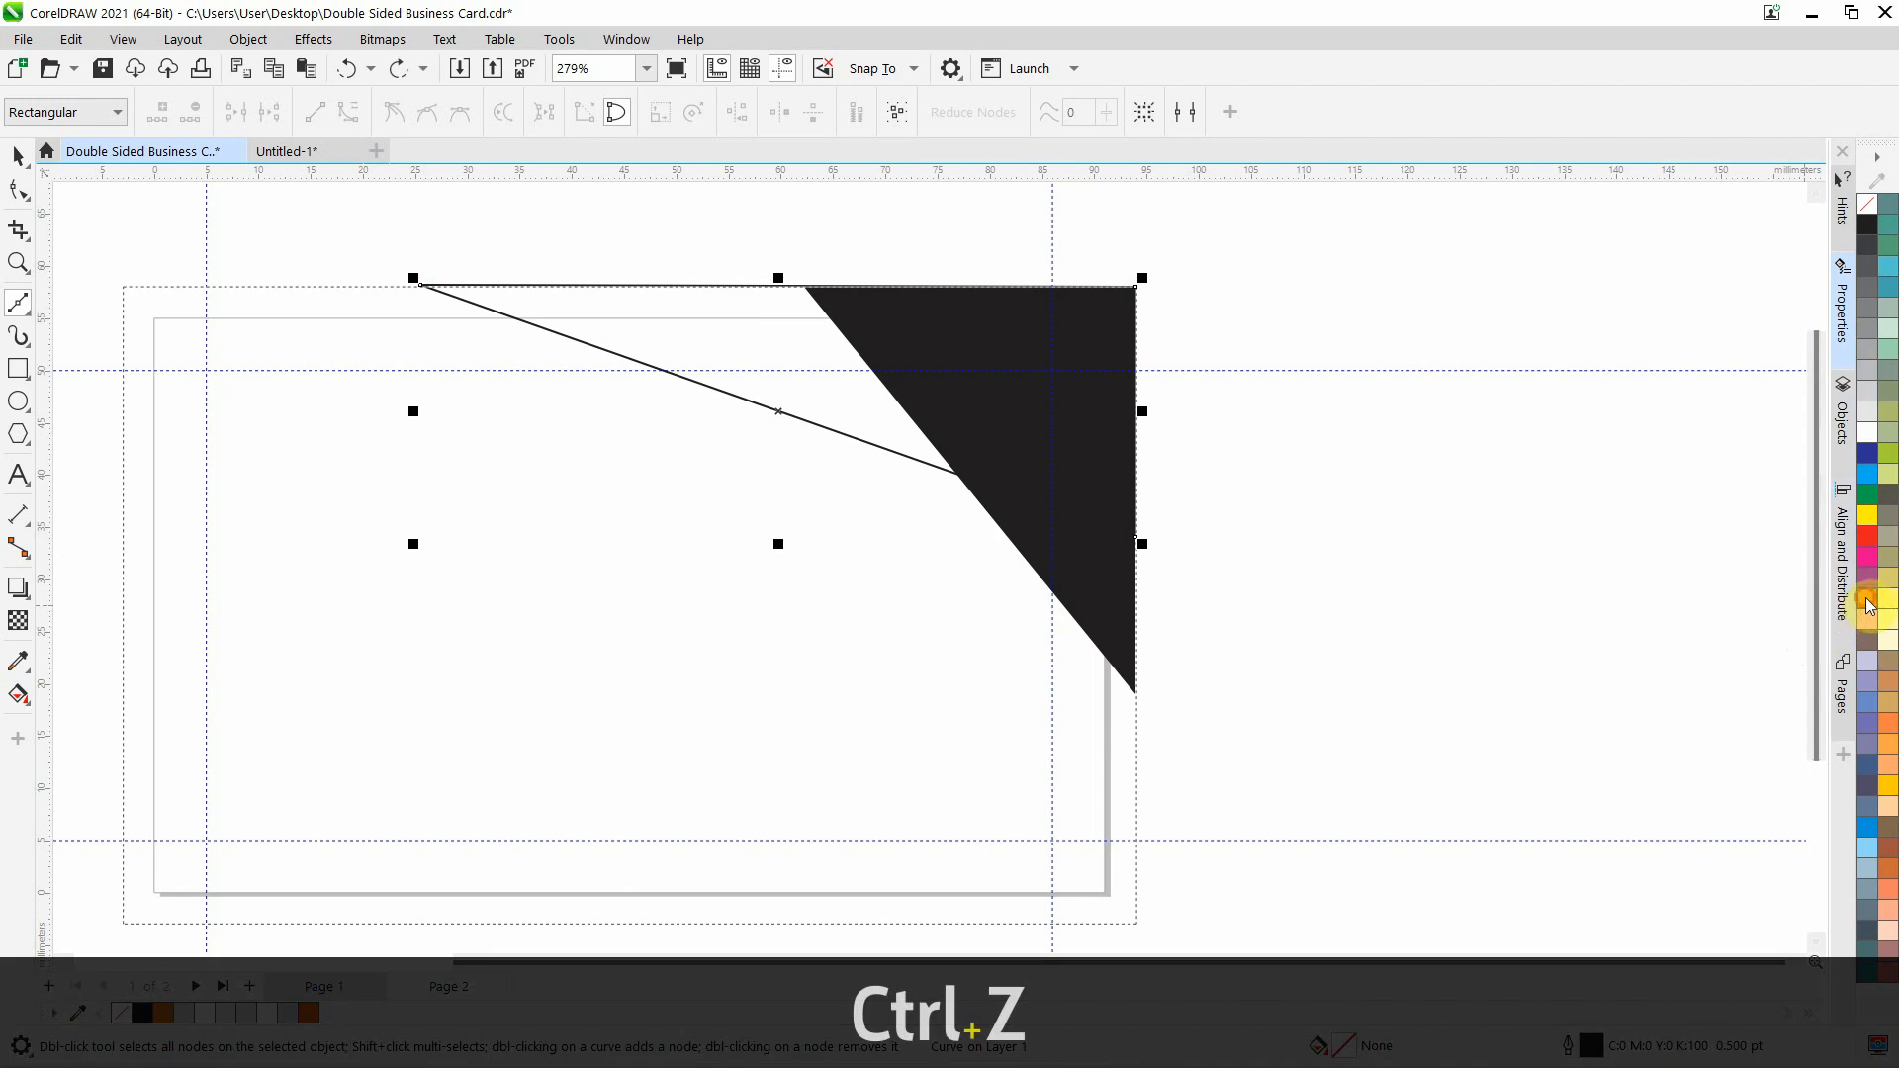
click(1868, 602)
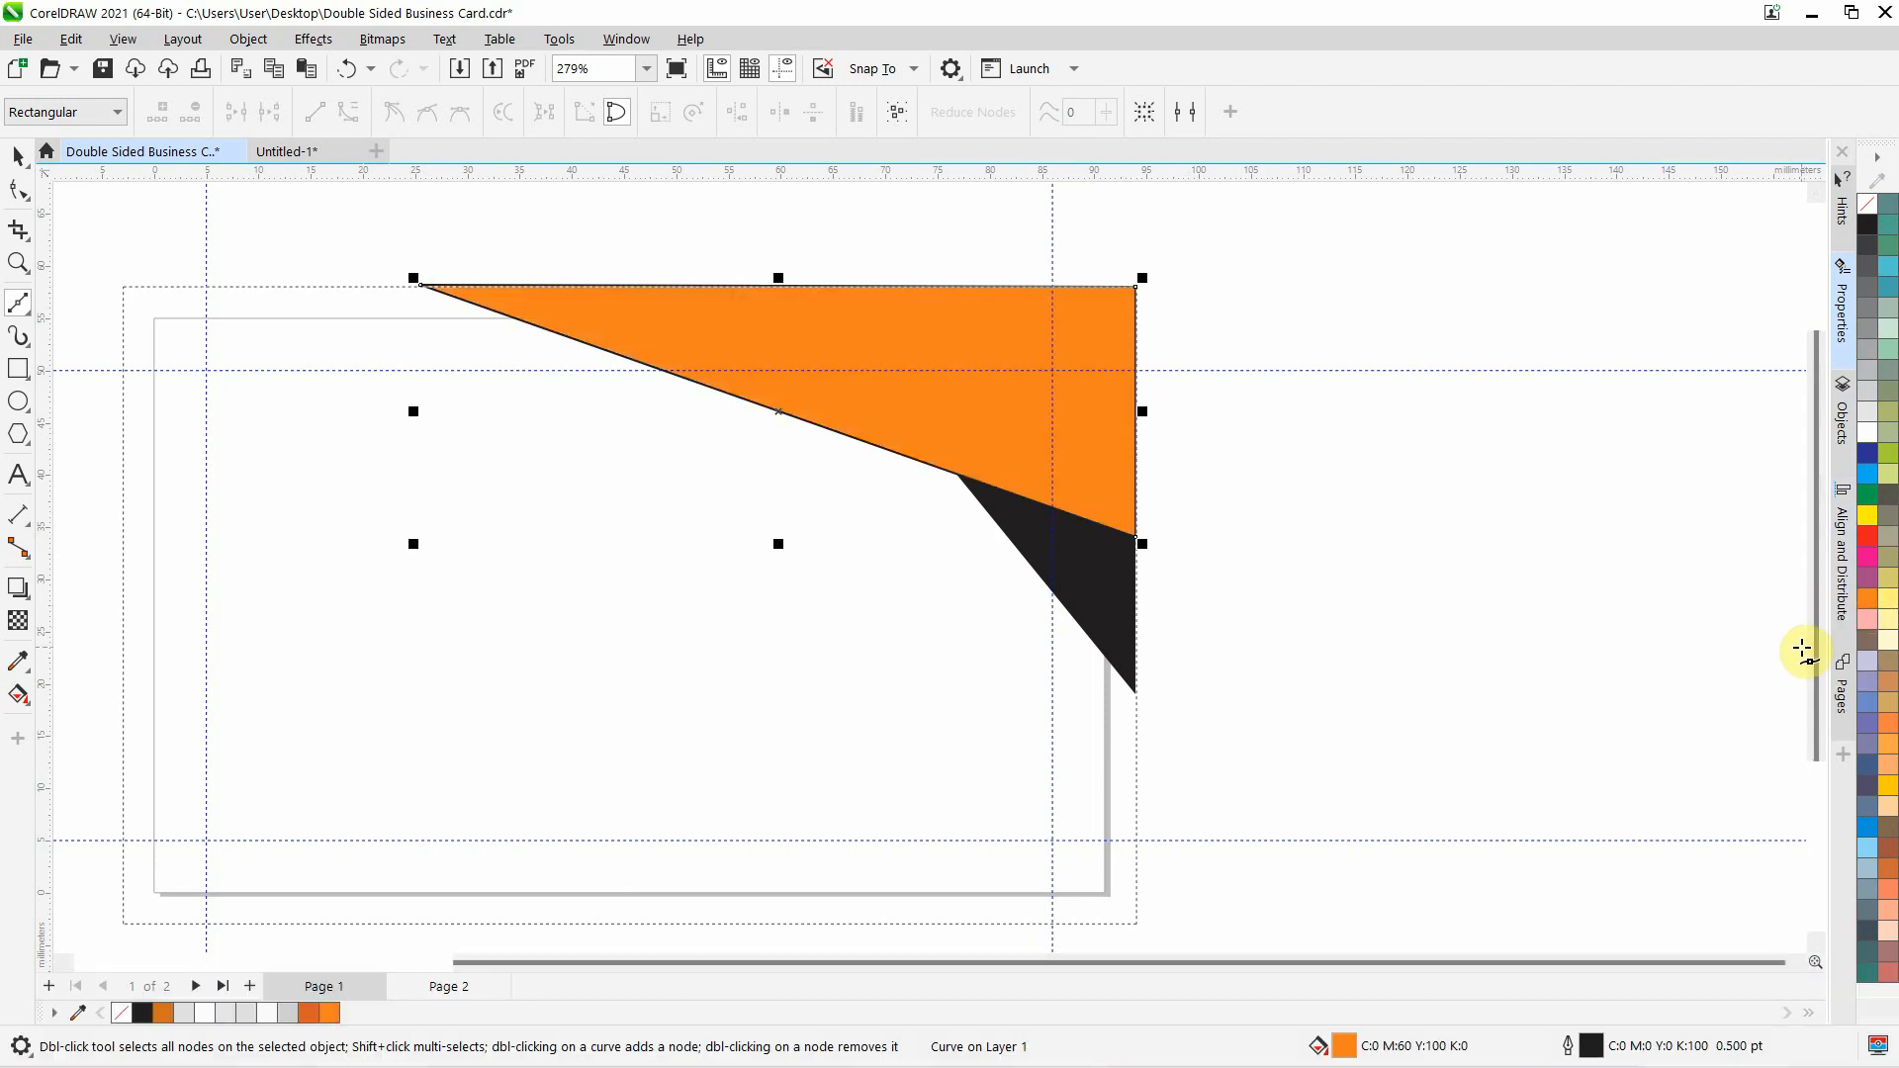
right_click(1868, 215)
click(1793, 226)
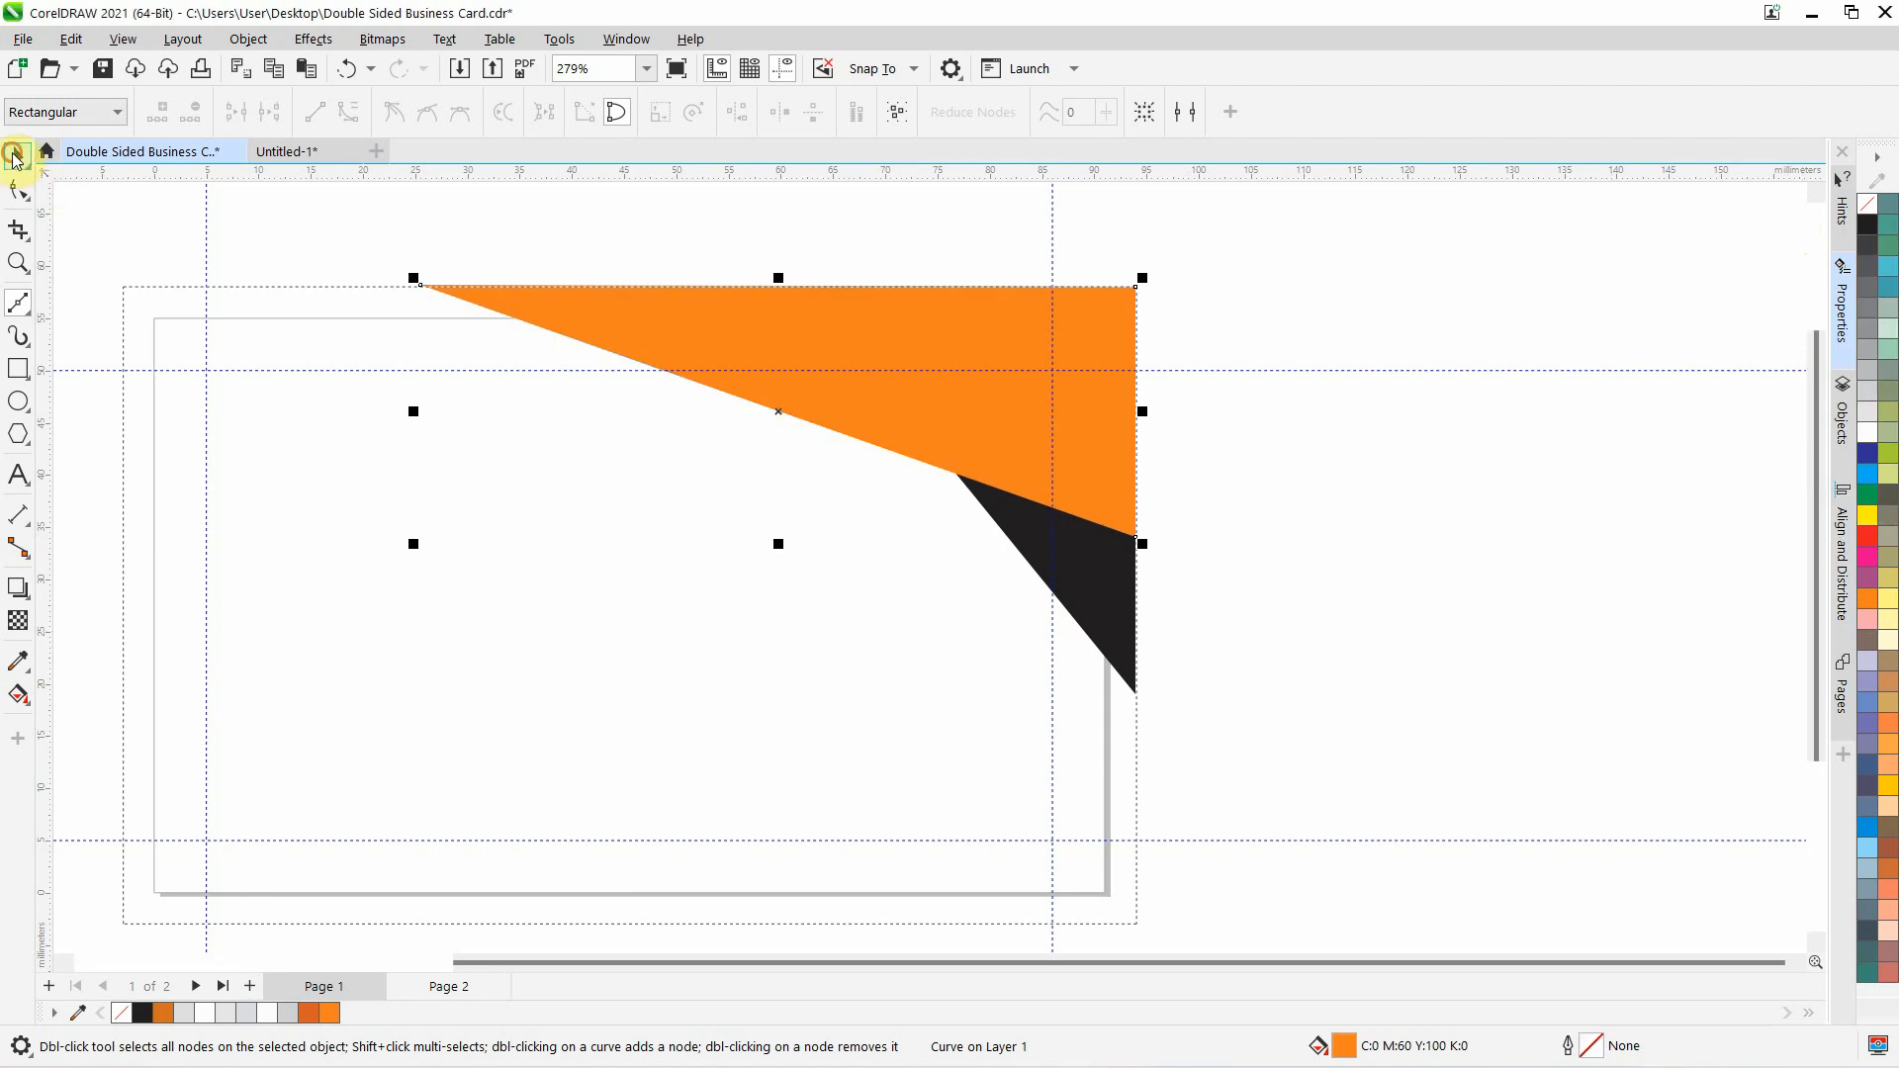
Send the orange triangle to the back of the layer, behind the black triangle, and deselect it
click(15, 156)
click(1231, 289)
click(902, 321)
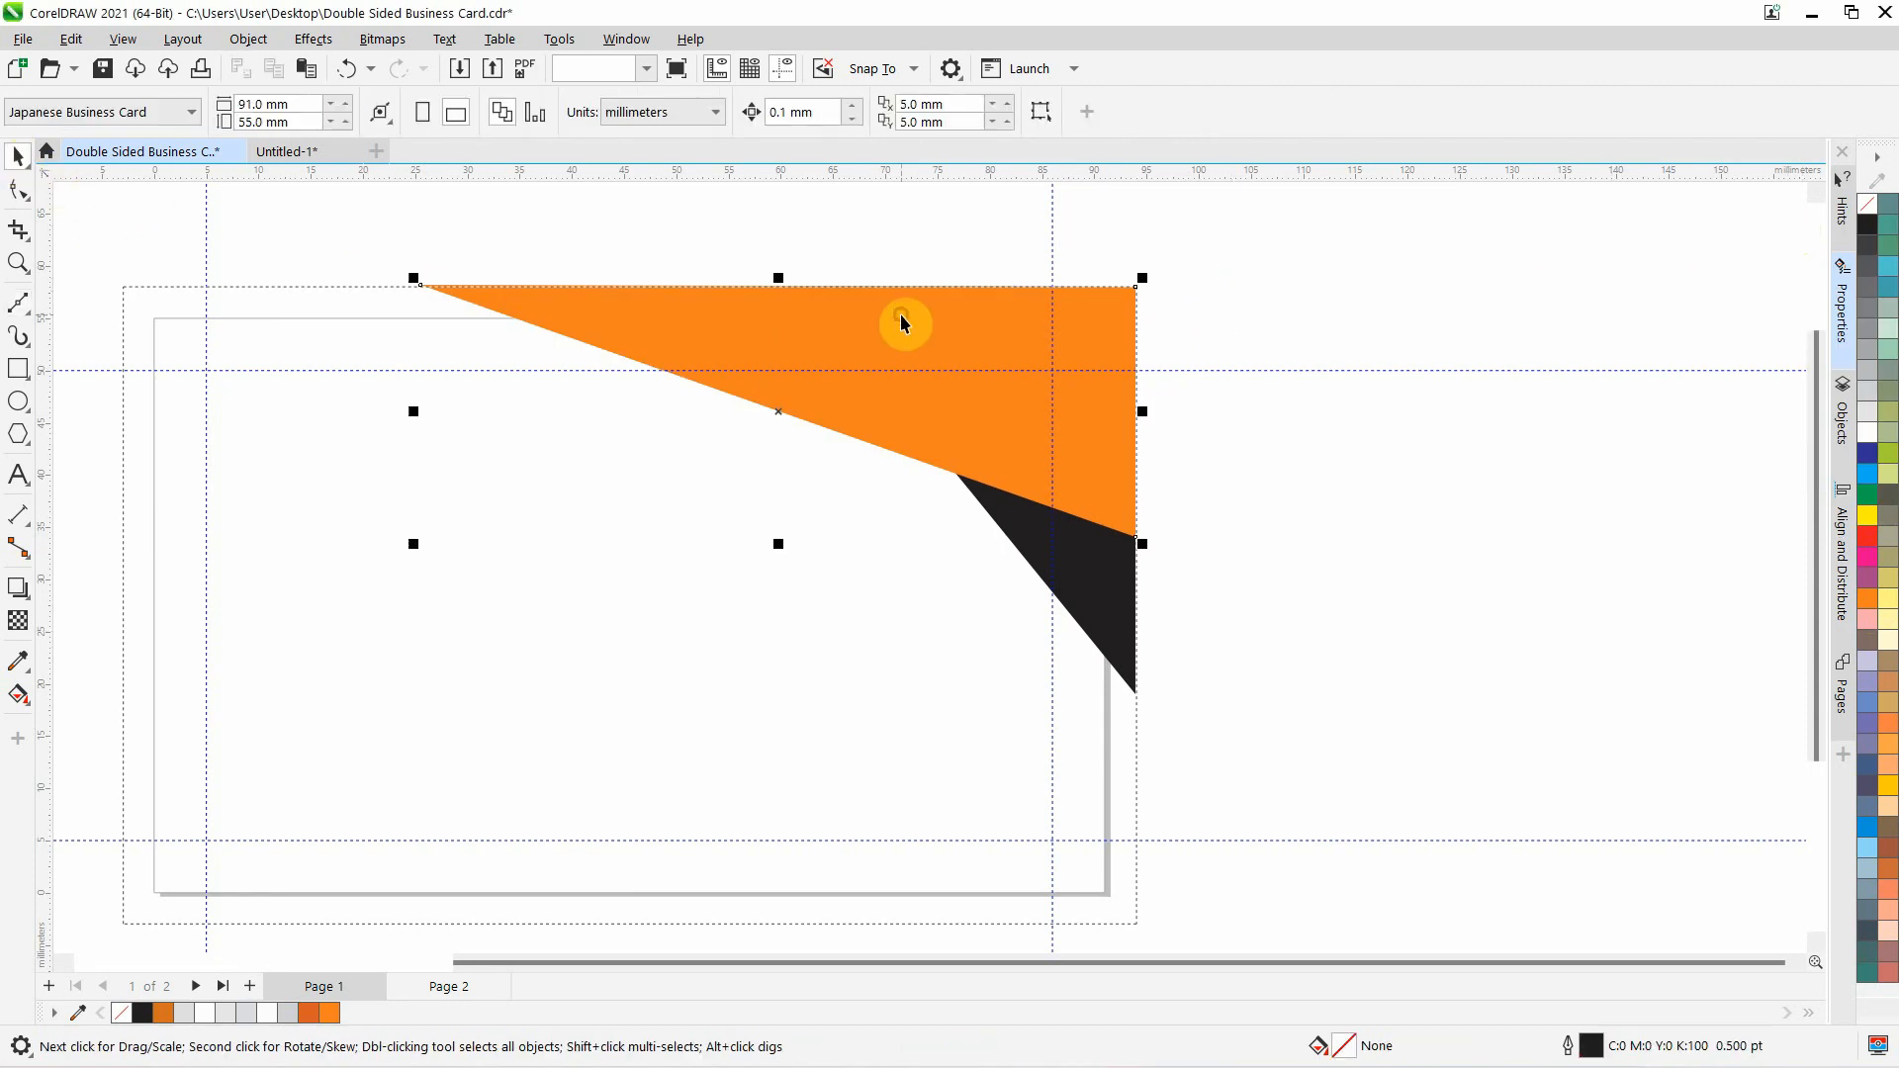
key(ctrl+z)
right_click(778, 331)
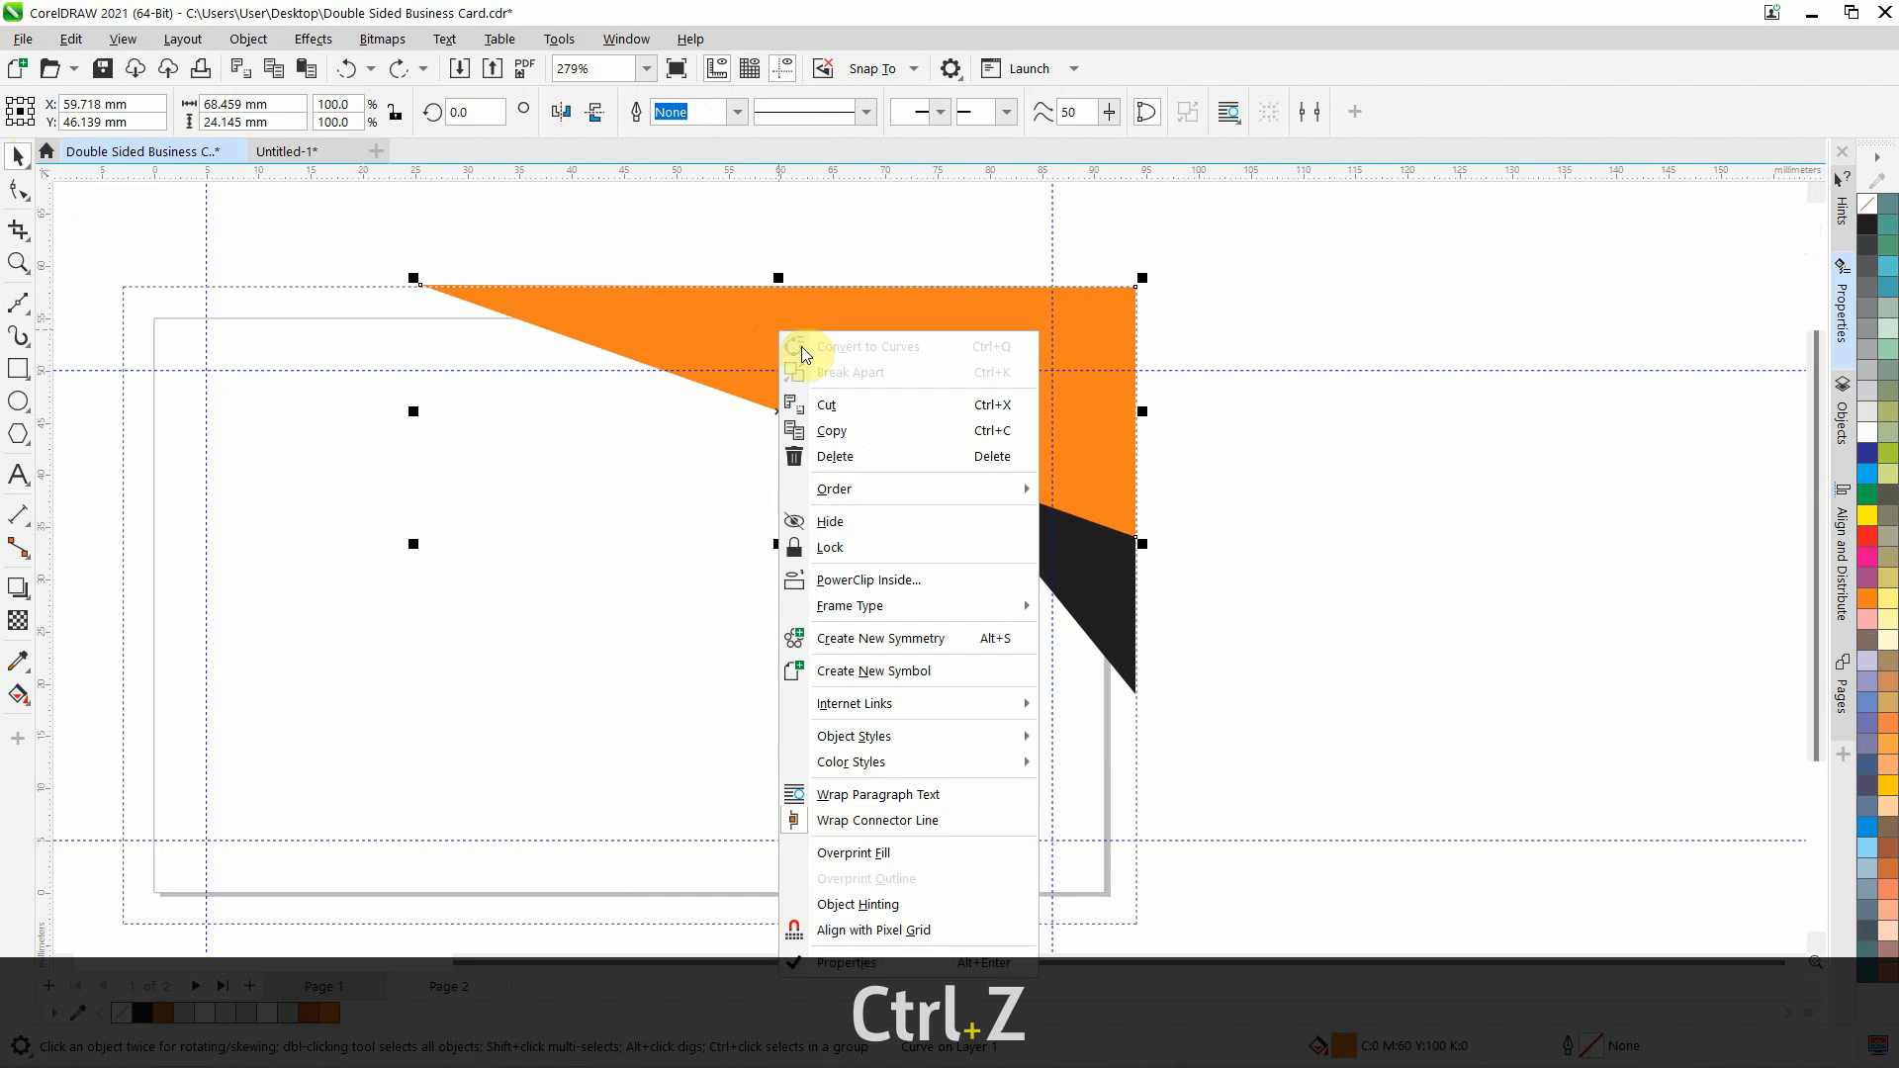
mouse_move(935, 484)
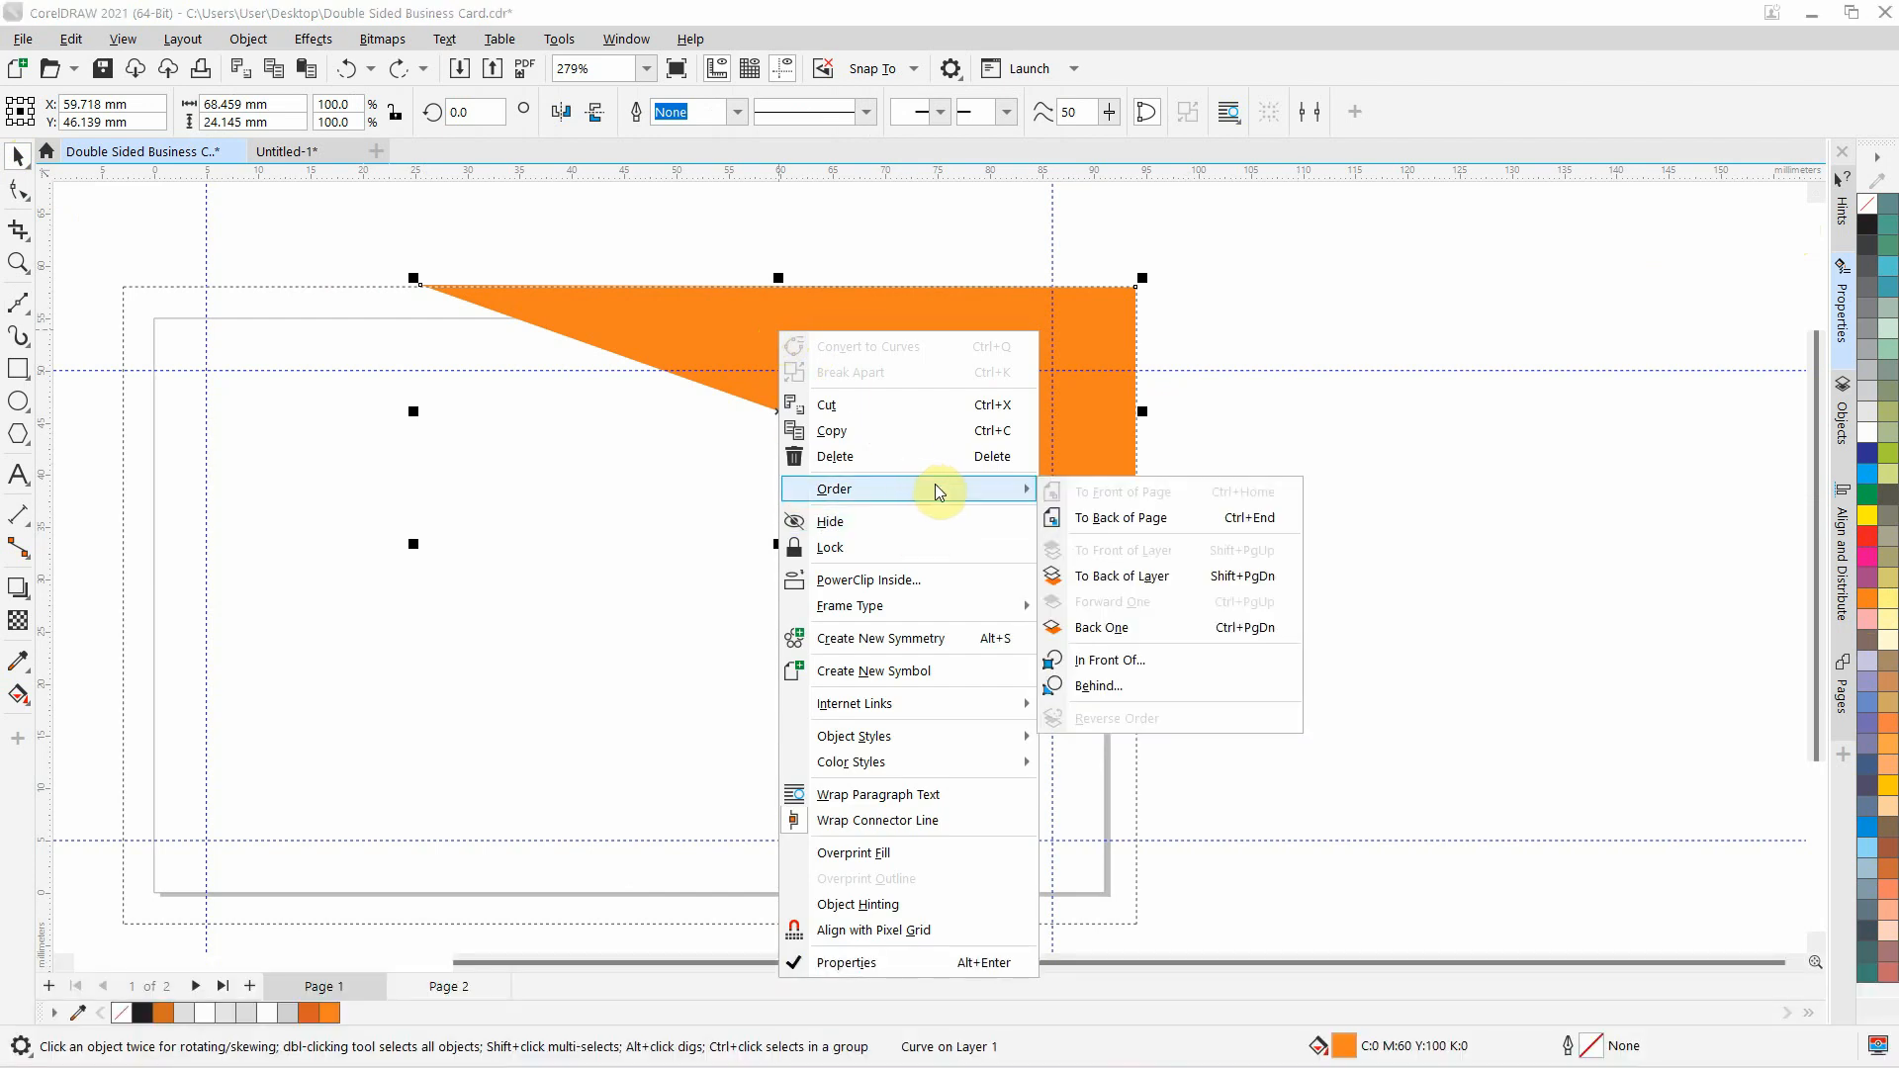
click(1177, 576)
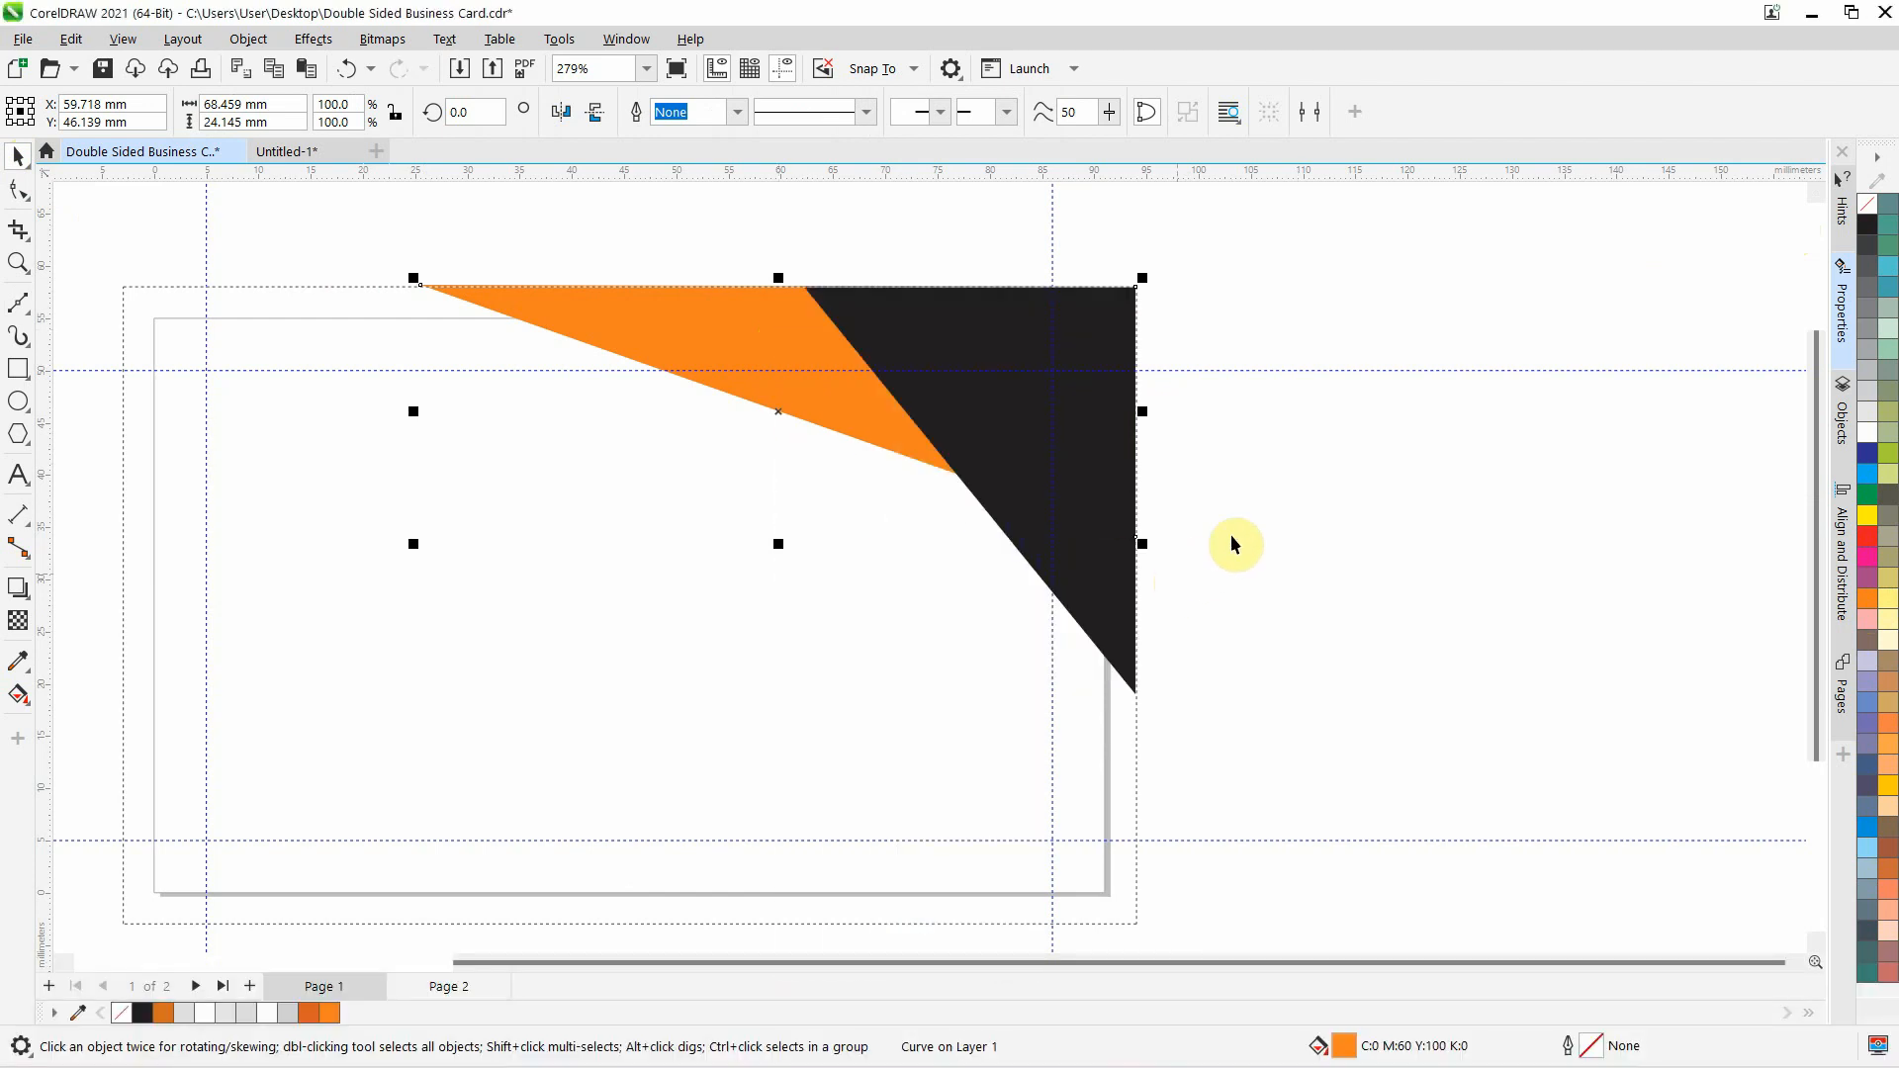
click(1307, 487)
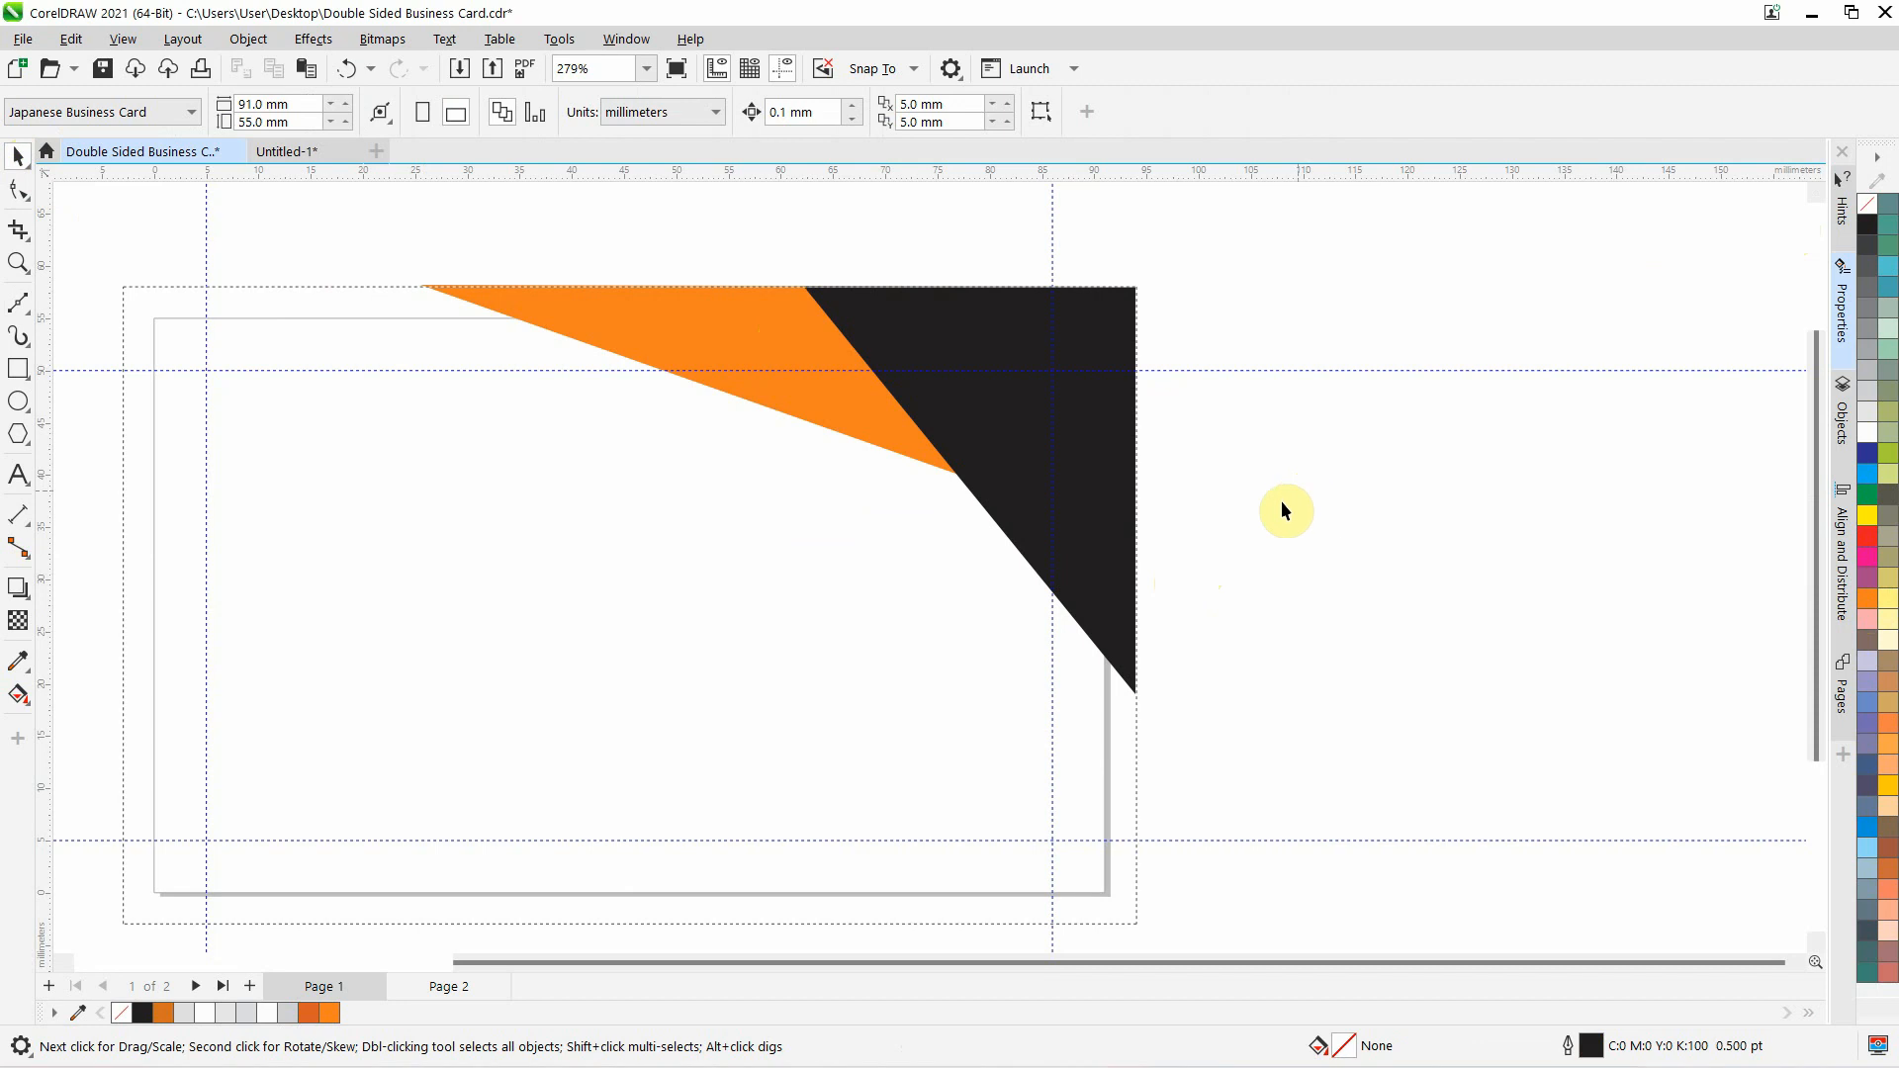
Stretch the black triangle's lower corner node down along the bleed edge to just above the lower safe-zone guideline
click(1094, 582)
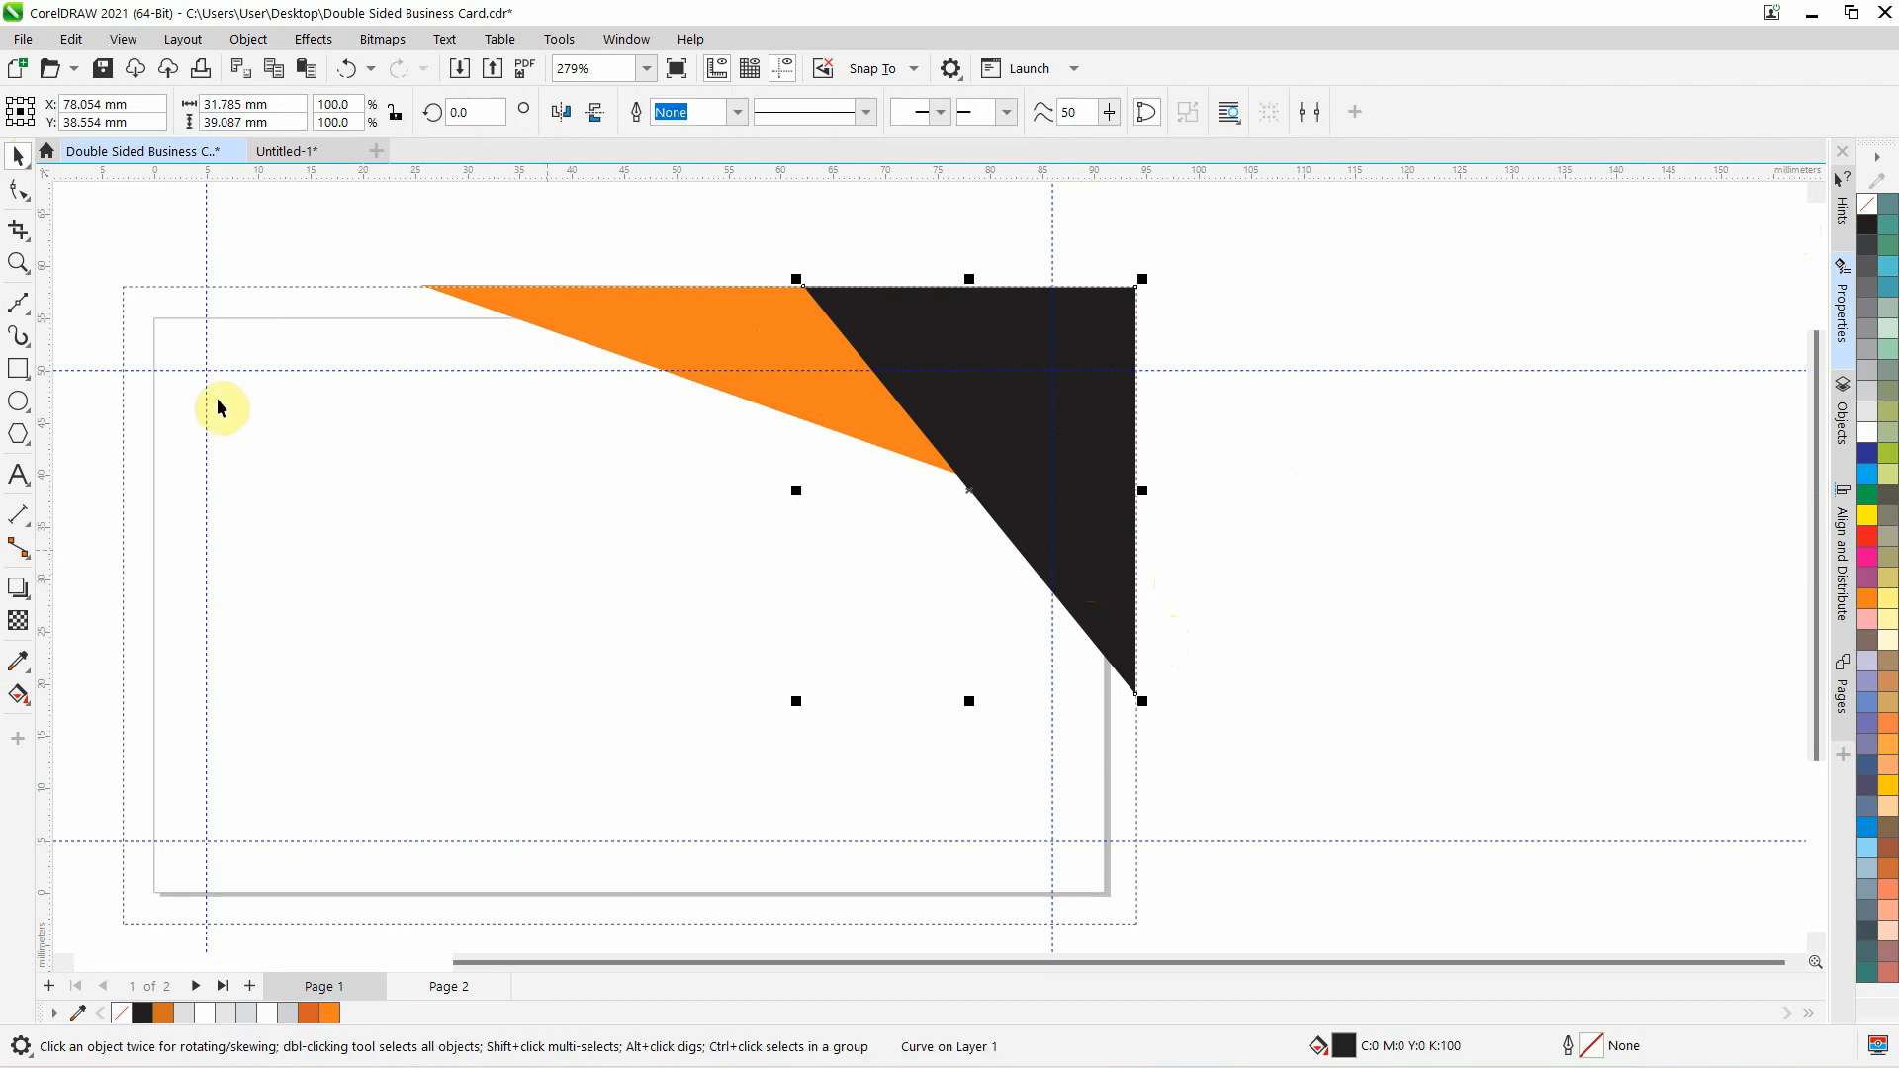
click(18, 190)
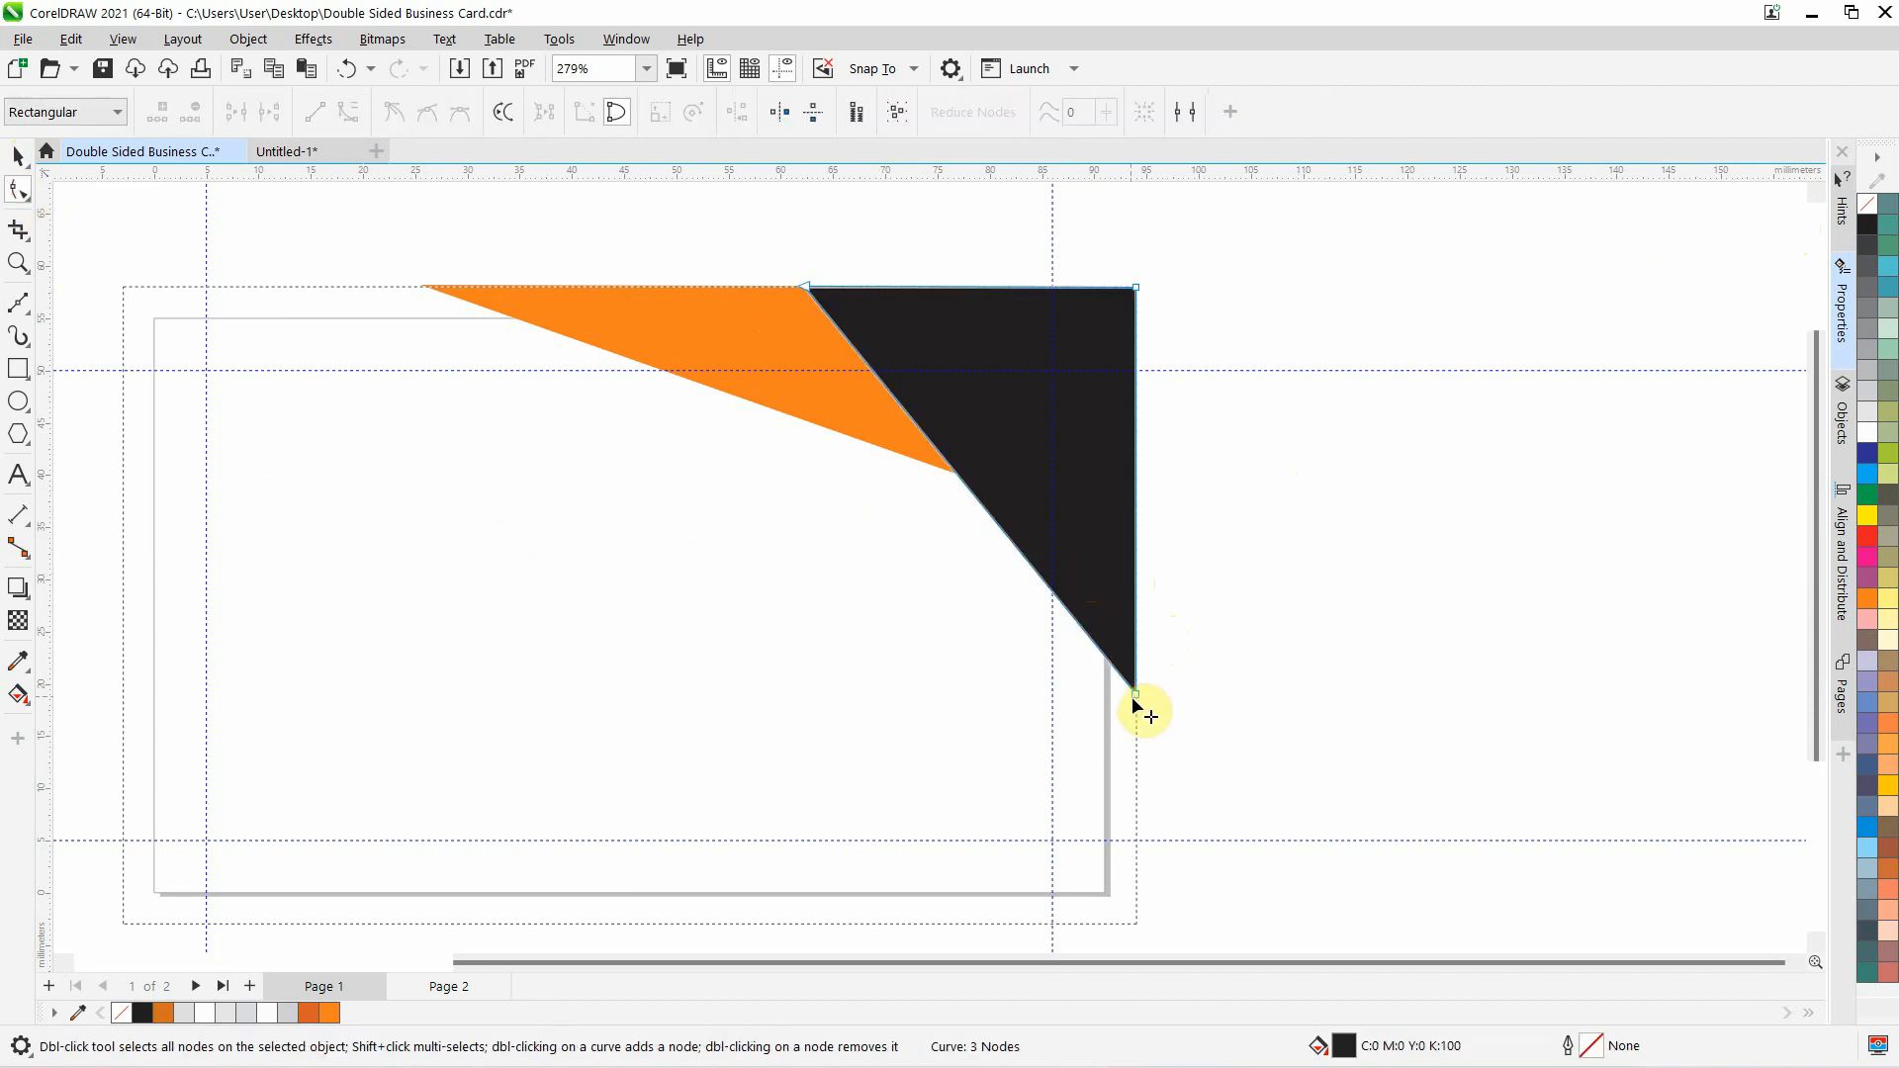
click(1136, 693)
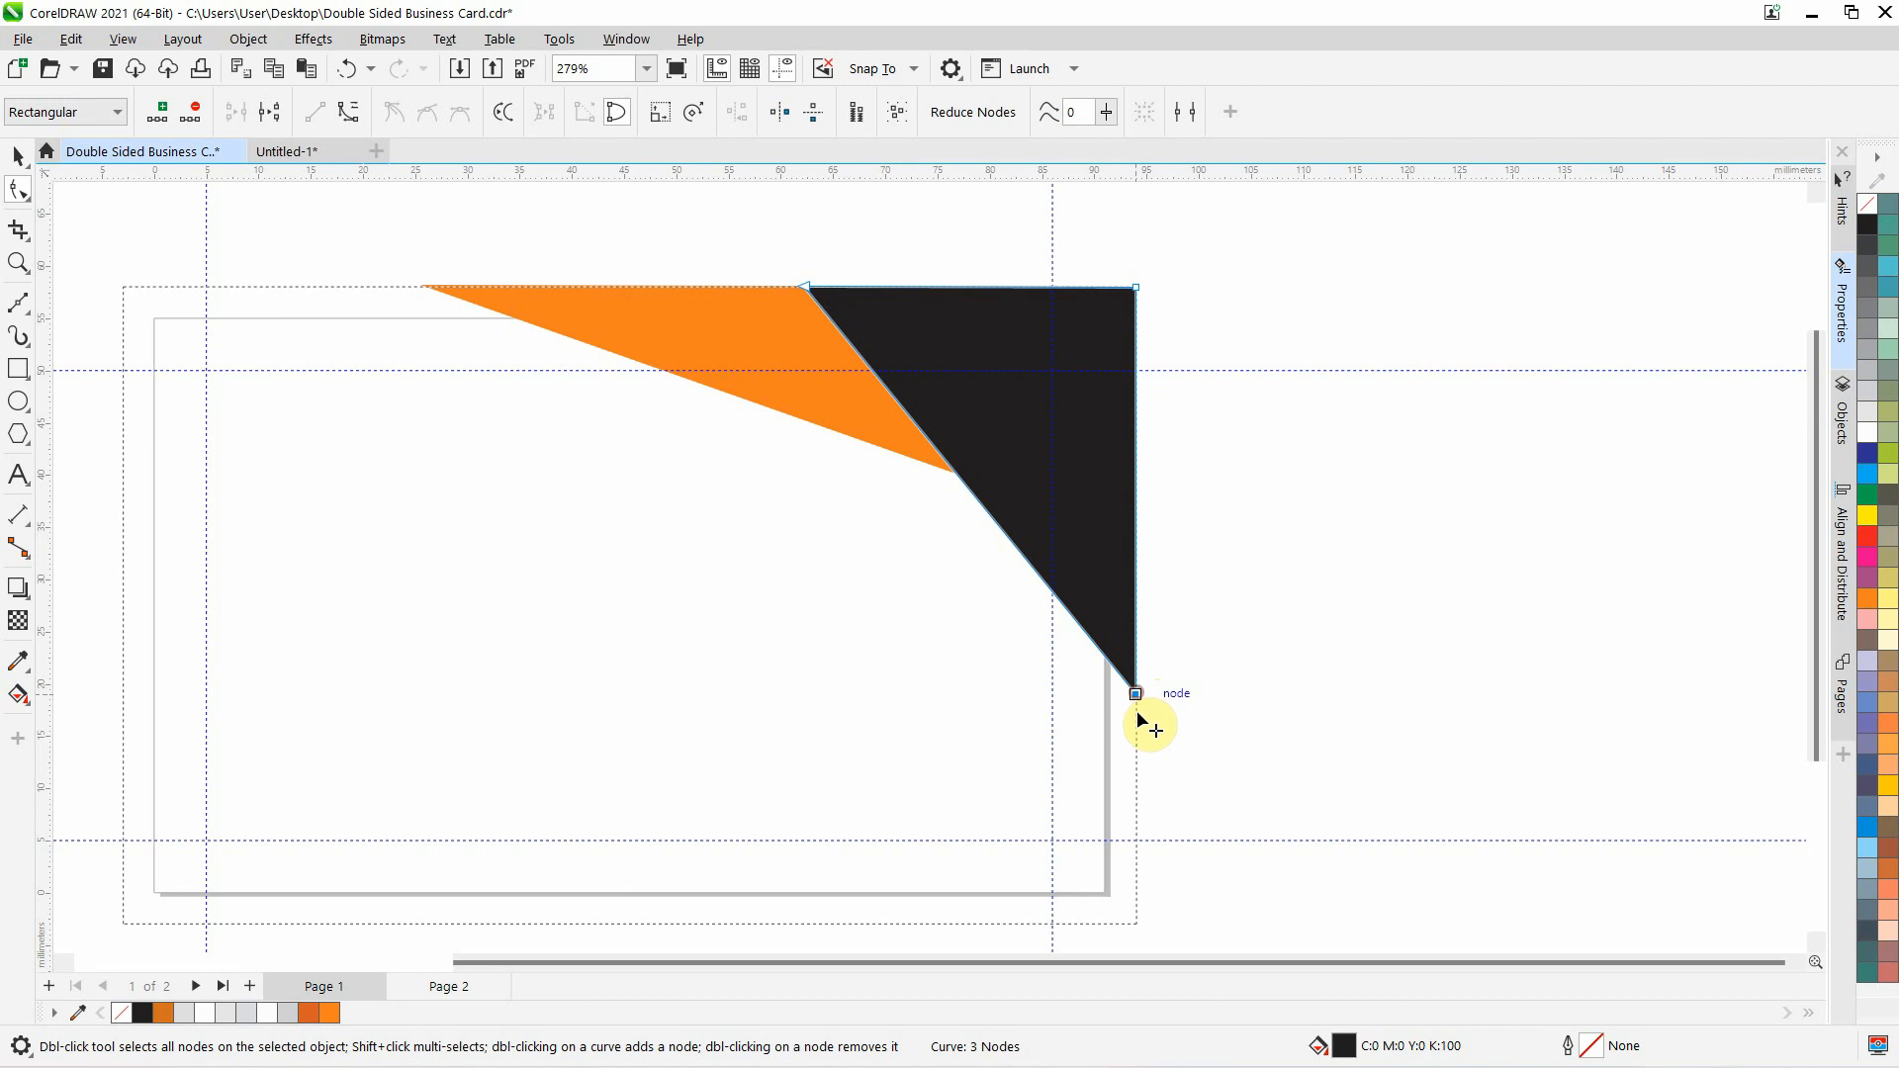
drag(1137, 694, 1138, 793)
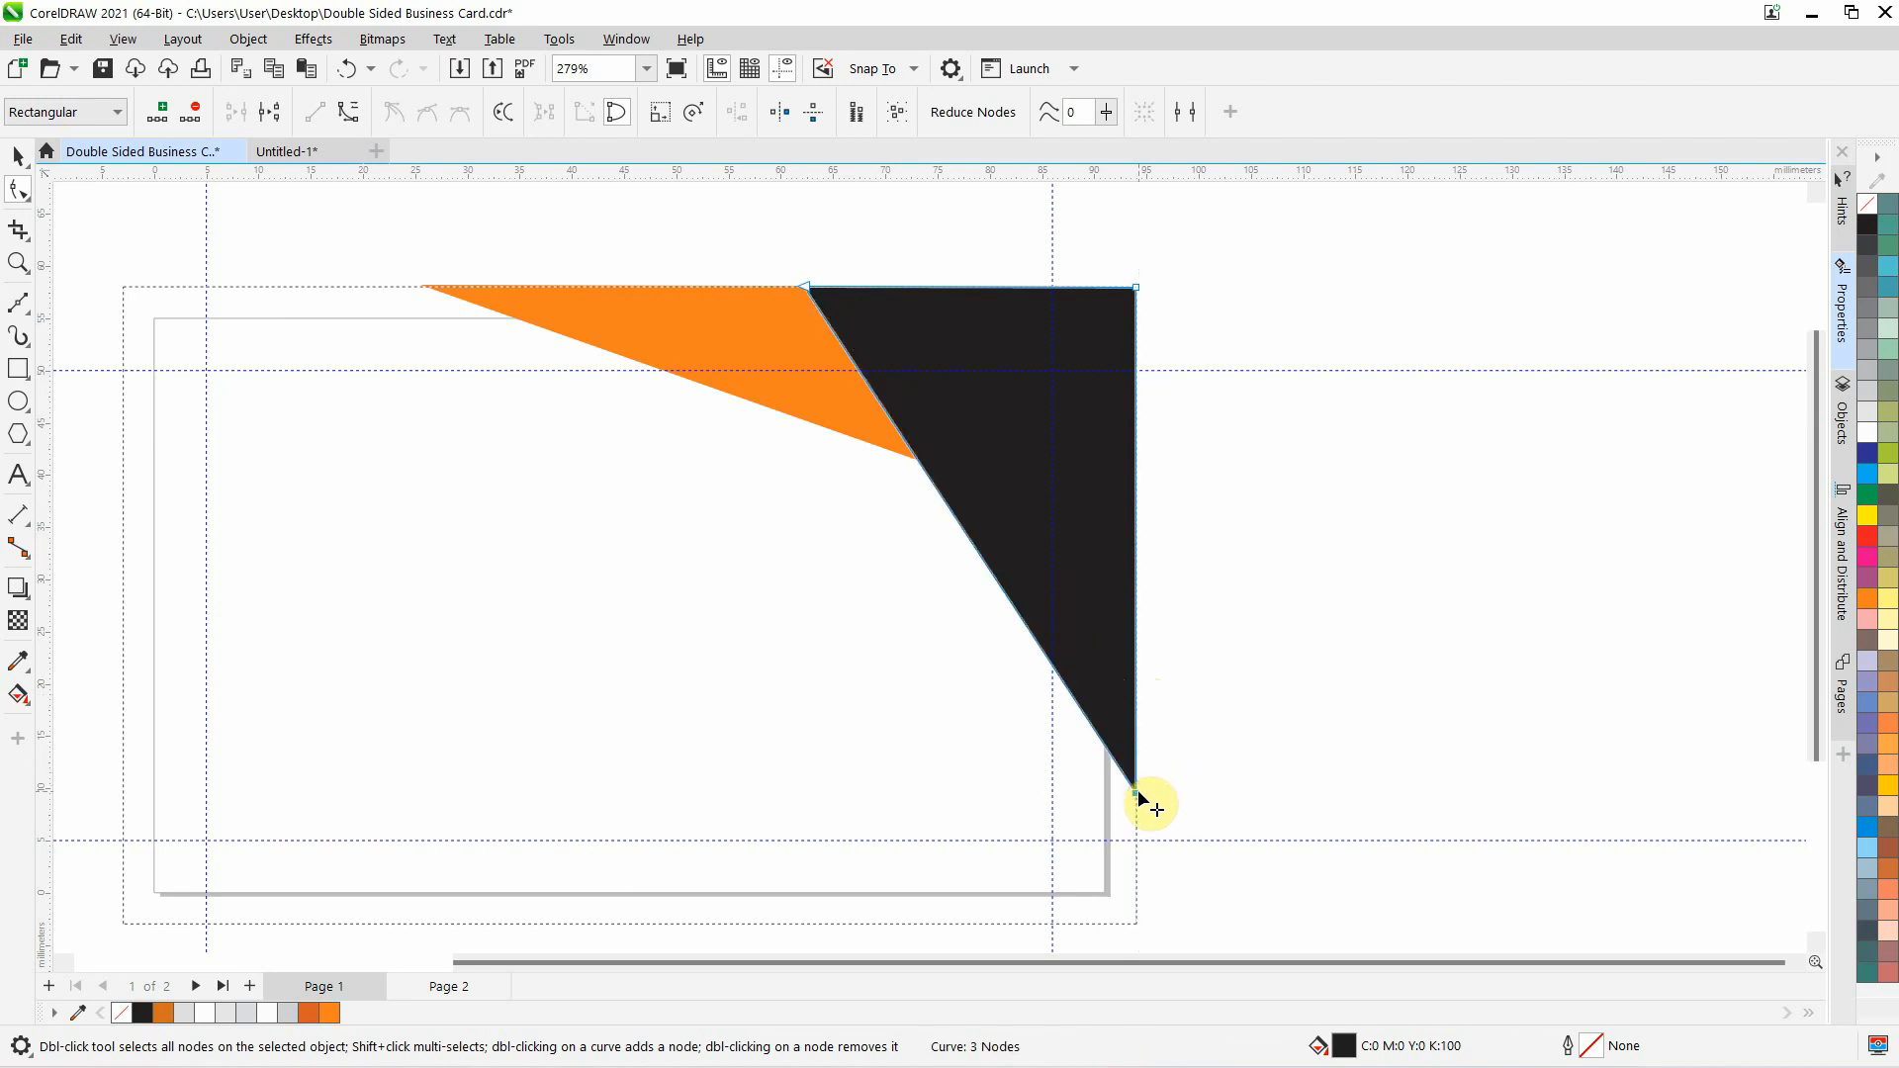
Draw a closed Bézier triangle in the same upper-right corner, with a diagonal about 63 mm and a vertical side about 37 mm long
click(20, 309)
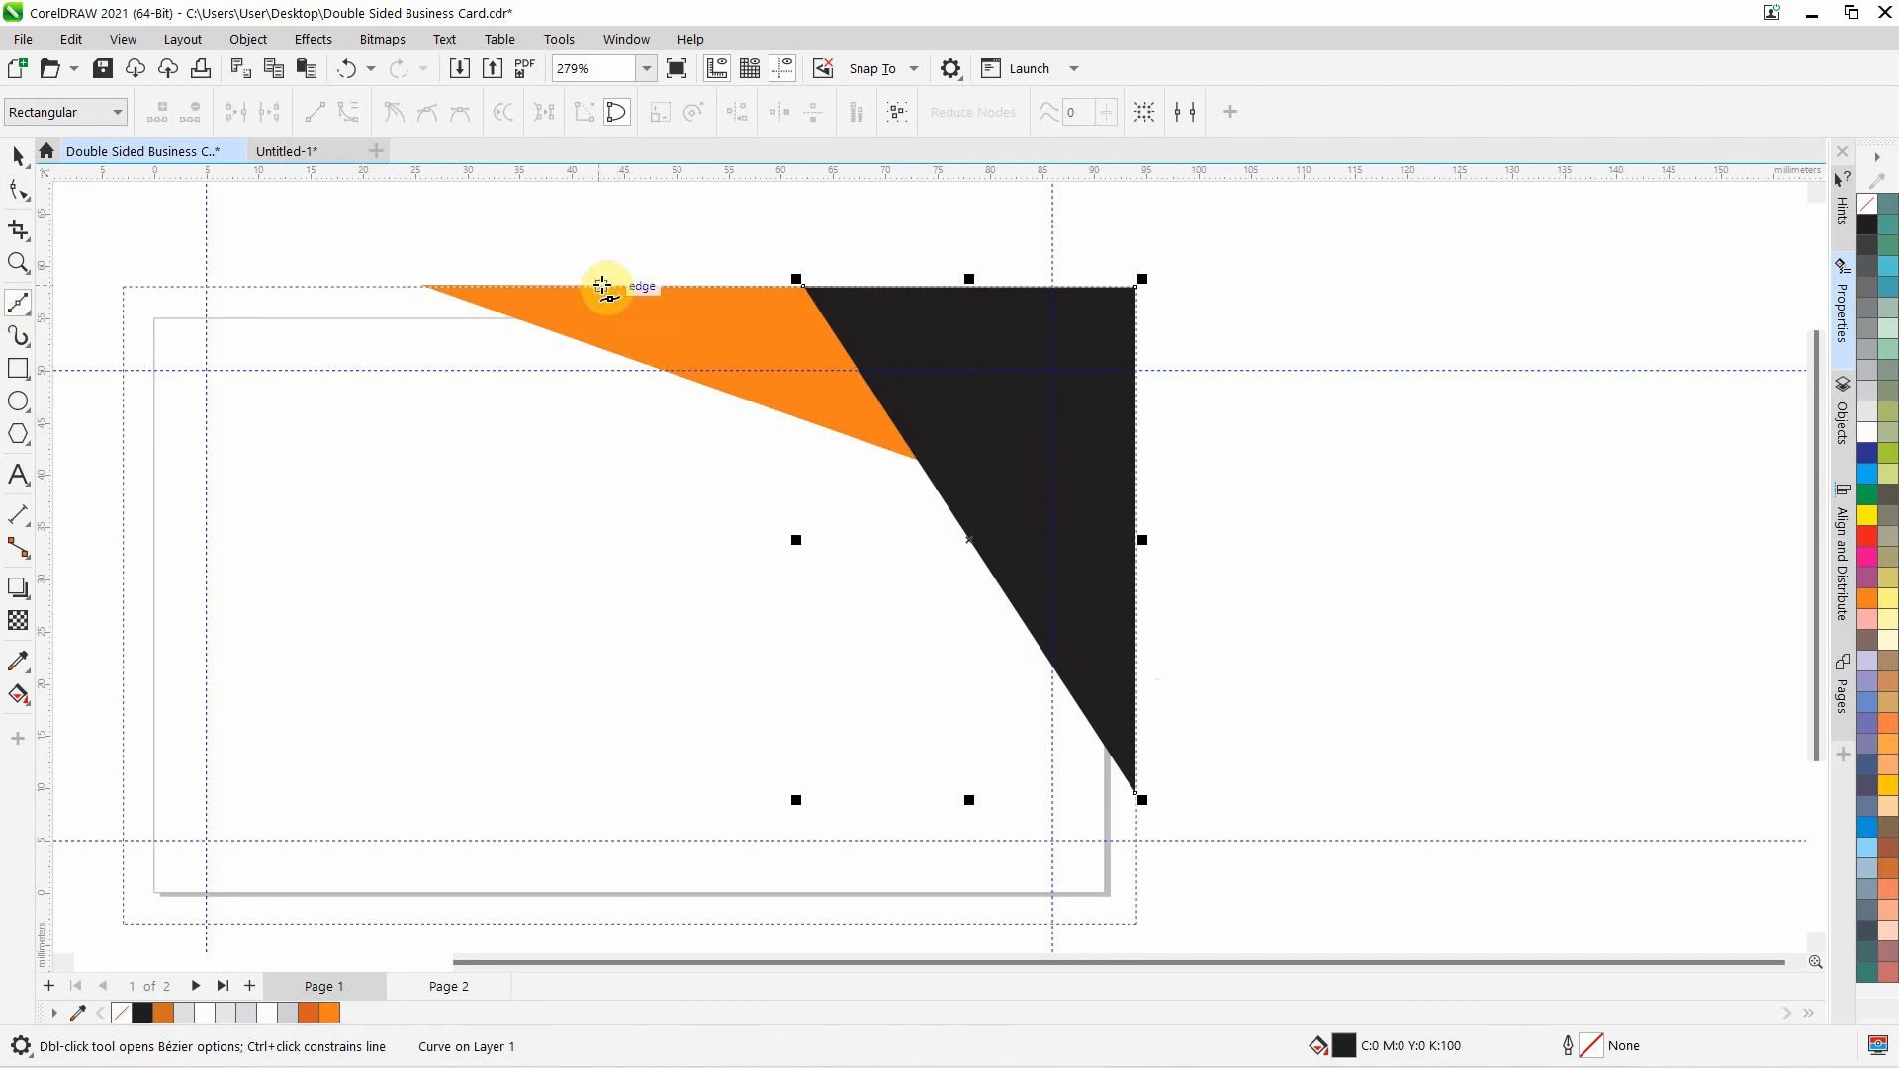
click(602, 285)
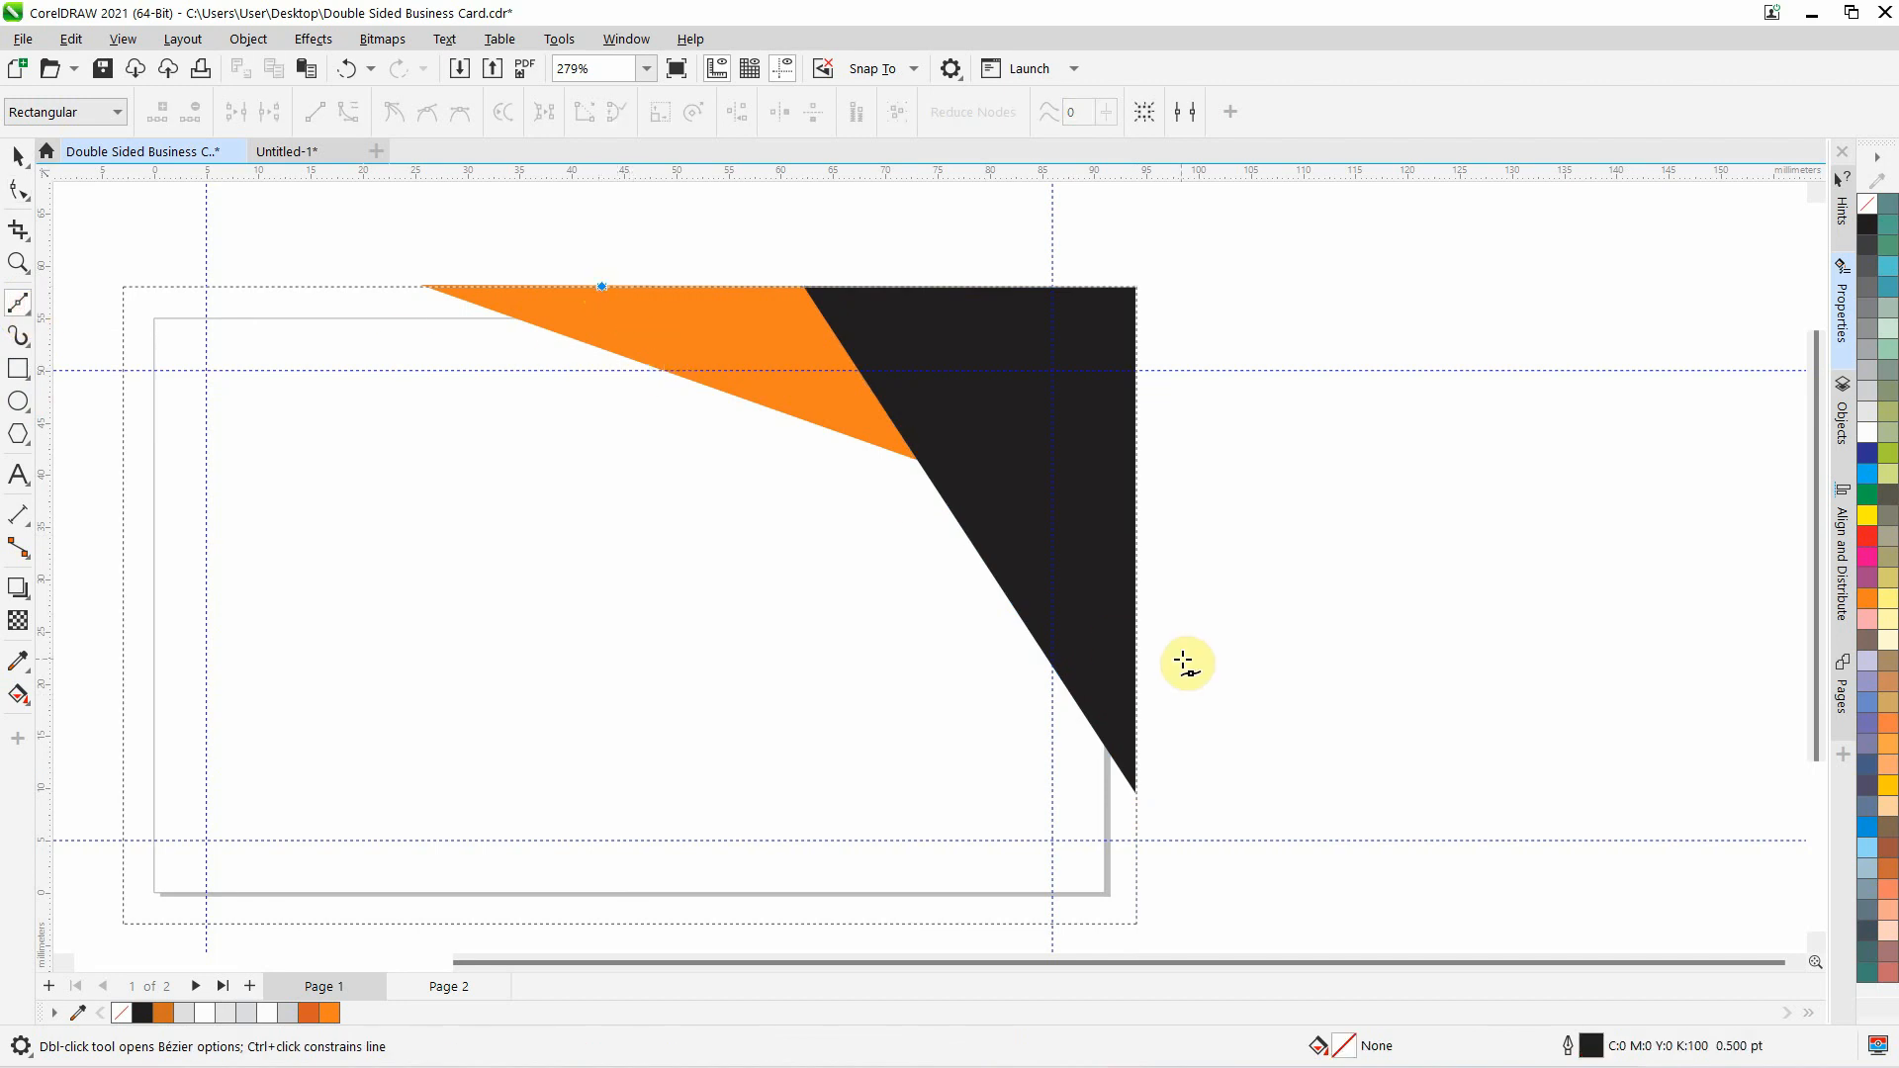
click(1136, 678)
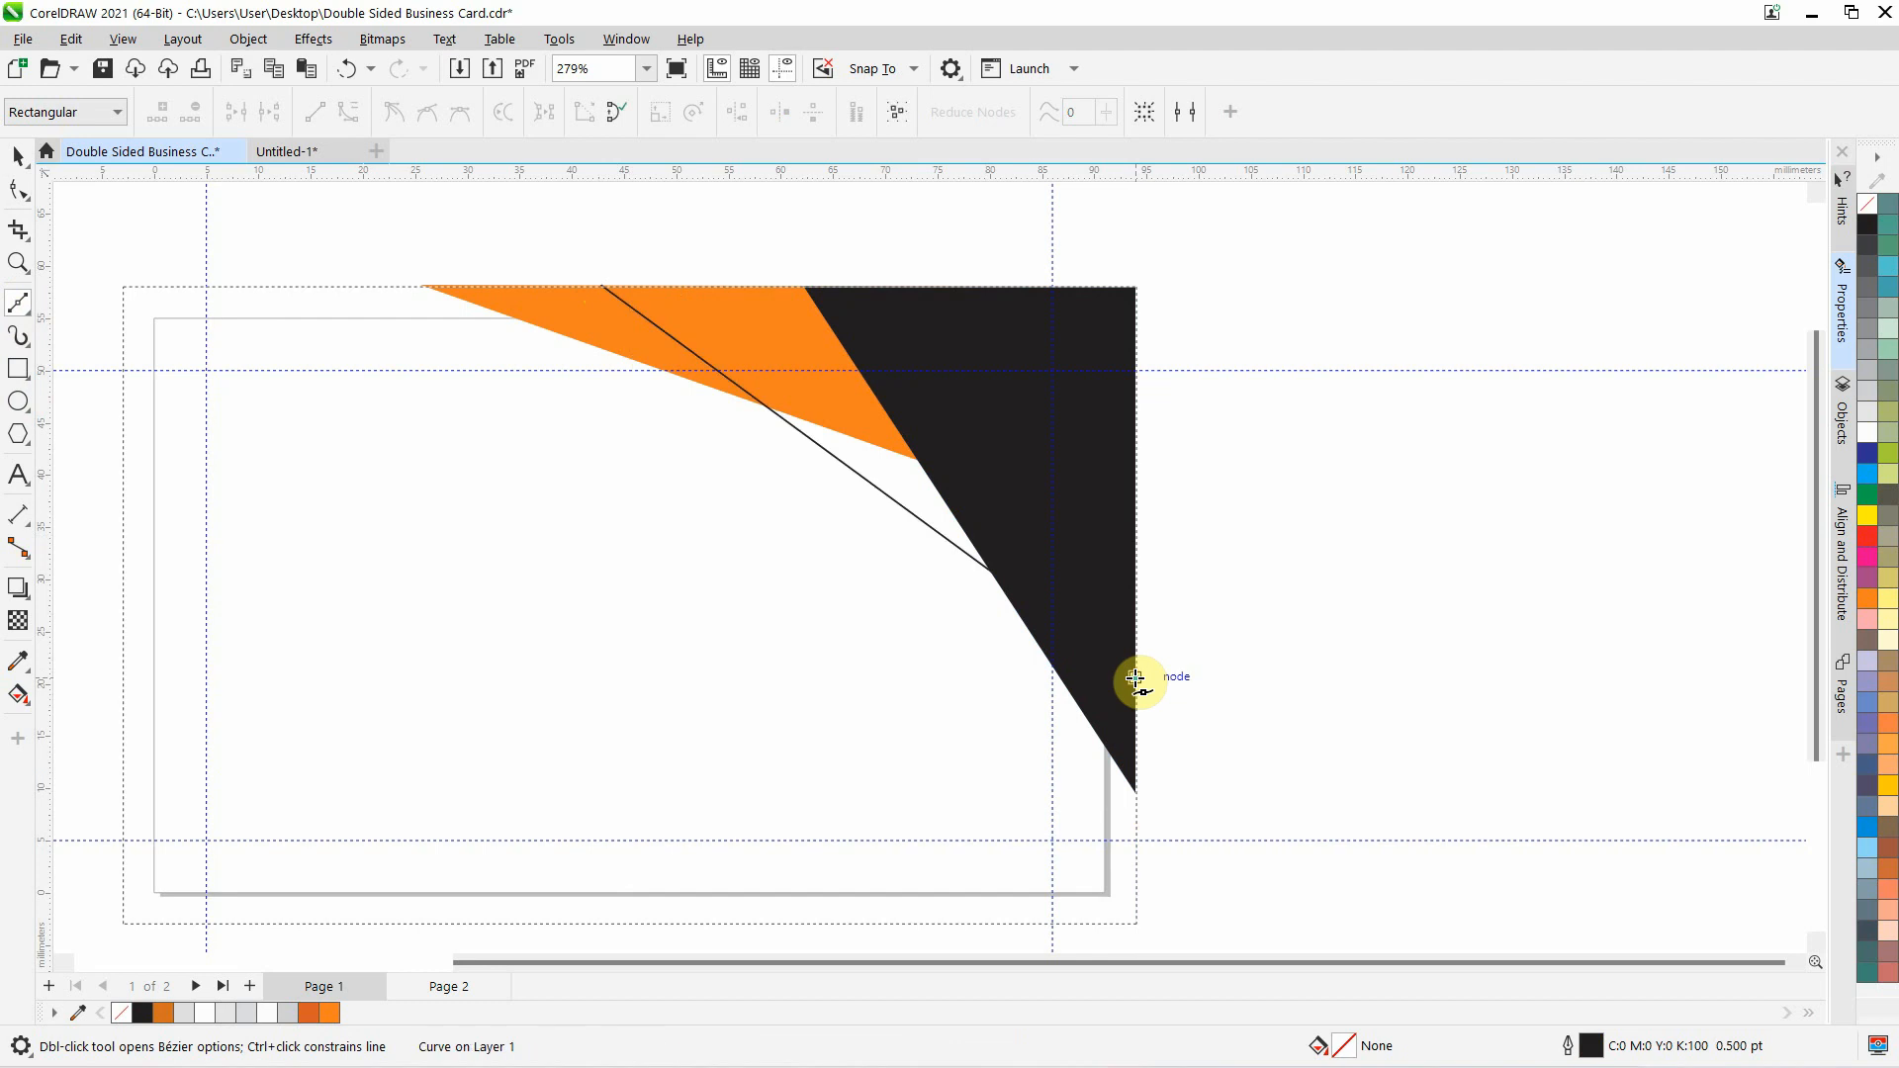
click(1136, 287)
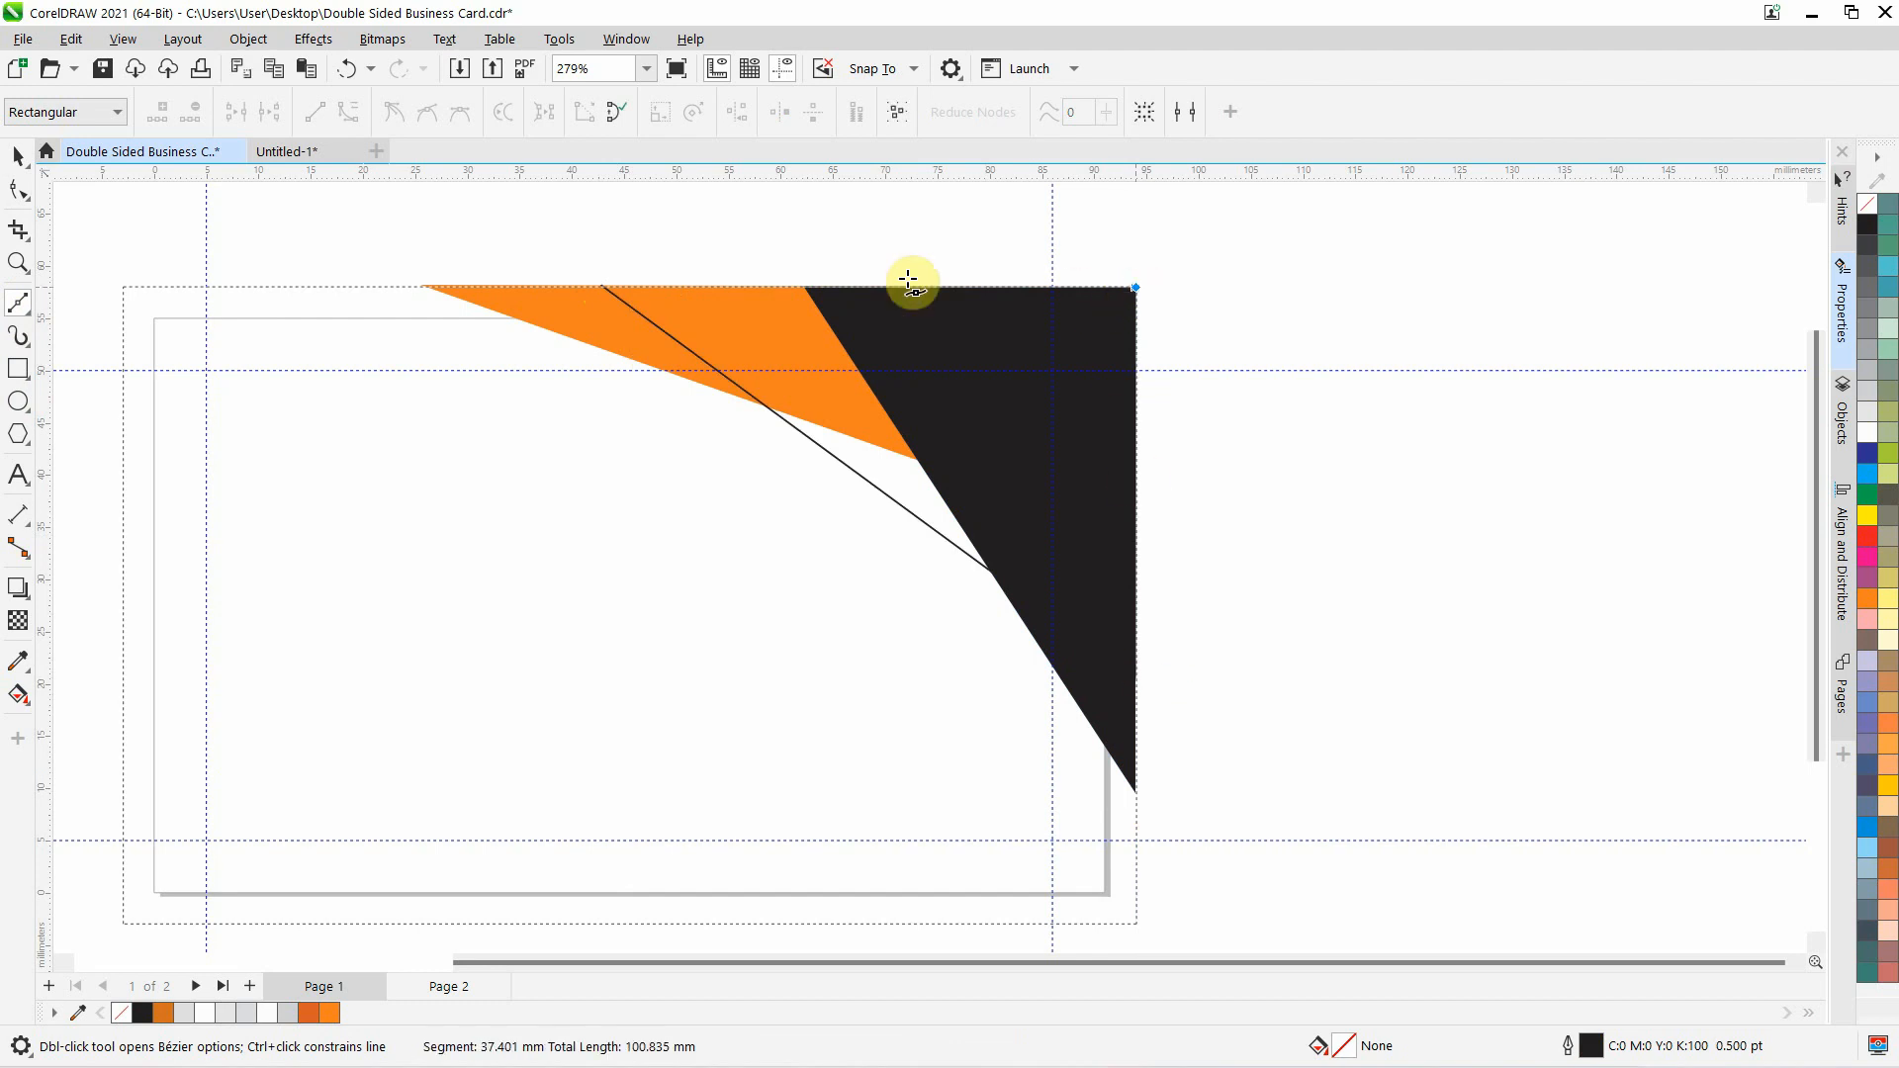
click(605, 287)
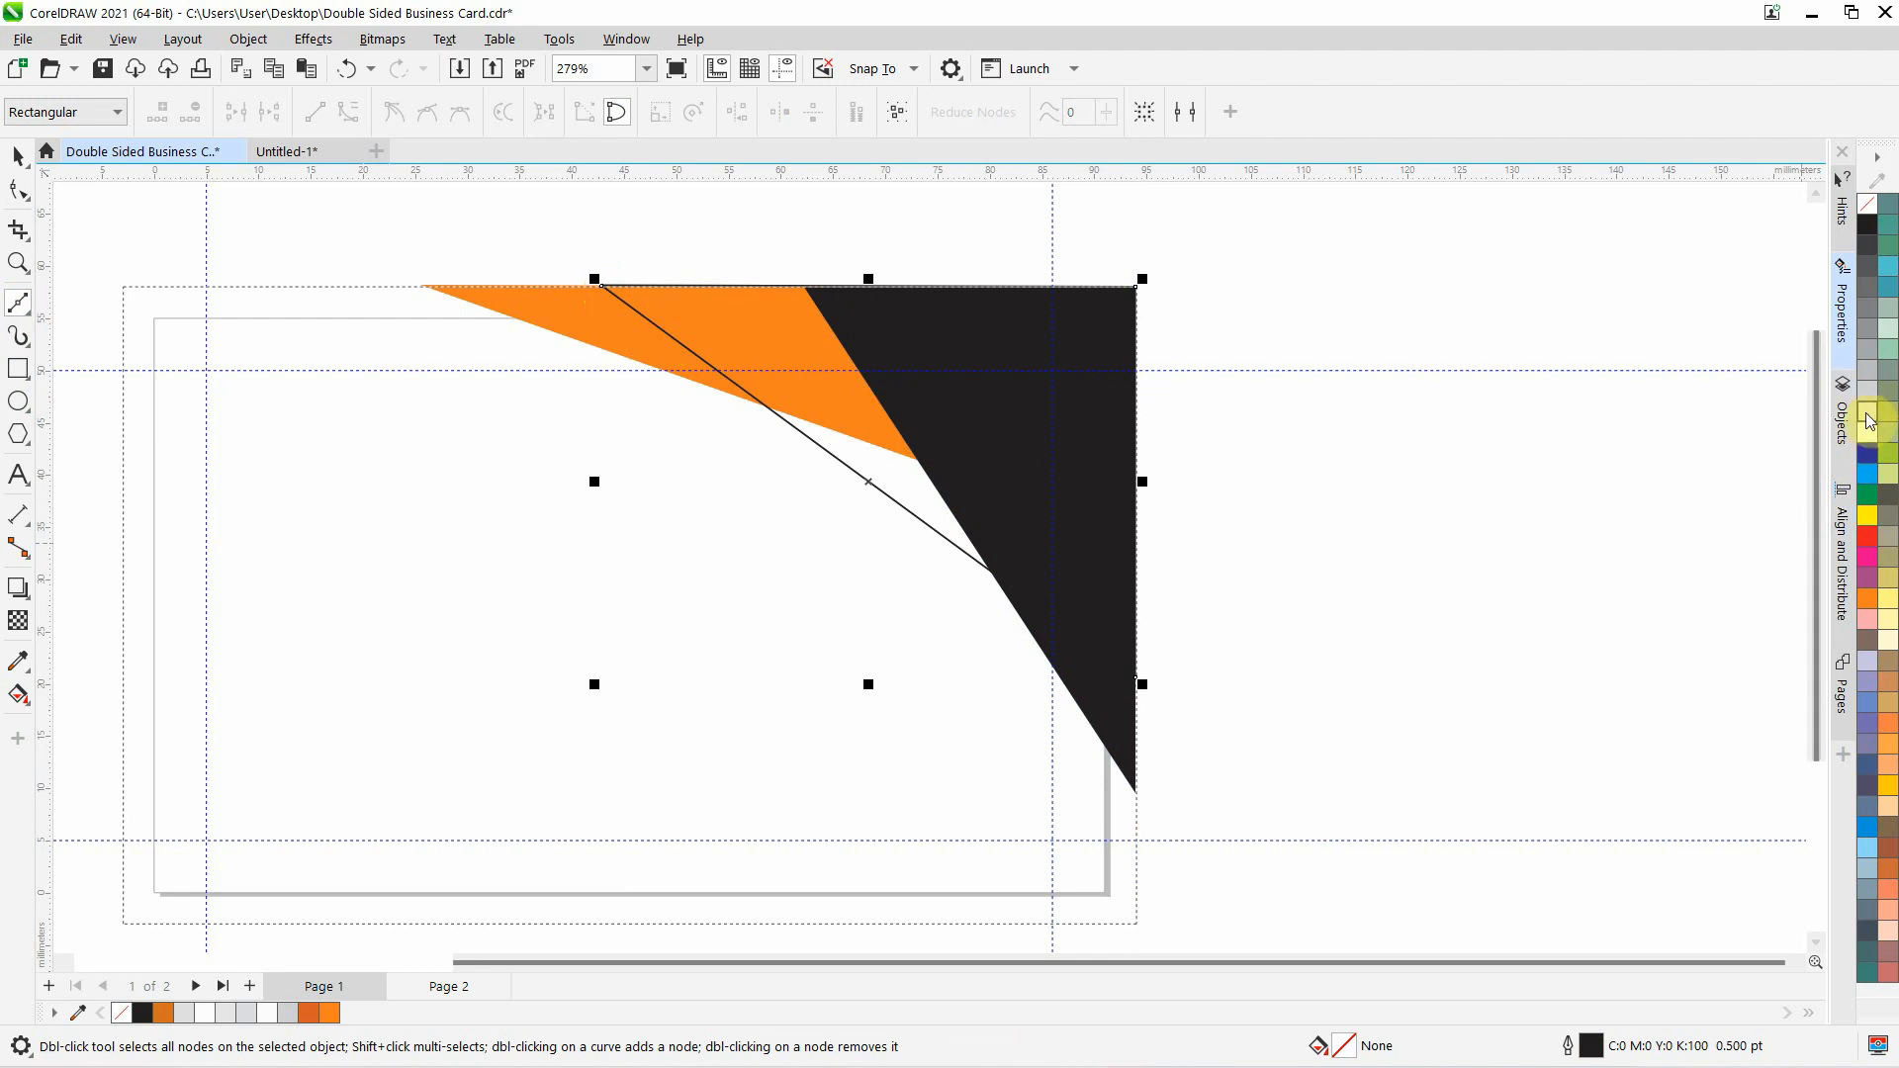
Fill the new triangle with 20% black and remove its outline
click(1868, 392)
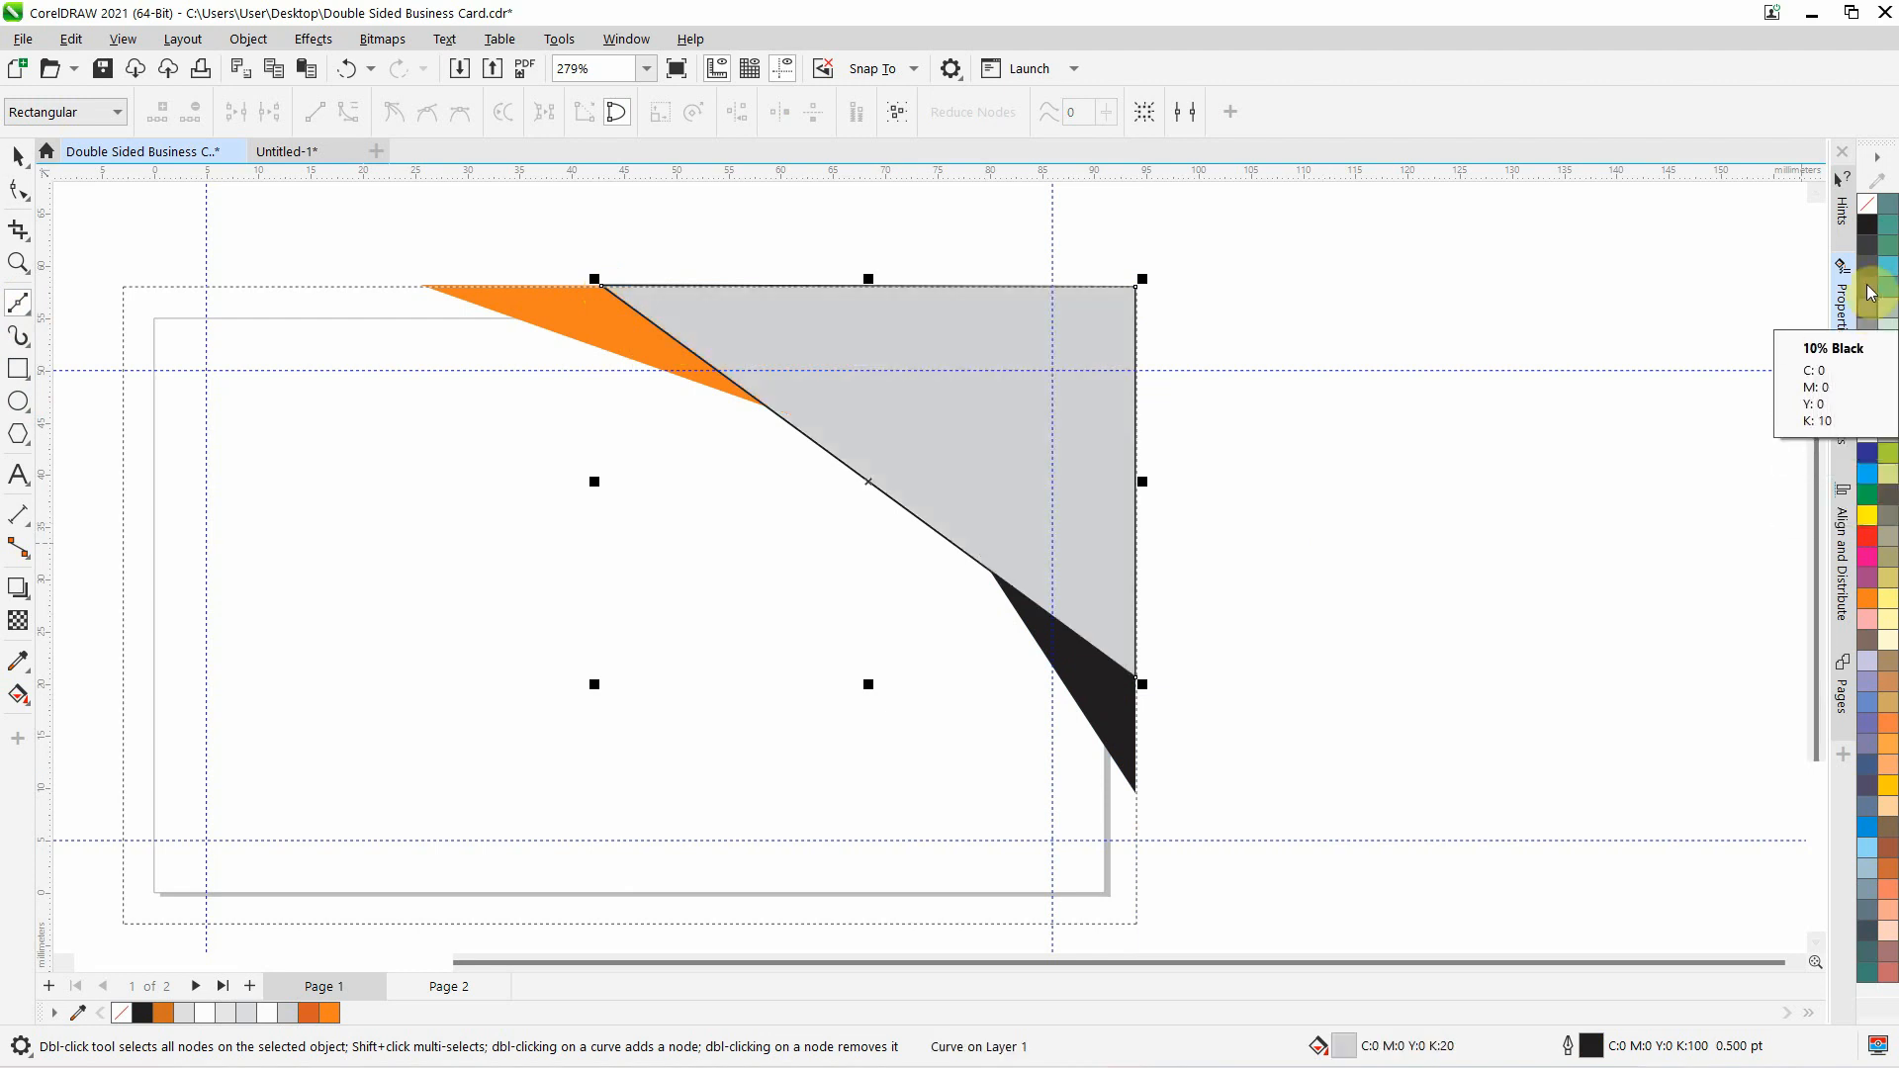
right_click(1873, 209)
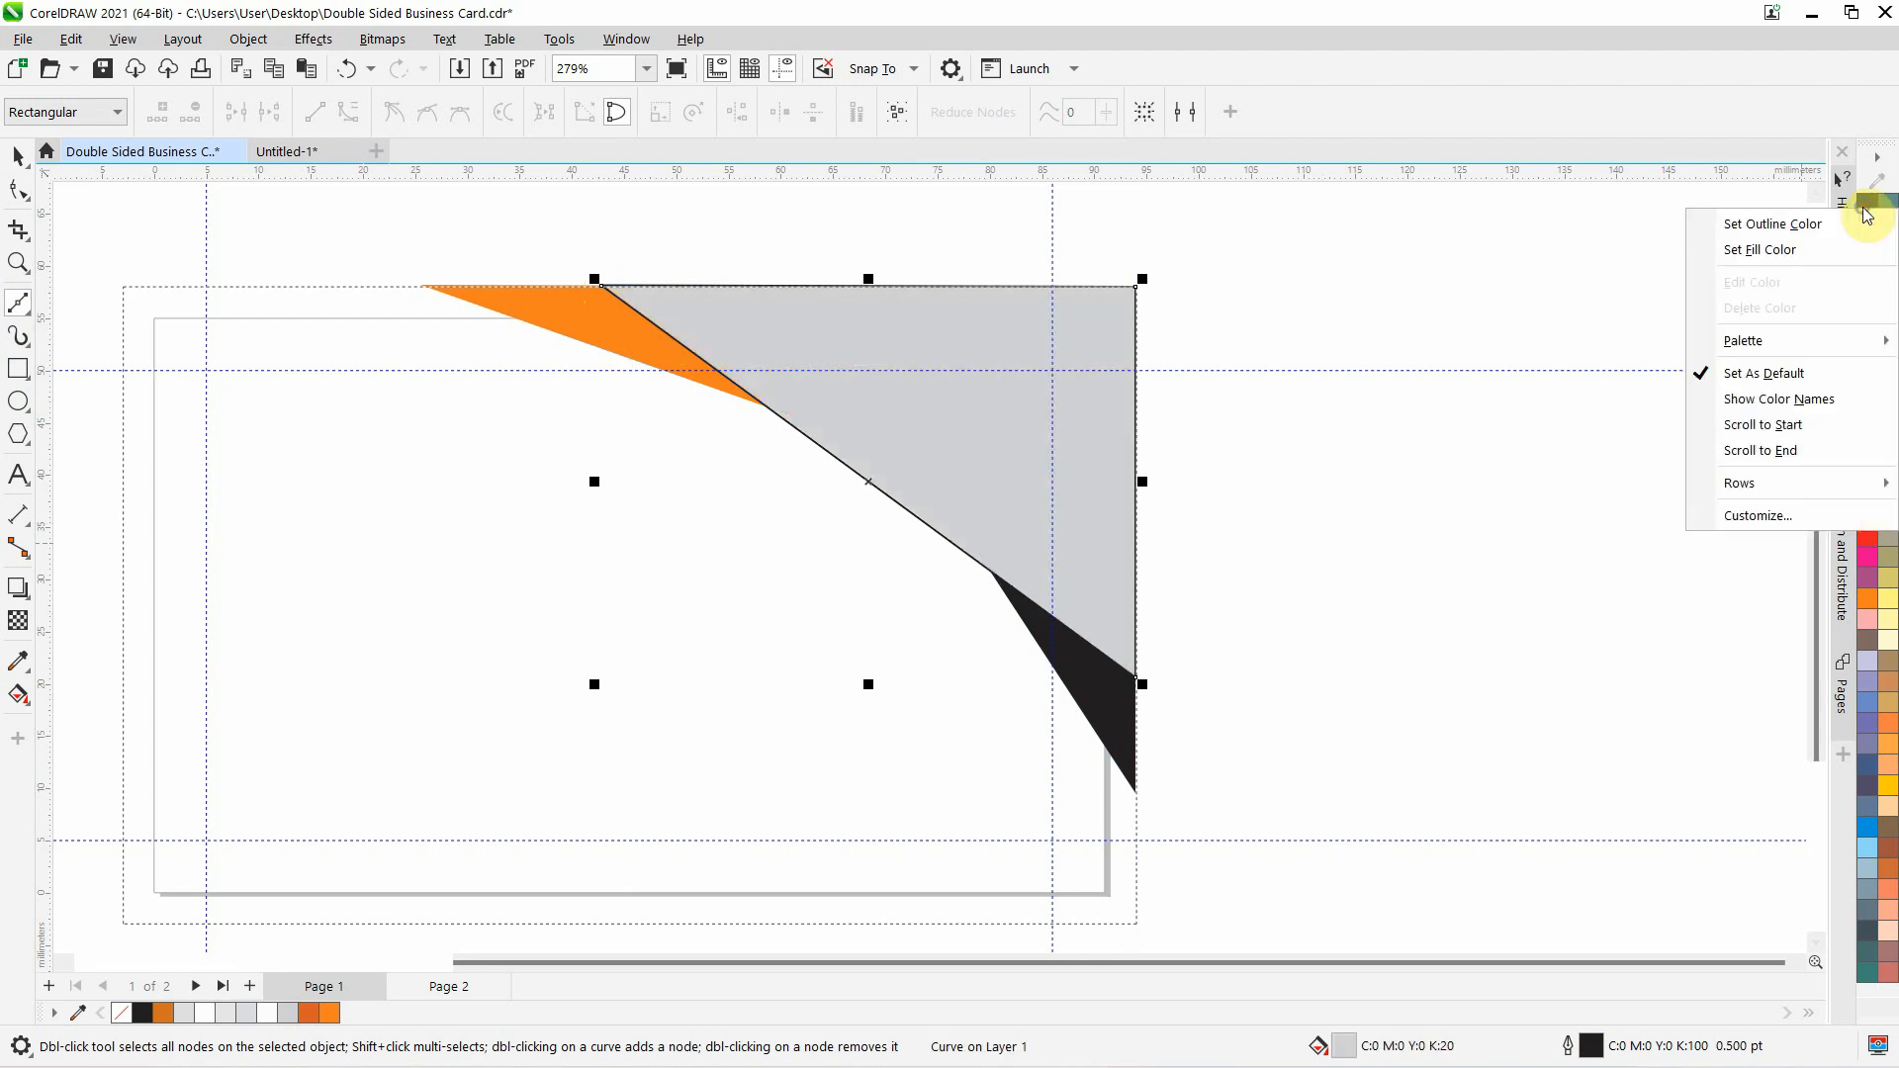
click(1804, 225)
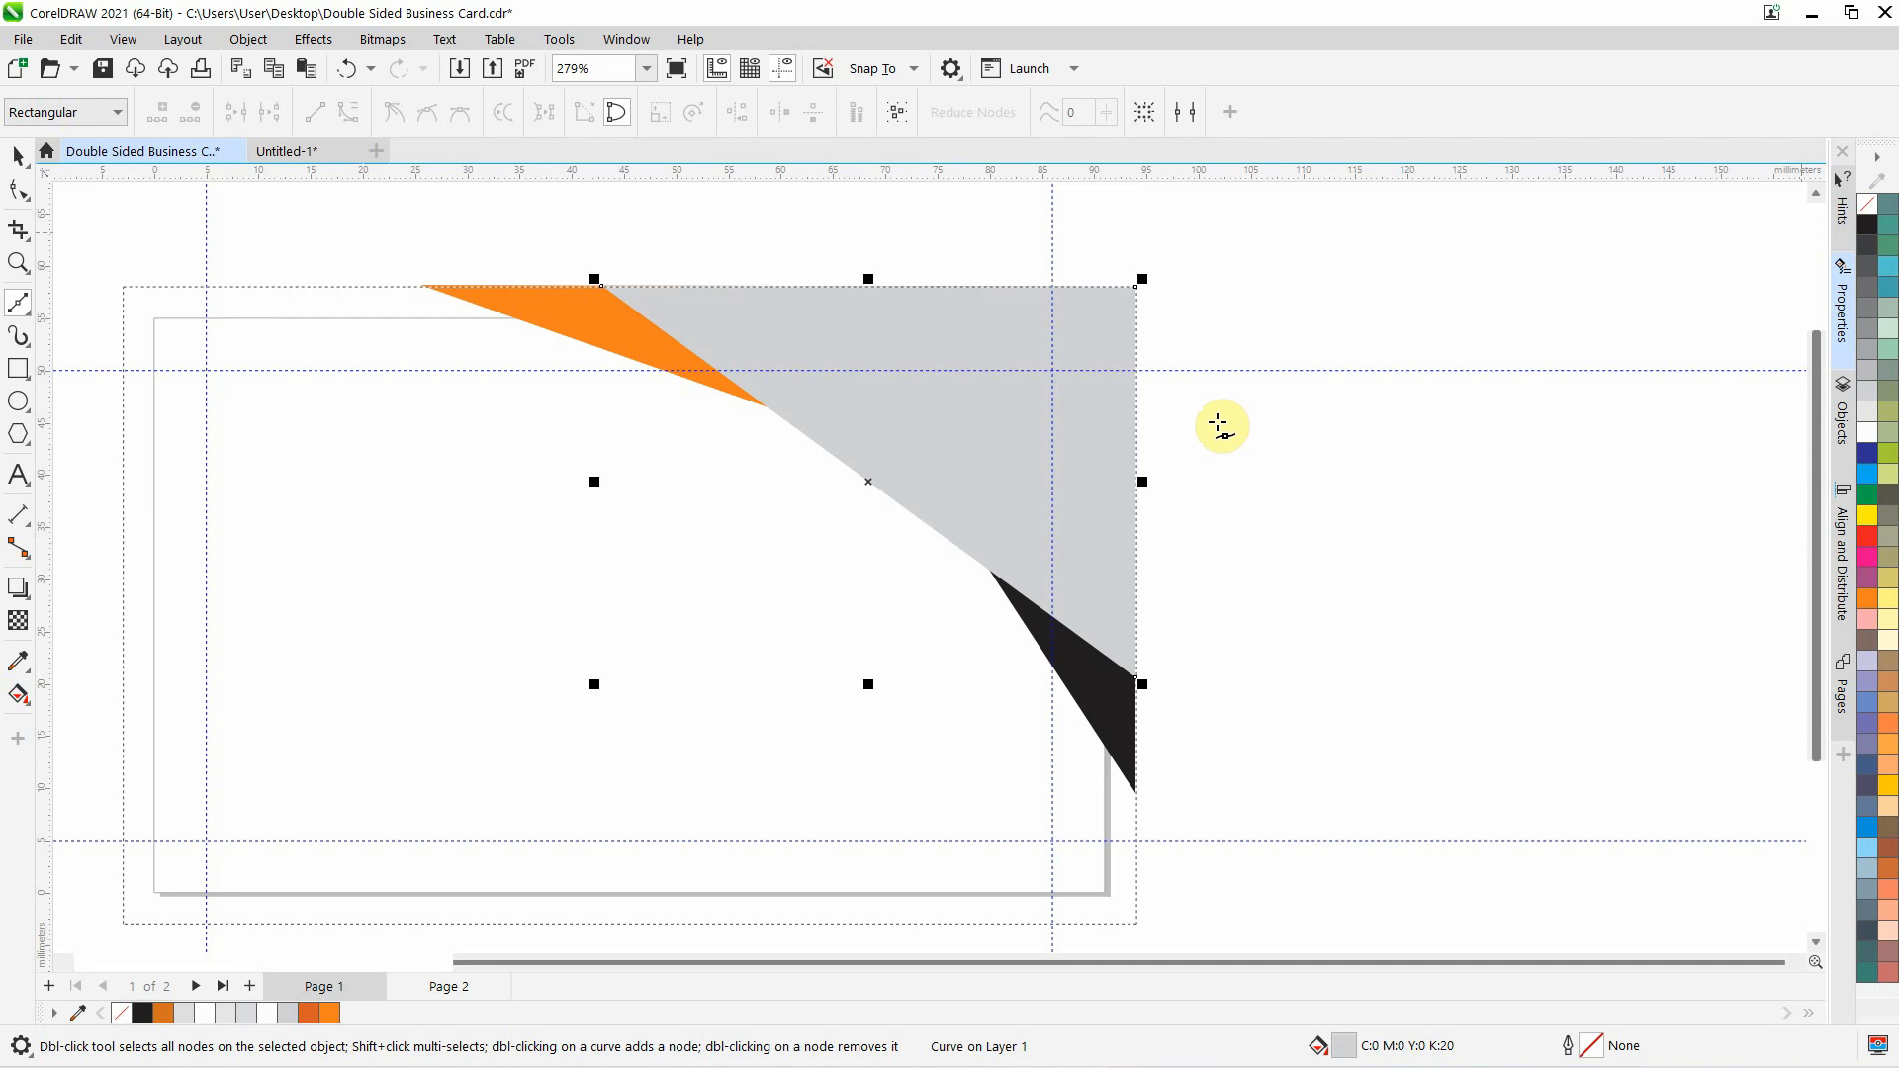
Send the grey triangle to the back of the layer, behind the orange and black triangles
click(16, 156)
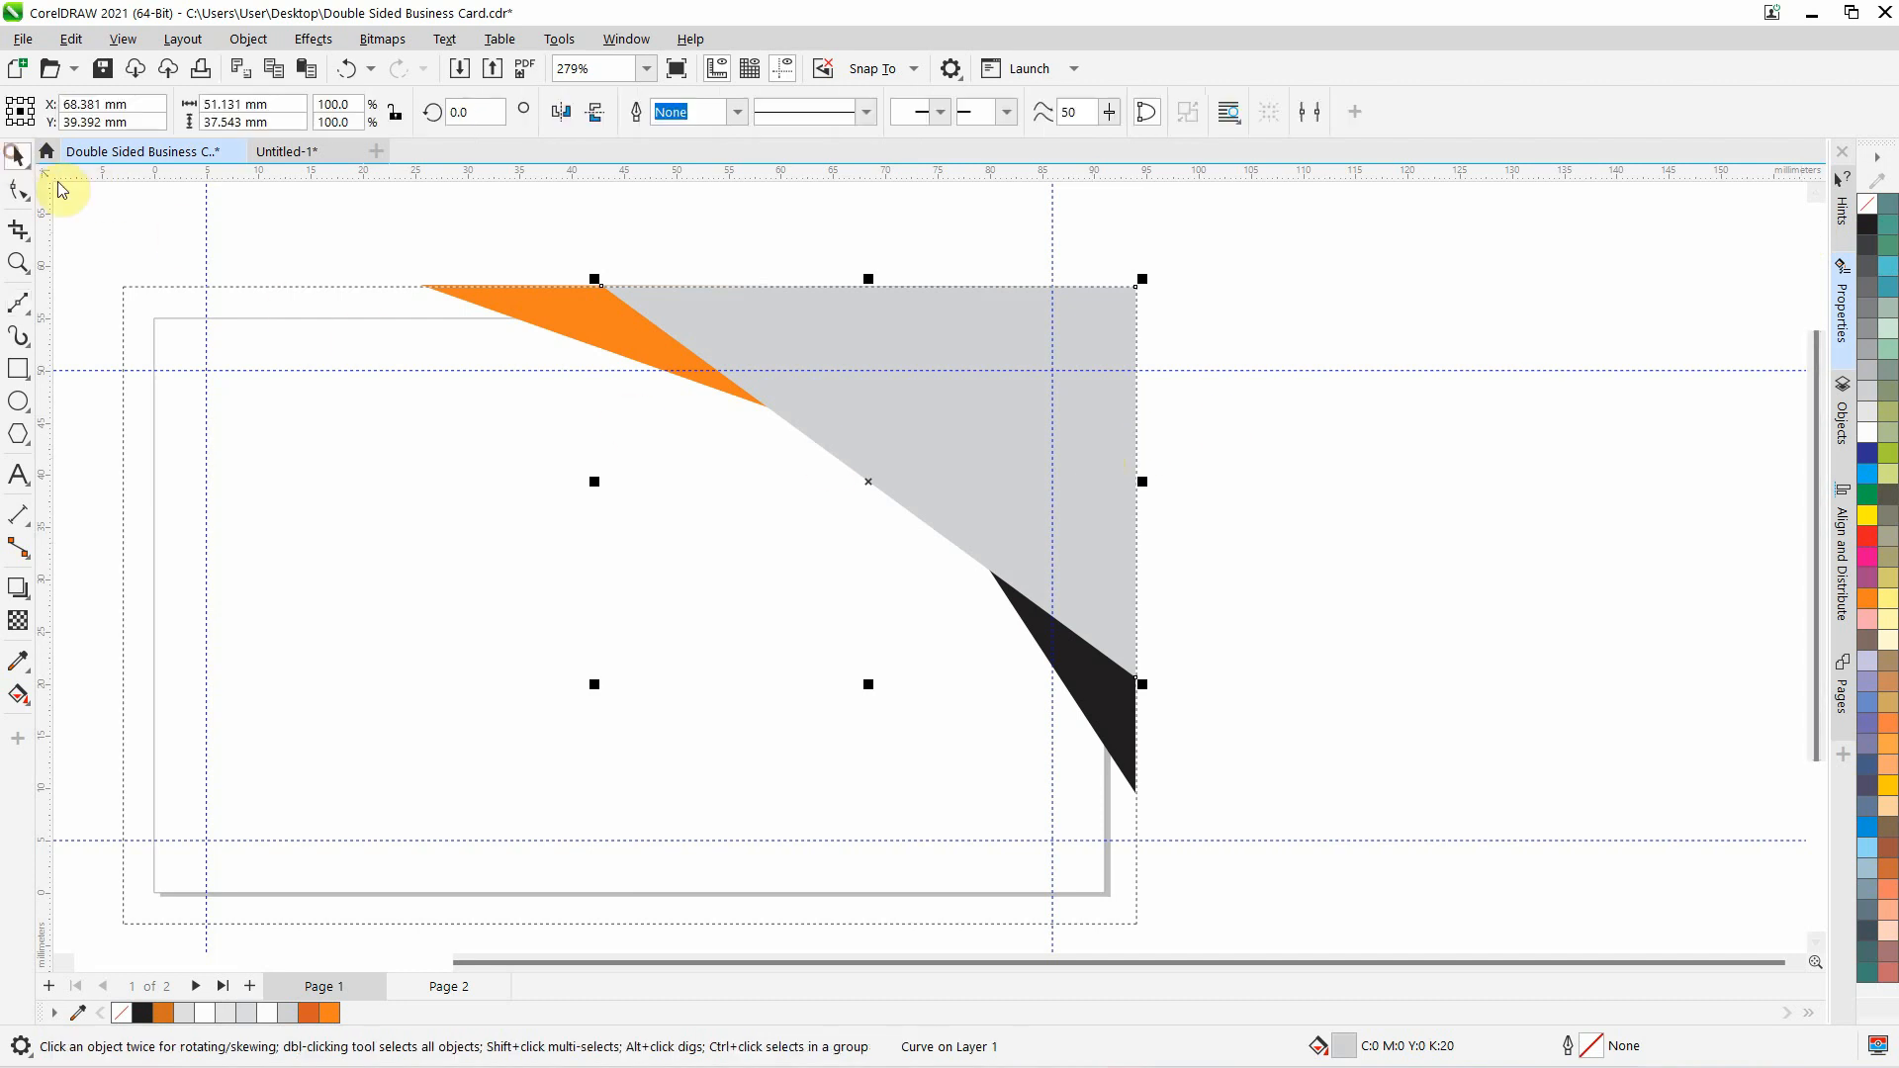
right_click(981, 425)
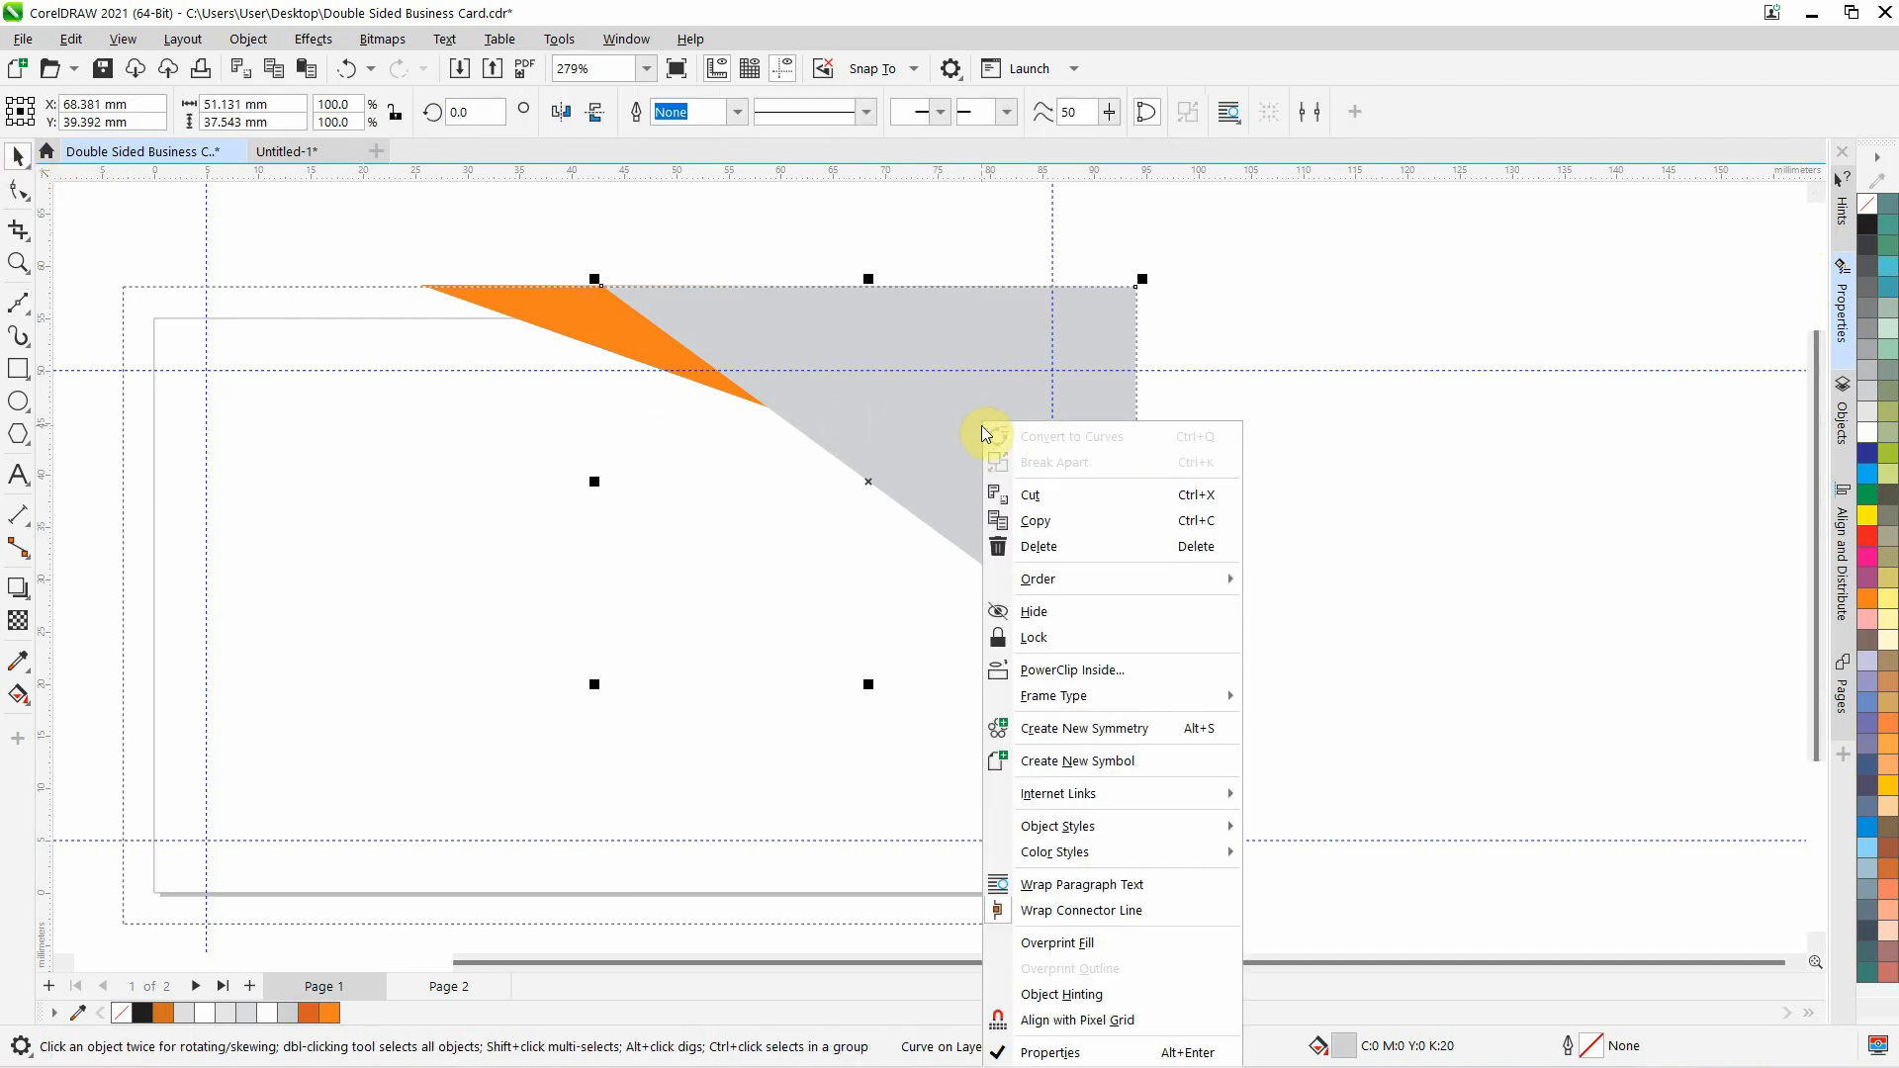
mouse_move(1058, 598)
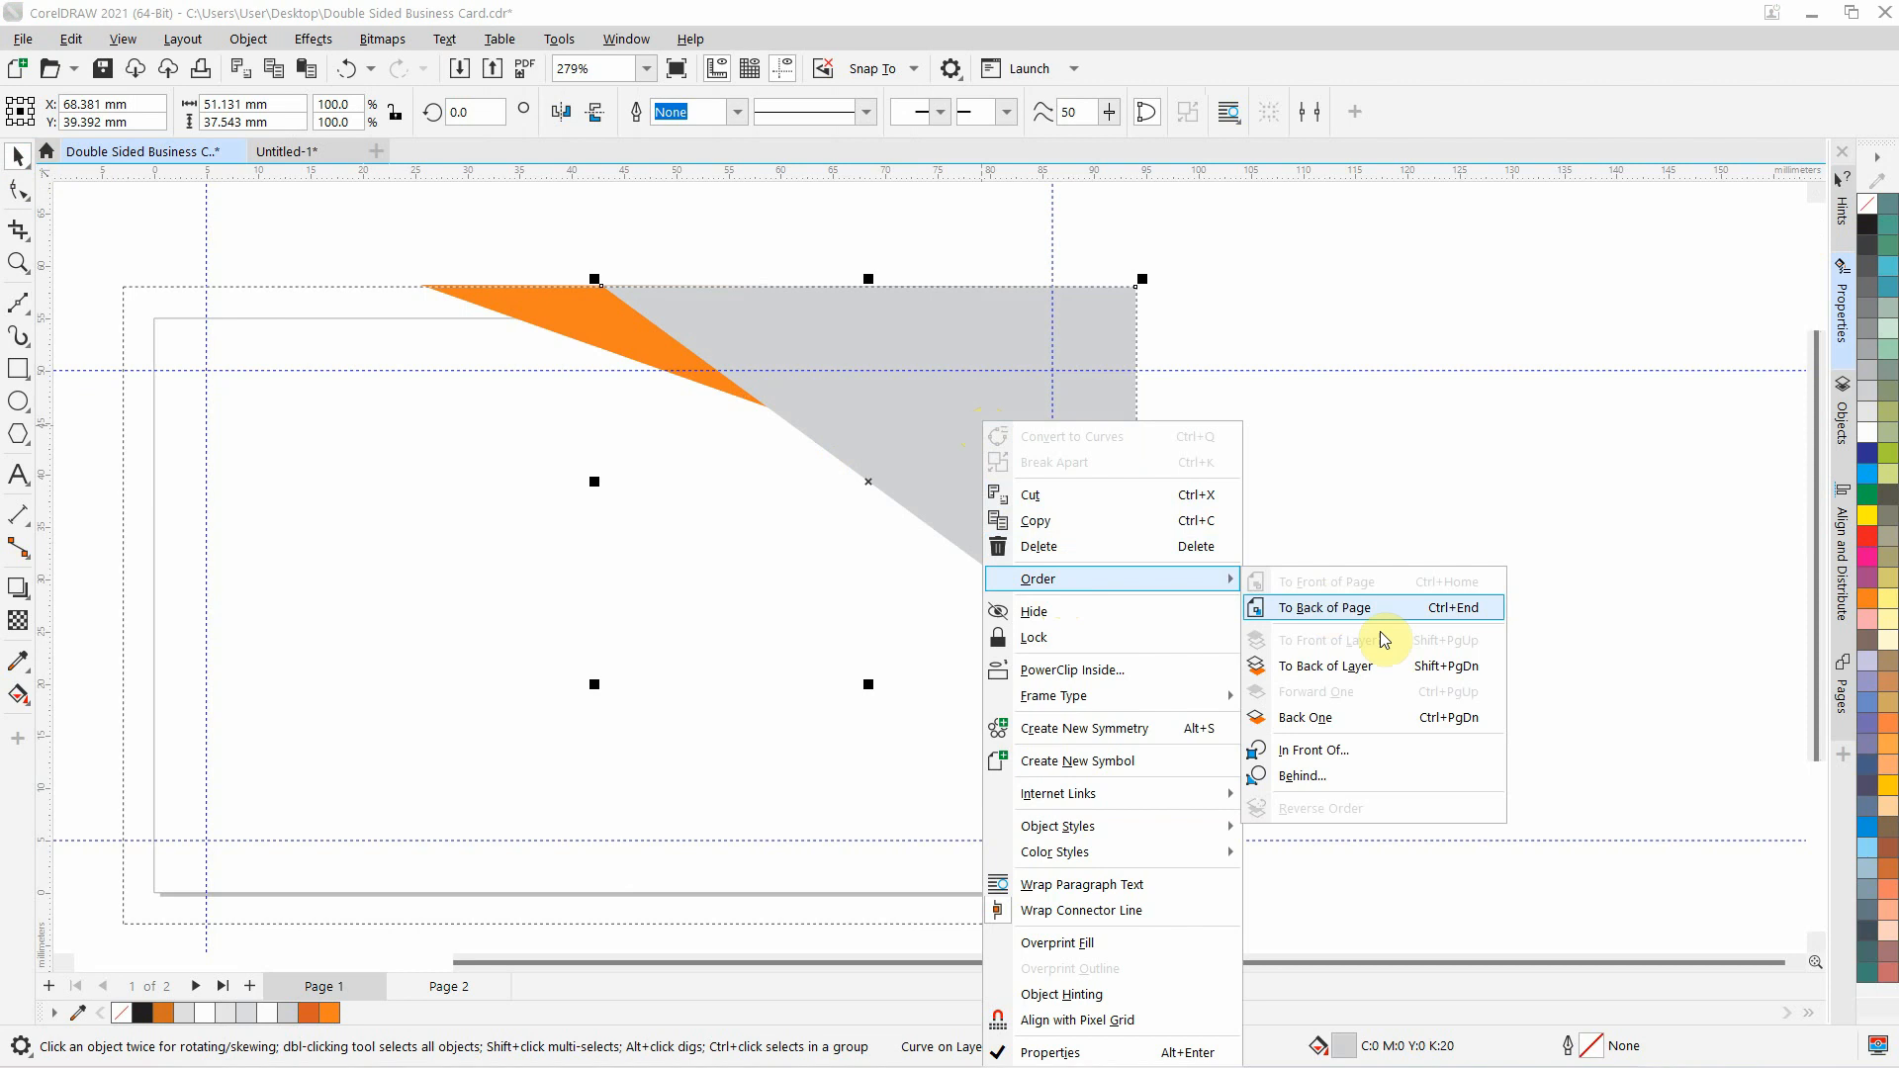
click(1369, 665)
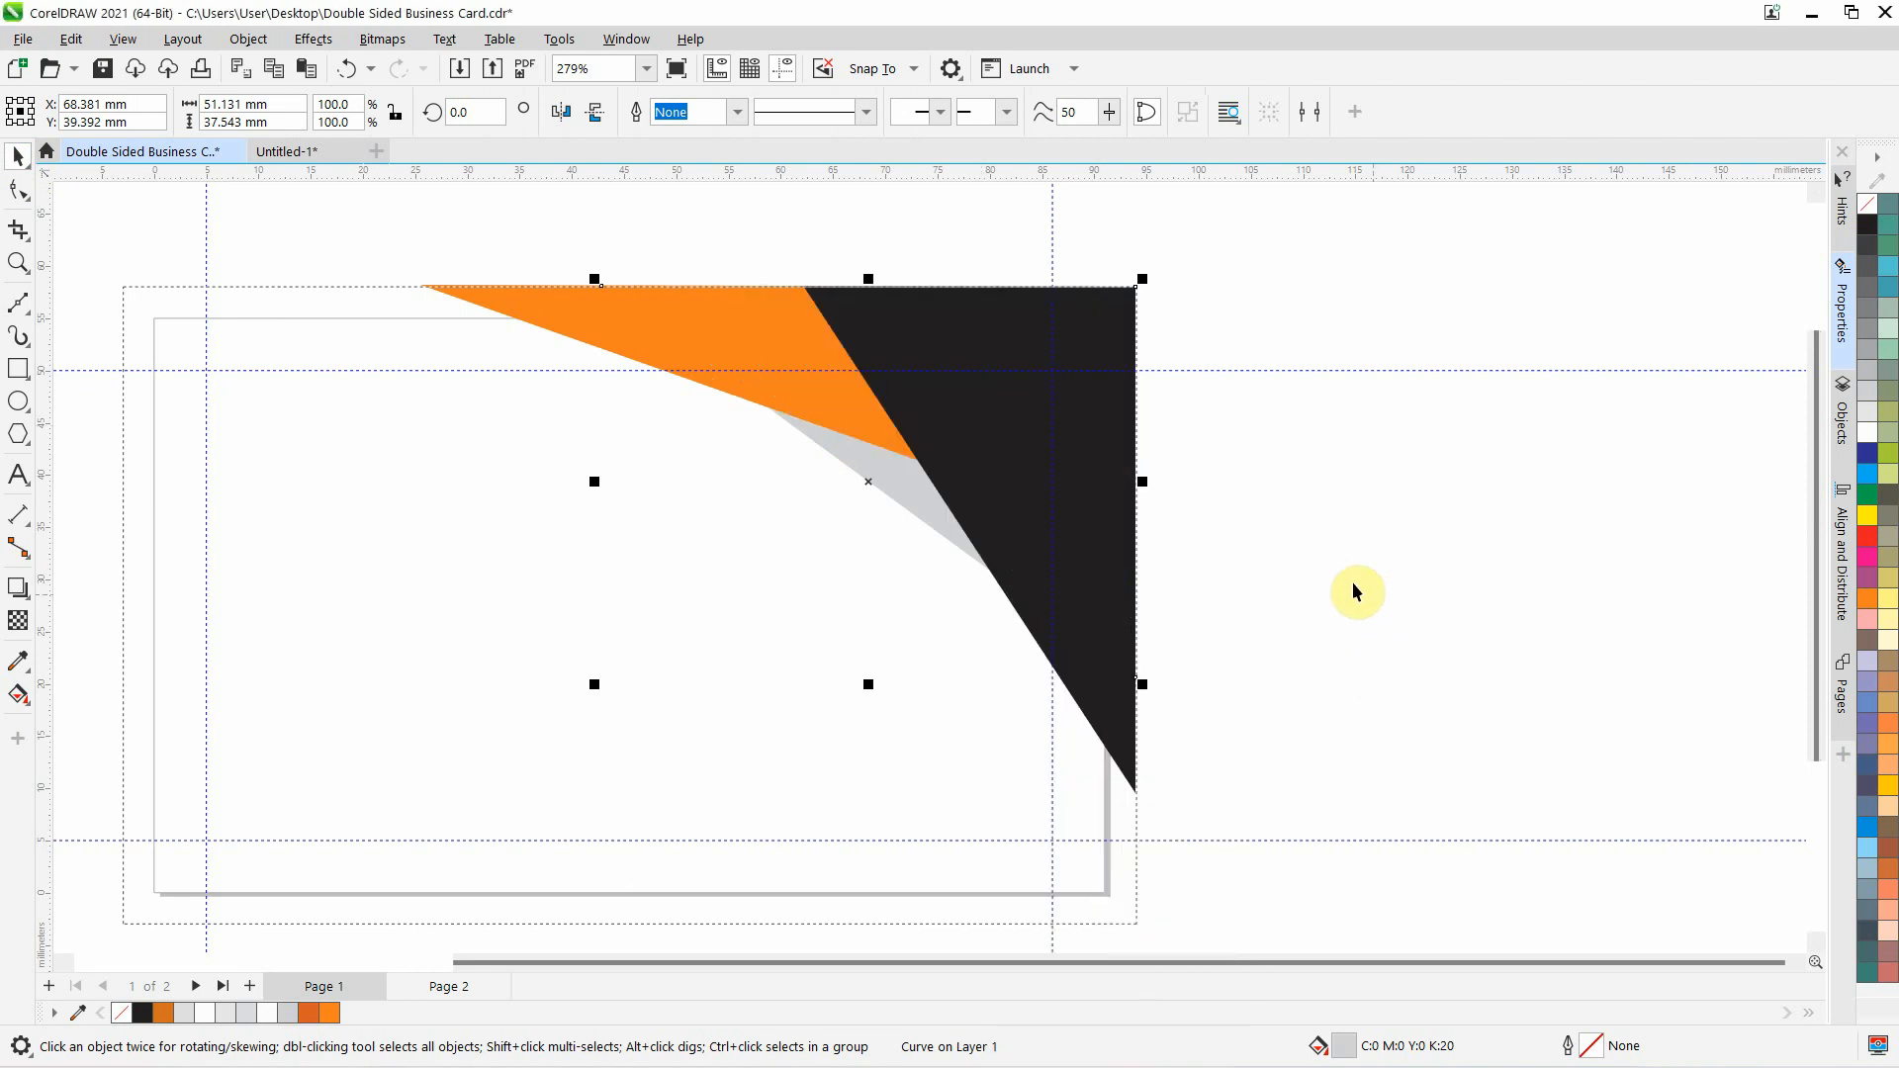
Stretch the grey triangle's lower corner node down the bleed edge to a triangle height of about 41 mm
click(18, 191)
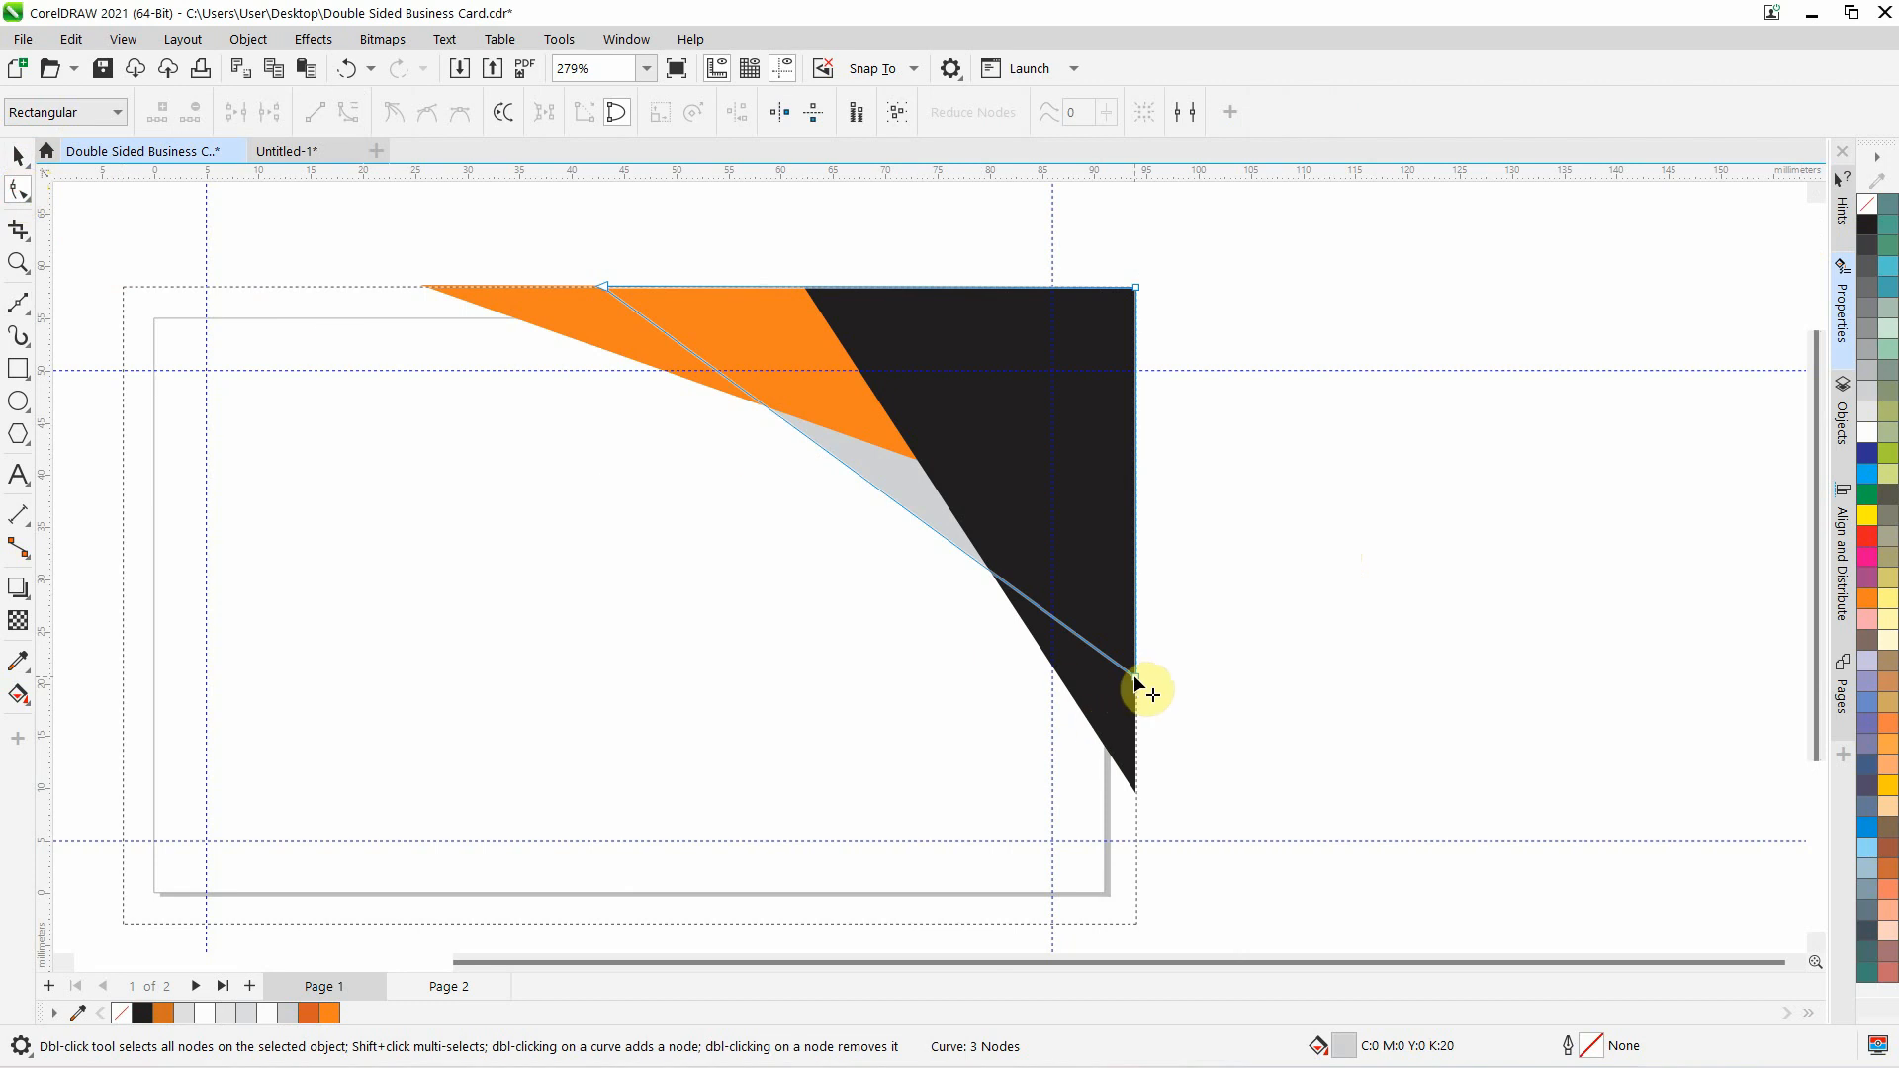
drag(1135, 678, 1137, 710)
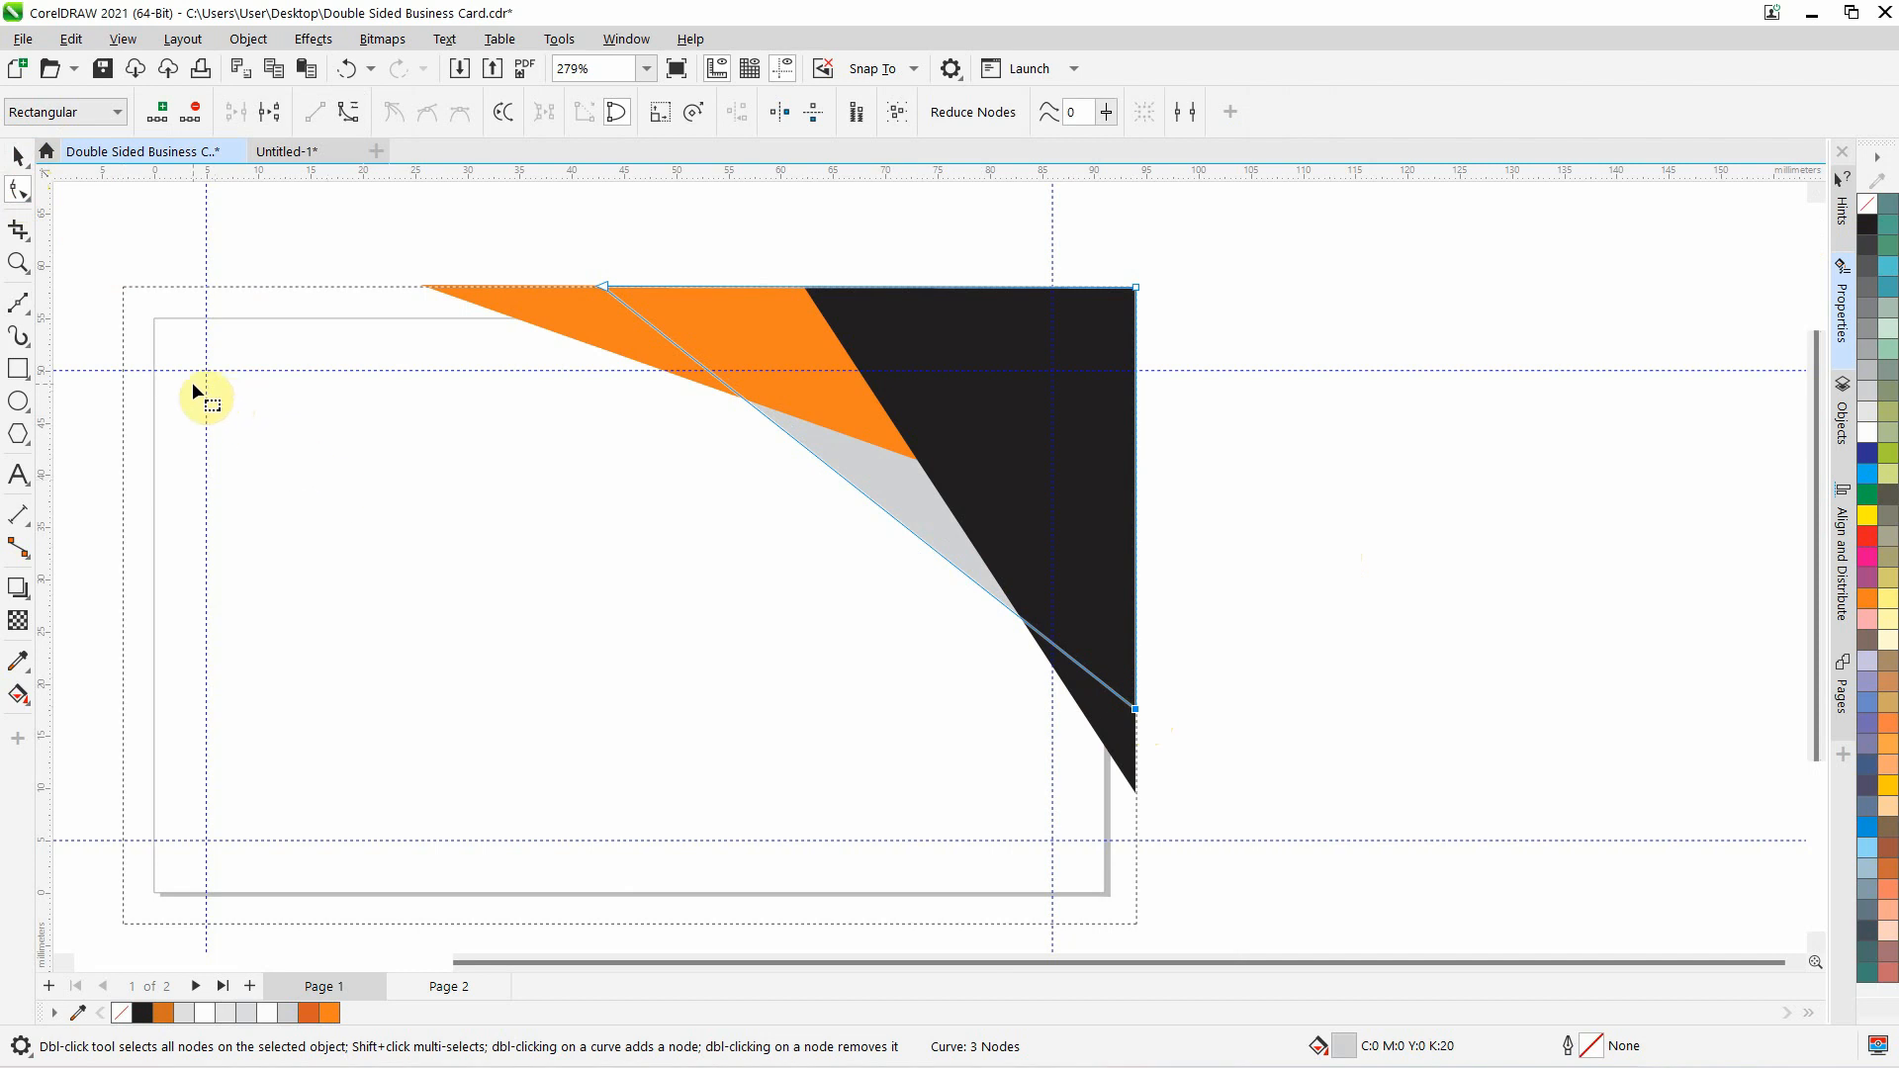
click(18, 156)
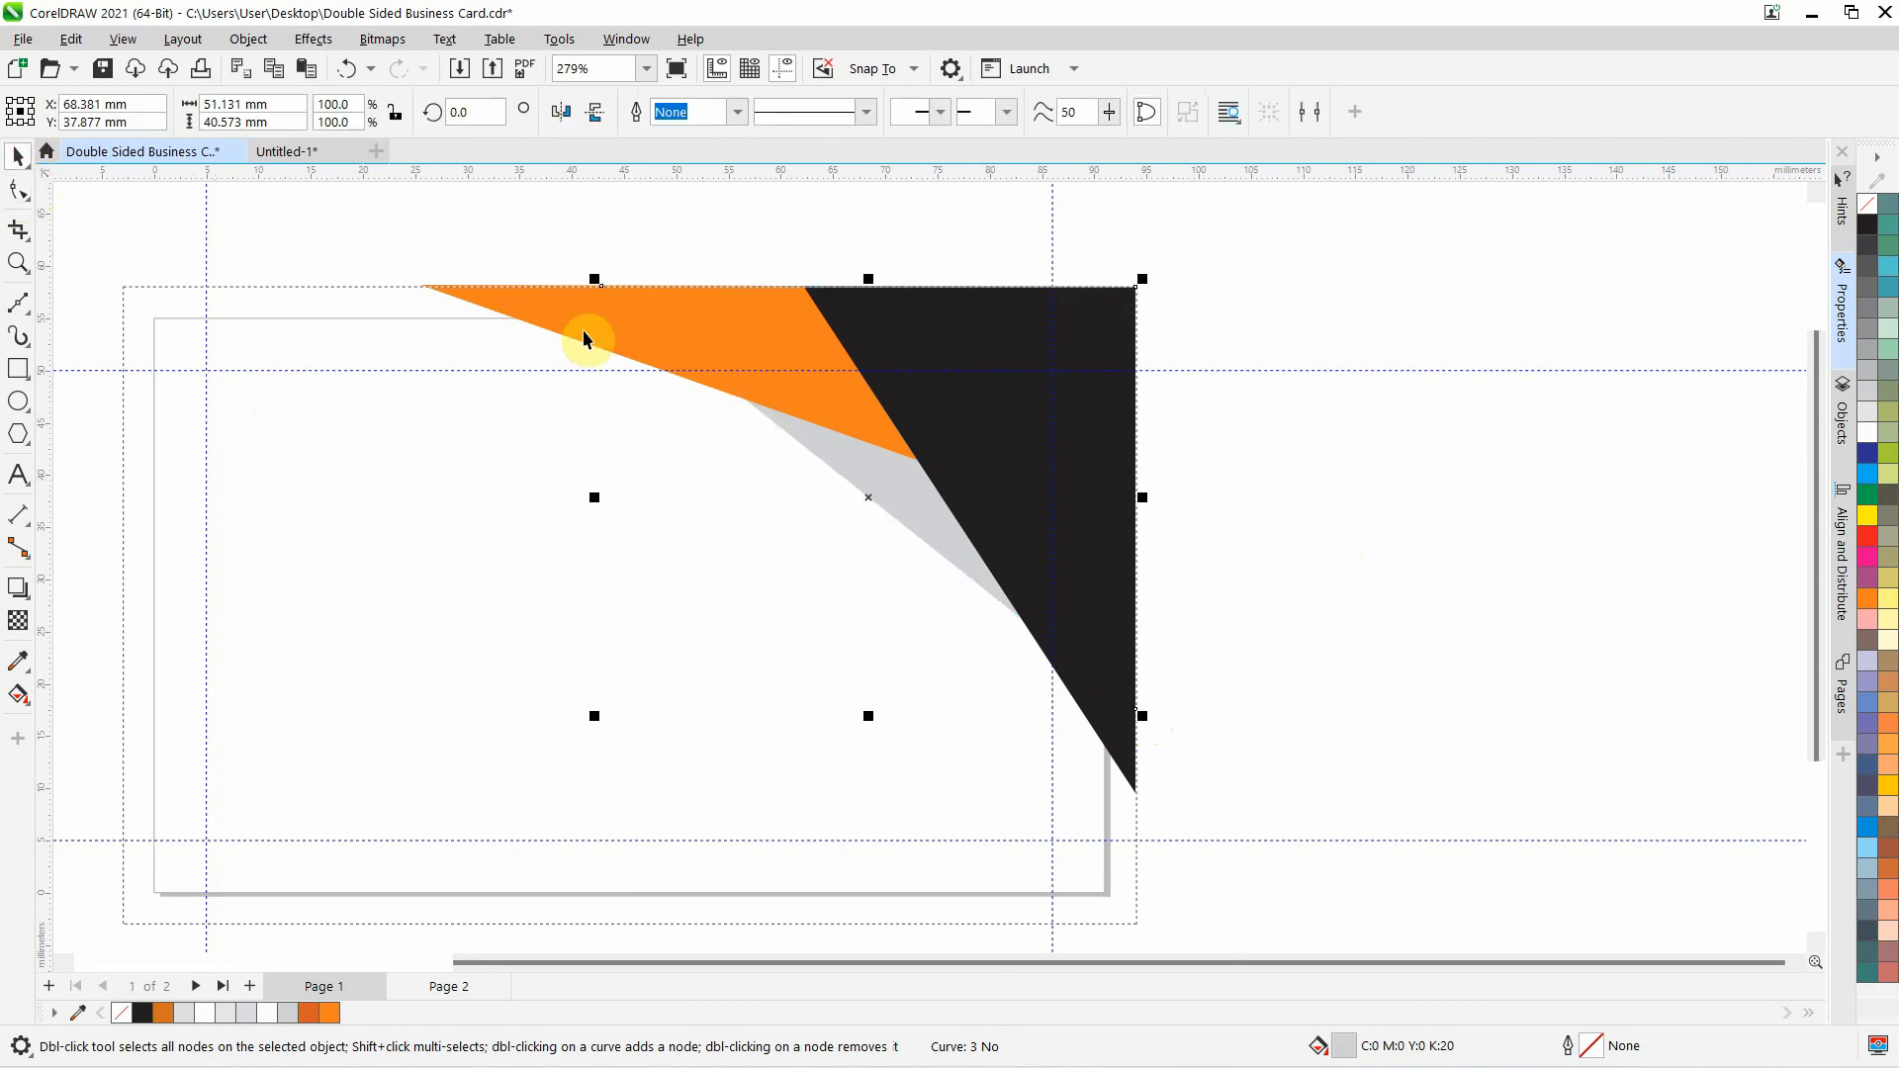
Recolour the orange triangle with the darker orange R213 G112 B34 (#D57022) and deselect it
click(500, 234)
click(531, 304)
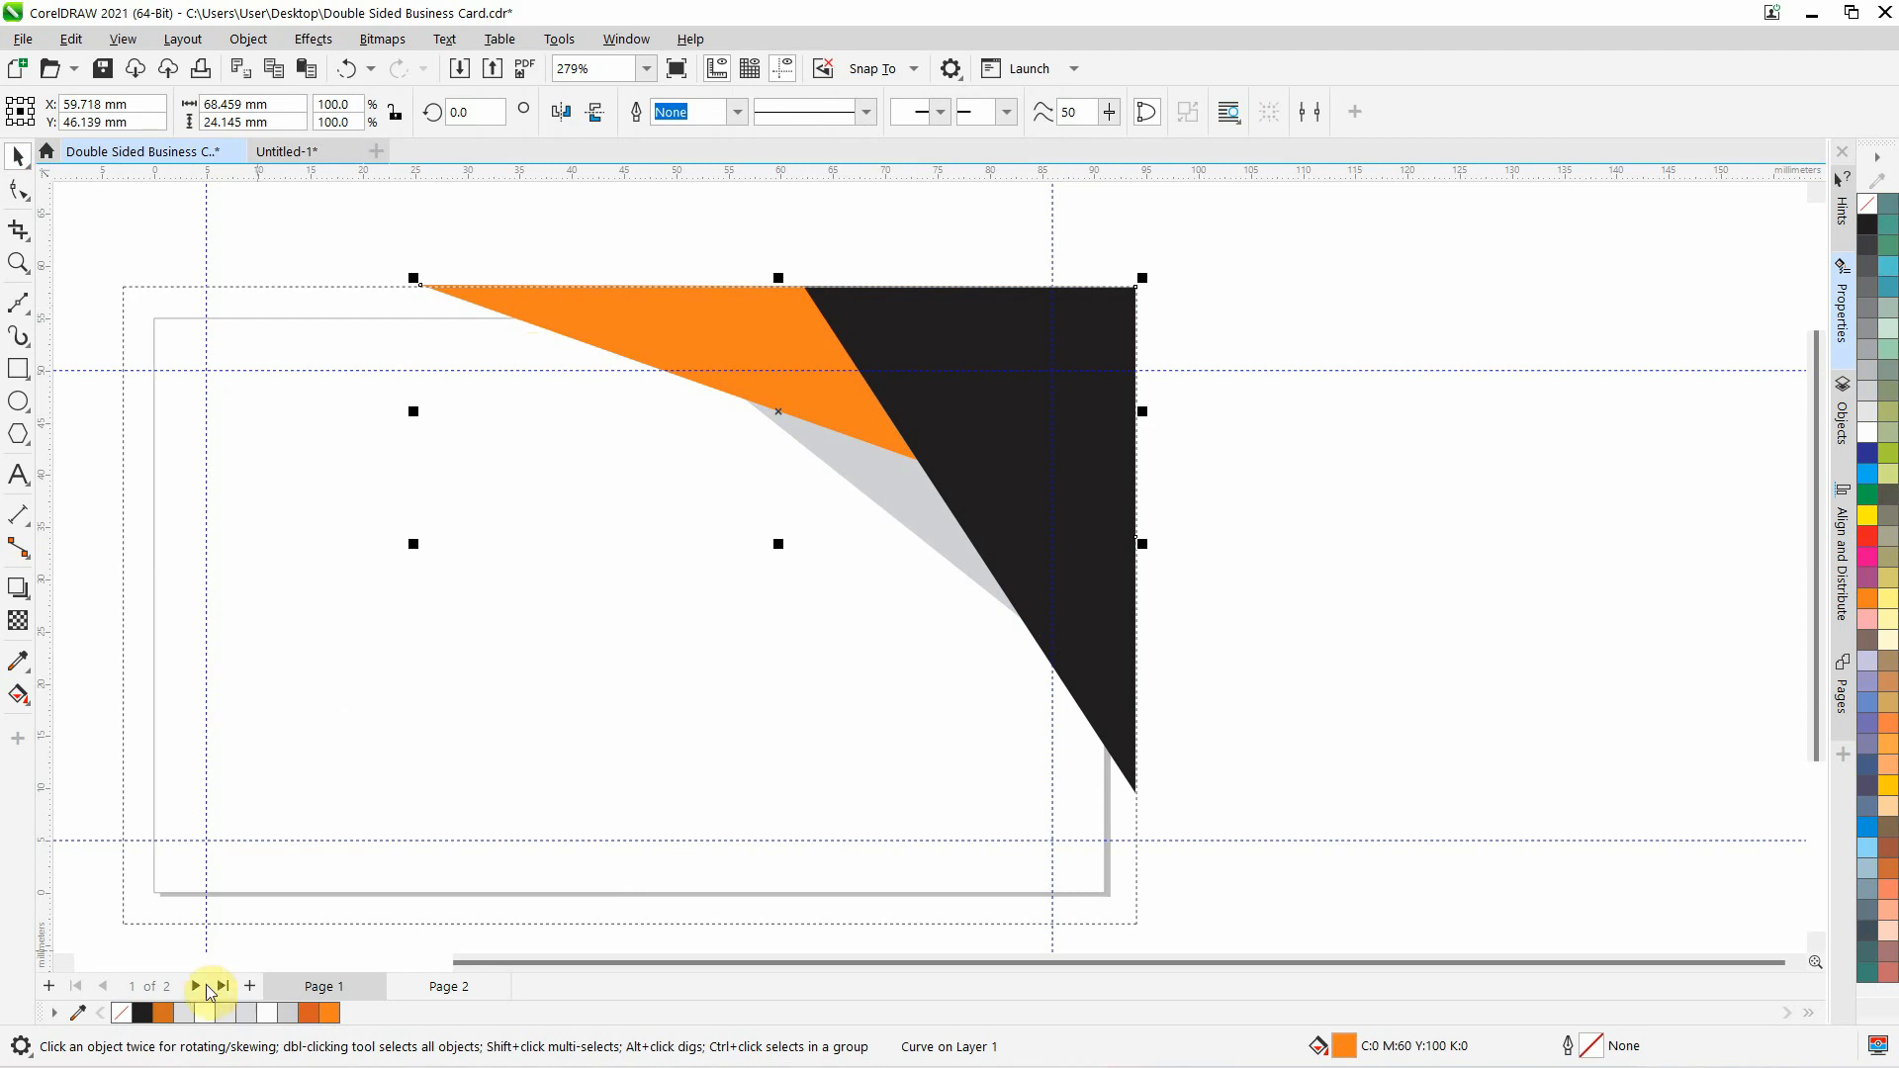
click(164, 1016)
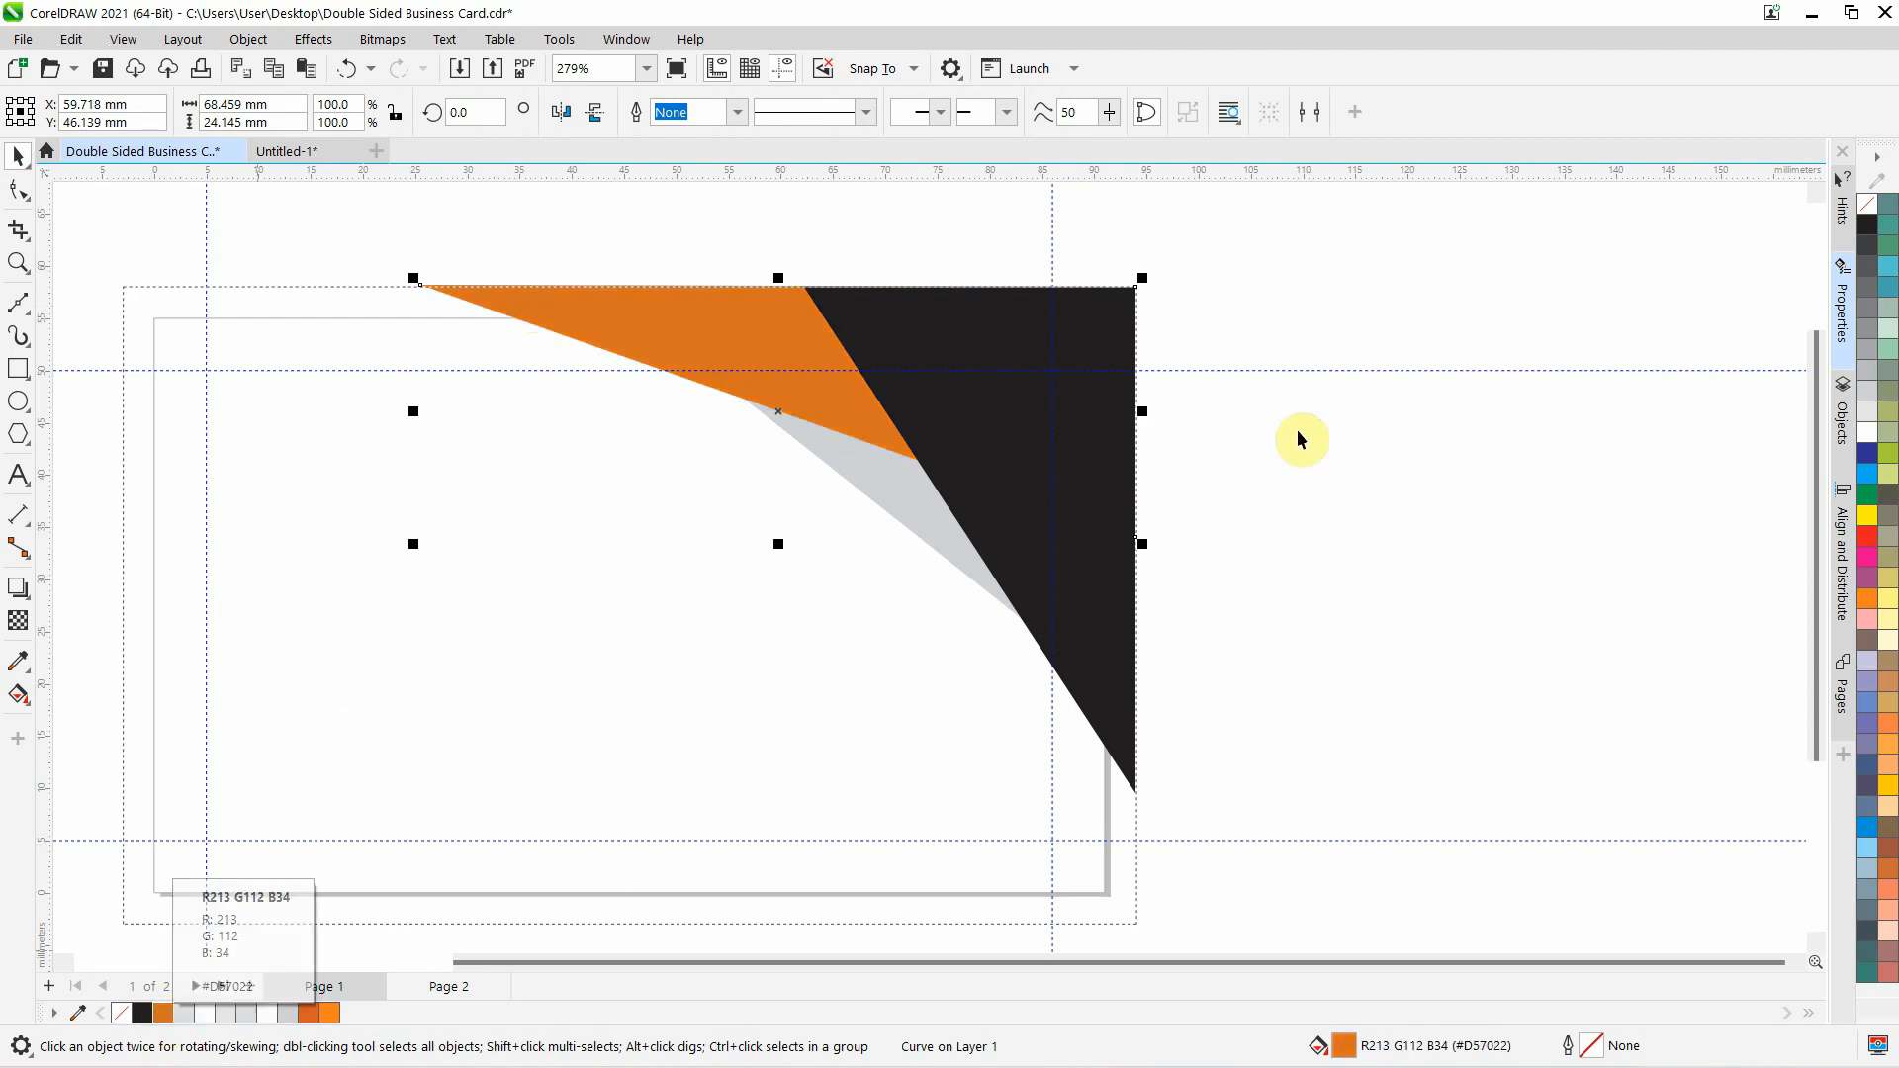
click(1366, 465)
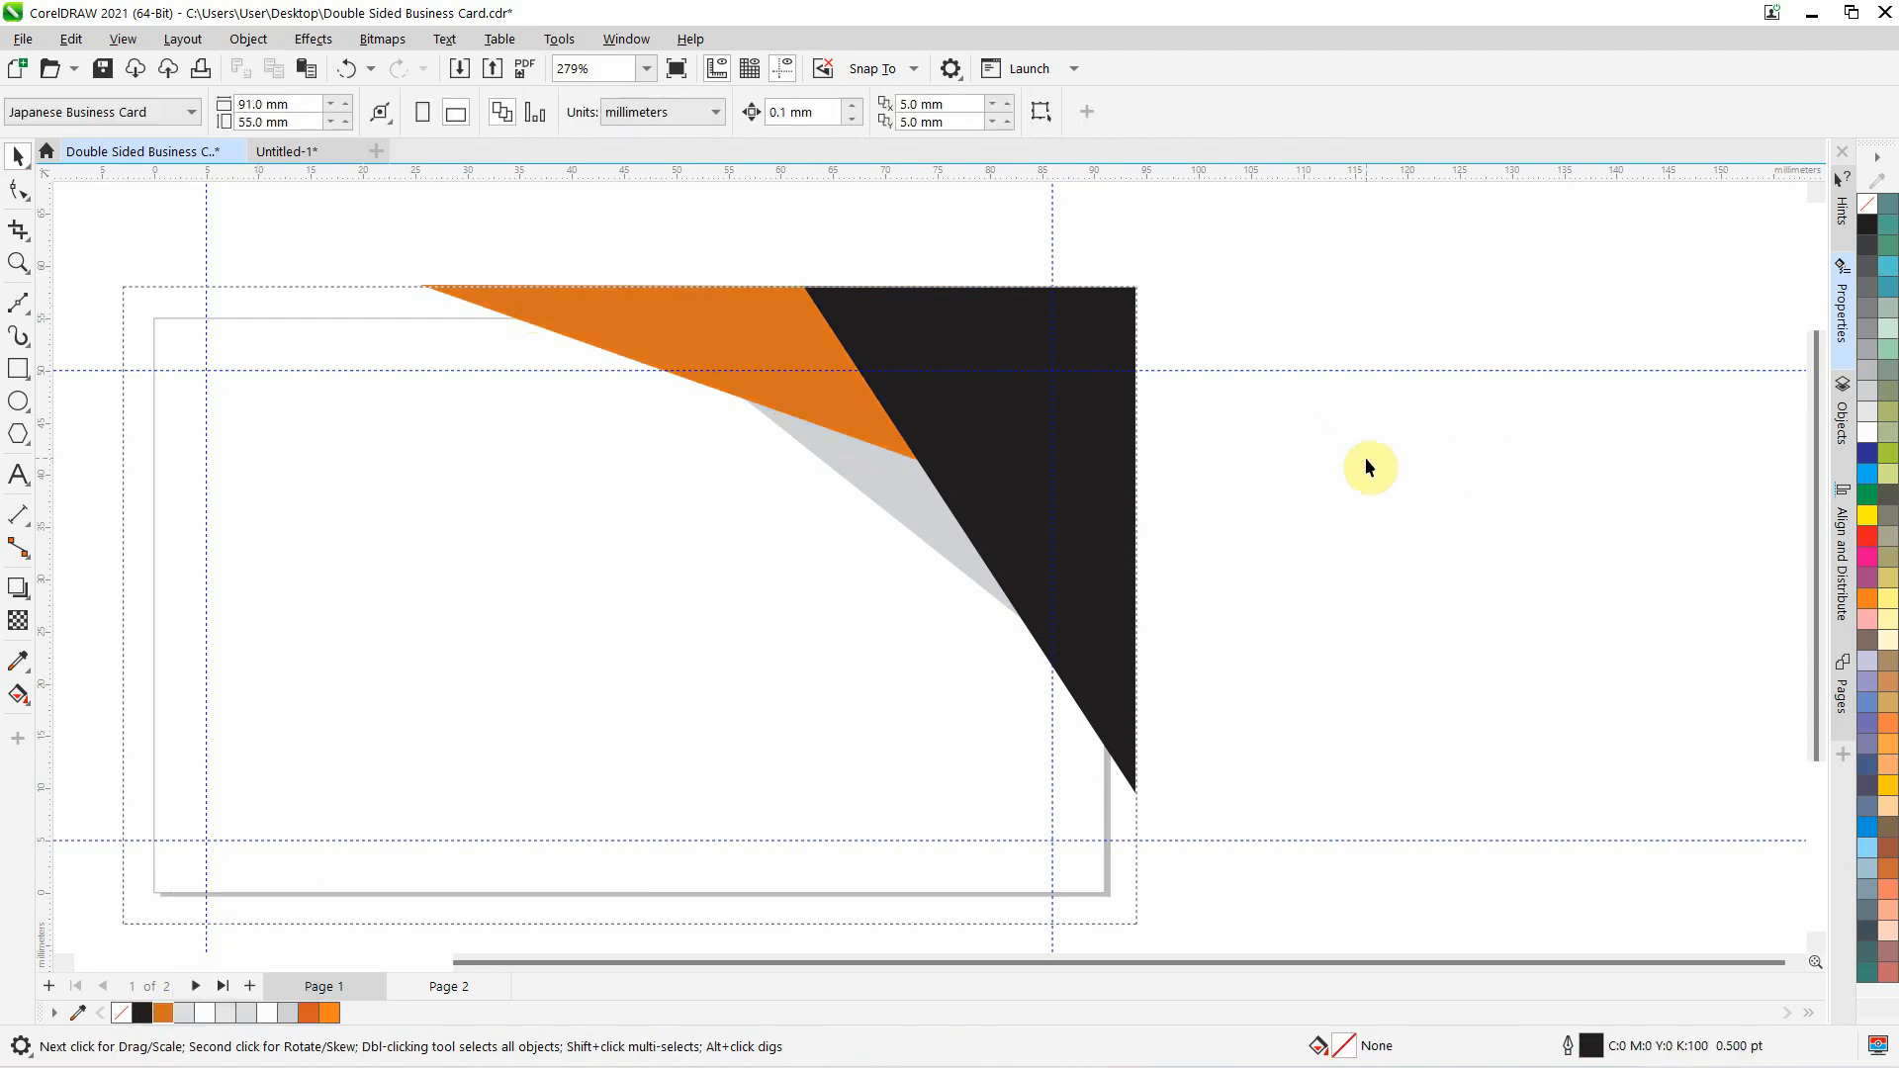
Move the grey triangle's lower corner node further down the bleed edge for a height of about 44 mm, and deselect everything
click(911, 493)
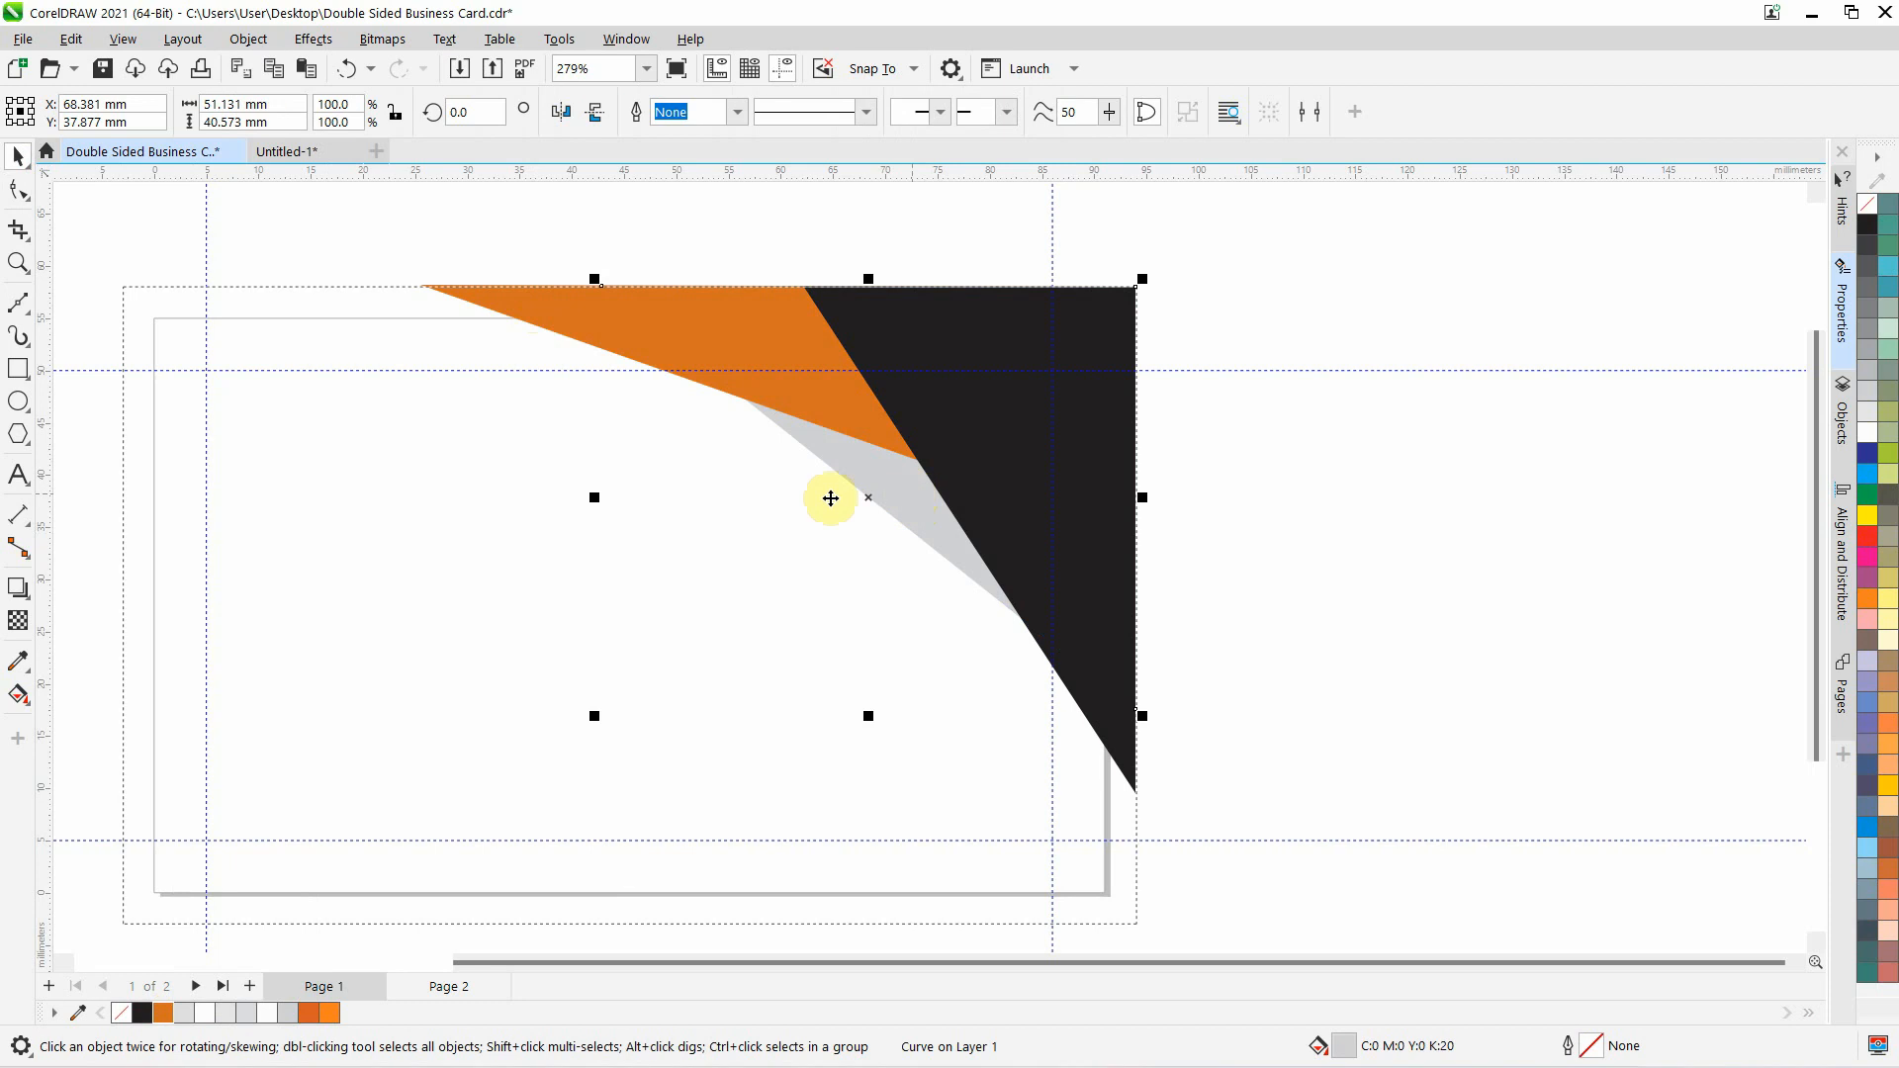
key(F10)
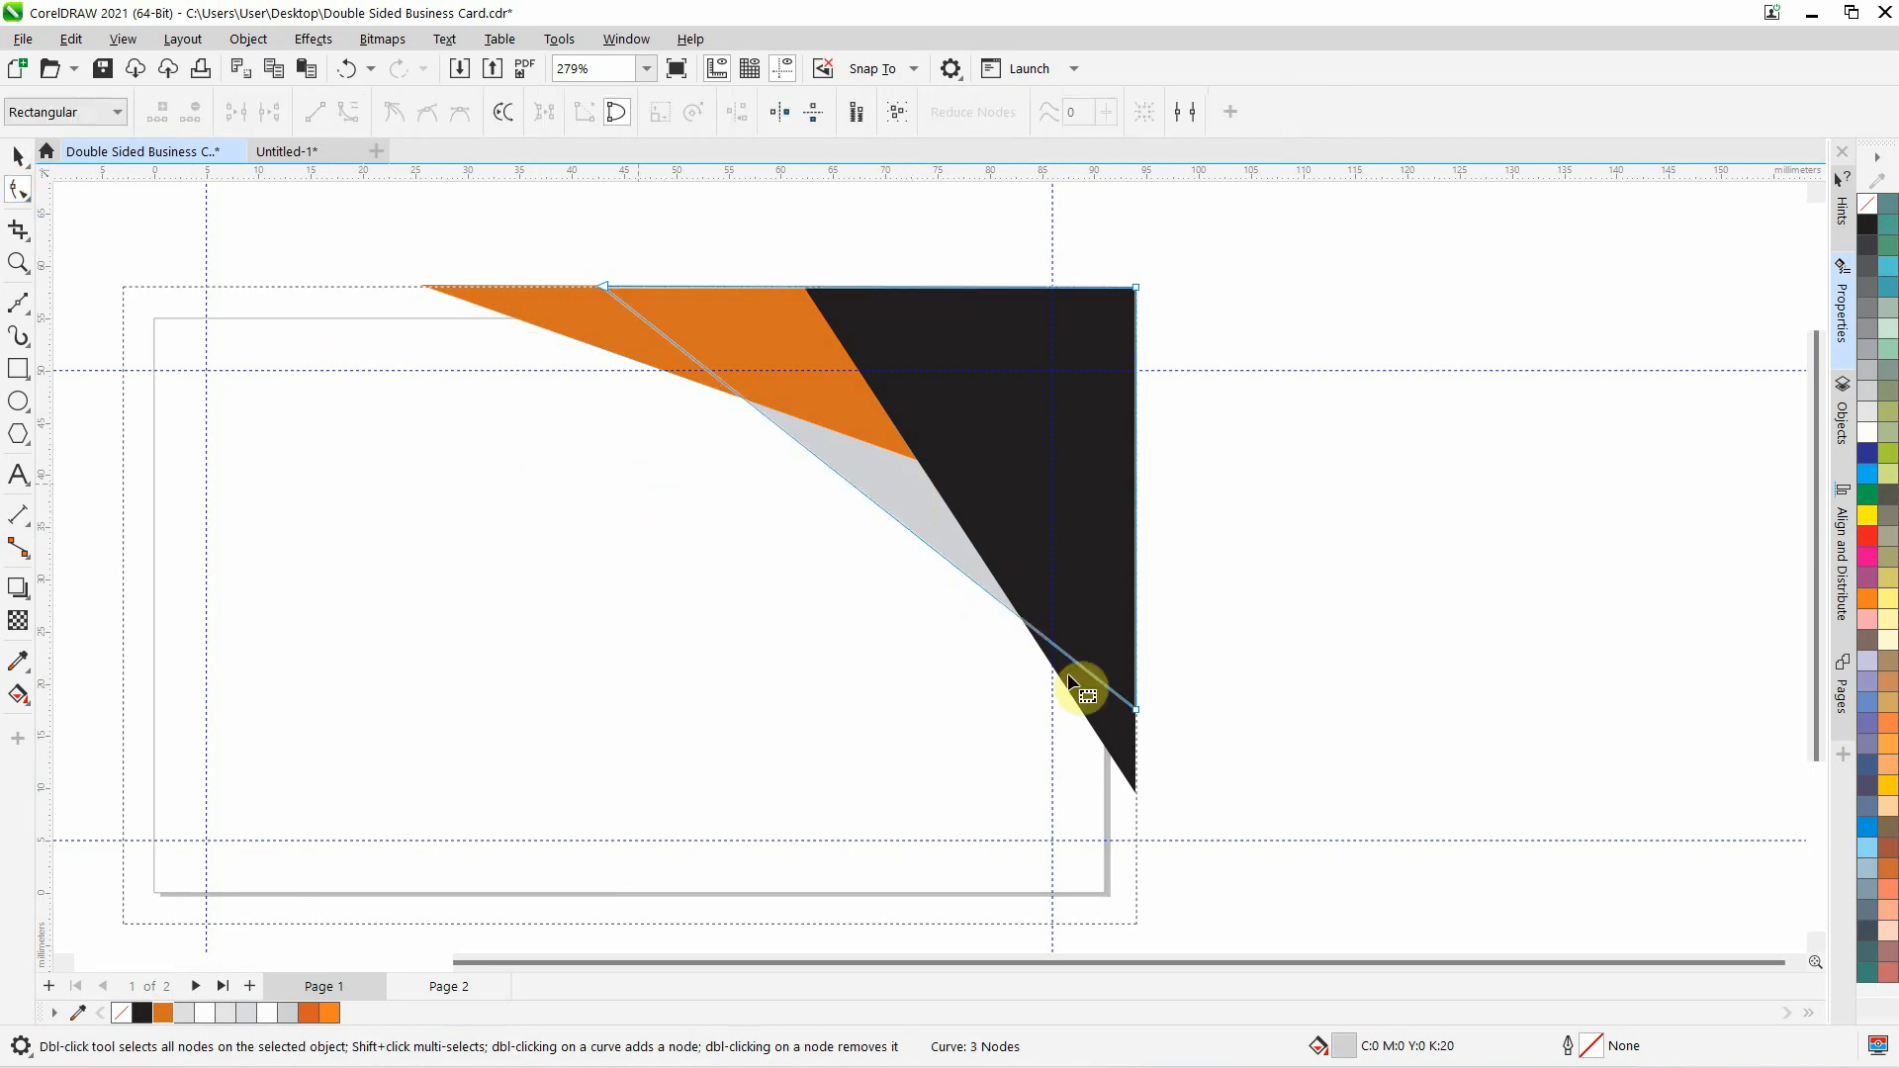
drag(1135, 710, 1136, 741)
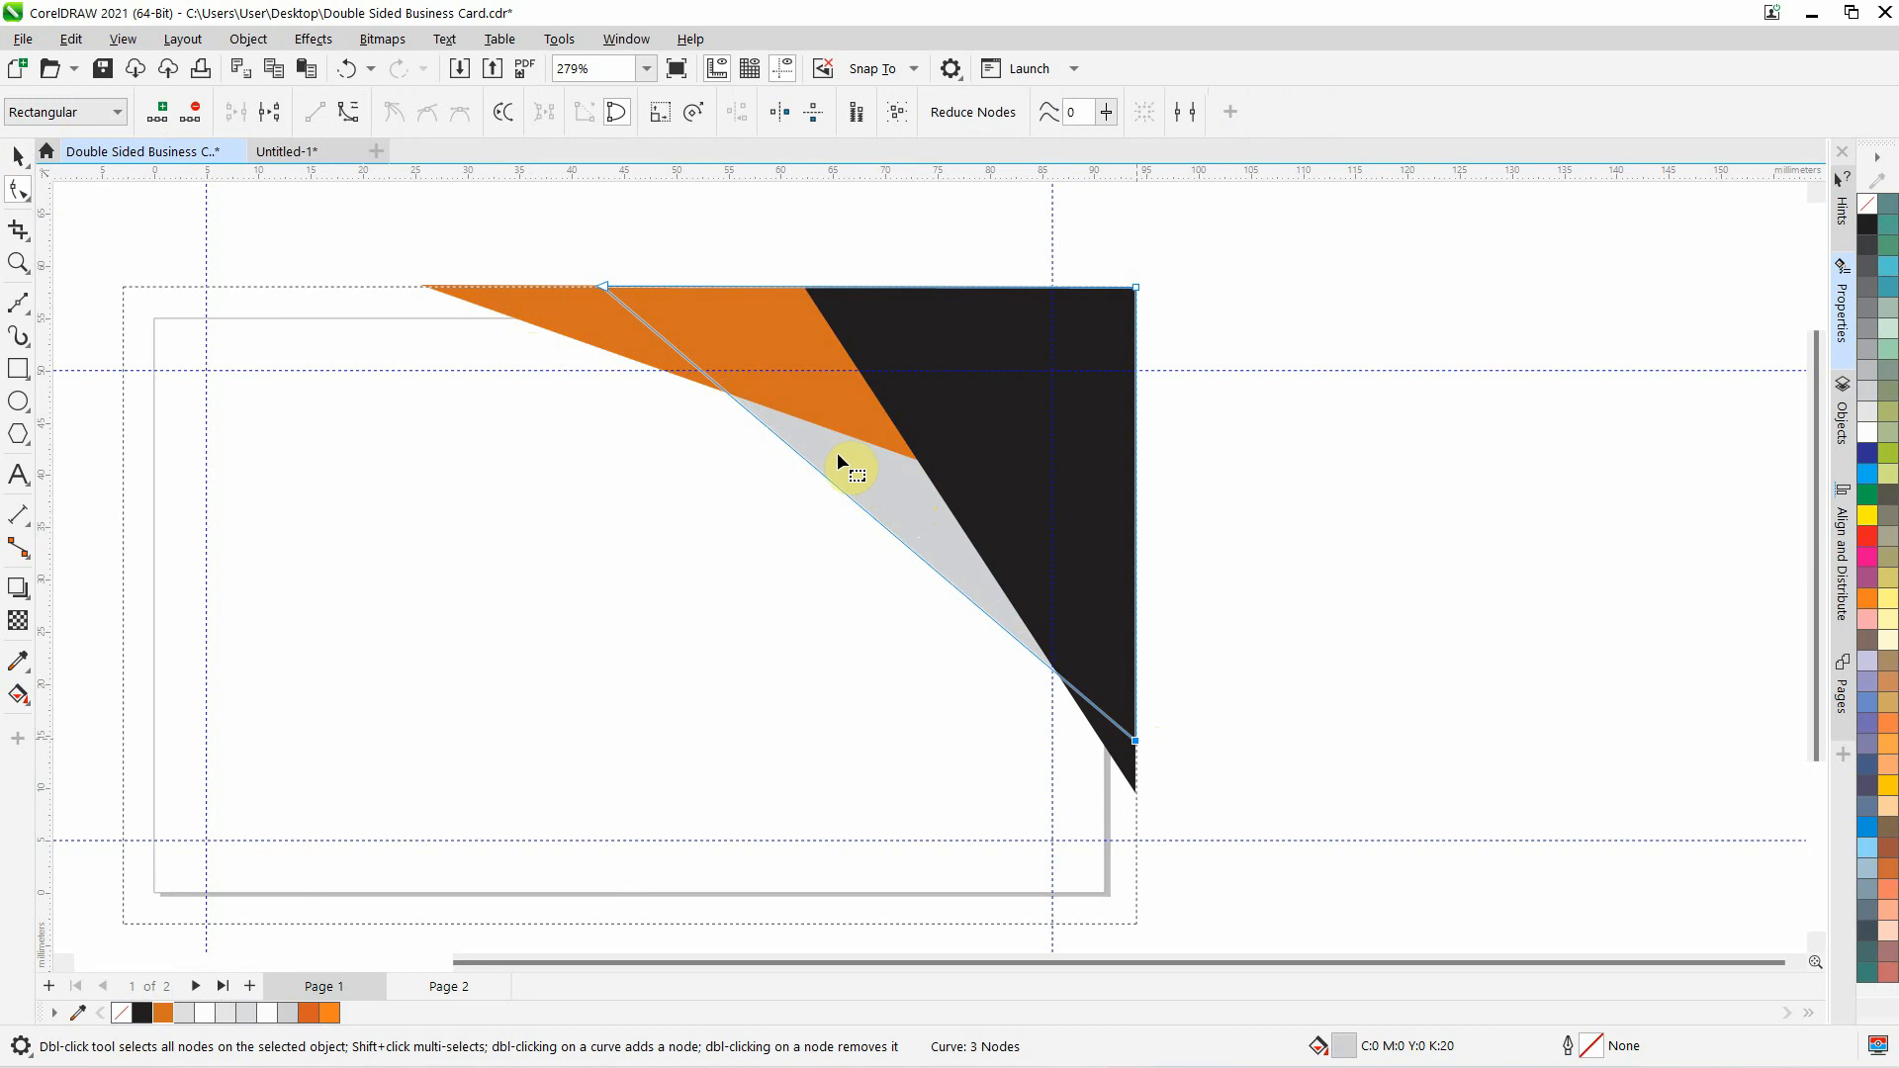
click(18, 157)
click(933, 343)
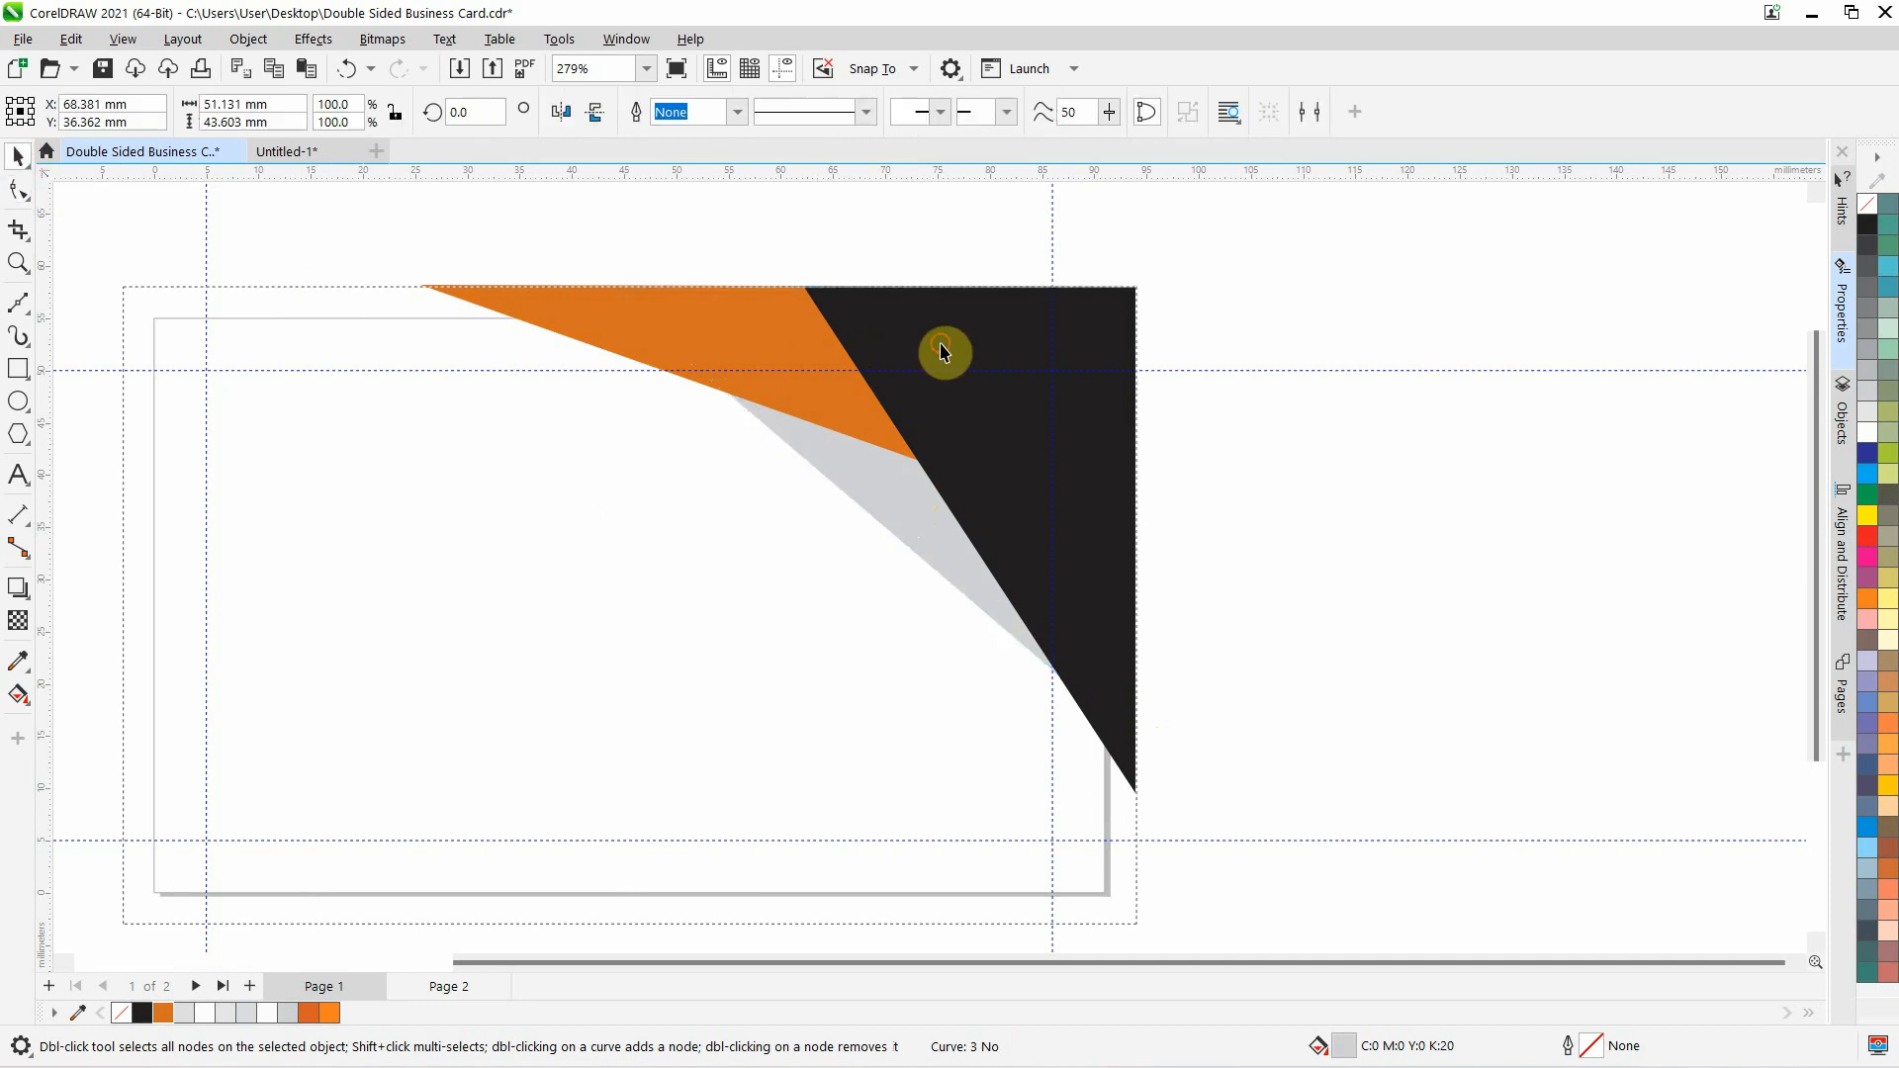
click(399, 246)
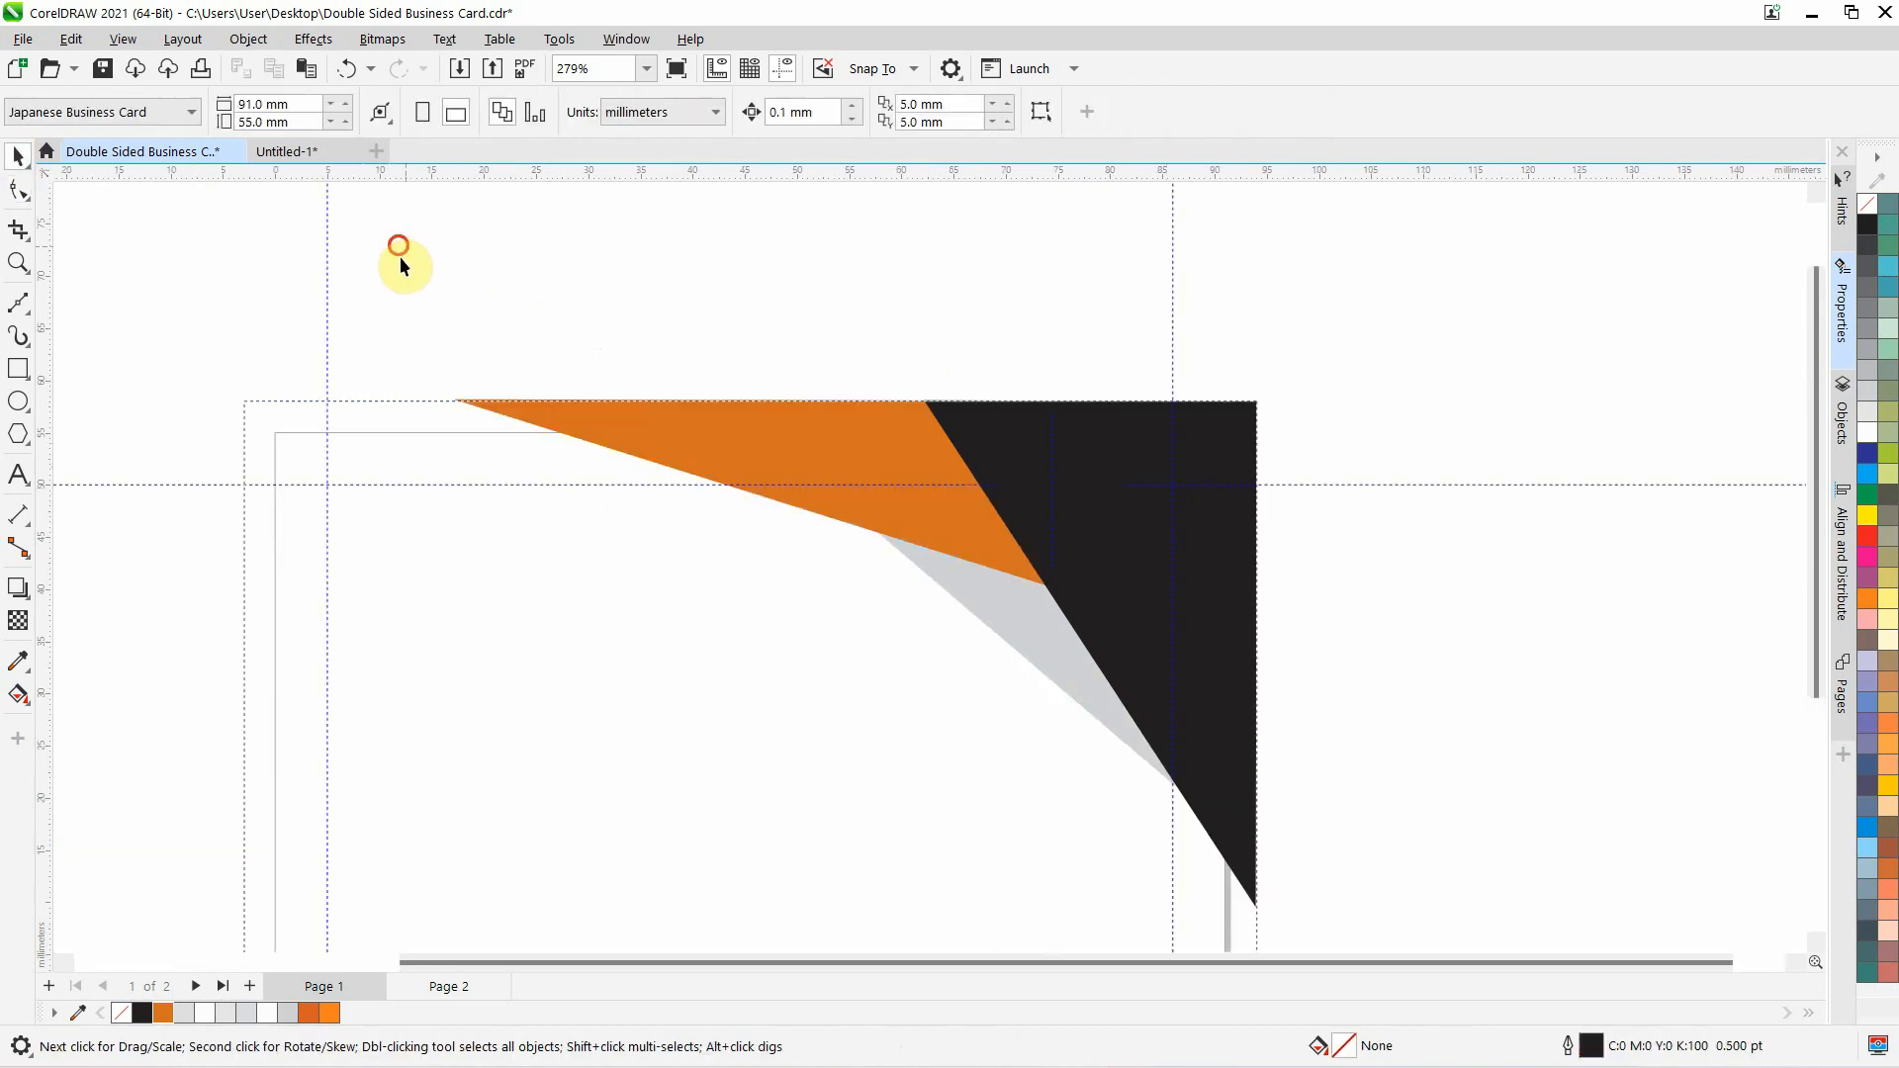
Group the black, orange and grey corner triangles into one object and deselect it
drag(398, 247, 1179, 834)
right_click(890, 361)
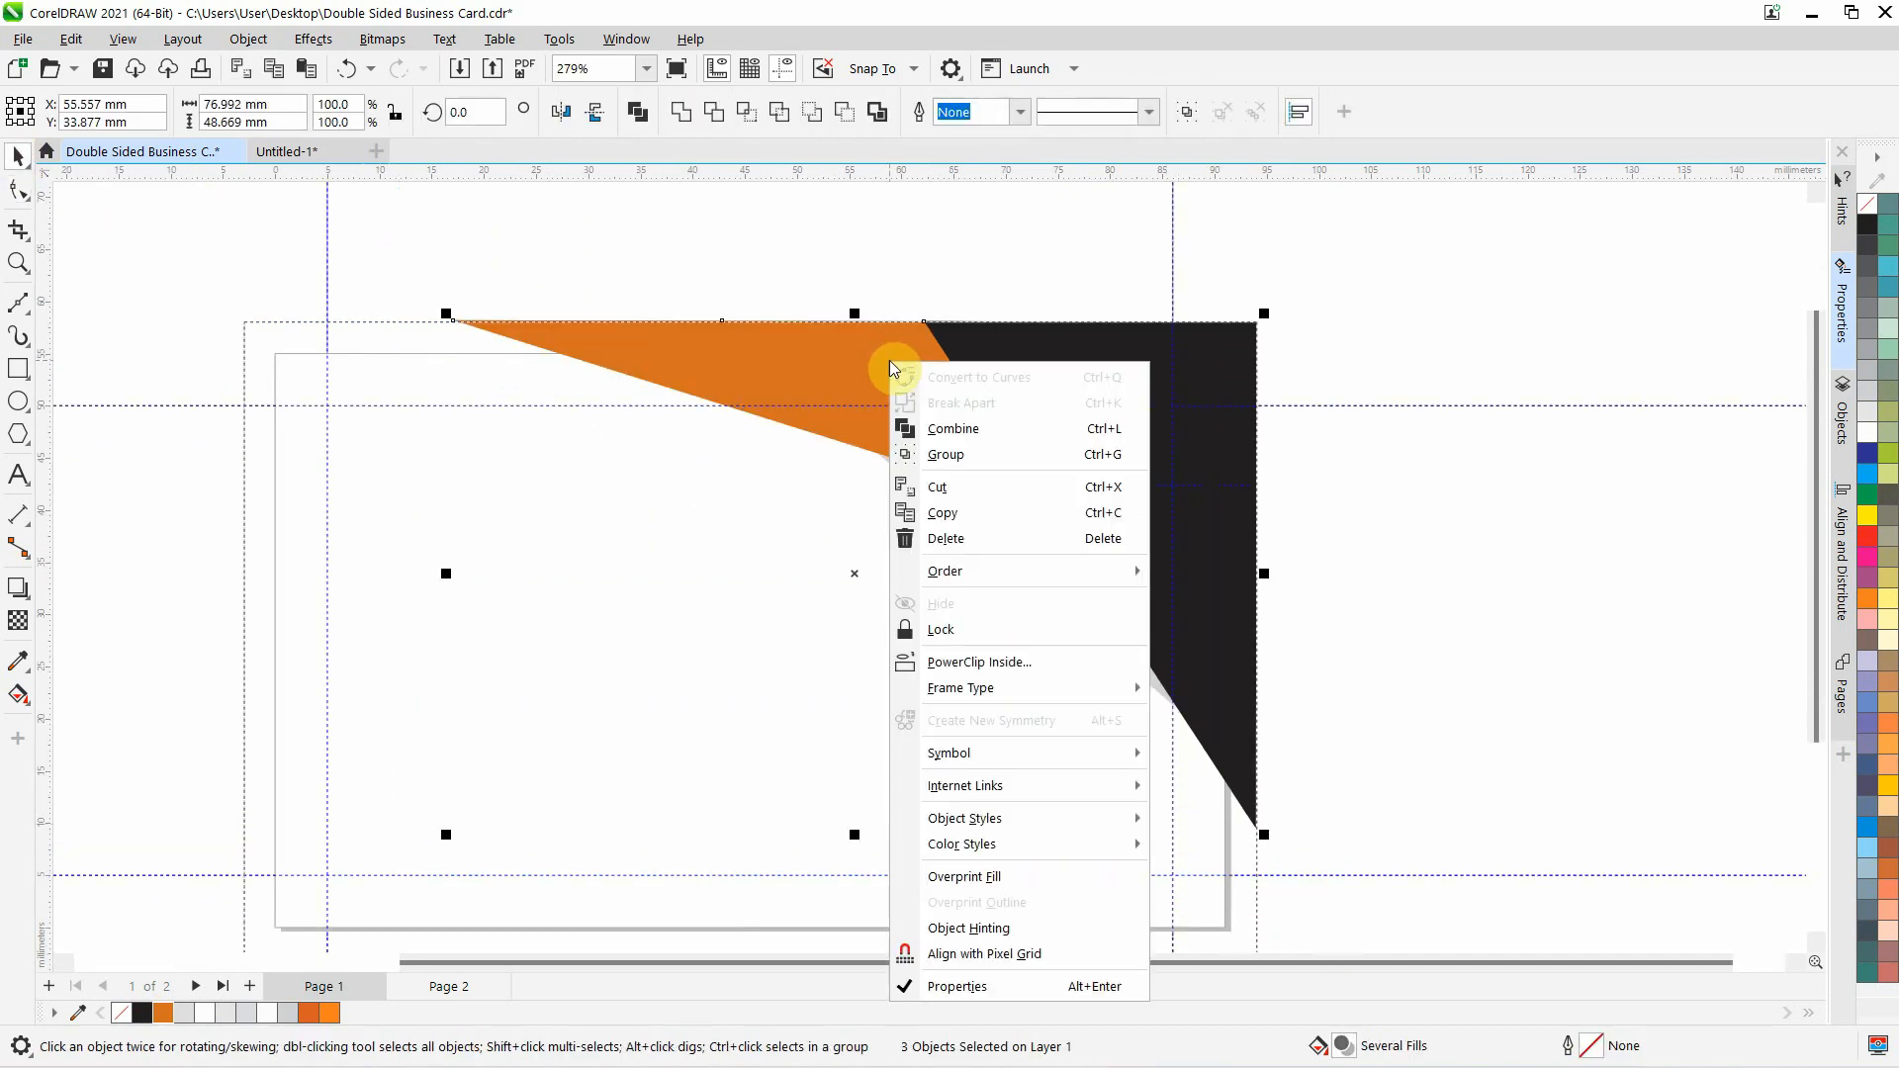
click(950, 454)
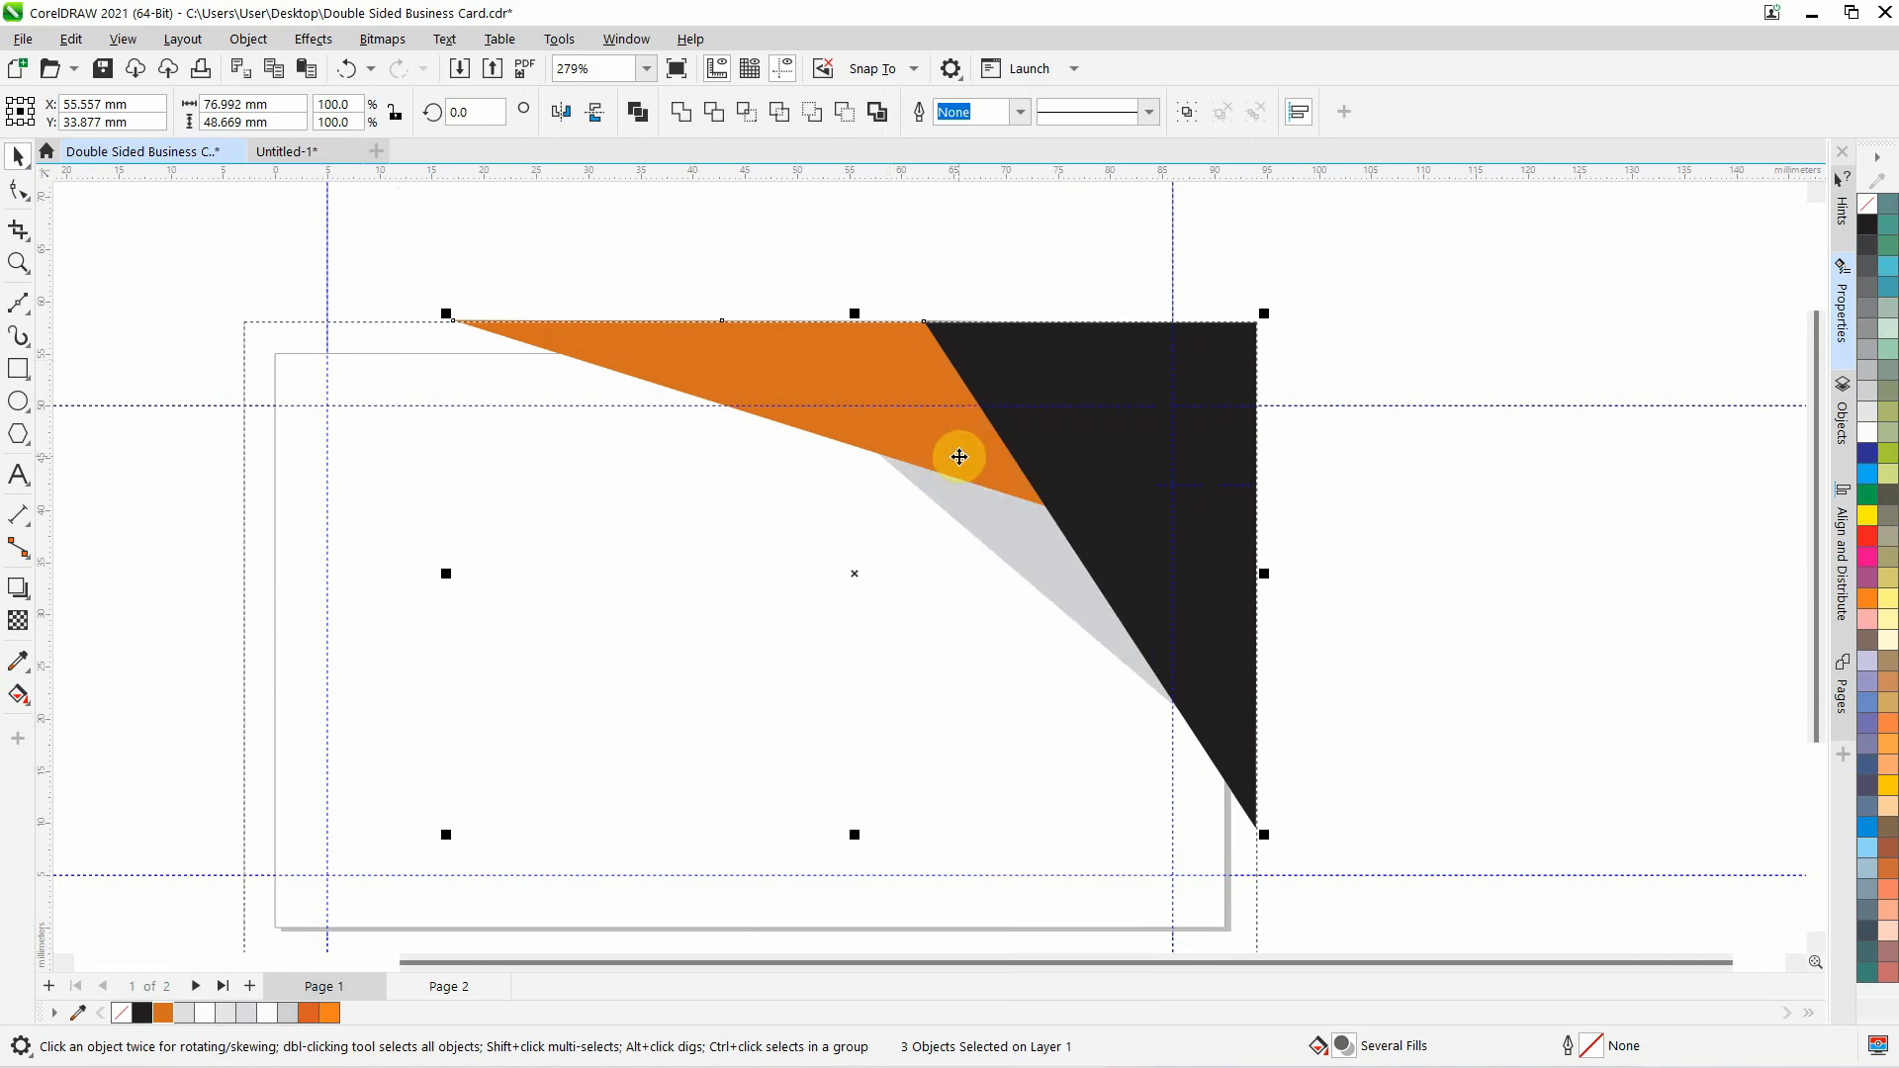
click(1424, 495)
scroll(1445, 484, down, 1)
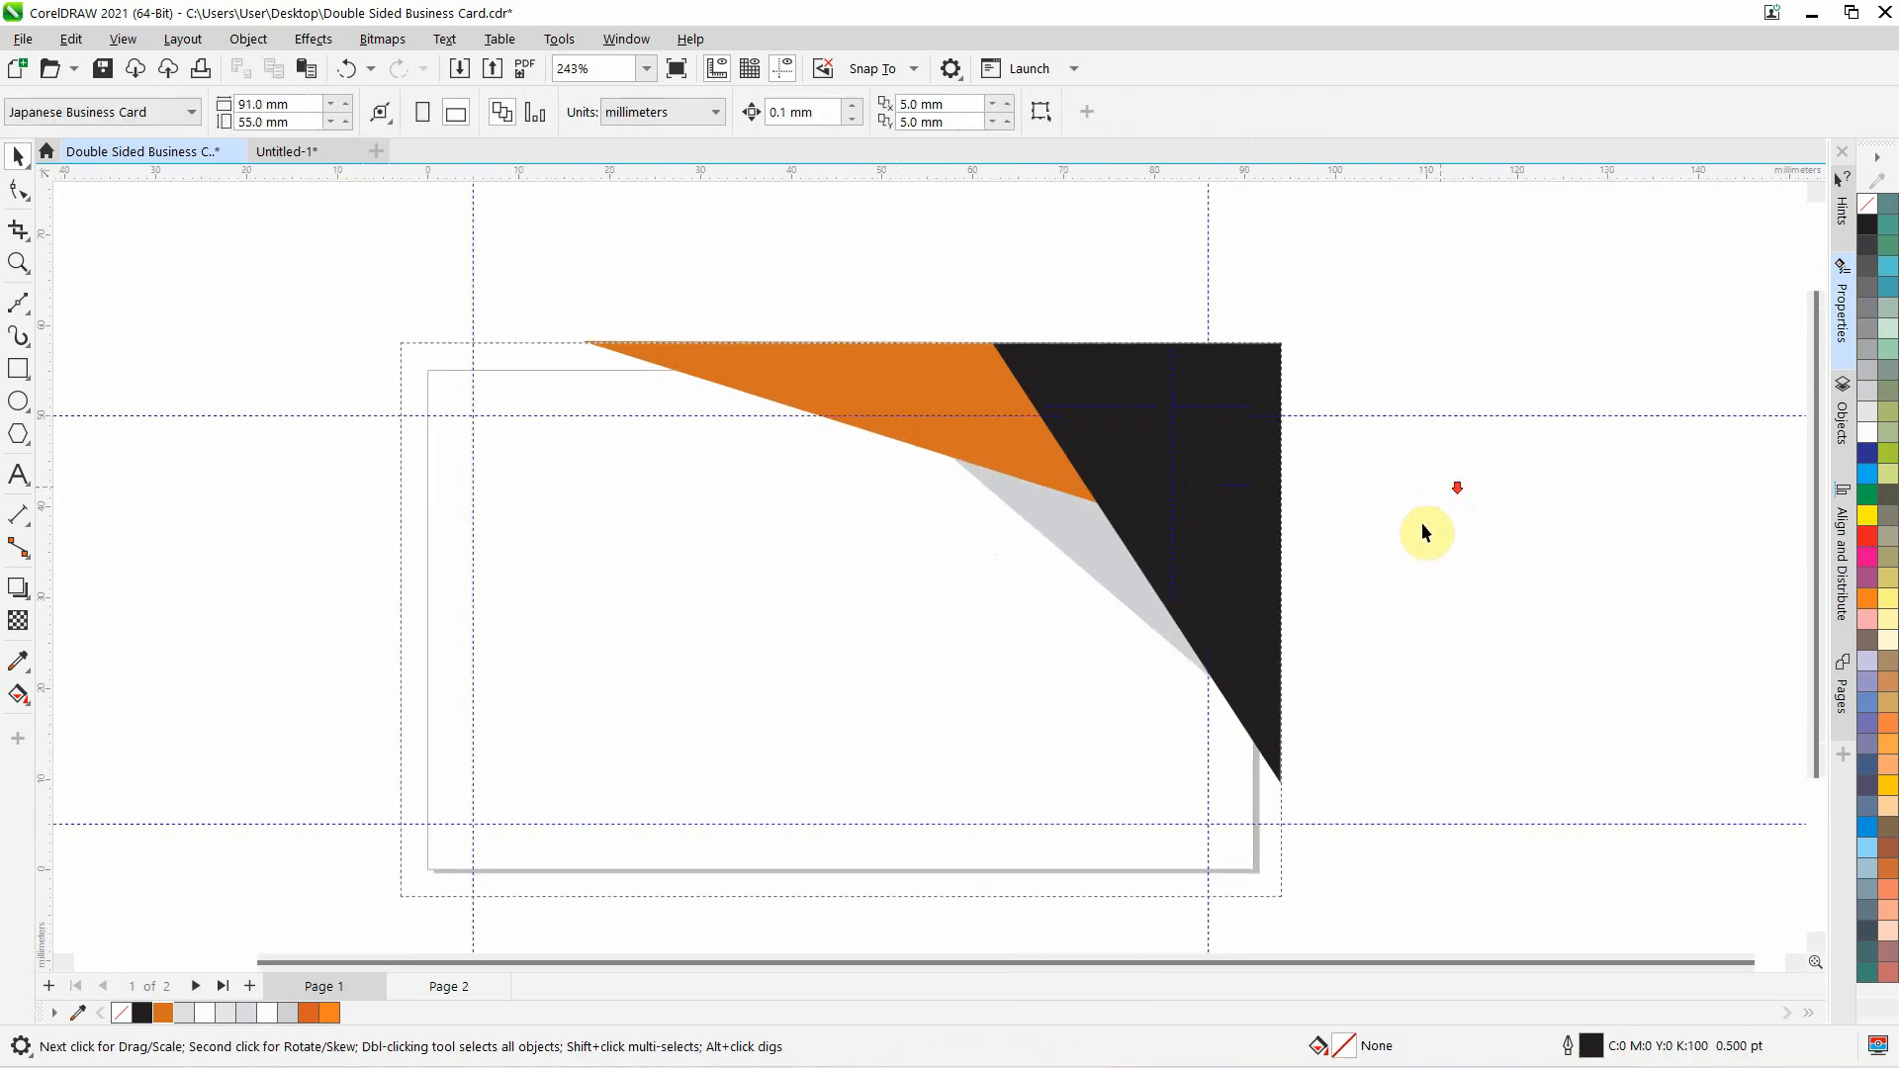
Duplicate the grouped corner triangles in place by copying and pasting them on page 1
click(1145, 461)
right_click(1114, 462)
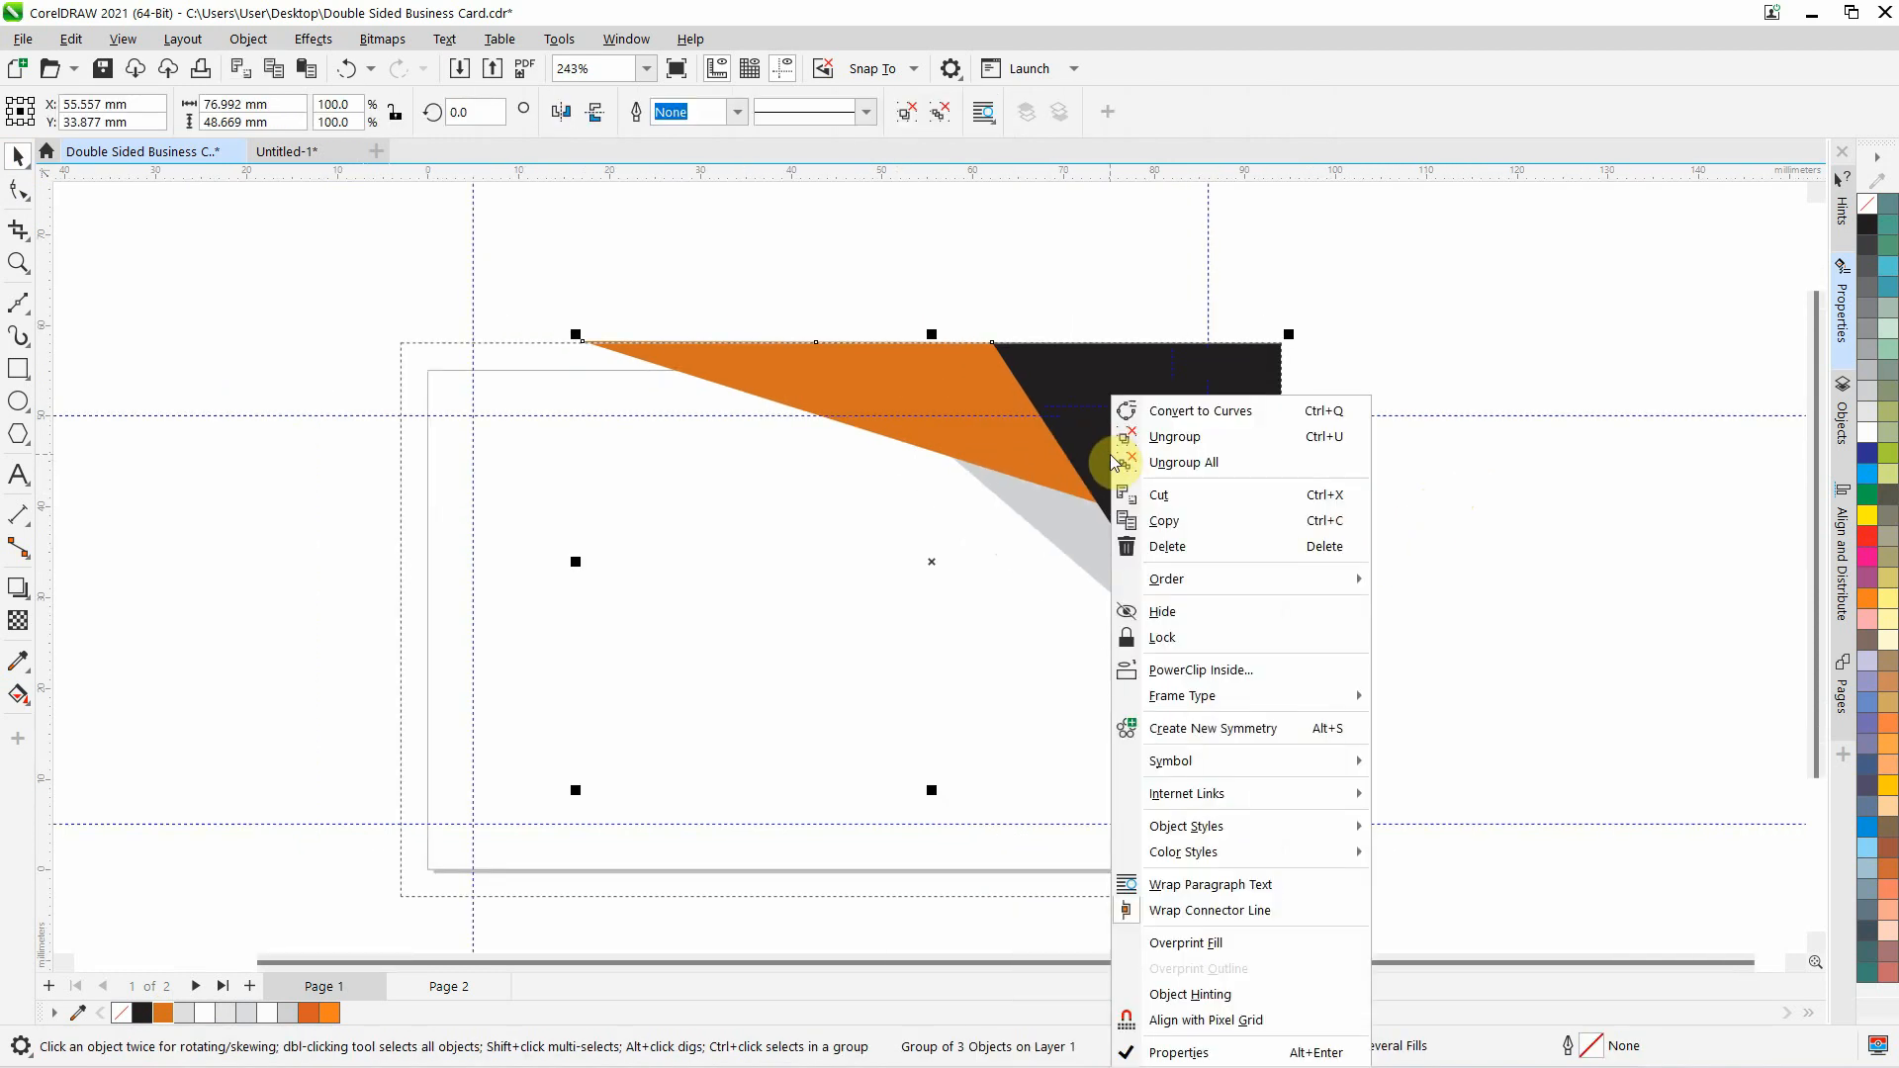
click(1169, 520)
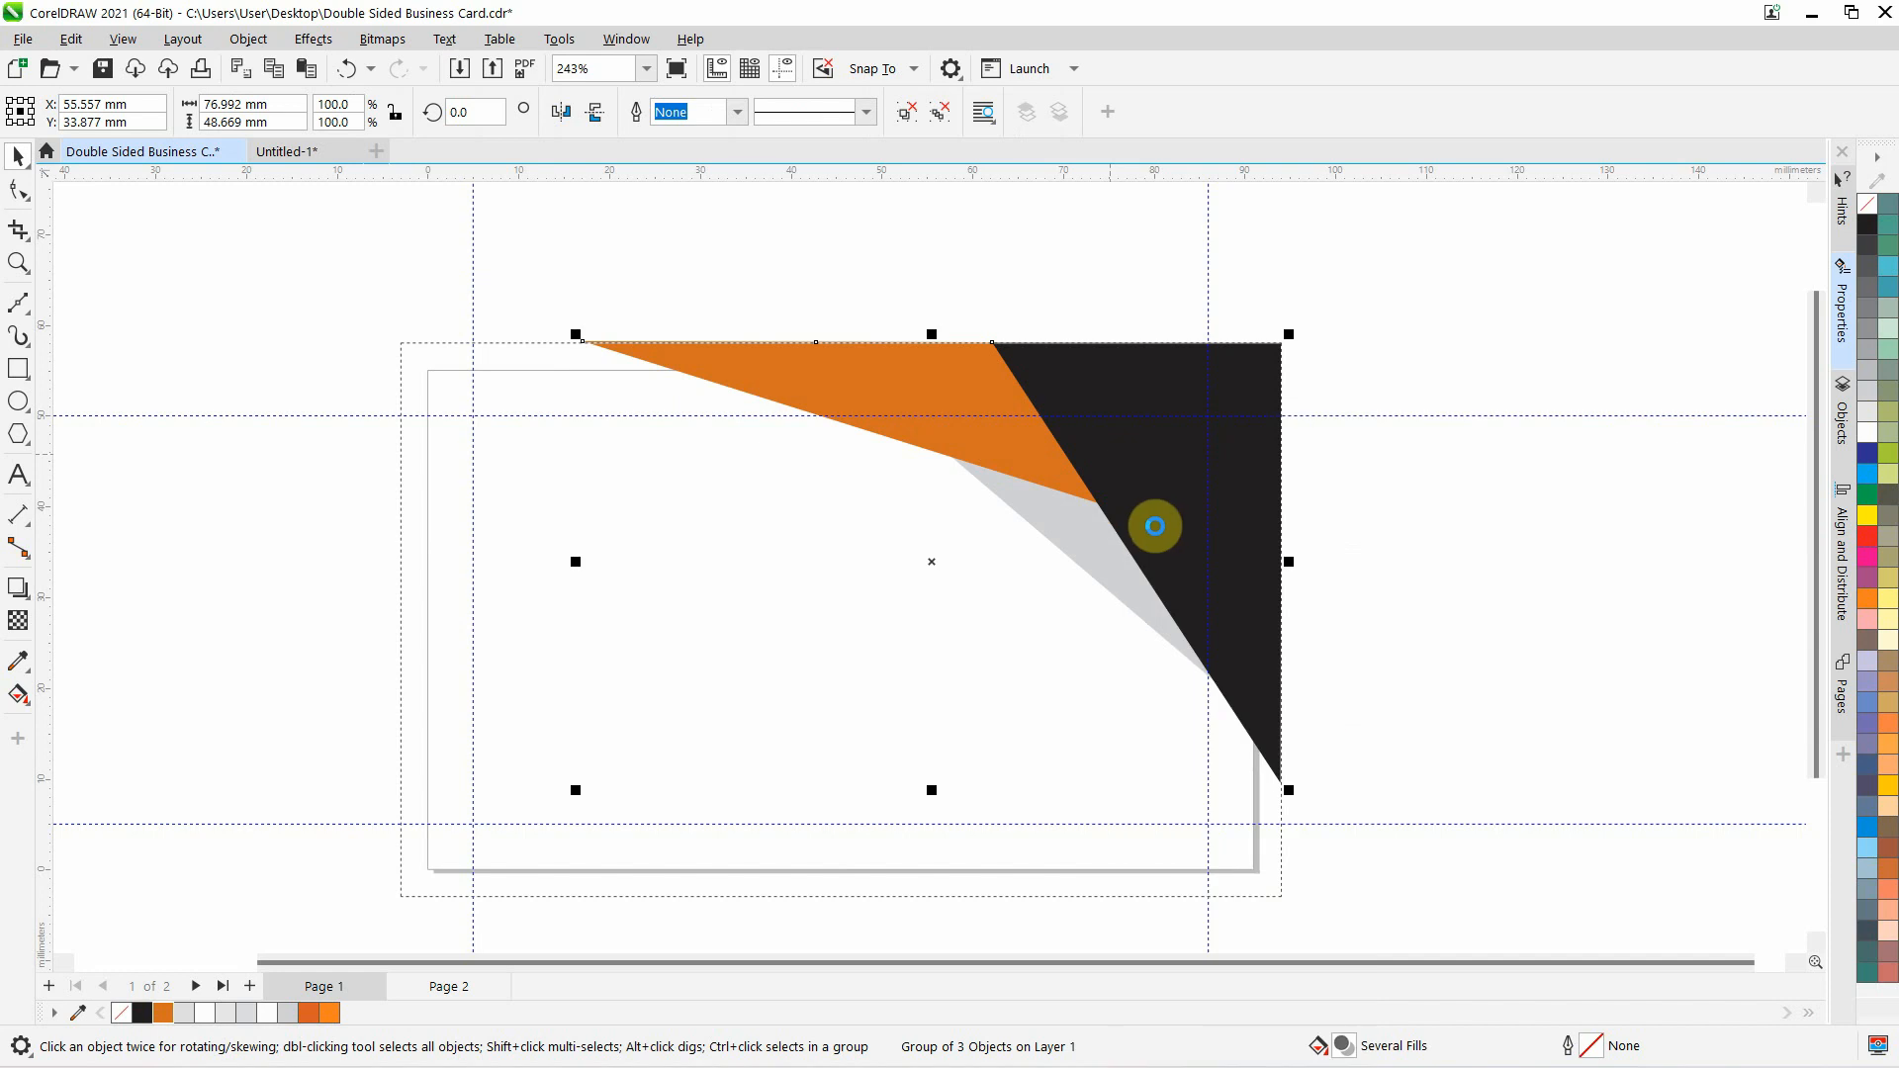
right_click(437, 499)
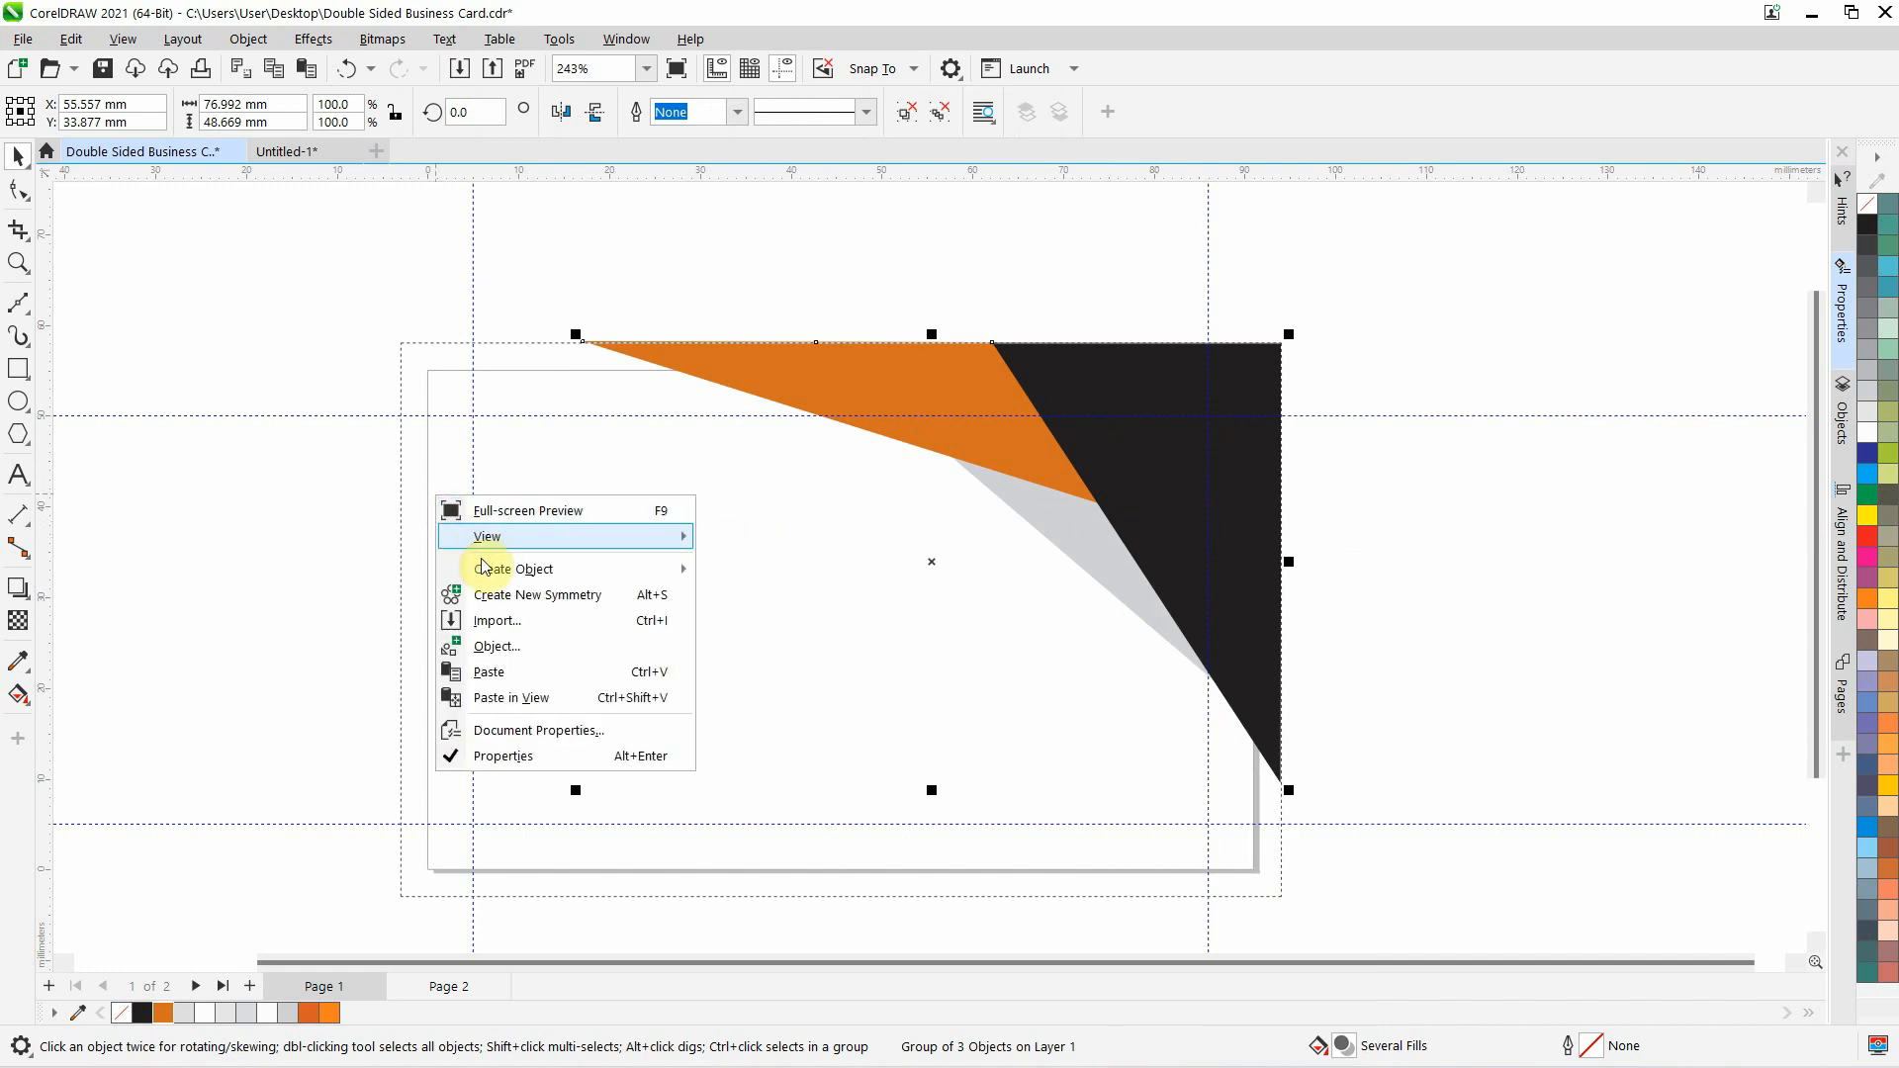
click(491, 672)
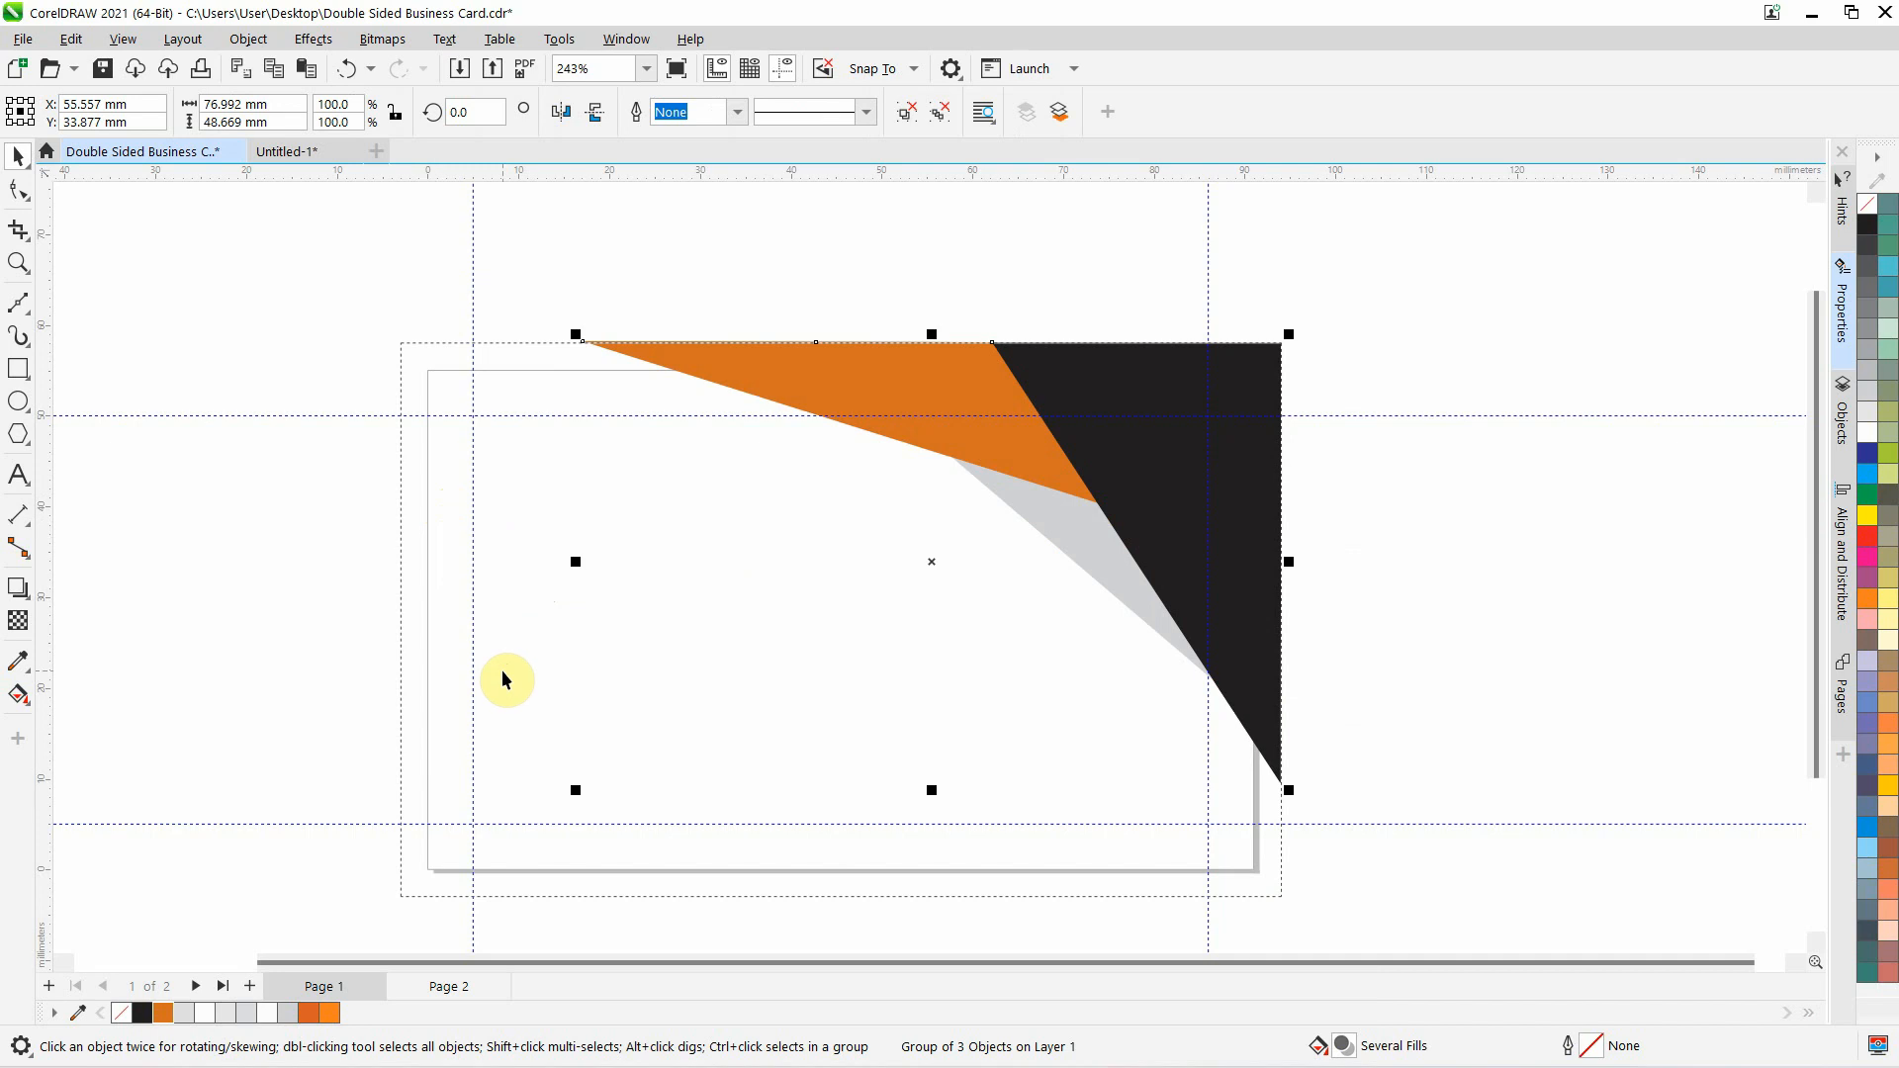
click(1434, 526)
Mirror the duplicated triangle group horizontally and vertically, and fit it into the card's lower-left bleed corner
drag(1070, 487, 797, 551)
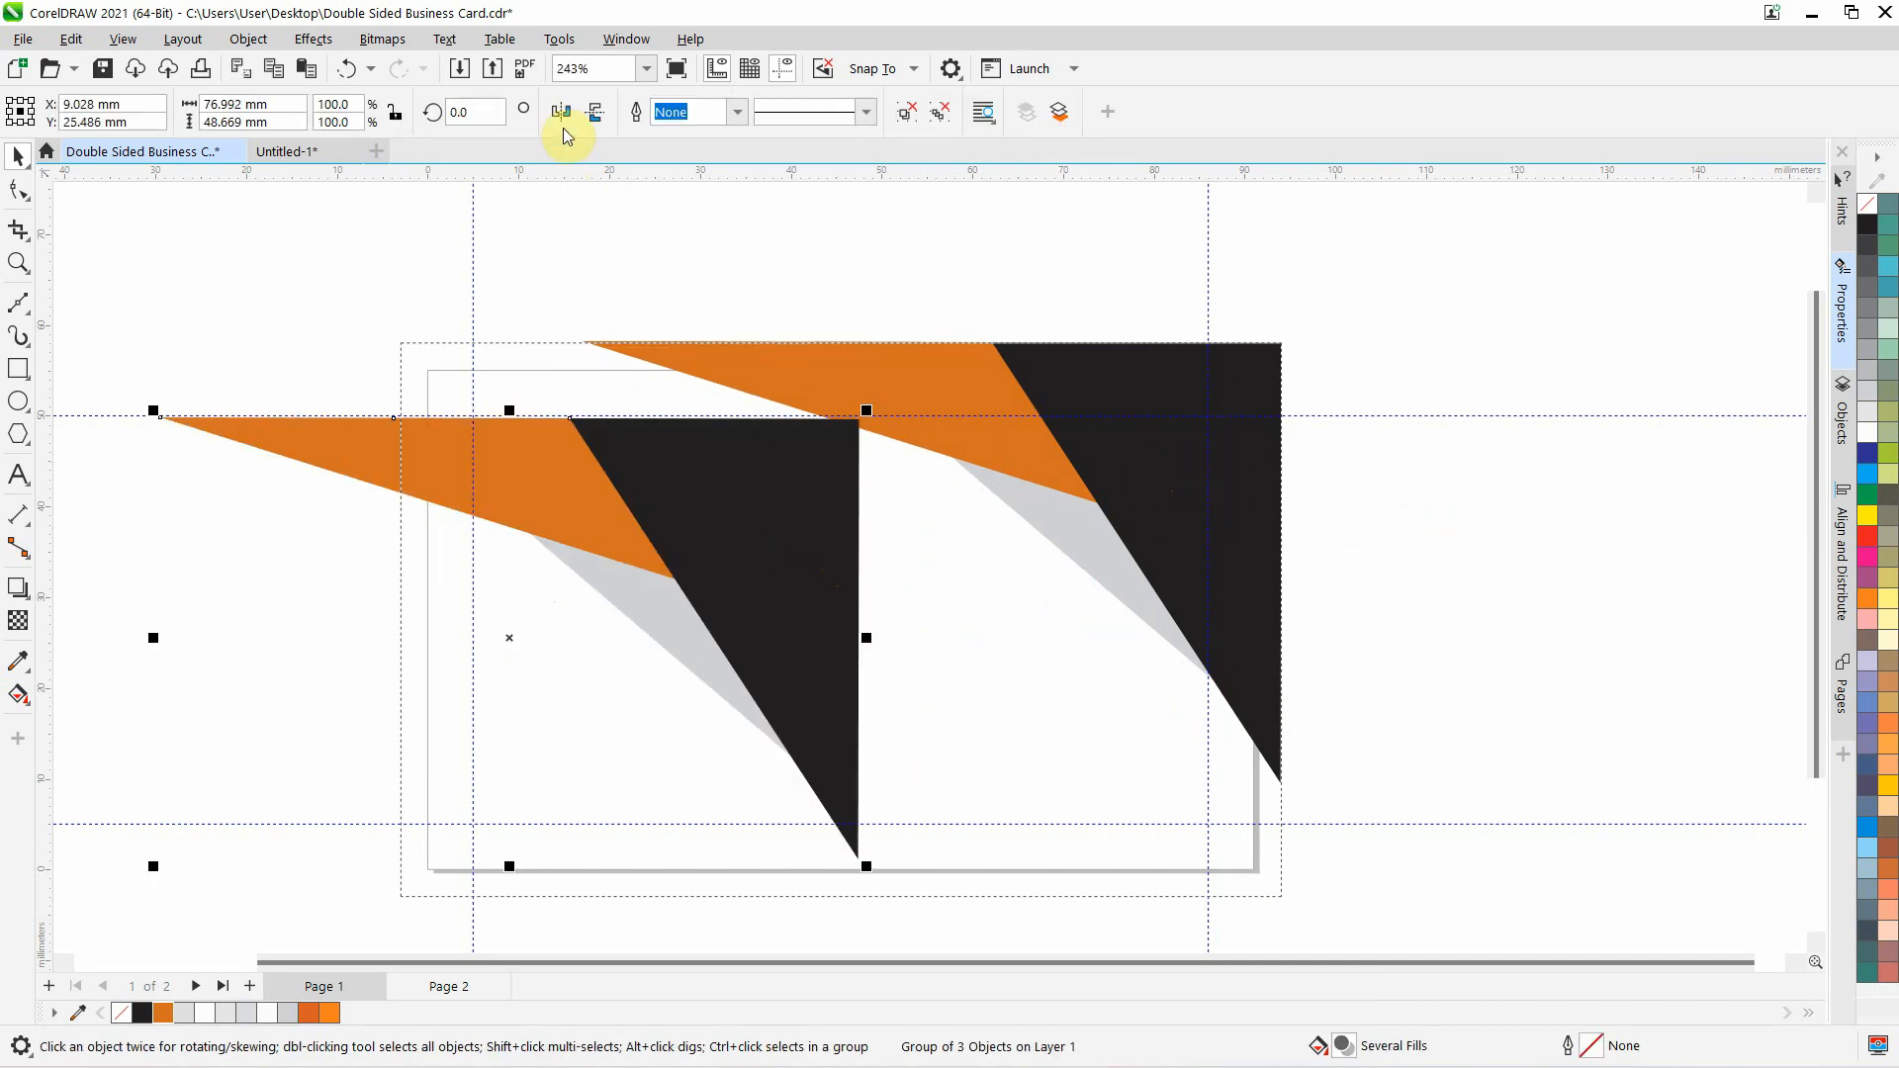
click(562, 113)
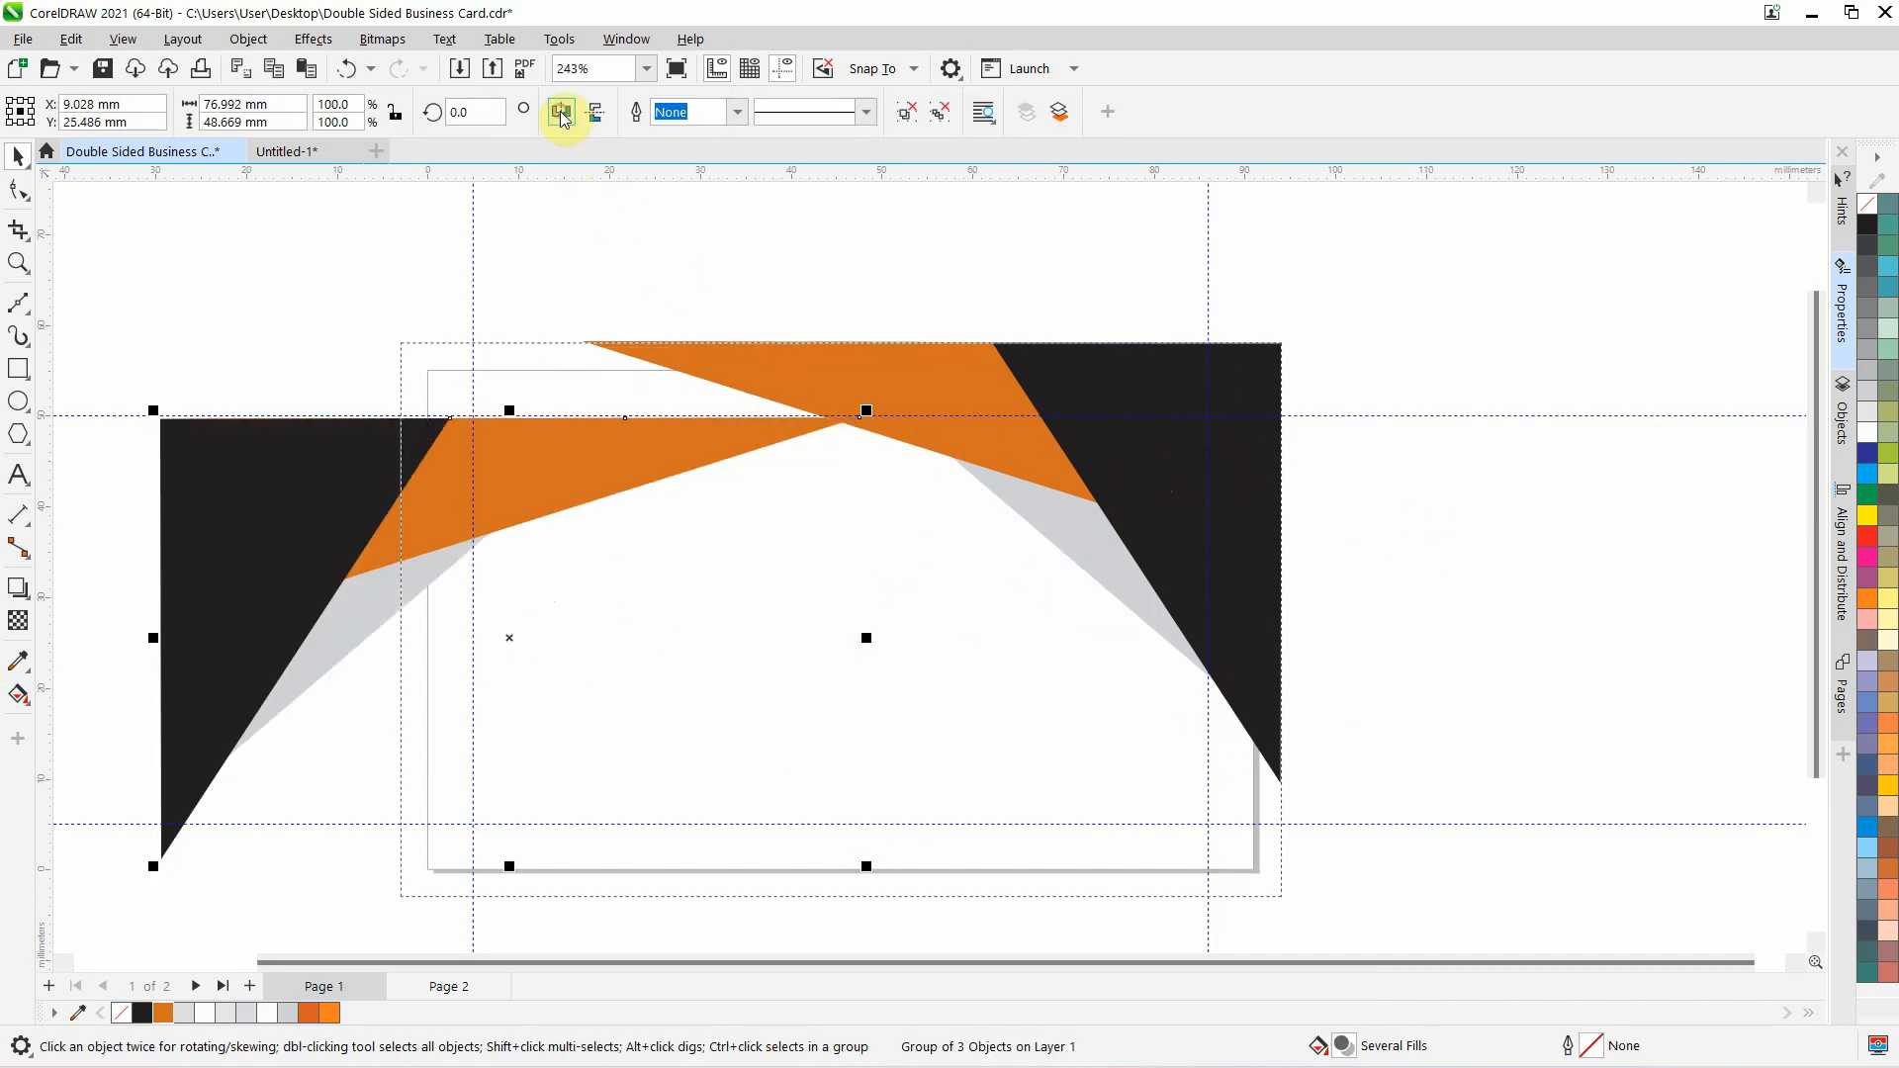
click(610, 115)
scroll(643, 532, down, 1)
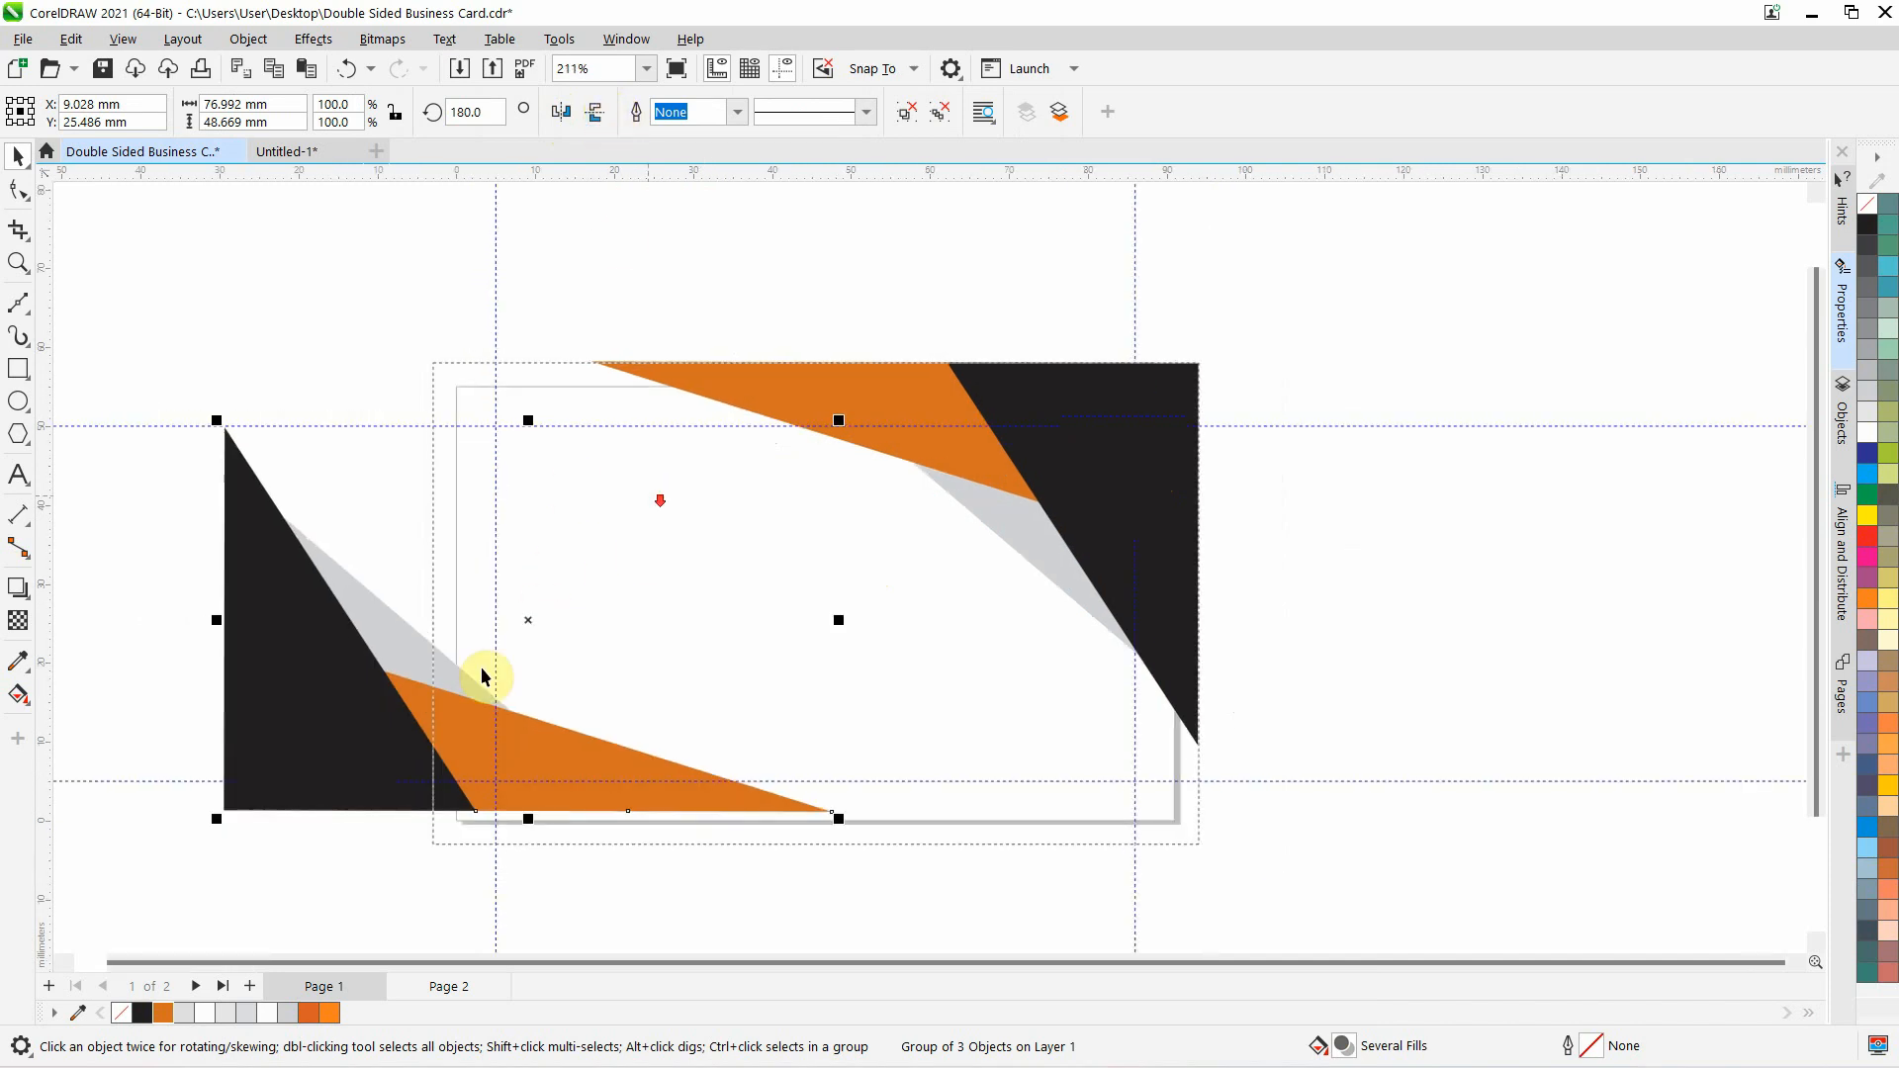
drag(297, 704, 508, 740)
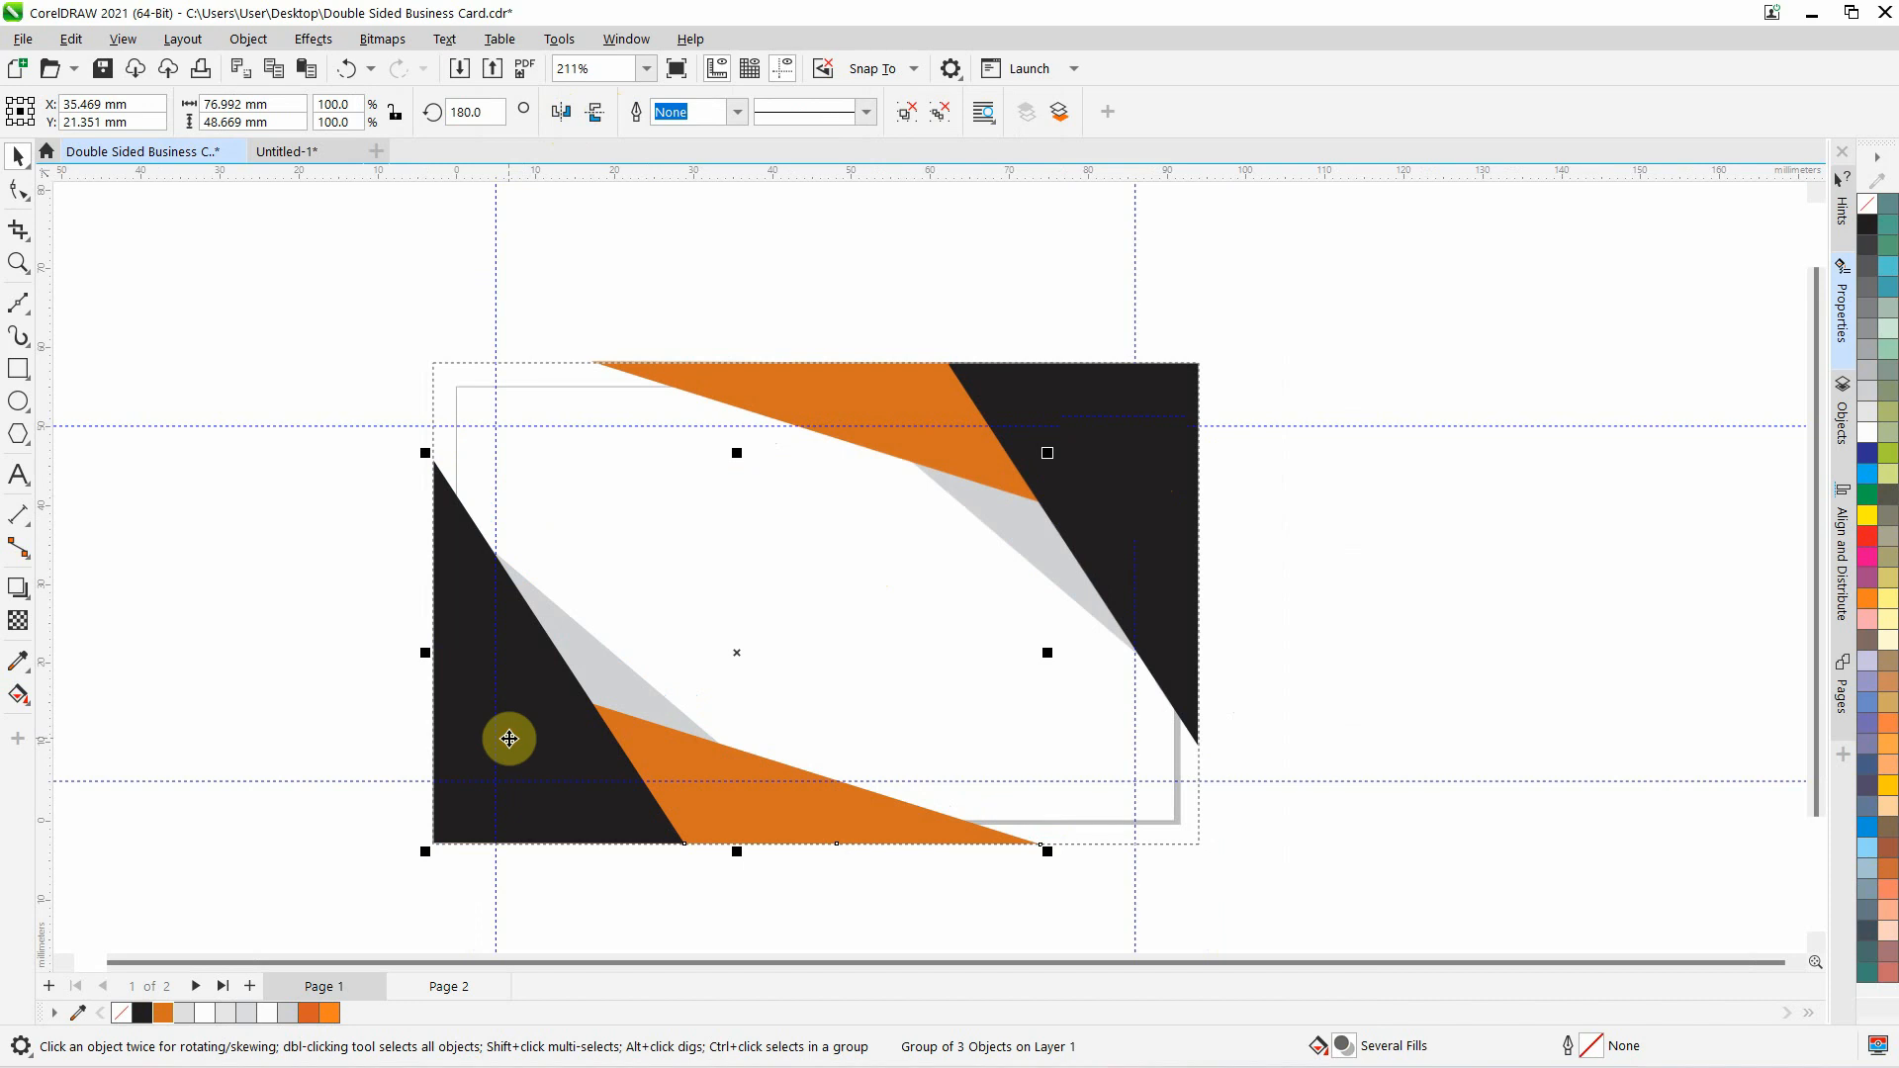
click(1400, 551)
scroll(1135, 750, up, 1)
scroll(1136, 749, up, 3)
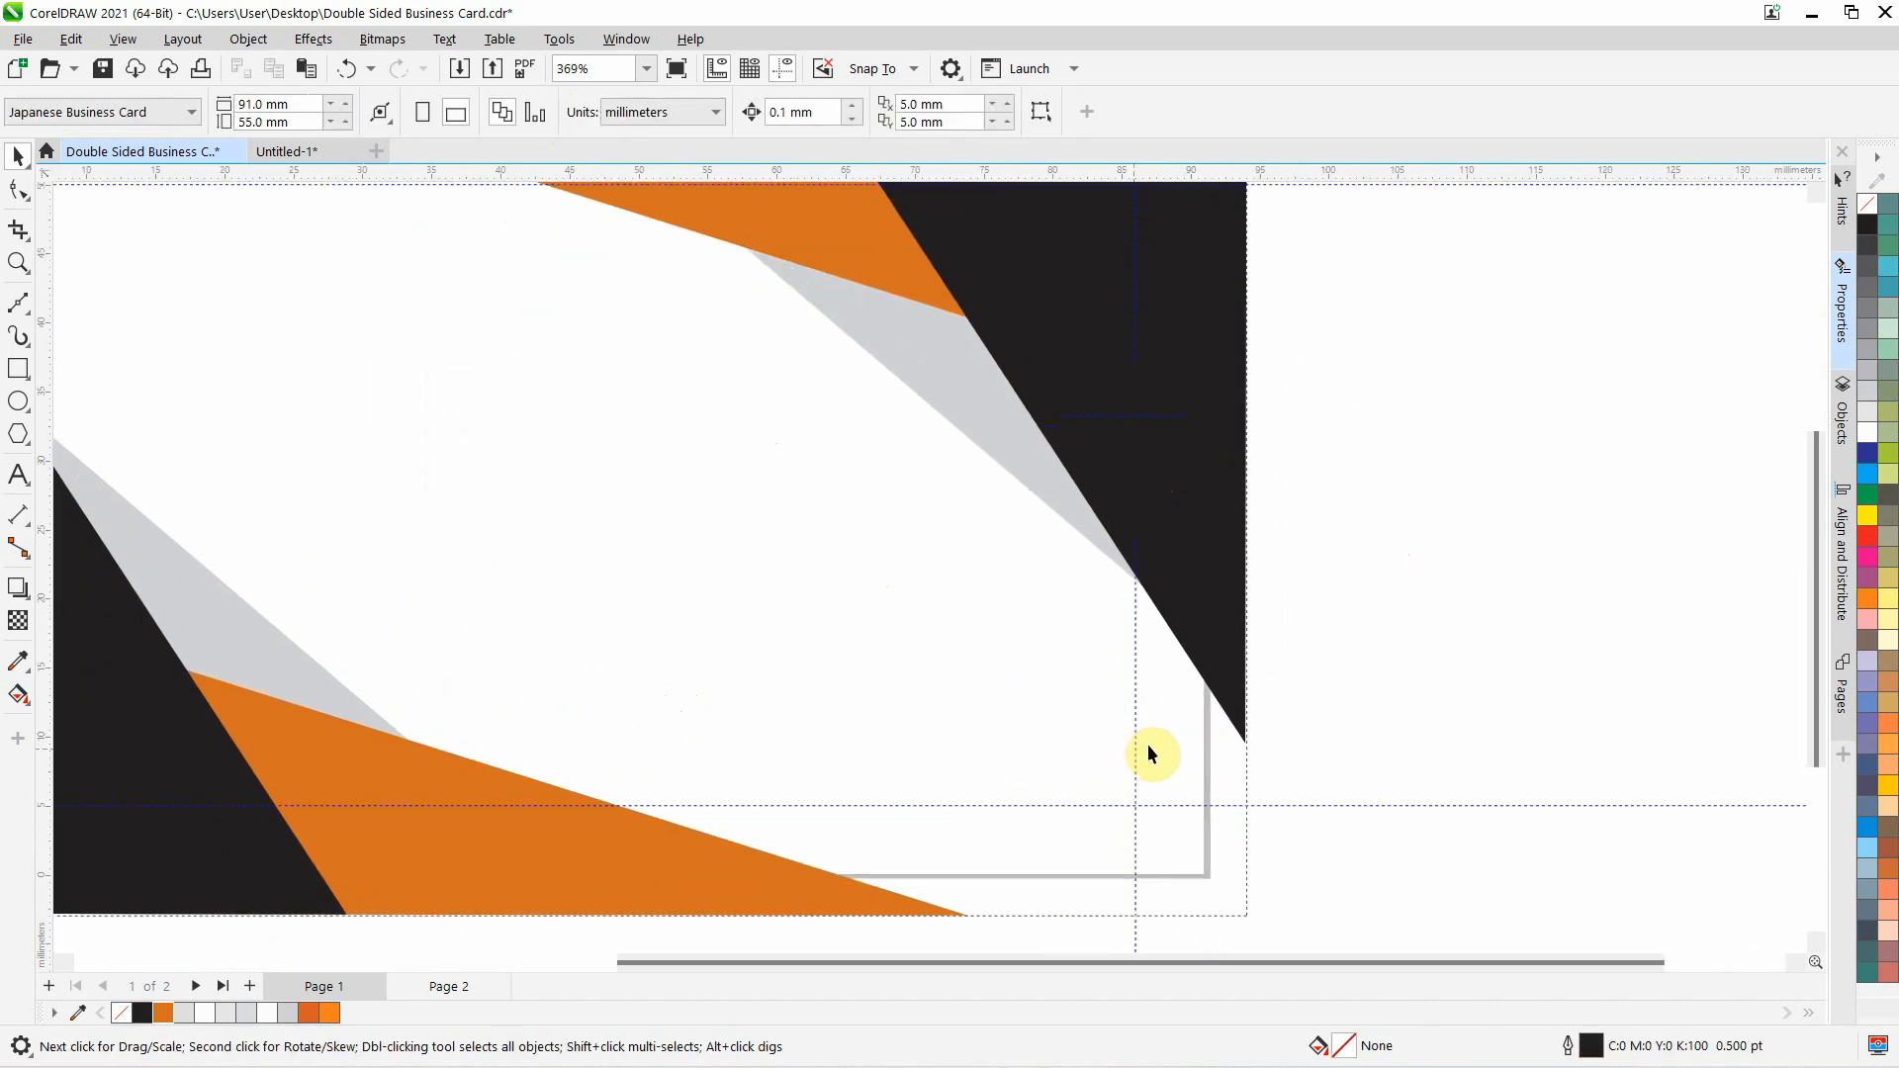
scroll(1236, 712, down, 4)
key(F4)
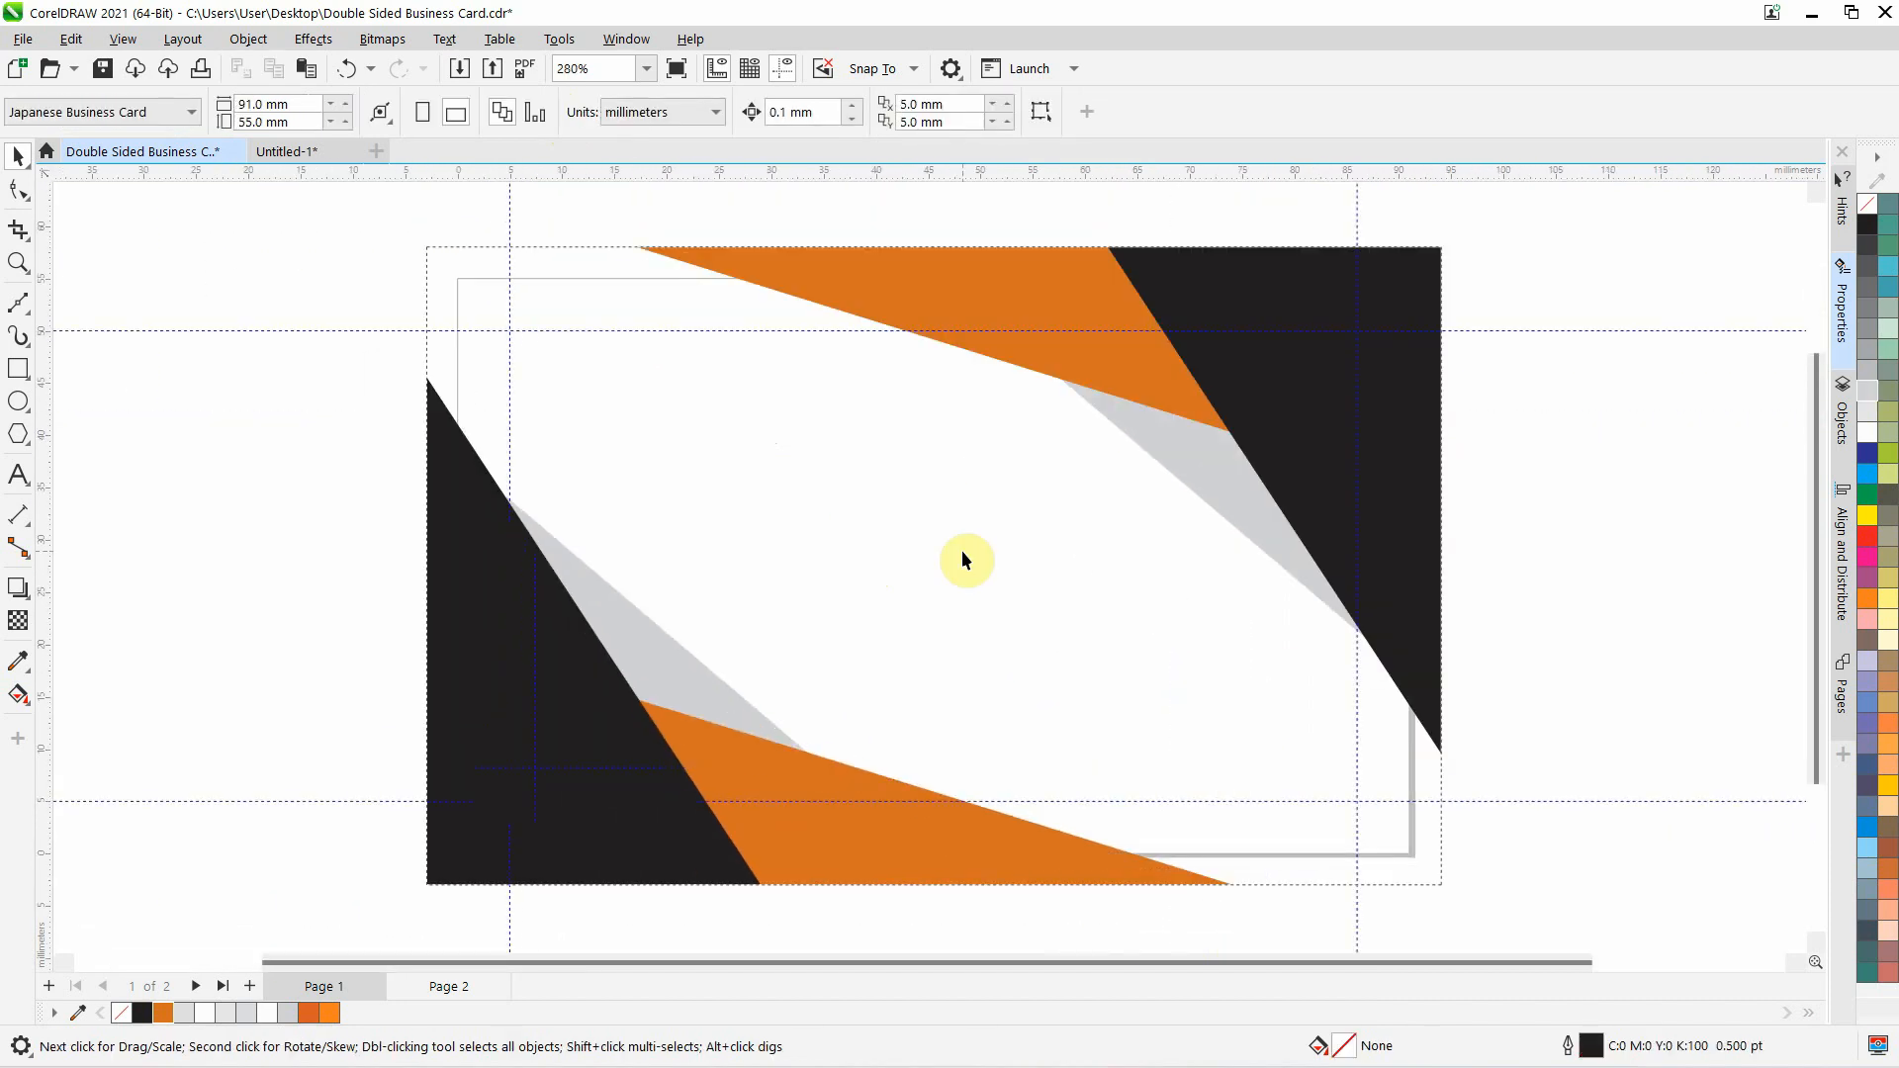
click(316, 684)
Copy the grouped company logo with its name and slogan from the Untitled-1 document onto page 1 of the business card
click(287, 152)
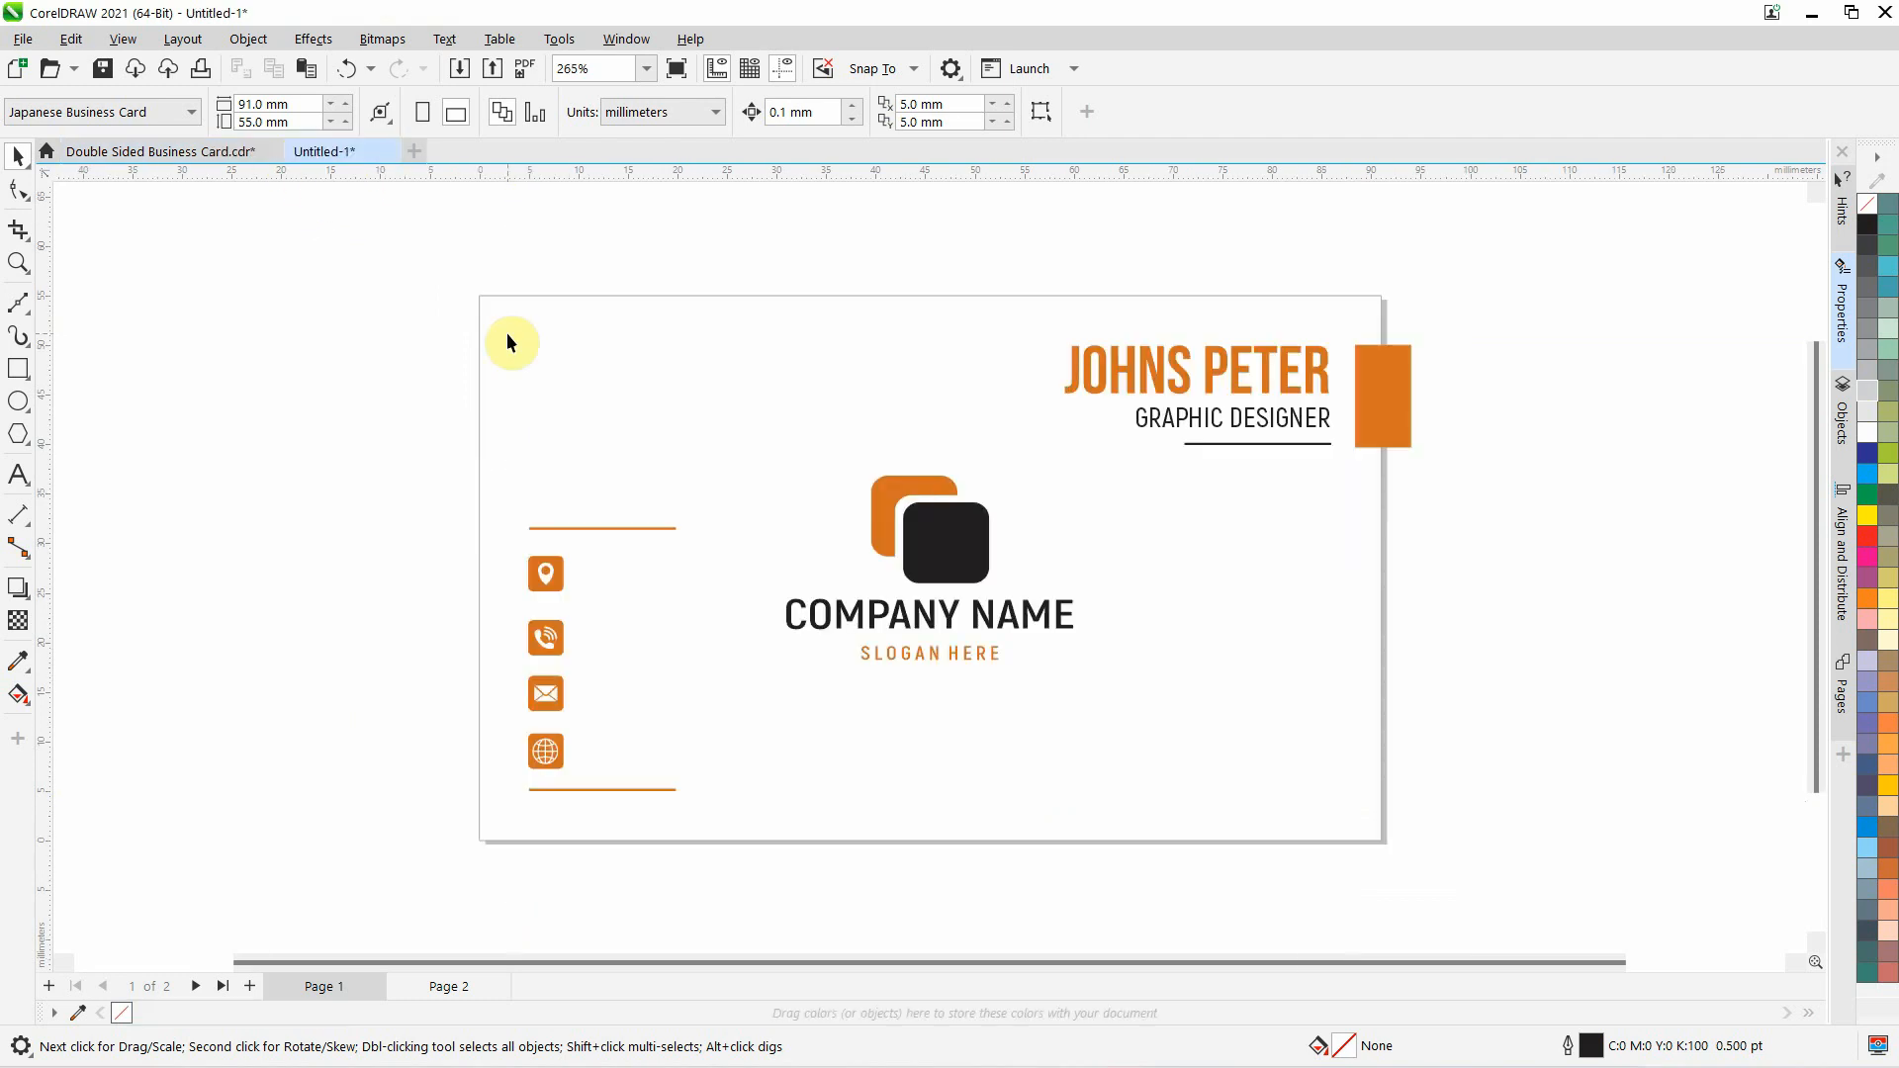
click(970, 516)
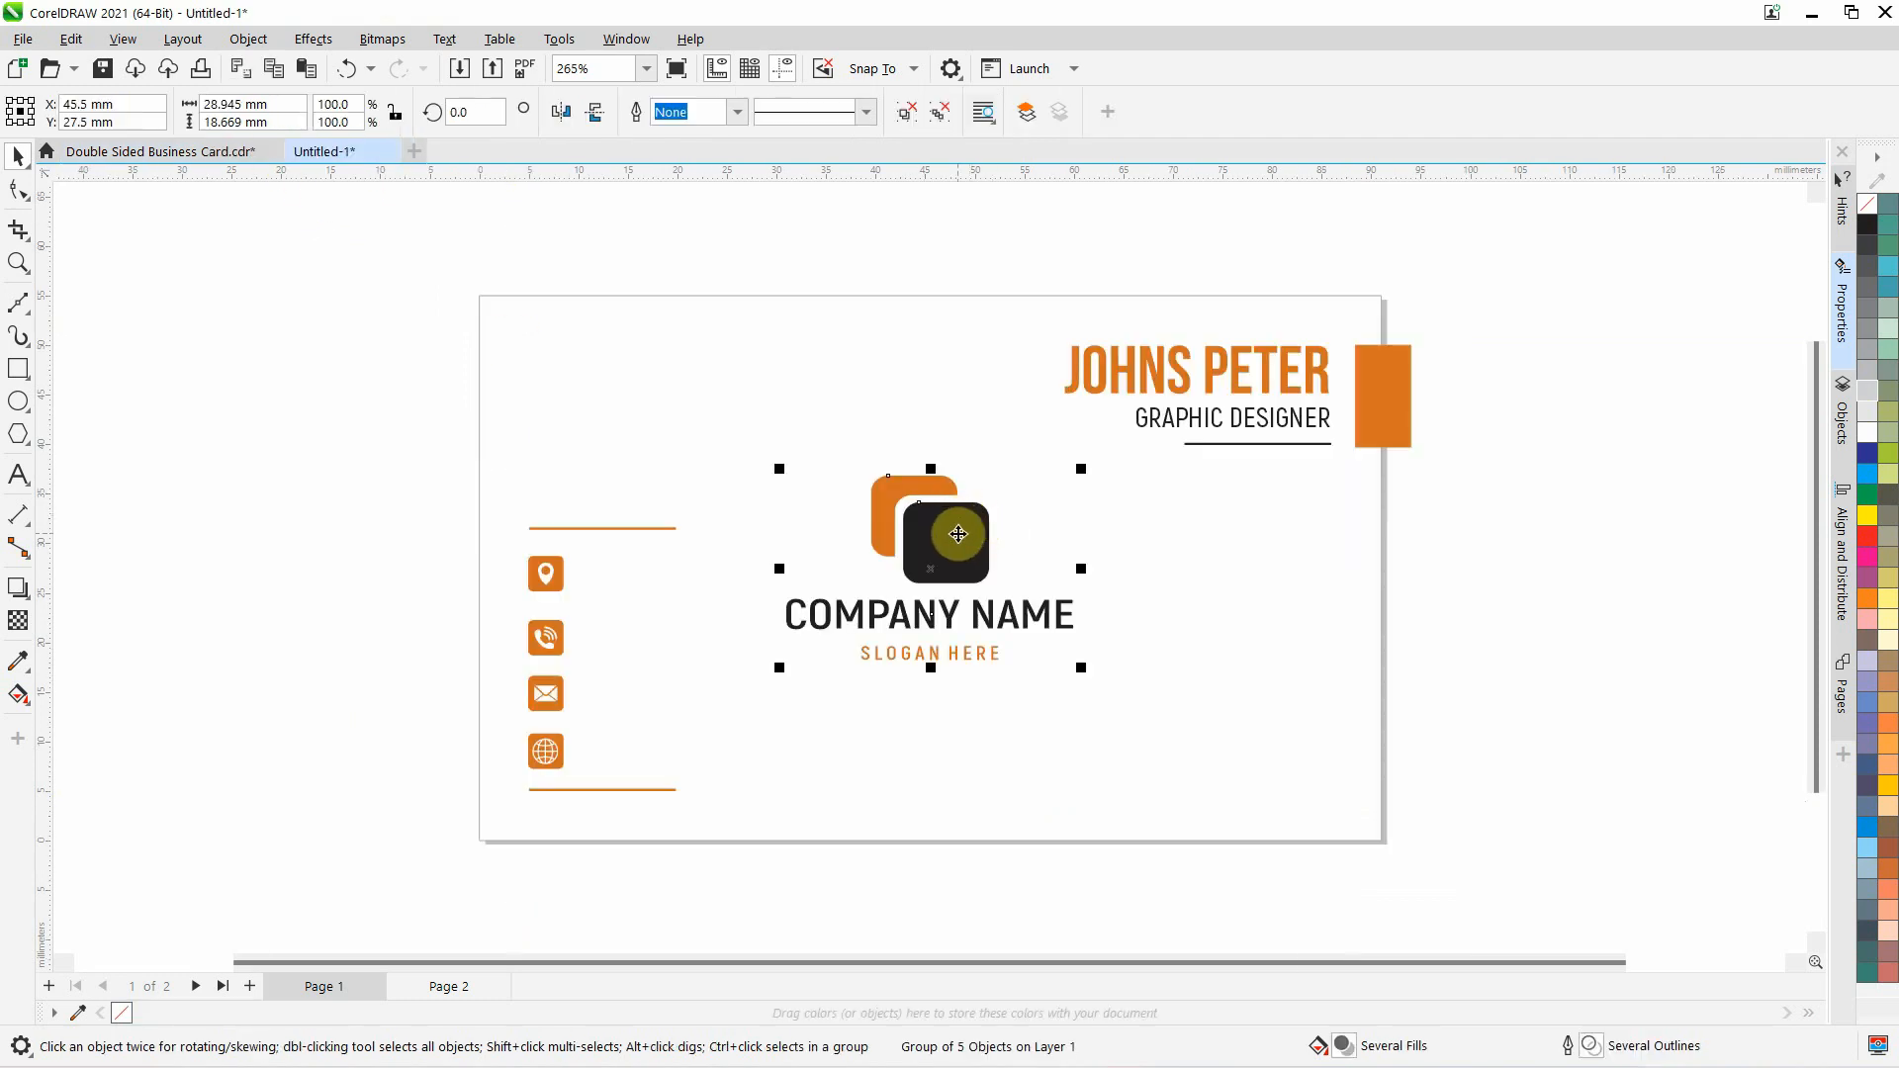
key(ctrl+c)
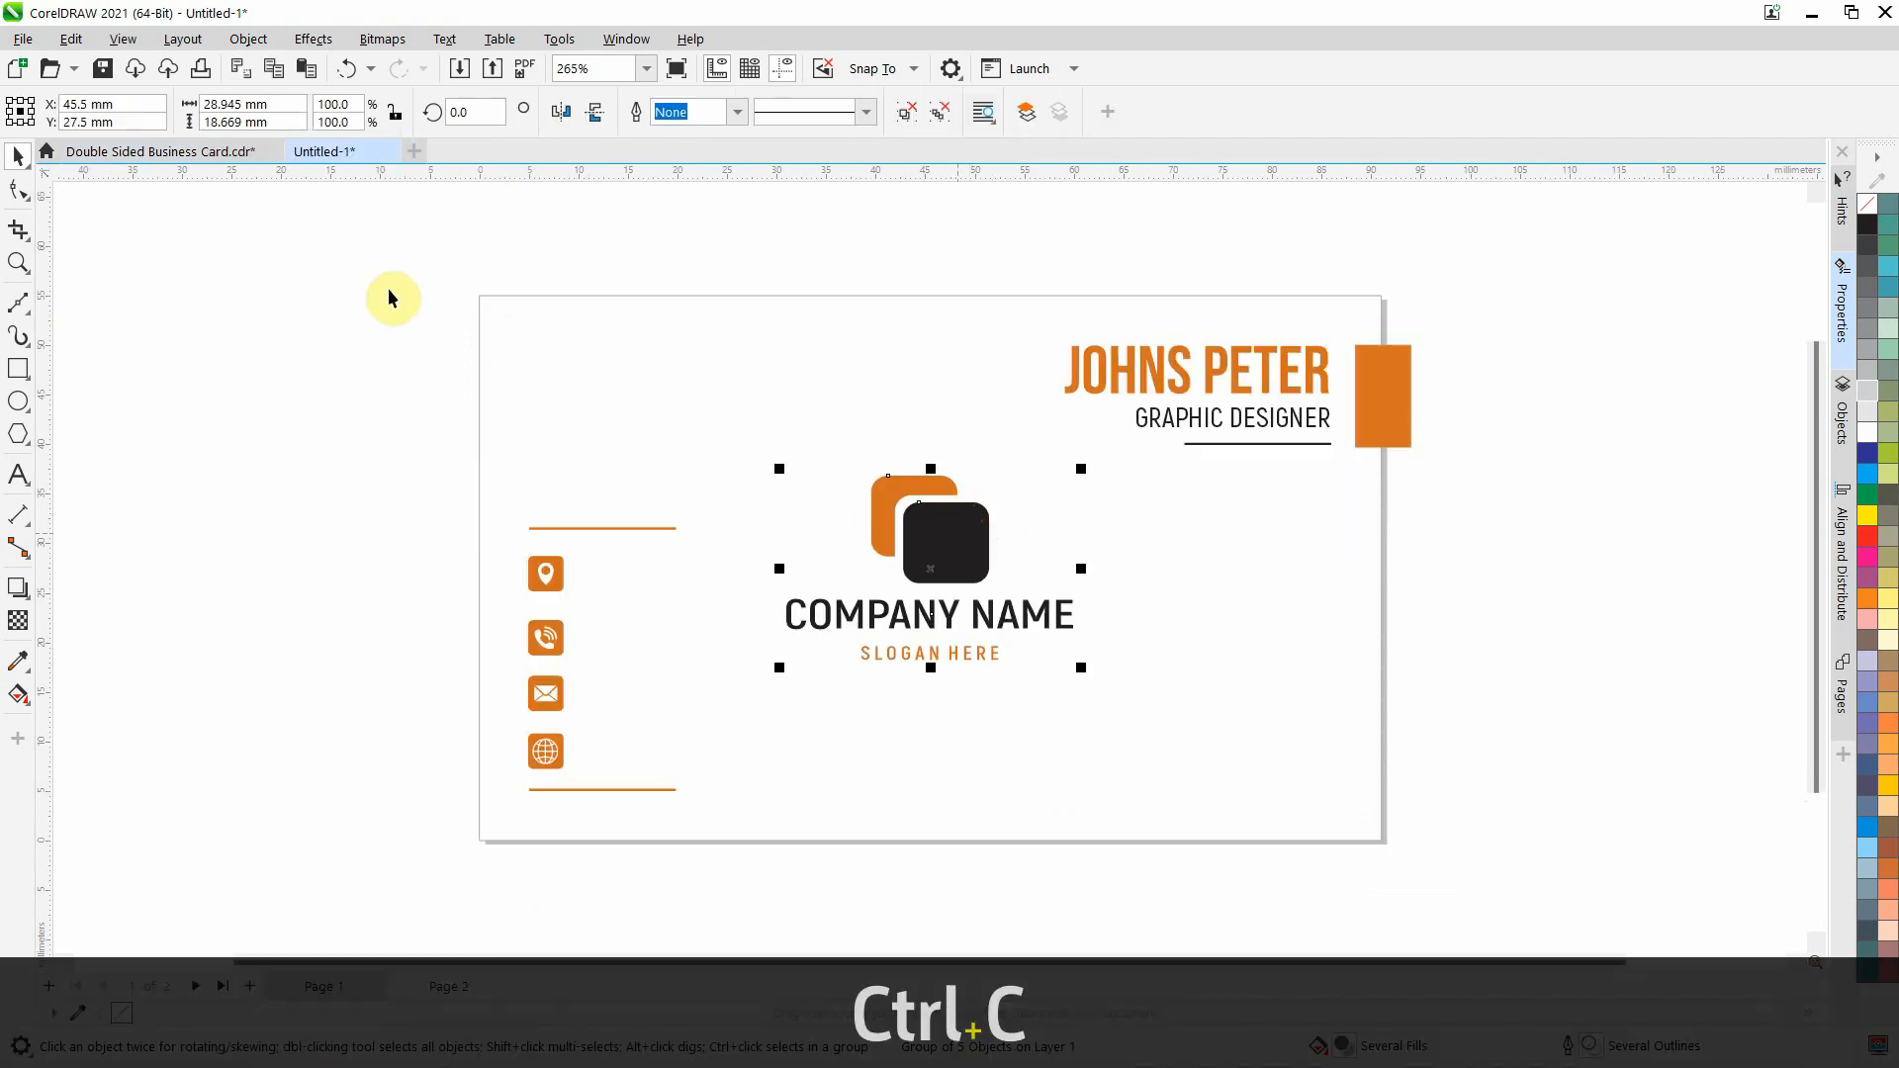
click(202, 159)
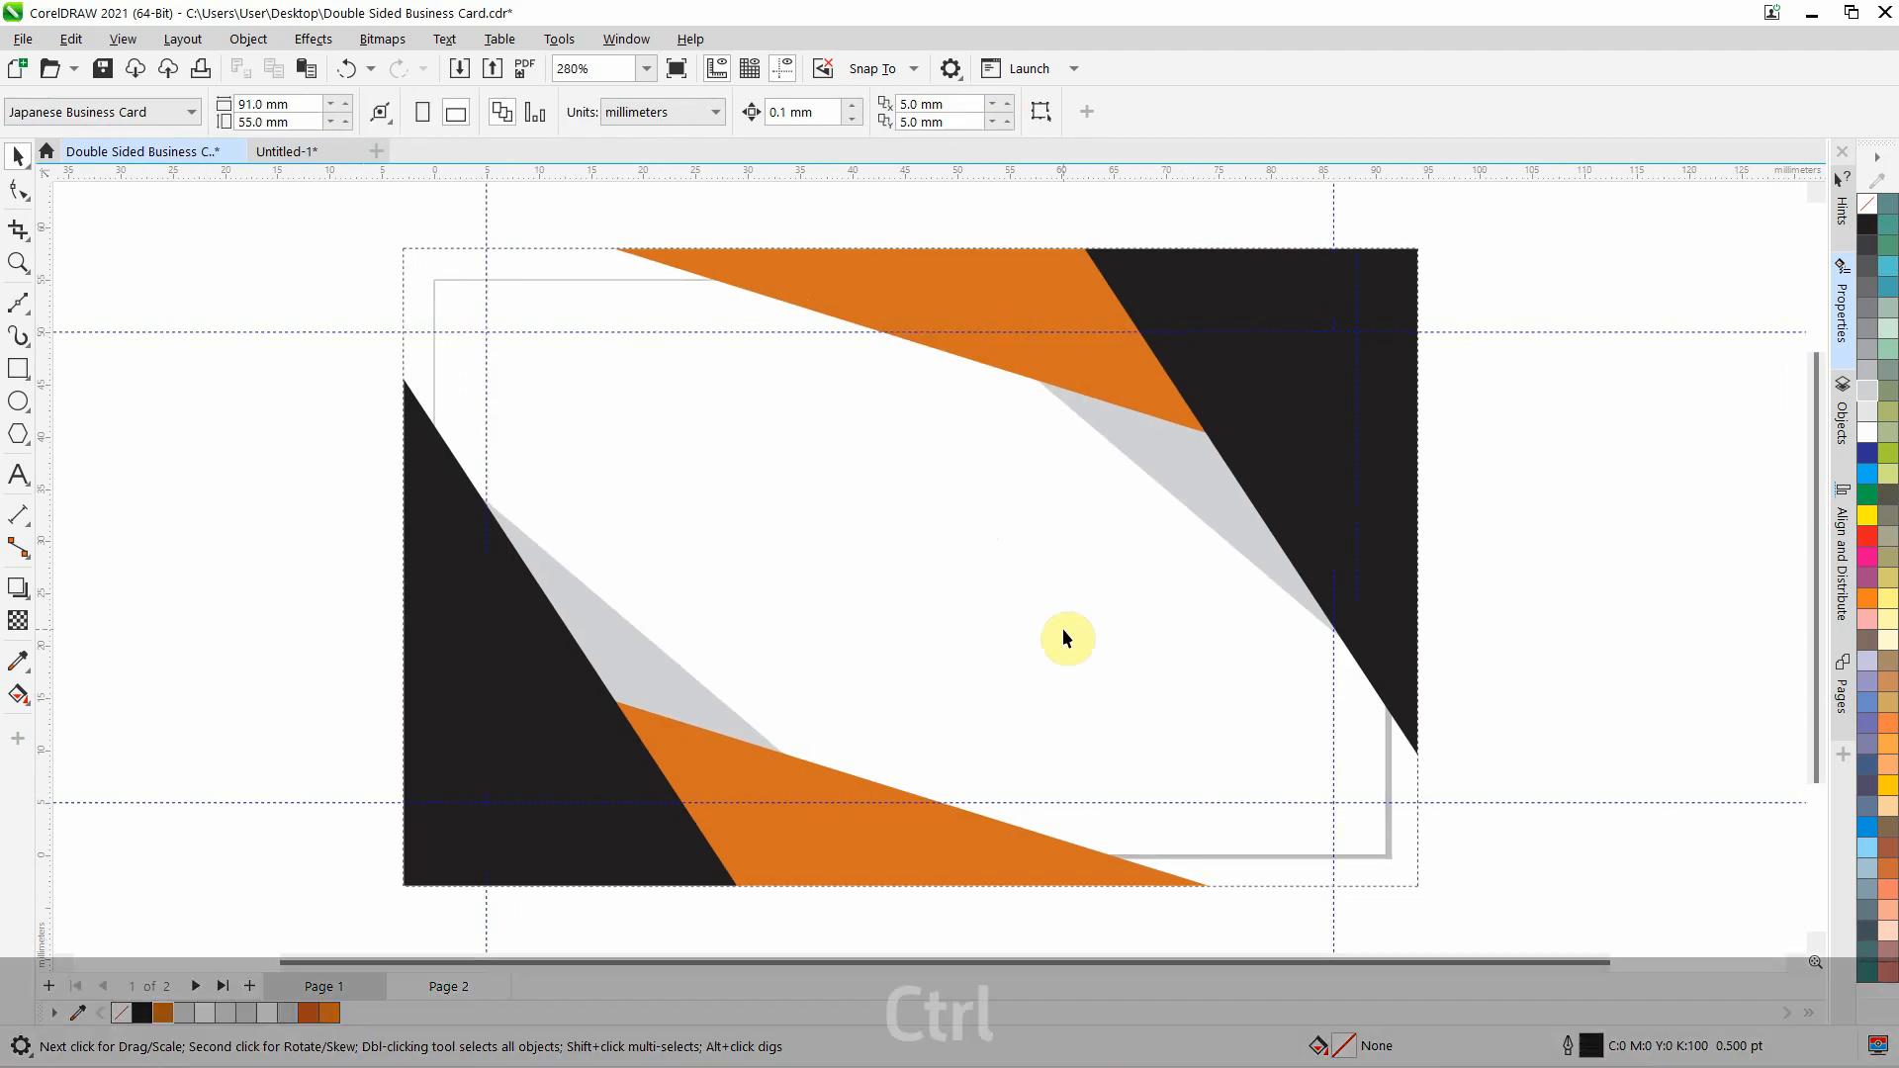
key(ctrl+v)
click(1447, 525)
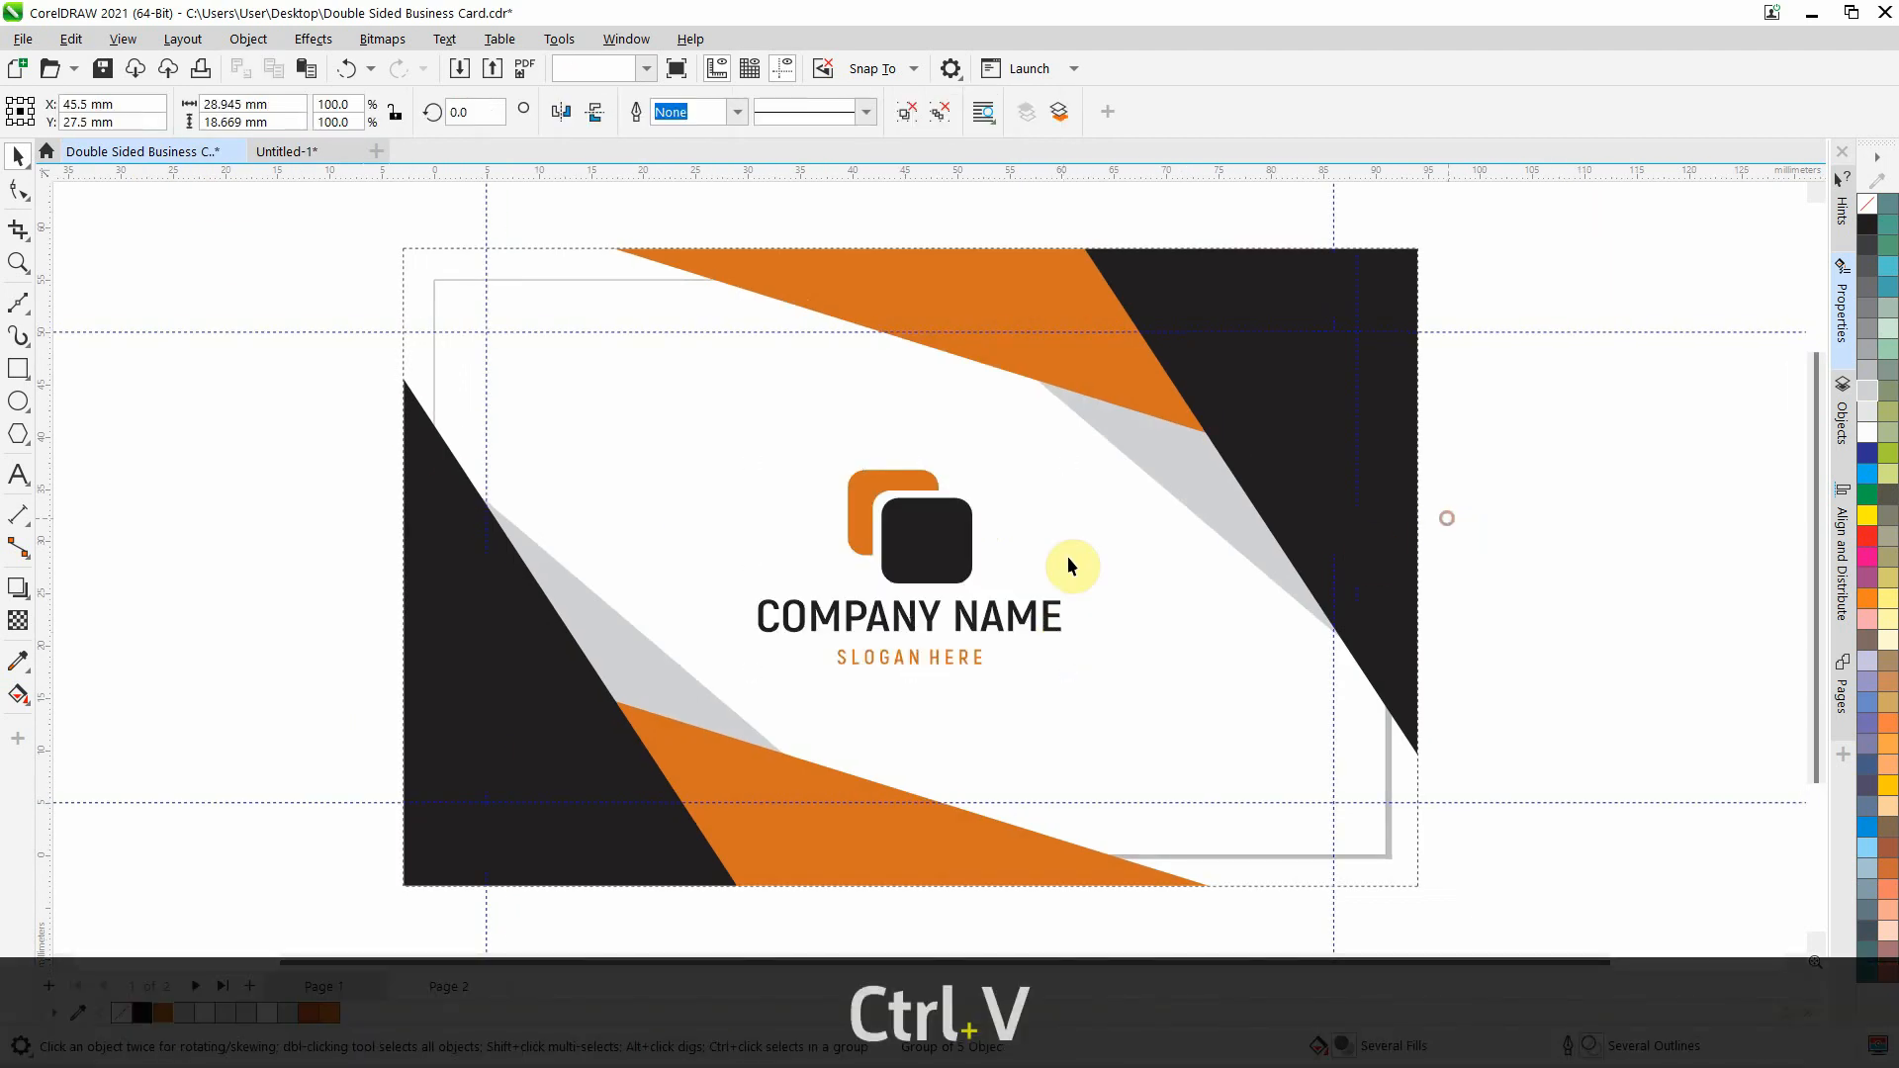
Centre the logo group on the page and deselect it
click(934, 548)
key(p)
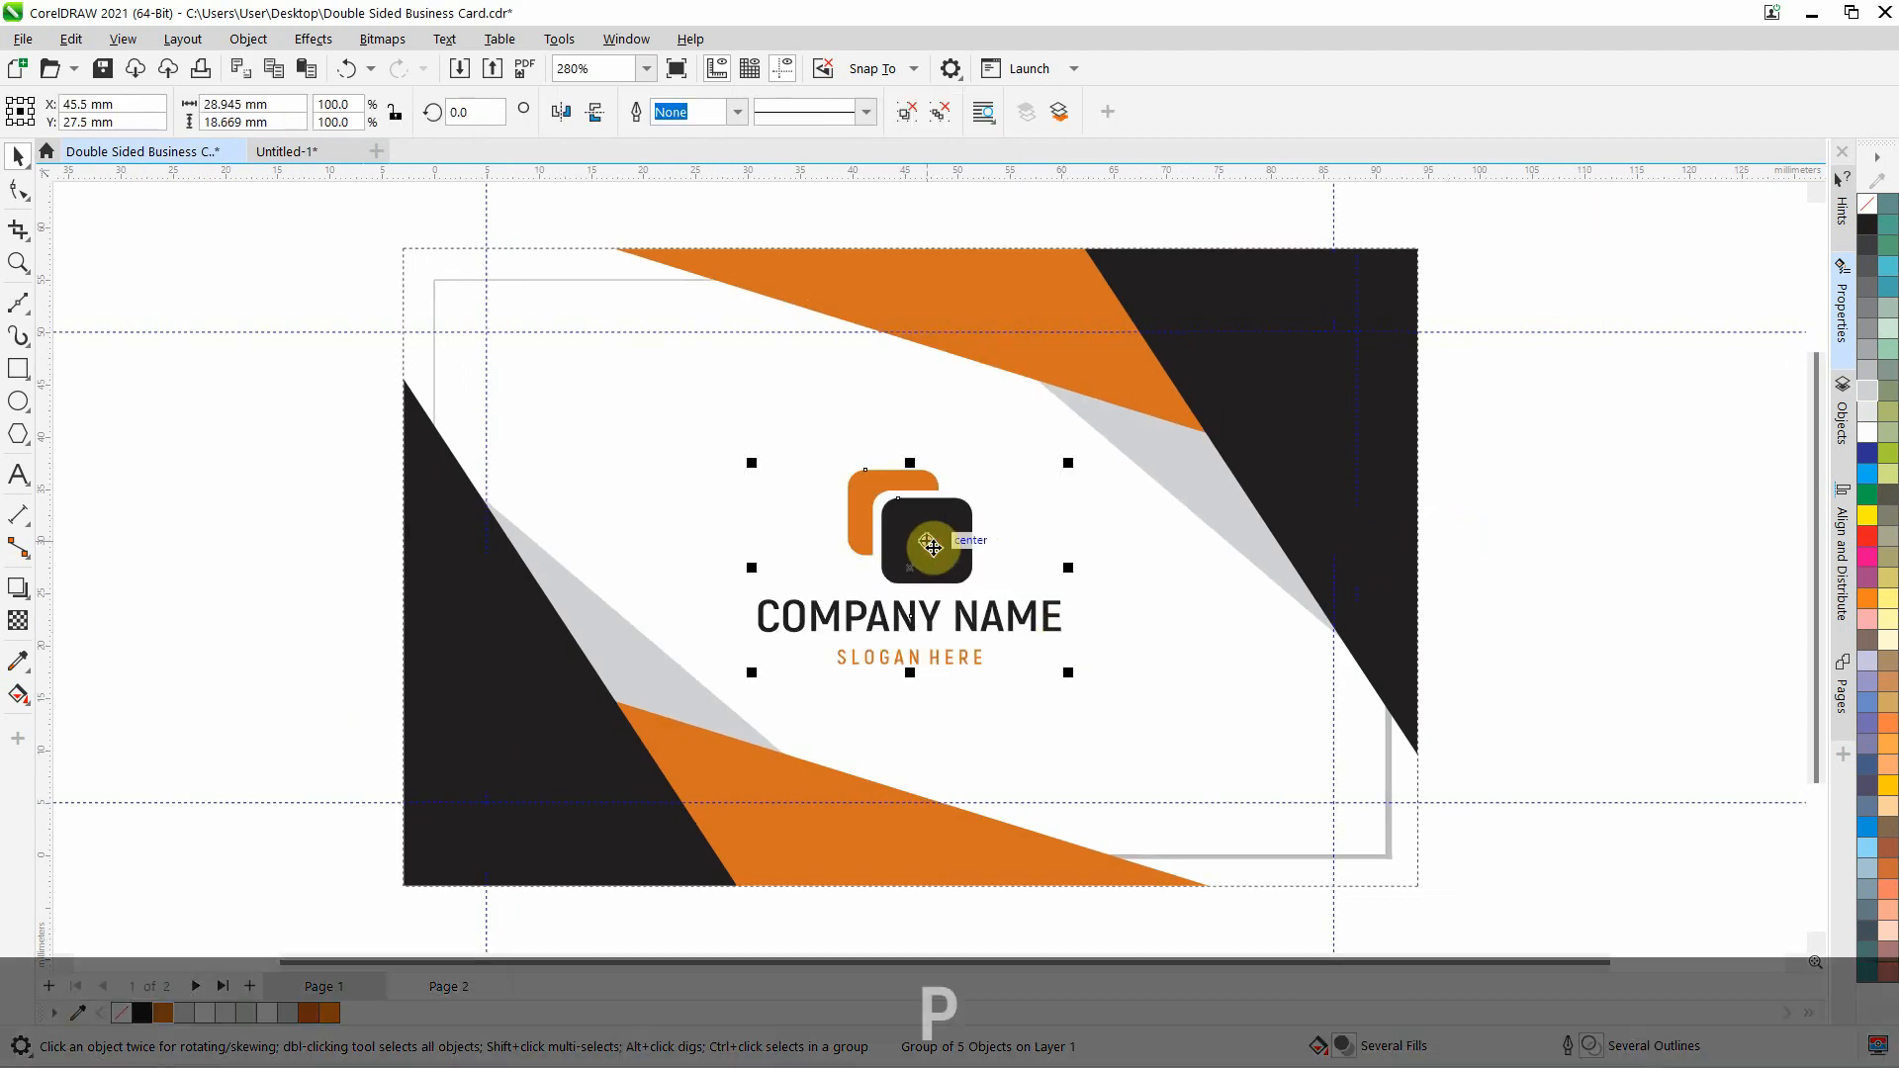
click(1603, 507)
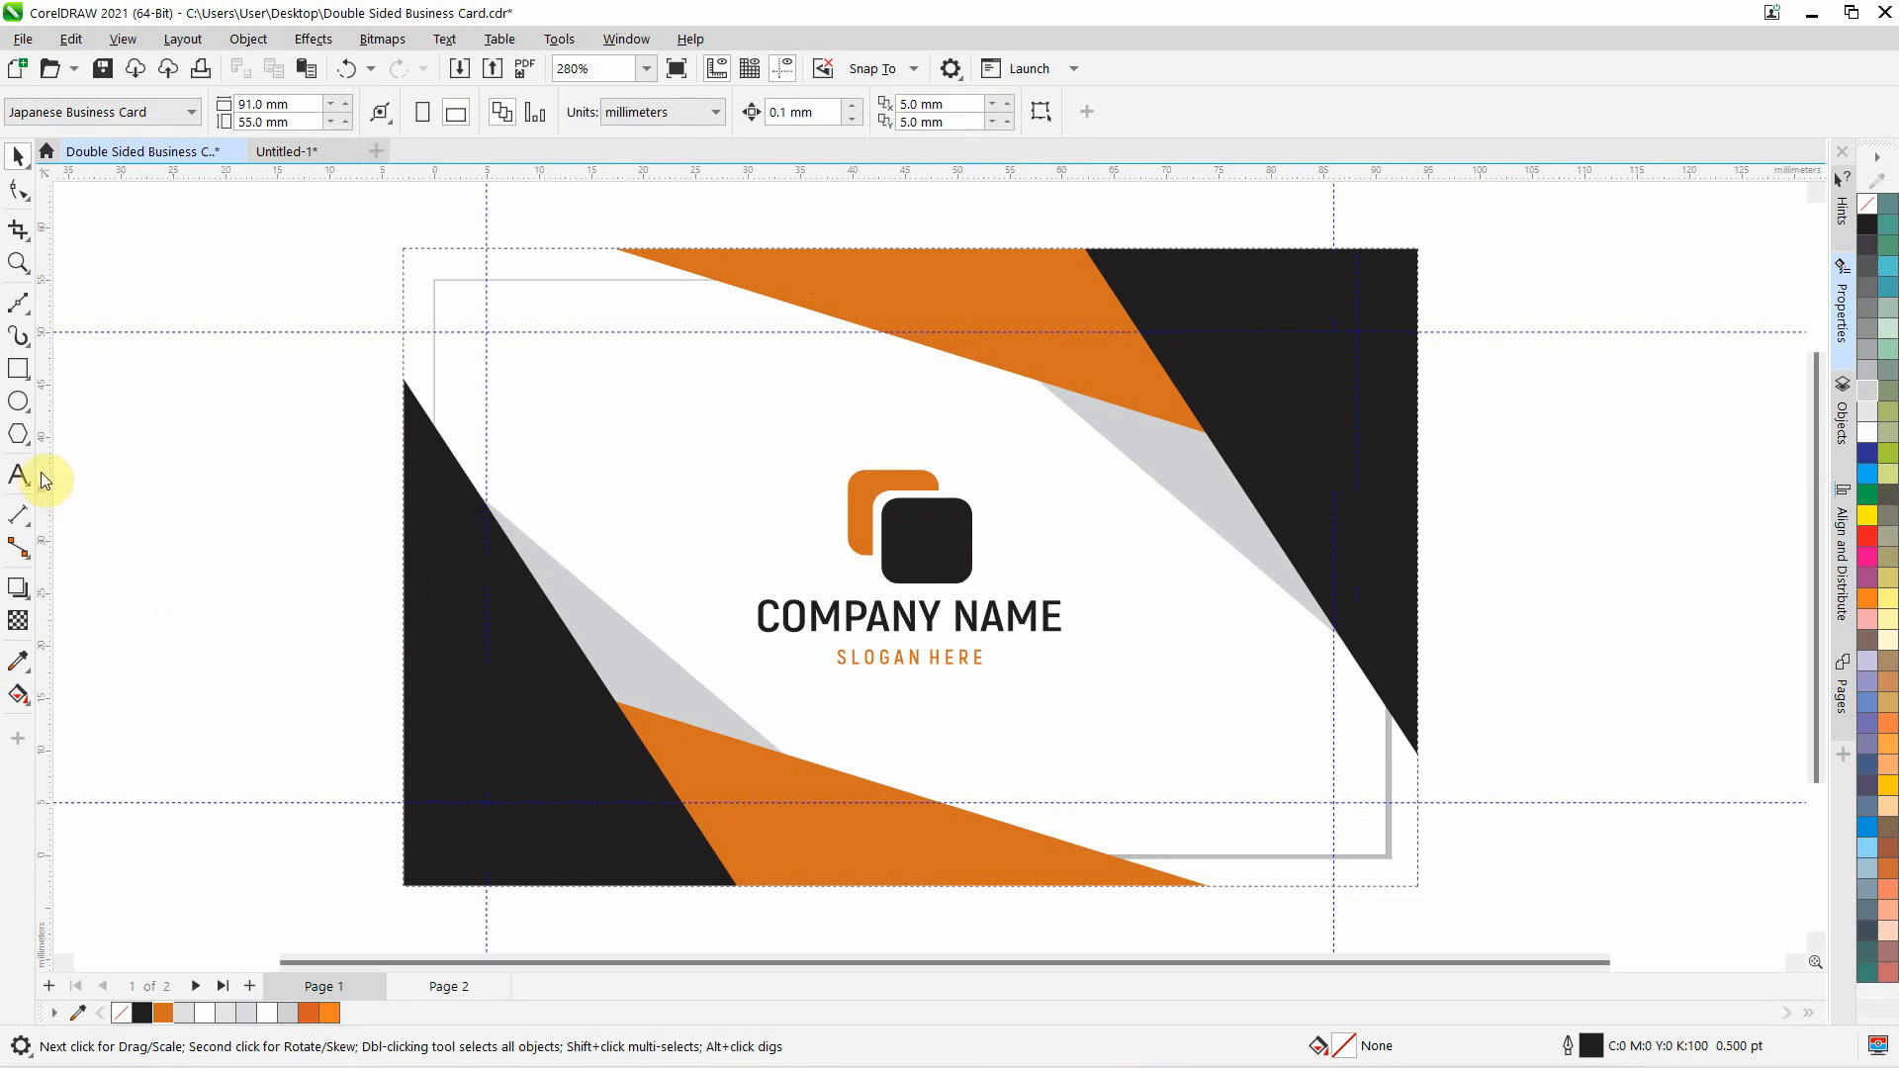
Draw a rectangle about 97 × 61 mm over the whole bleed area, filled with 10% Black and without an outline
click(17, 372)
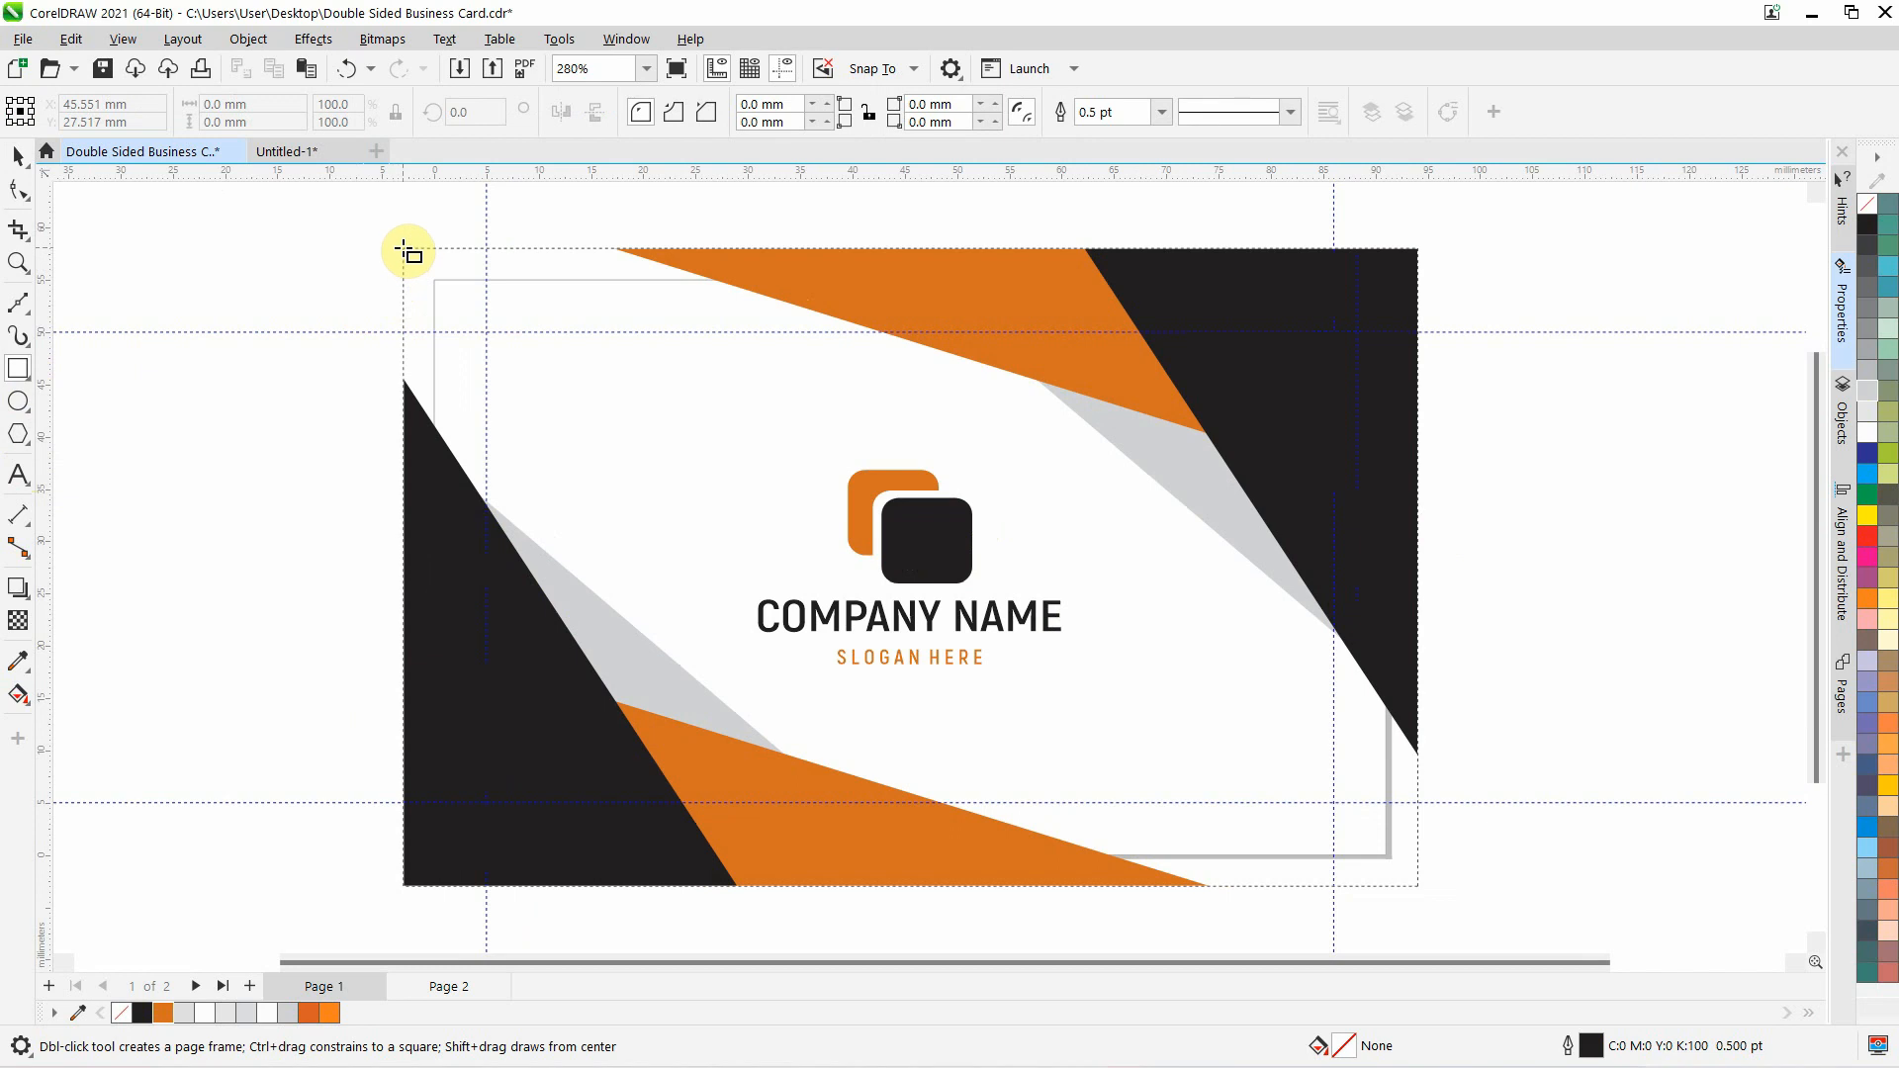
drag(404, 249, 1420, 890)
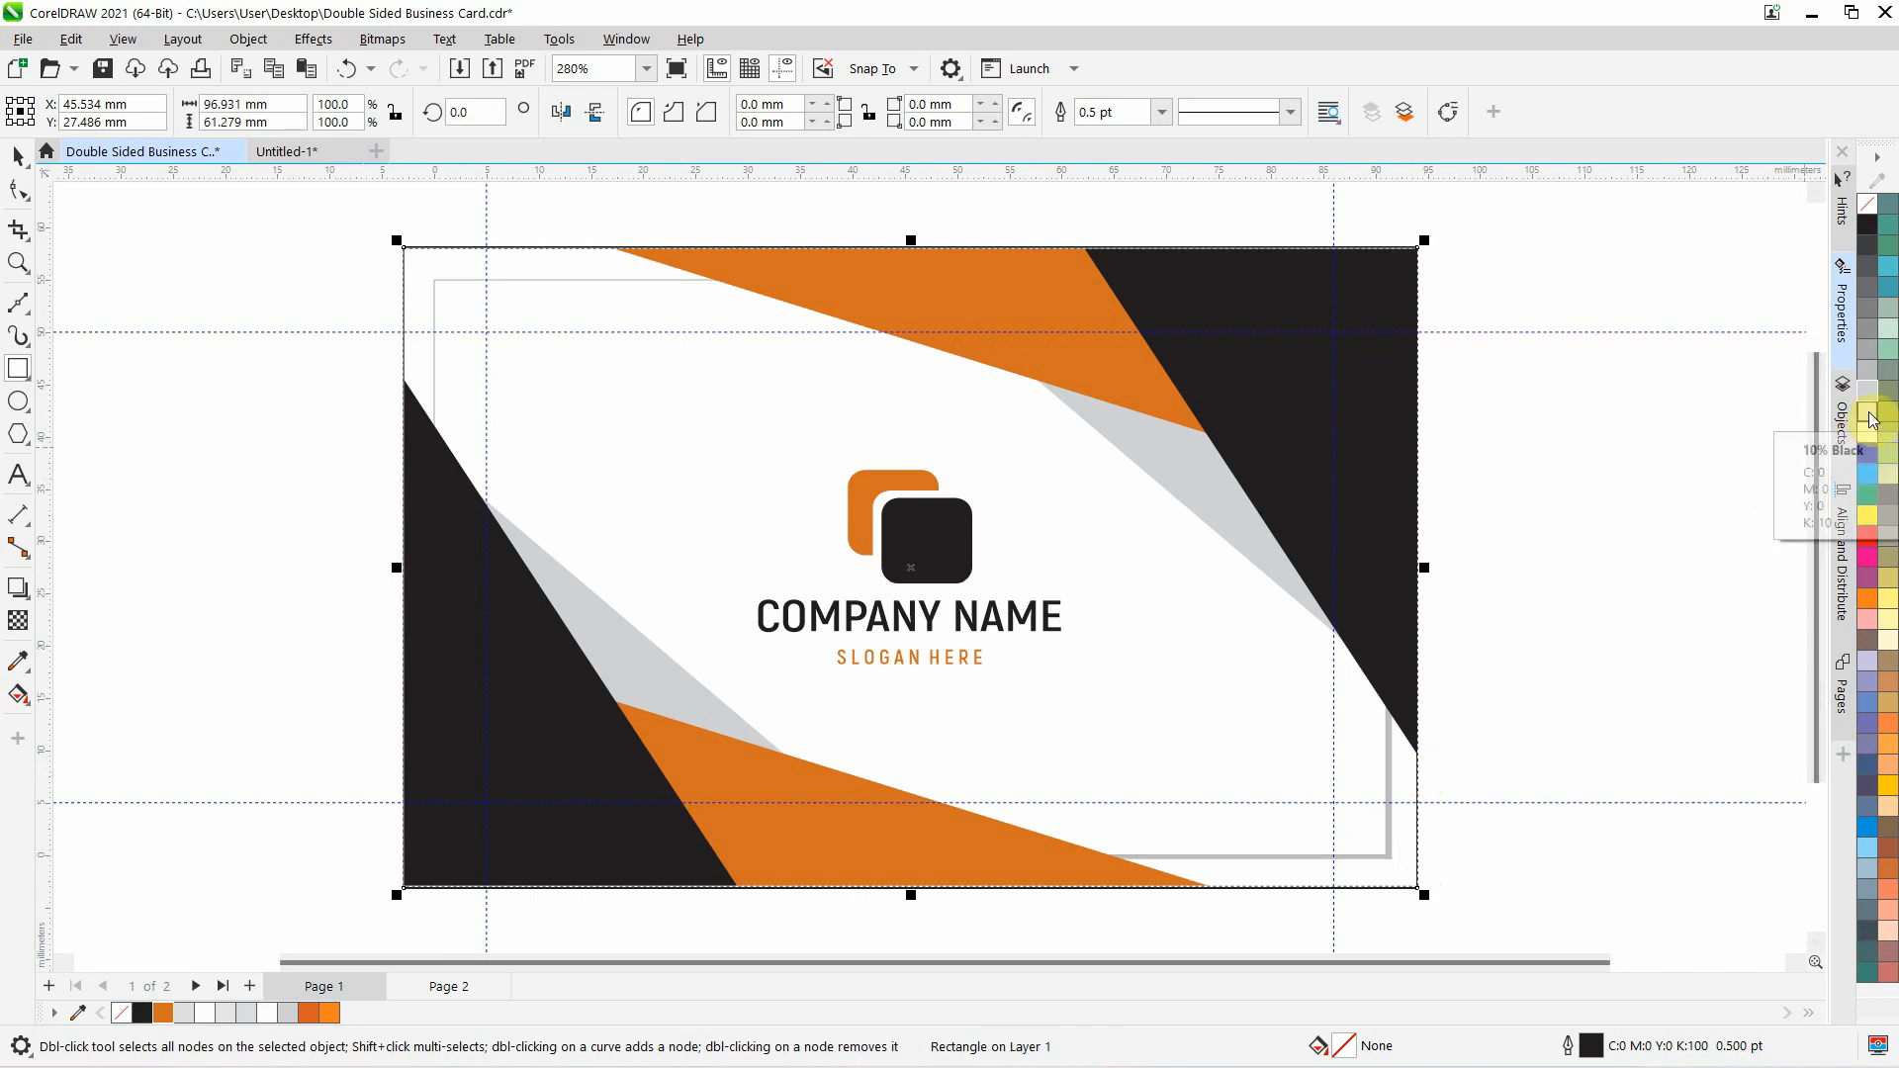
click(1871, 418)
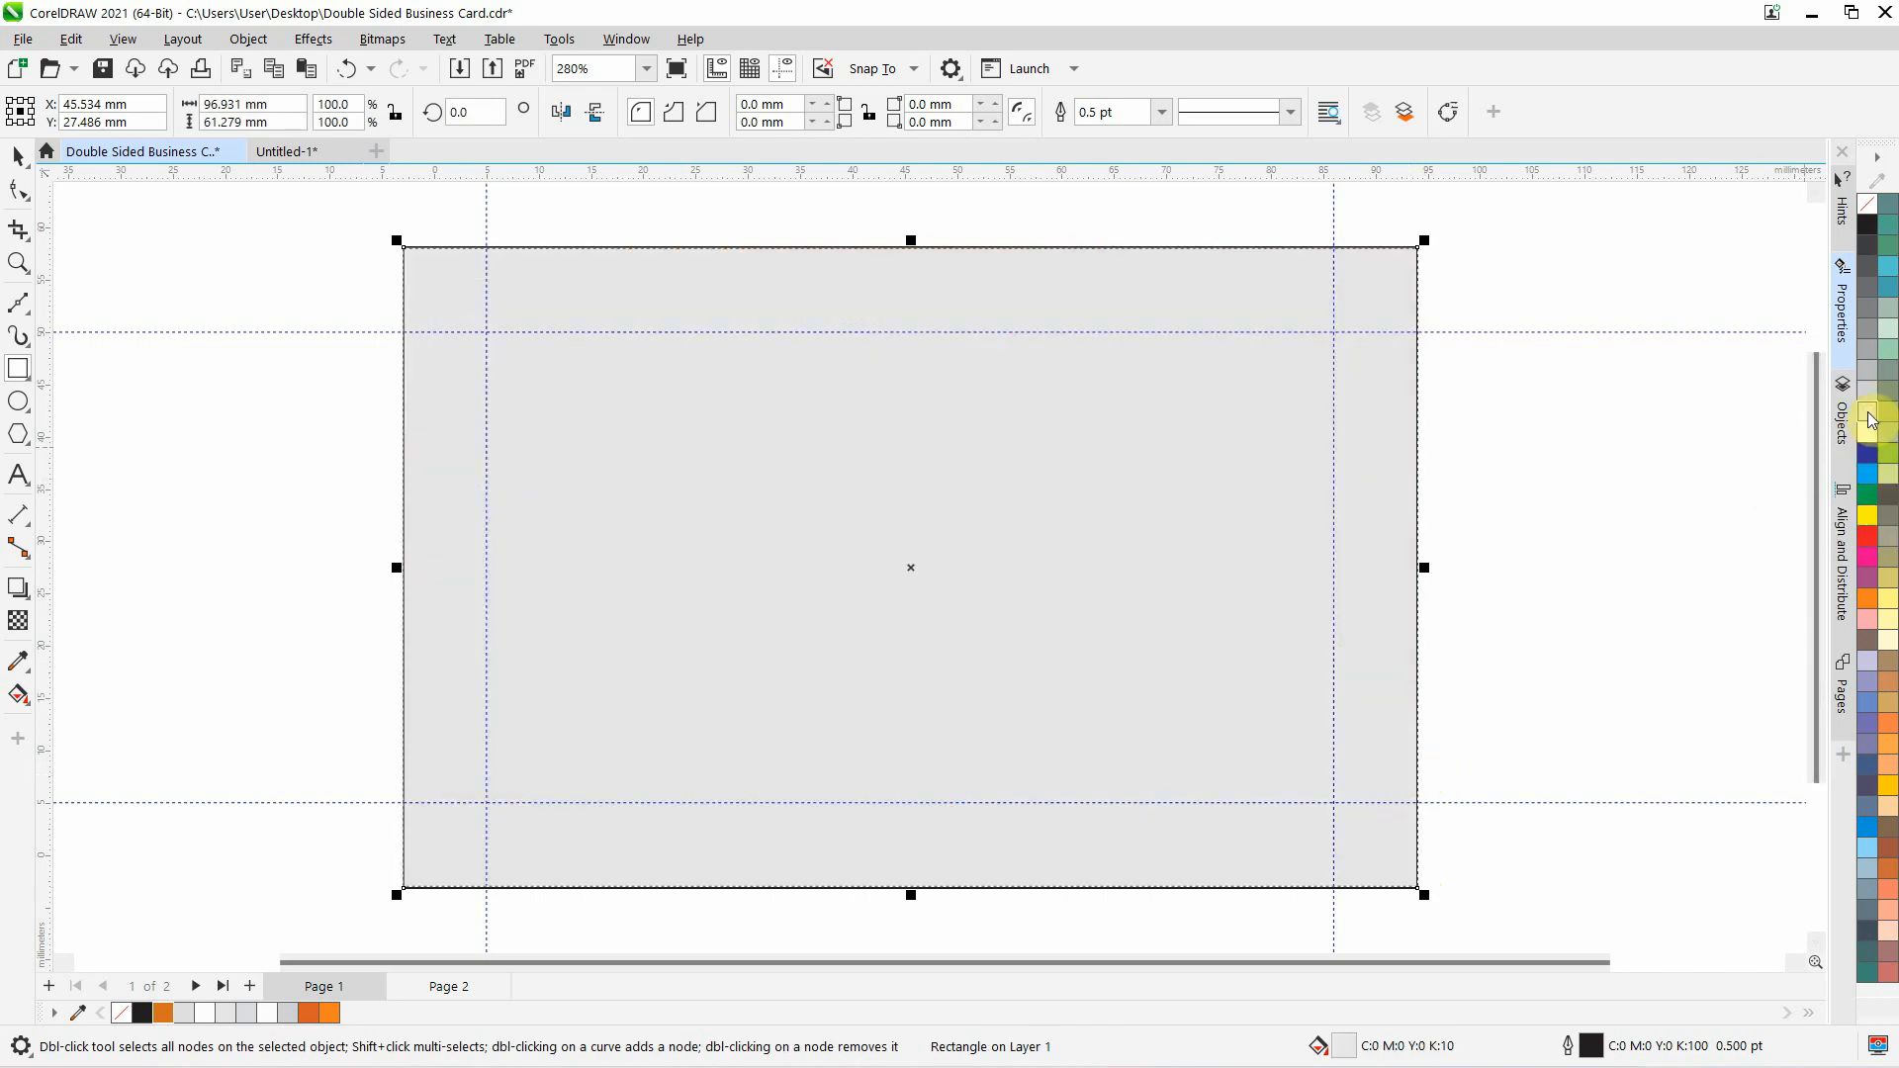
right_click(1867, 211)
click(1803, 219)
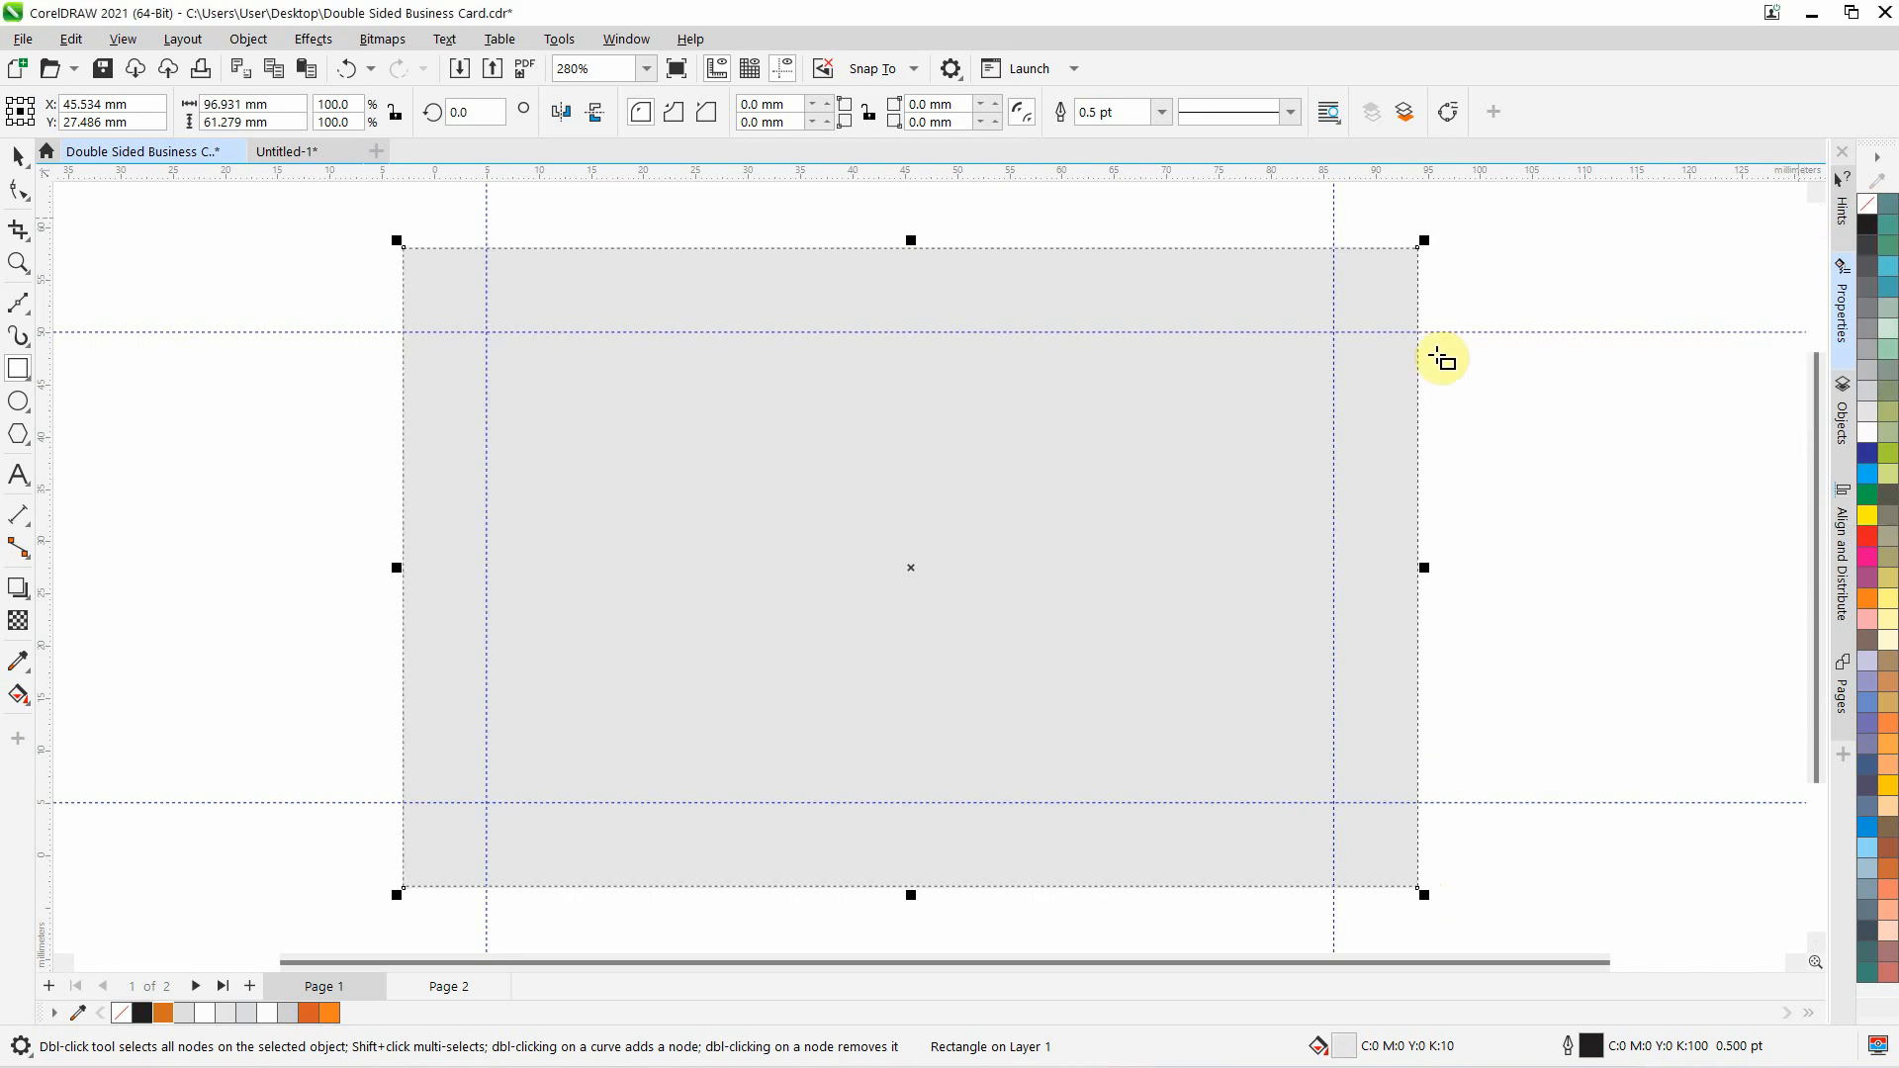
Apply a horizontal linear fountain transparency to the grey rectangle, fading at 180° from the right bleed edge inwards, and deselect it
click(18, 621)
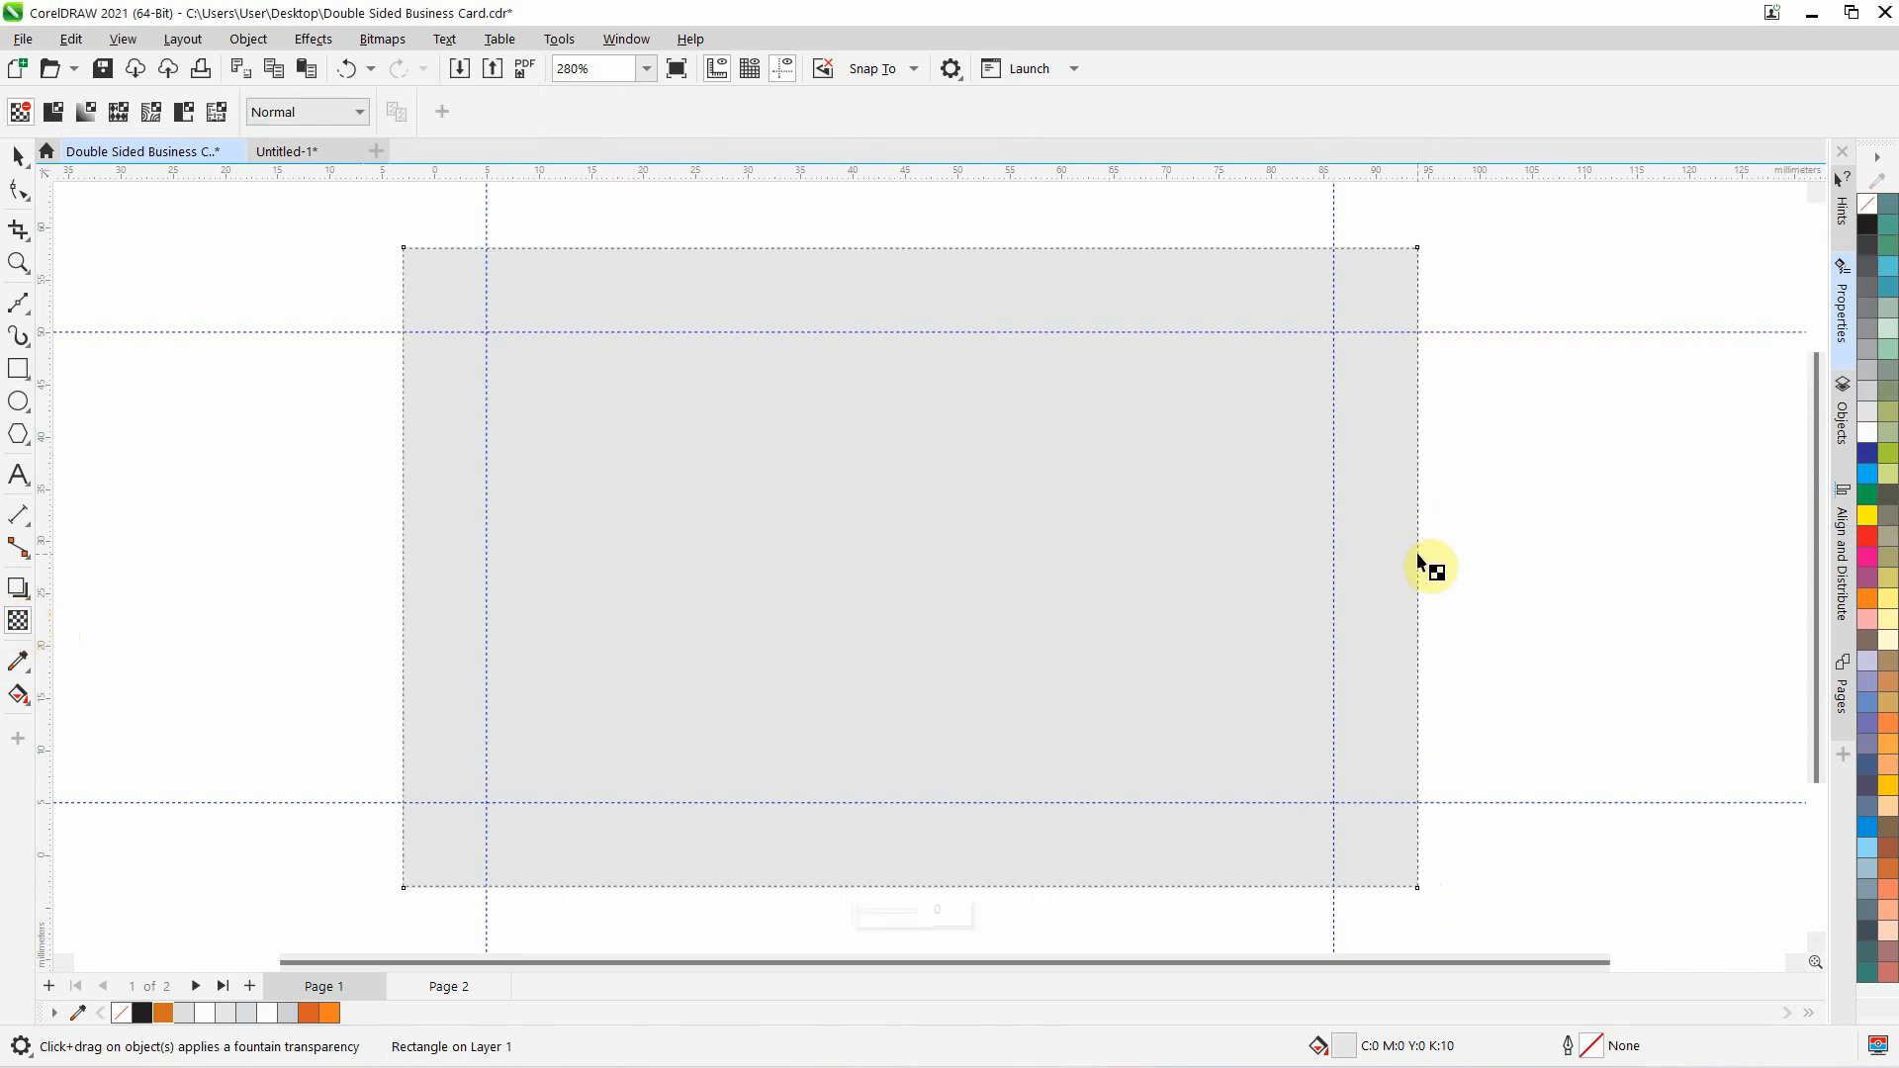
drag(1416, 549, 1093, 549)
key(shift)
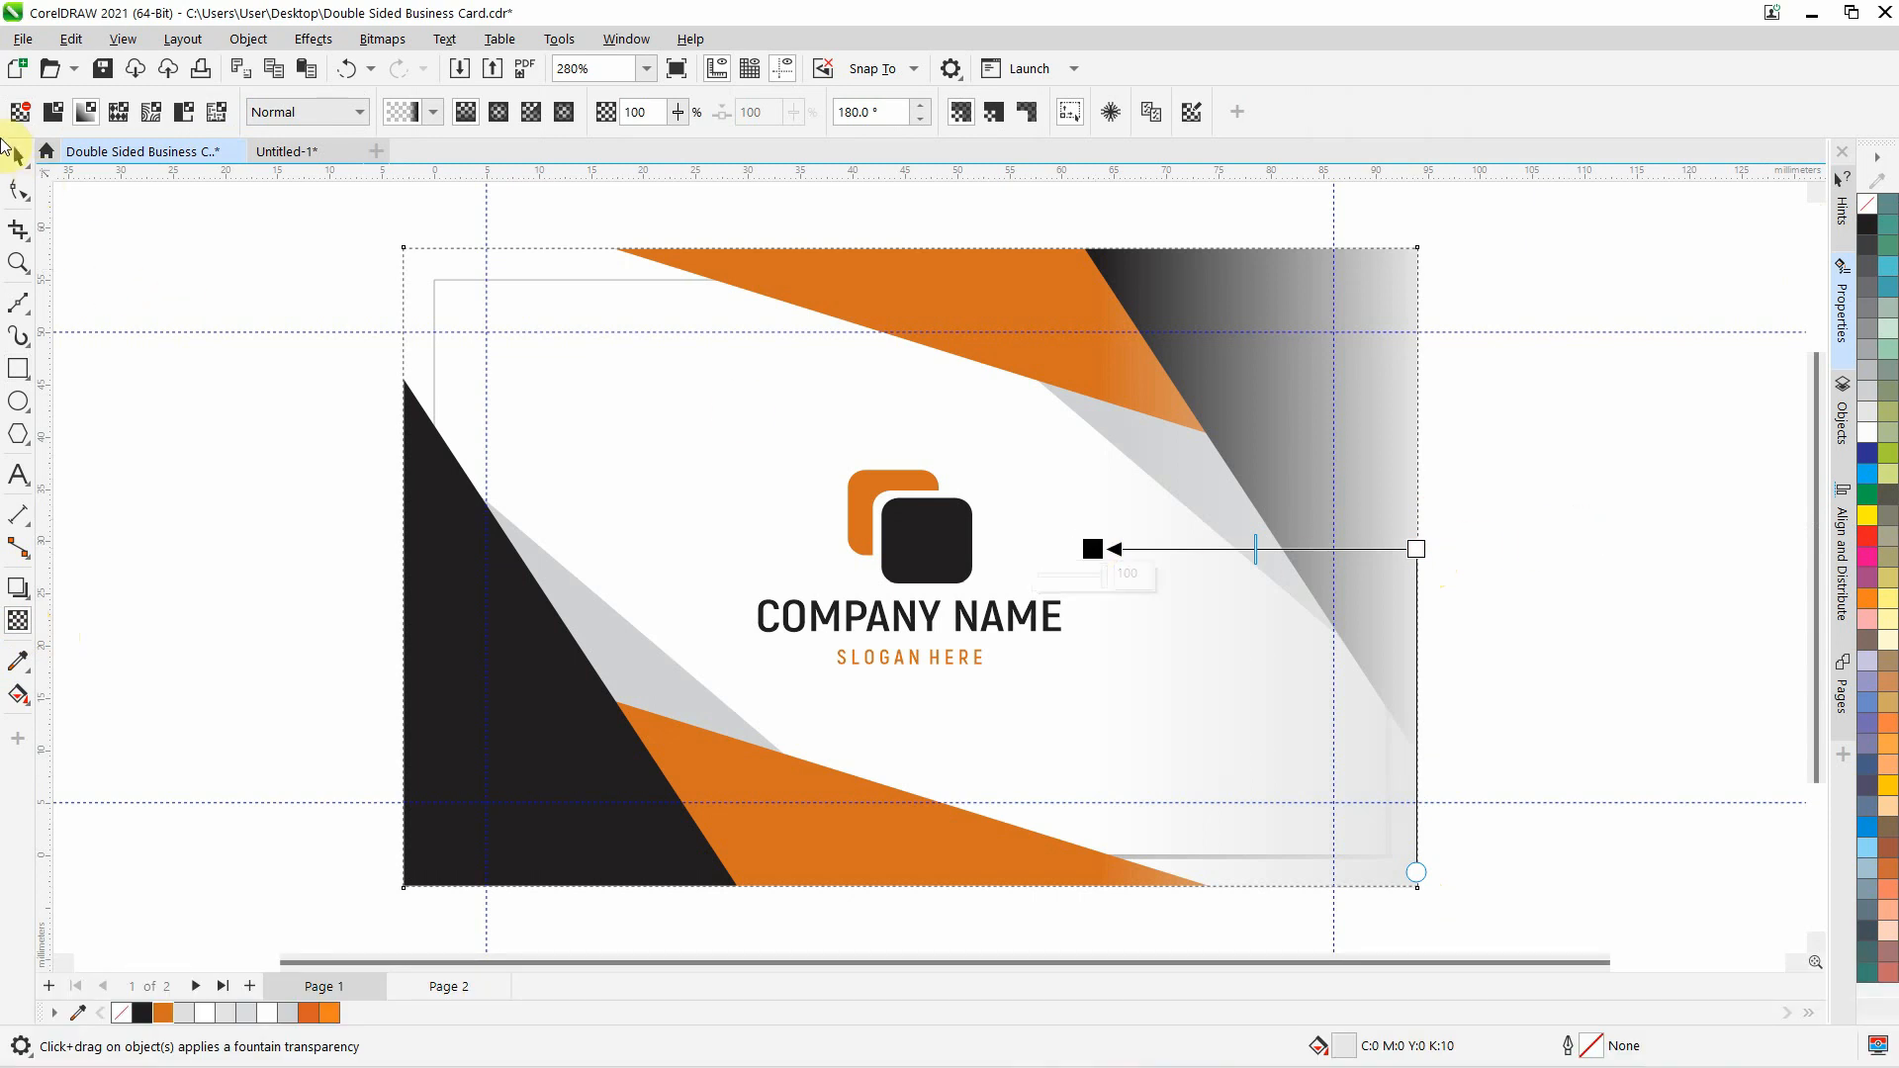
click(20, 156)
click(1573, 451)
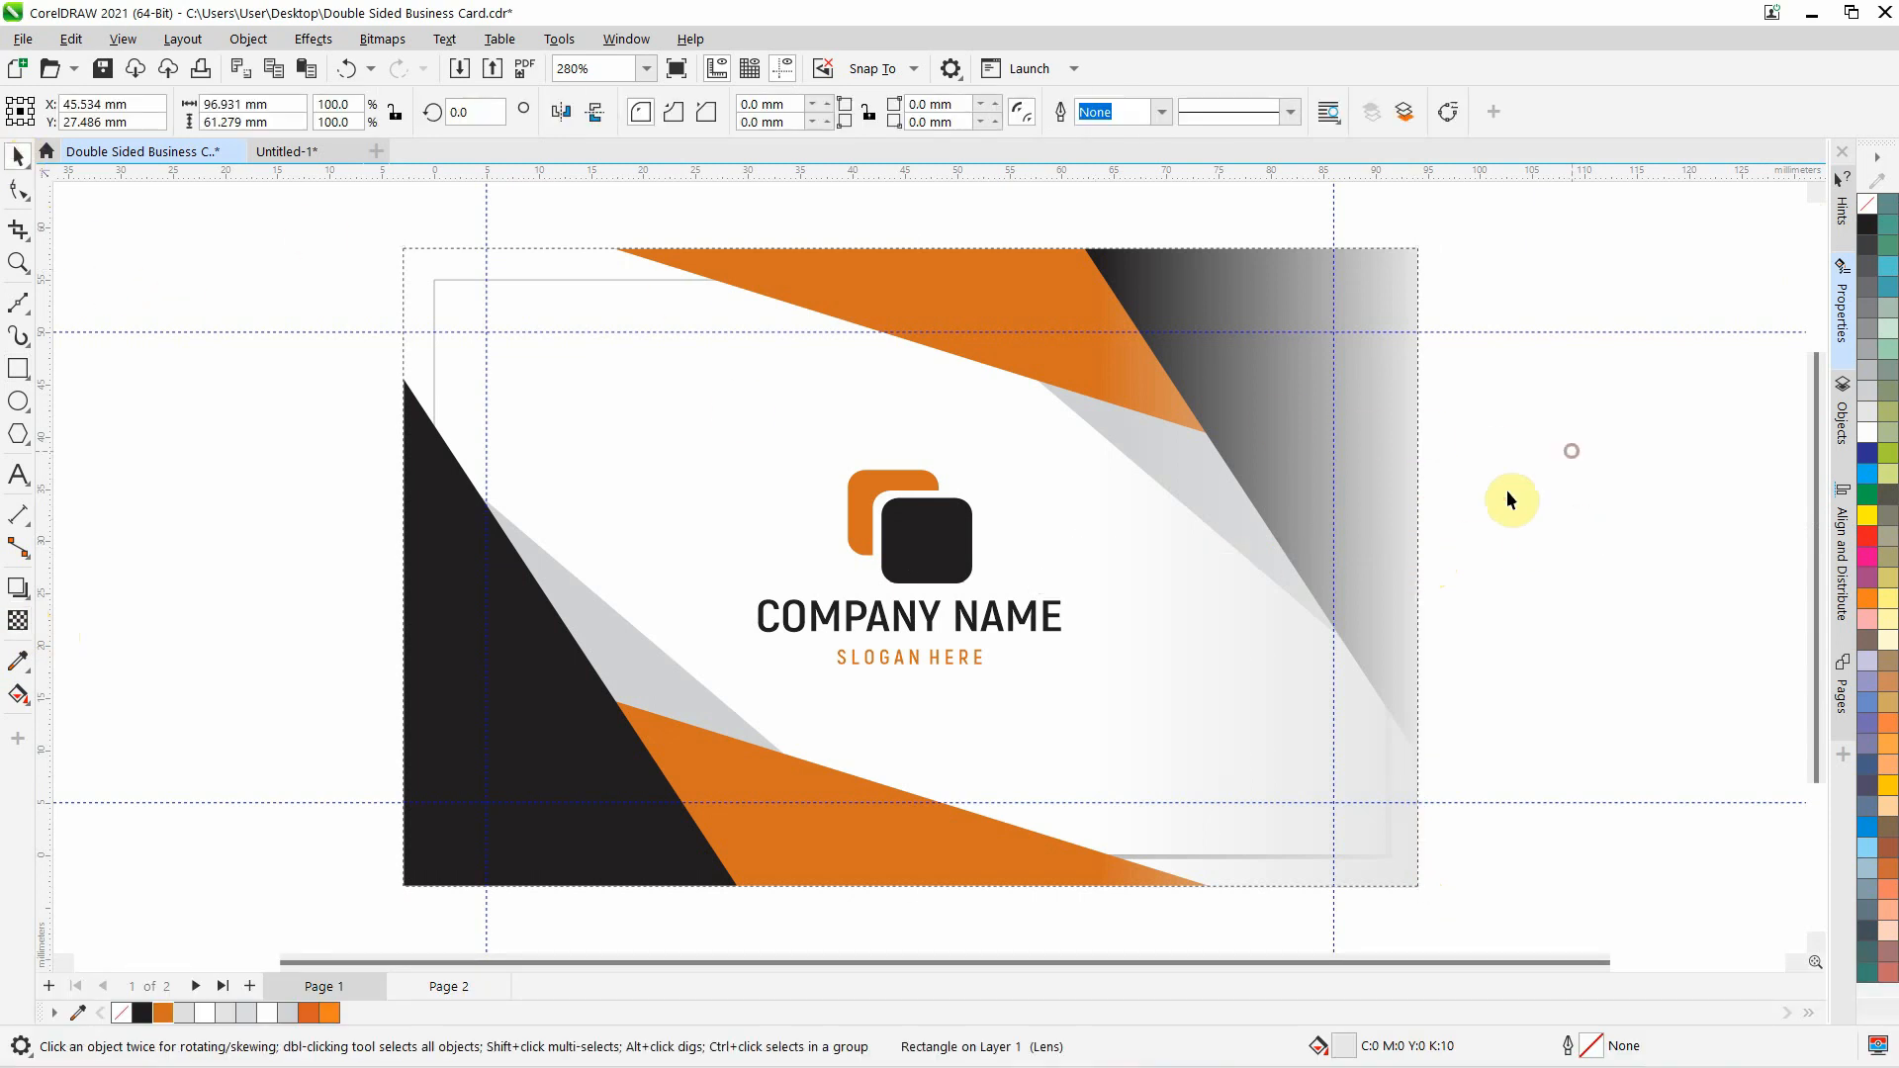
Duplicate the transparent gradient rectangle in place by copying and pasting it
click(1286, 602)
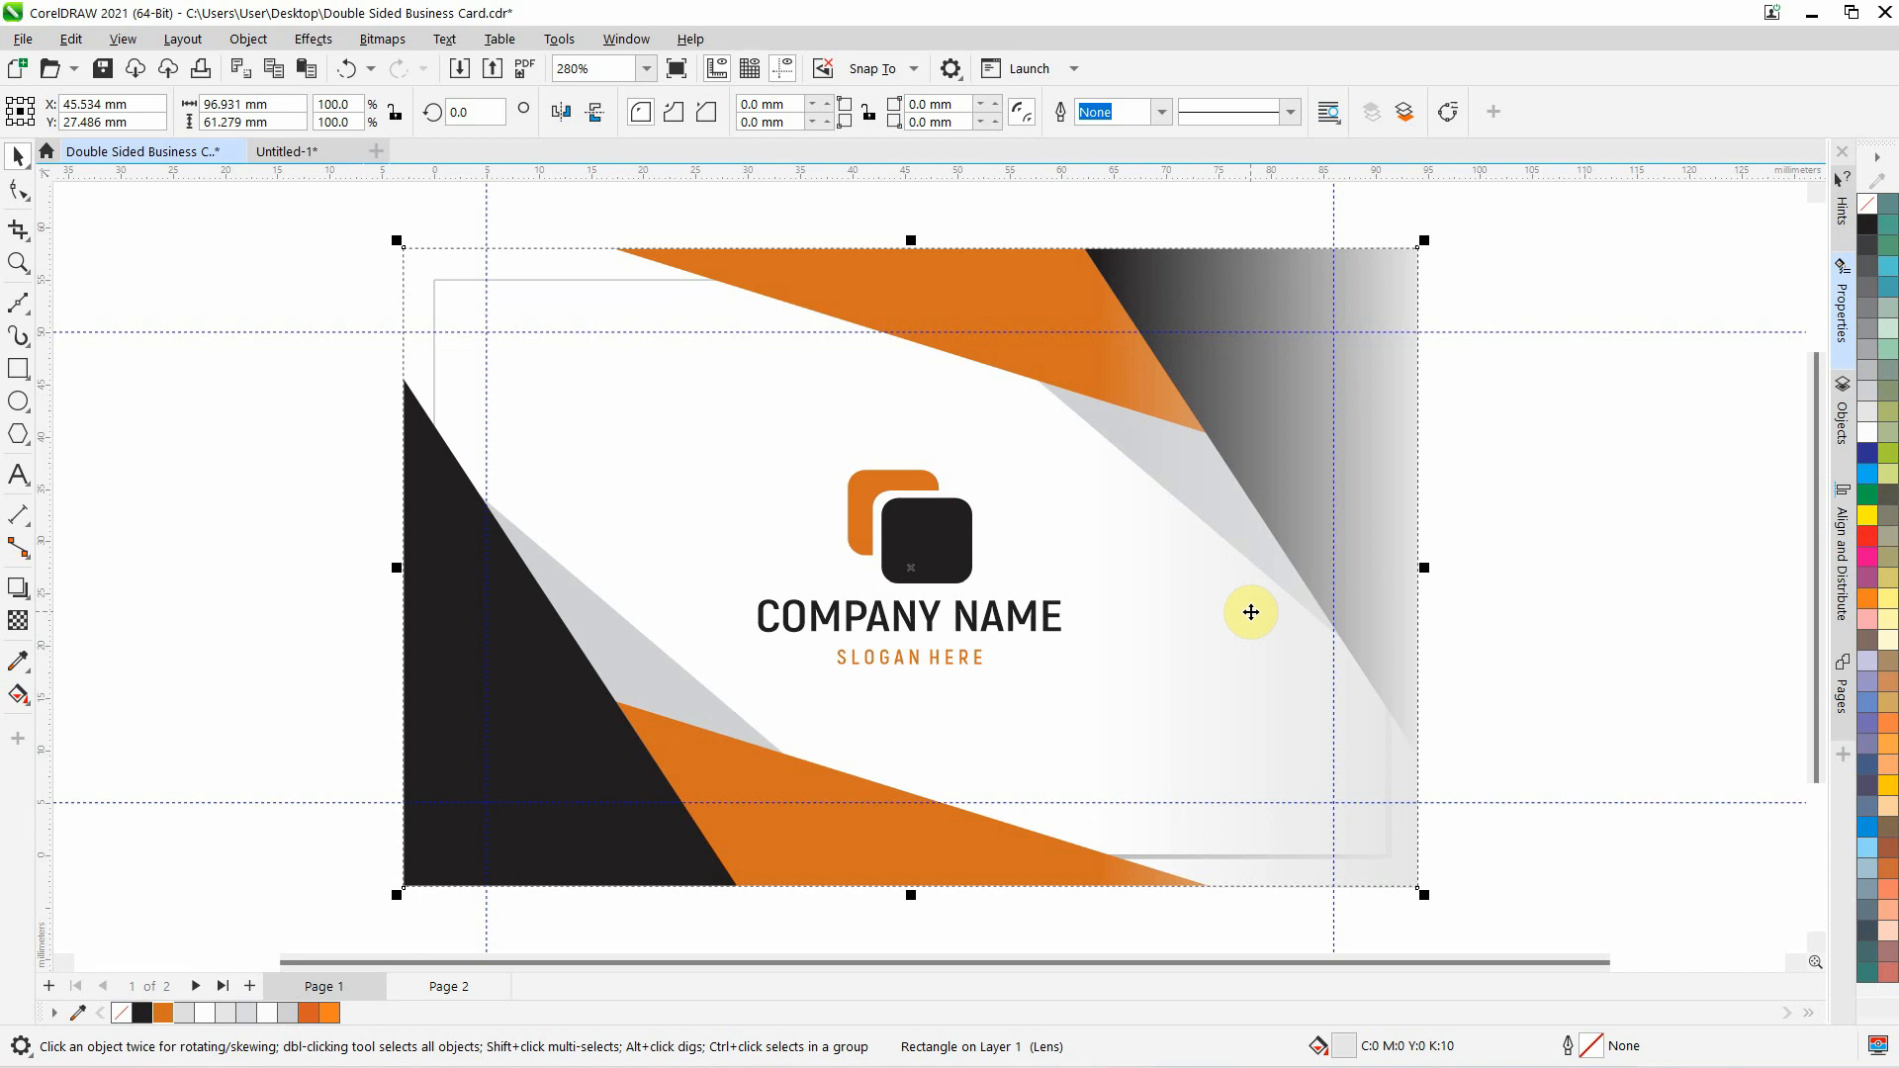
right_click(1251, 612)
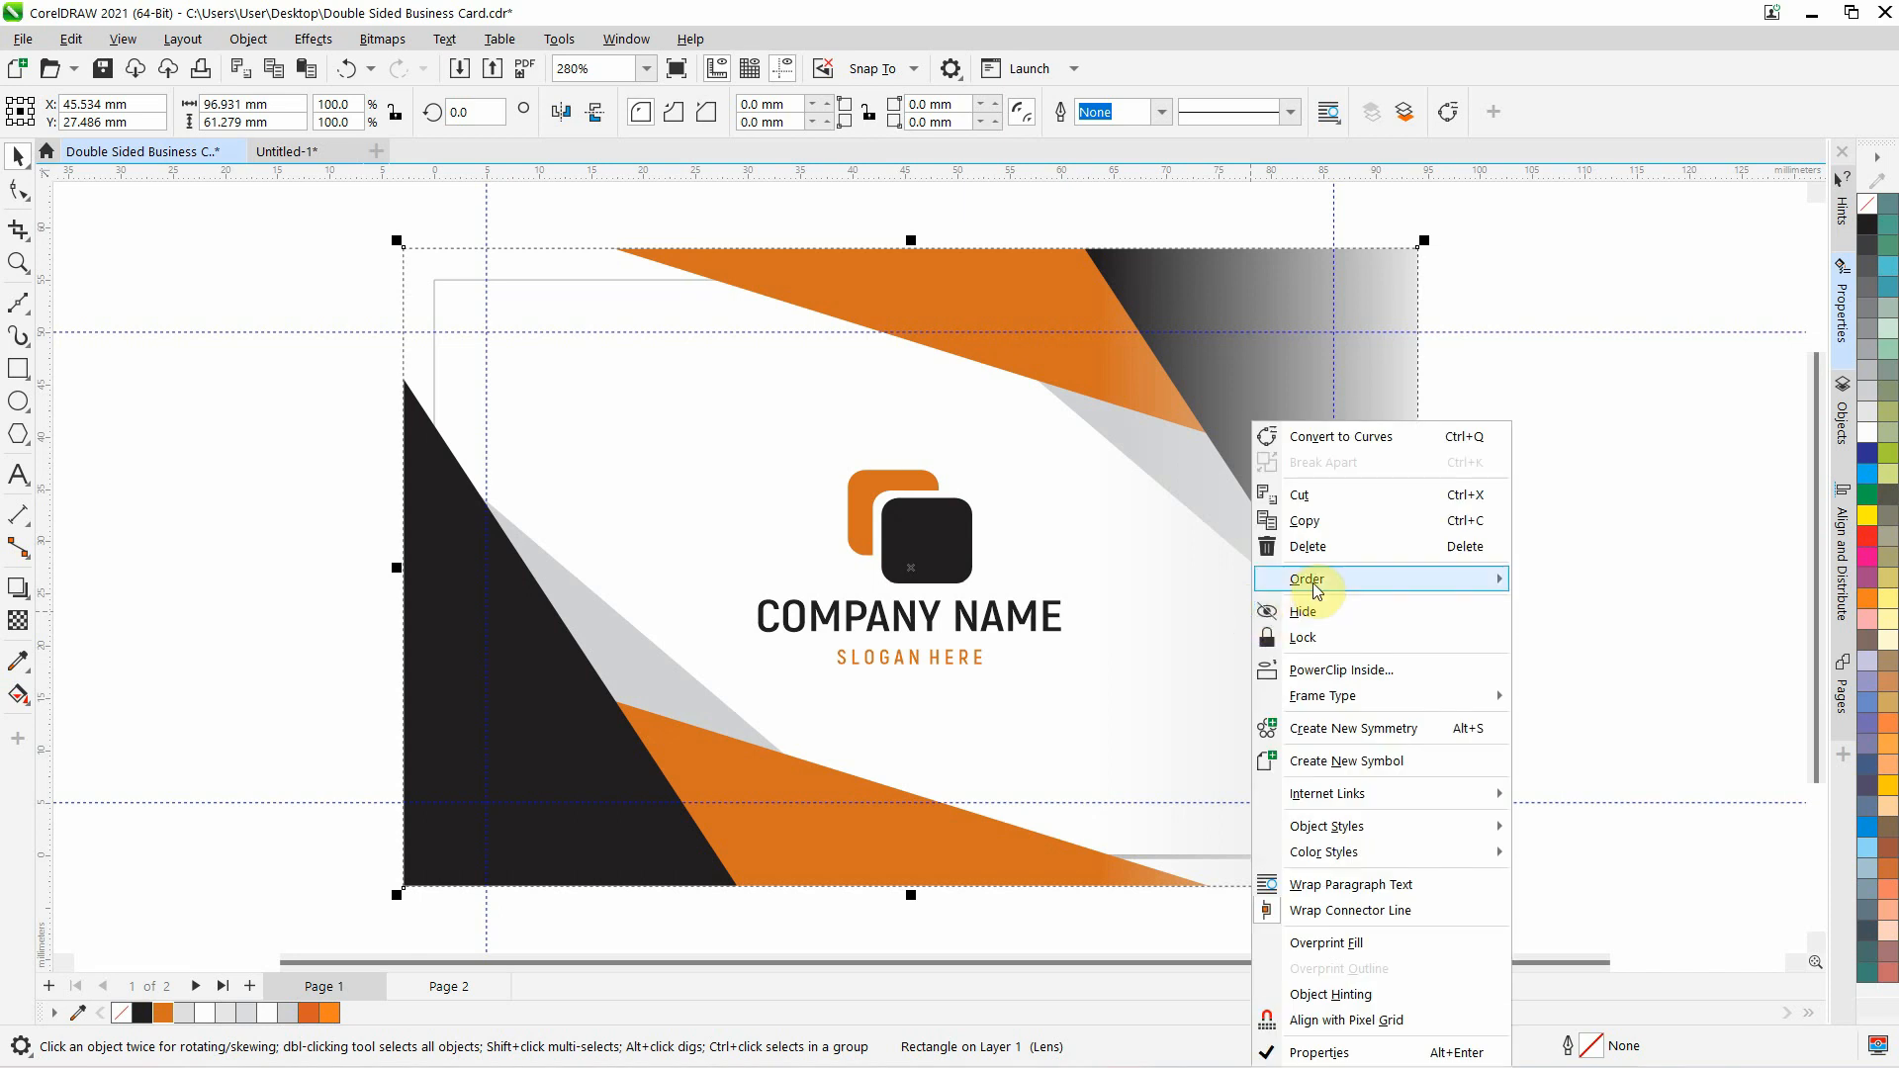
click(1336, 524)
click(1511, 531)
right_click(1451, 525)
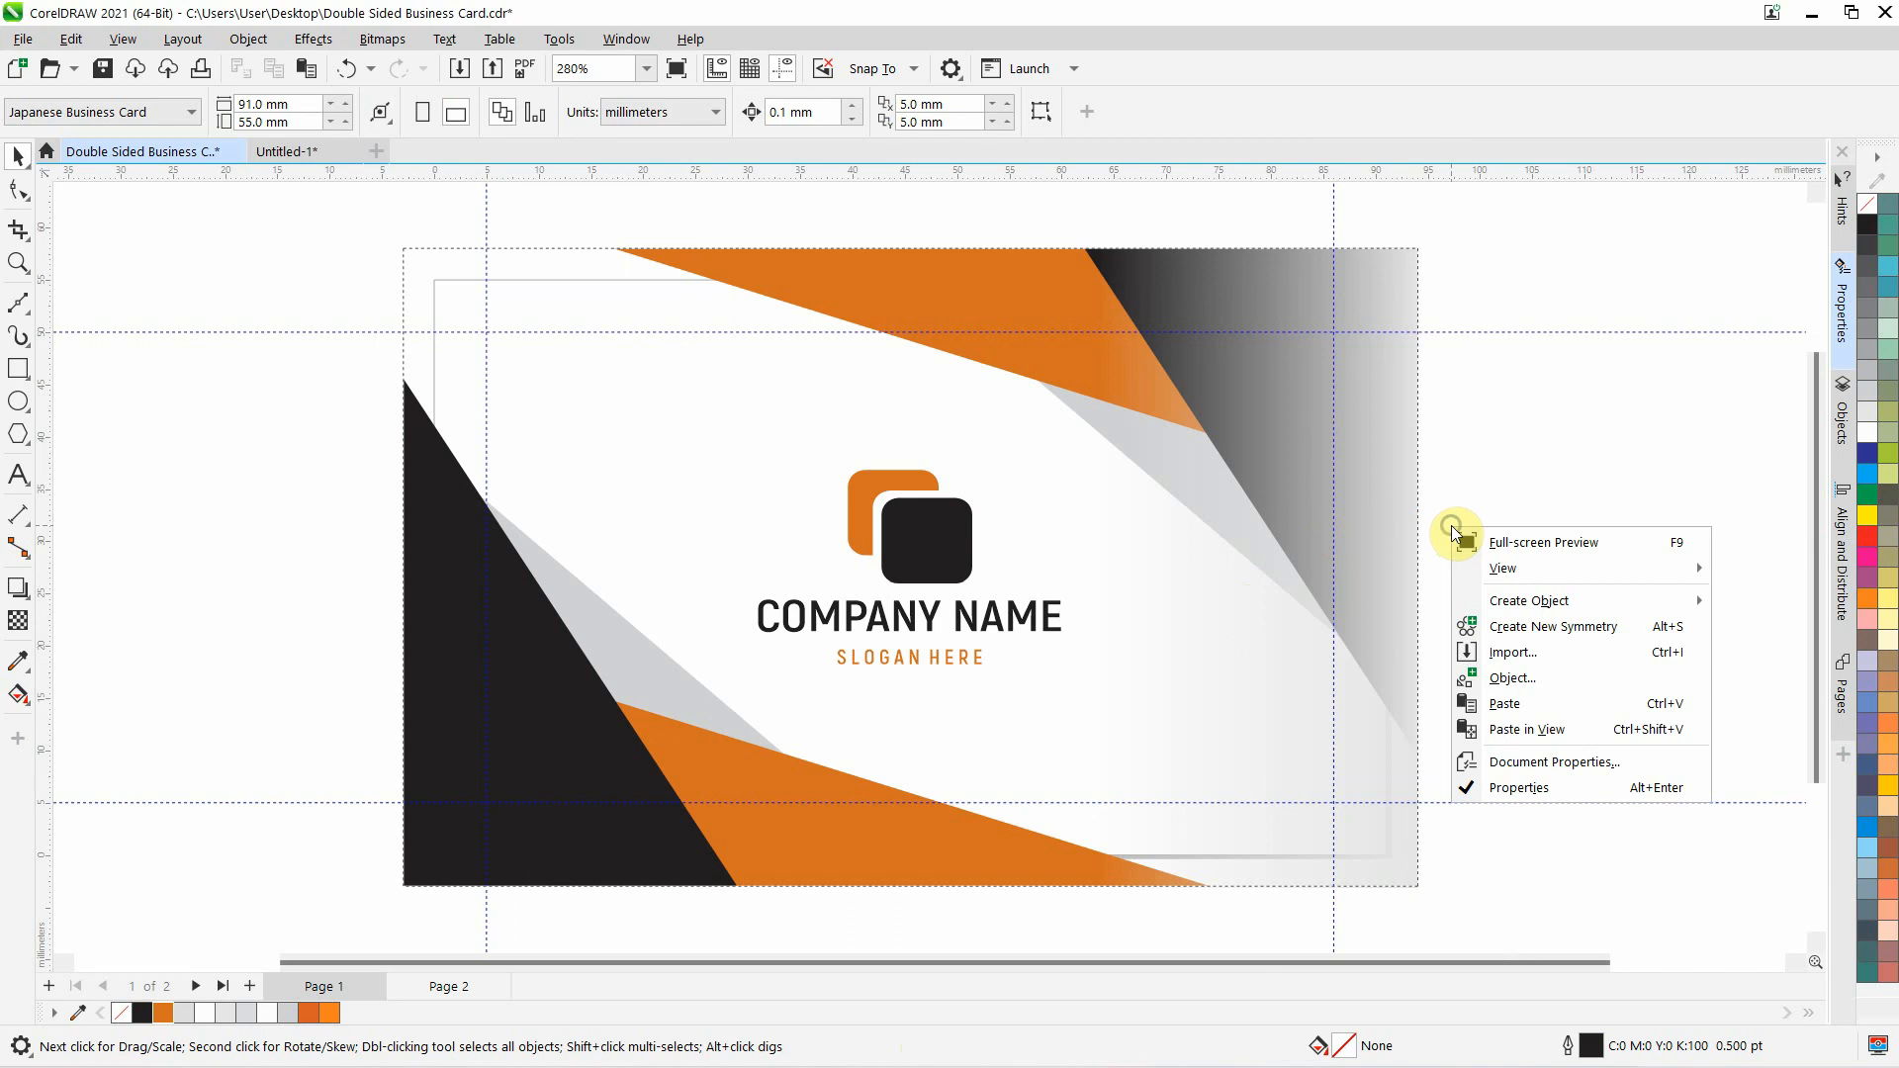
click(1523, 703)
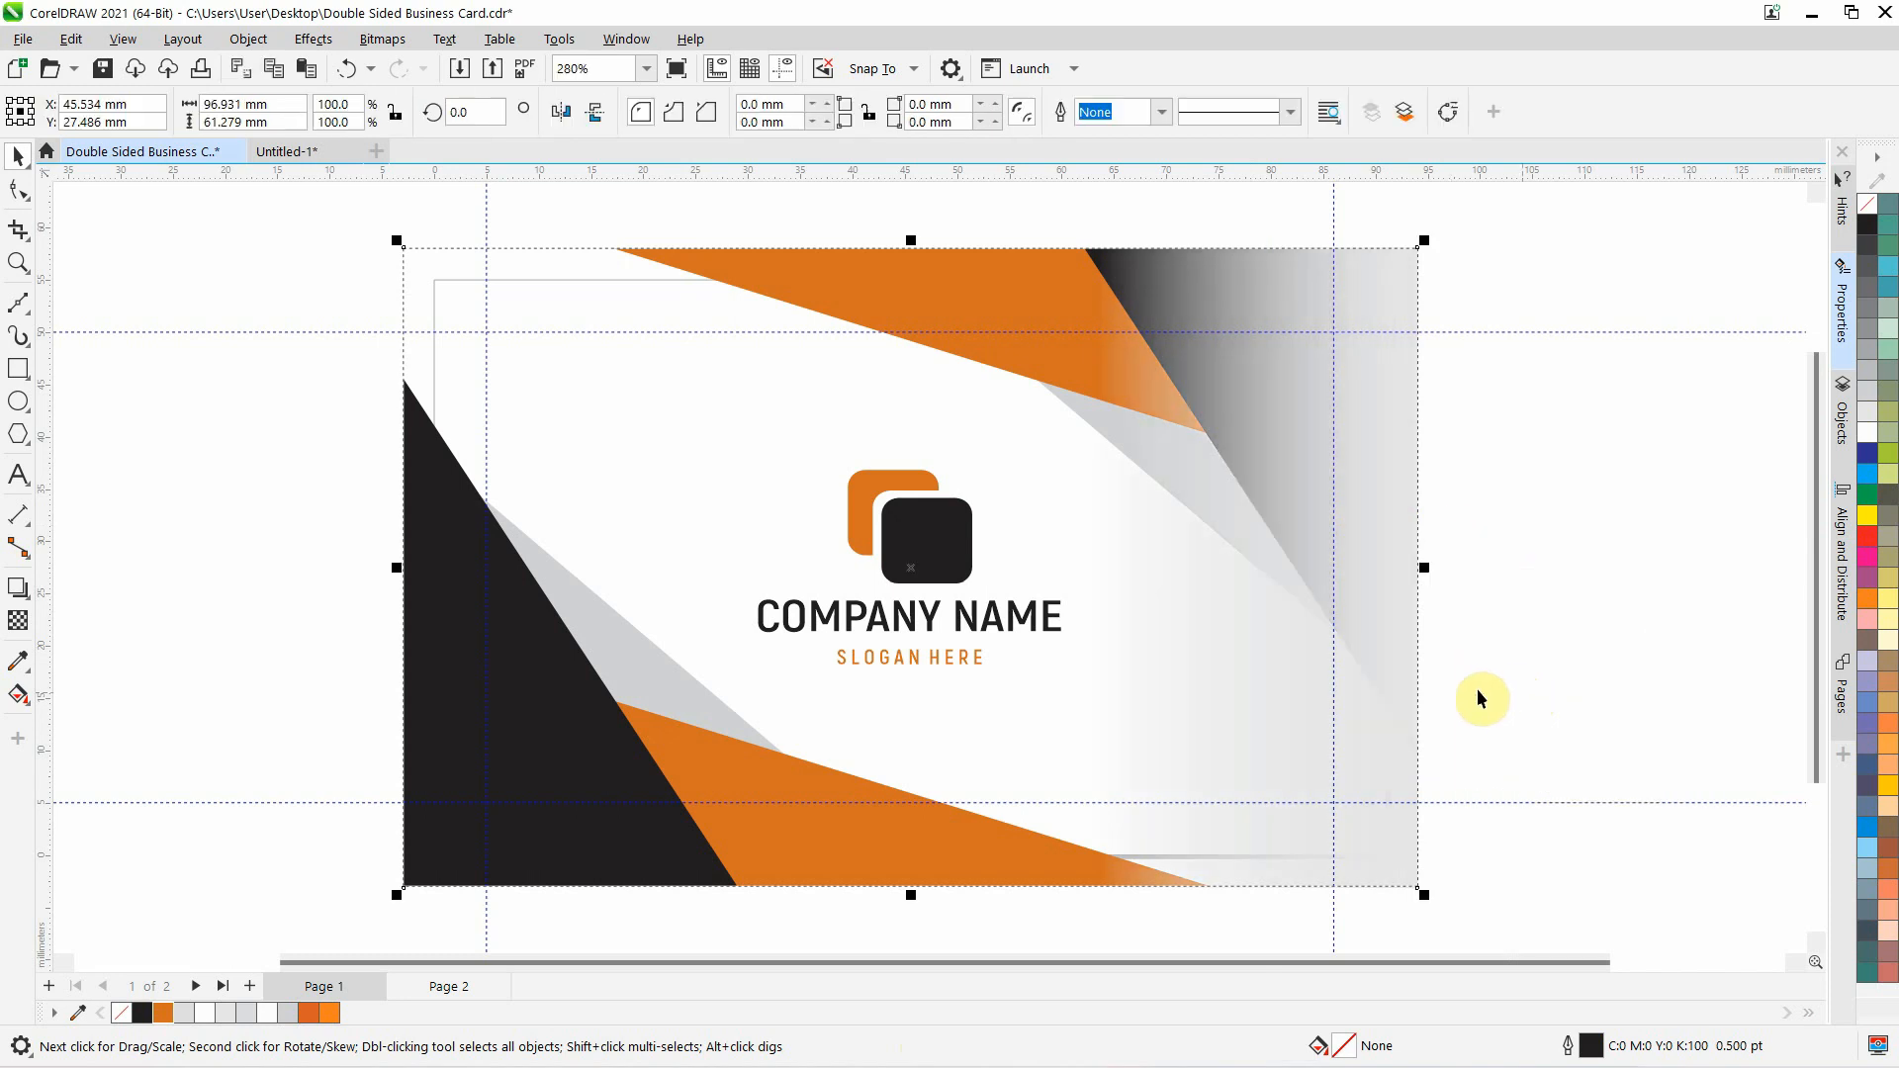
Mirror the duplicated gradient rectangle horizontally so it shades the card's left side, and reselect it
click(1157, 427)
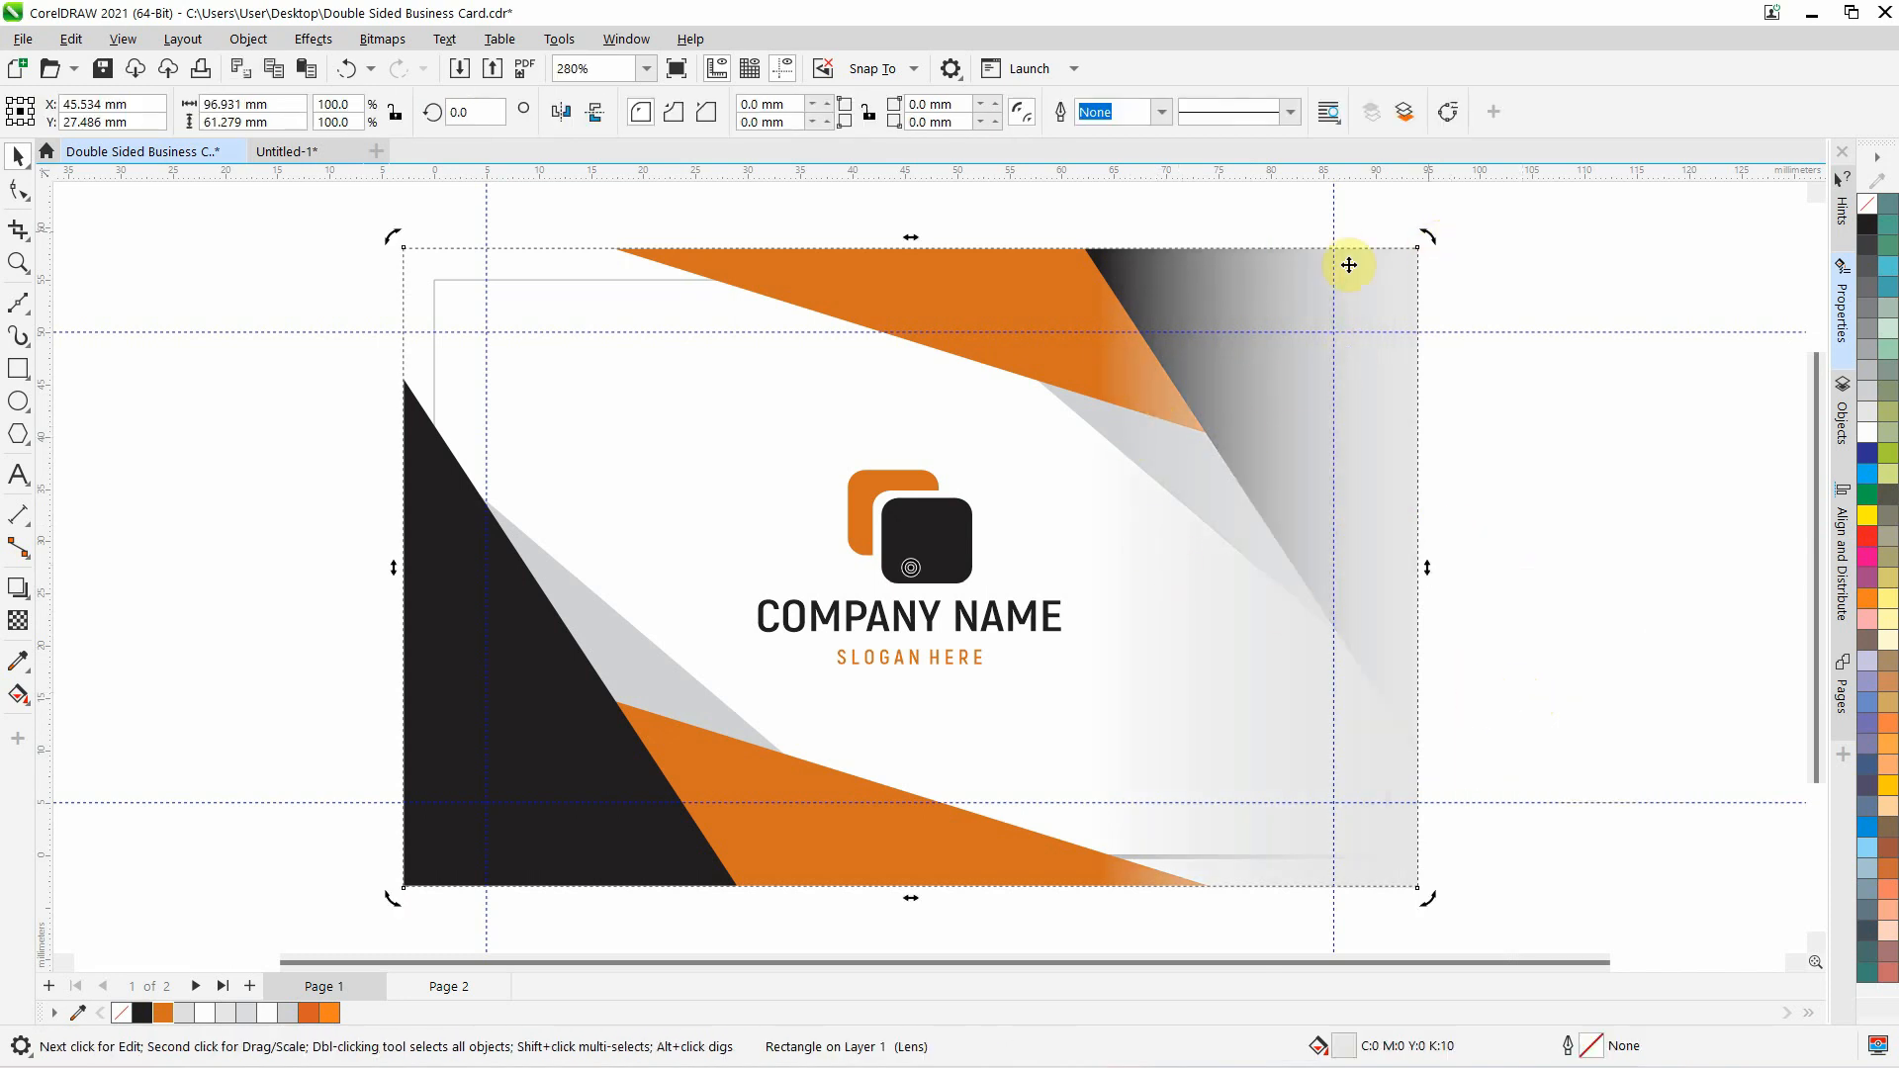
click(1169, 455)
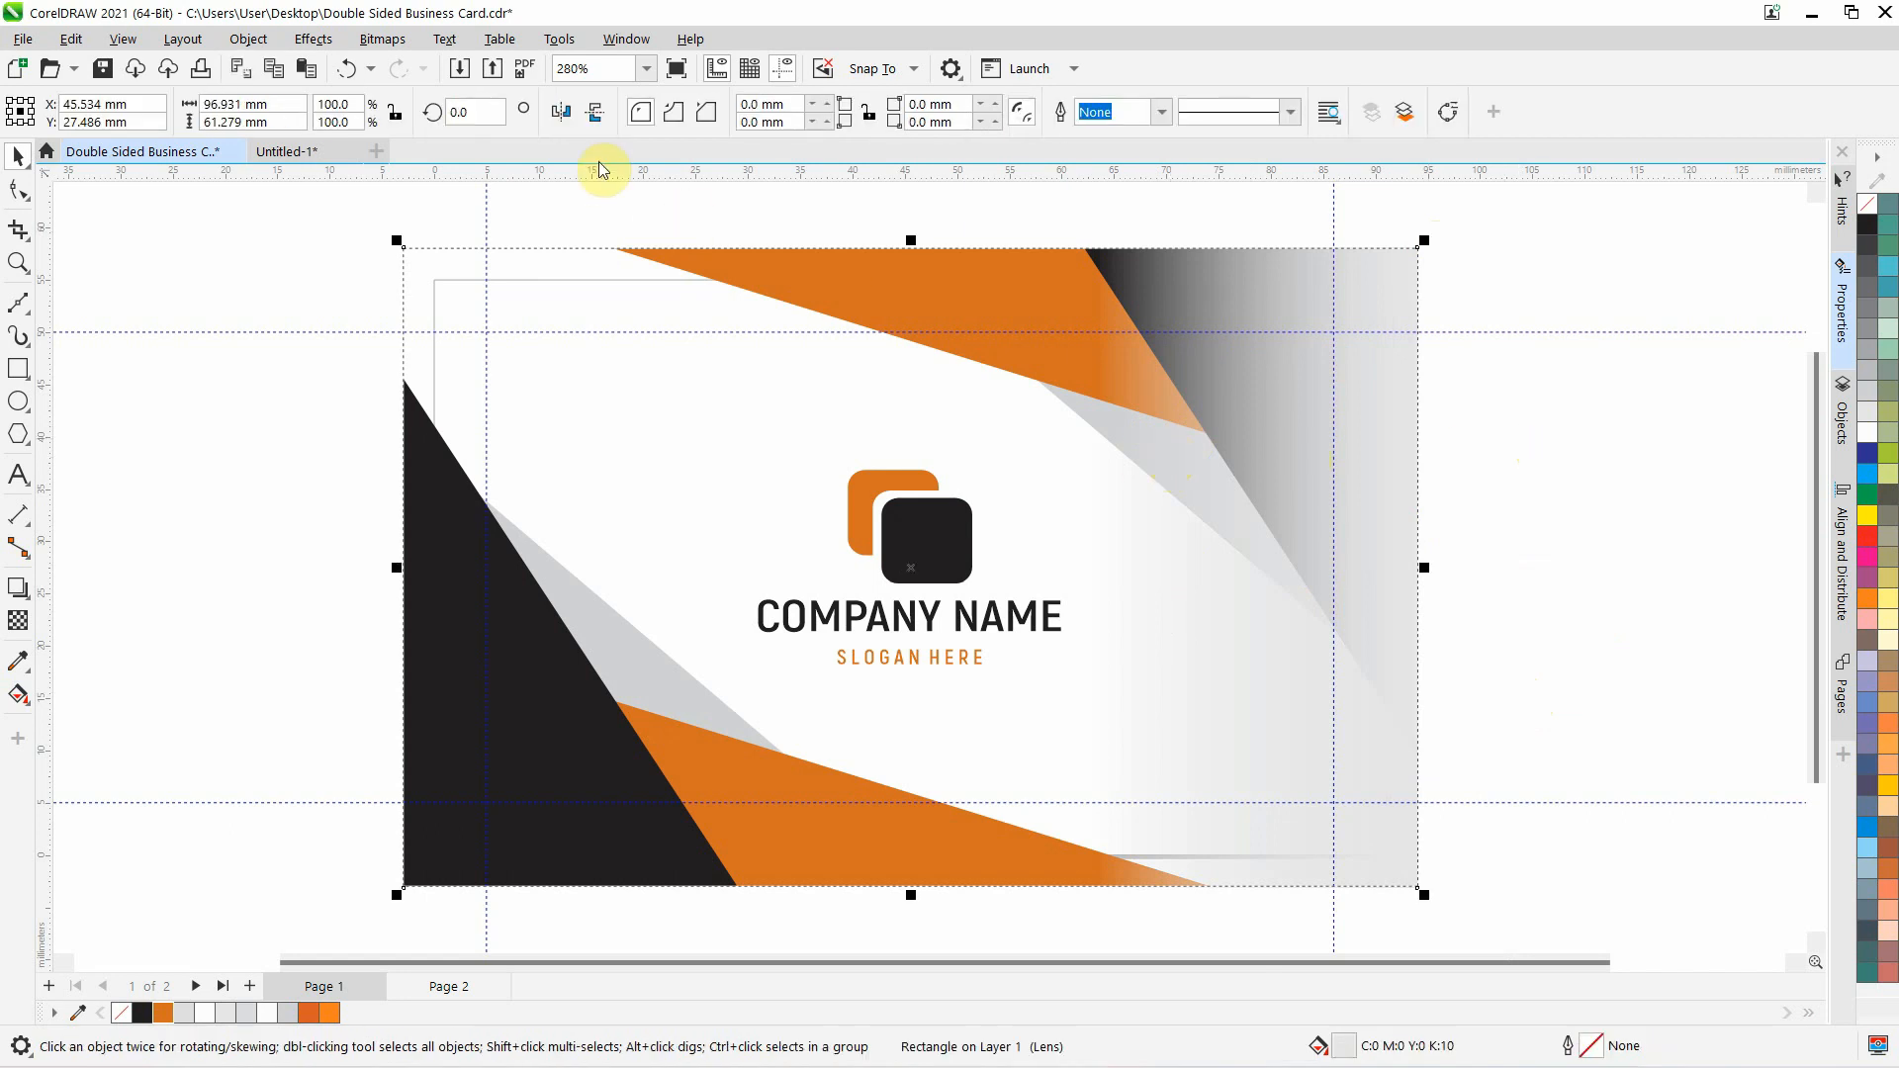
click(561, 114)
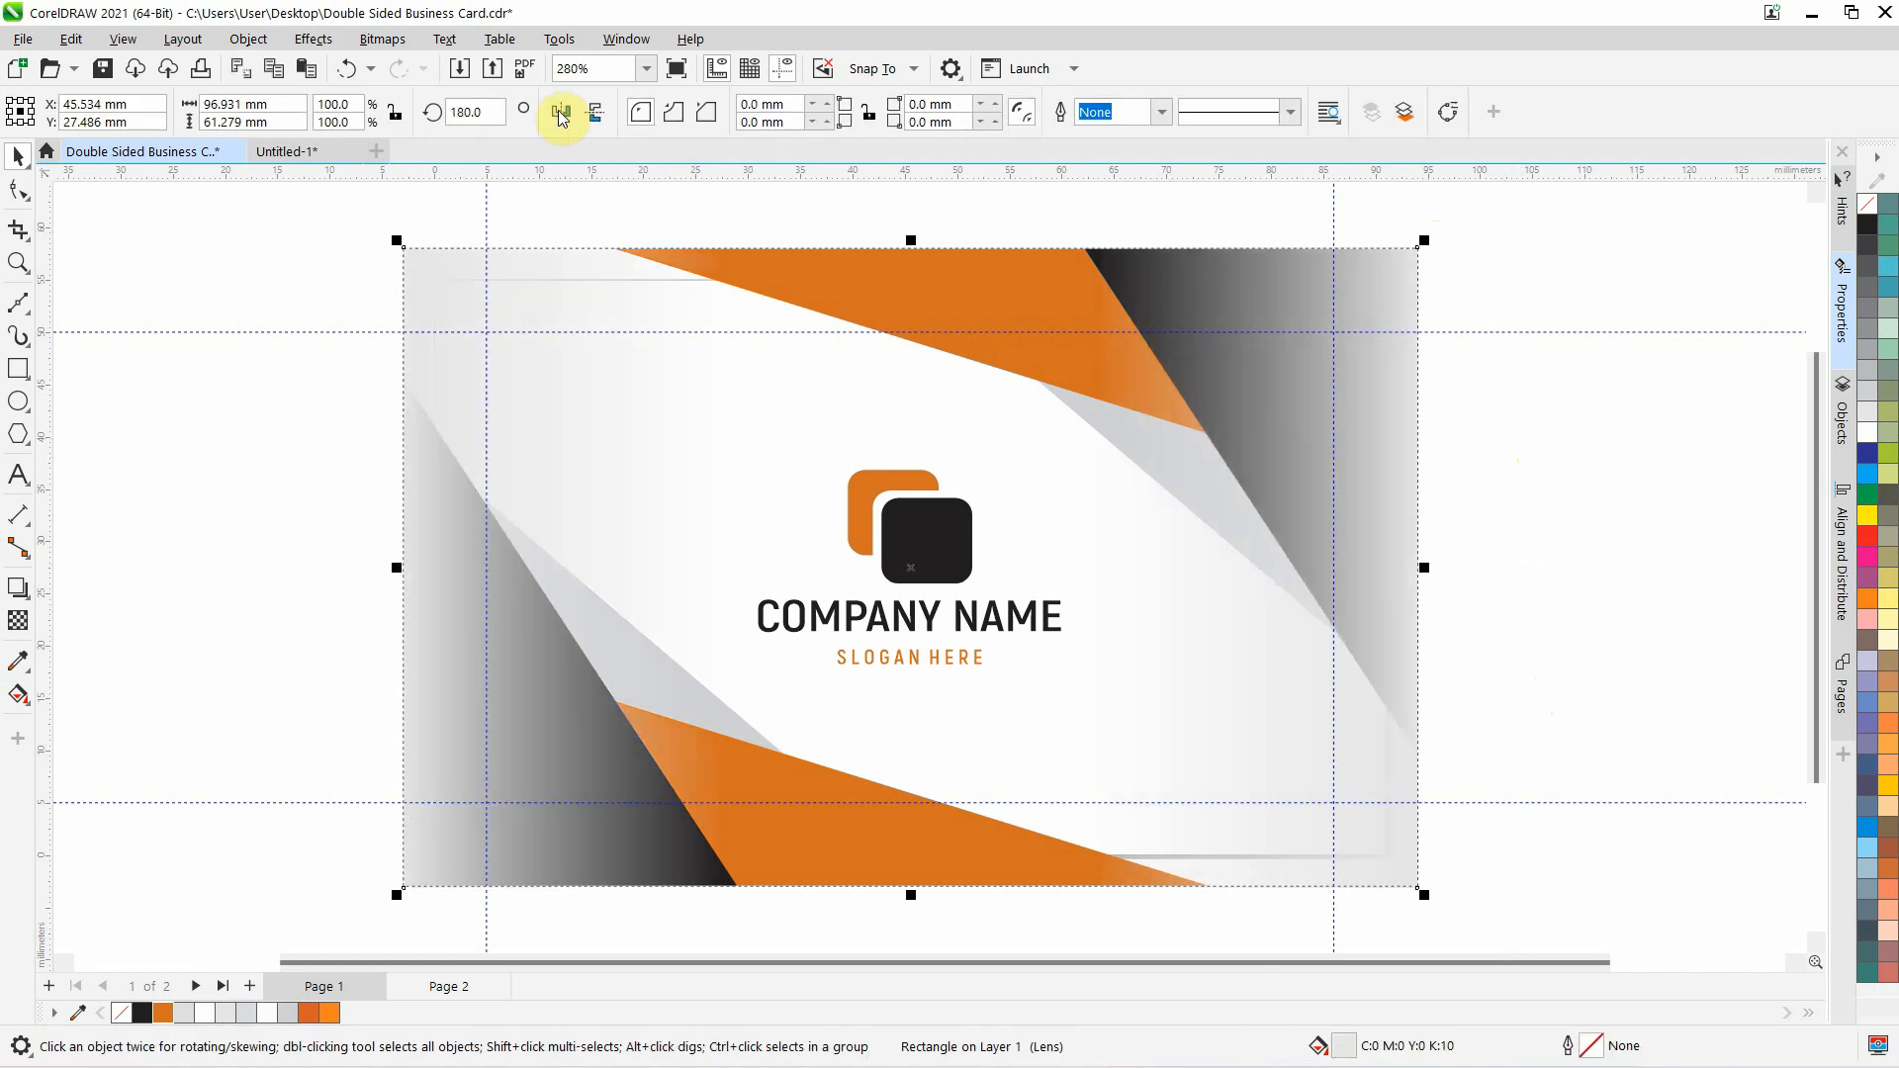
click(157, 561)
click(500, 463)
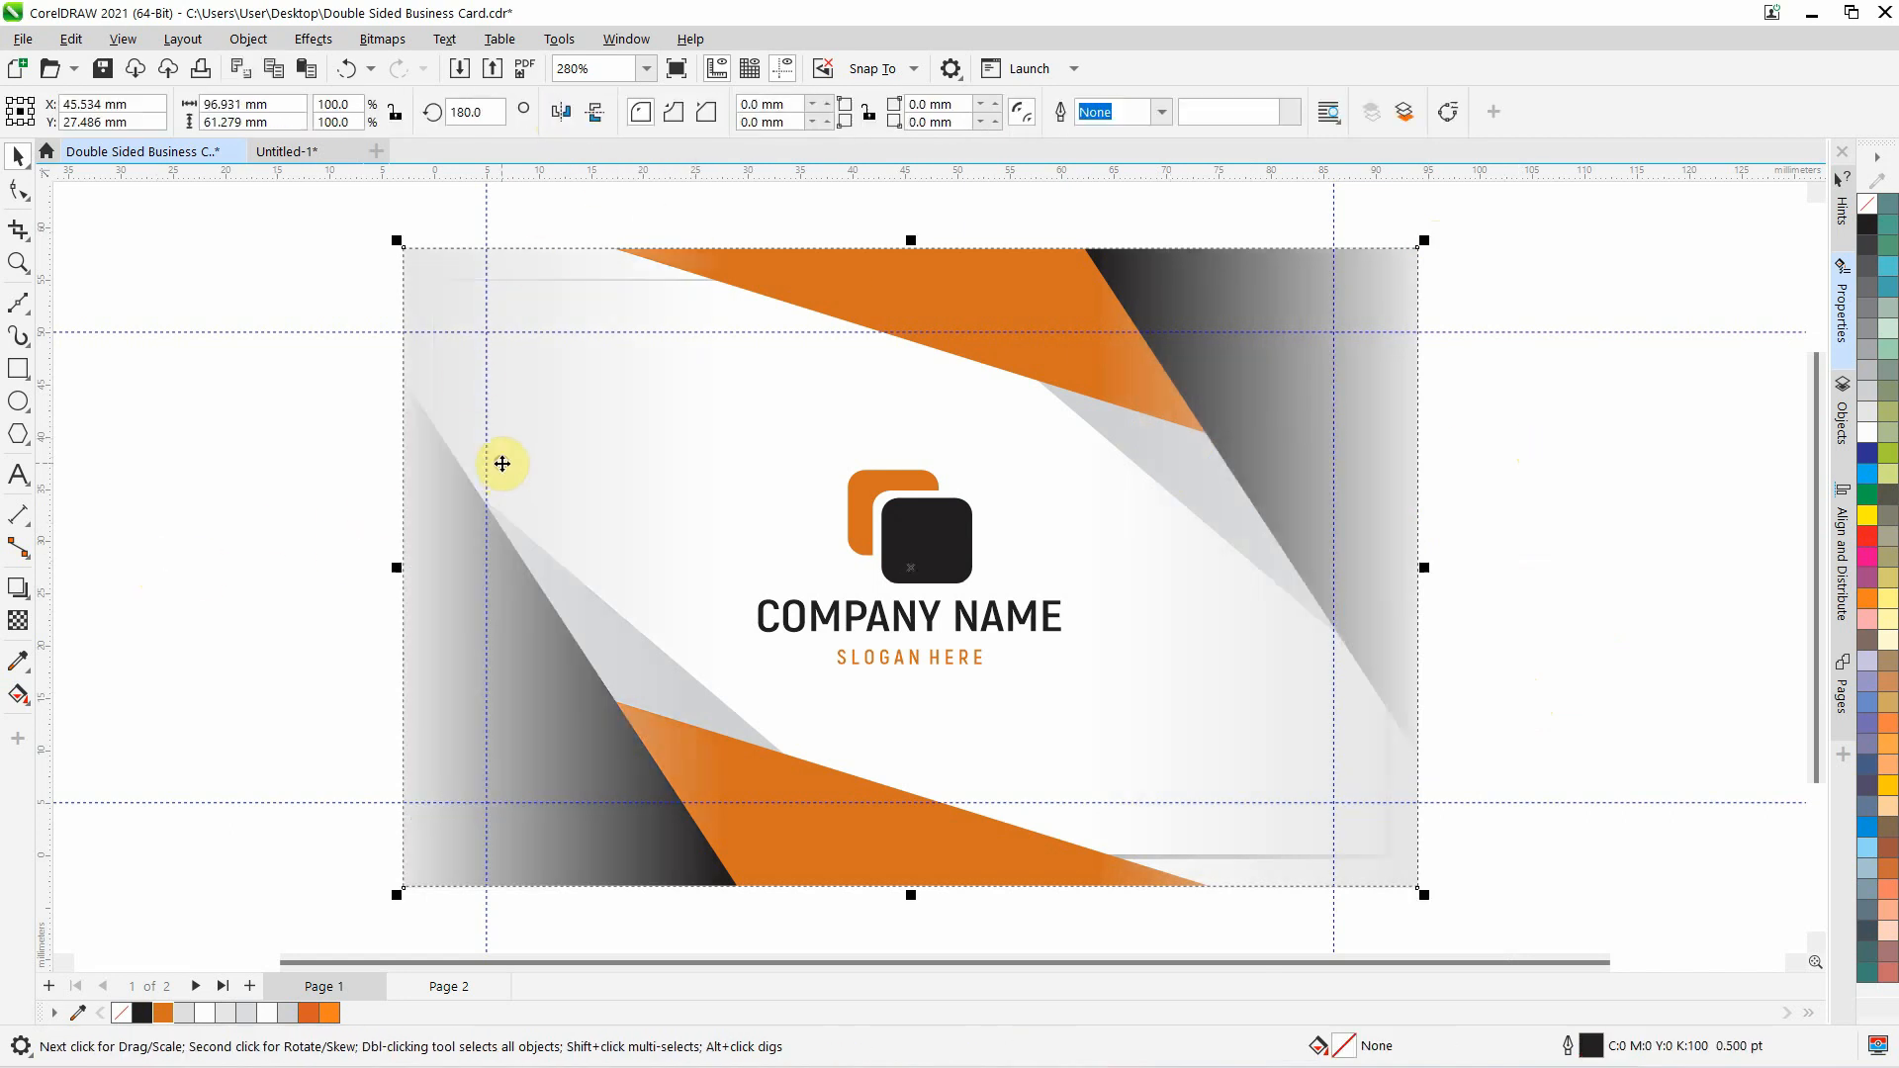
Send the gradient rectangle that shades the card's left side to the back of the layer
right_click(555, 451)
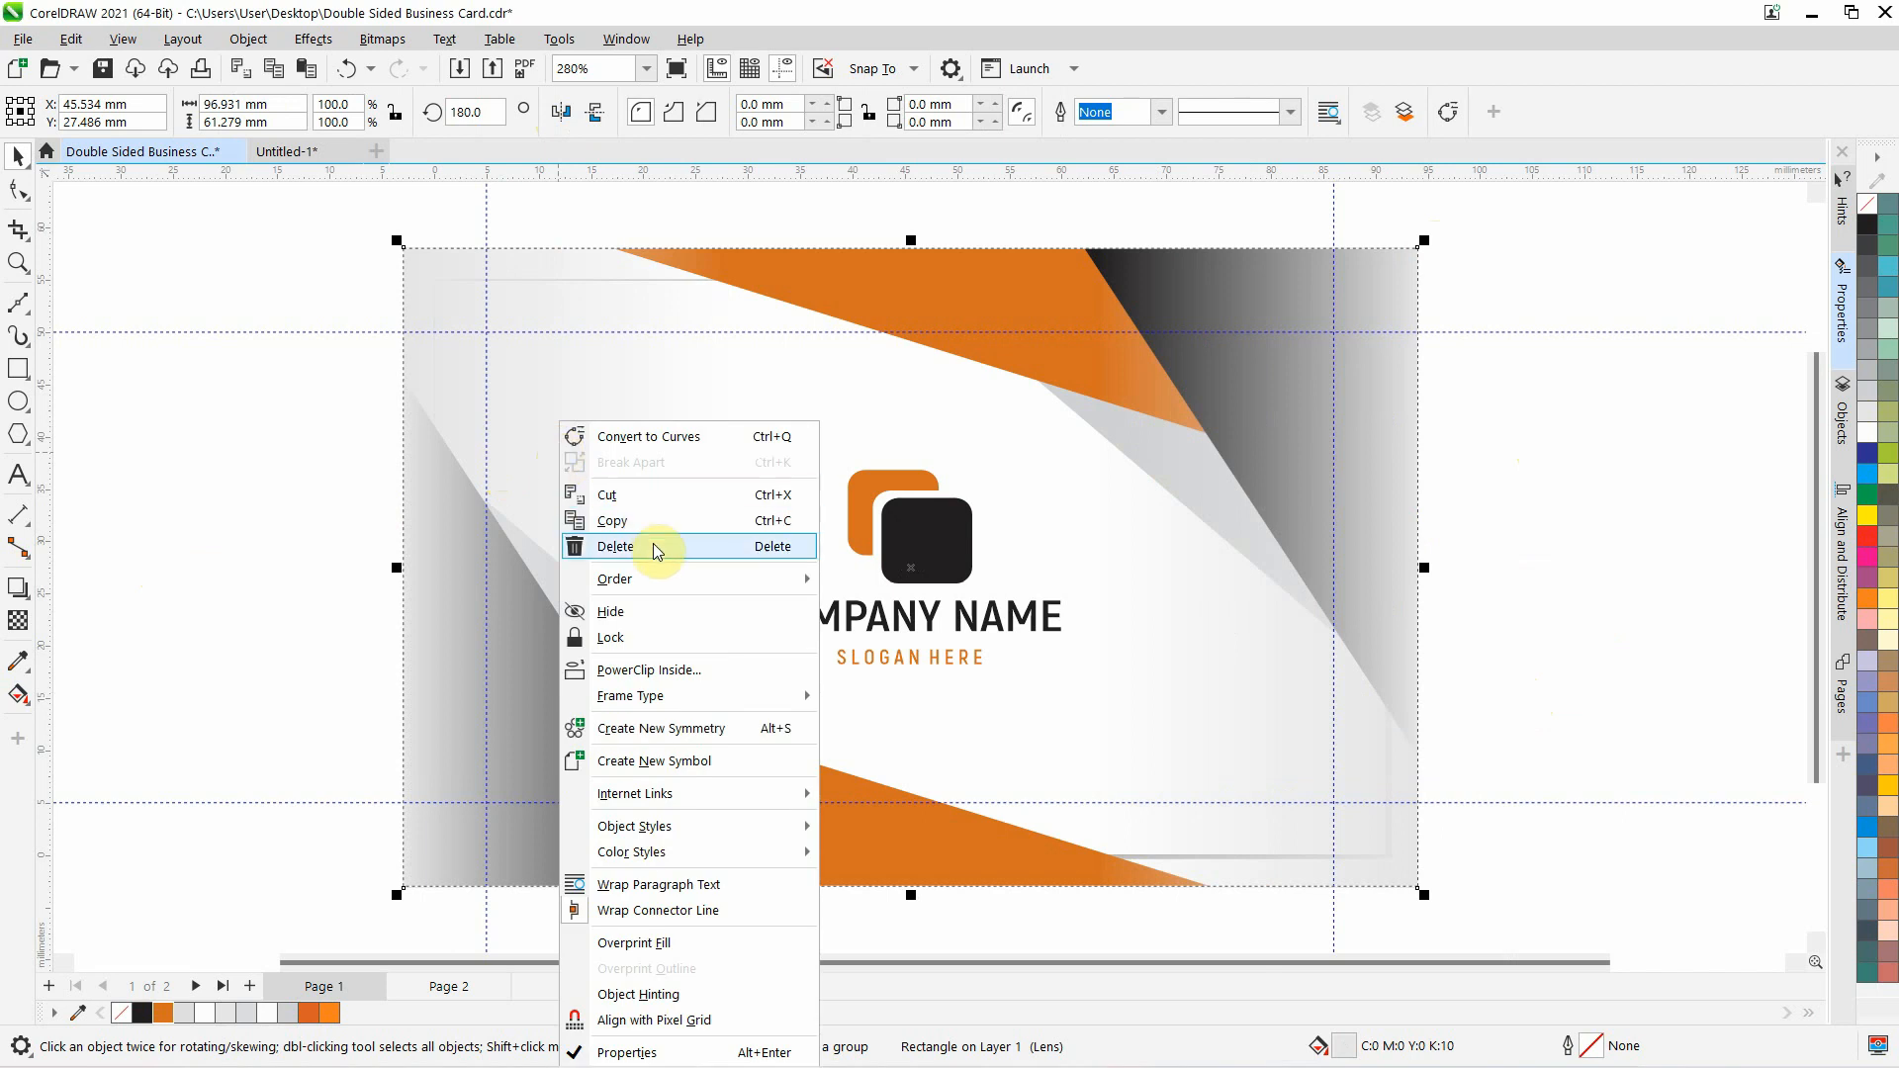
mouse_move(657, 581)
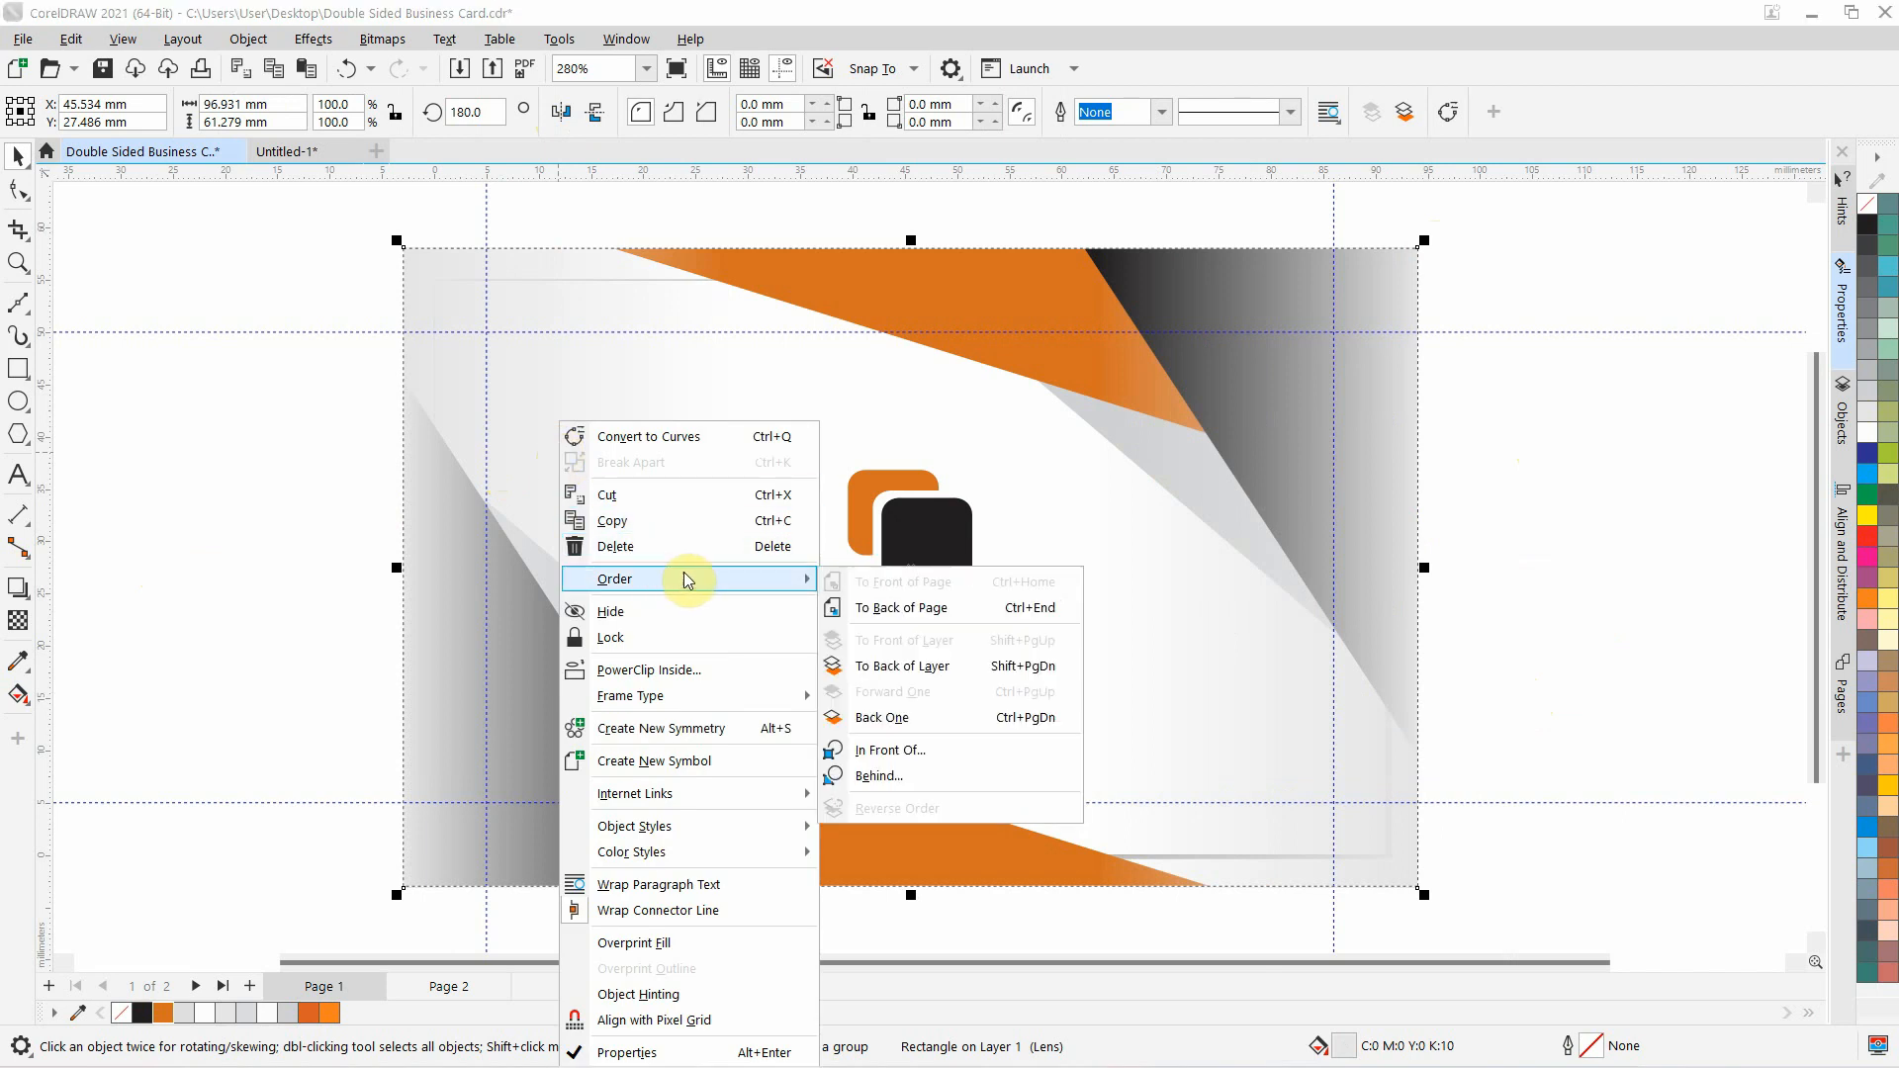
click(950, 668)
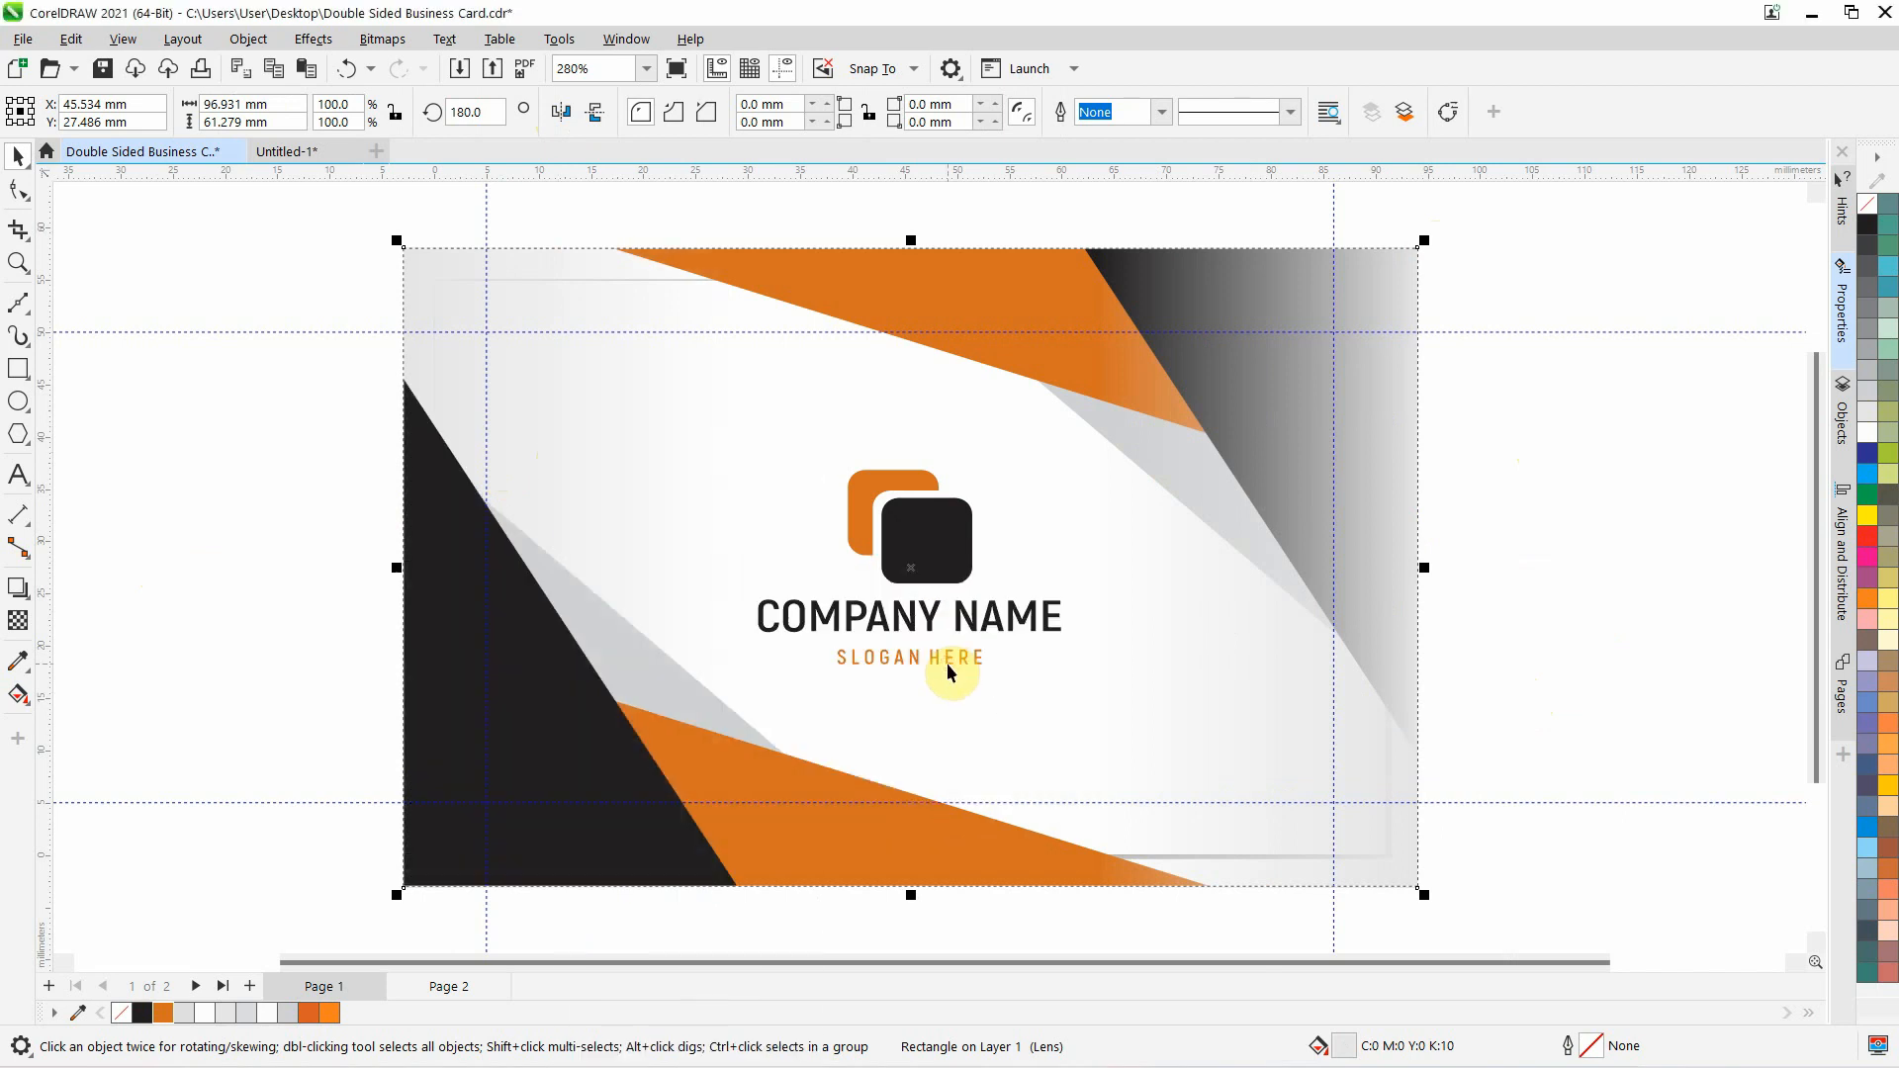
Send the gradient rectangle that shades the card's right side to the back of the layer, and save the document
click(1464, 485)
click(1384, 485)
right_click(1385, 484)
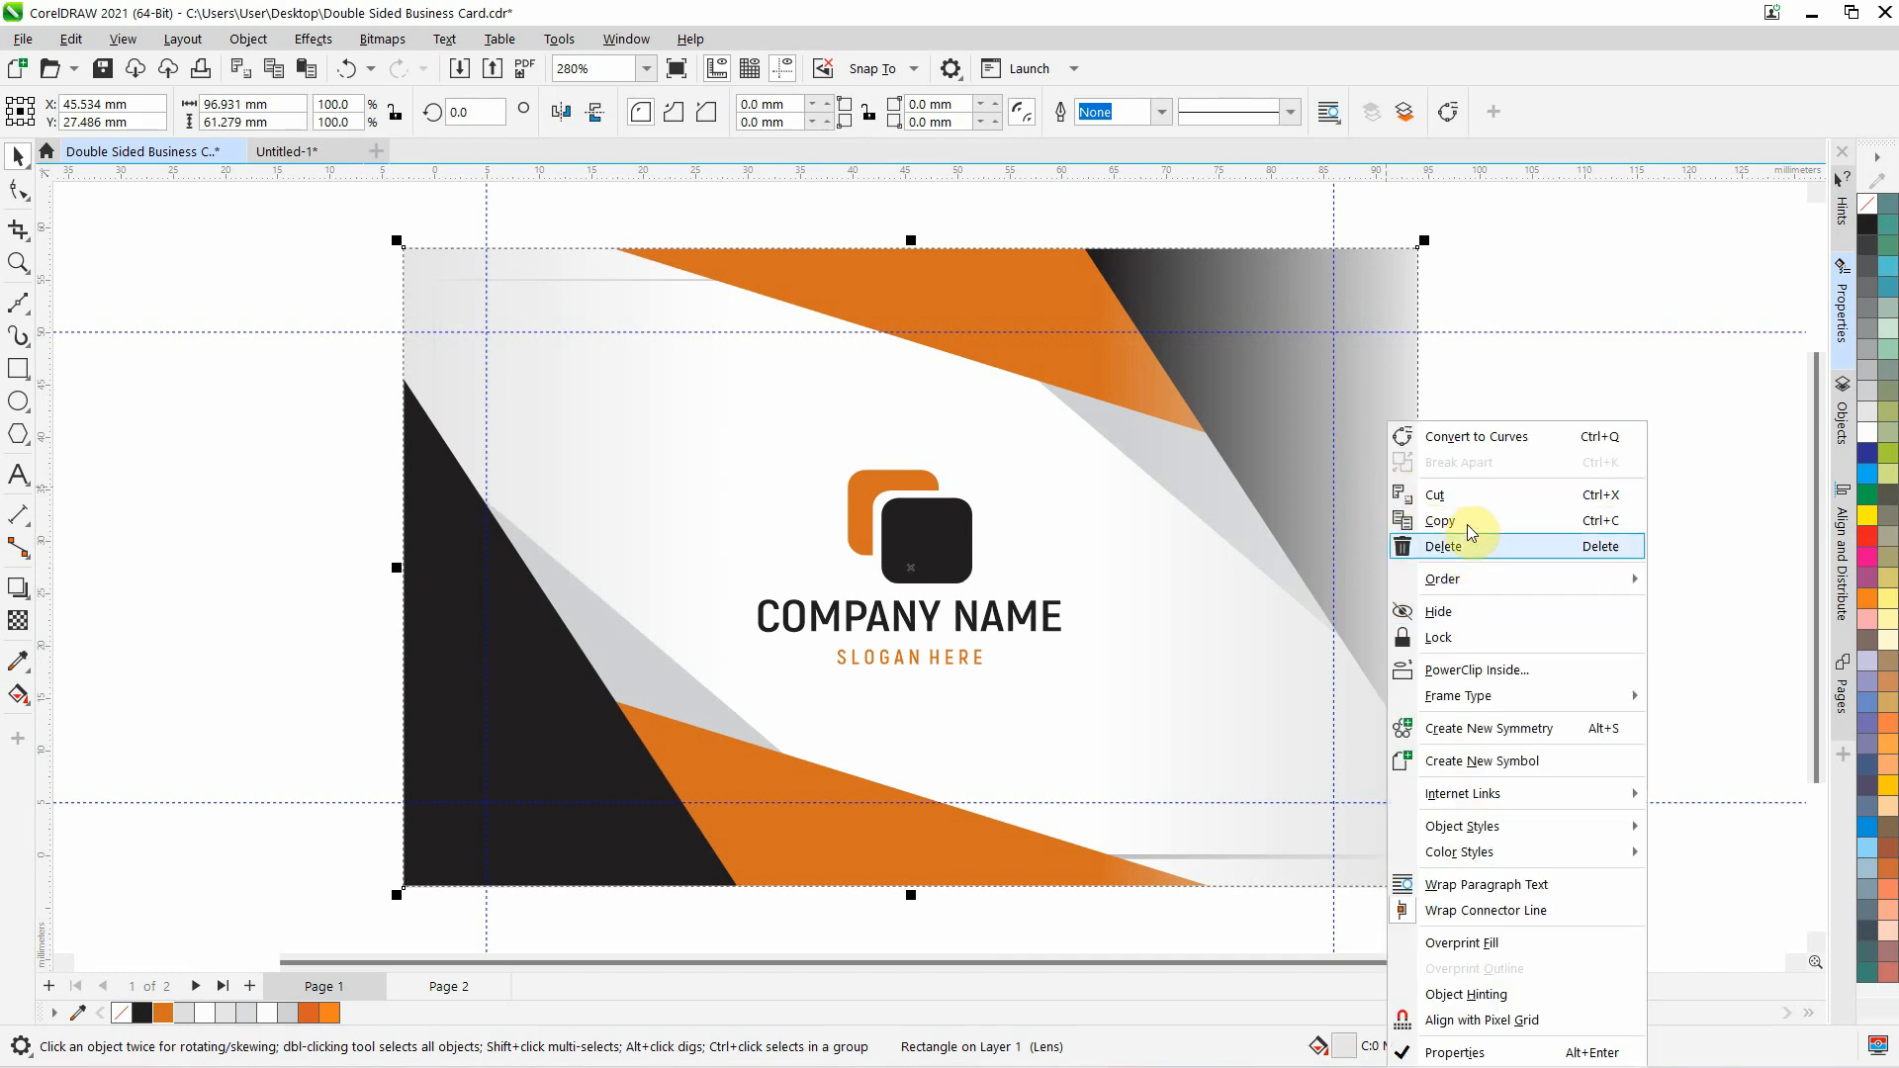
mouse_move(1461, 590)
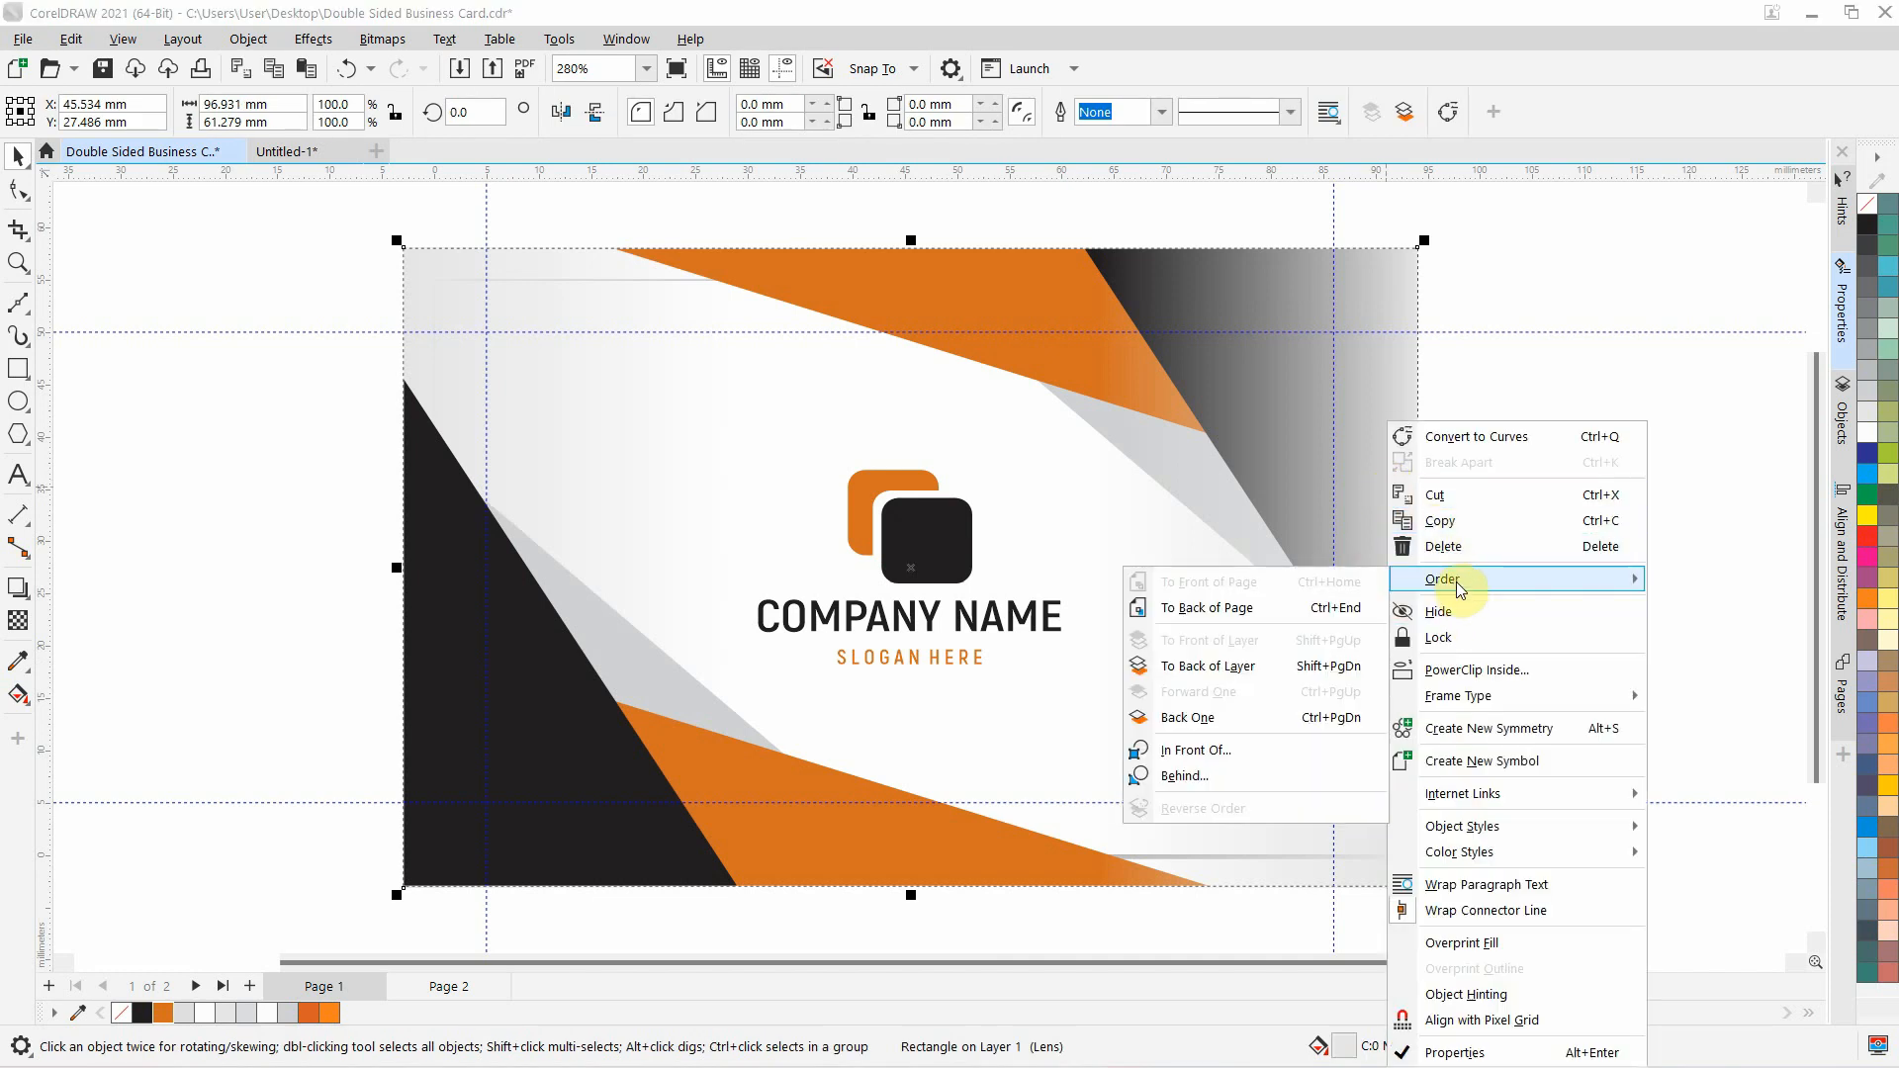
click(1208, 668)
click(1645, 566)
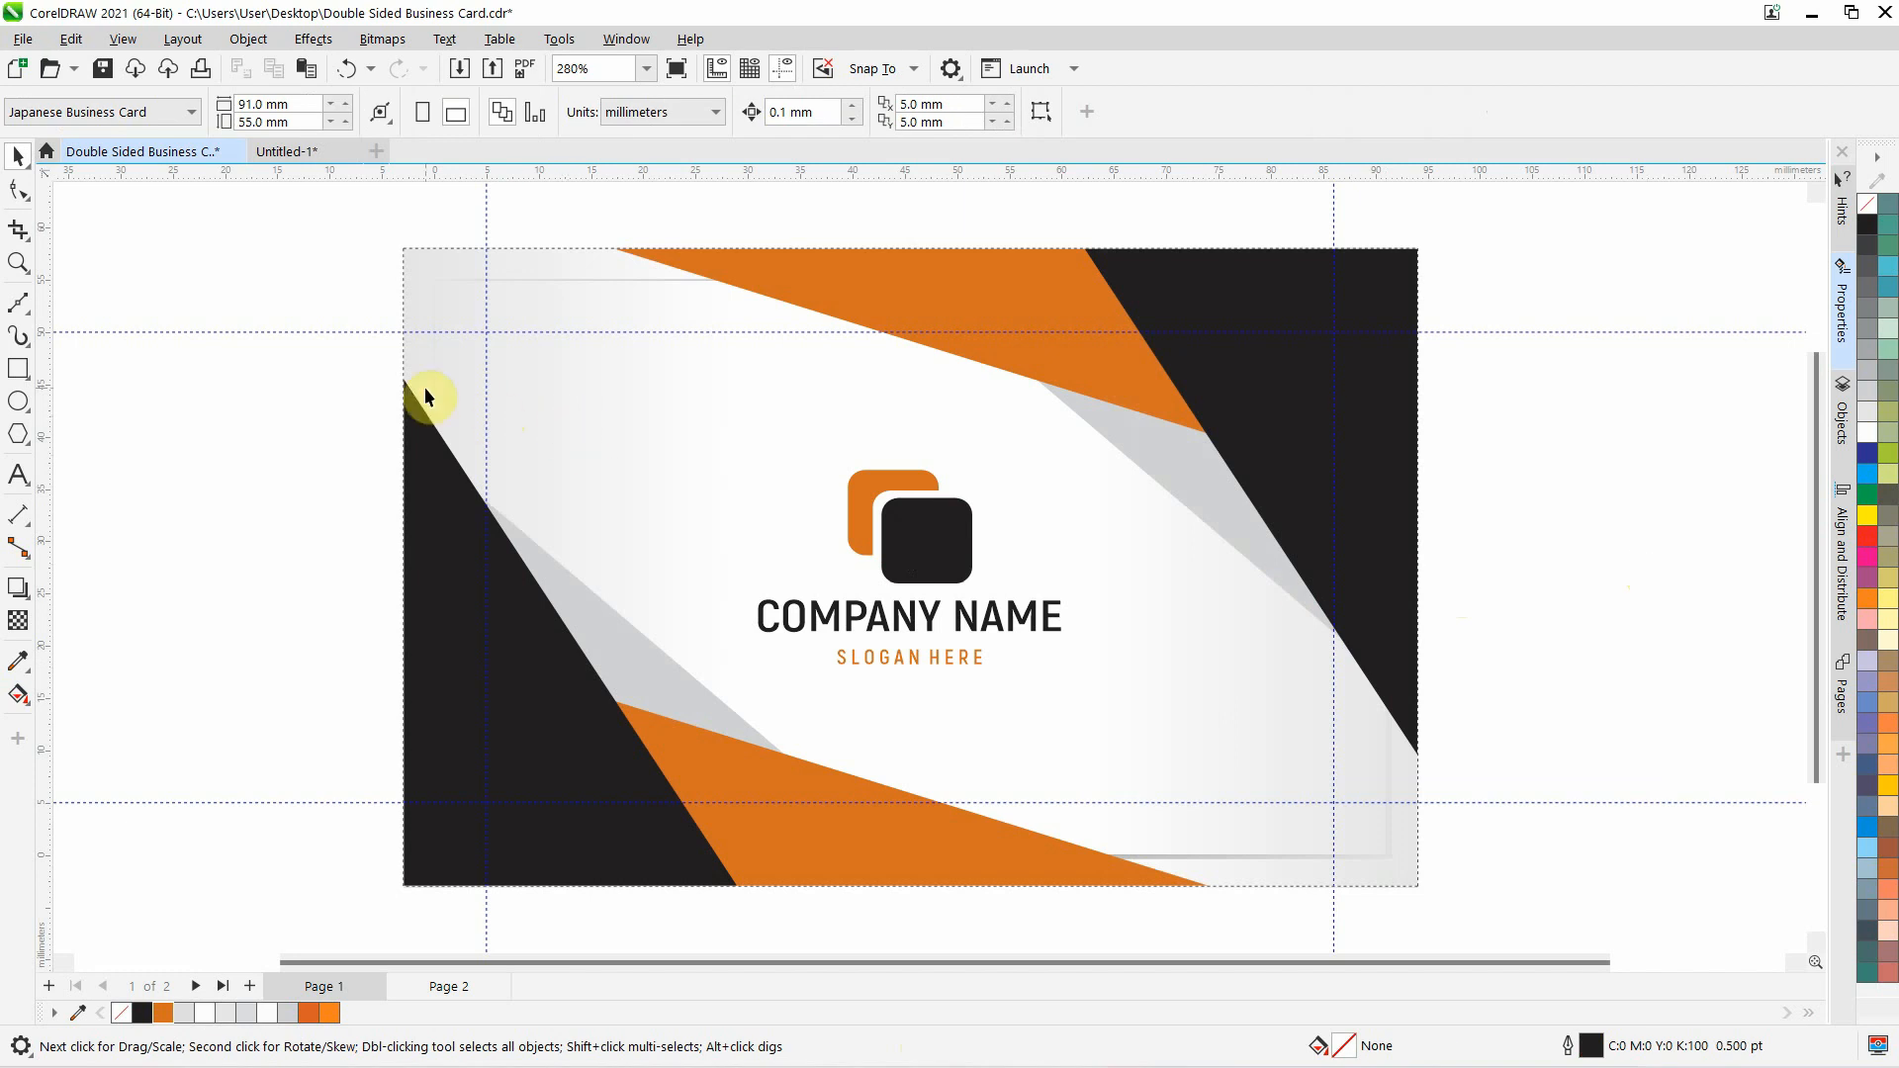
click(23, 39)
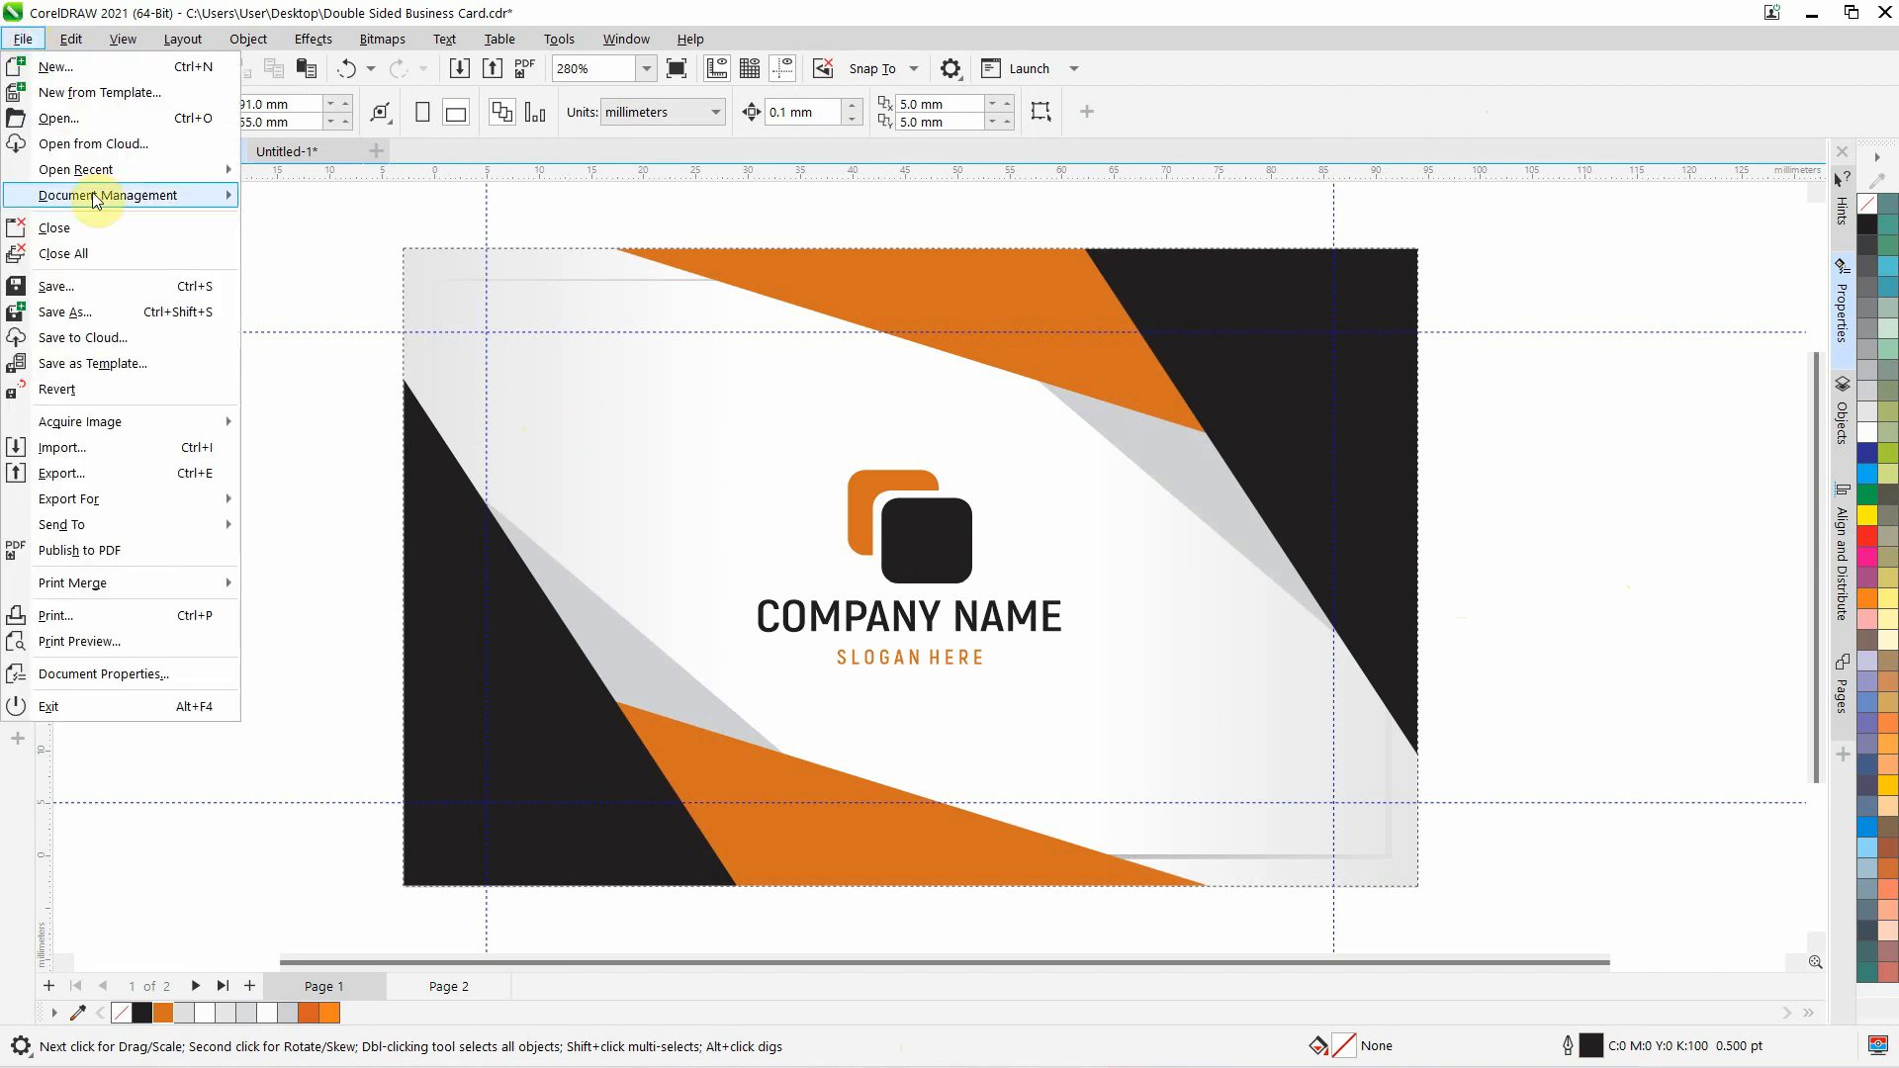
click(79, 289)
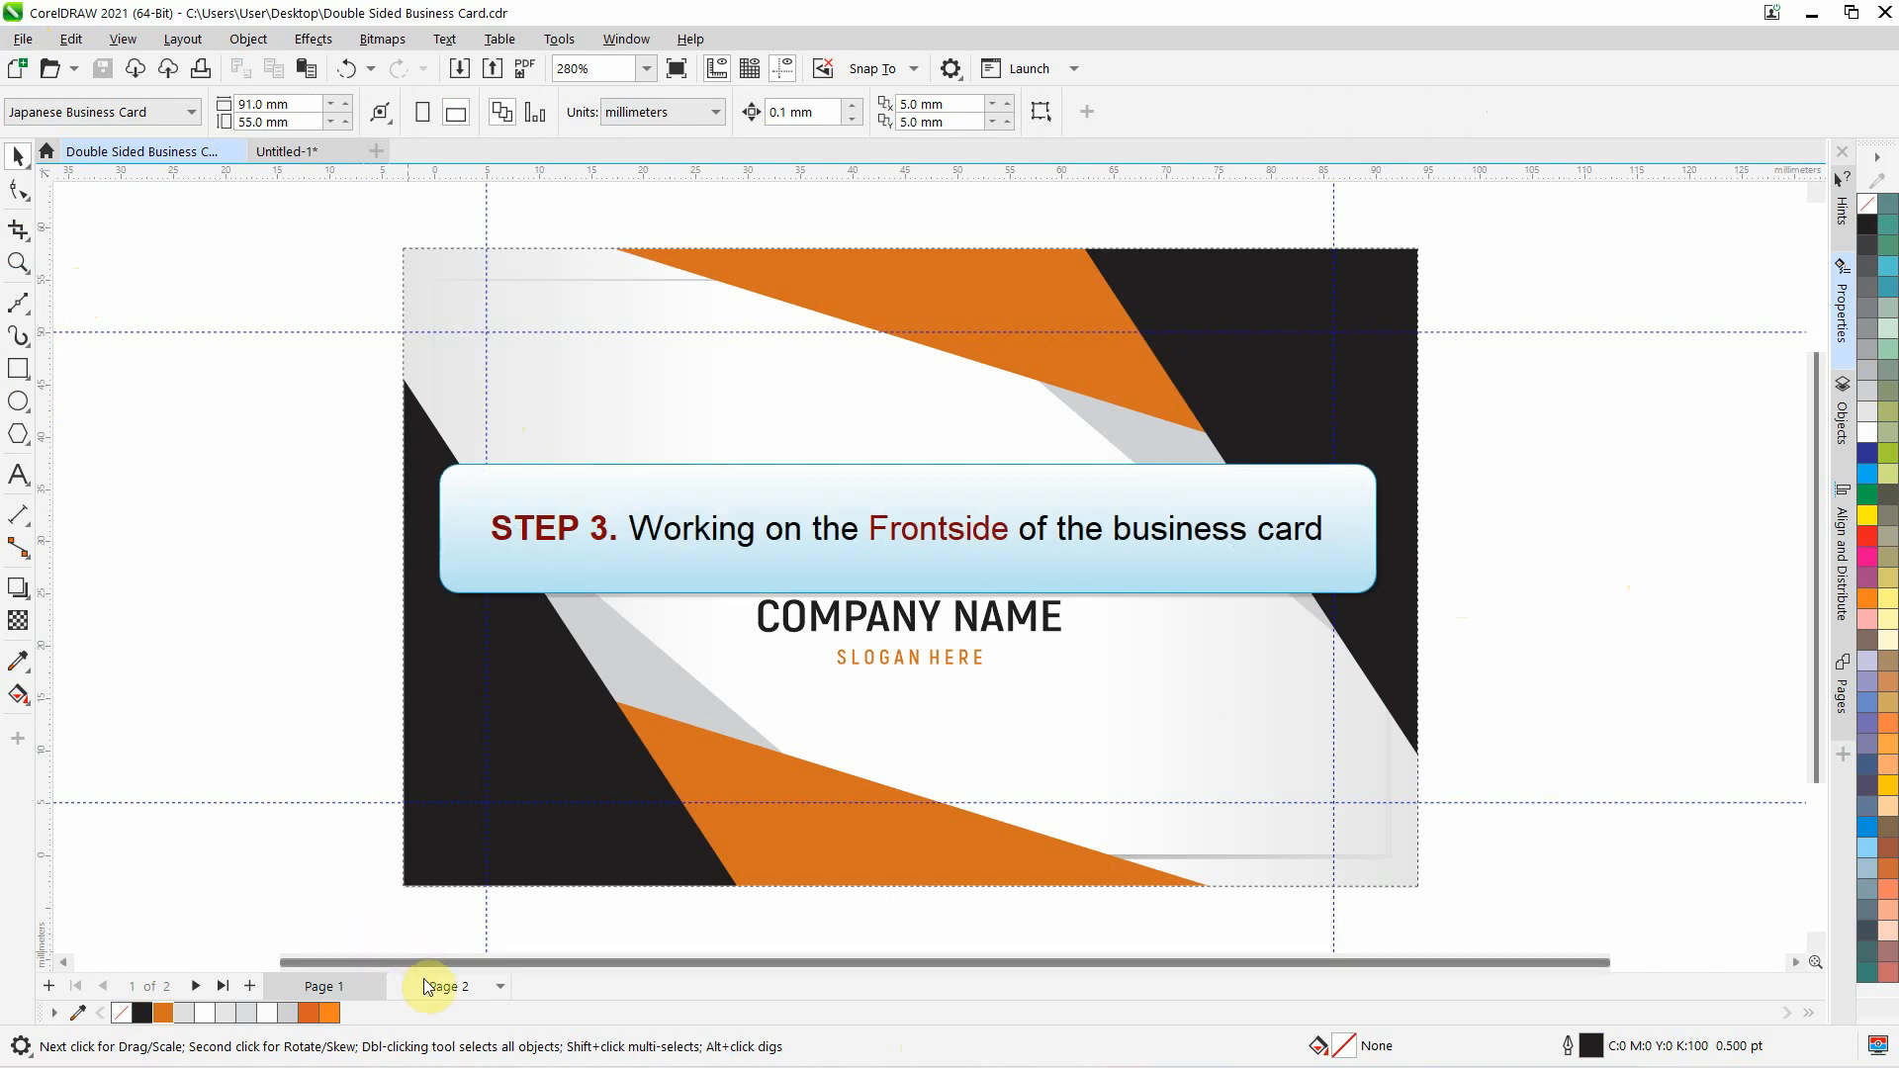
Copy the lower-left triangle group and the left gradient rectangle from page 1 and paste them onto page 2
click(534, 695)
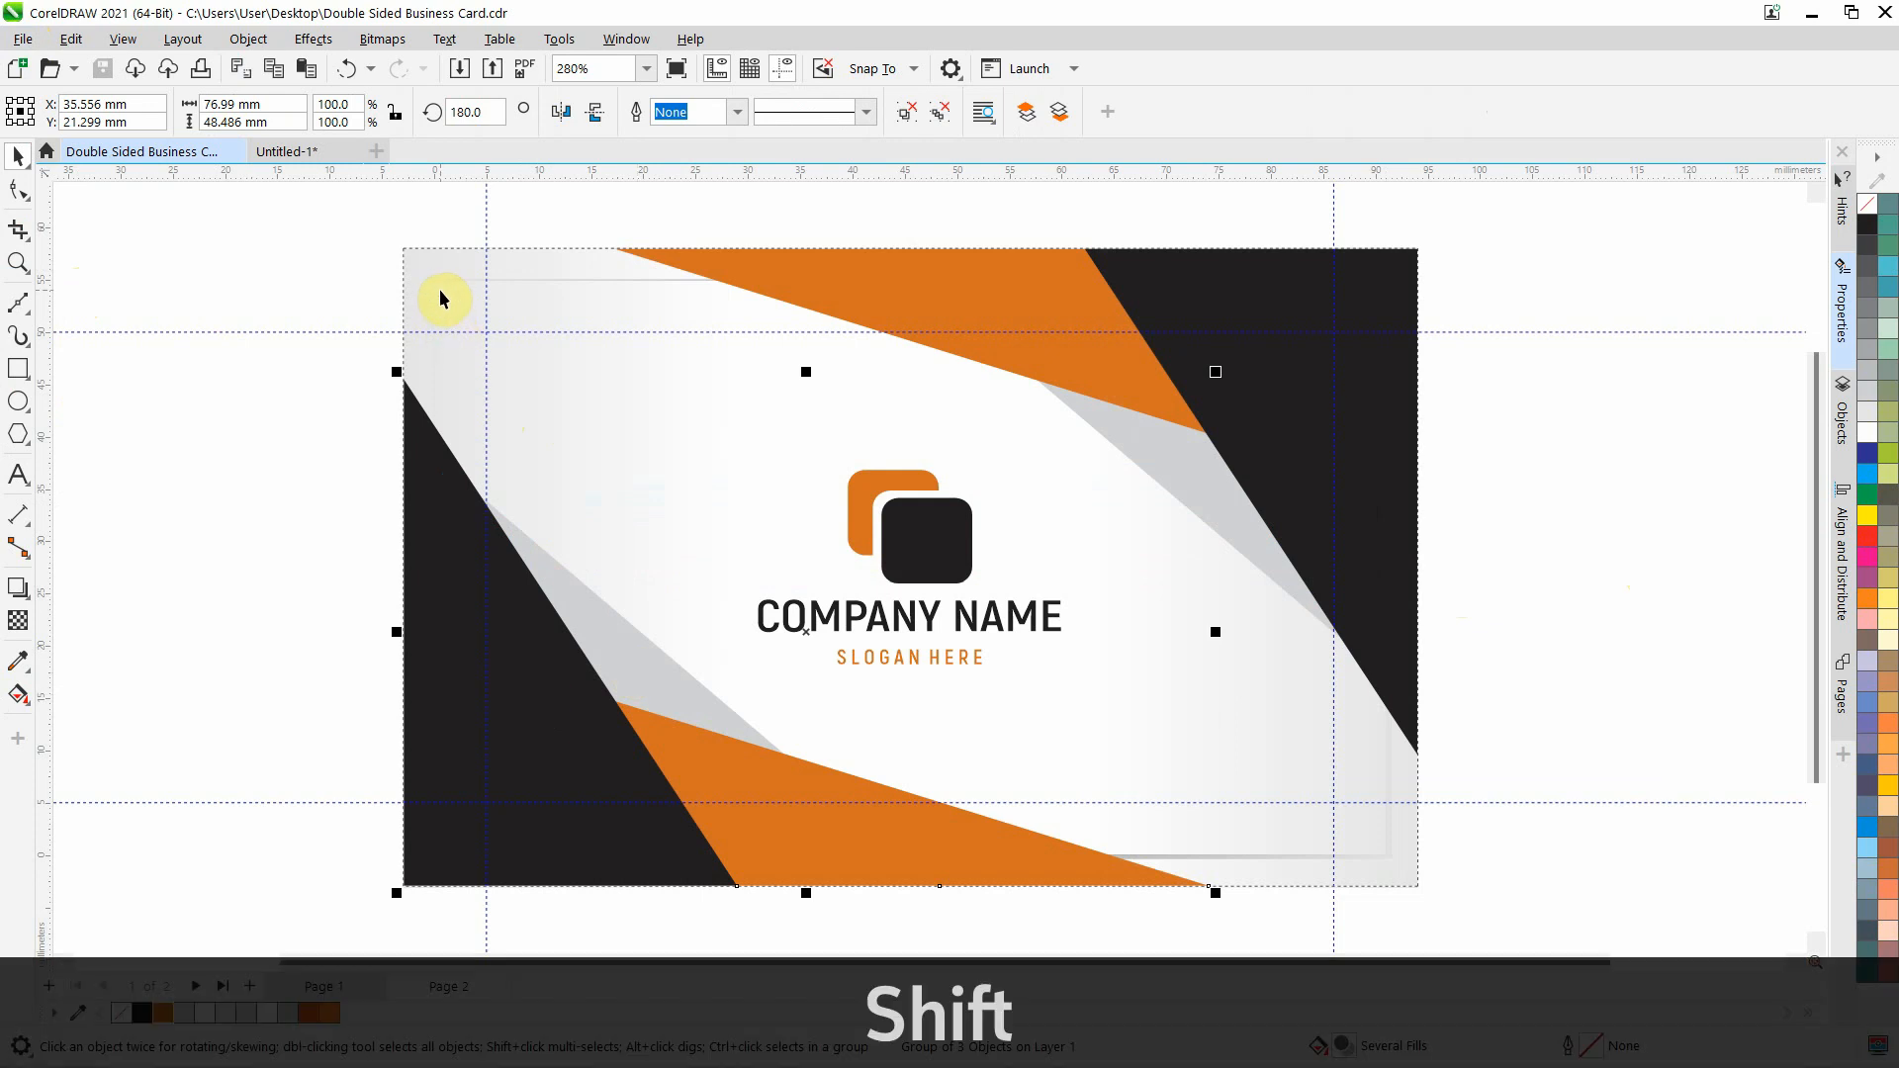
shift+click(439, 295)
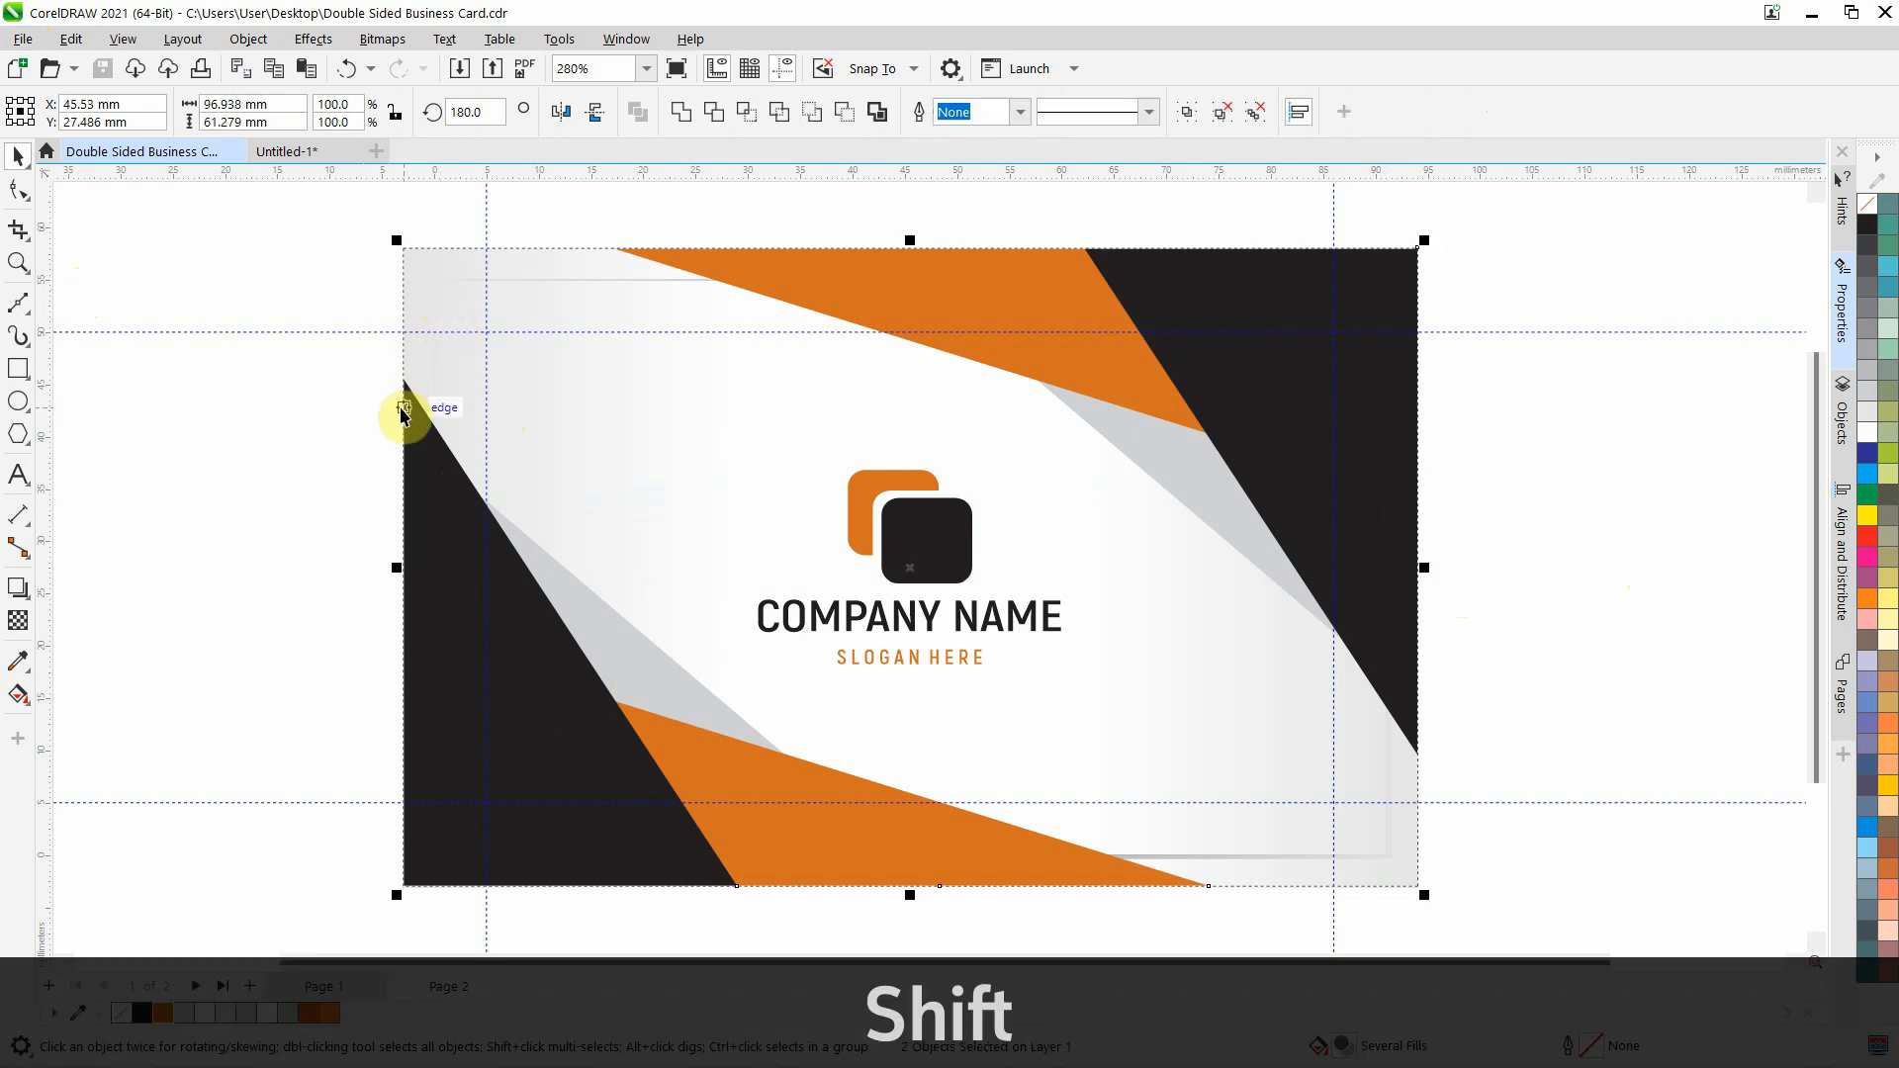
key(ctrl+c)
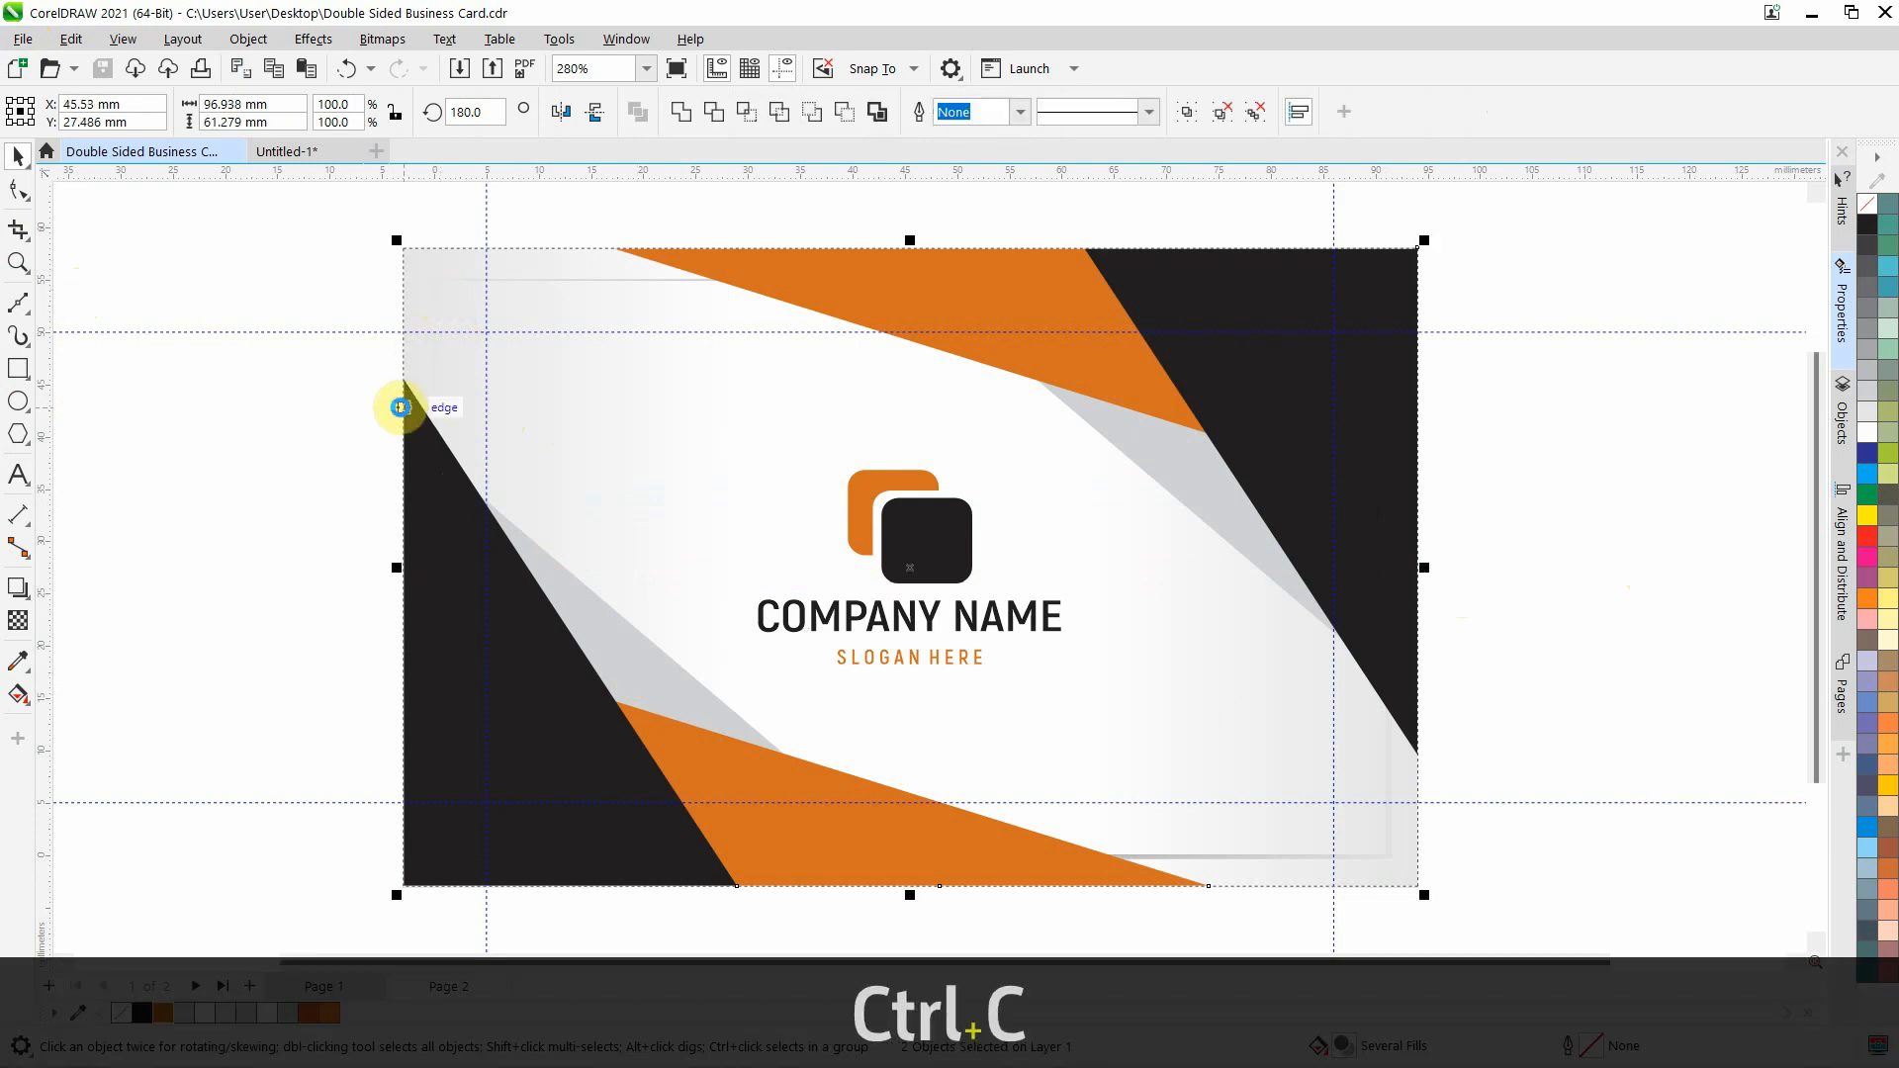
click(281, 607)
click(449, 986)
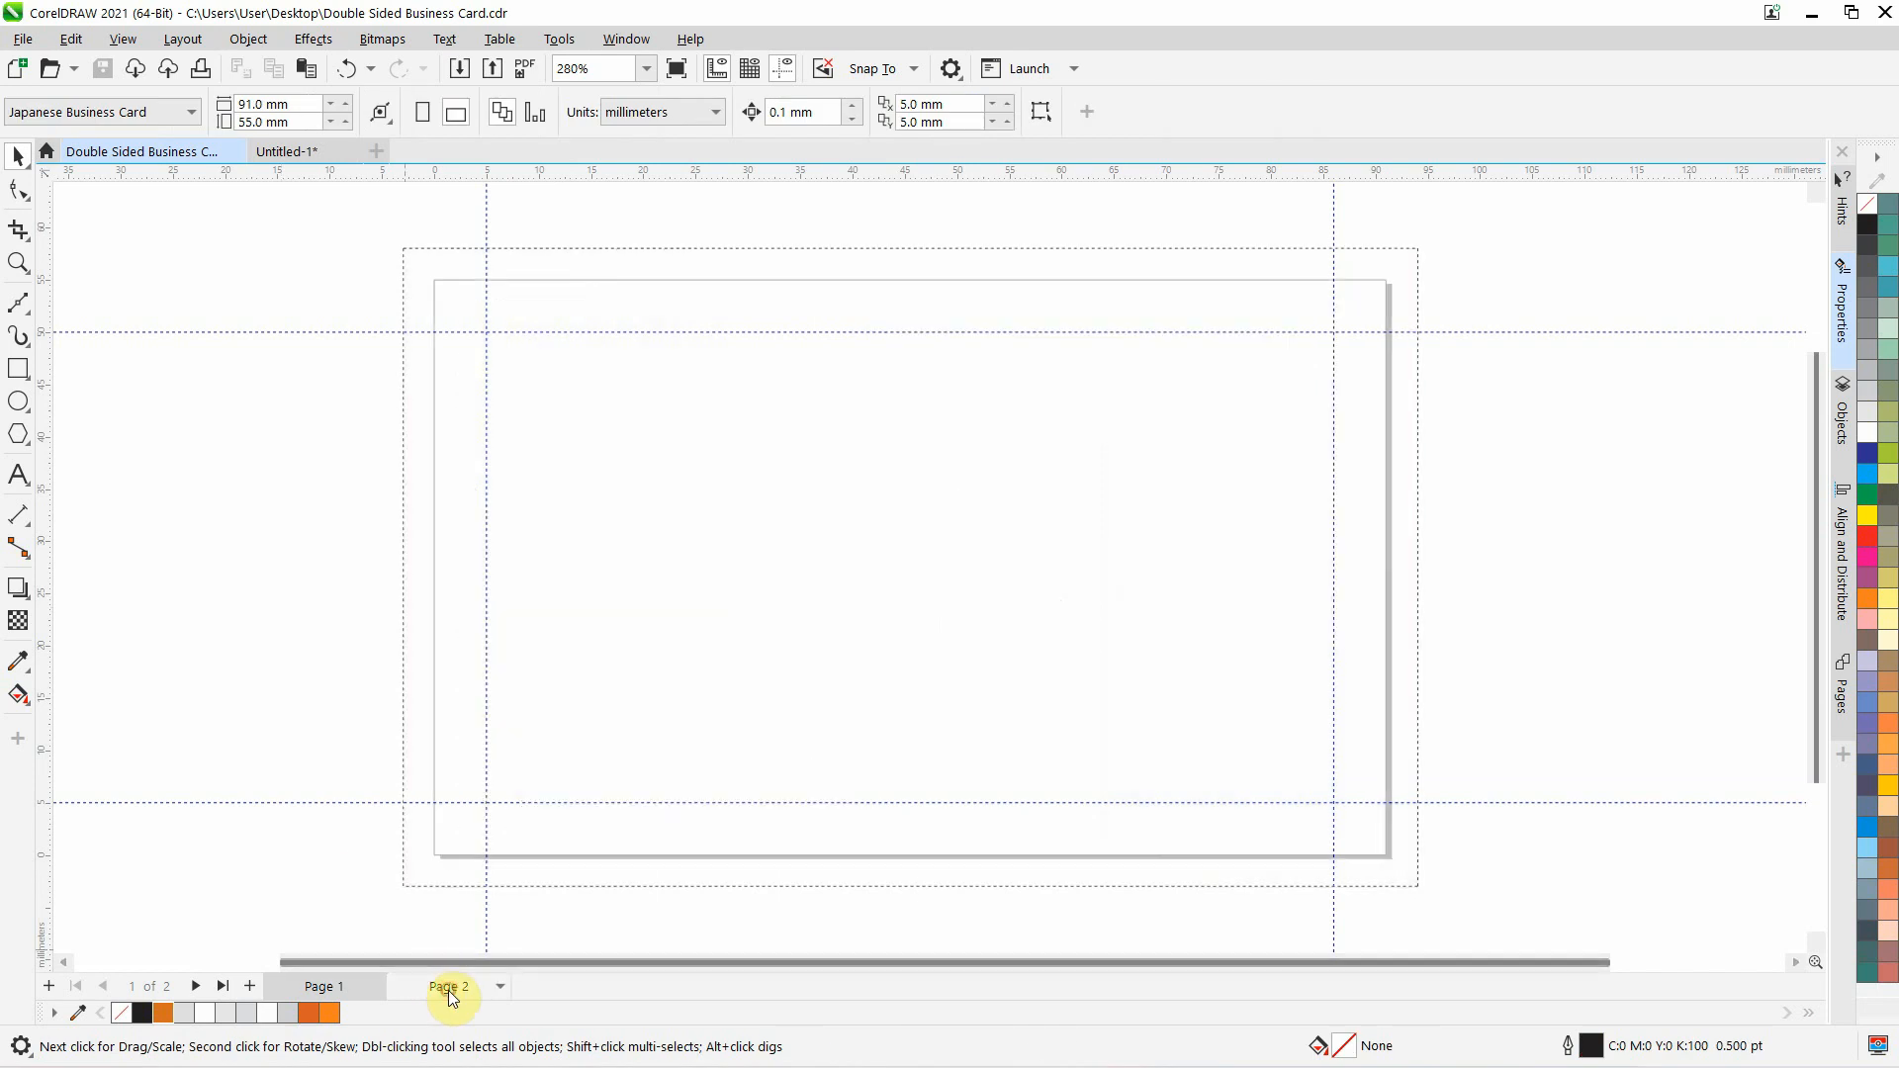
key(ctrl+v)
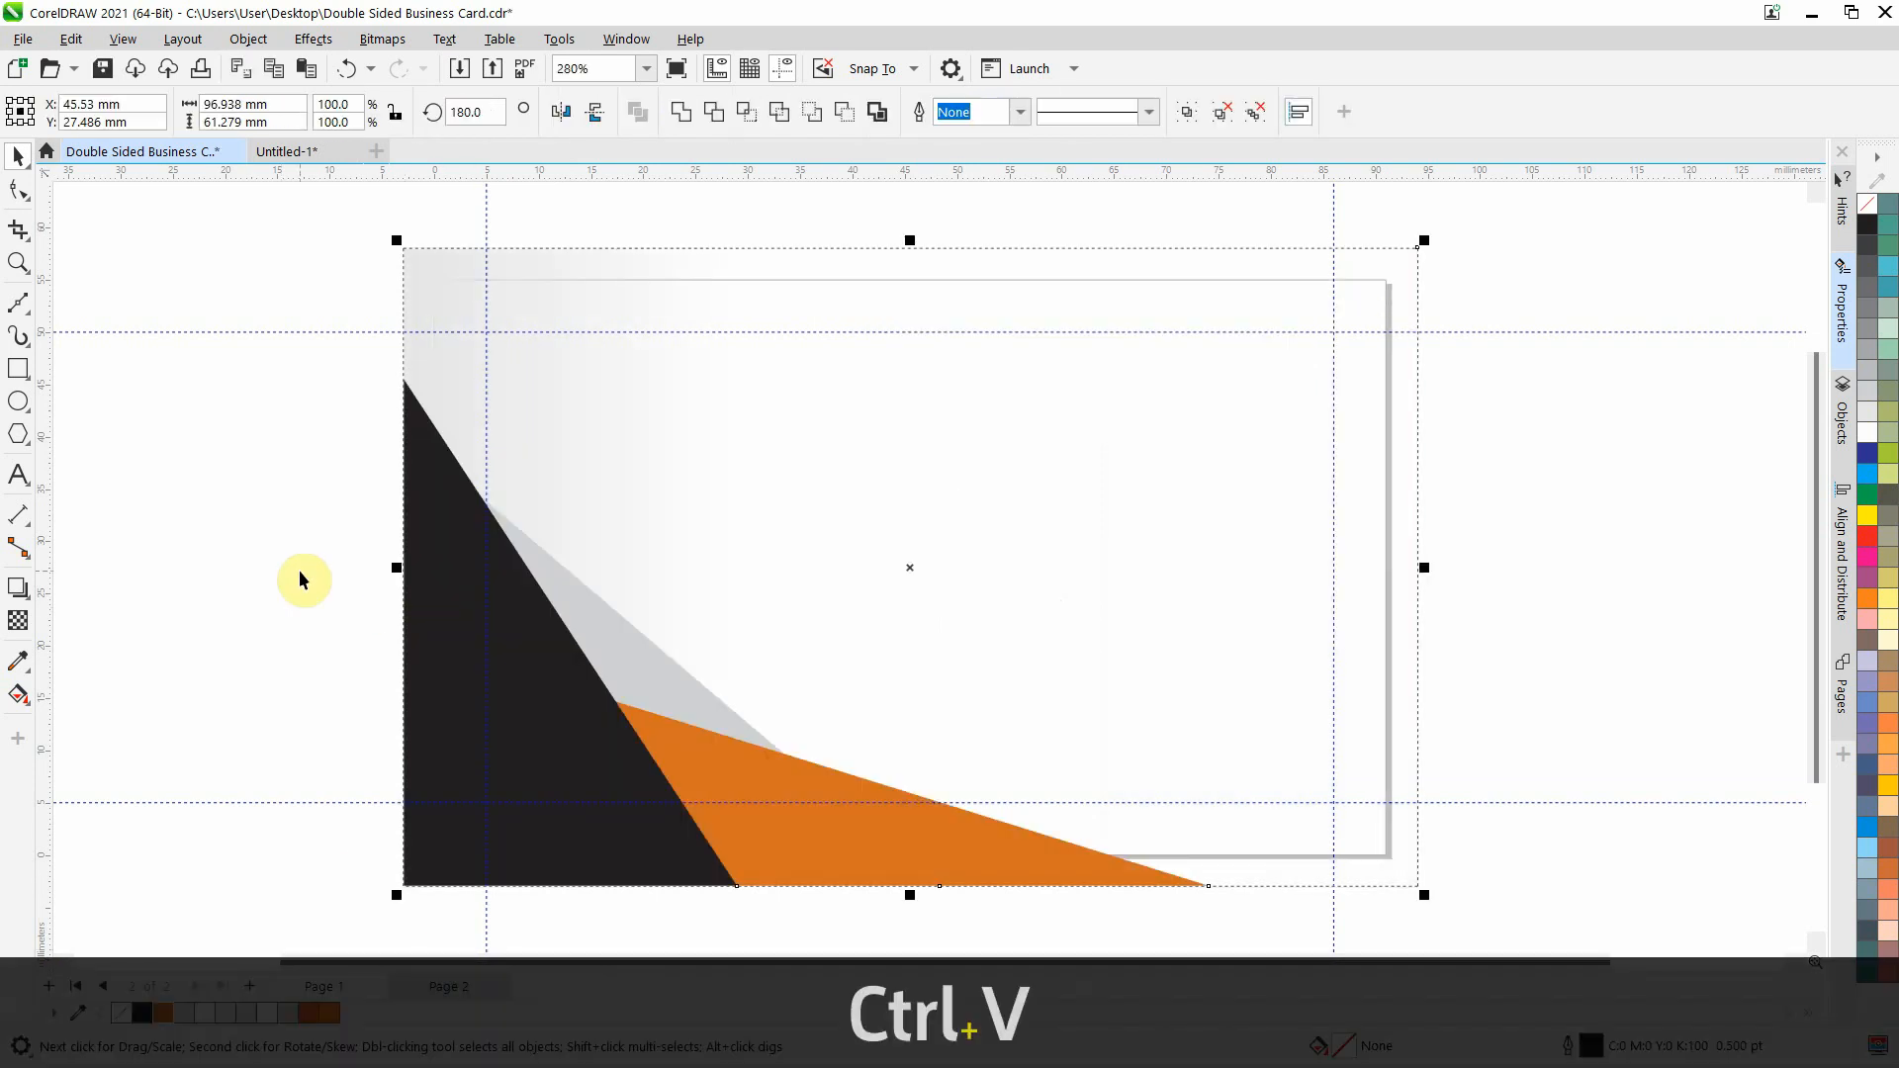
click(202, 681)
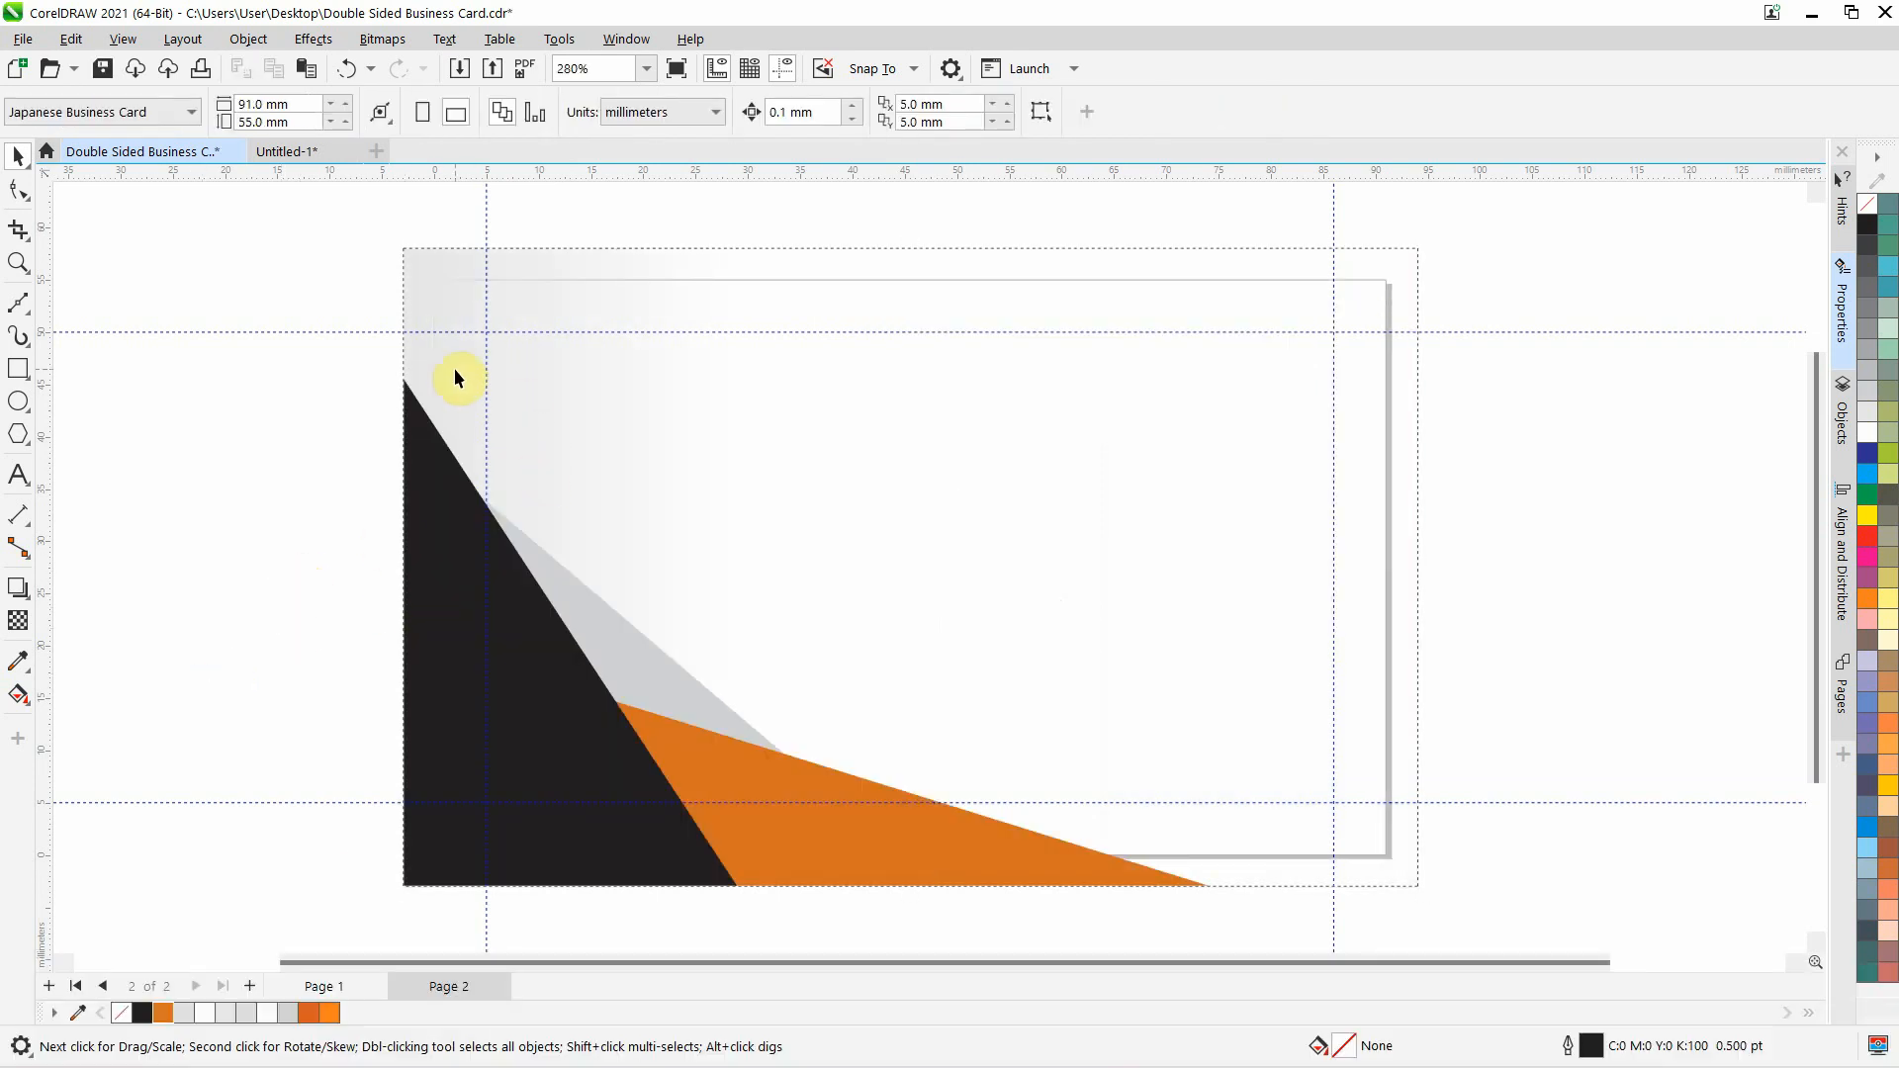
Duplicate page 2's gradient rectangle in place and mirror the copy horizontally to shade the card's right side
click(455, 369)
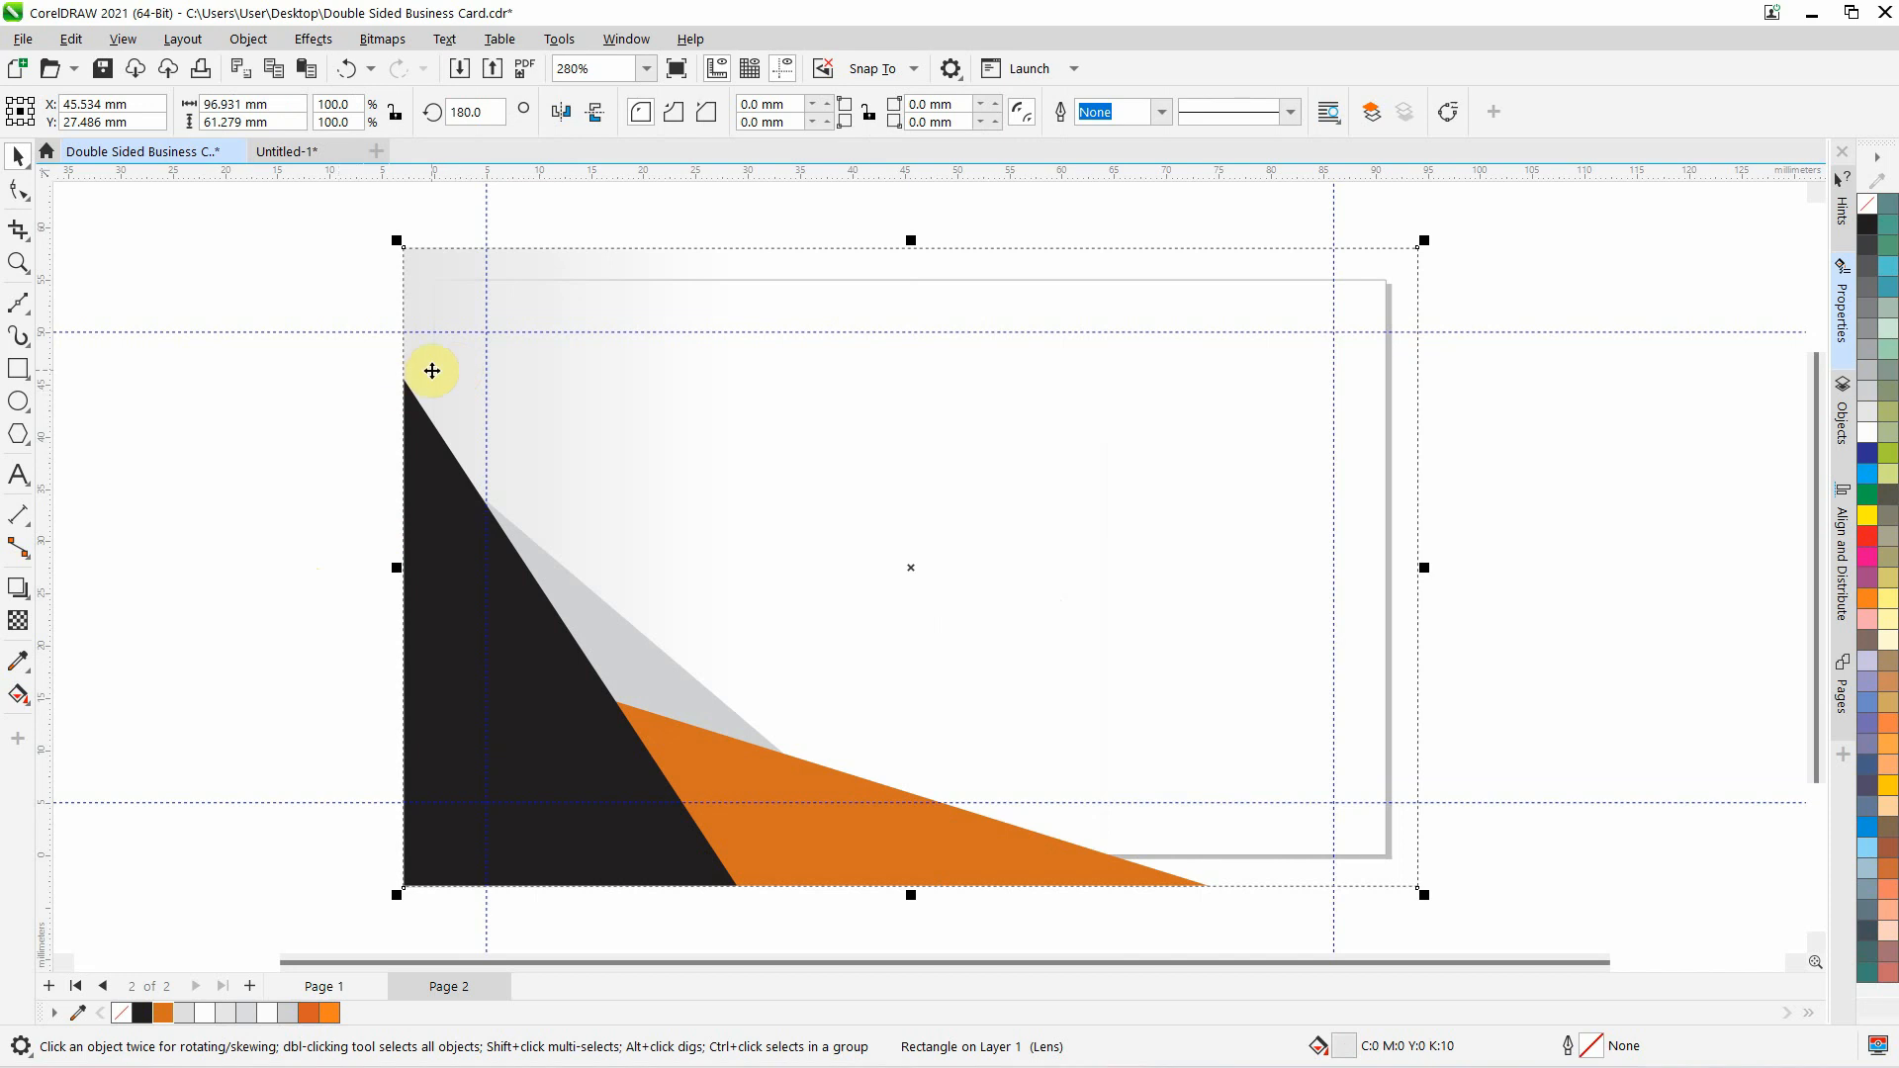
right_click(431, 372)
click(505, 476)
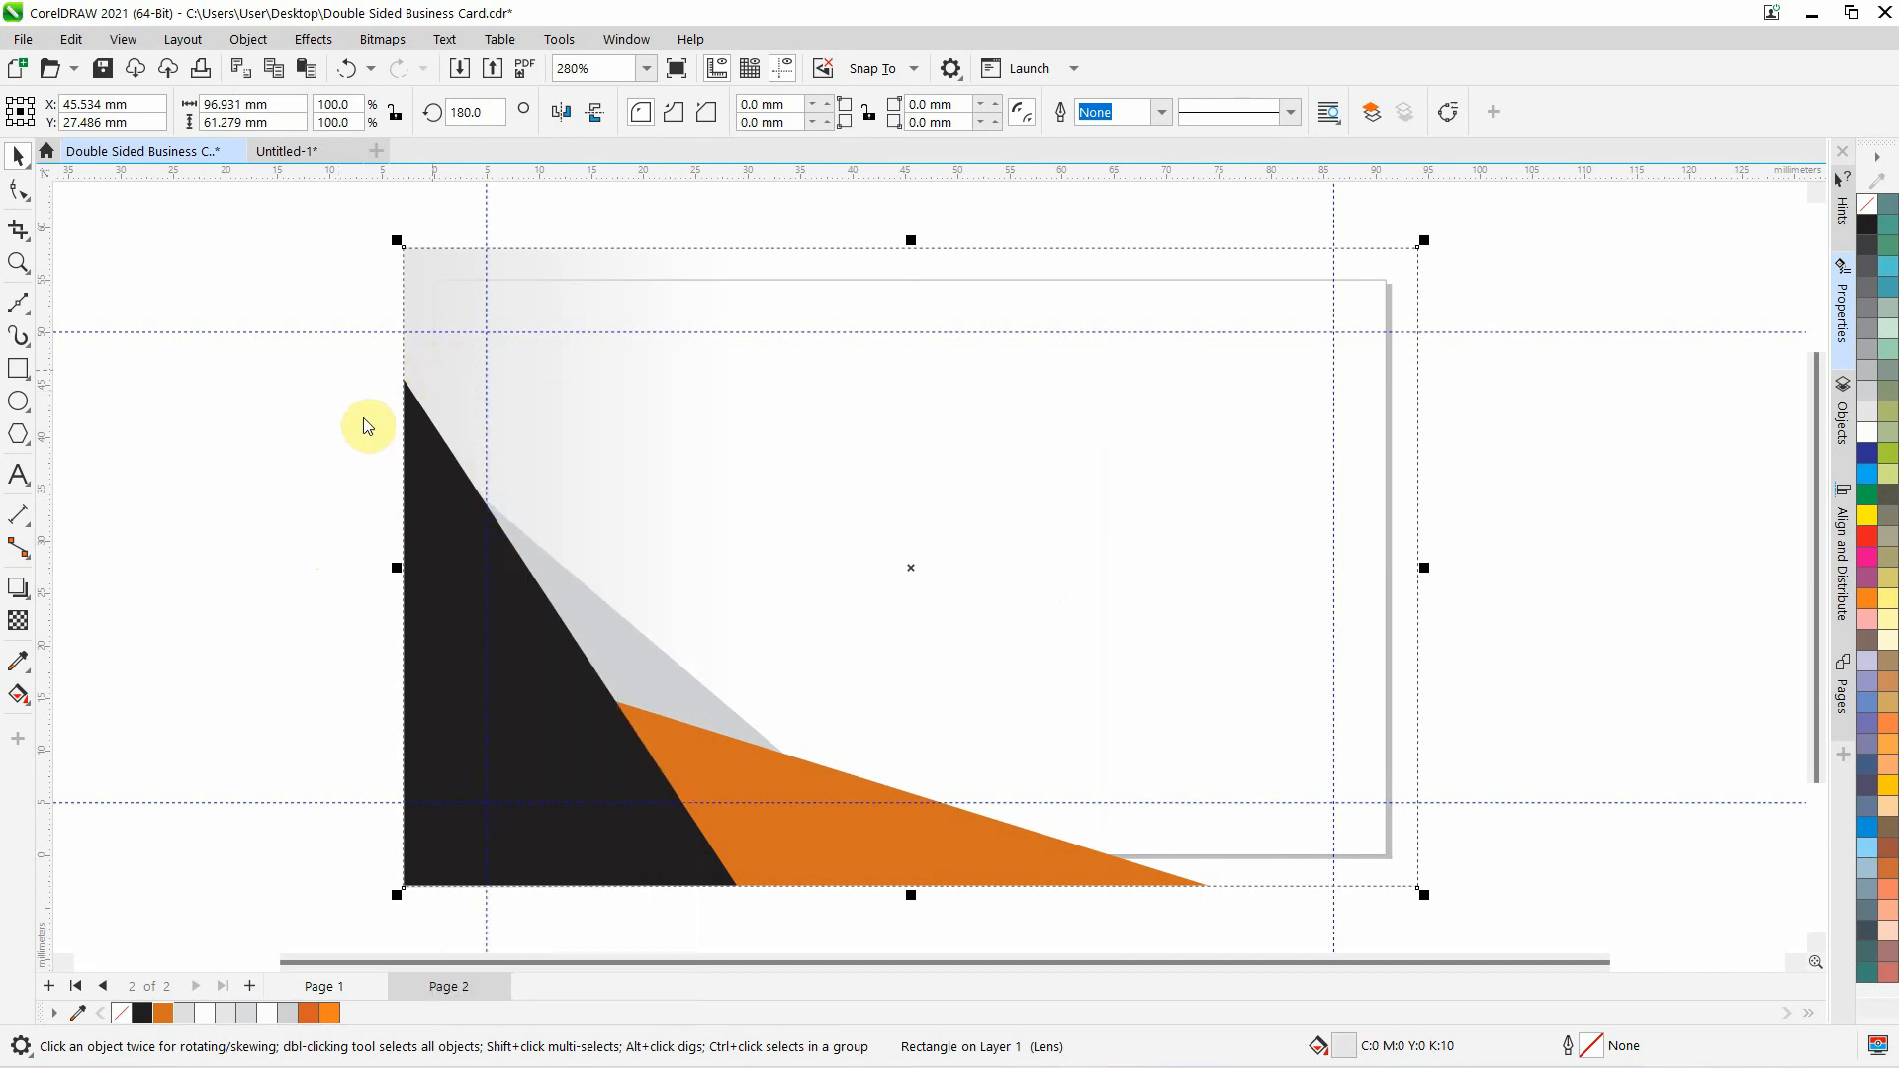
right_click(340, 386)
click(396, 556)
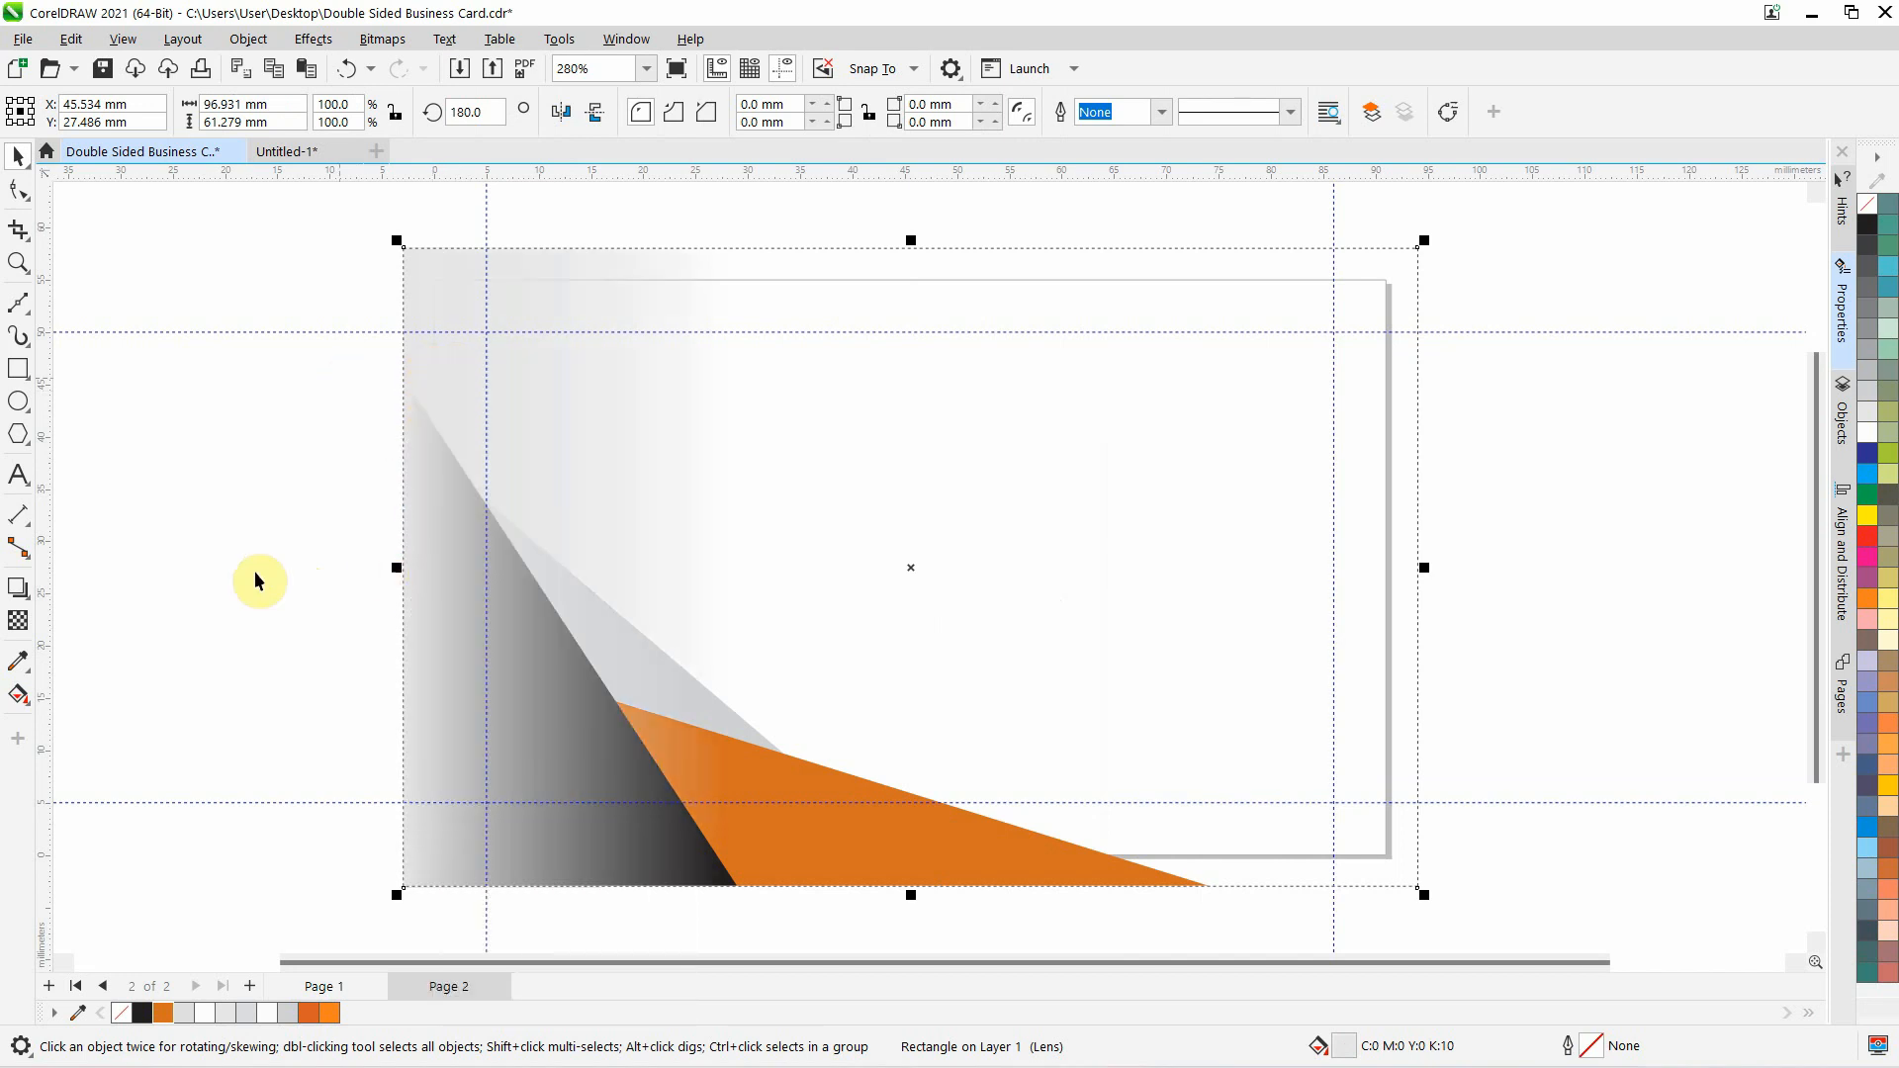
click(566, 457)
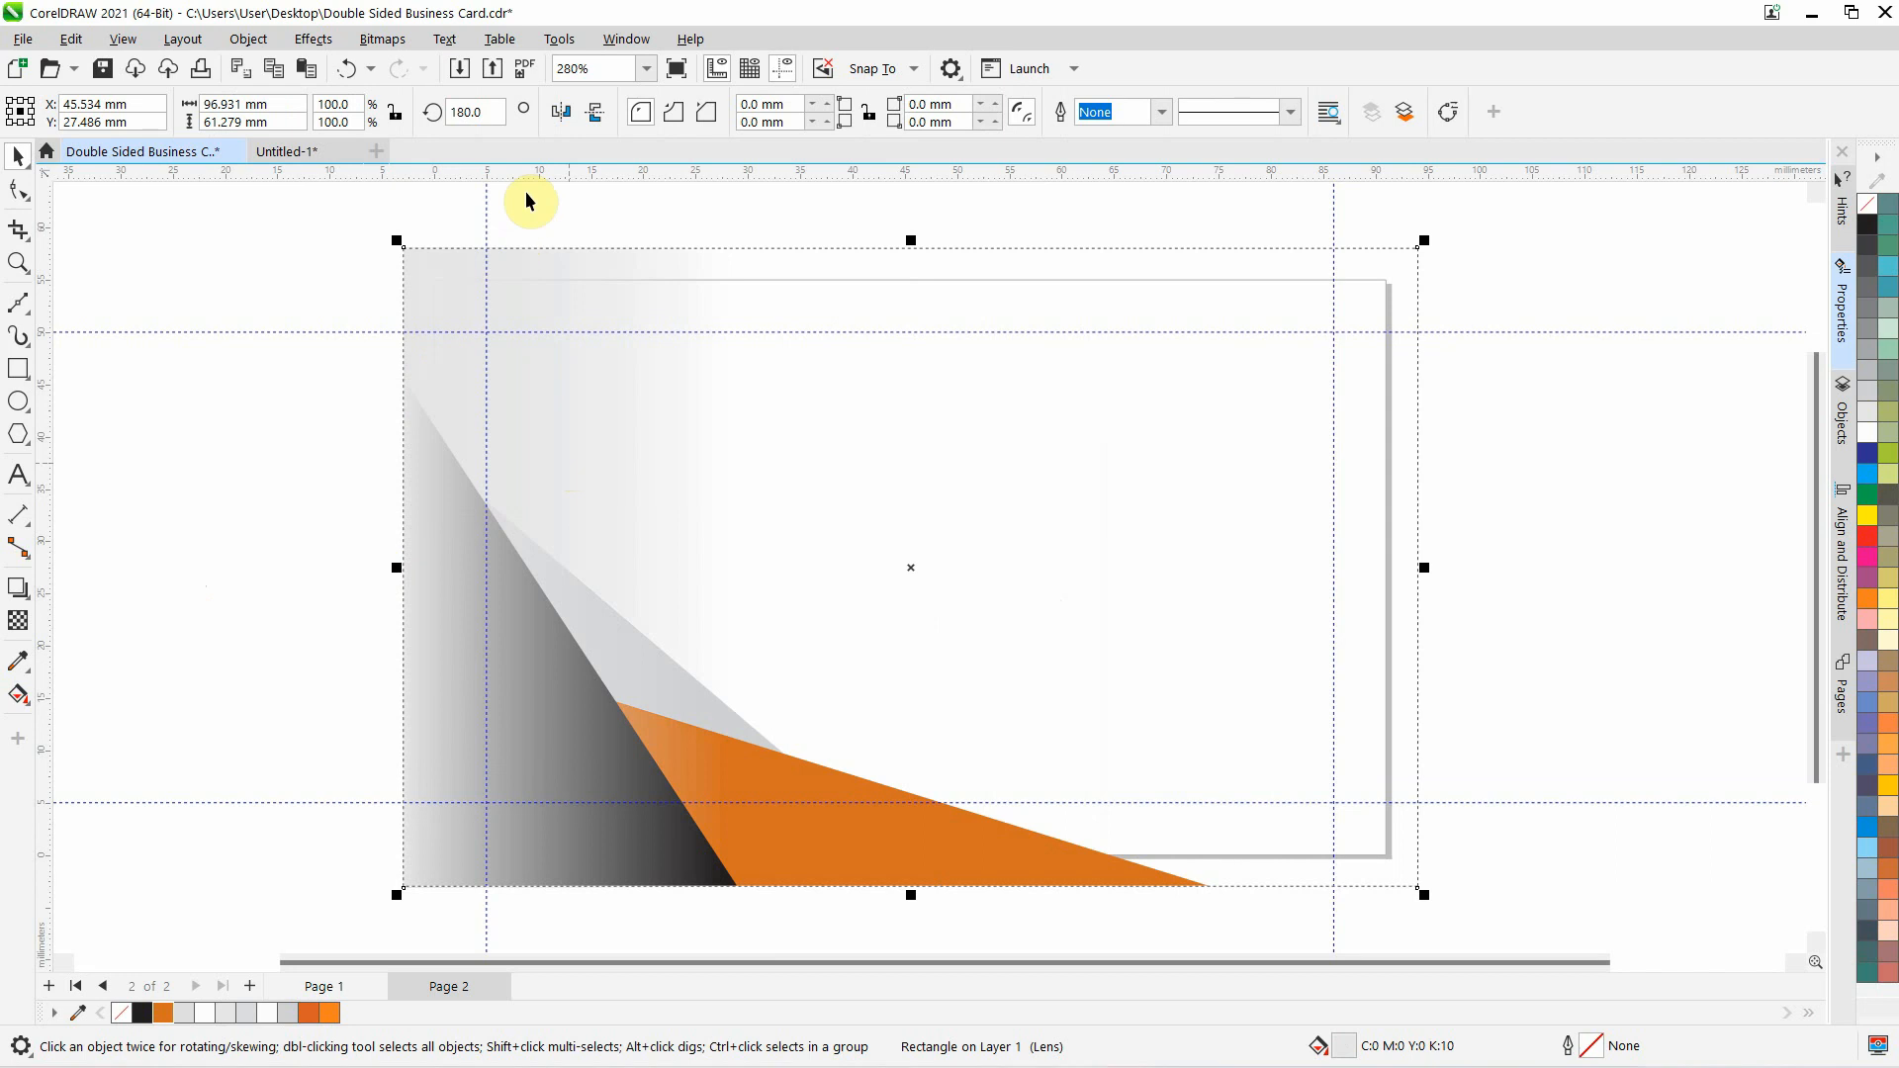
click(561, 114)
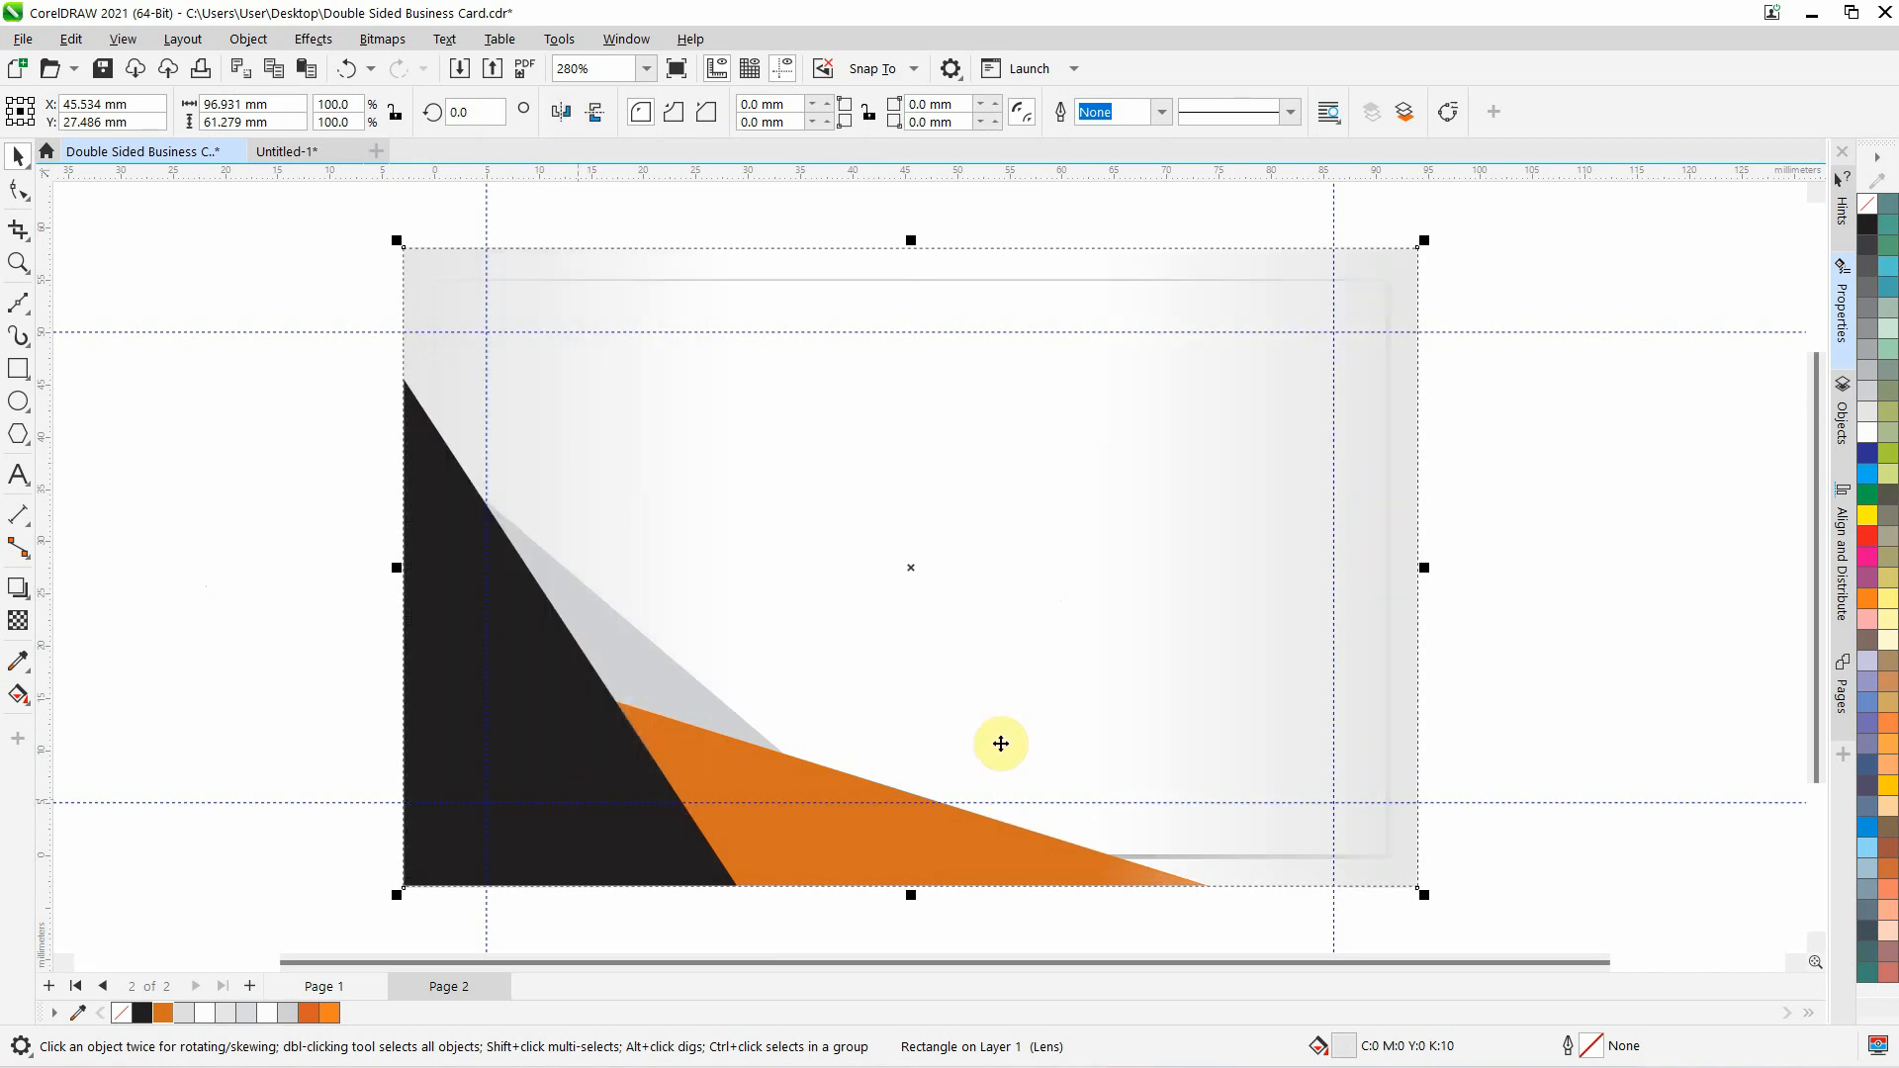
Send the mirrored gradient rectangle on page 2 to the back of the layer
click(1236, 572)
right_click(1236, 571)
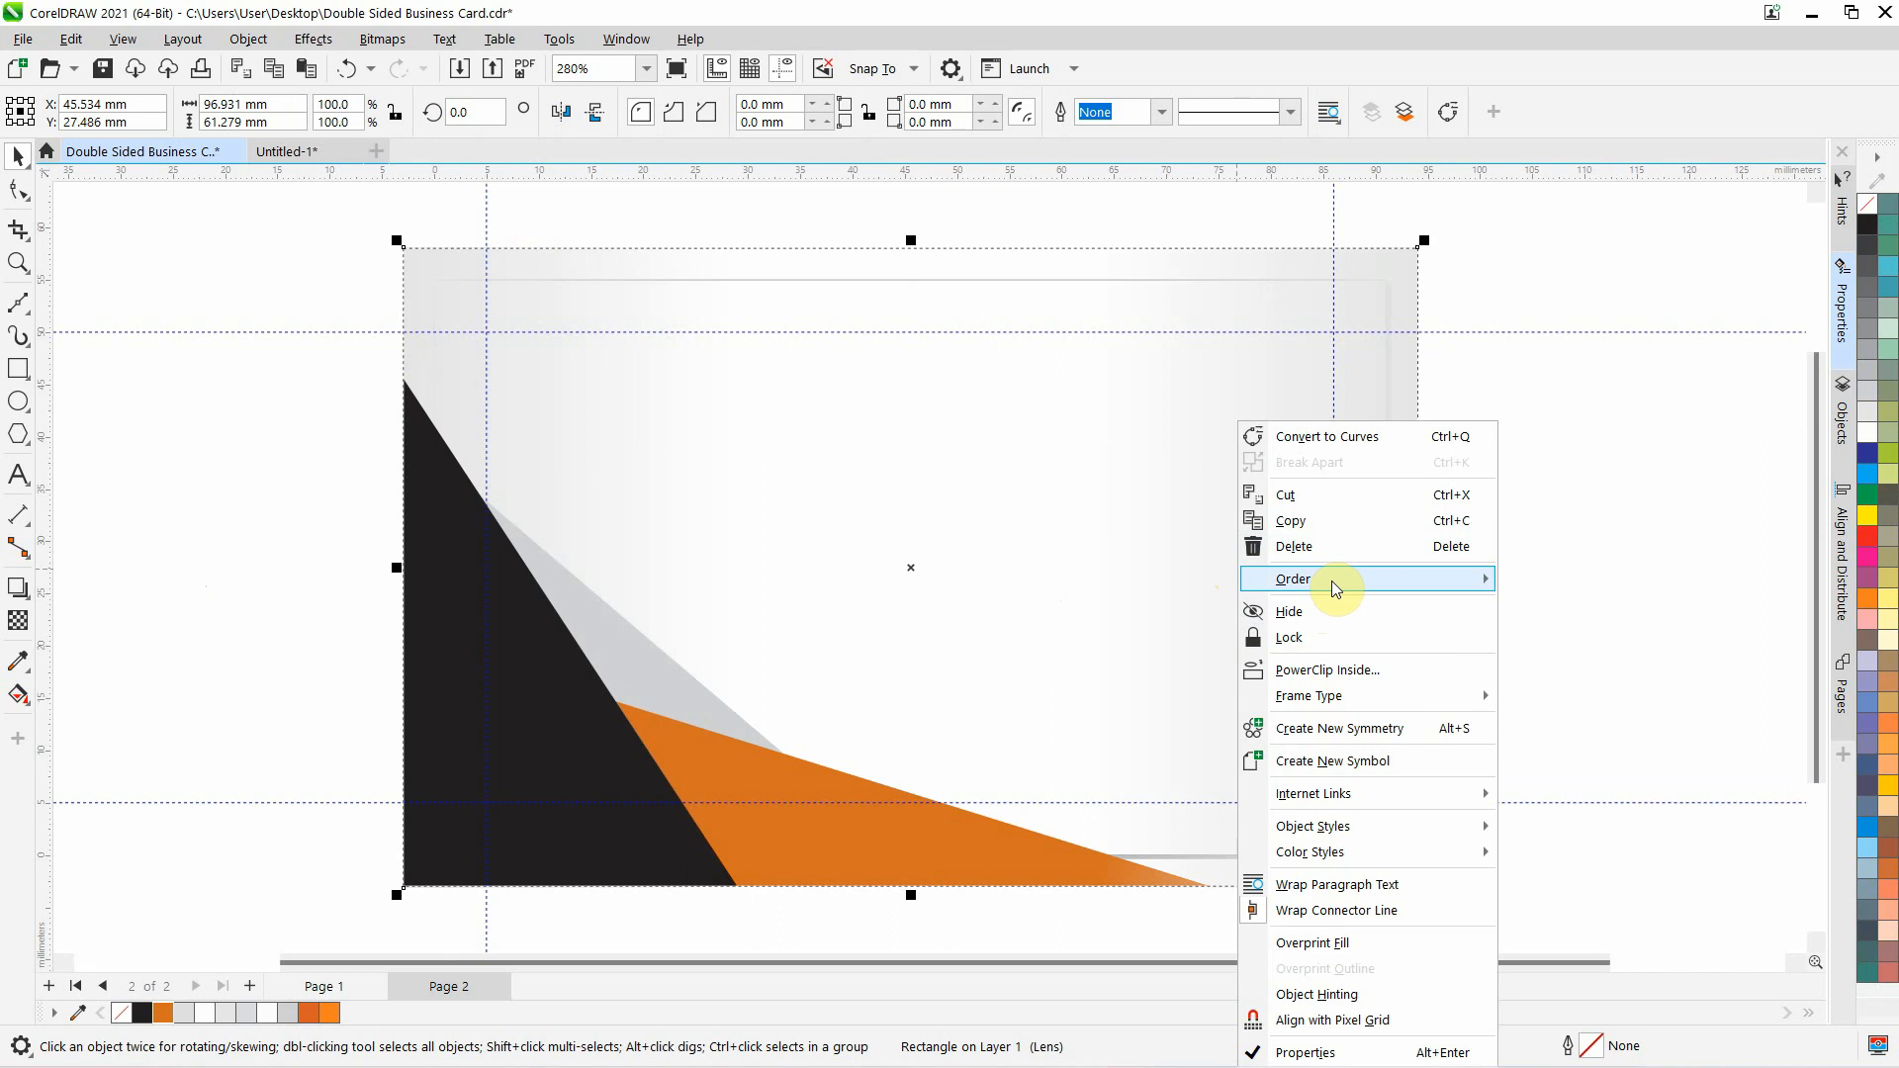
mouse_move(1331, 579)
click(1629, 664)
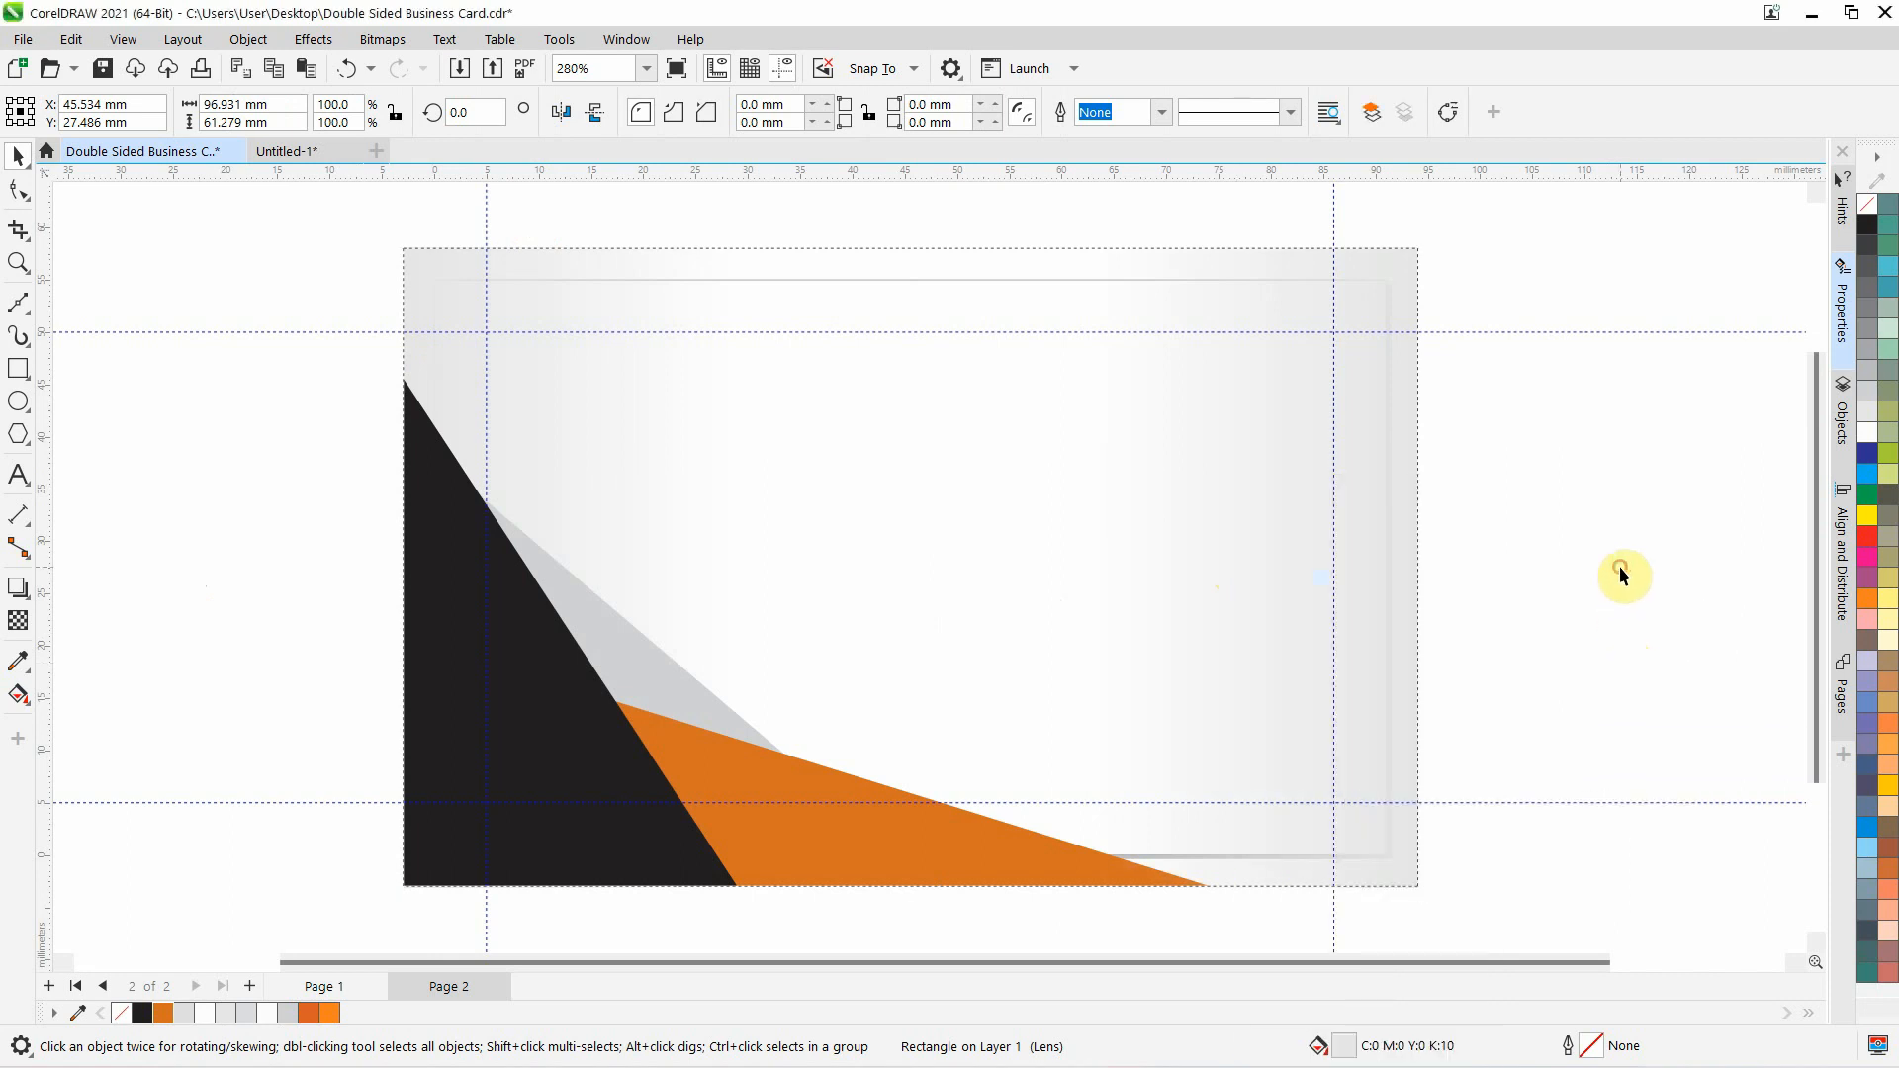
Move the triangle group on page 2 about 40 mm to the right and ungroup it
click(521, 687)
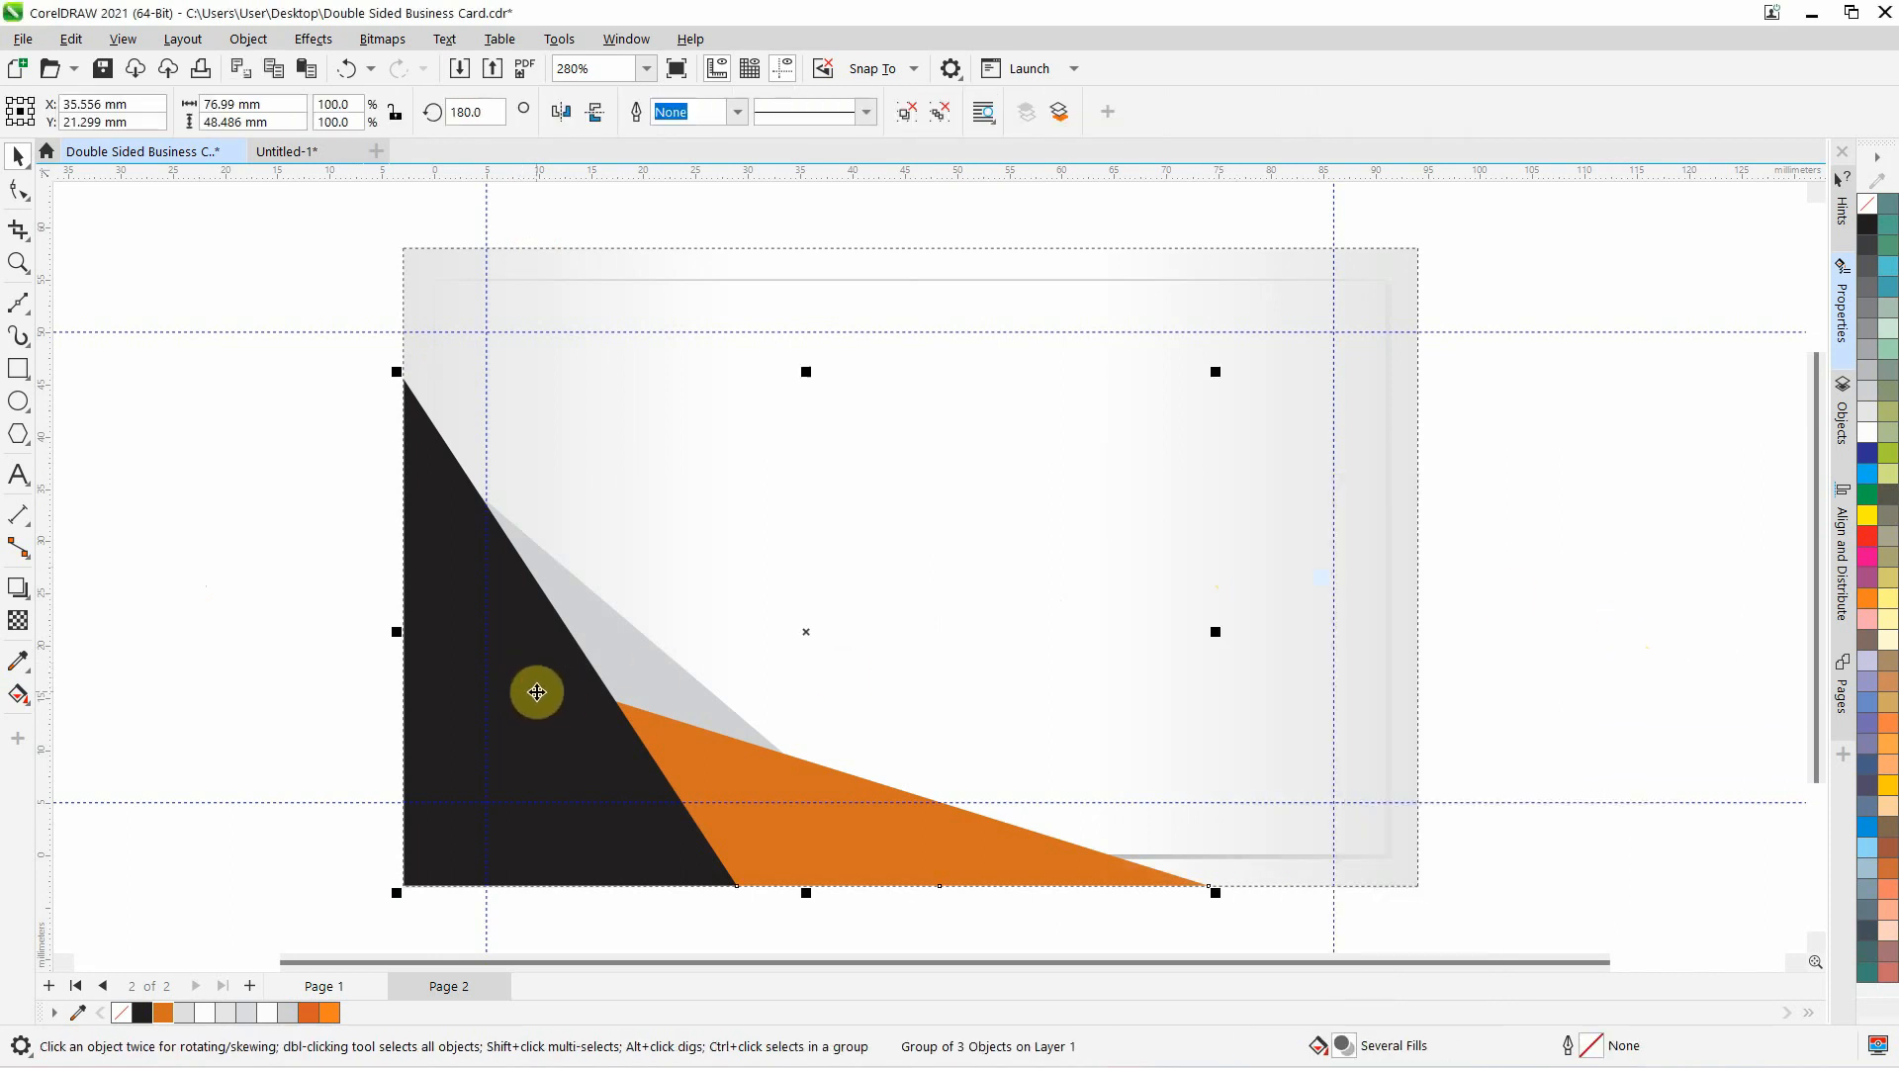
drag(536, 692, 954, 725)
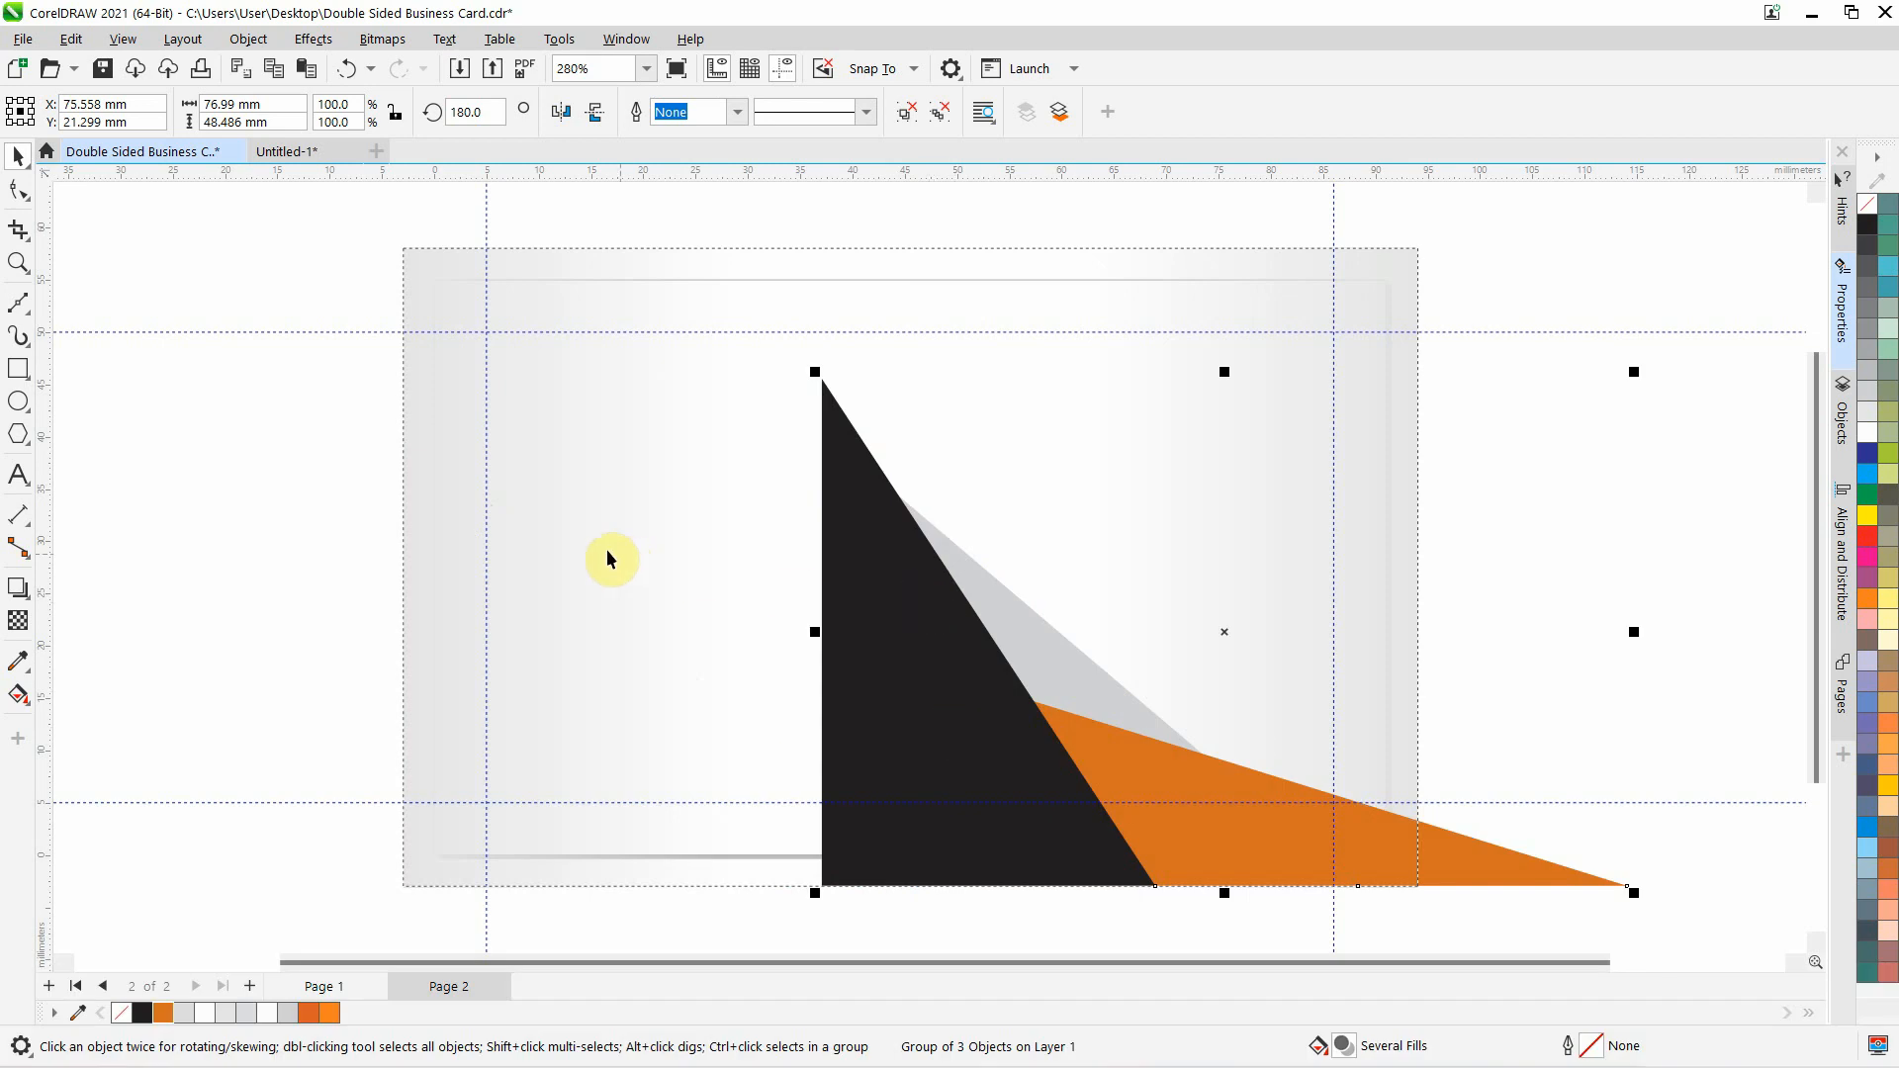
key(ctrl+z)
right_click(926, 677)
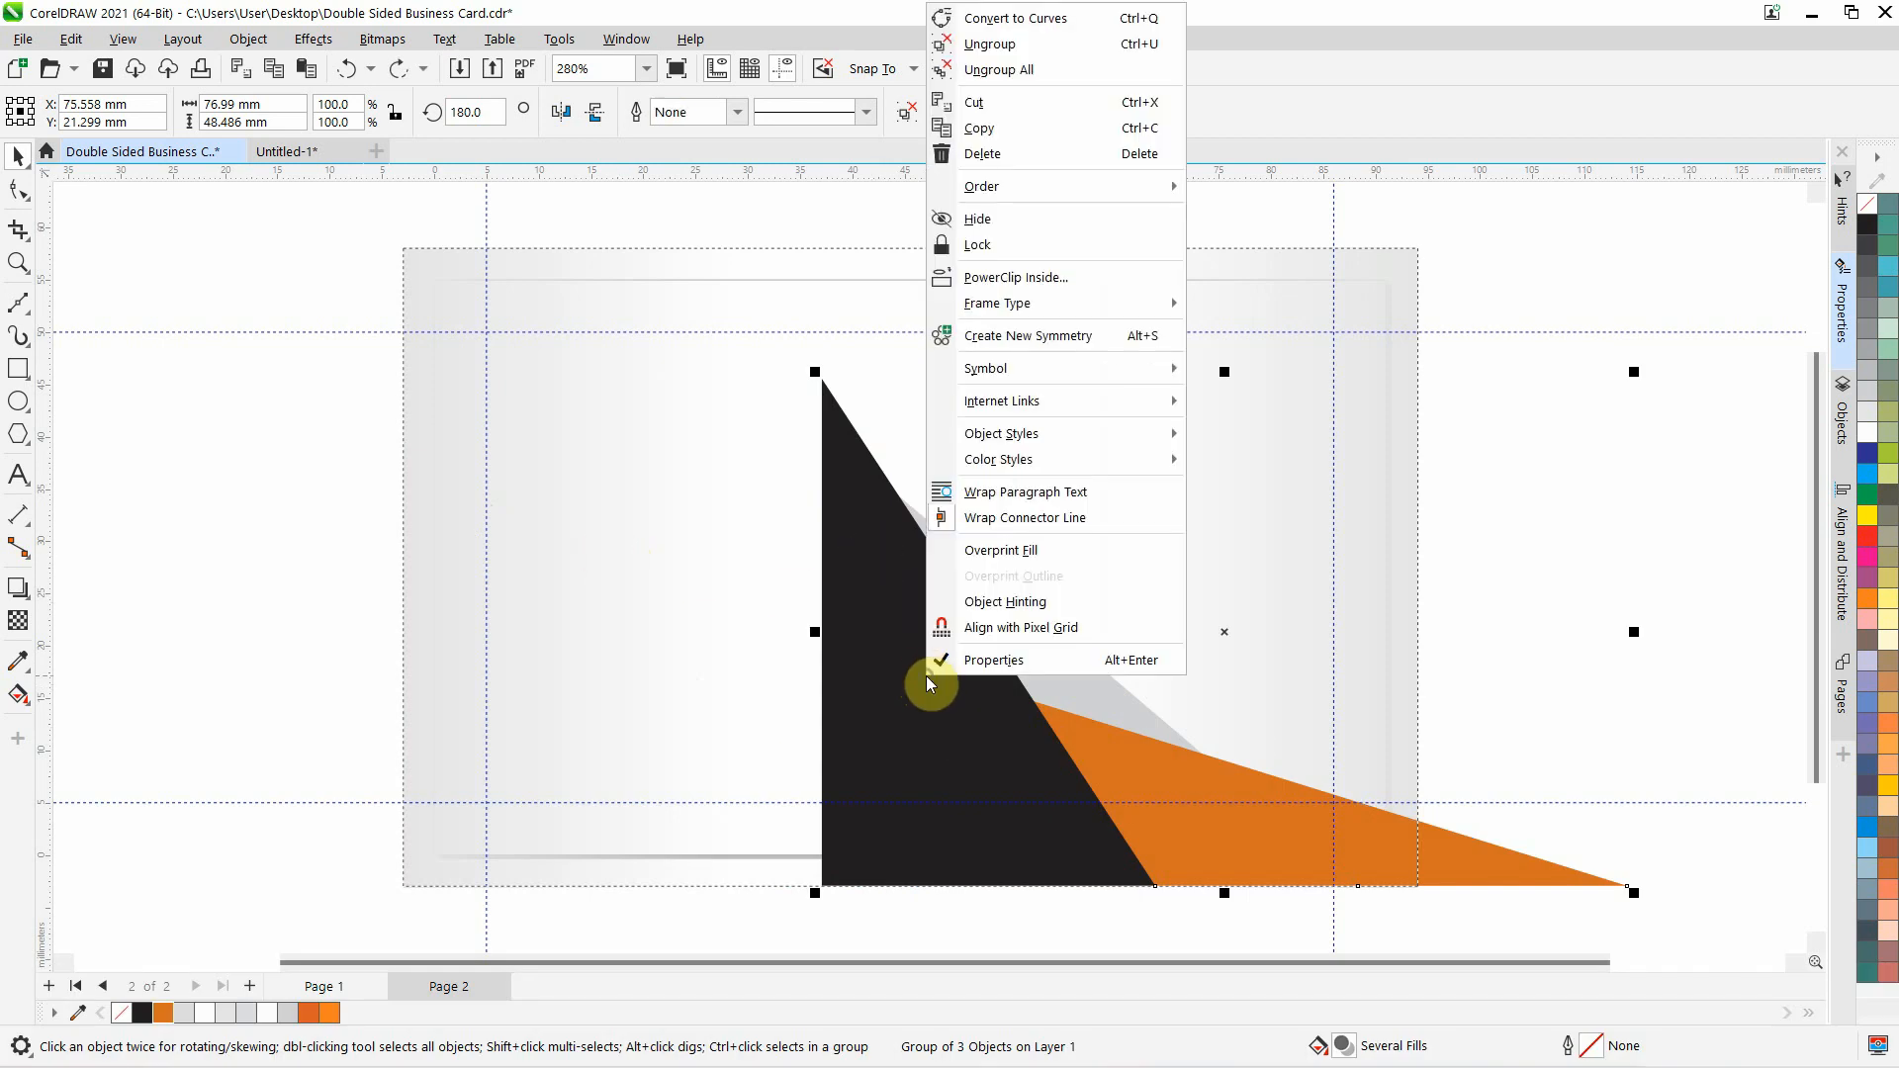
click(990, 43)
click(1536, 478)
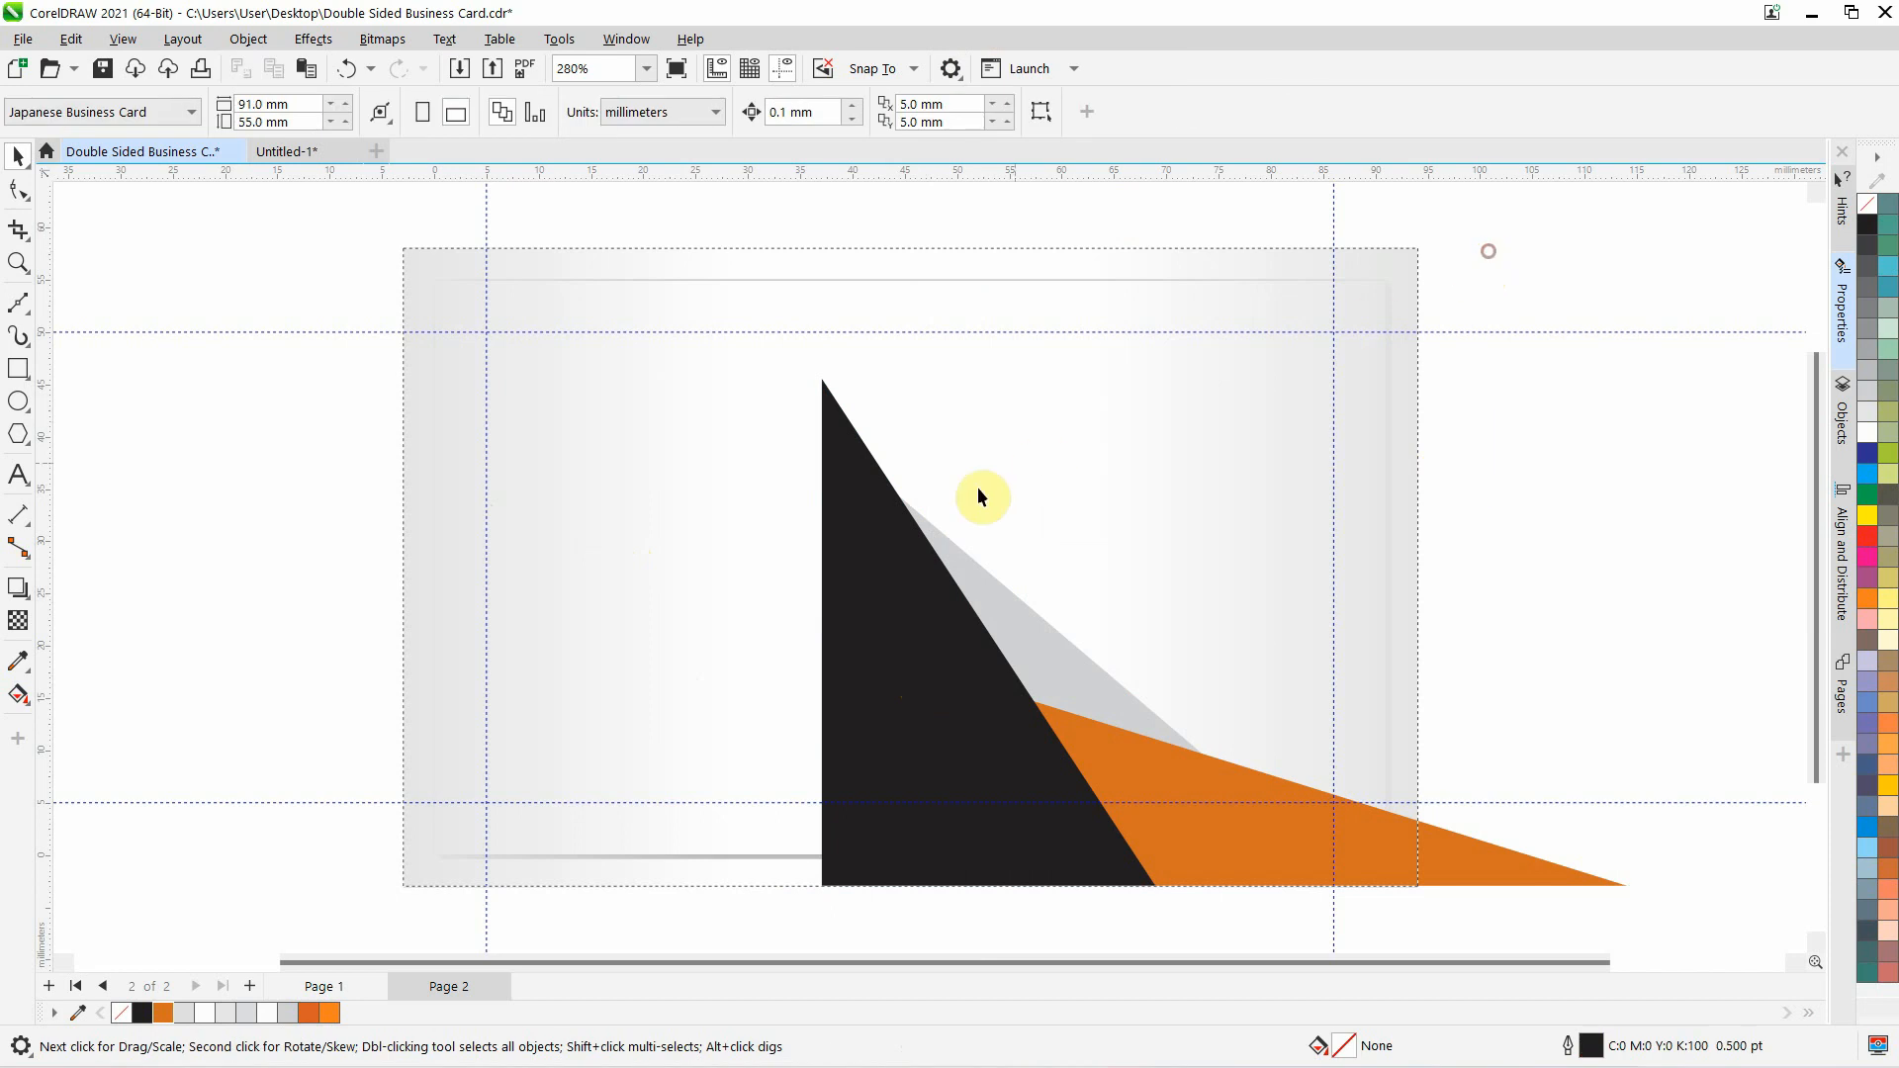
Edit the black triangle's nodes, raising its apex straight up to the upper bleed edge
click(874, 555)
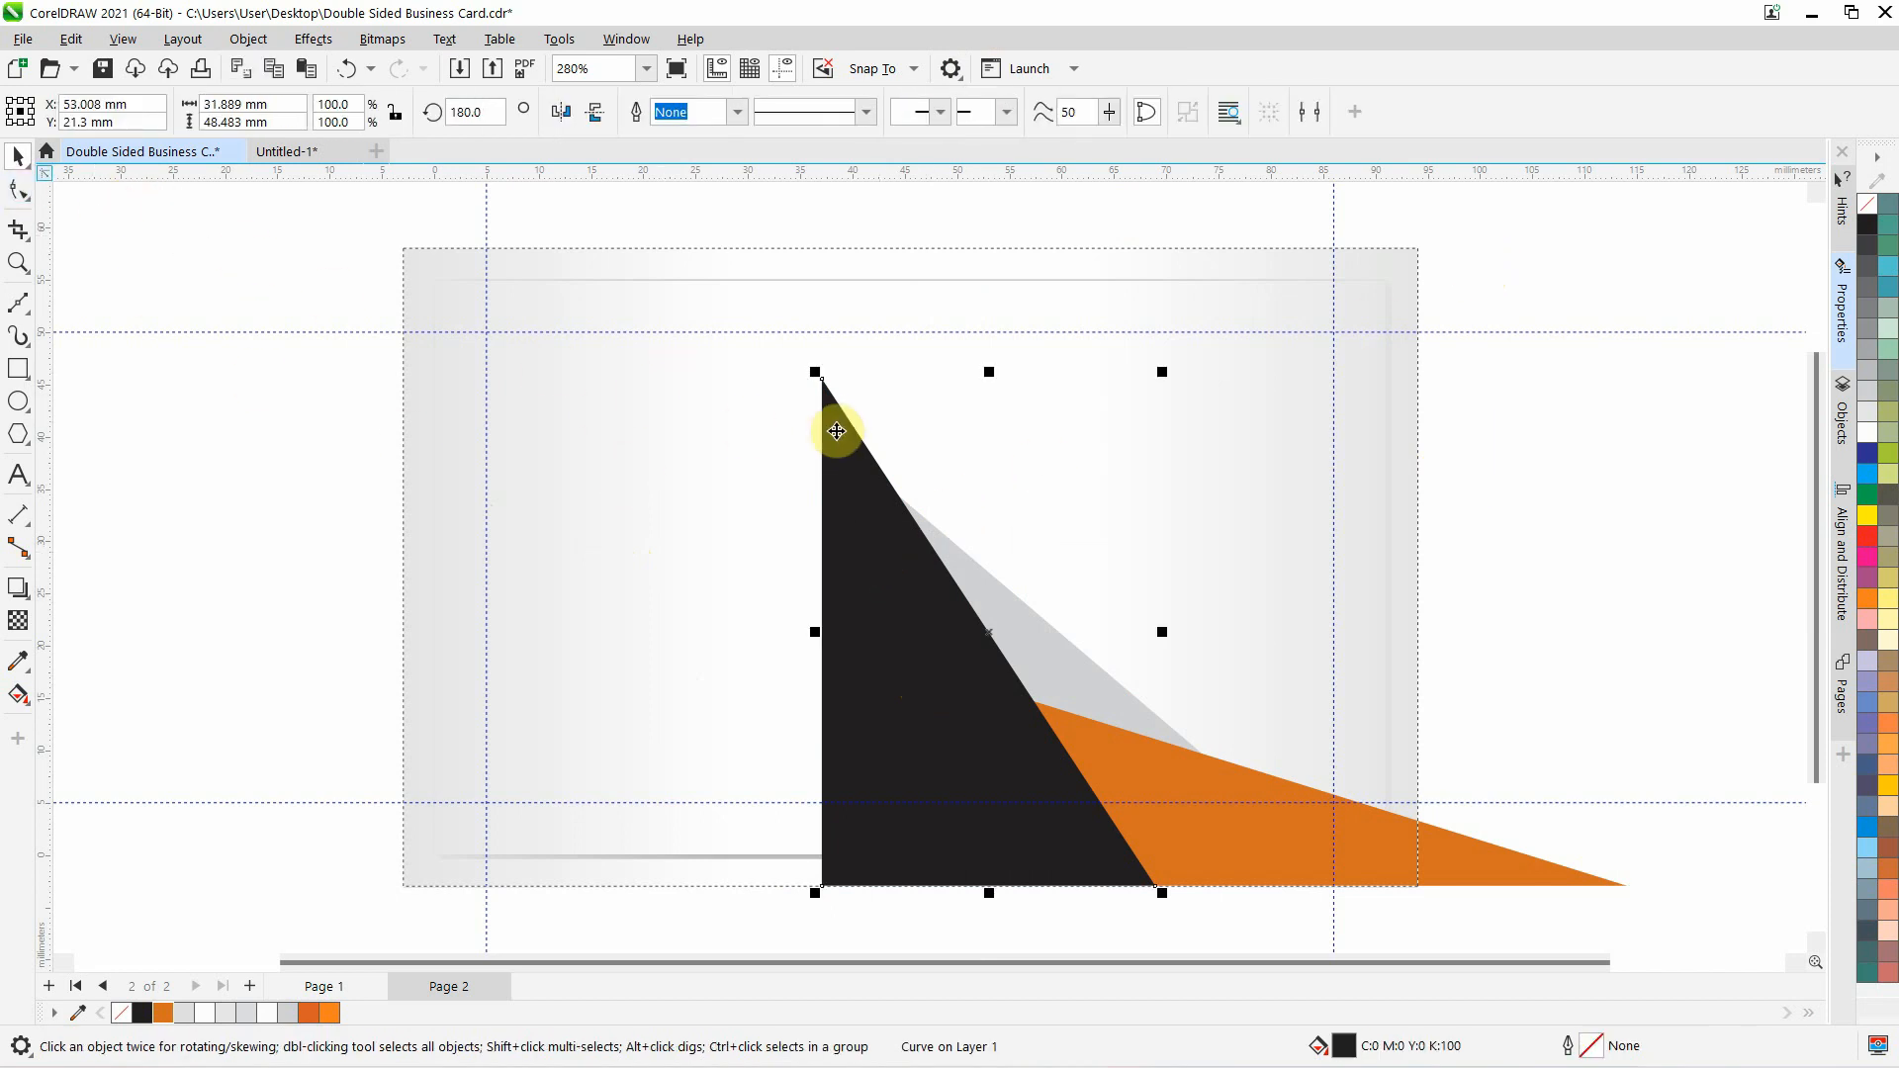
double_click(847, 473)
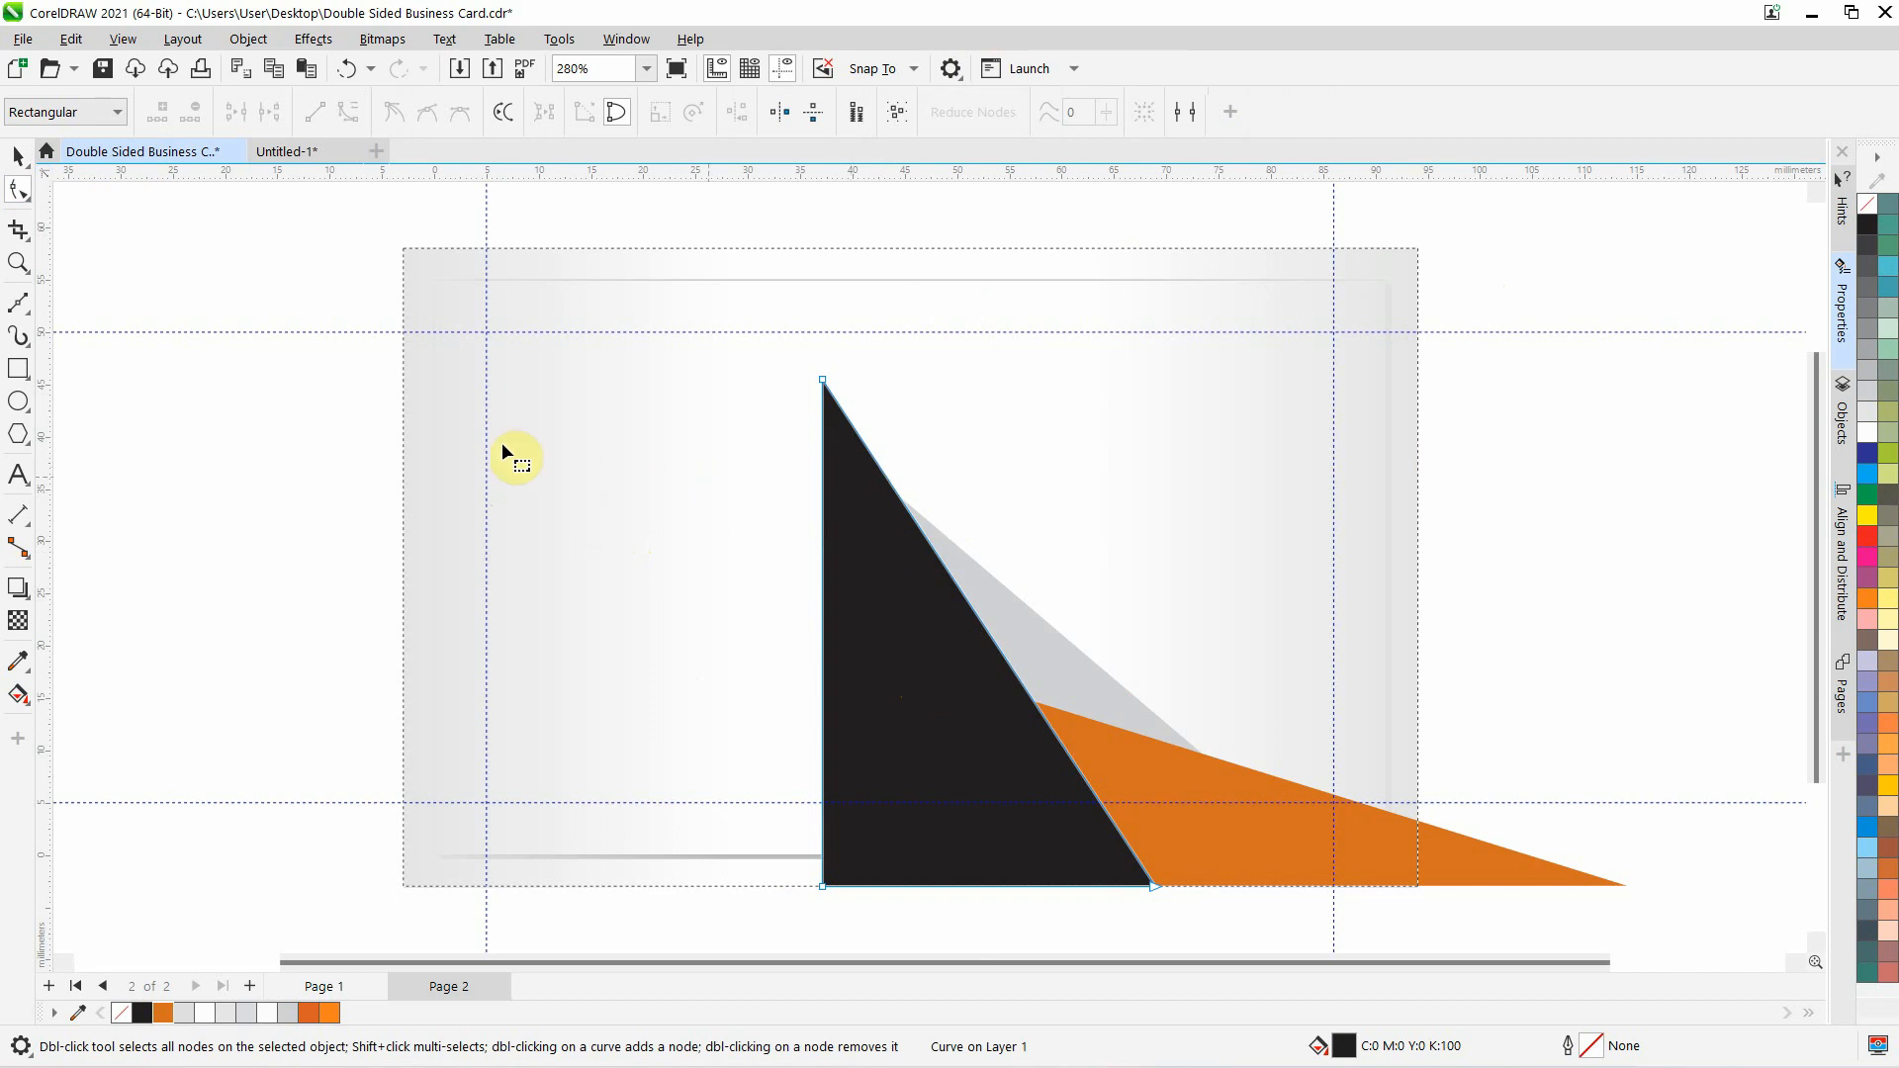
click(826, 382)
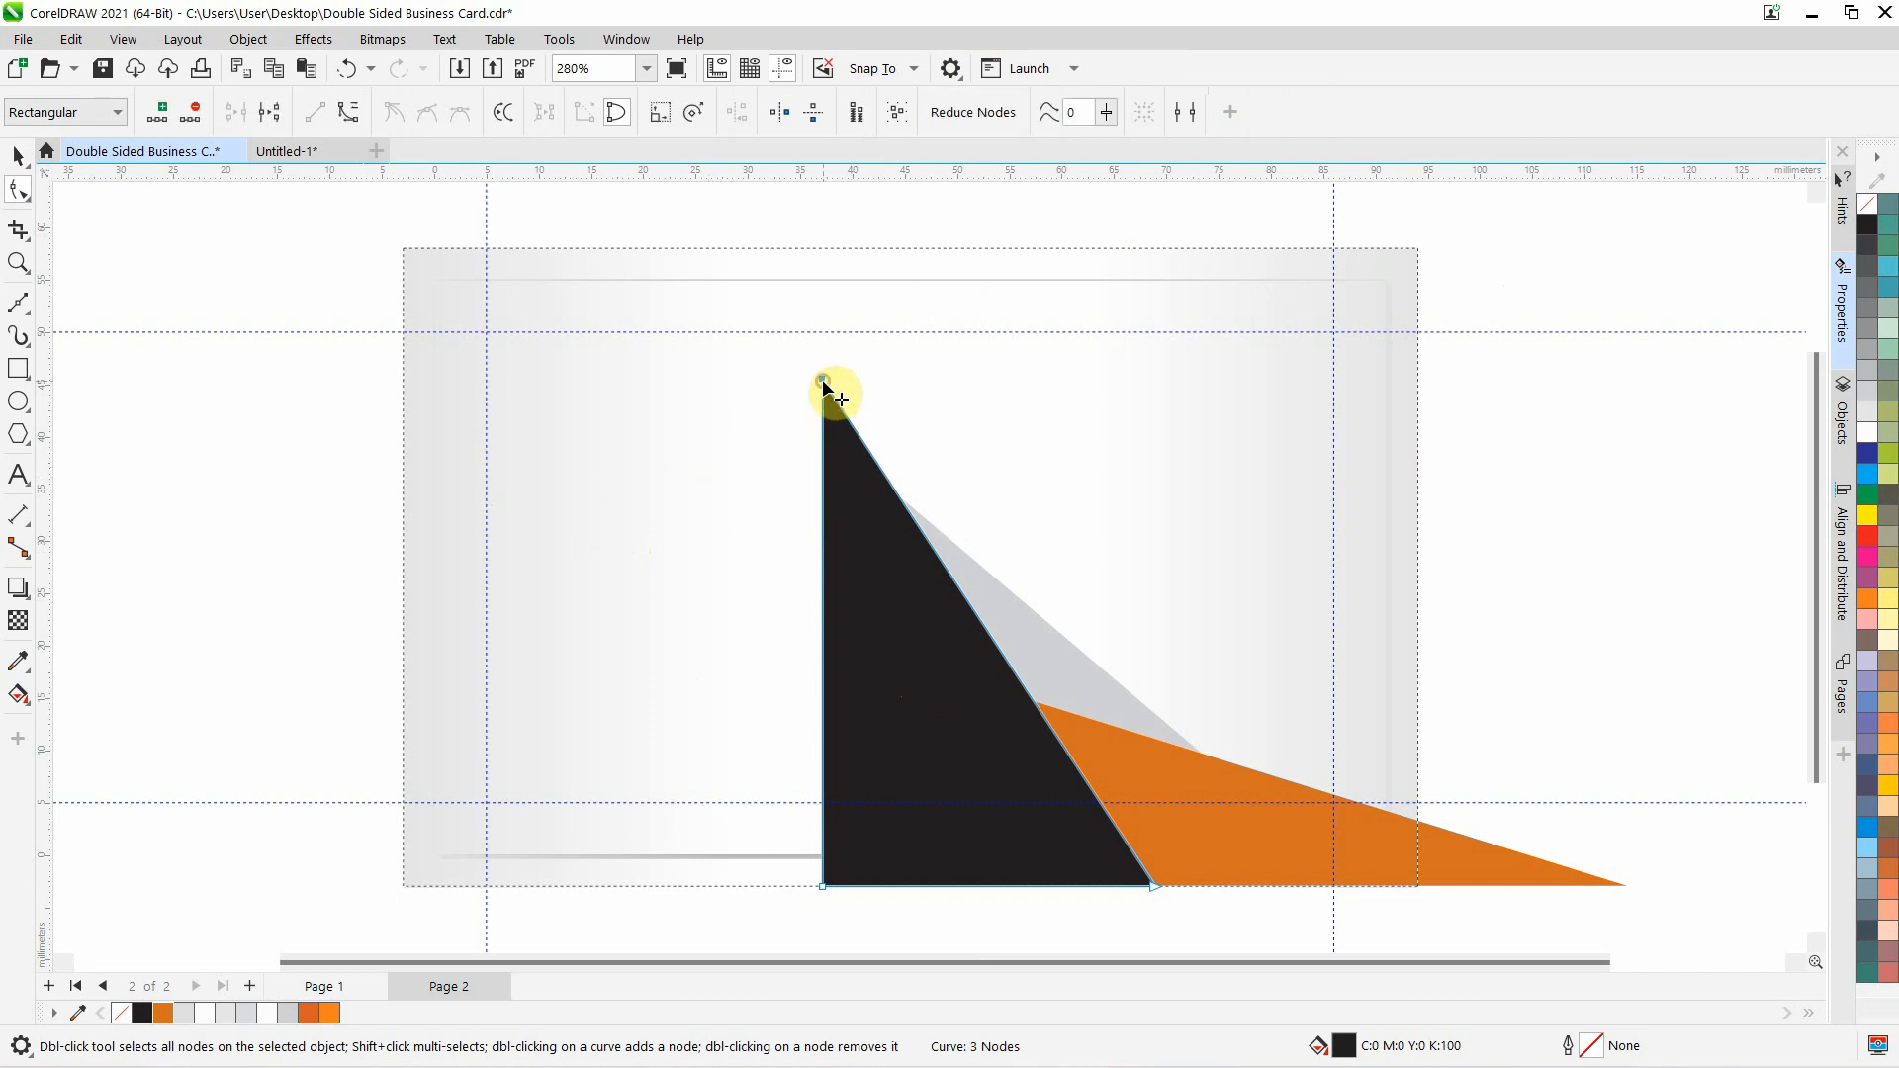
drag(825, 384, 811, 255)
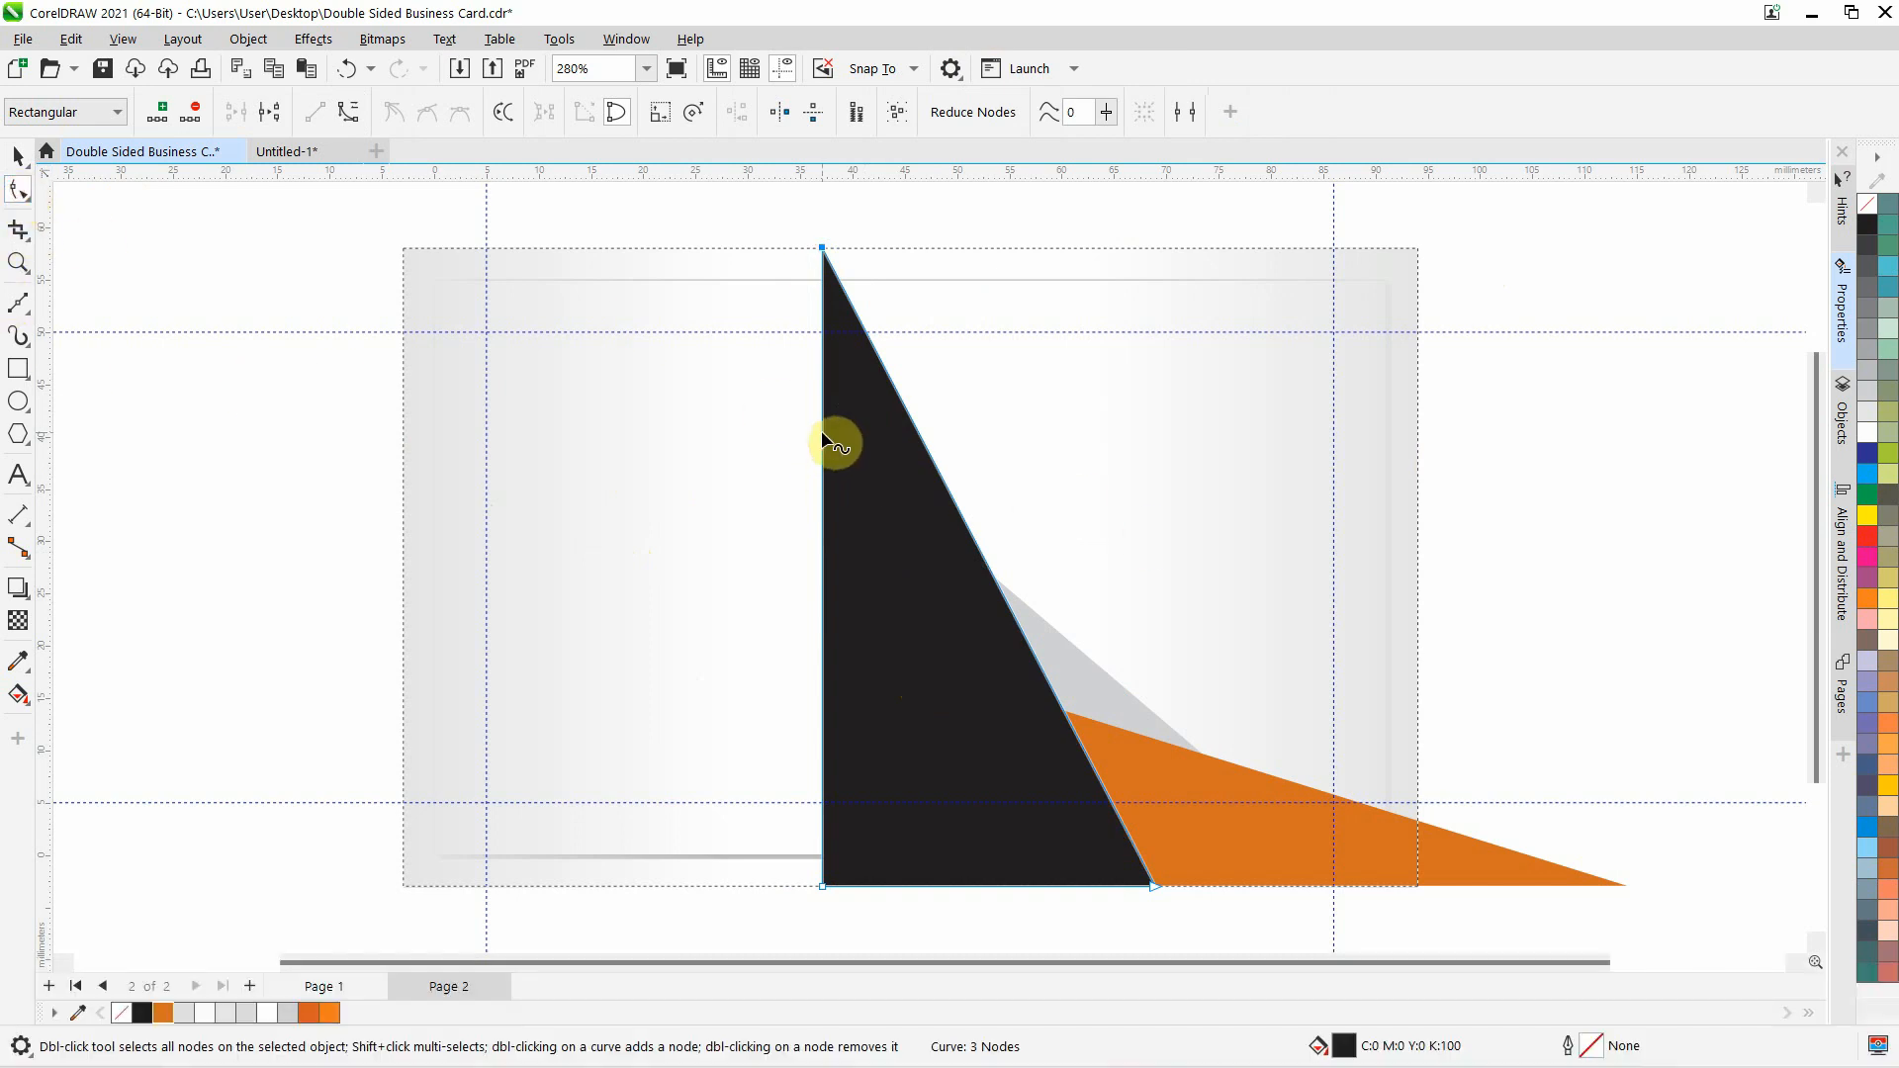
Add a node on the black shape's left edge, moving it to the upper-left bleed corner and the lower-left node to the lower-left bleed corner
double_click(822, 431)
drag(823, 429, 406, 249)
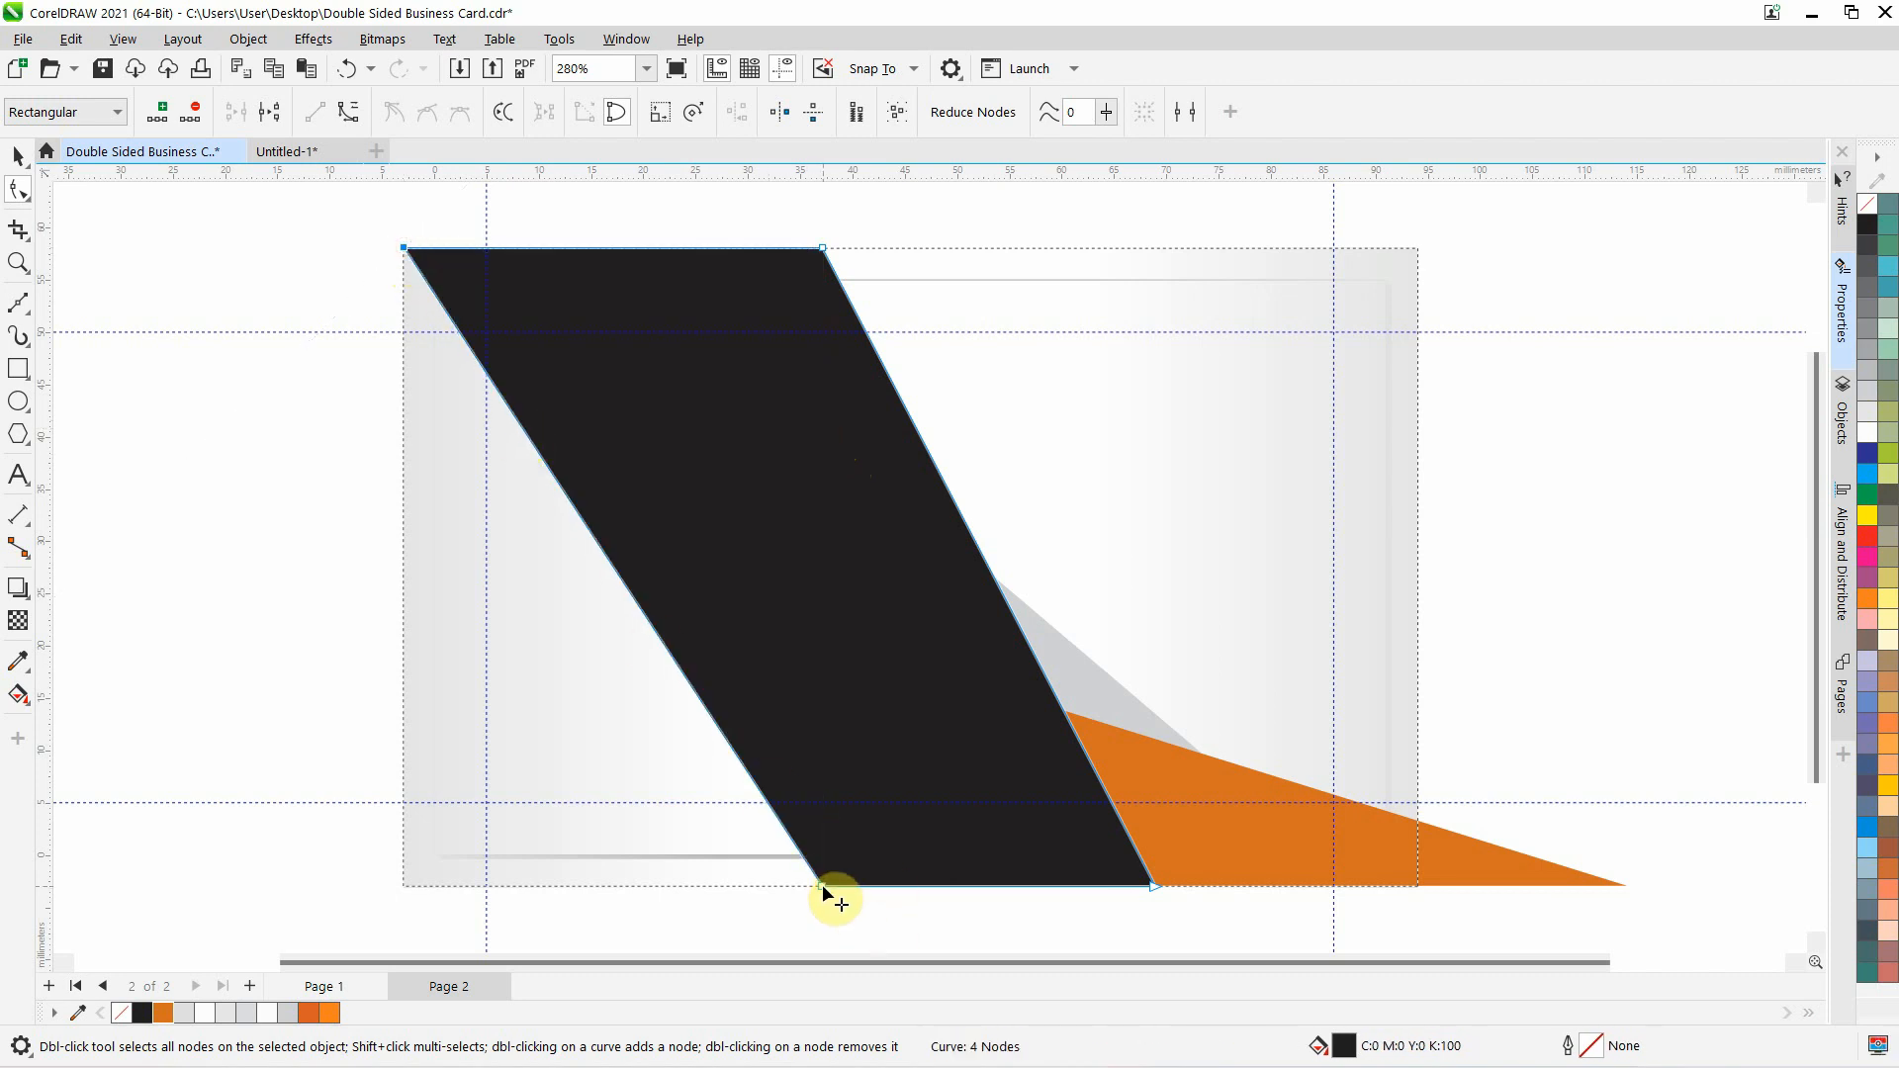
drag(823, 887, 406, 886)
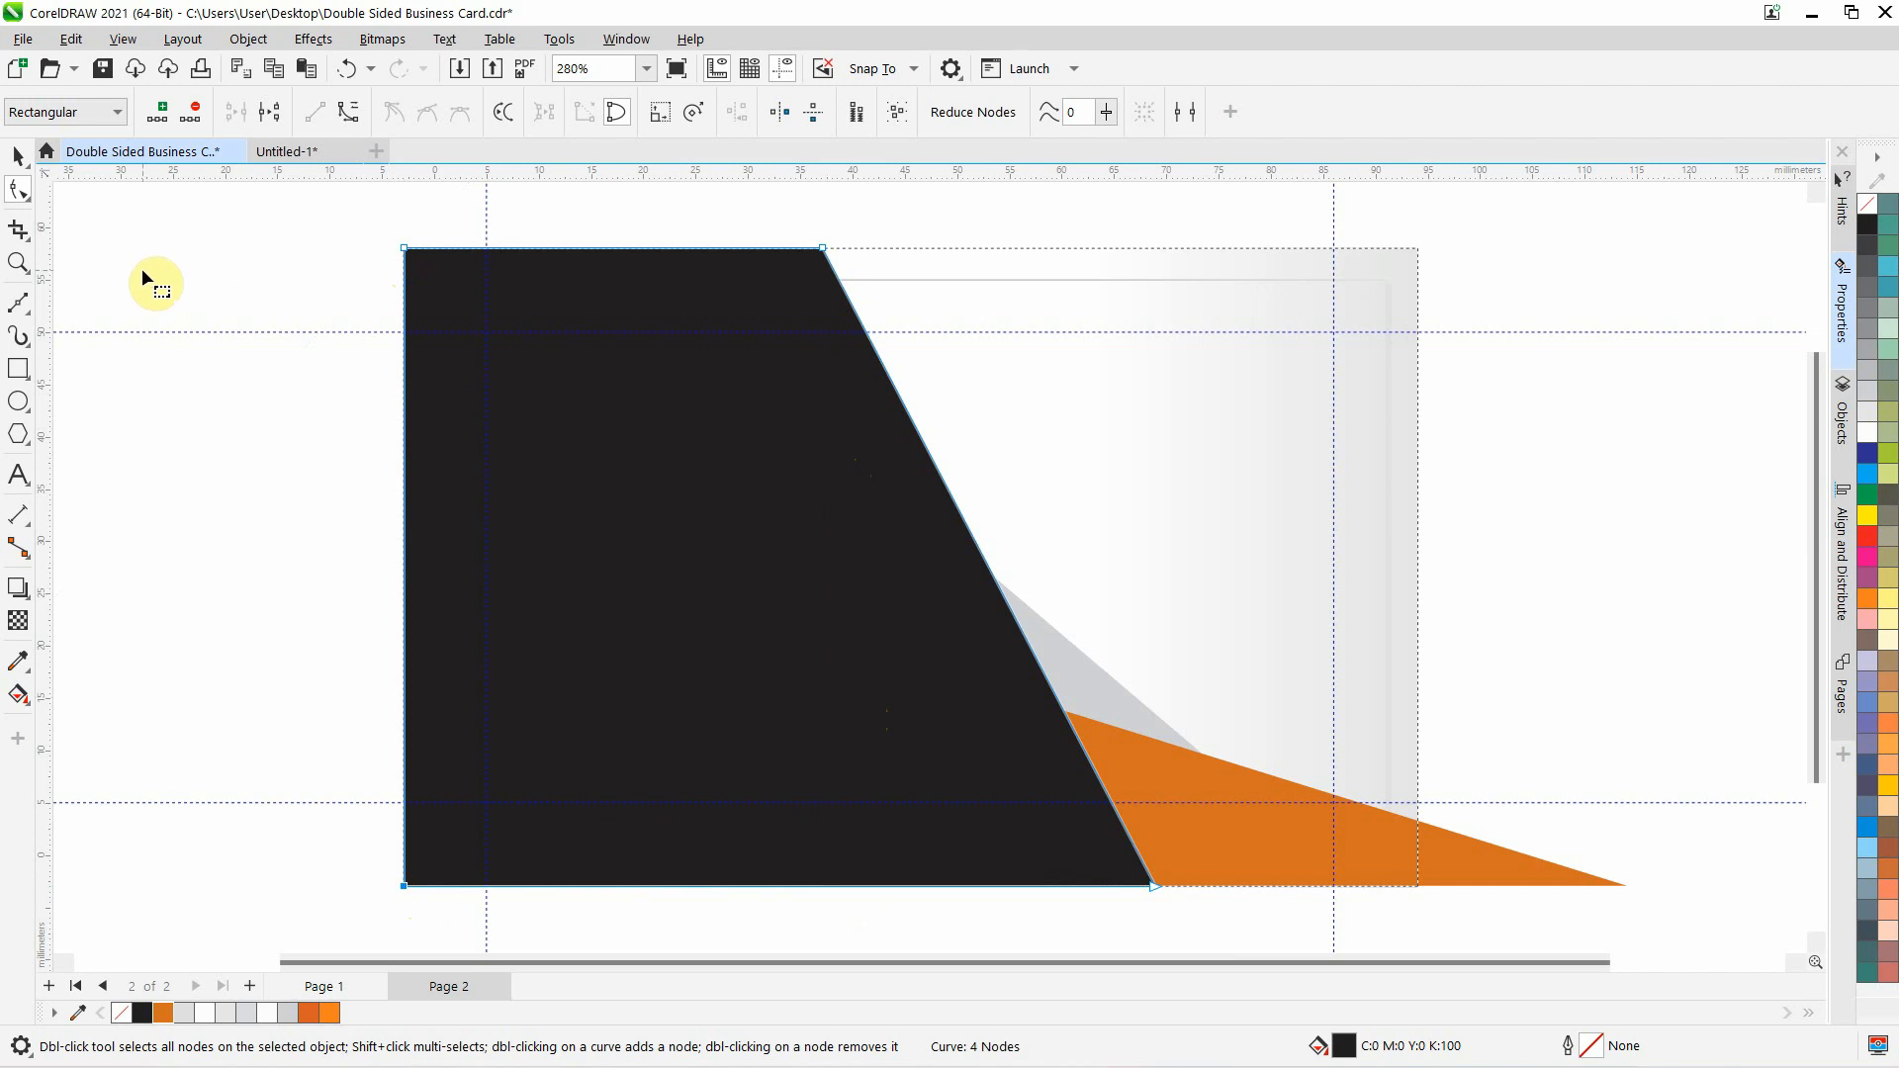
click(19, 157)
click(201, 493)
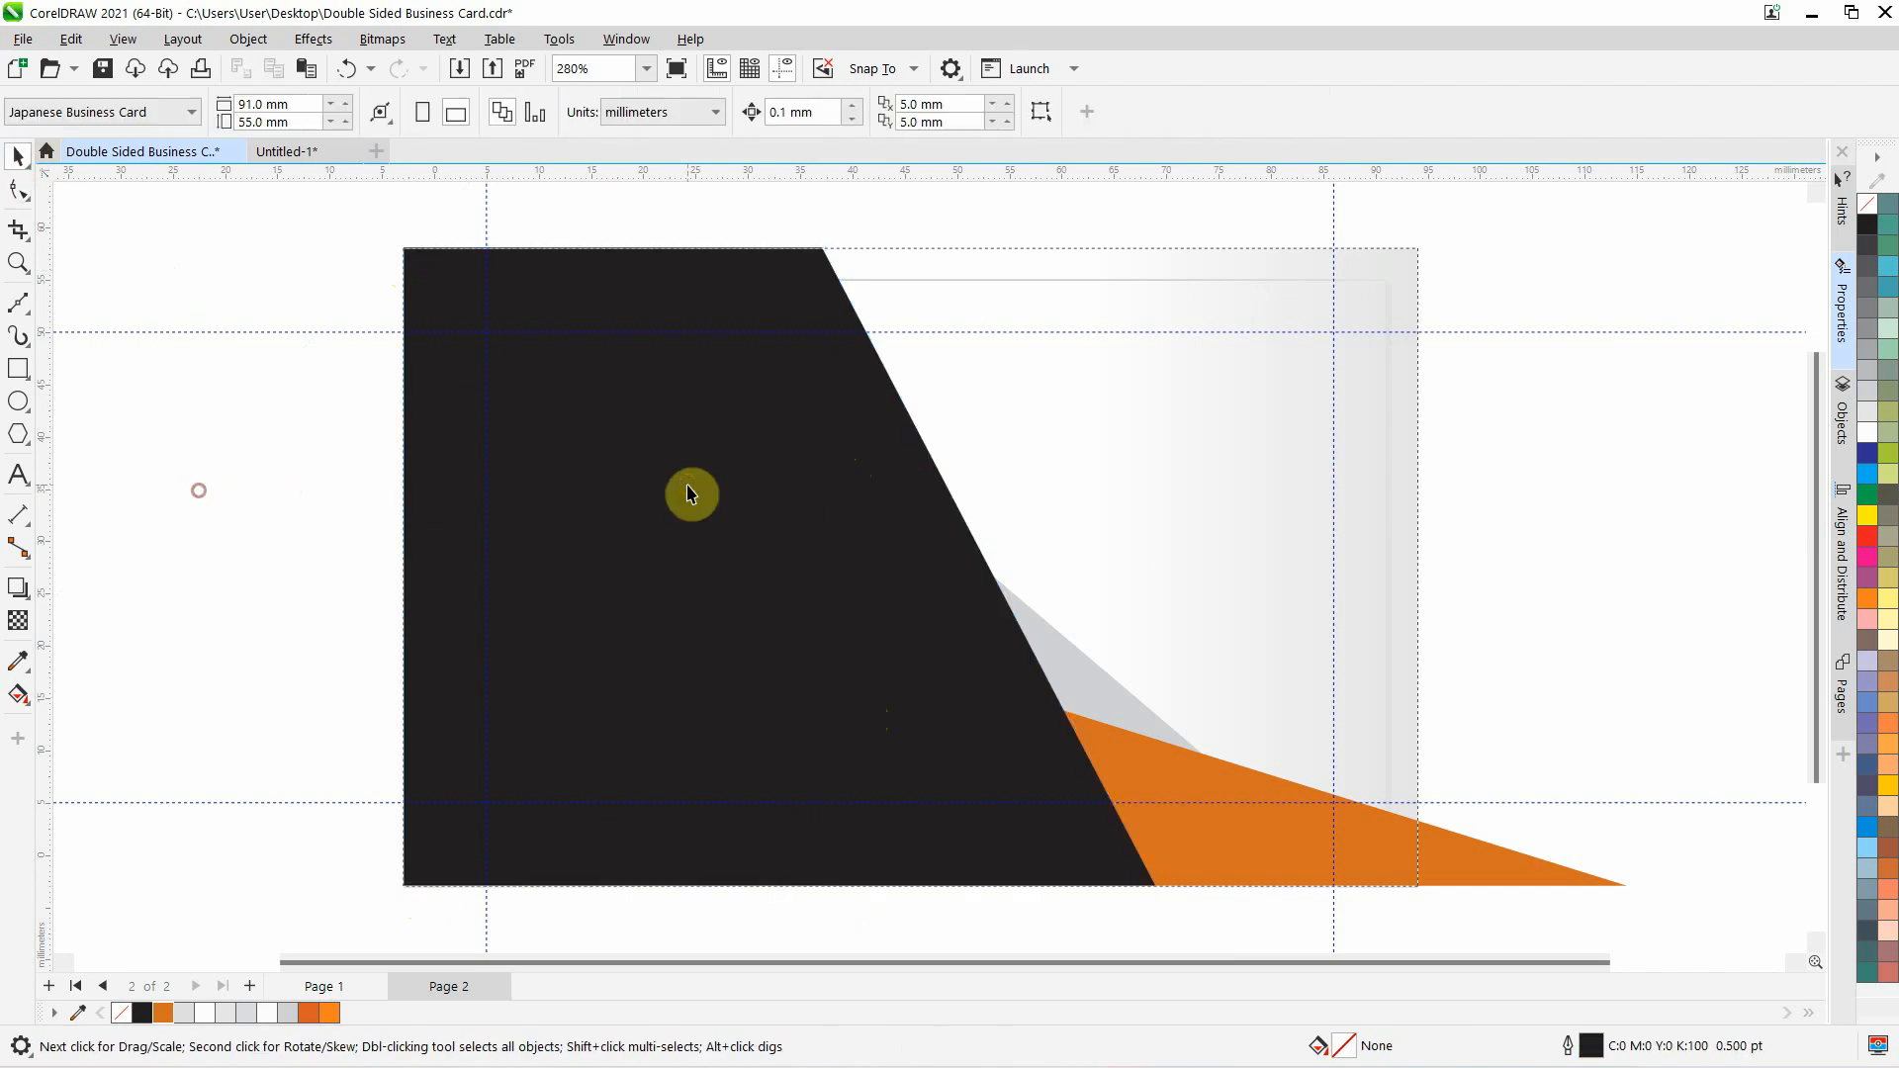
Move the grey and orange triangles together about 4 mm to the right along the lower bleed edge
click(691, 493)
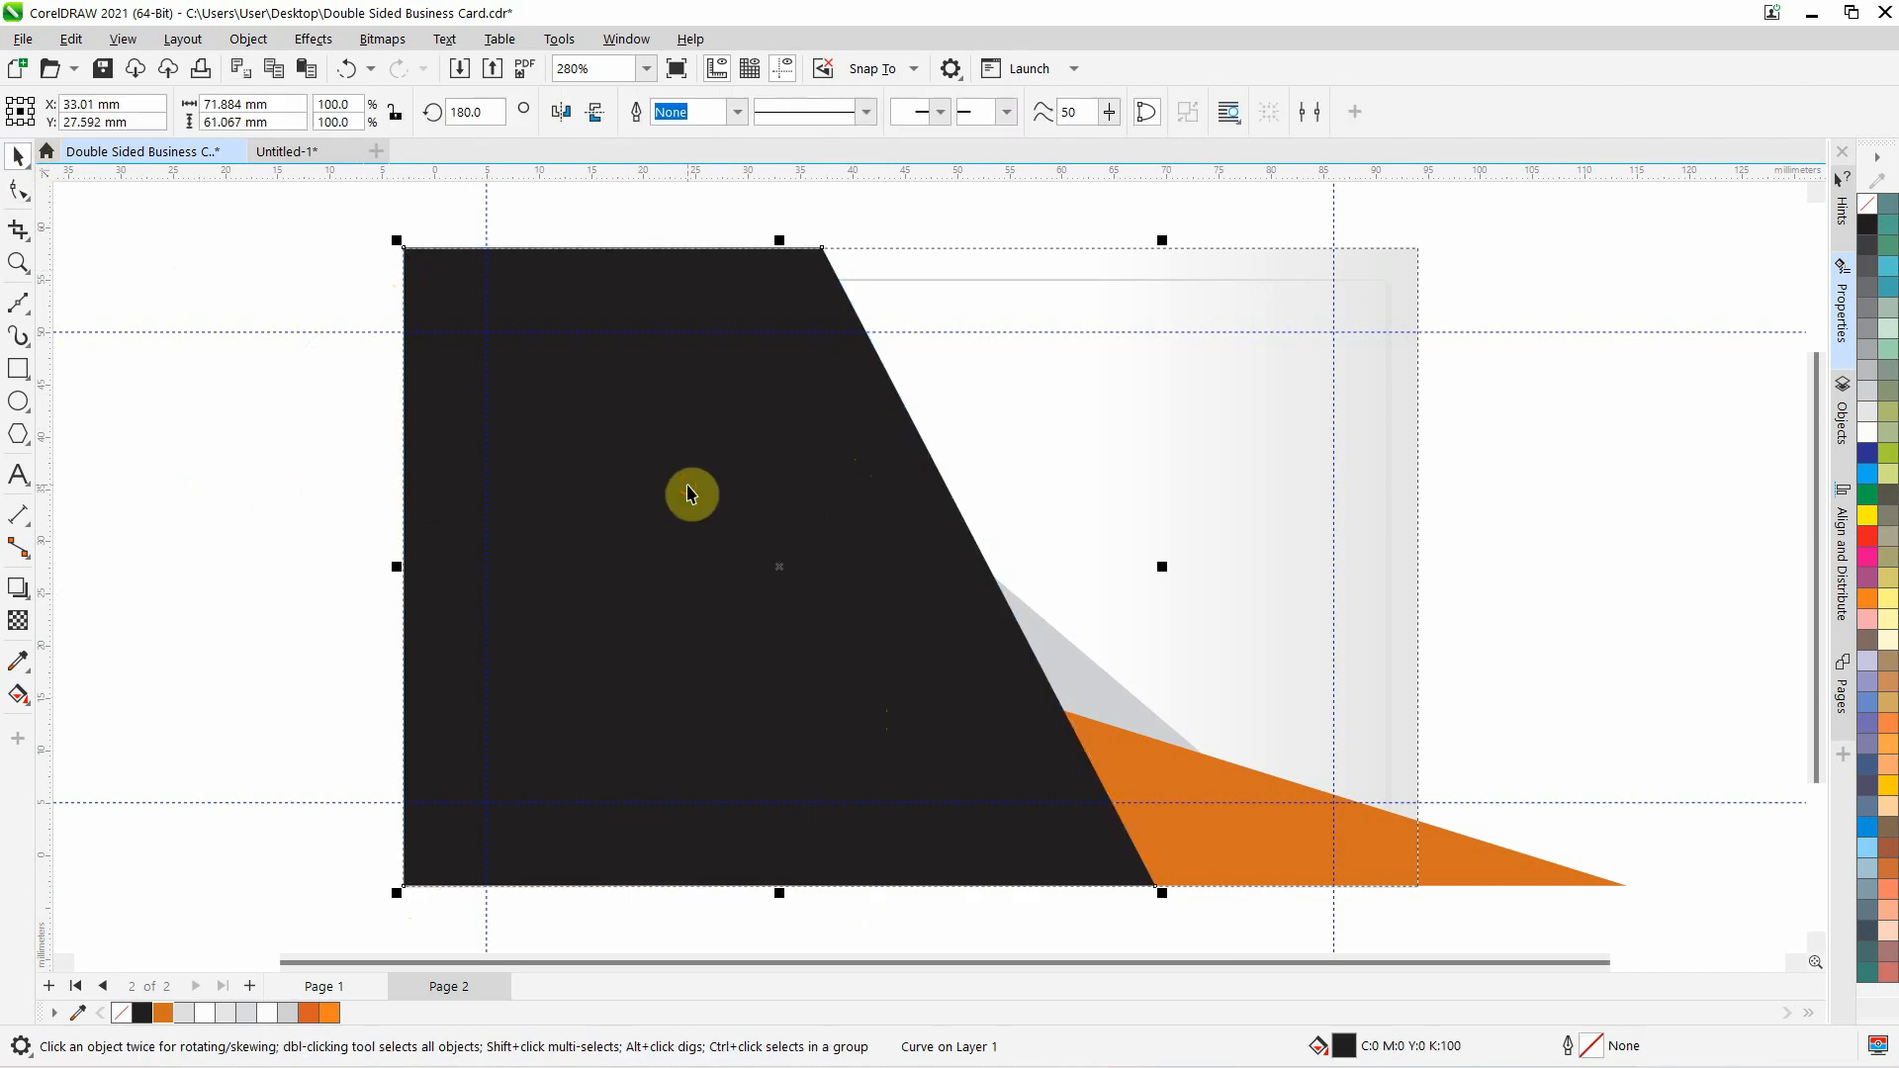
click(1092, 681)
shift+click(1262, 846)
drag(1261, 845, 1306, 852)
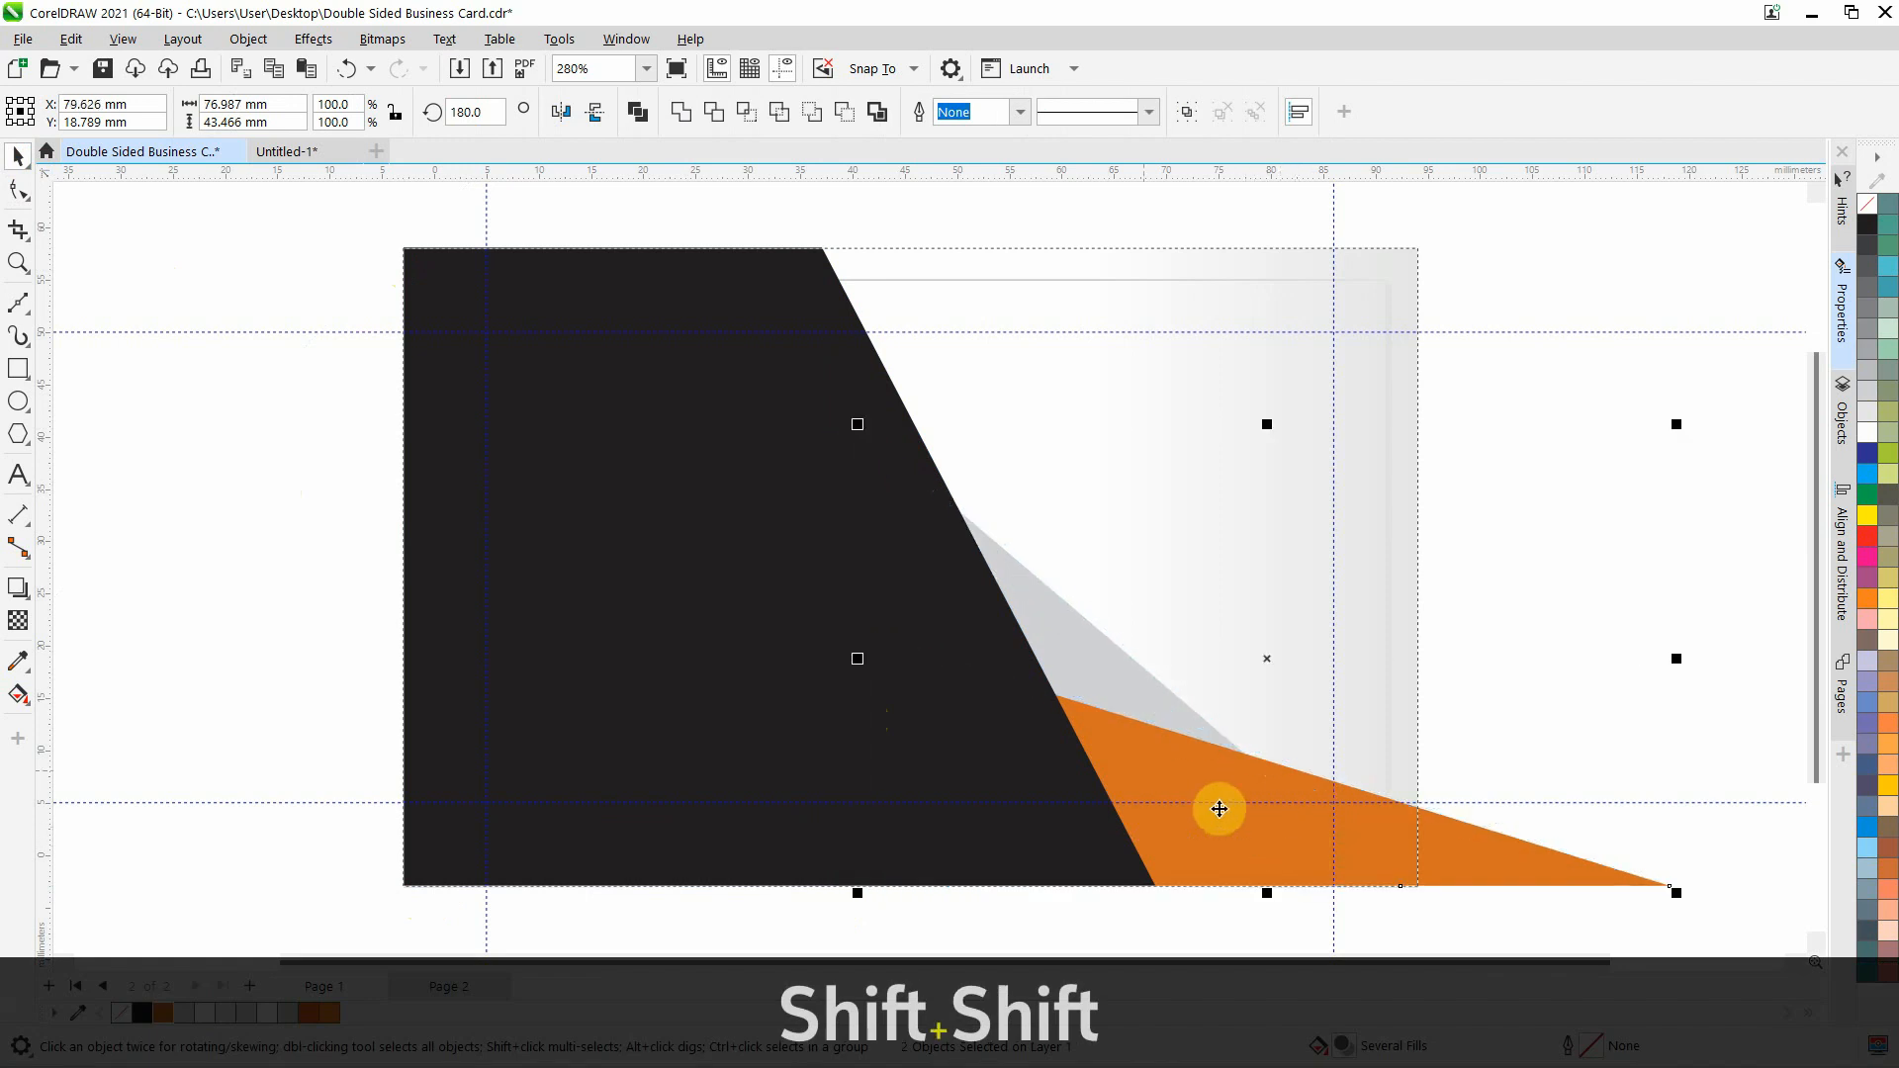
click(1560, 263)
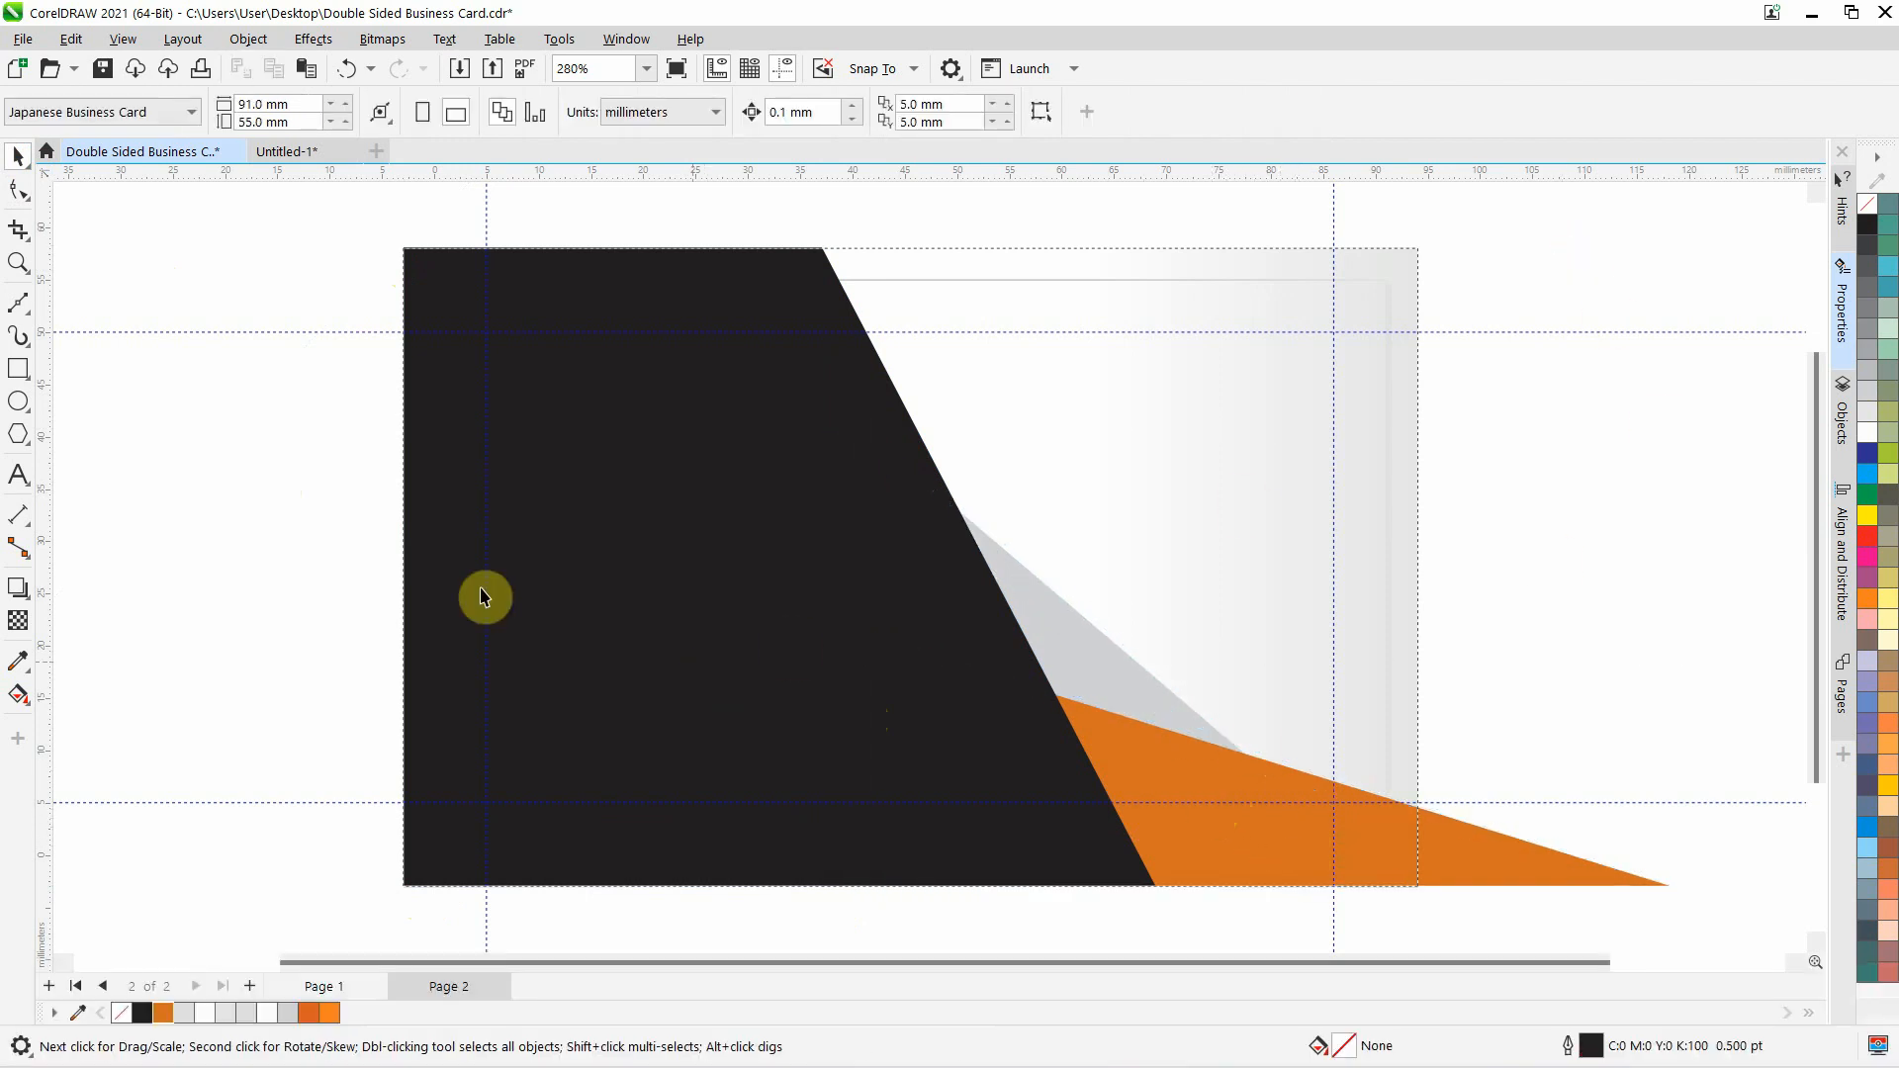
Edit the orange triangle's nodes, moving its outer tip inward along the lower bleed edge to the lower-right bleed corner
click(18, 189)
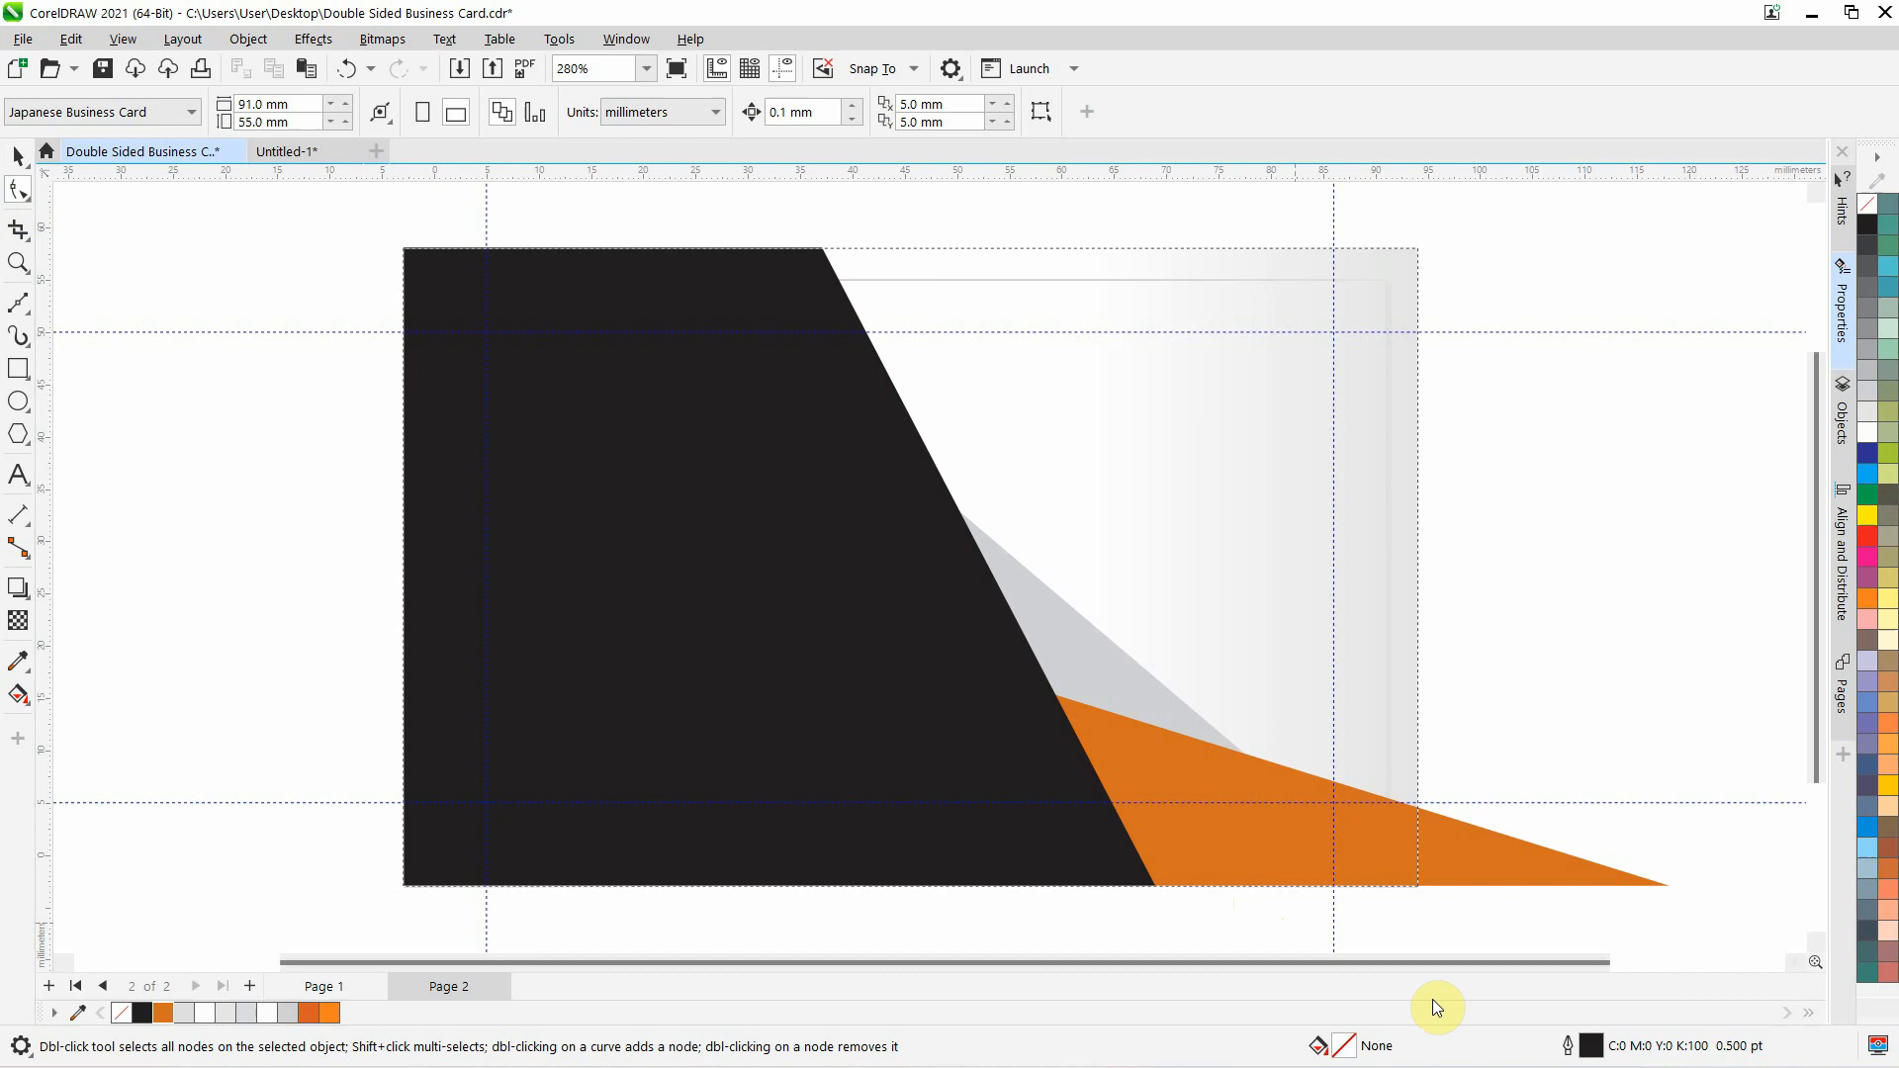
click(1476, 867)
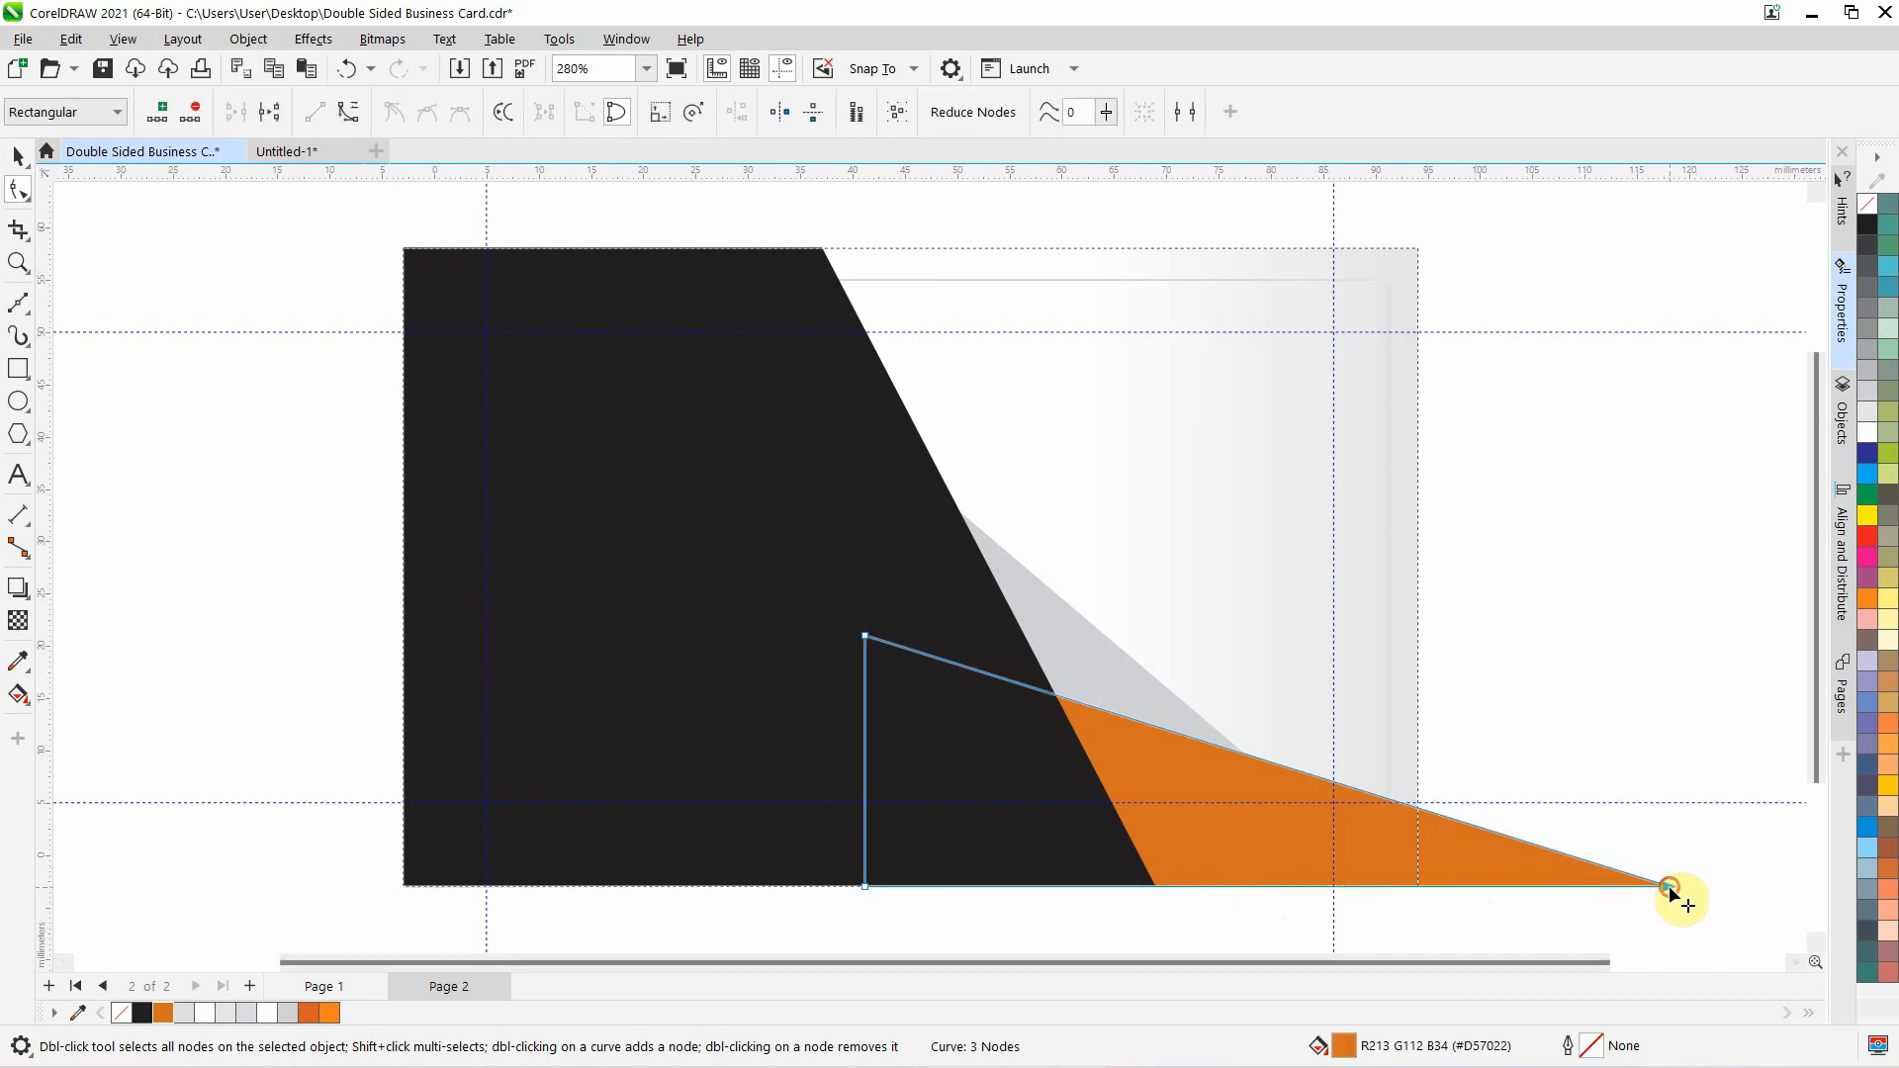
drag(1669, 889, 1420, 887)
click(1163, 742)
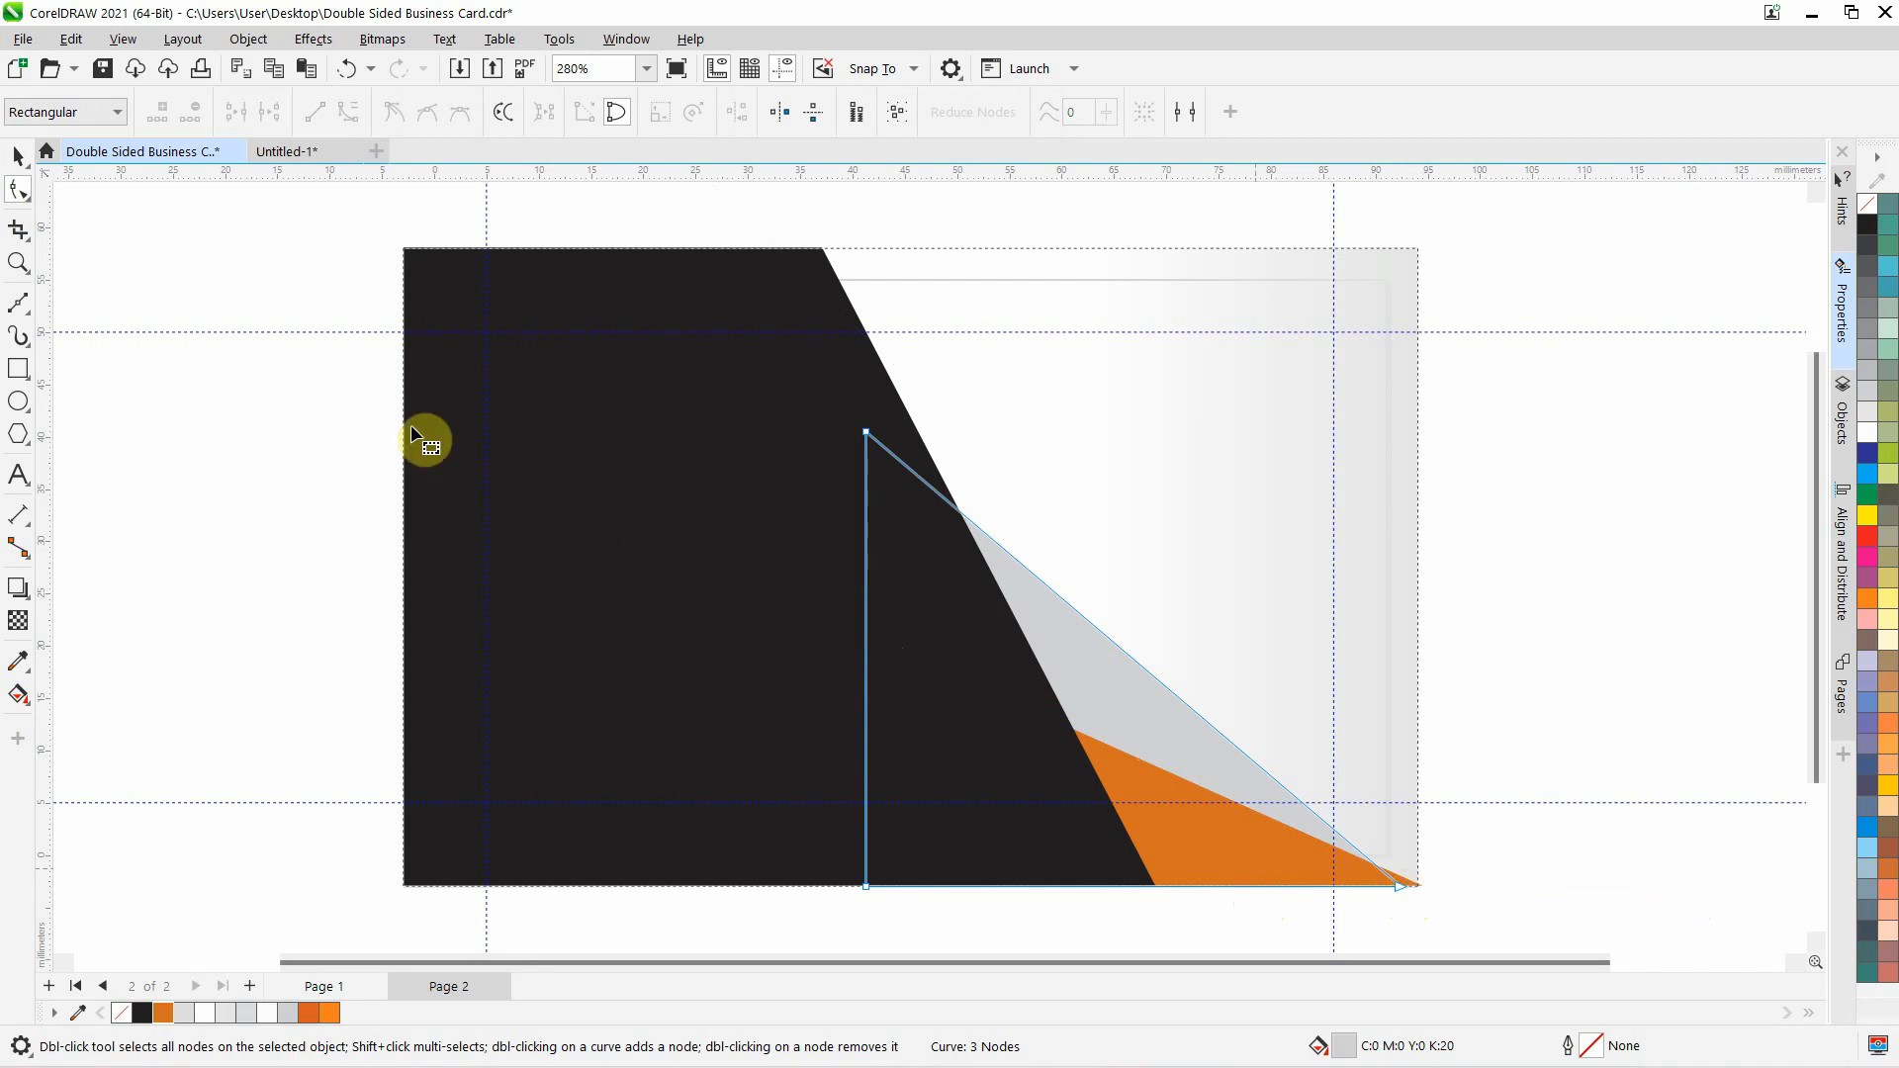
click(17, 156)
click(212, 253)
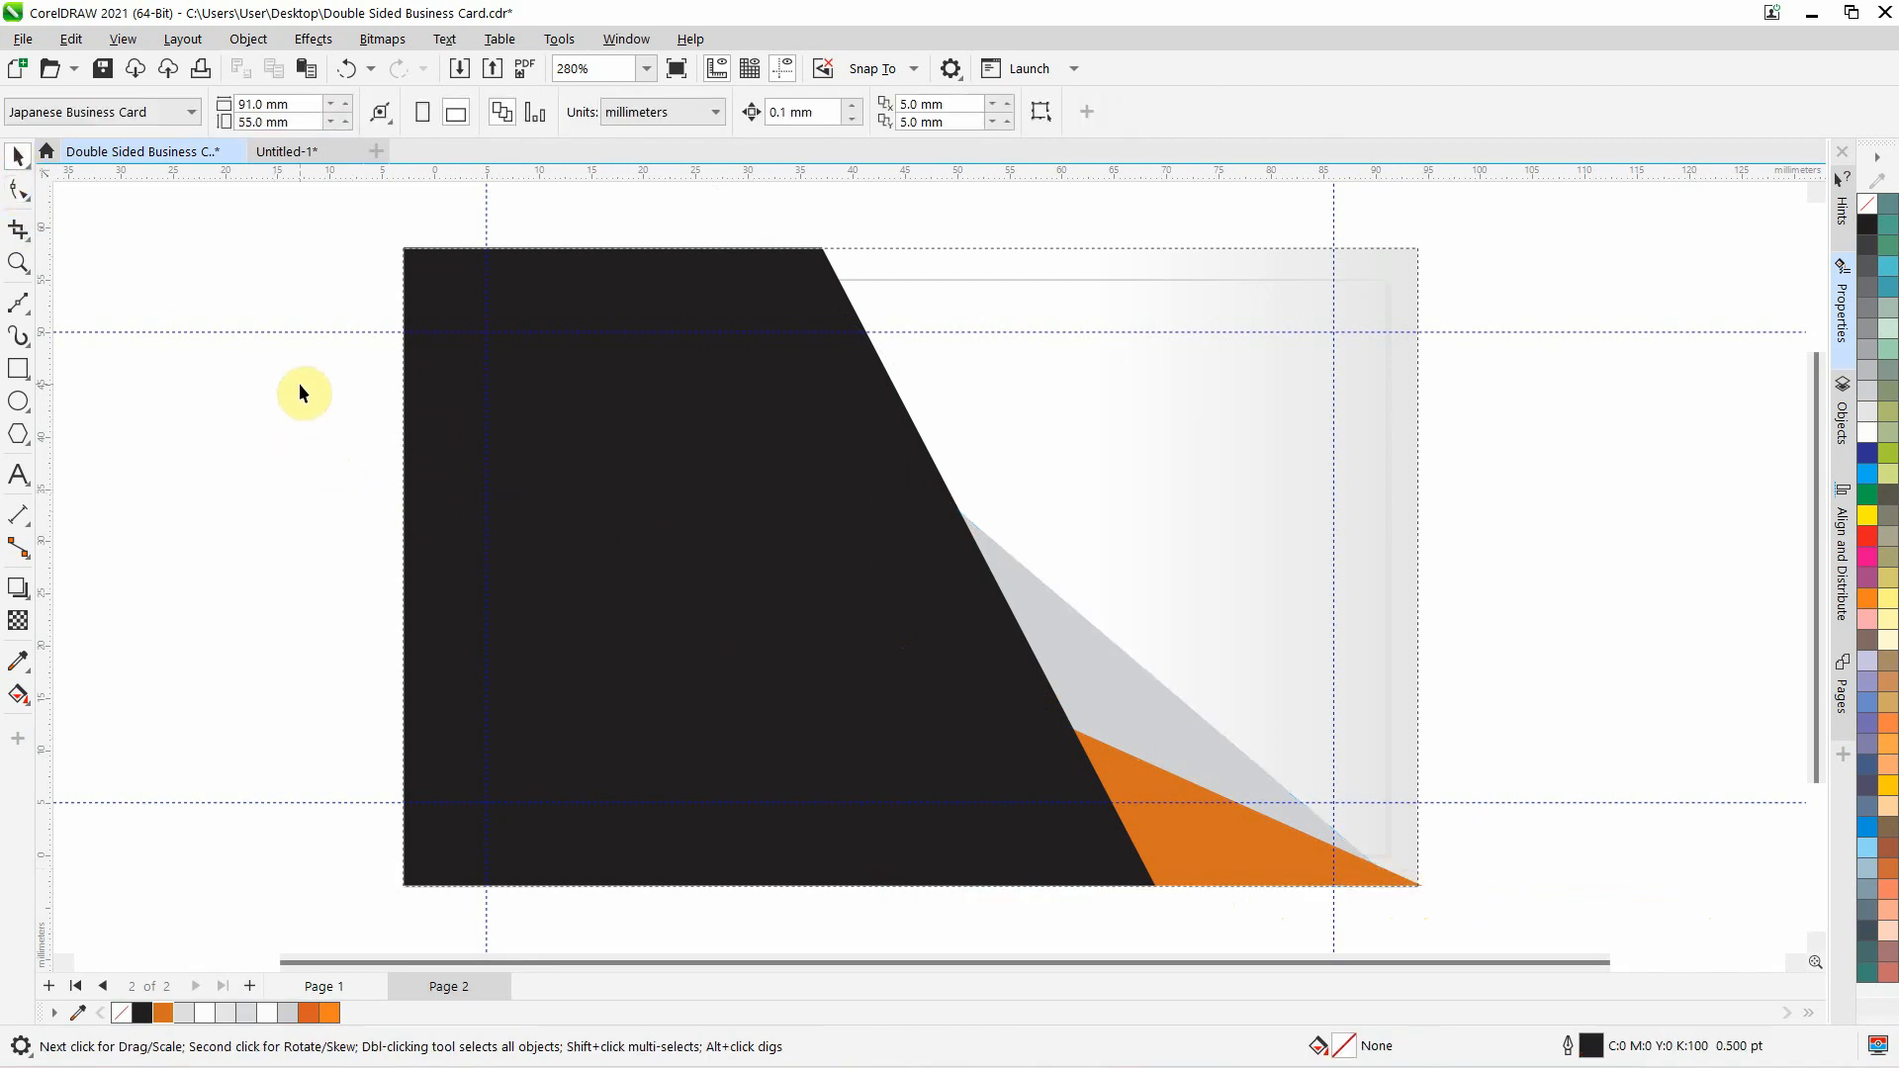
Copy the contact details group with its icons from page 1 of the Untitled-1 document and paste it onto page 2 of the business card
click(298, 150)
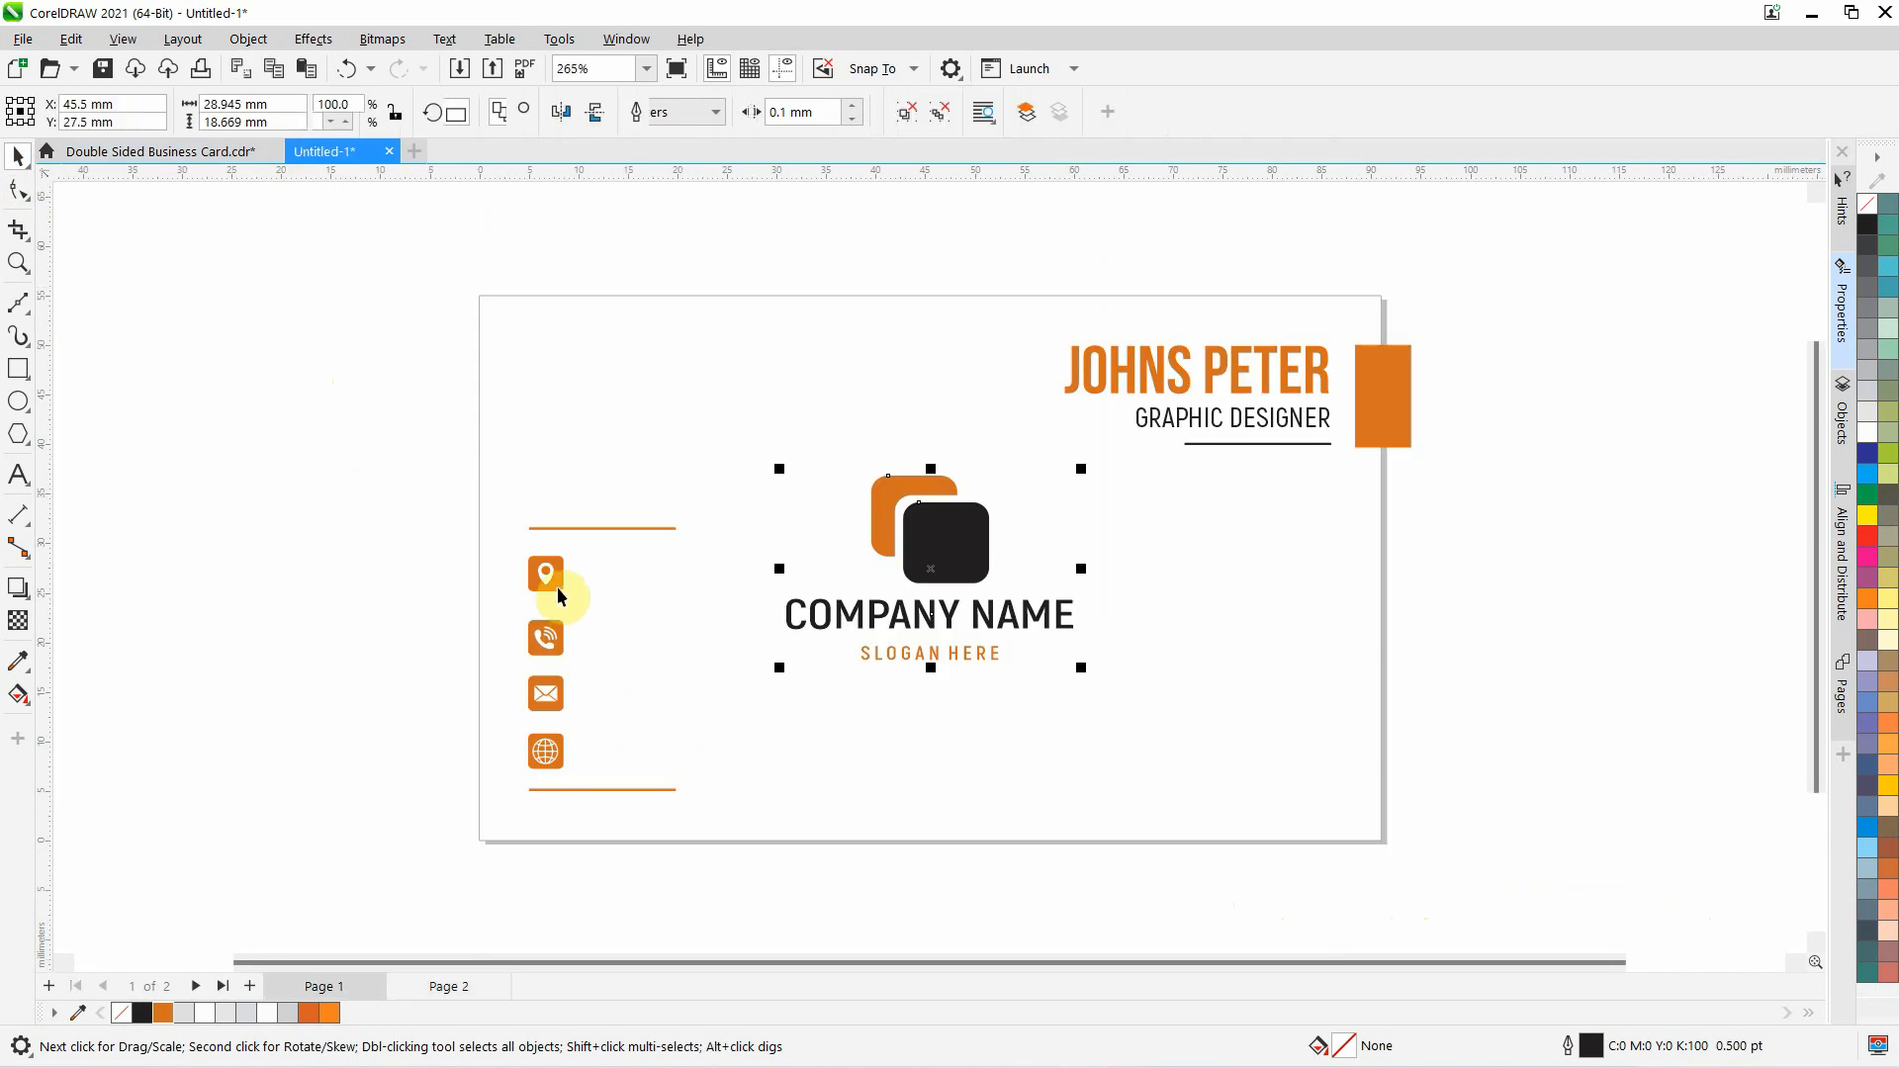
click(546, 570)
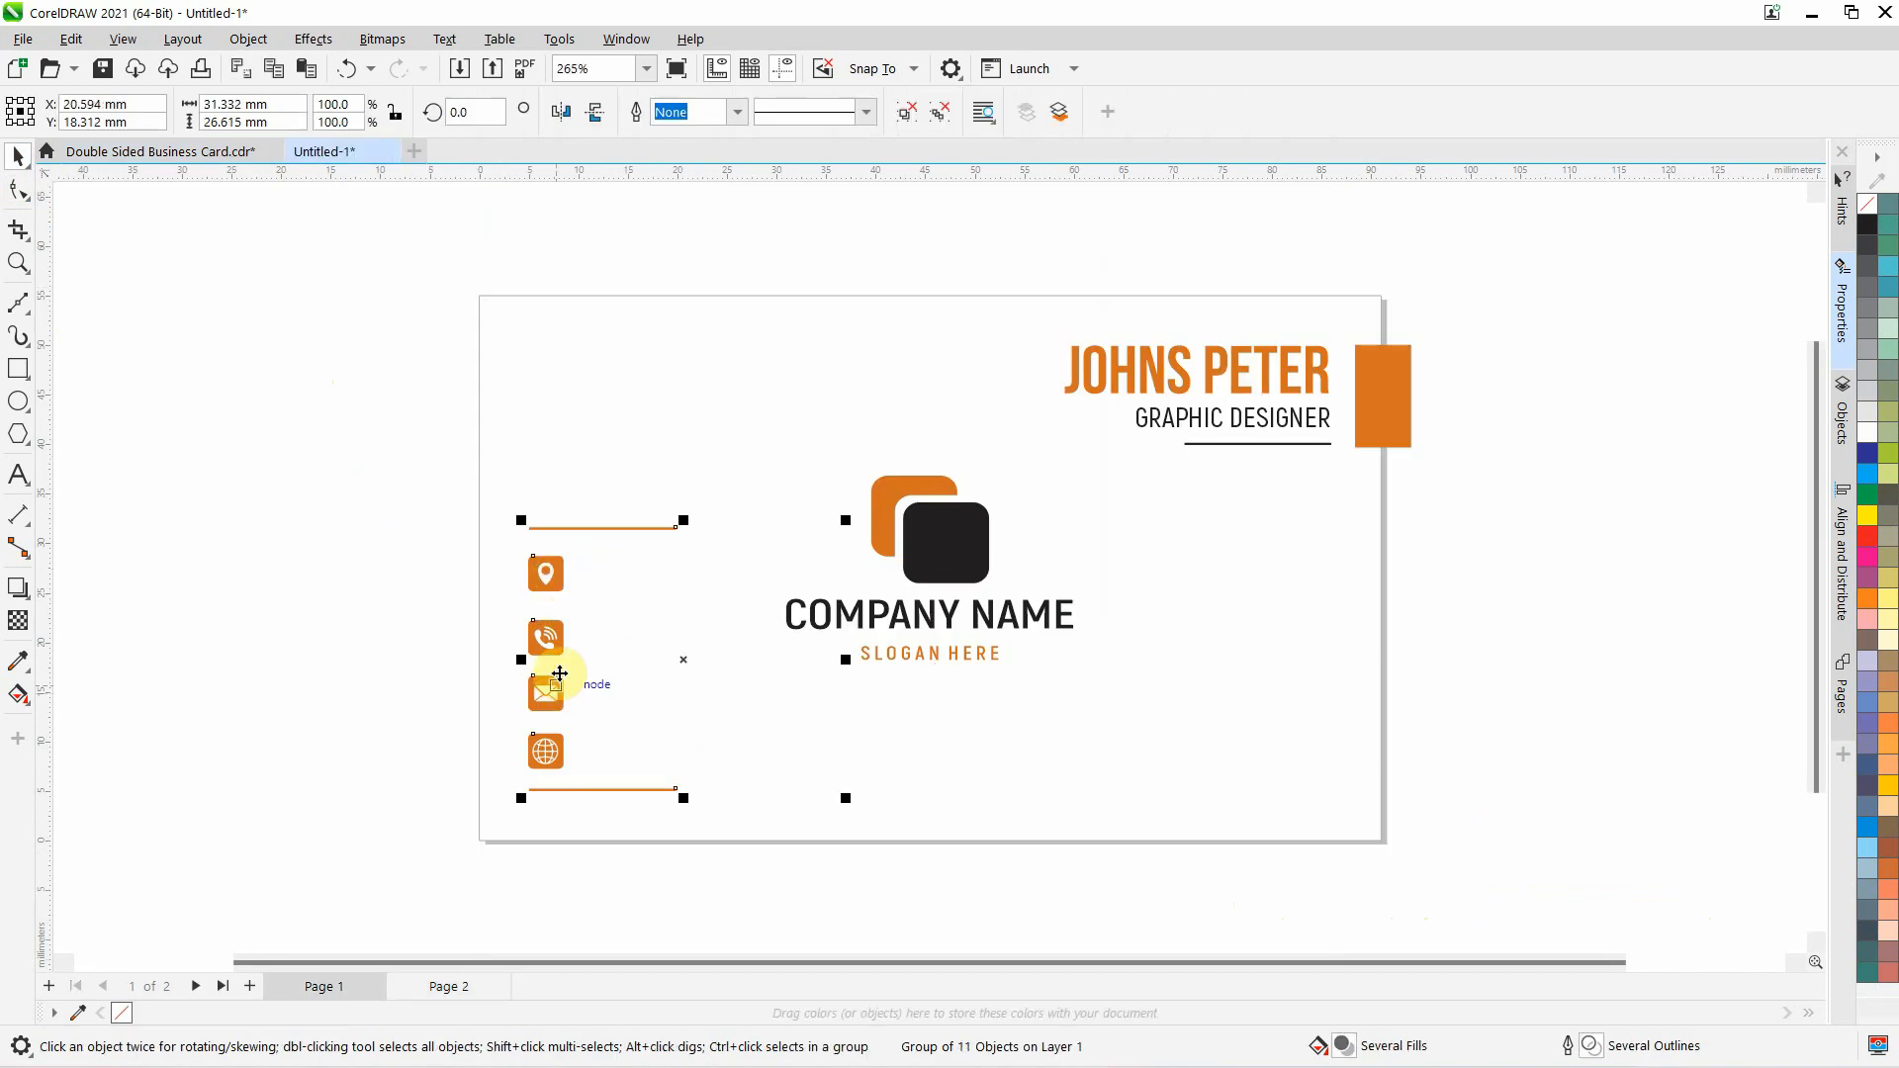
key(ctrl+c)
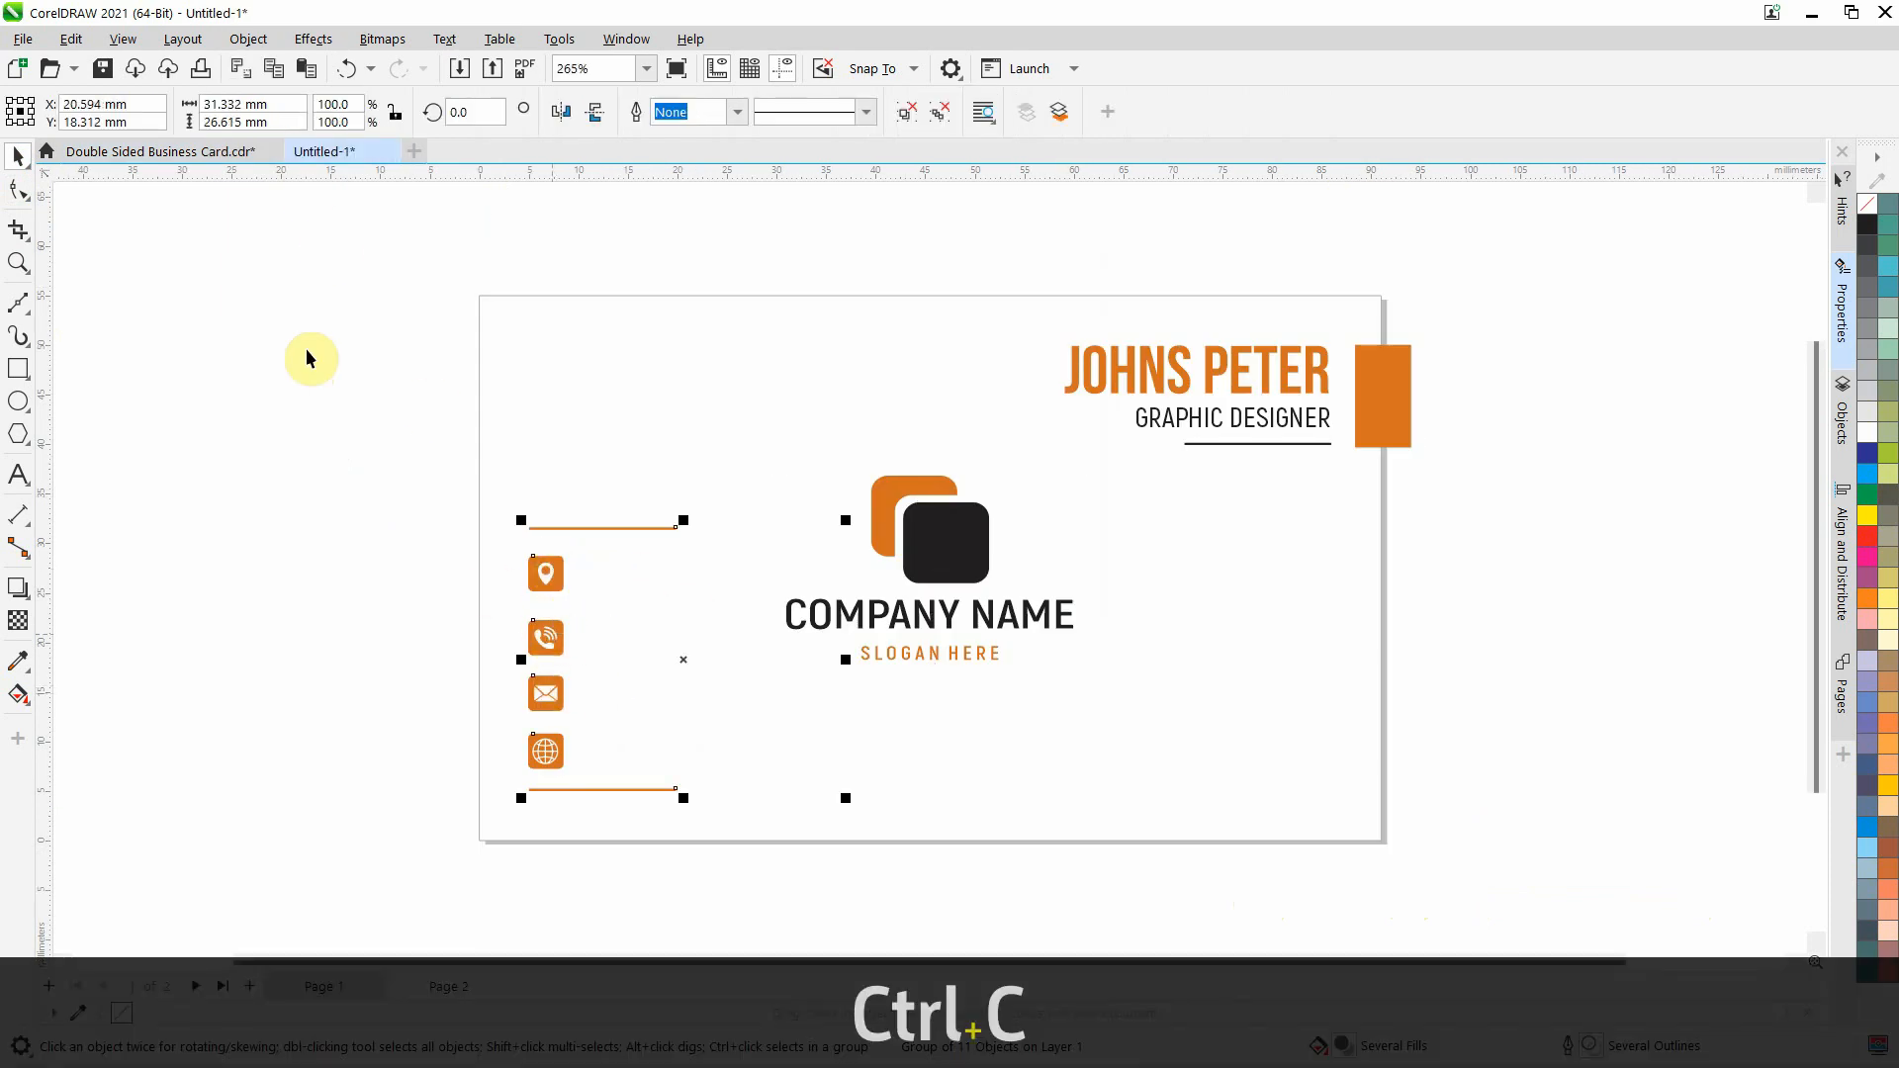
click(188, 153)
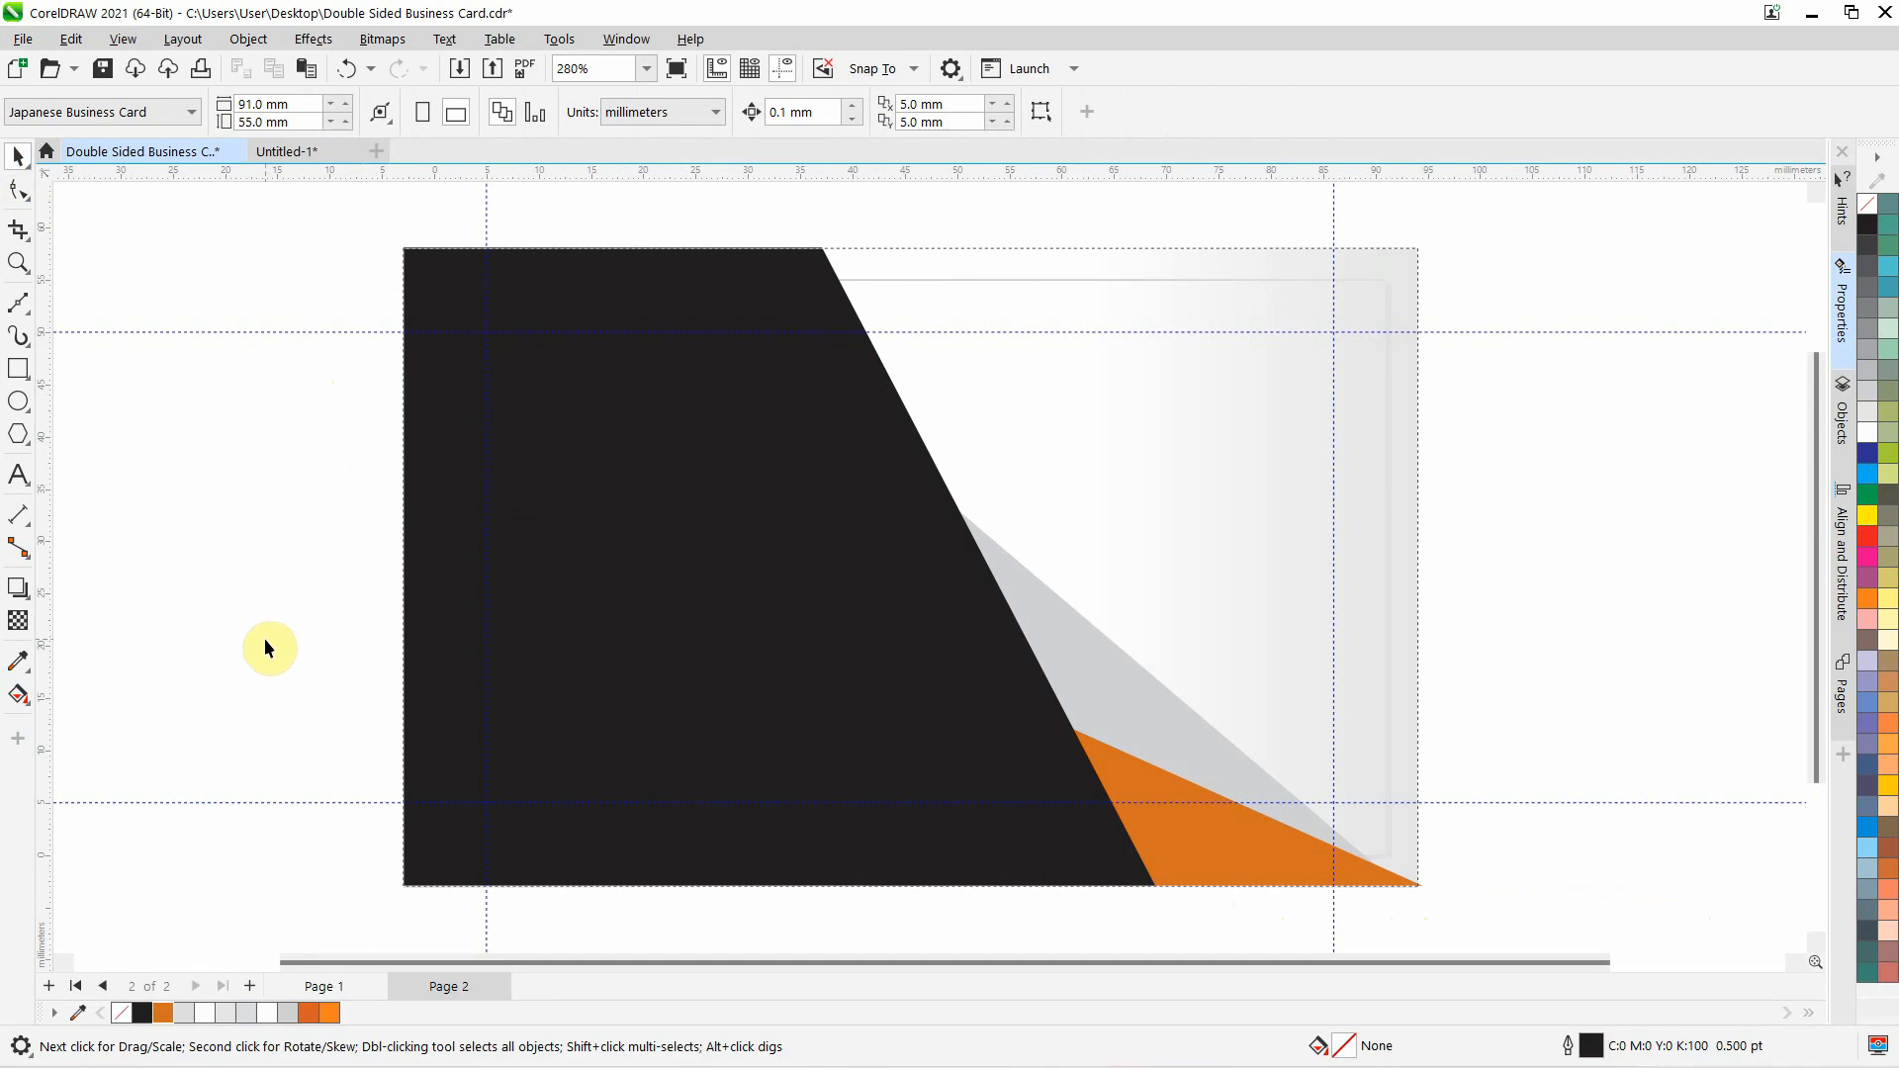
key(ctrl+v)
scroll(505, 811, up, 2)
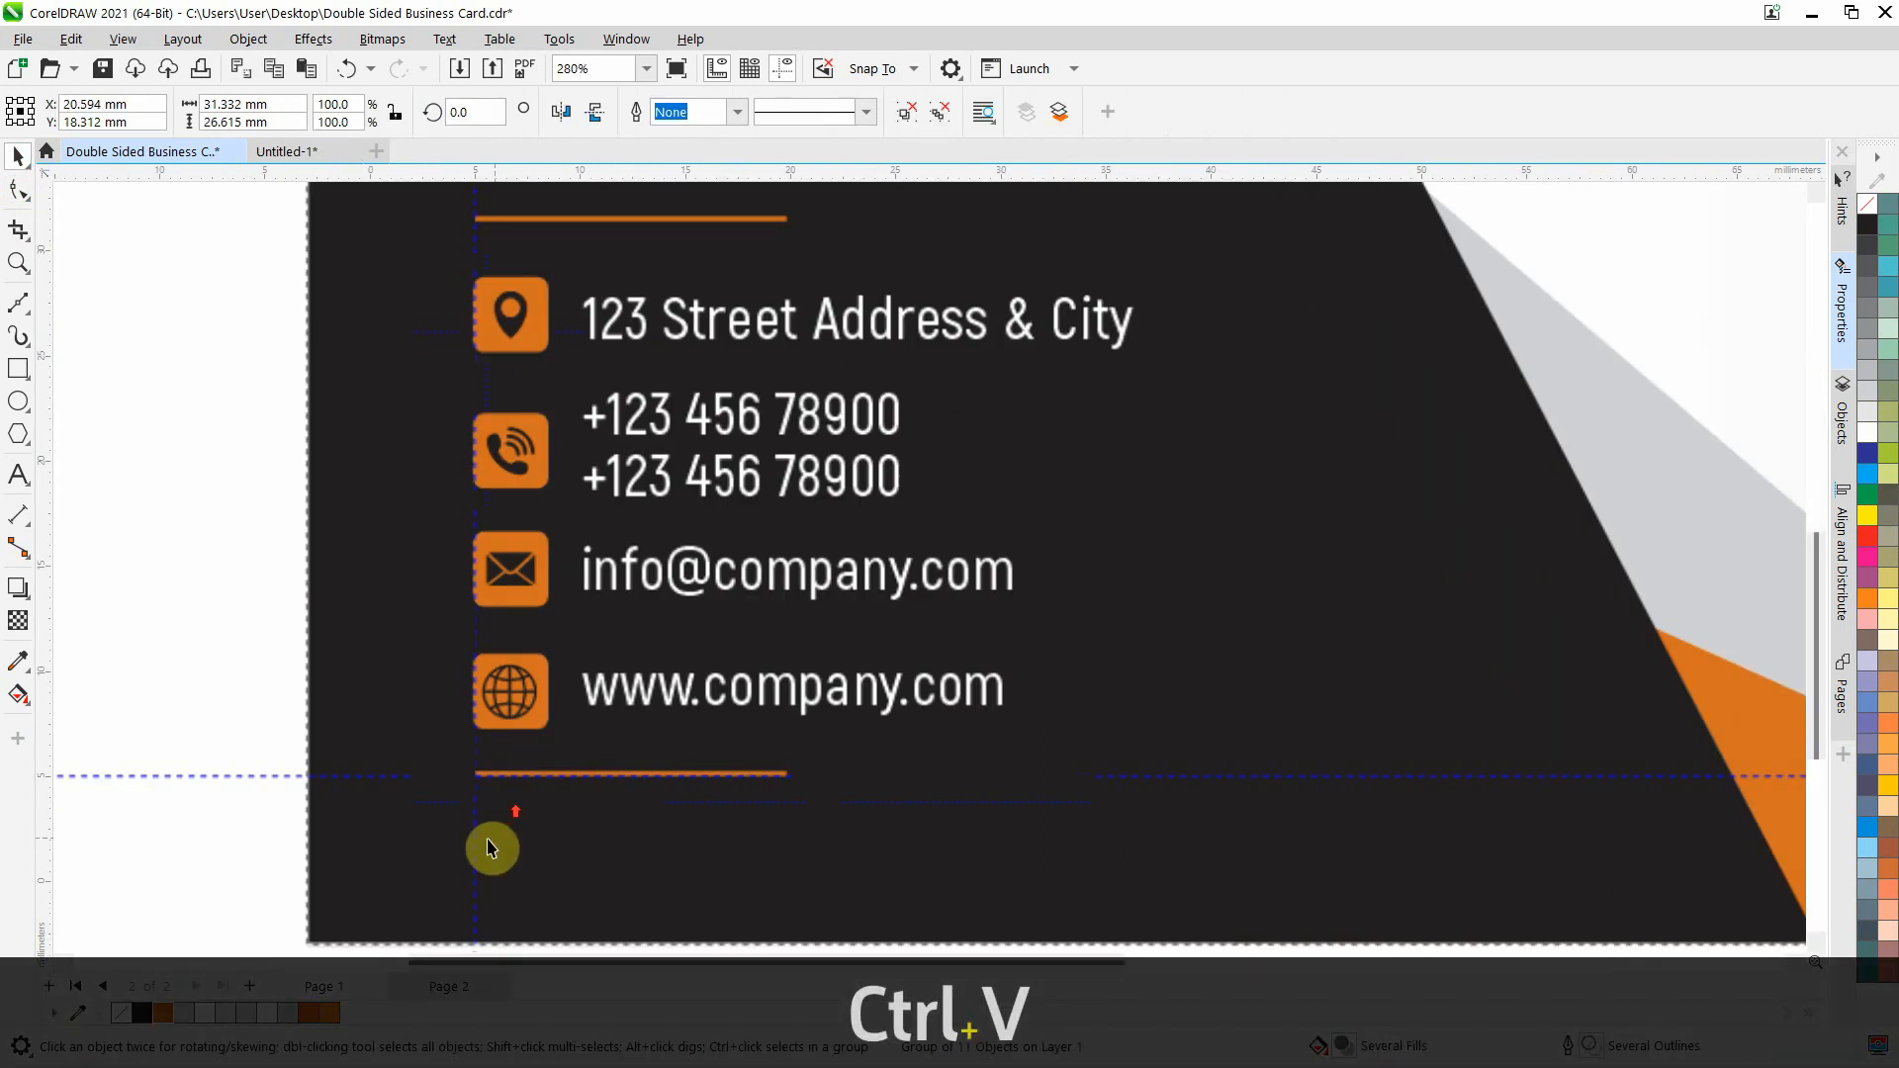
scroll(493, 848, up, 5)
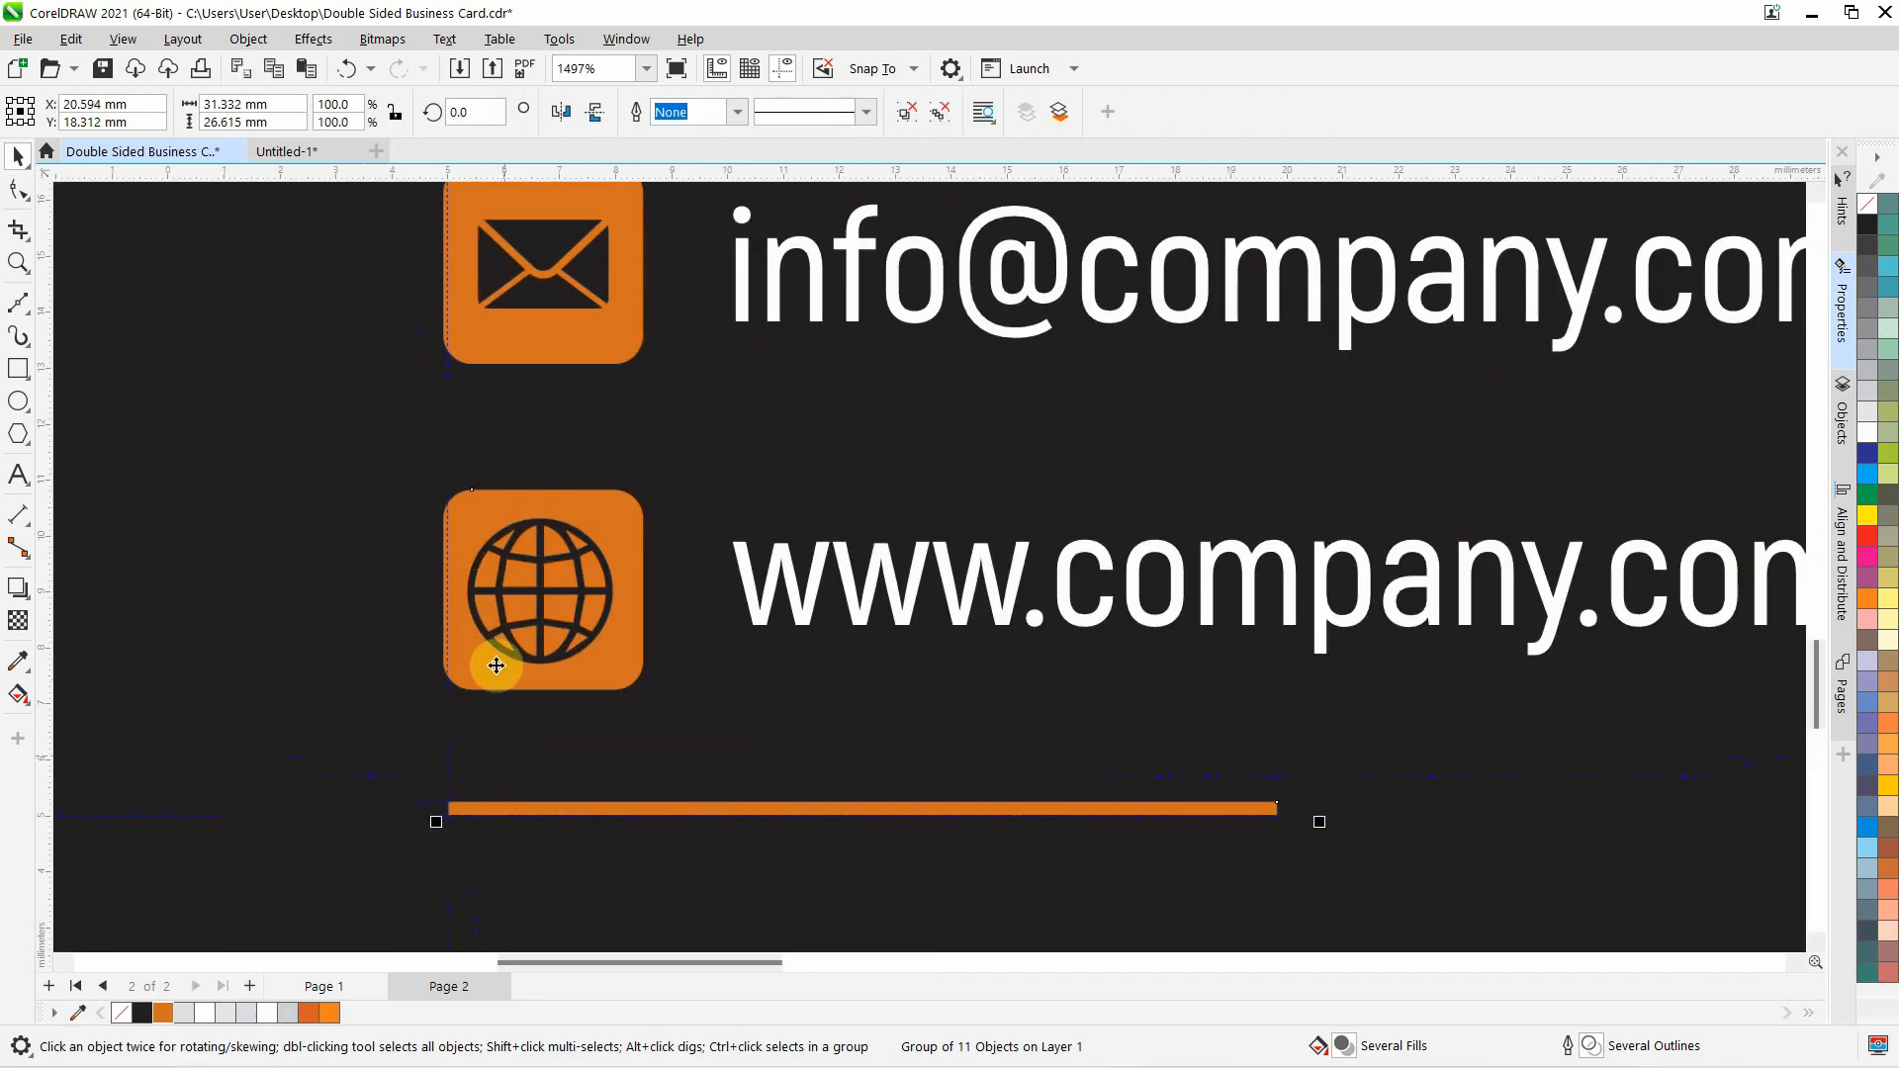
scroll(496, 666, down, 4)
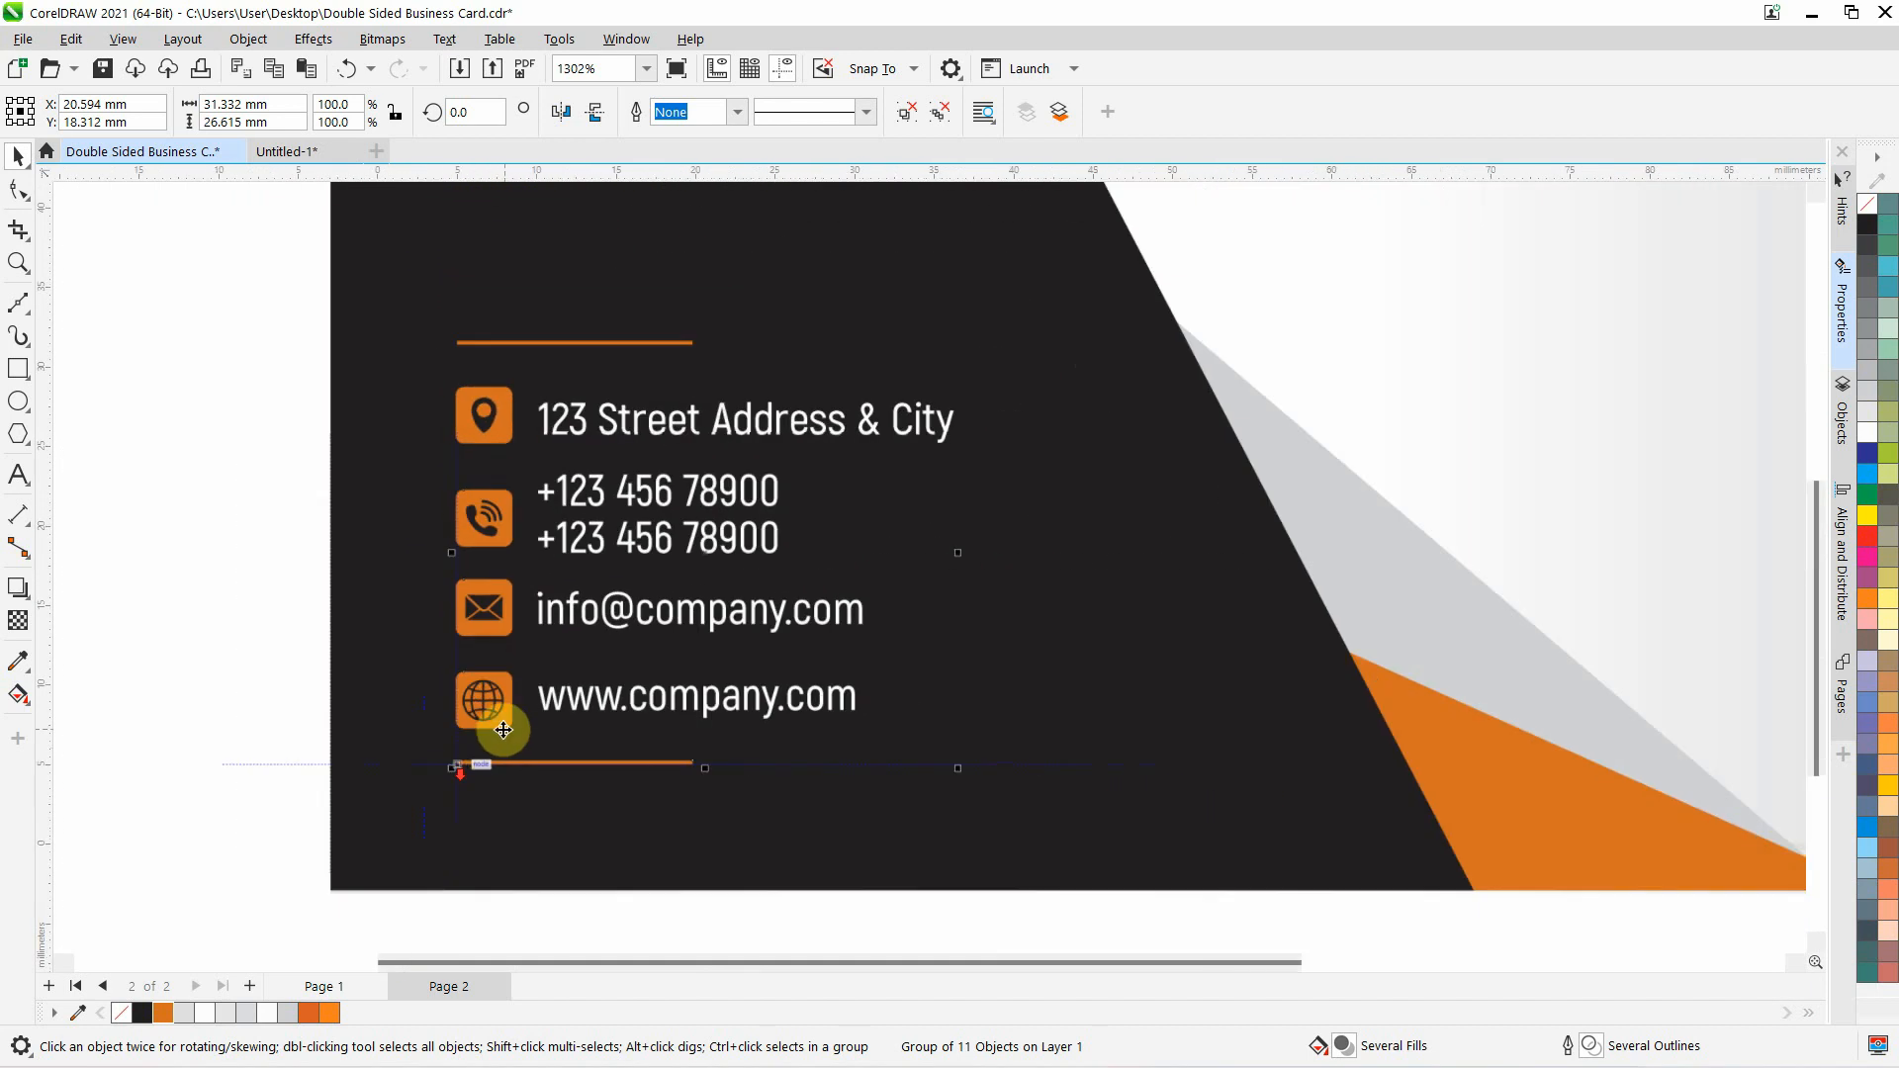
scroll(504, 730, down, 5)
click(1289, 538)
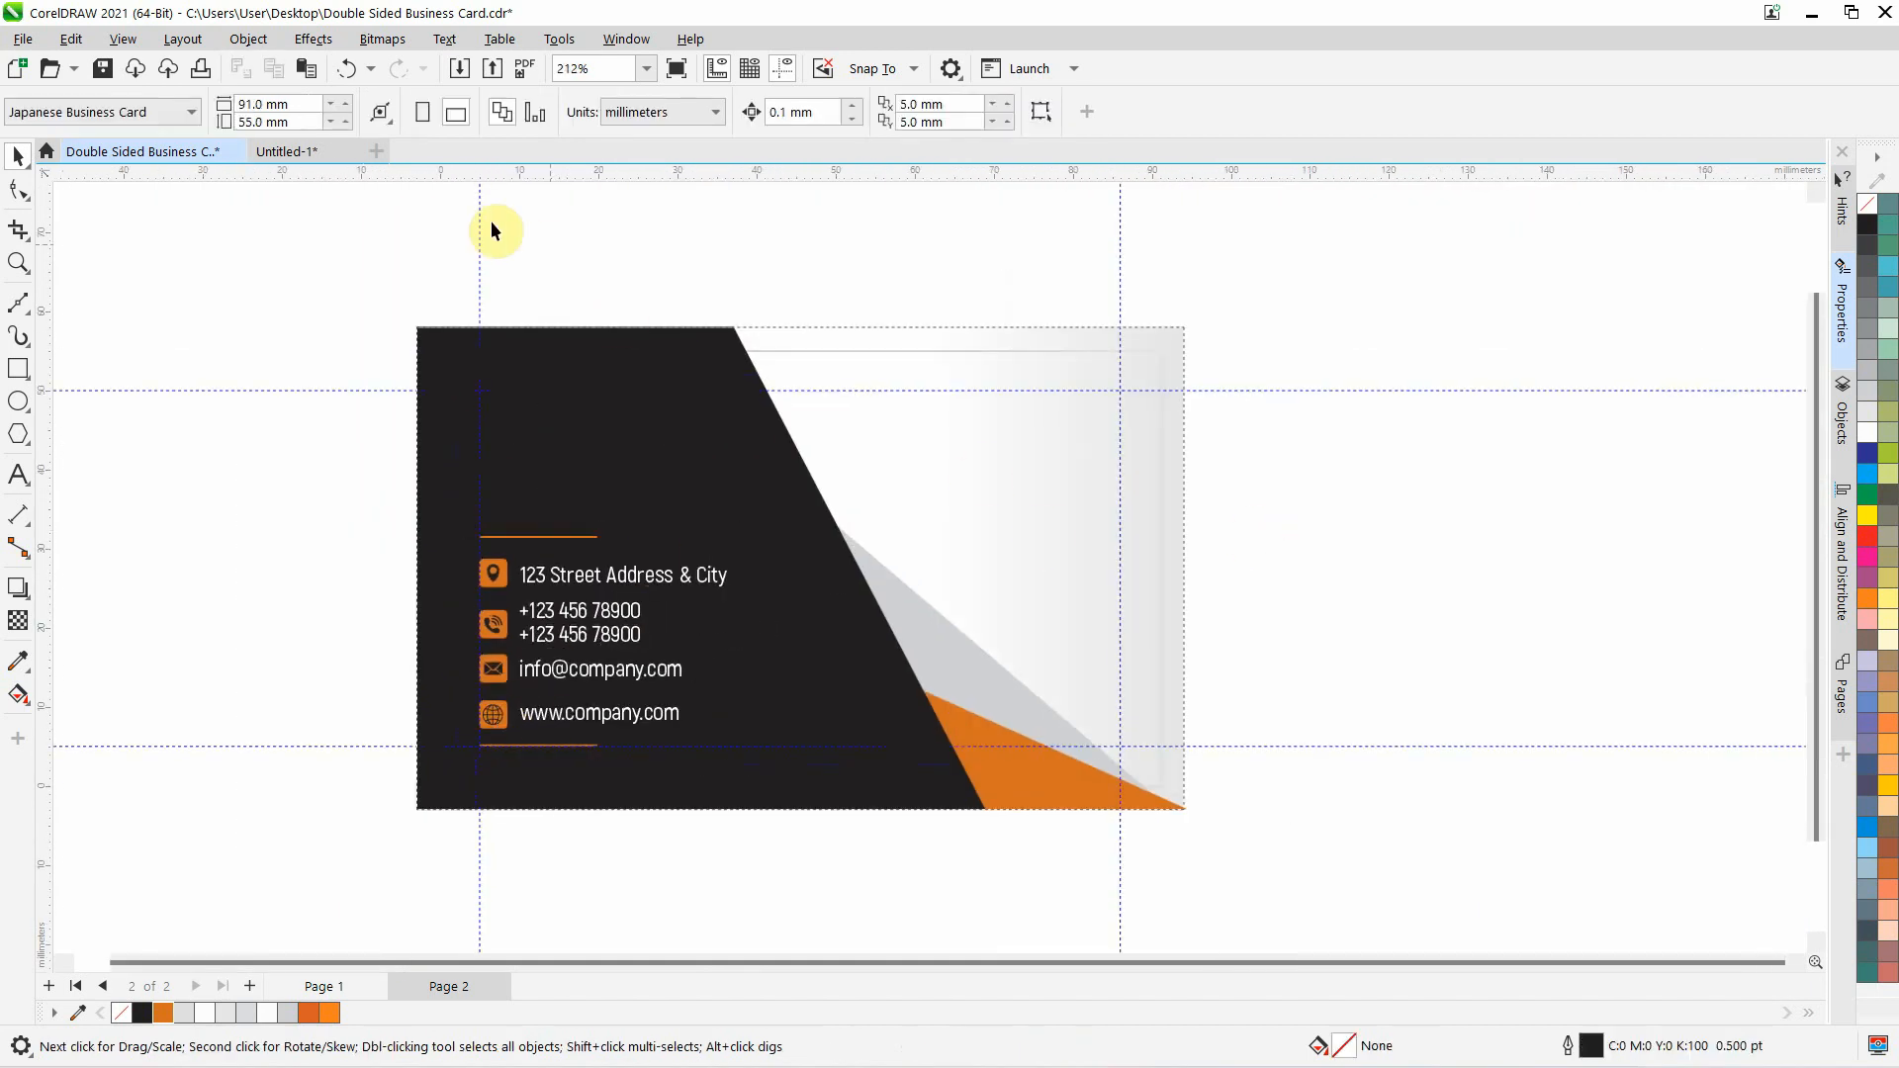
Copy the group with the name, job title and orange rectangle from Untitled-1 and paste it onto page 2 of the business card
click(296, 151)
click(1218, 370)
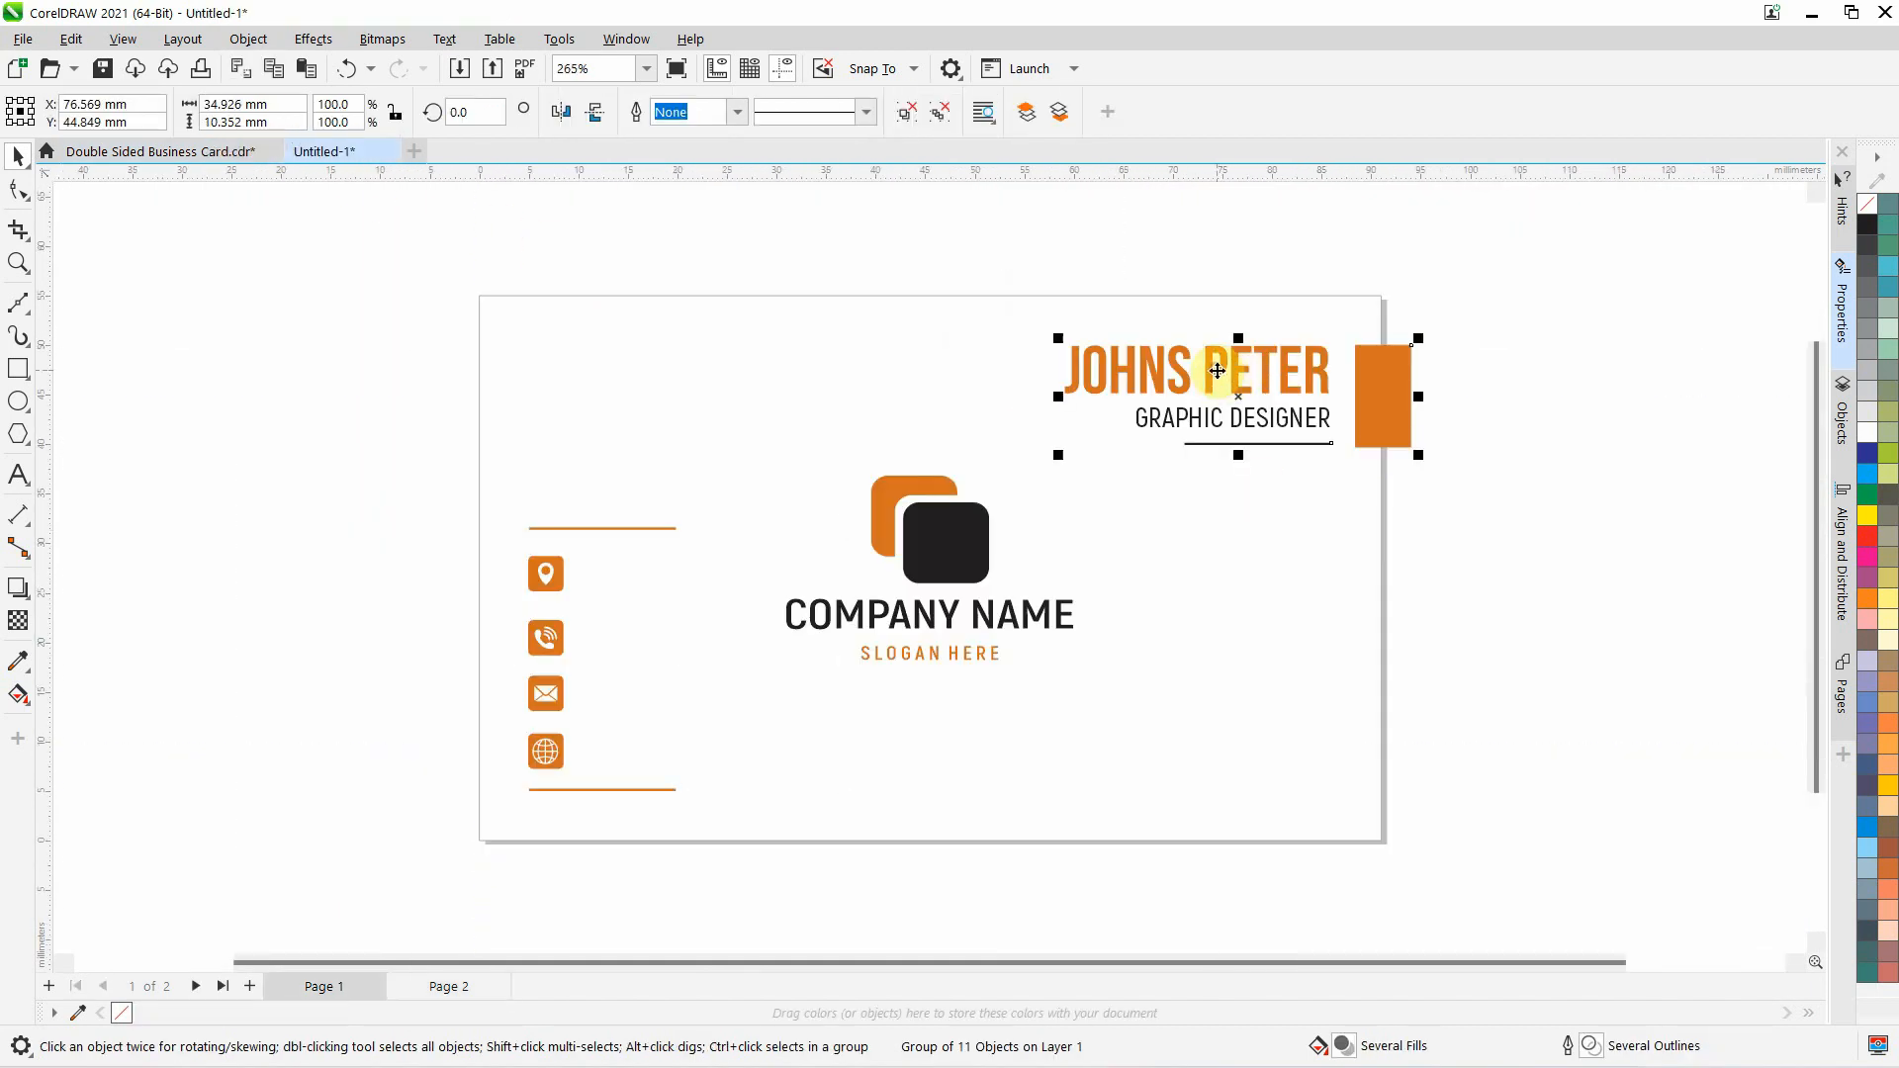
key(ctrl+c)
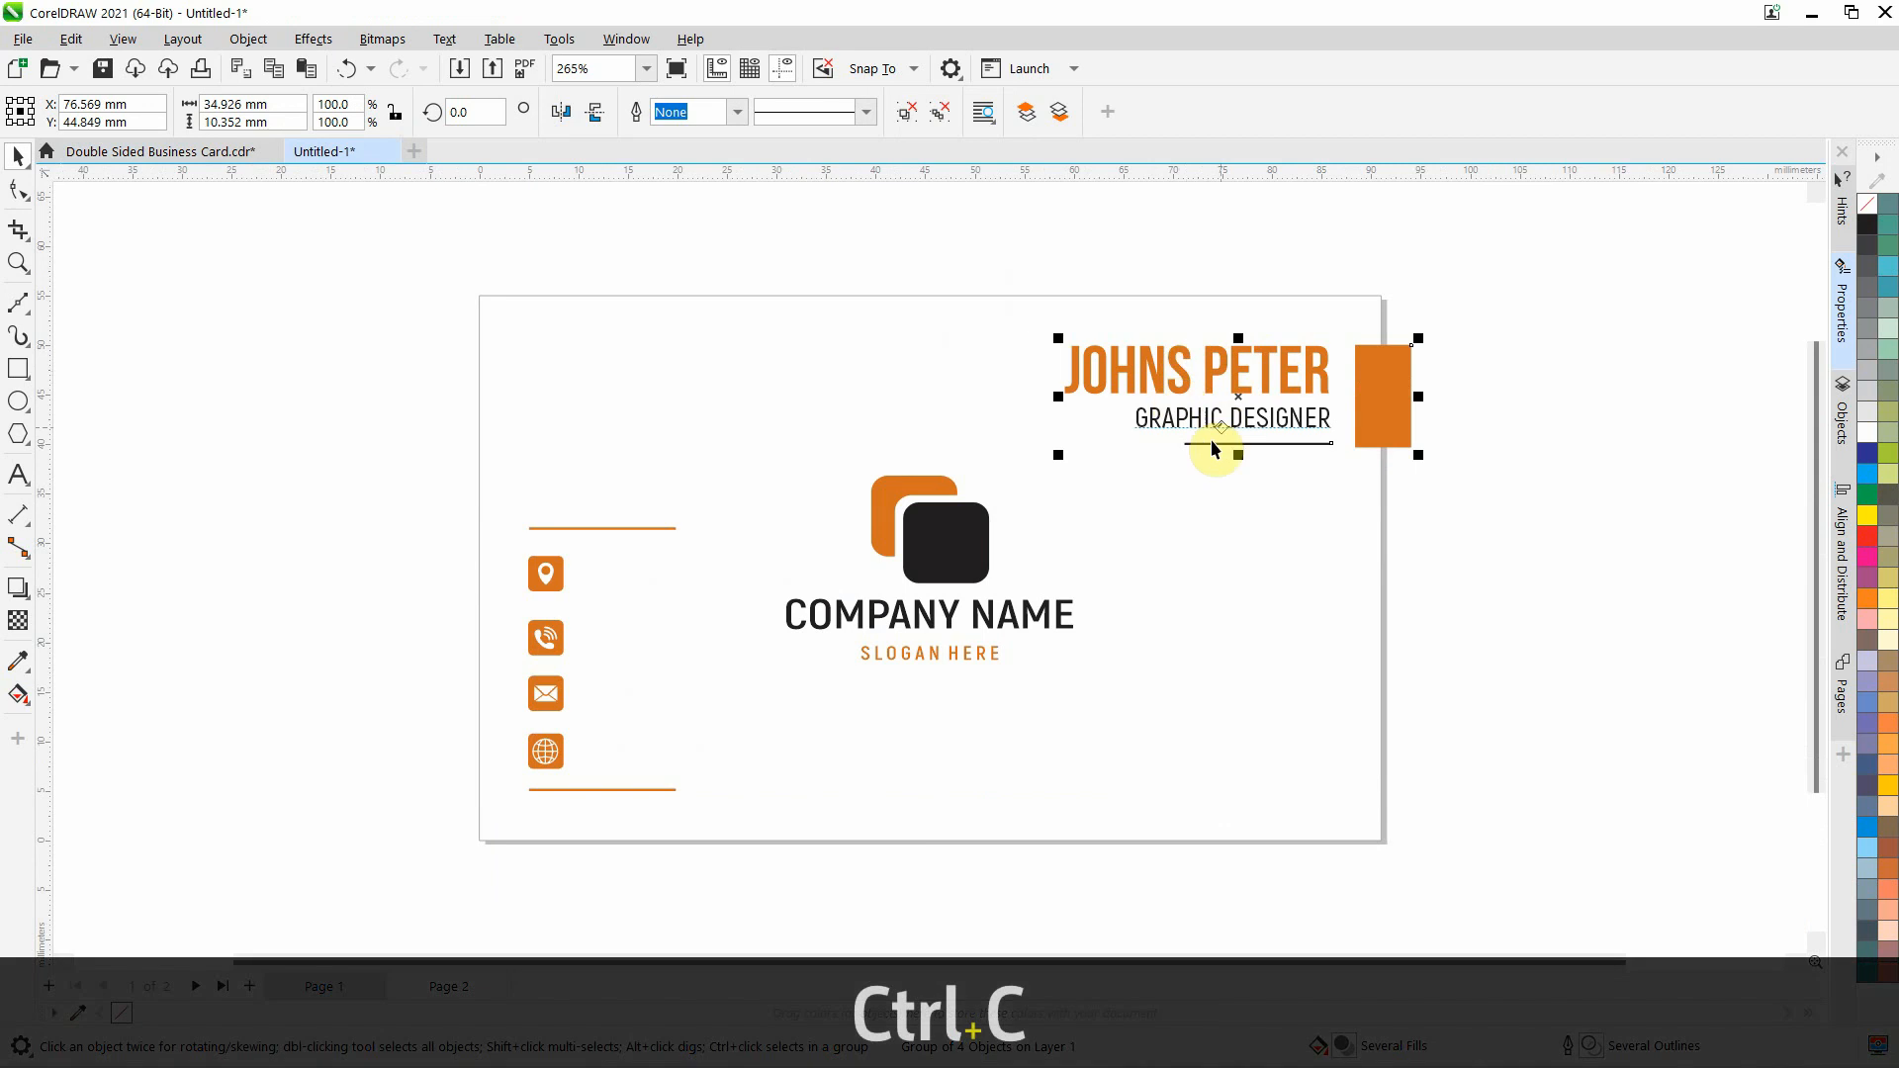
click(183, 151)
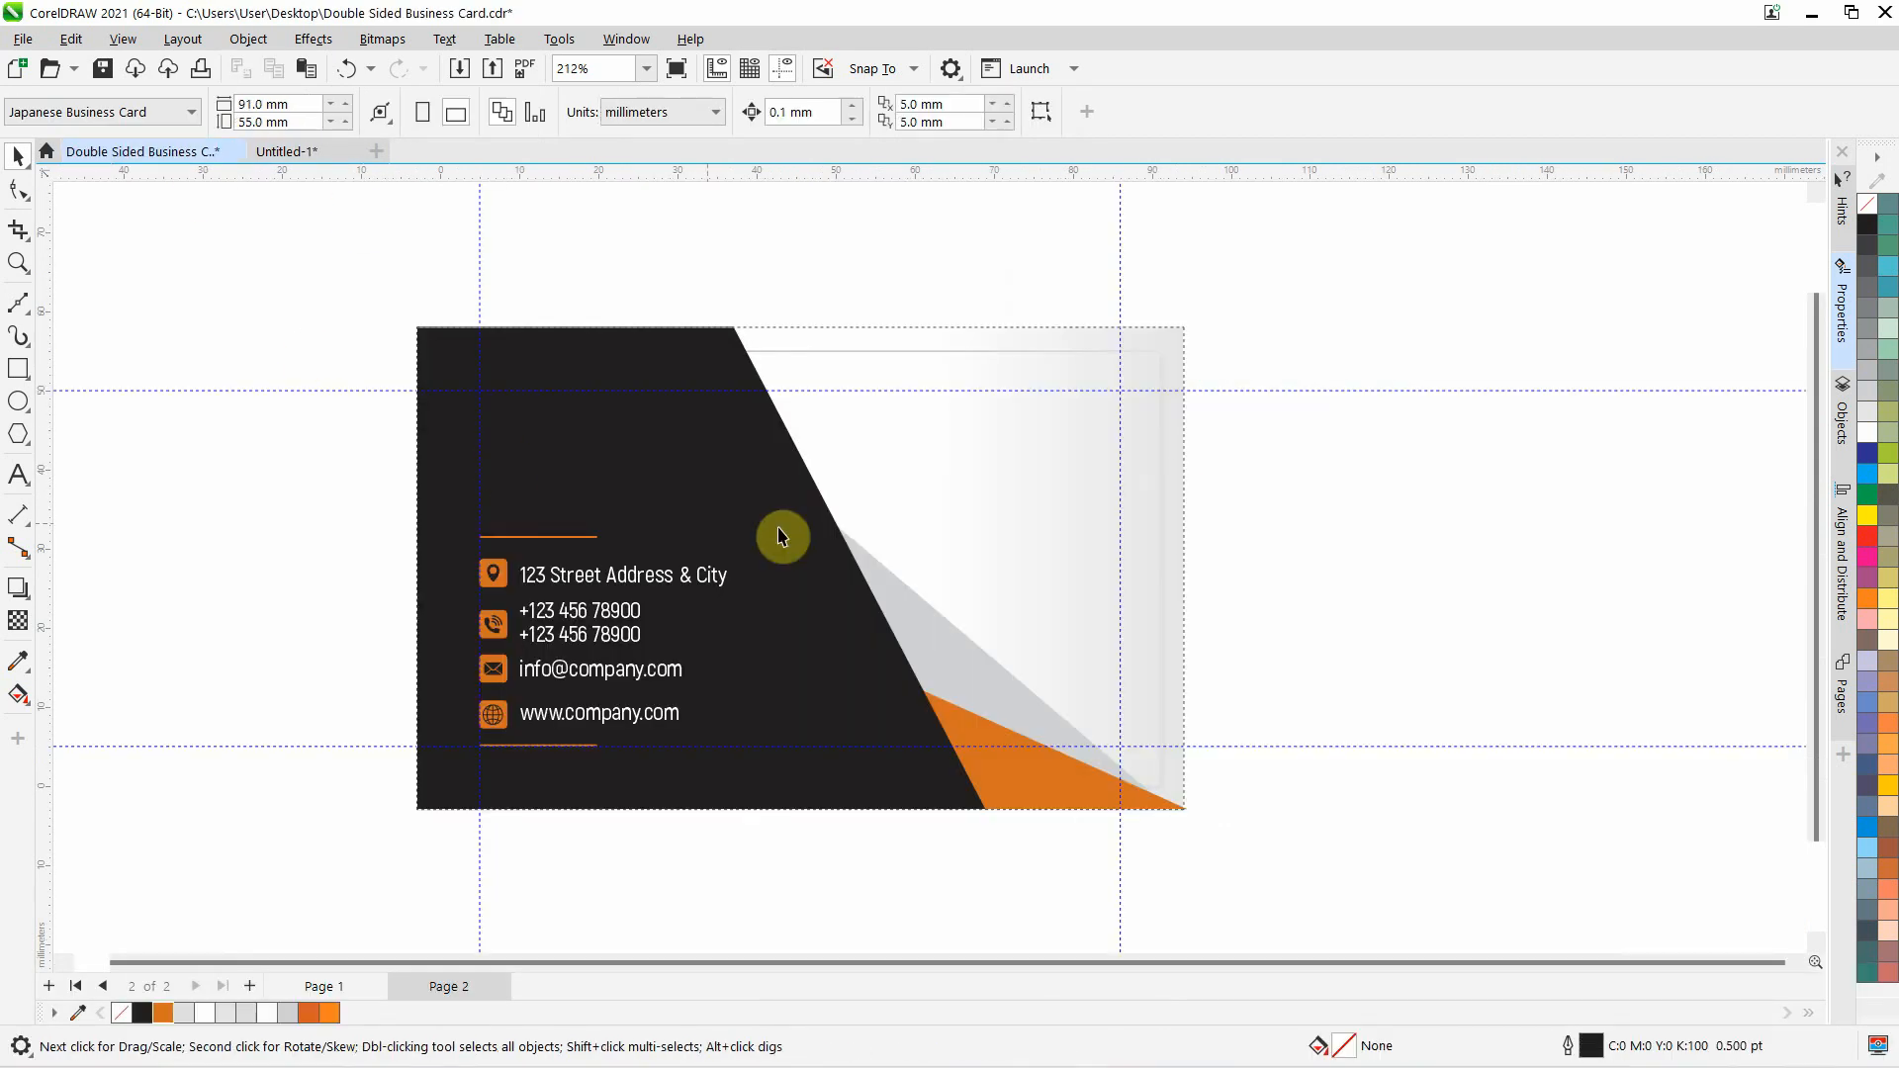
key(ctrl+v)
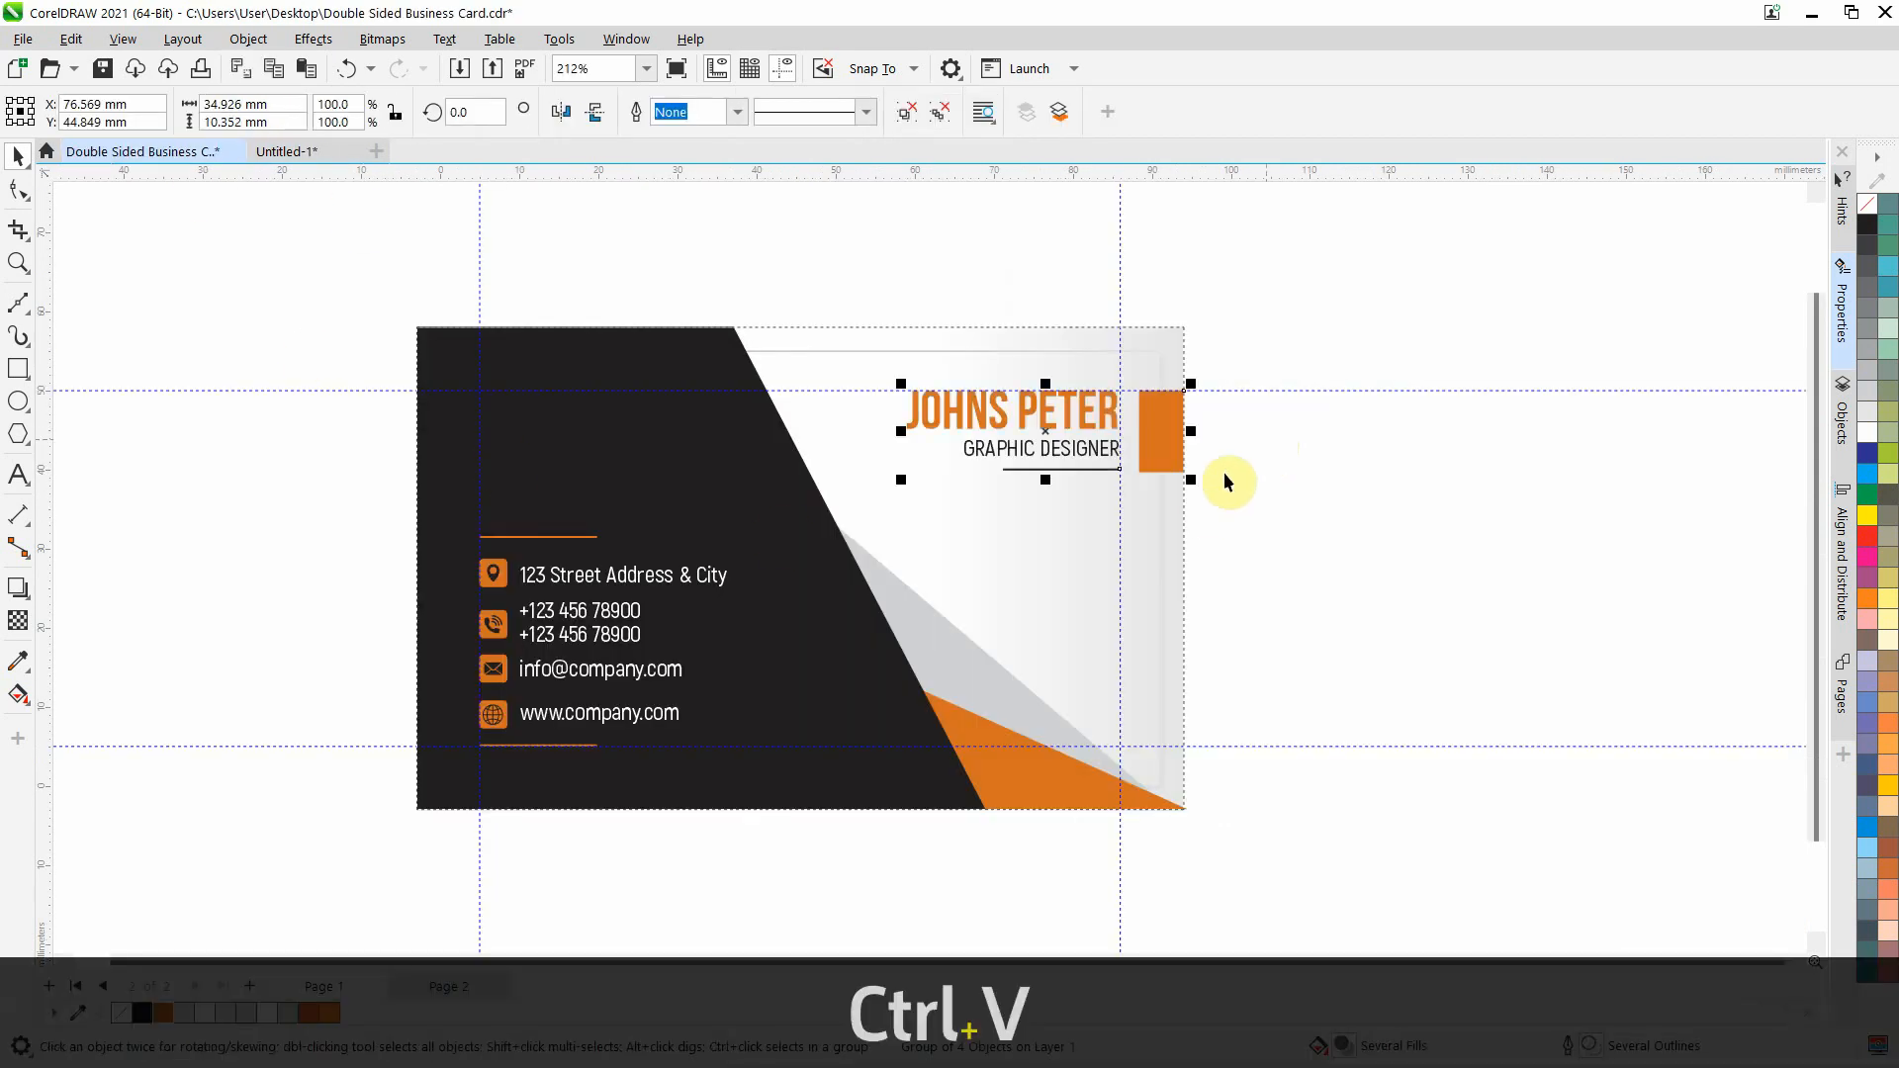
scroll(1223, 460, up, 3)
scroll(1171, 449, up, 1)
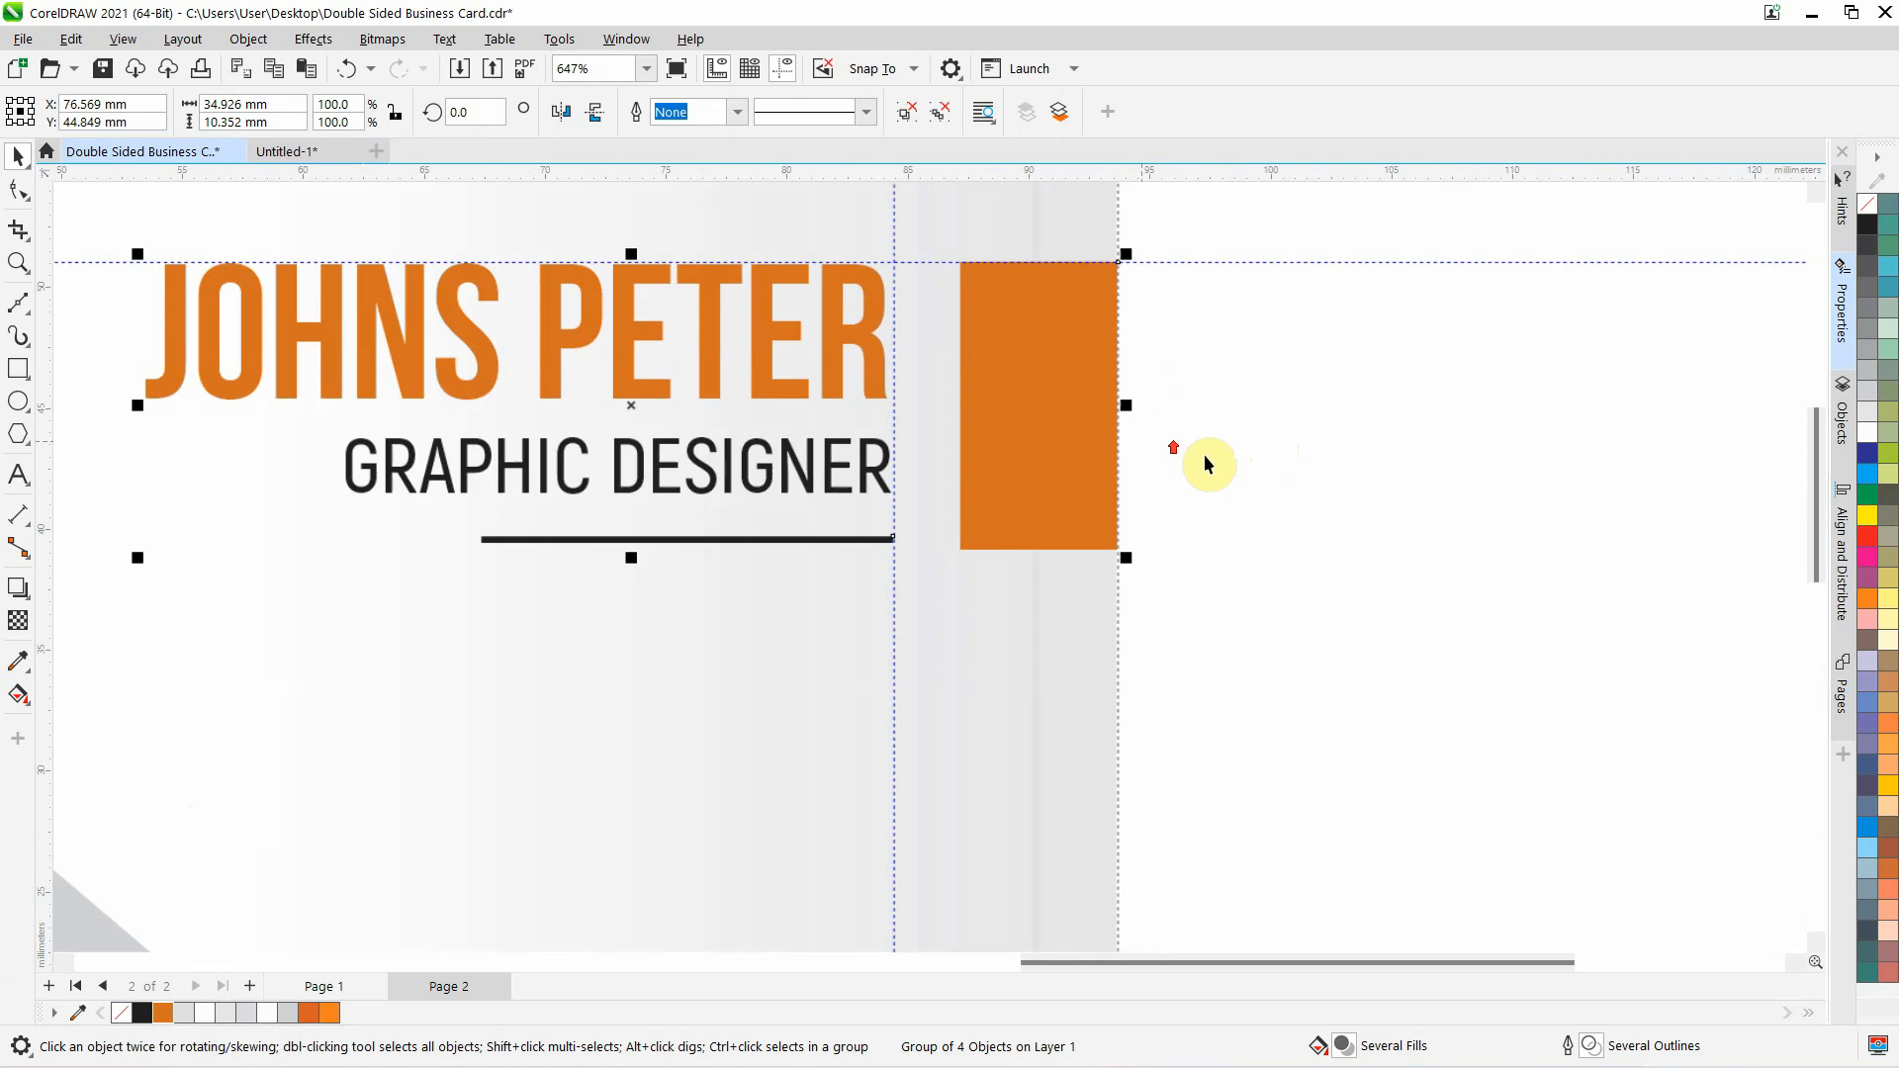
scroll(1325, 472, down, 3)
scroll(1230, 412, down, 1)
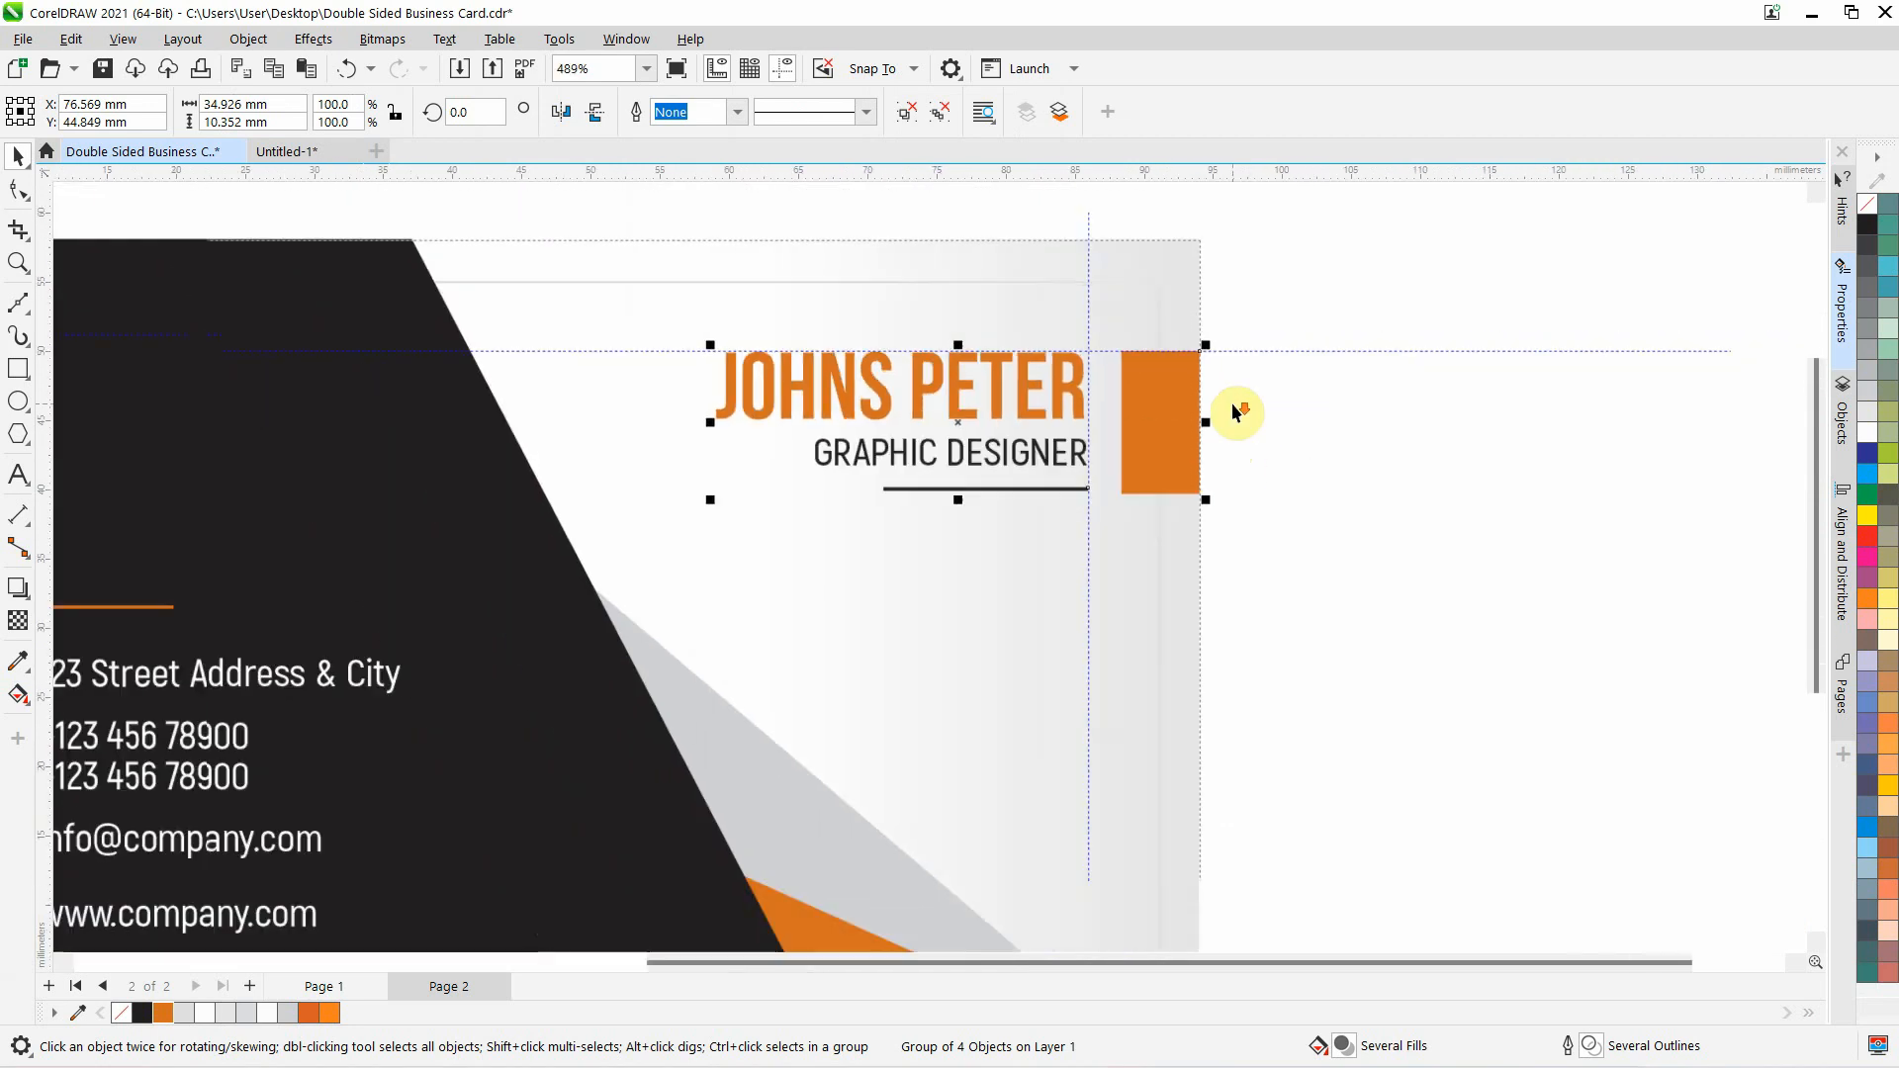
click(1403, 462)
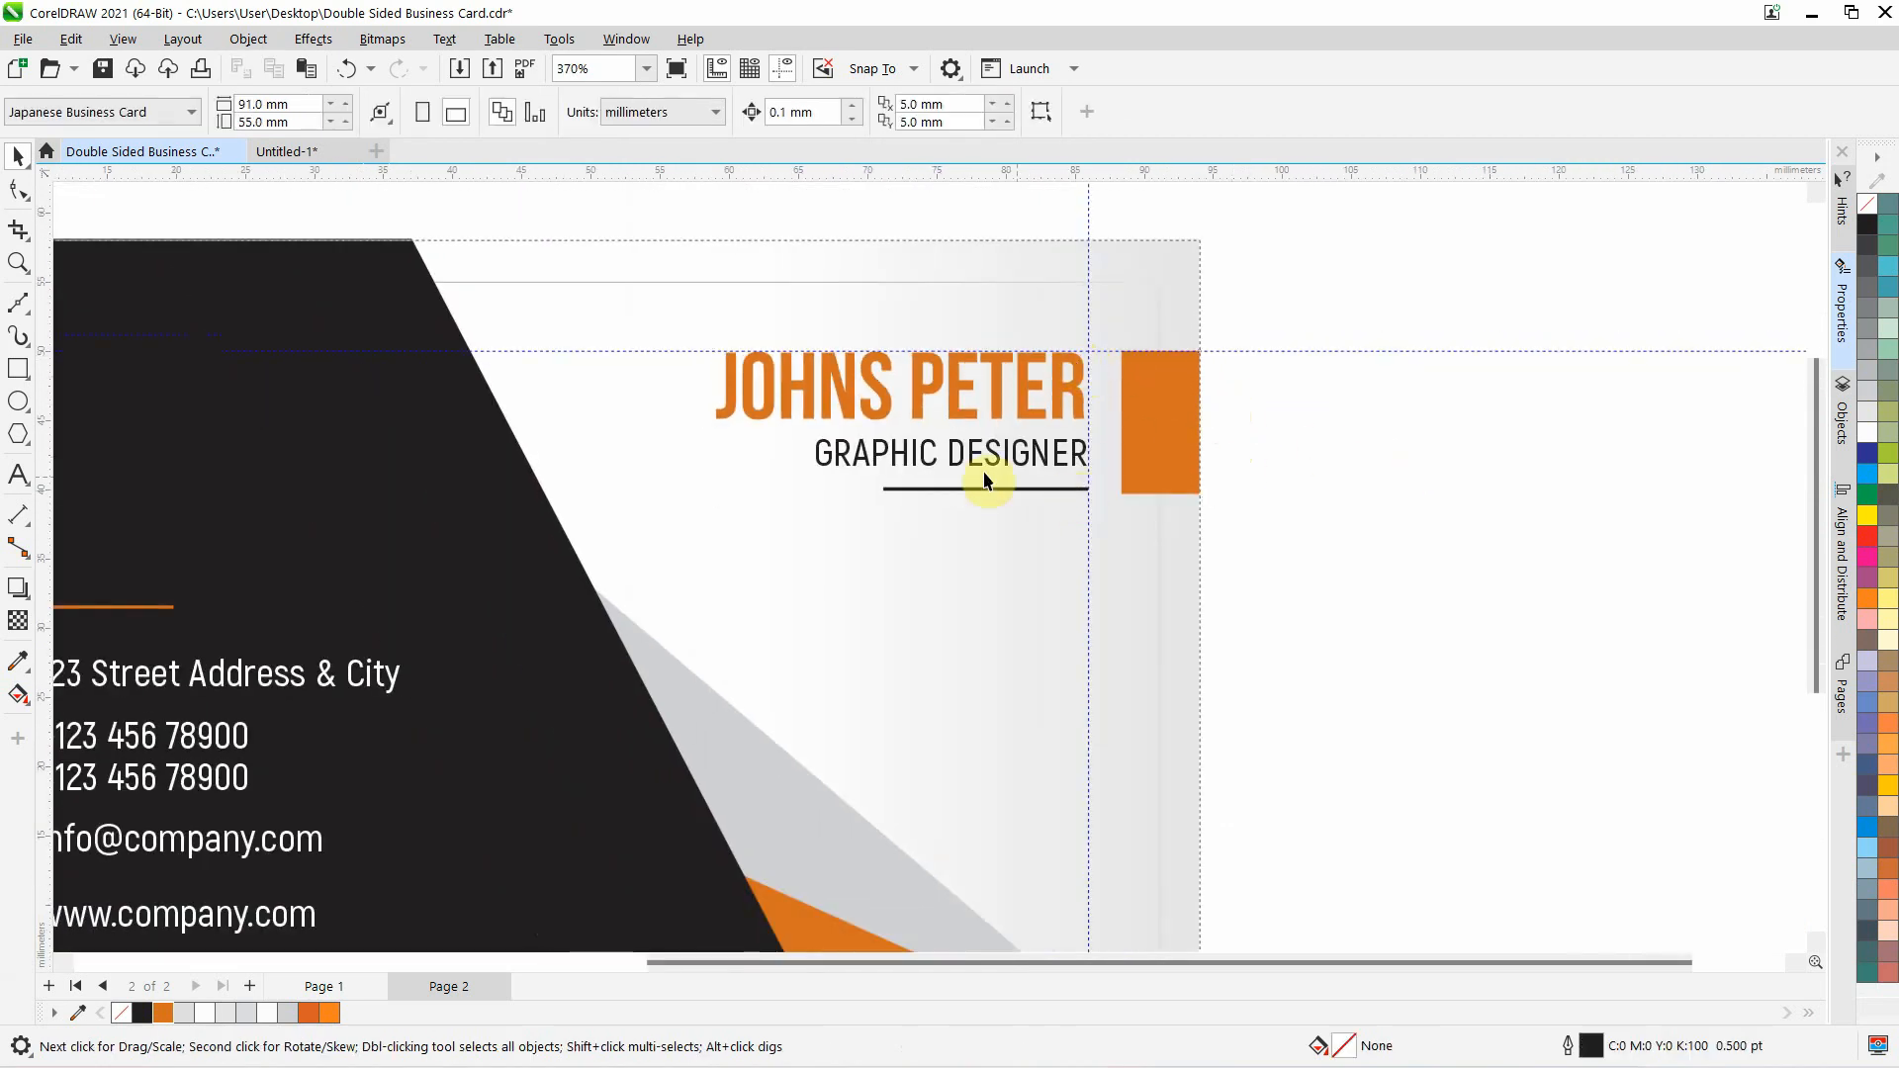
Try moving the name and job title group about 3 mm left and 1.4 mm down, and undo the move
scroll(1165, 490, down, 2)
click(1001, 436)
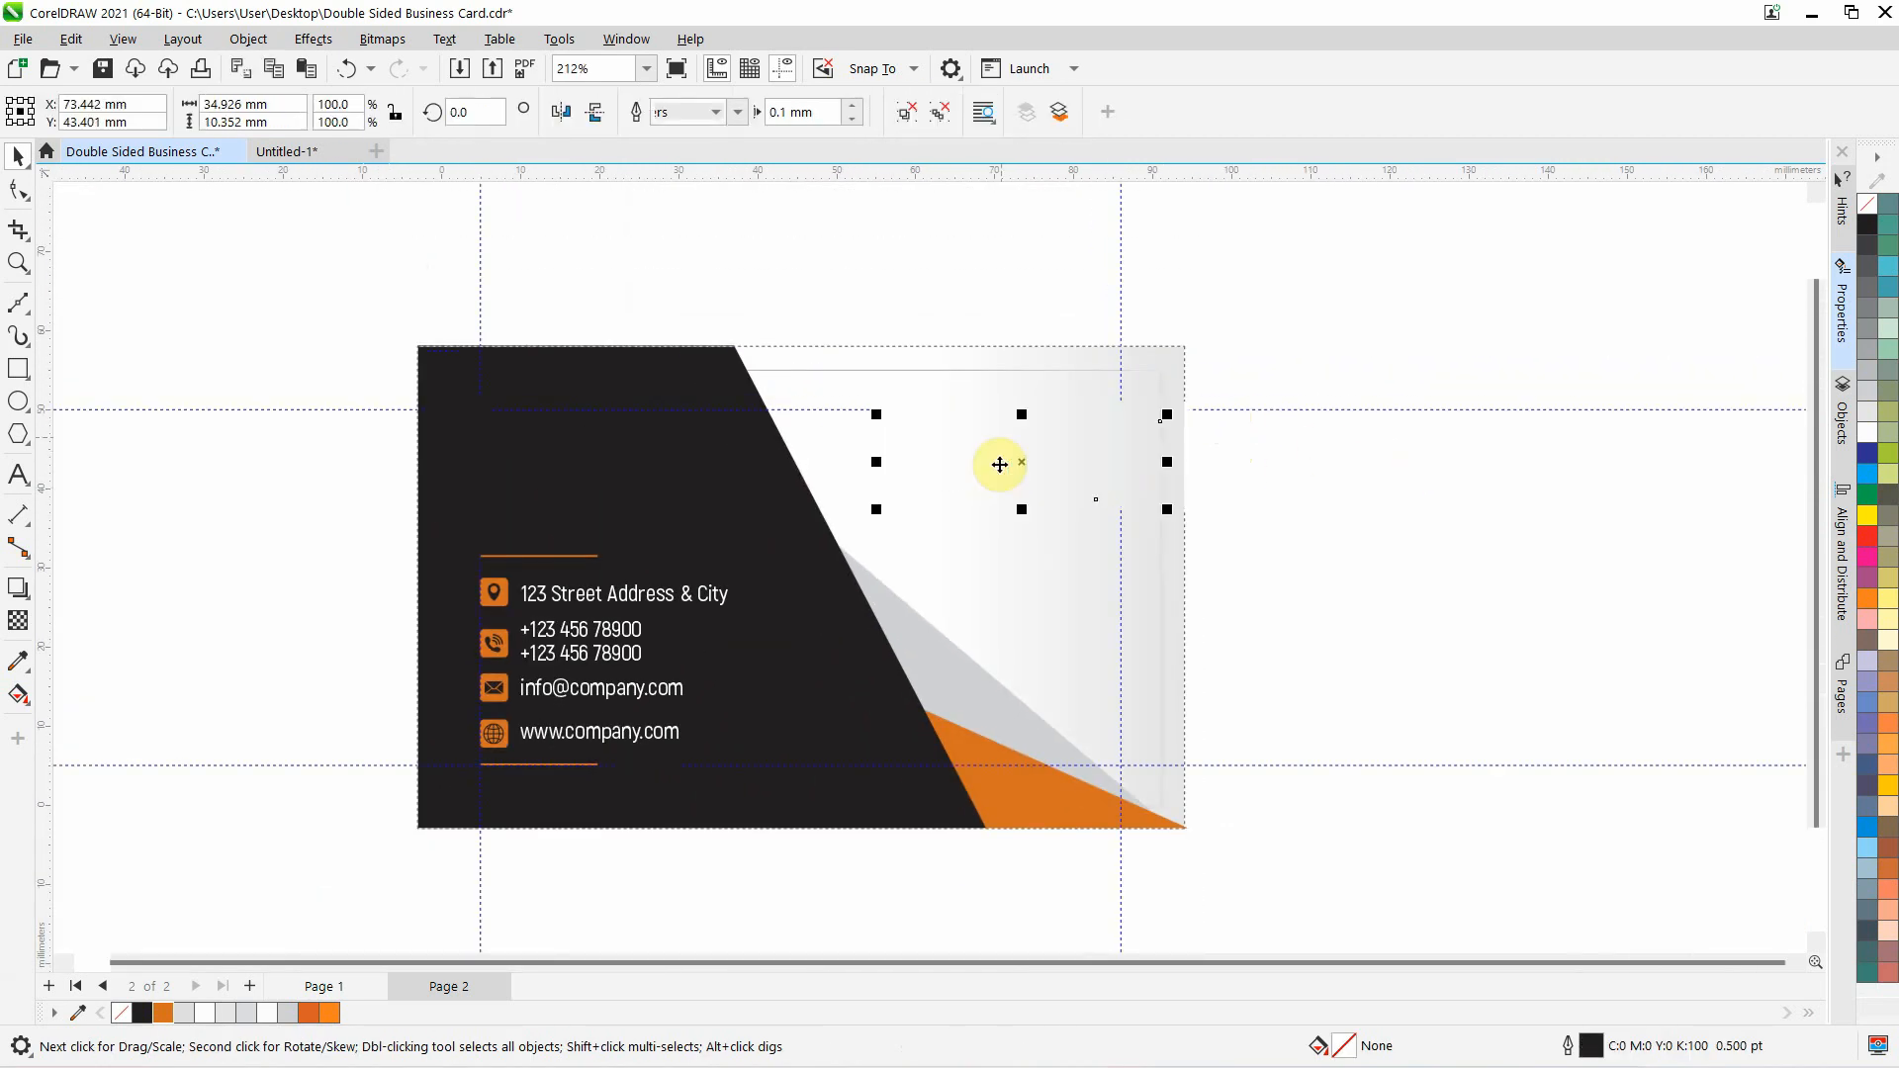
key(ctrl+z)
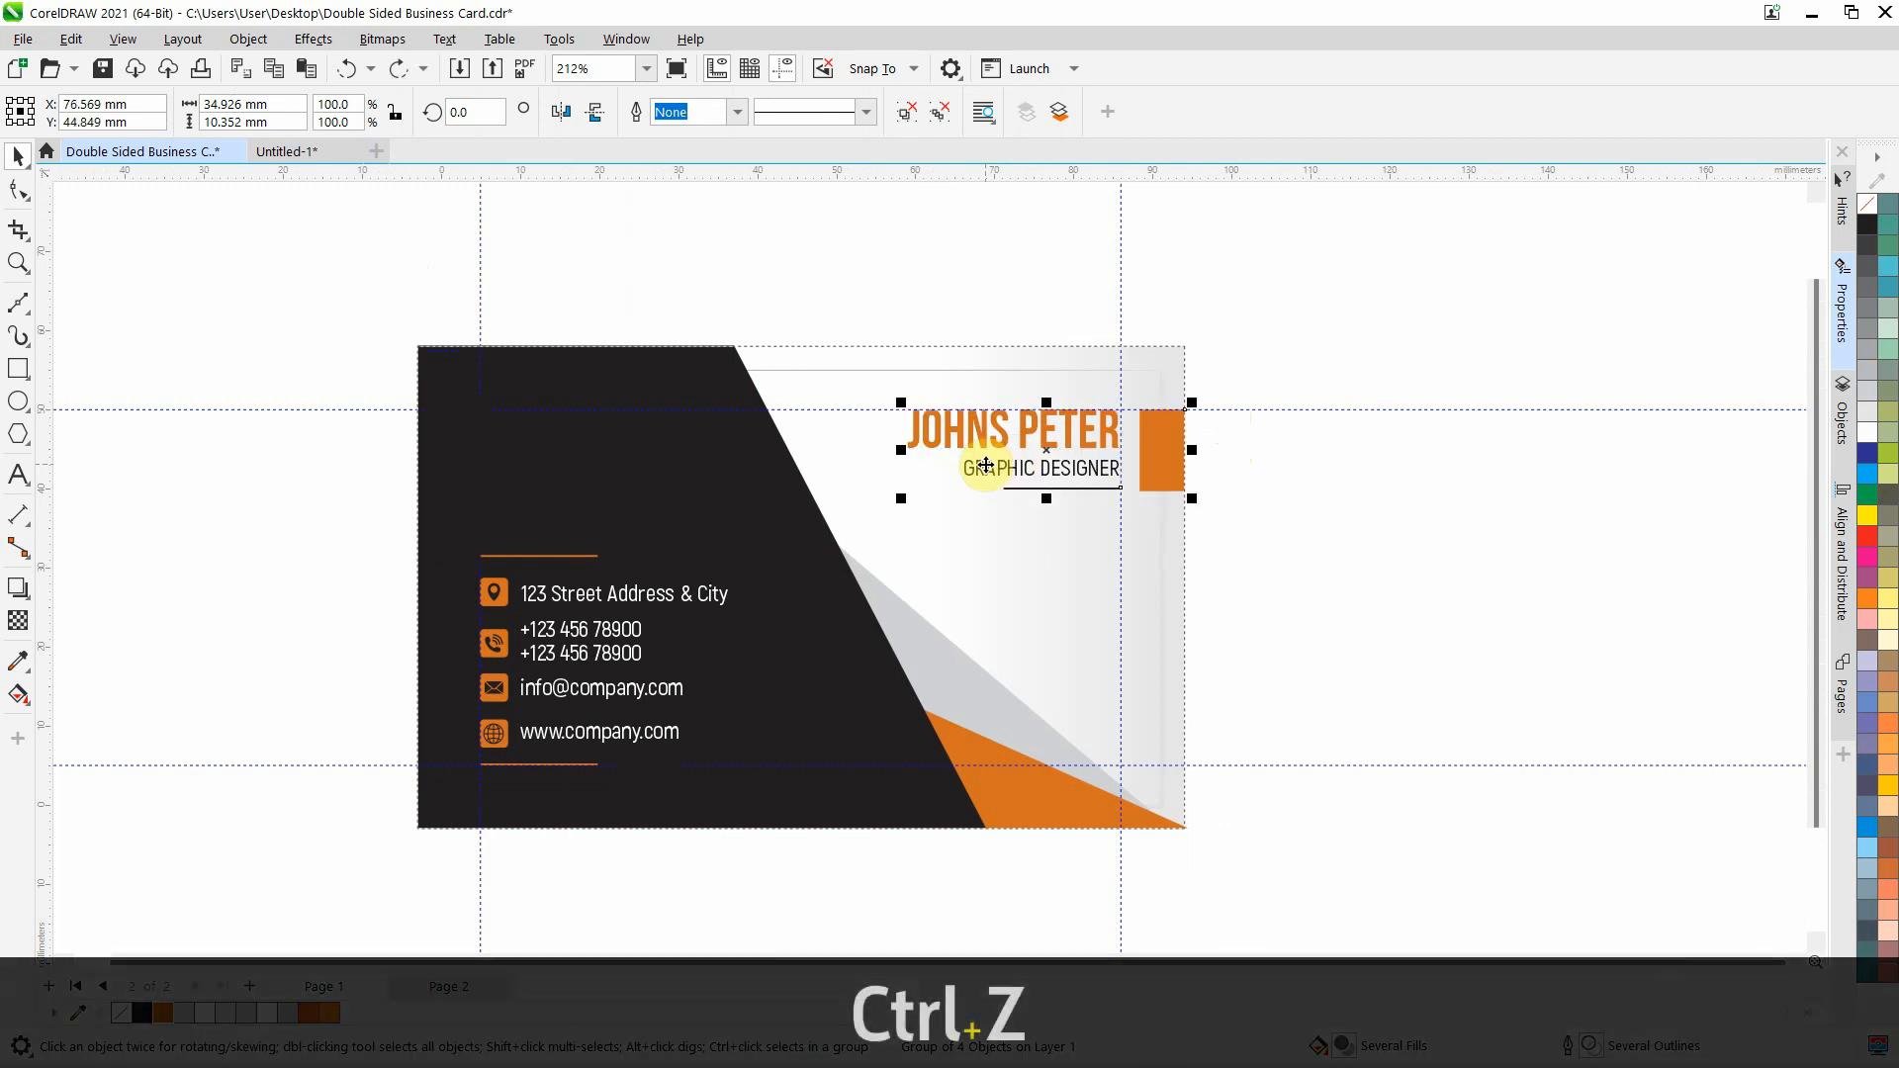
click(1267, 491)
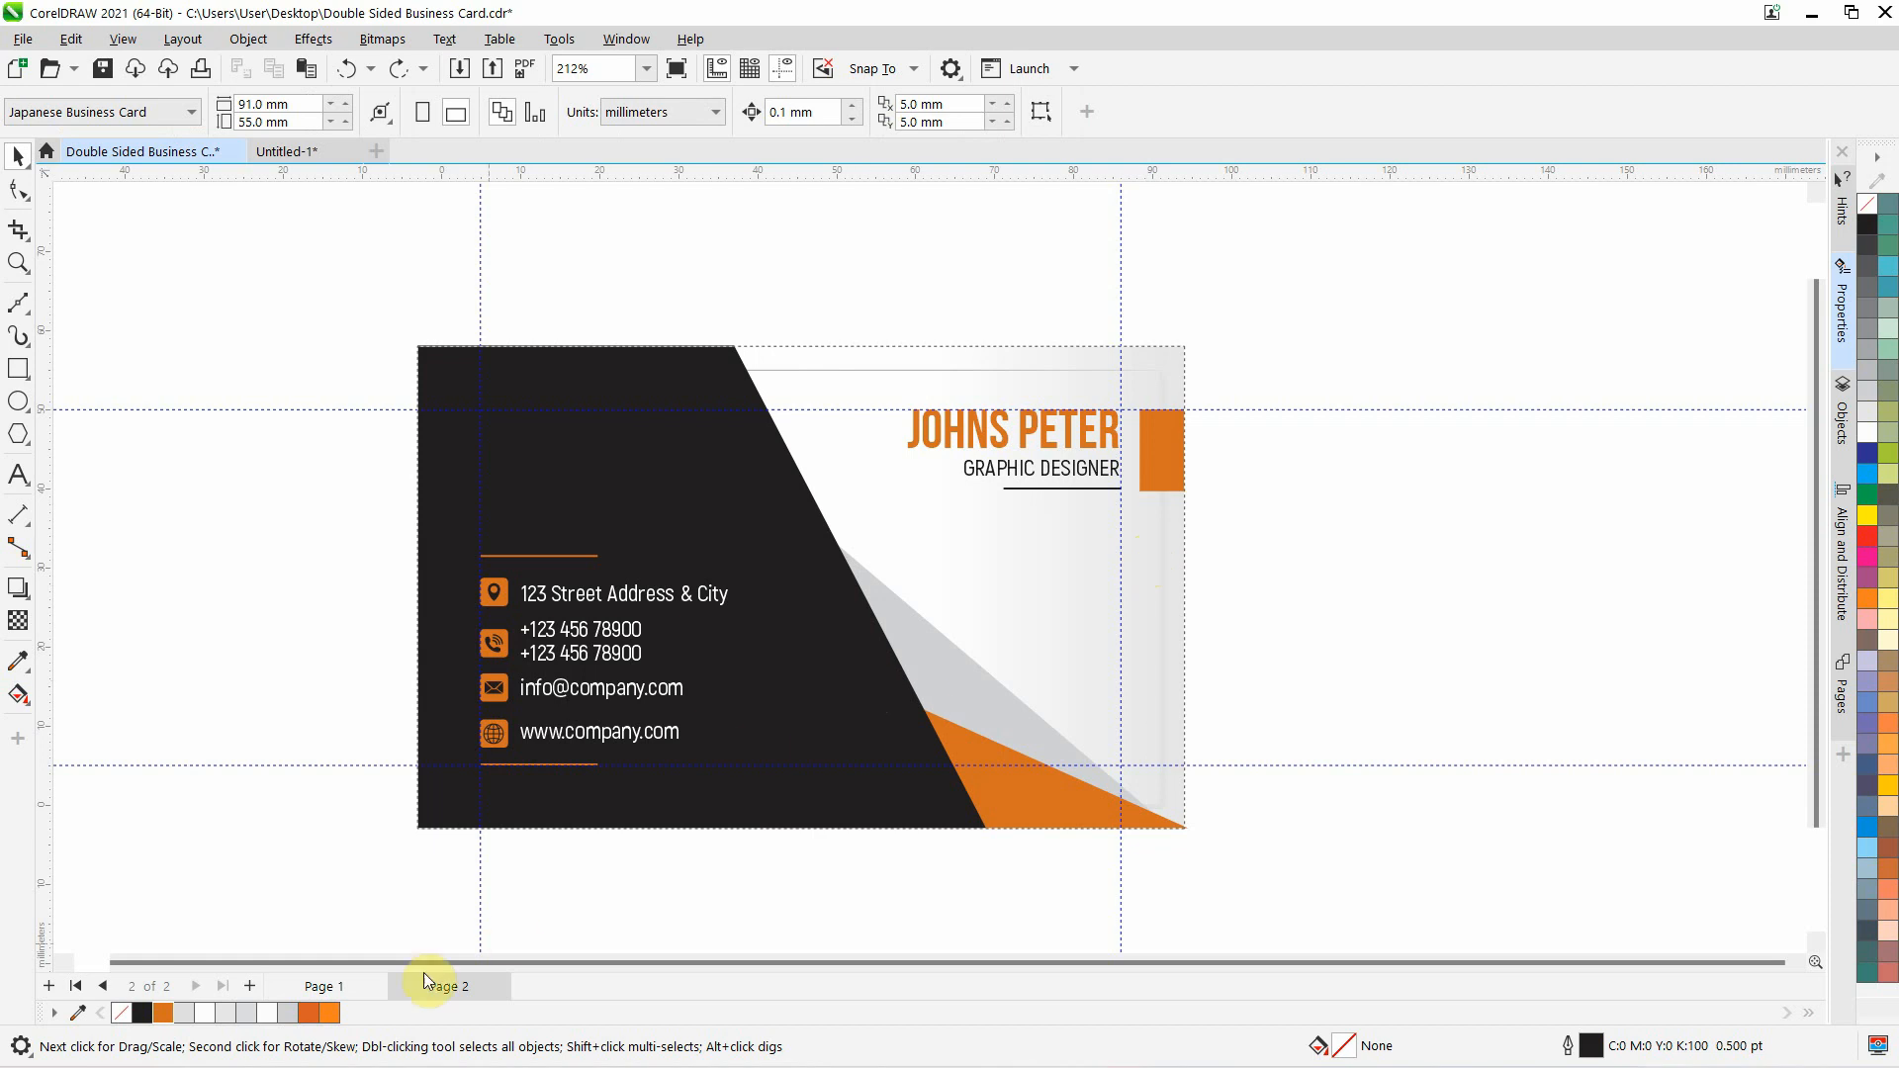
Save the document and move page 2 ahead of page 1 so the contact side comes first
click(336, 988)
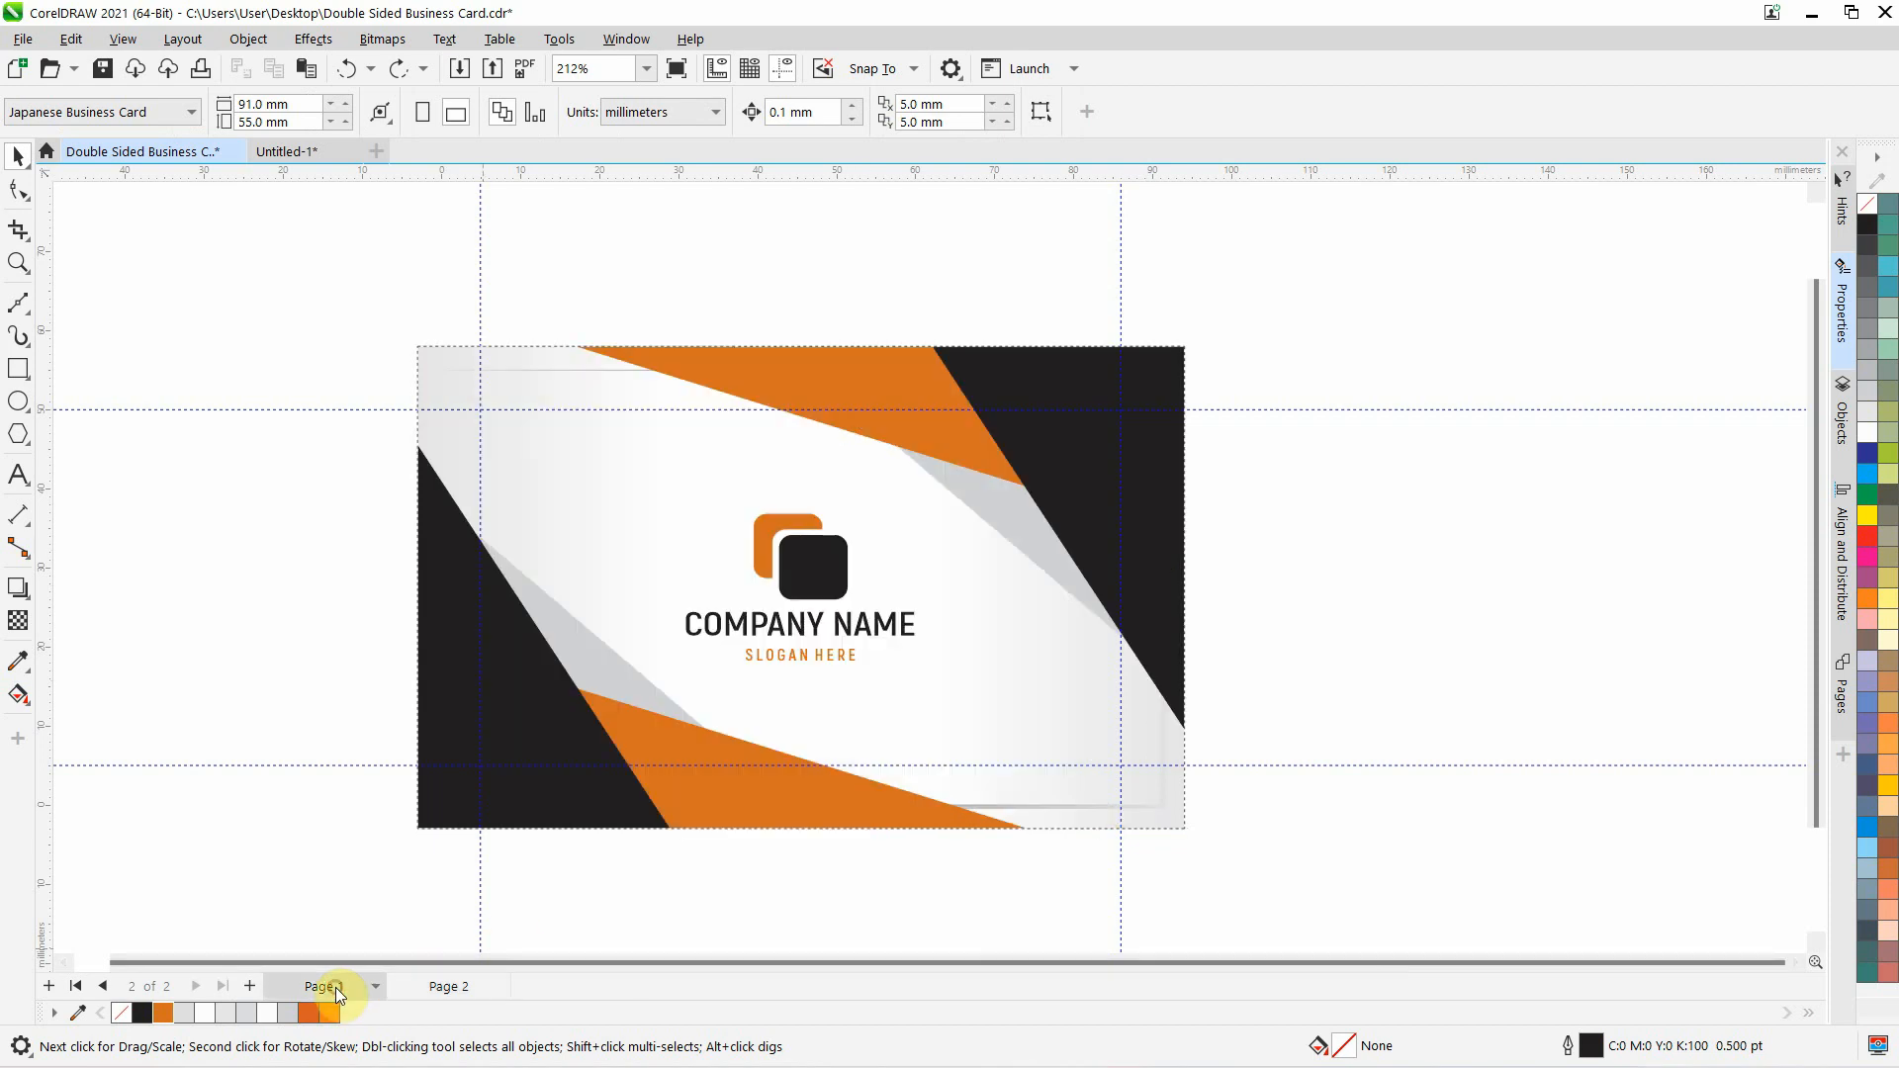
click(433, 989)
key(ctrl+s)
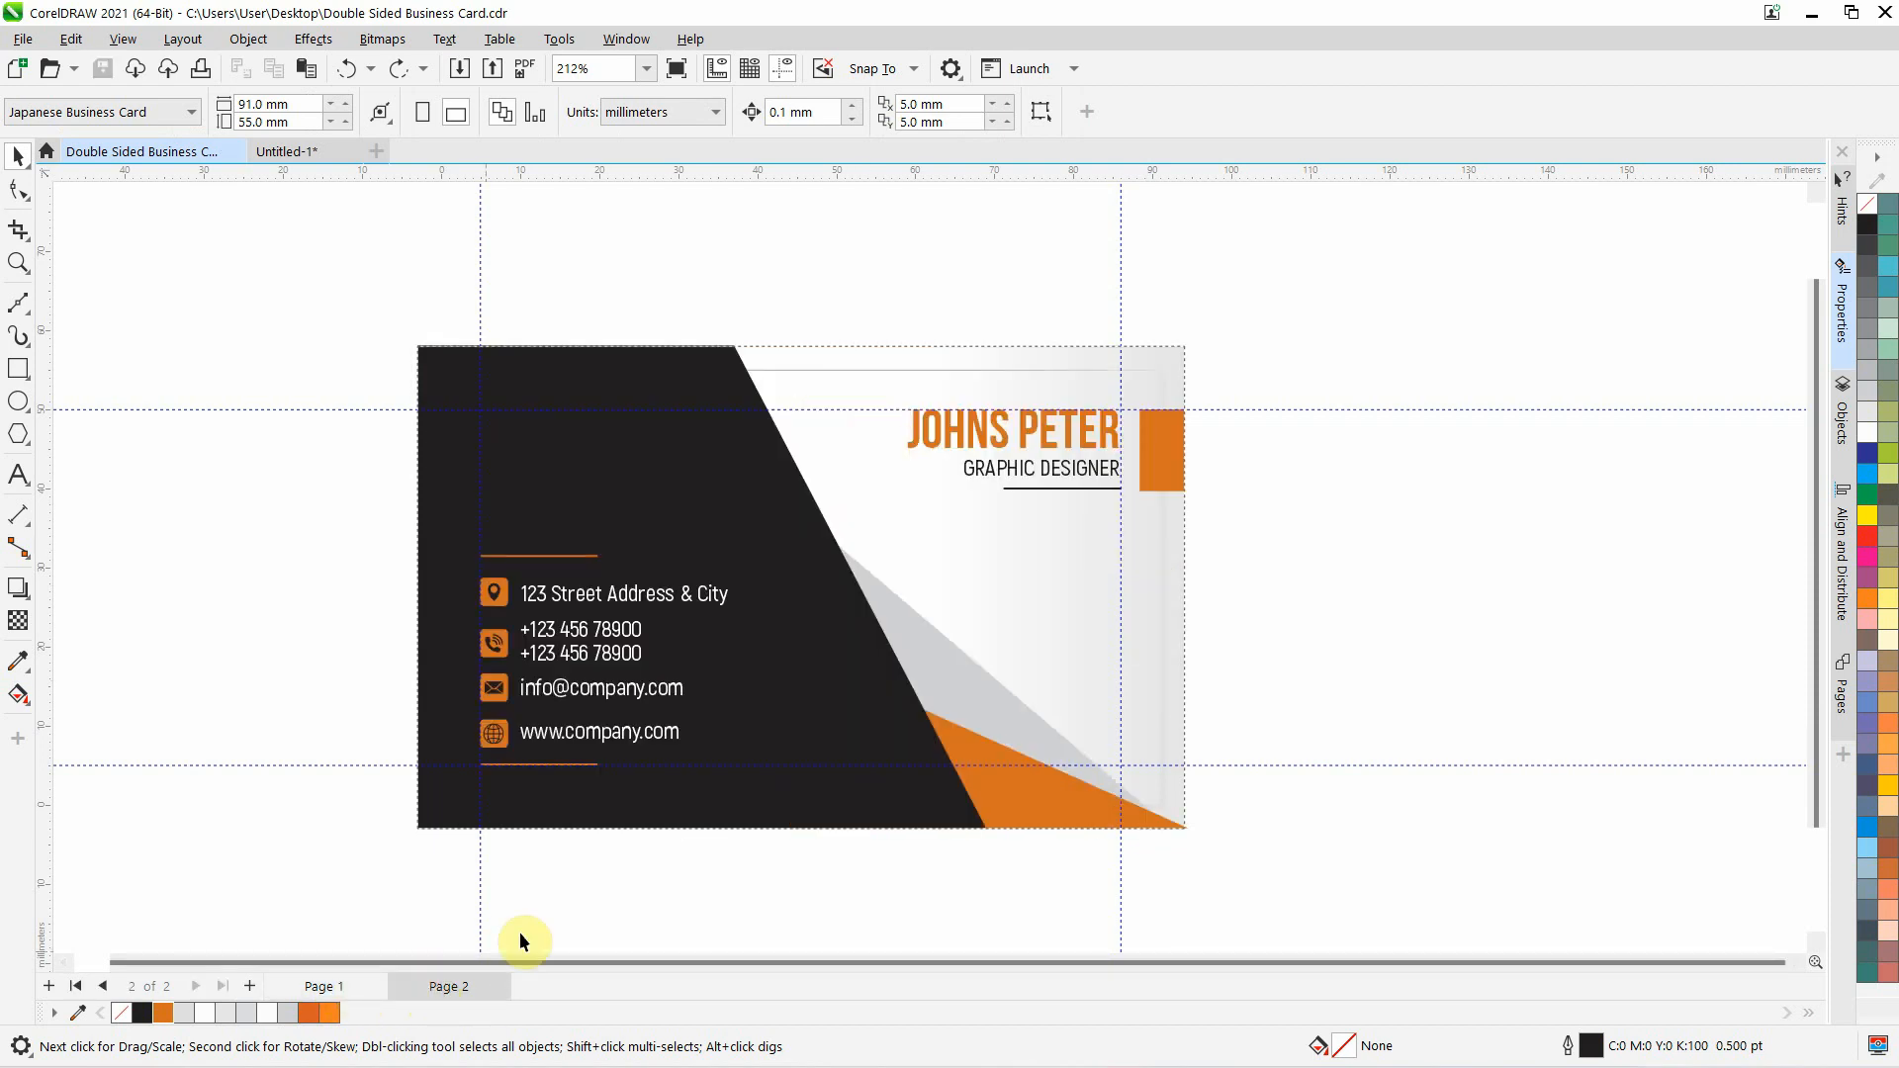
click(340, 991)
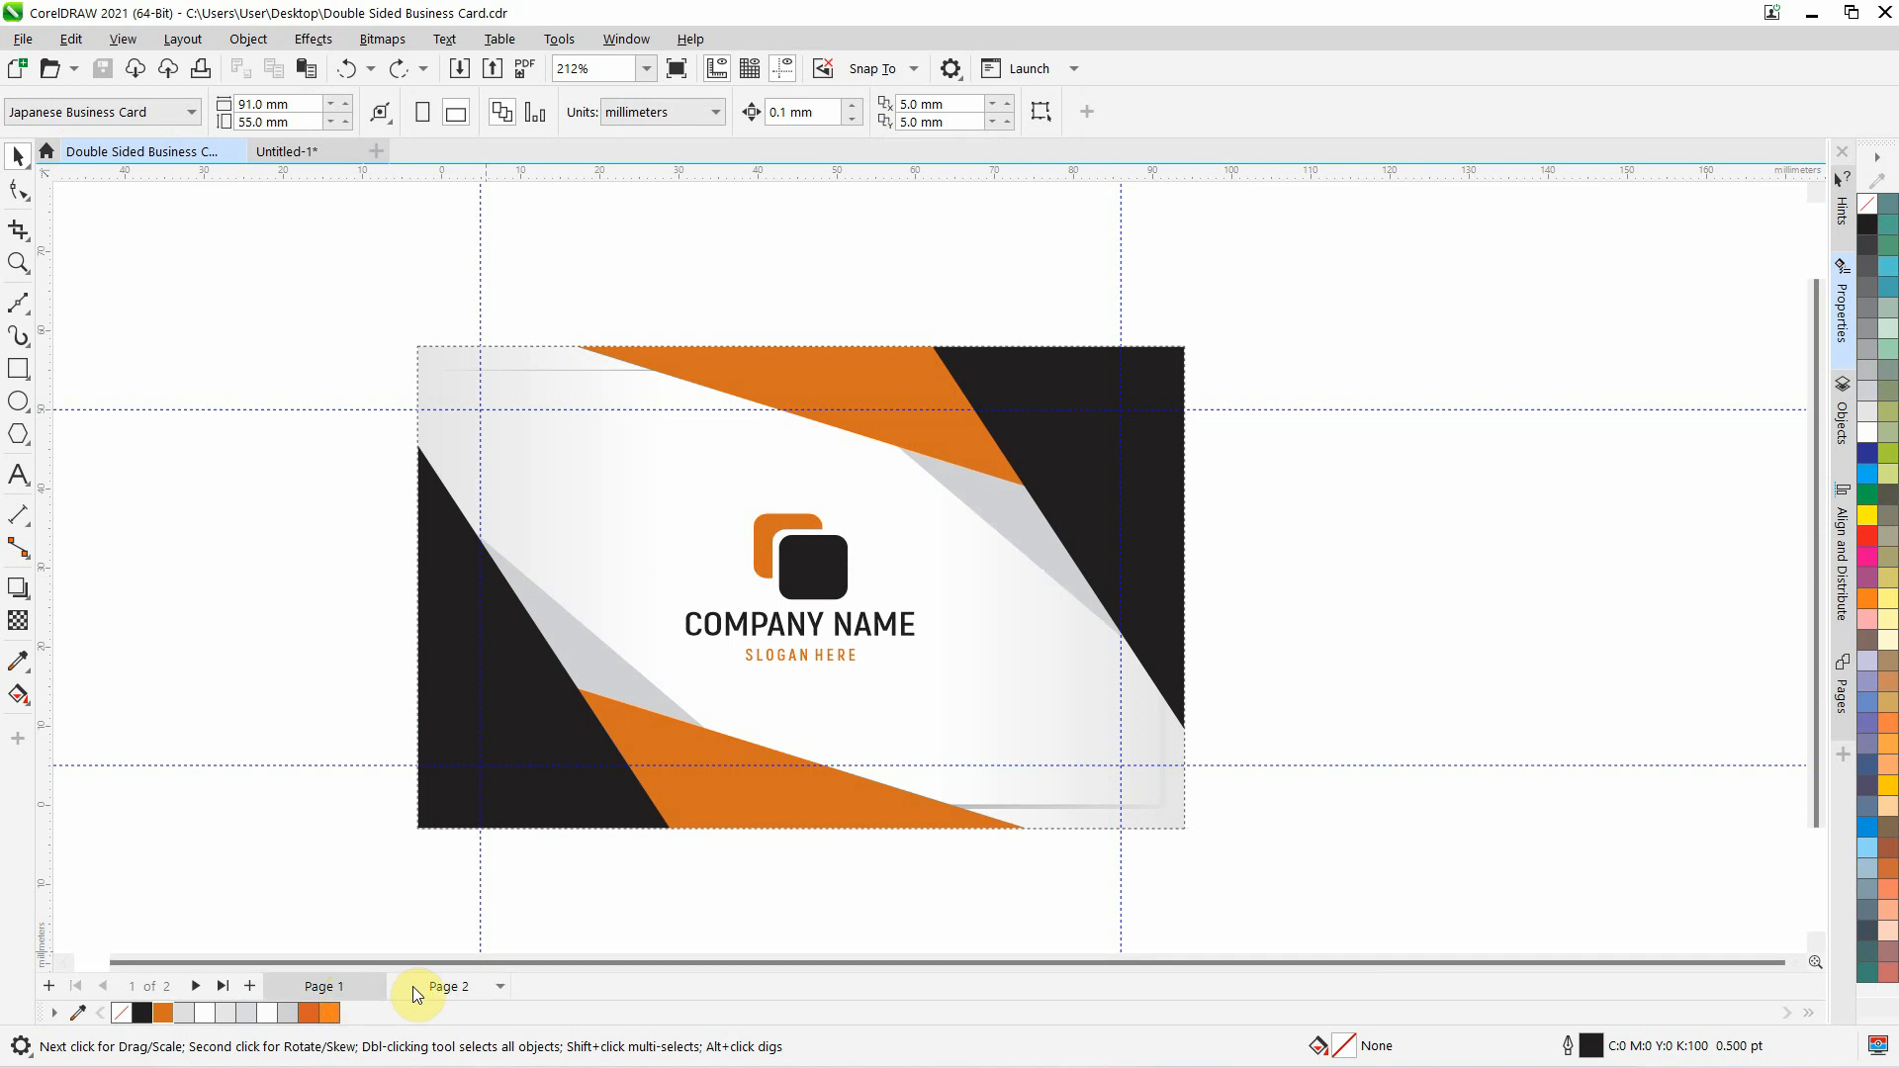
drag(412, 987, 334, 989)
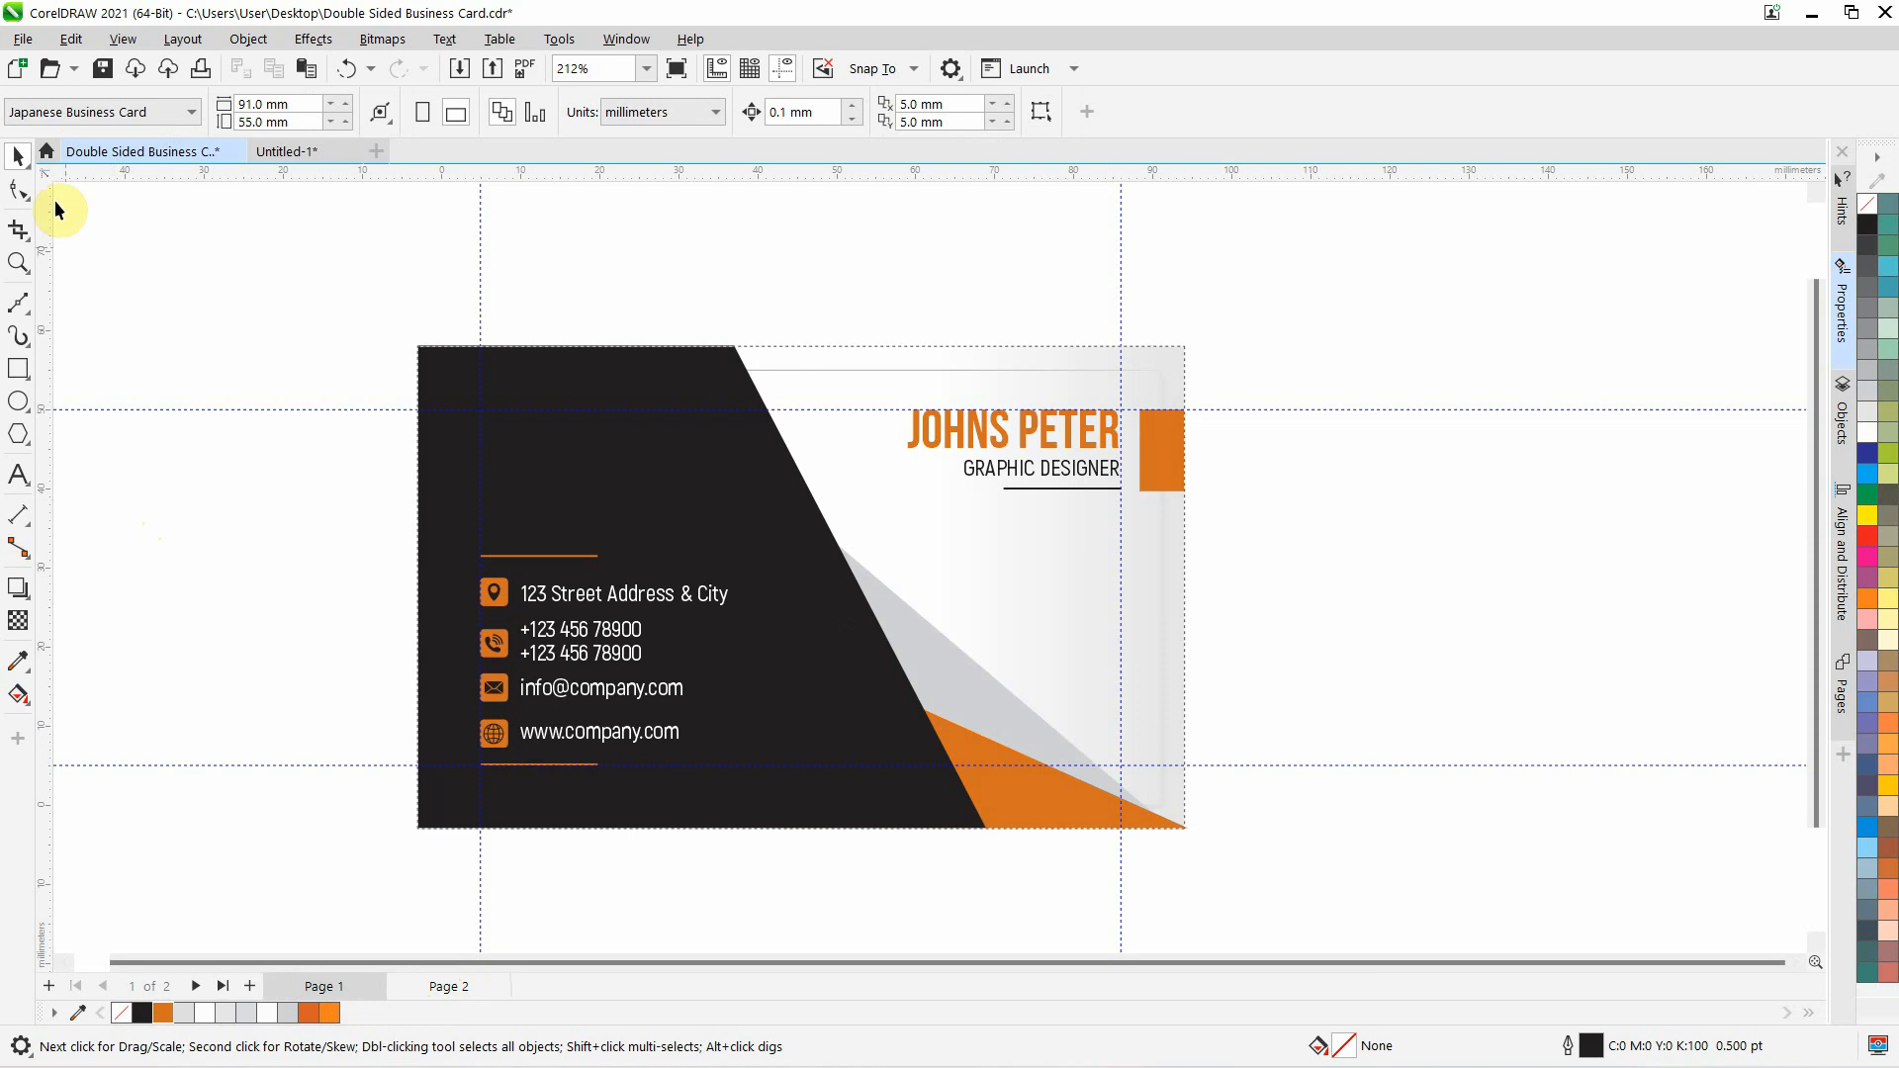
Delete the existing PDF from the Desktop and save the document there in PDF format as Double Sided Business Card.pdf
click(23, 38)
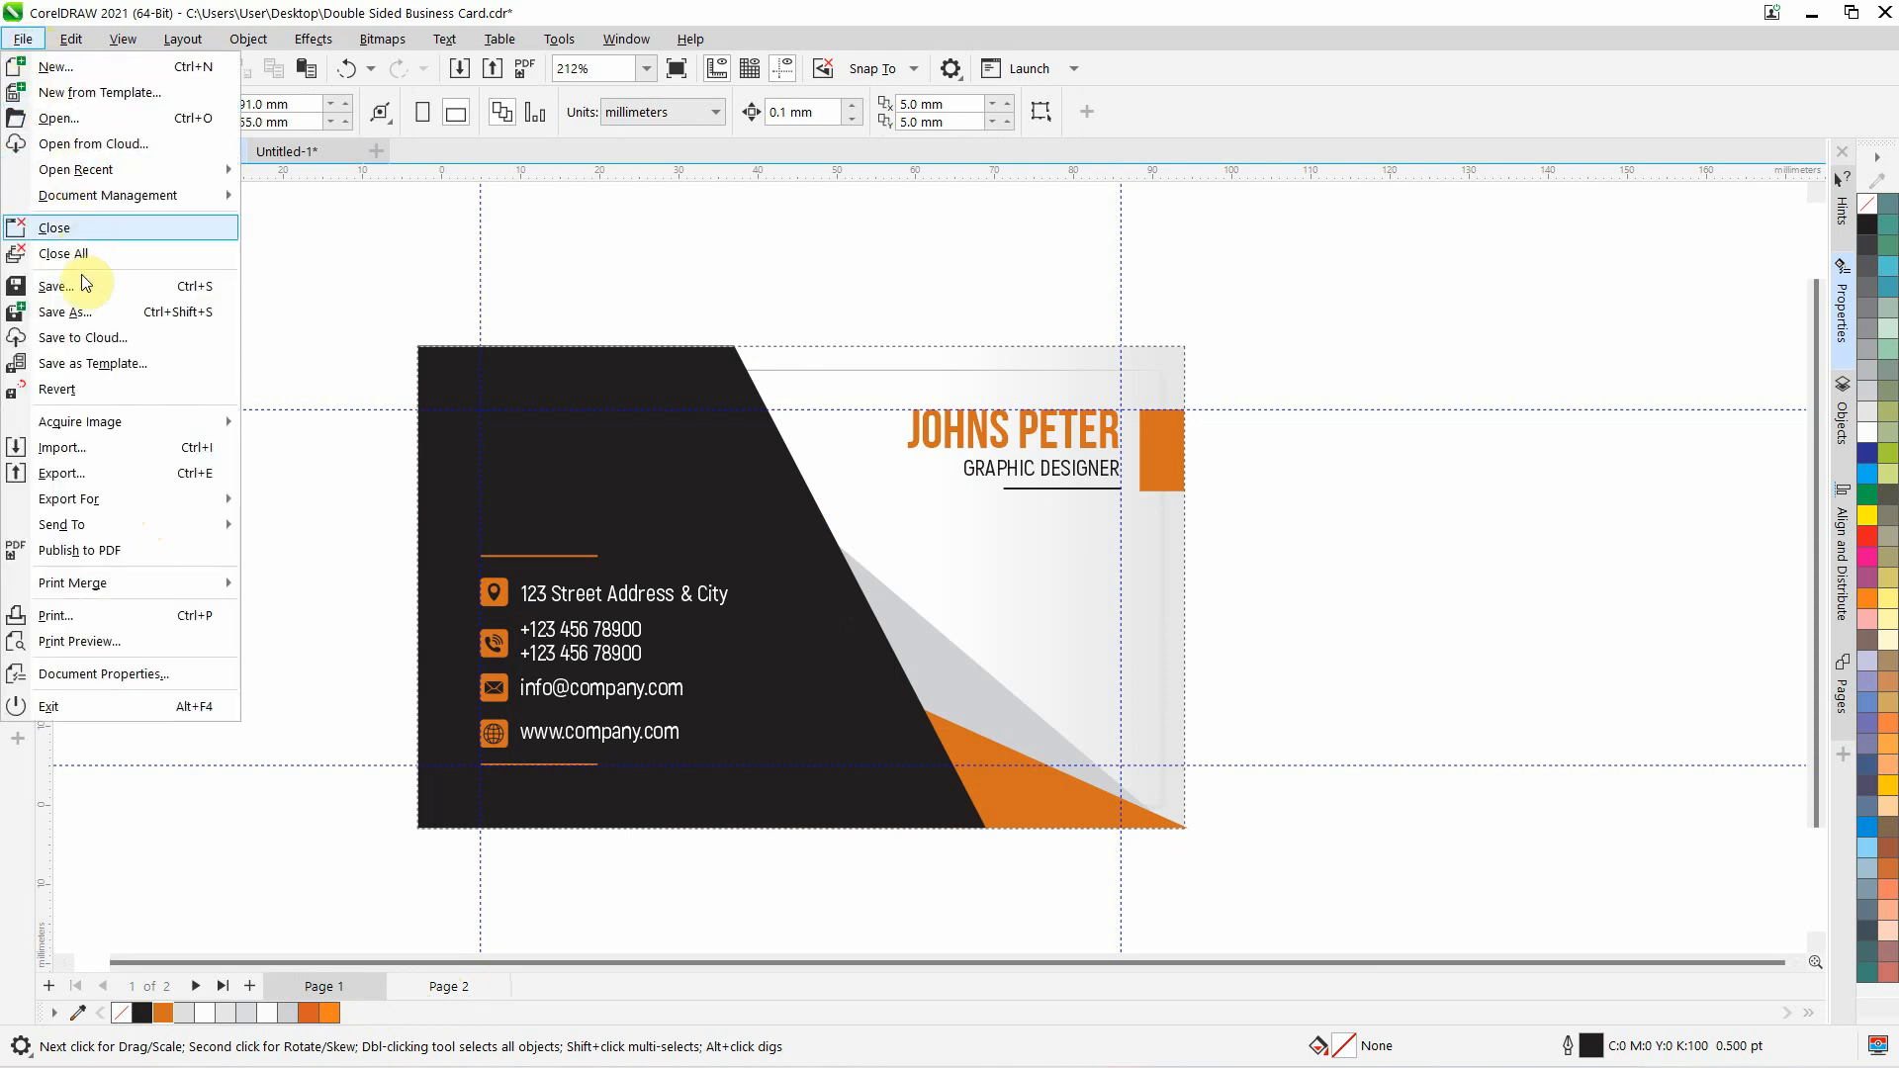
click(83, 308)
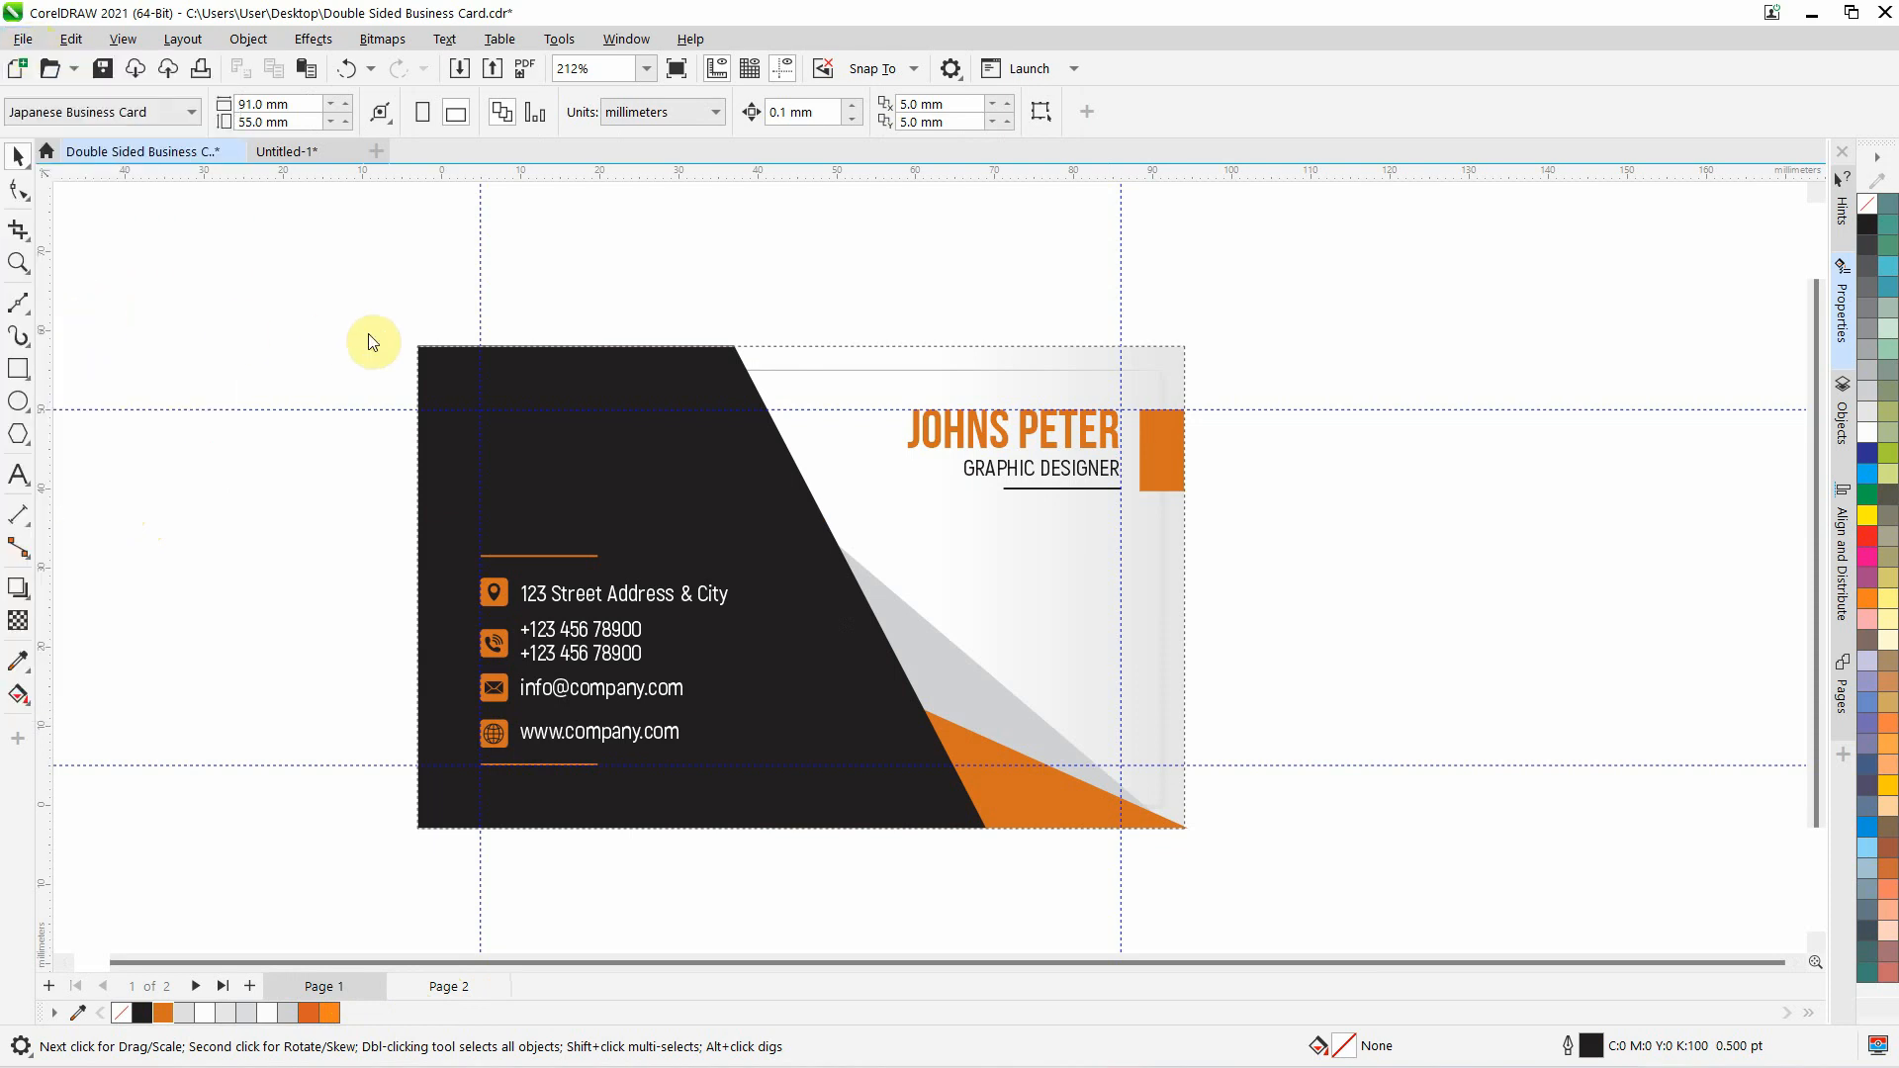
click(737, 661)
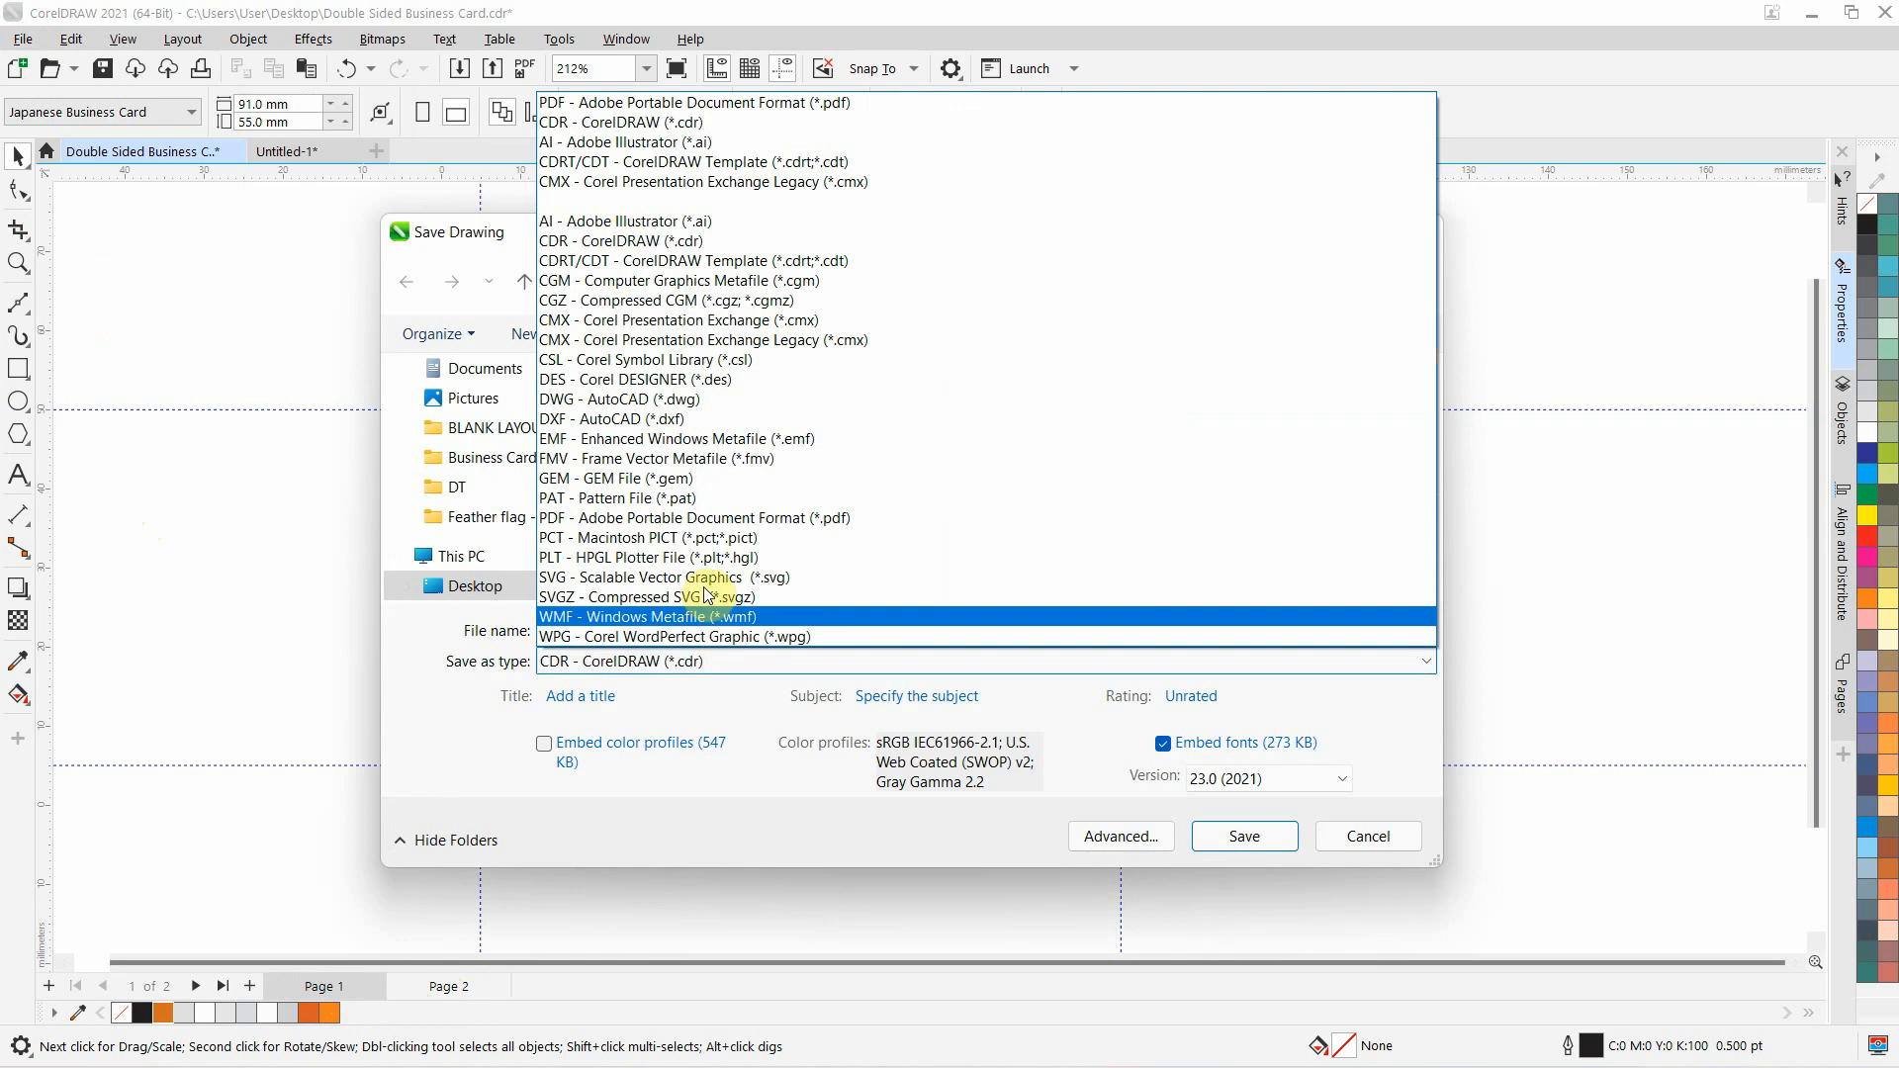
click(638, 103)
click(898, 425)
key(Delete)
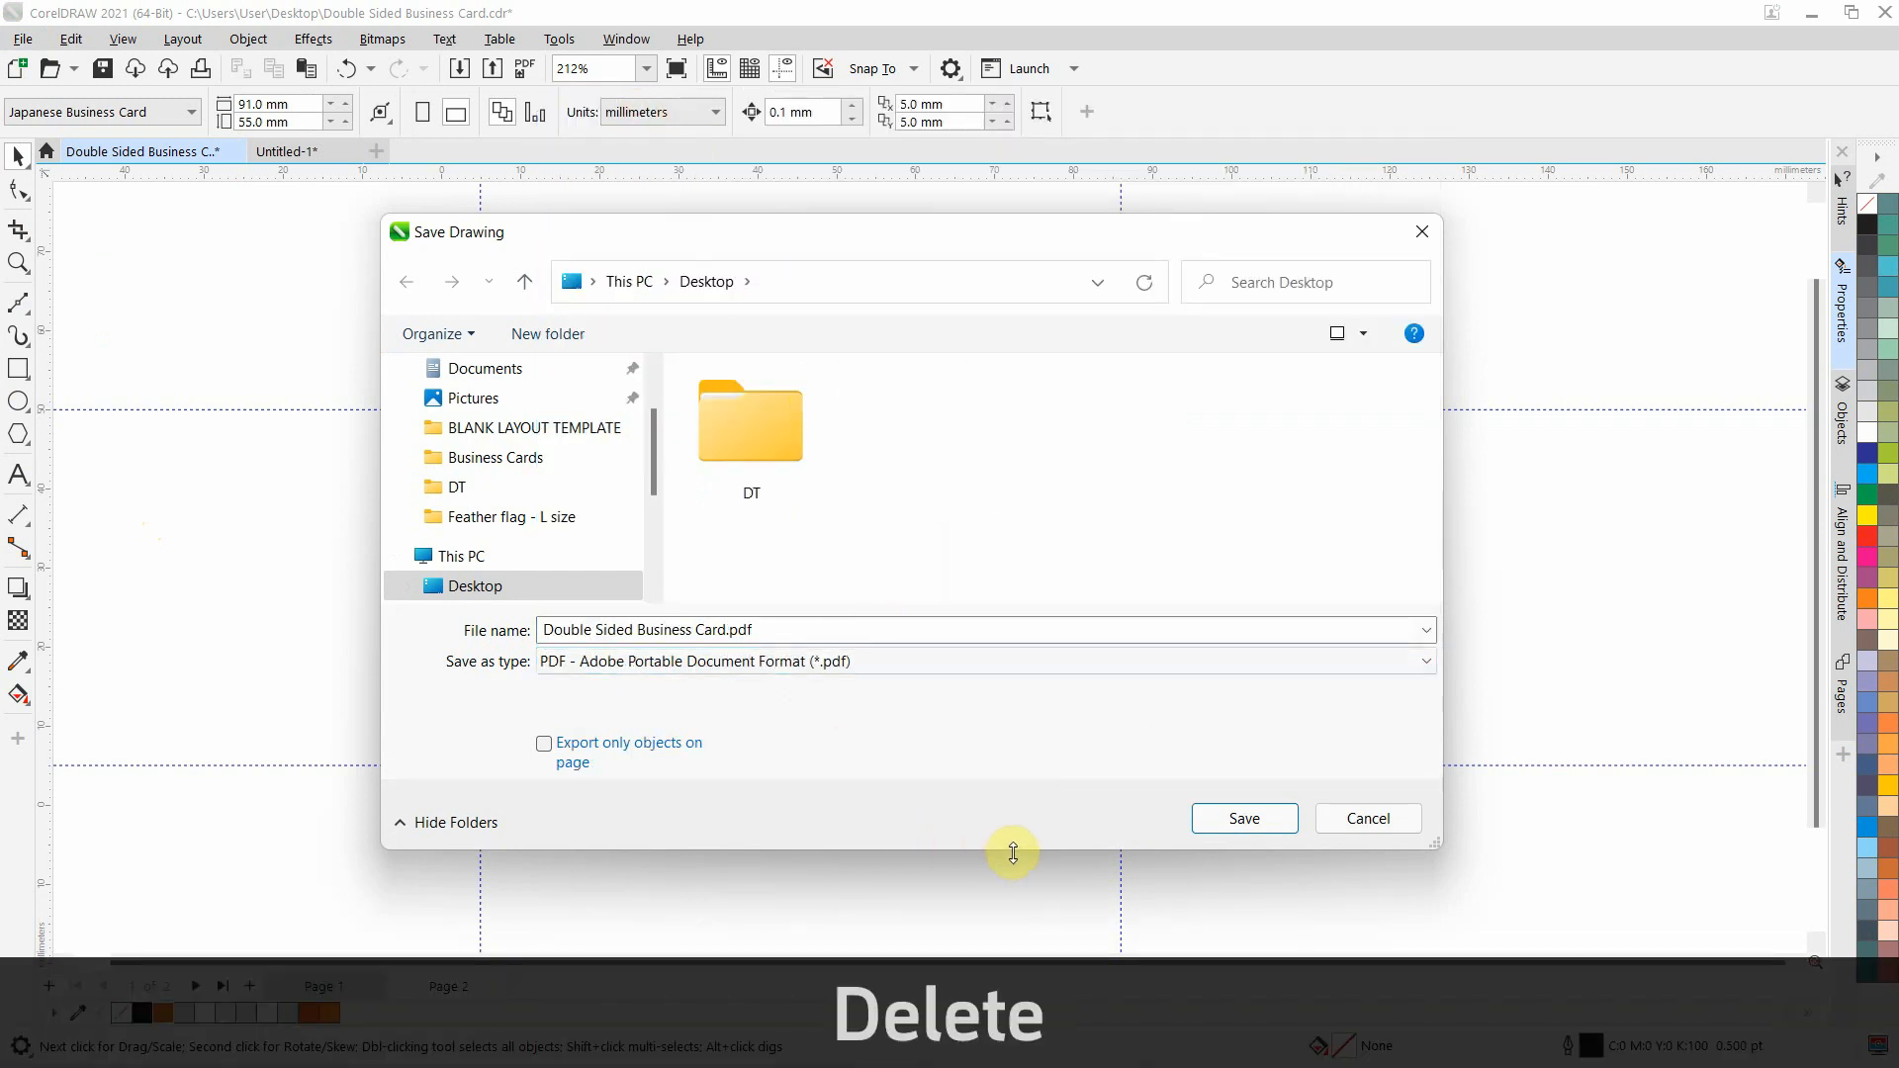
click(1249, 827)
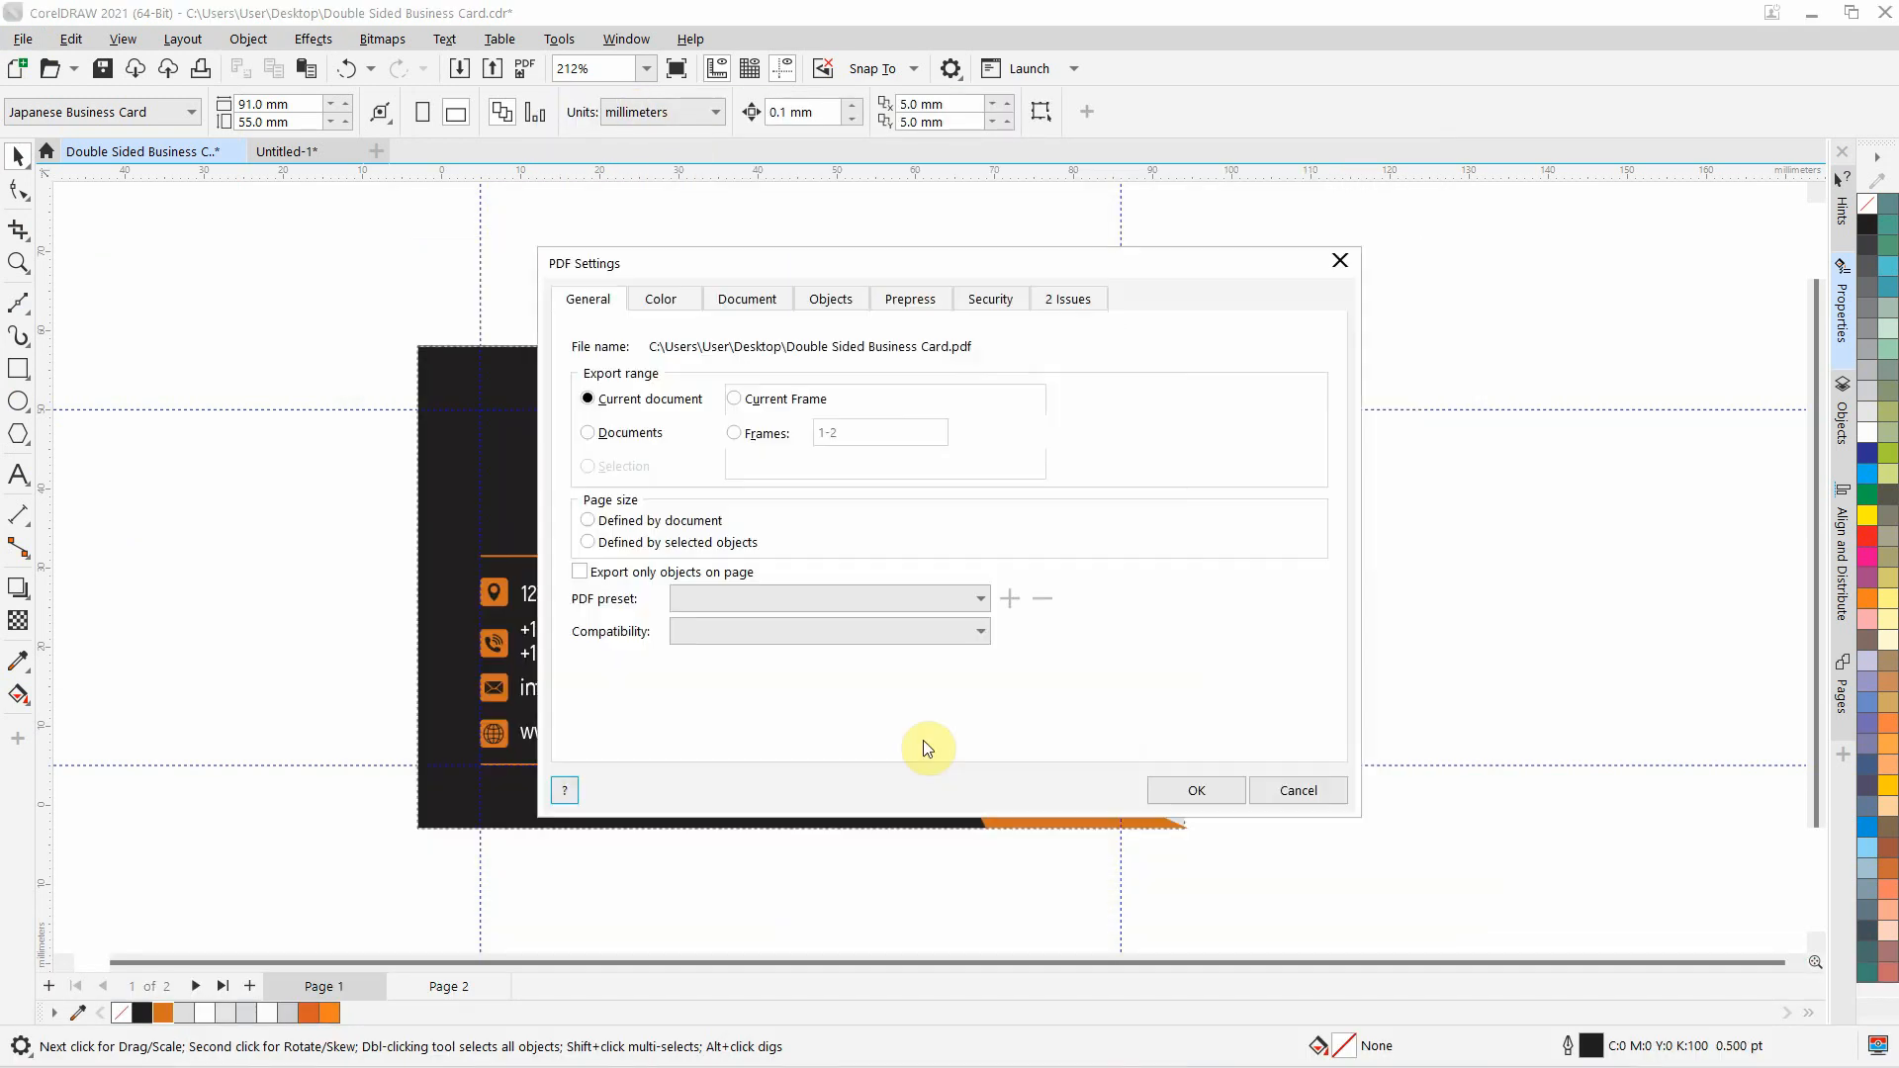
Enable a 3 mm bleed limit and crop marks in the PDF prepress settings and export the file
click(915, 299)
click(580, 346)
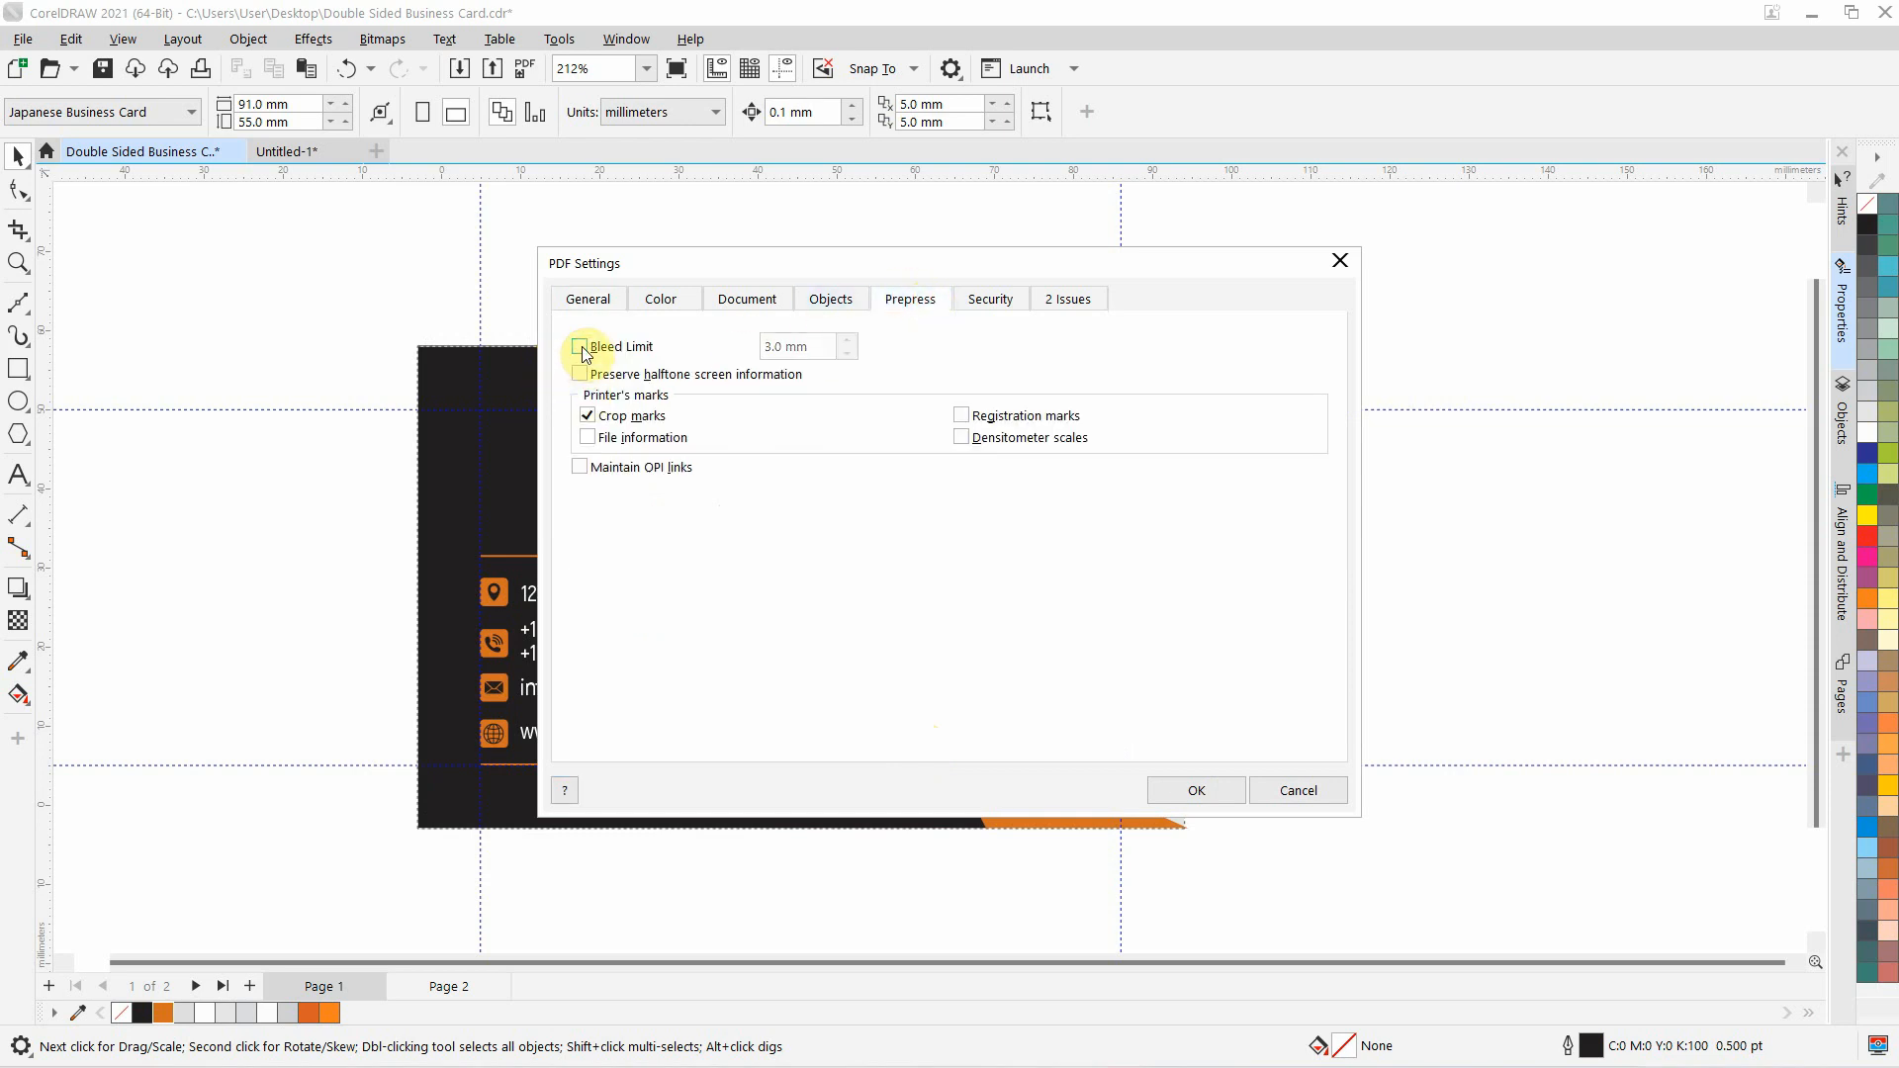
click(588, 417)
click(580, 346)
drag(778, 348, 767, 345)
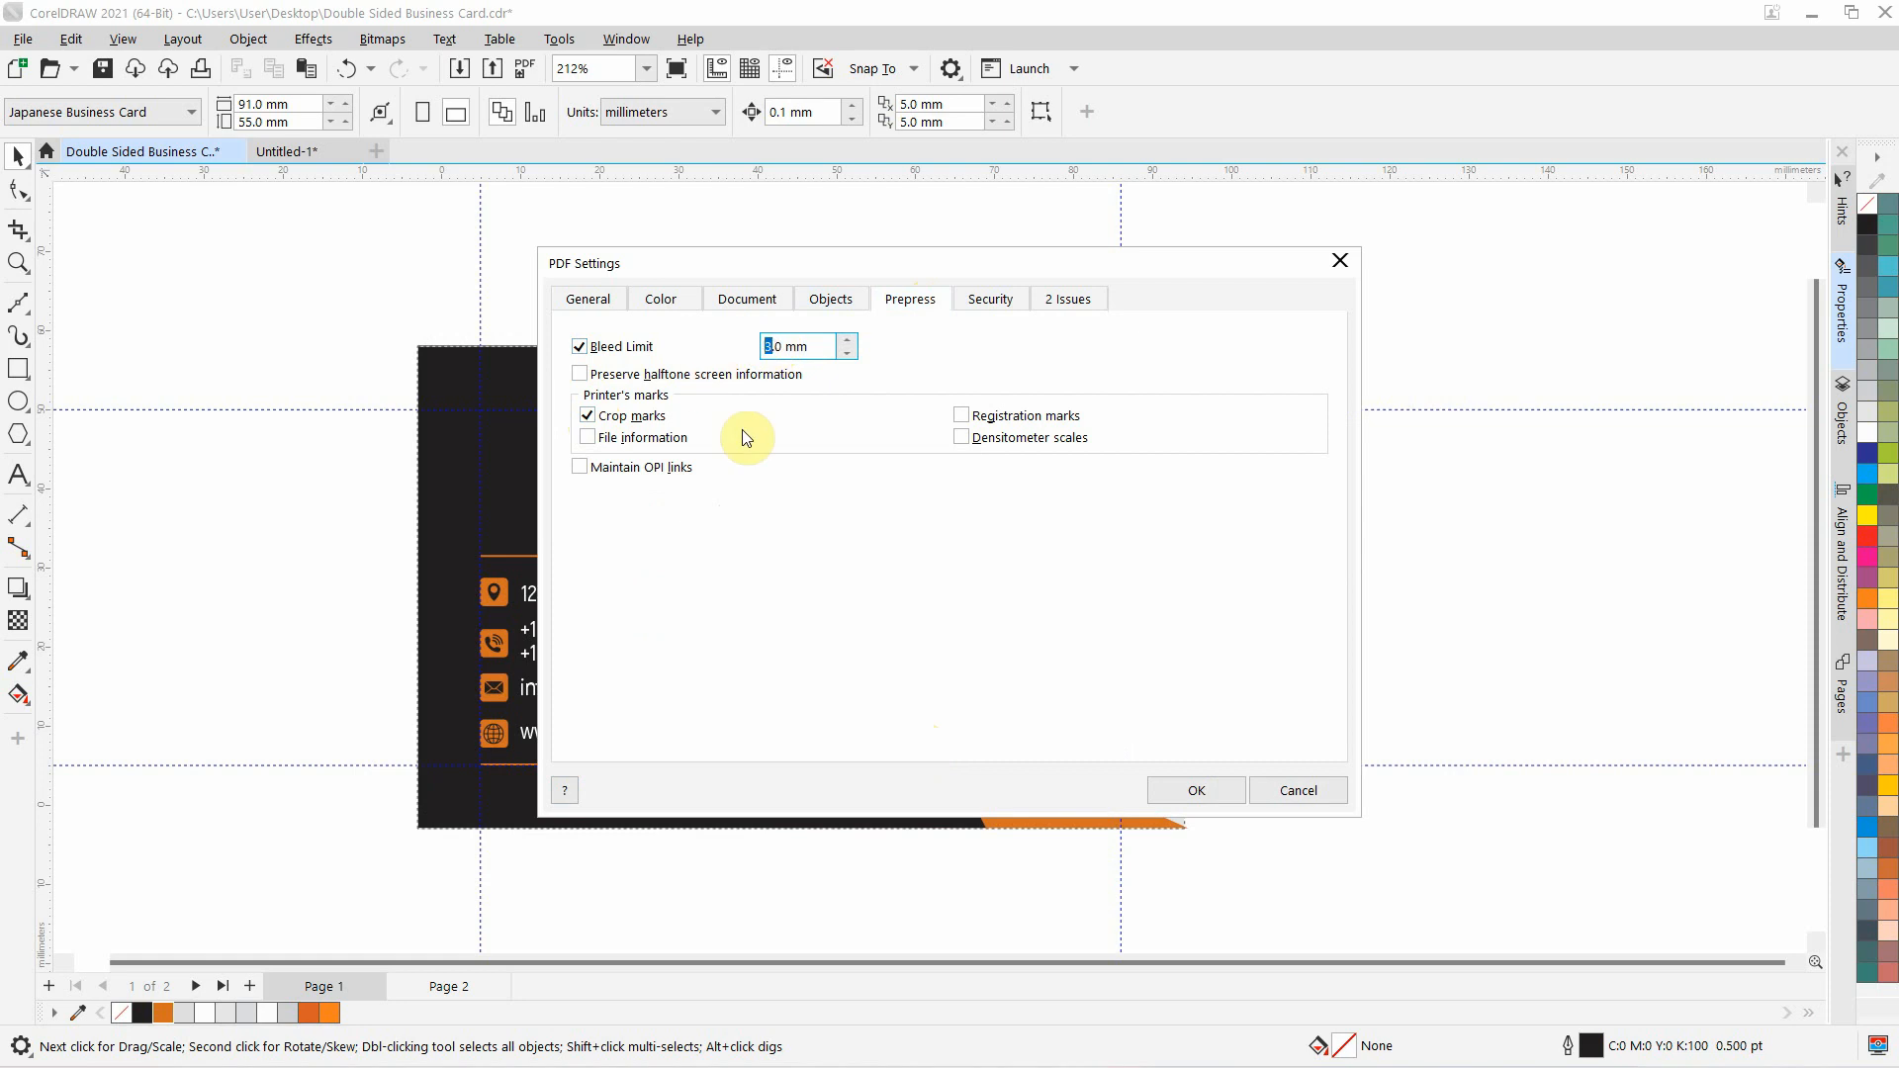
text(3)
click(1197, 793)
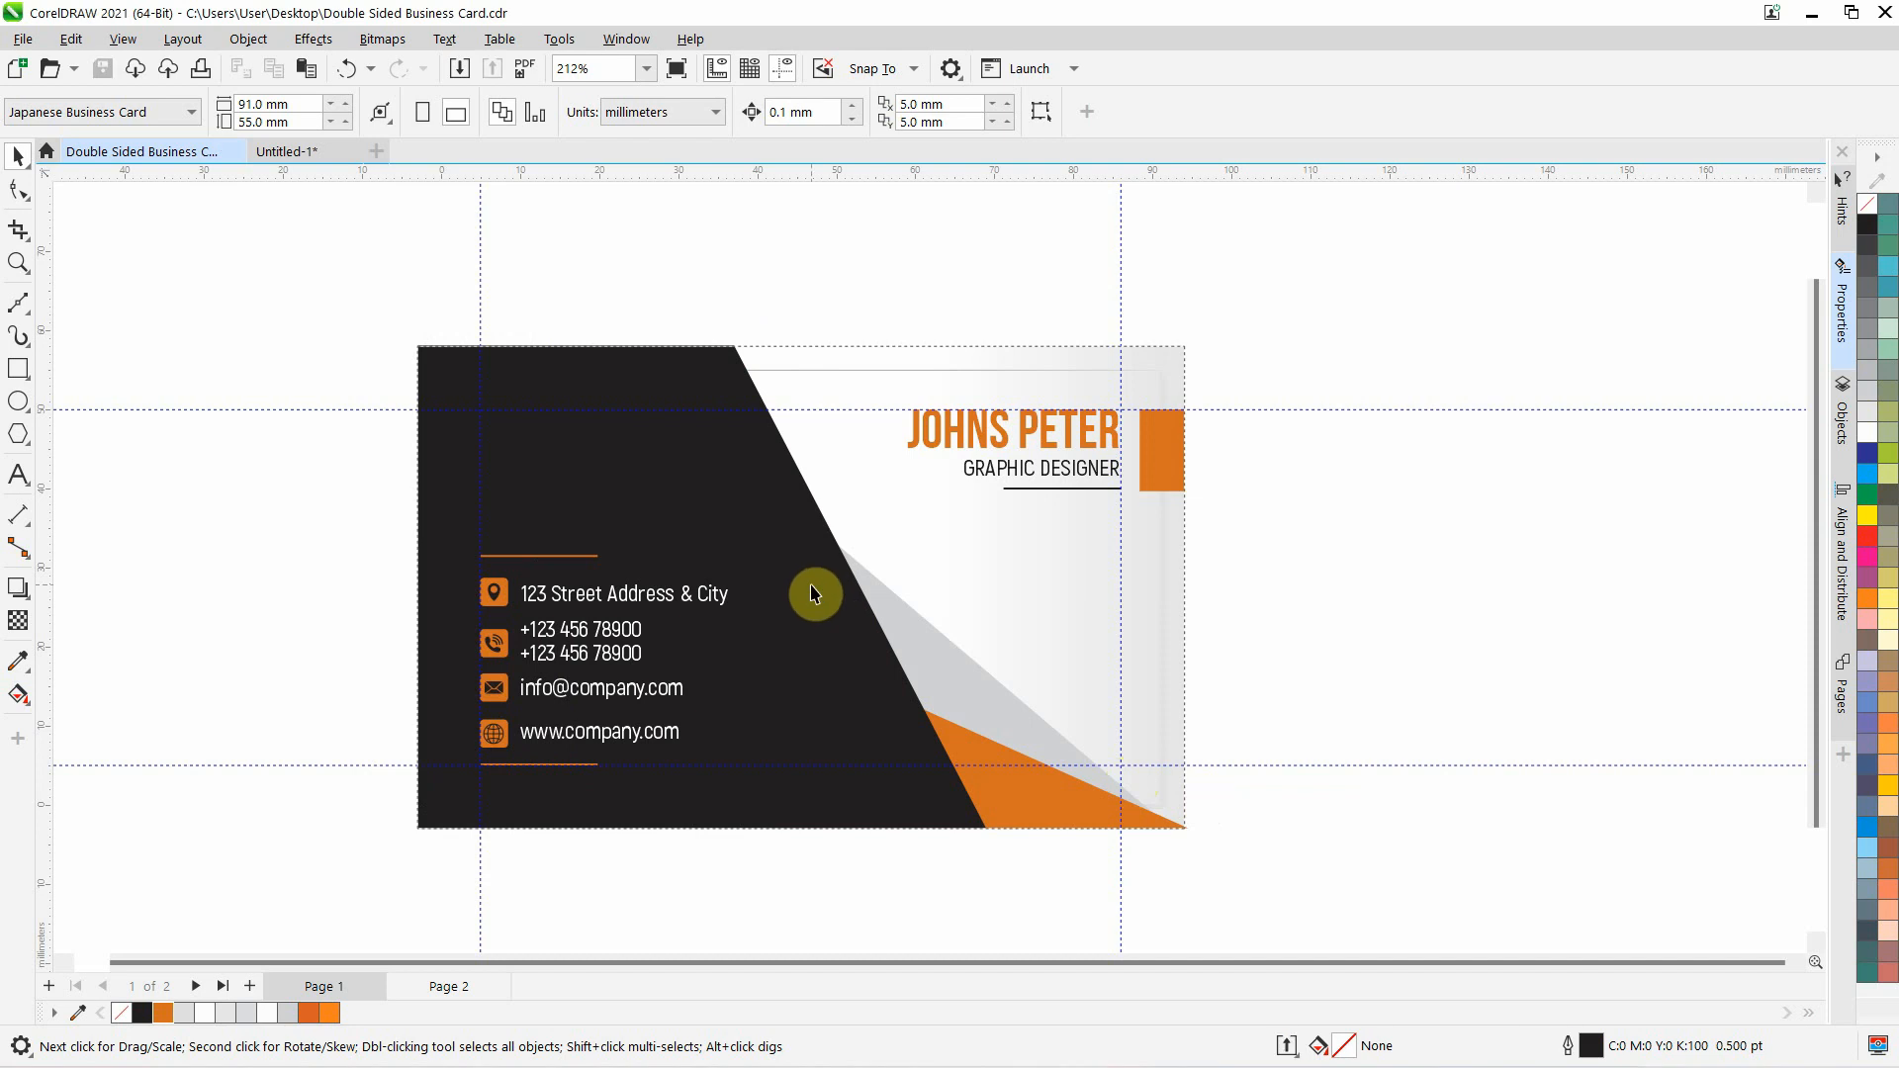
Open Double Sided Business Card.pdf from the desktop in Adobe Reader and examine the bleed and crop marks on both pages
click(1818, 17)
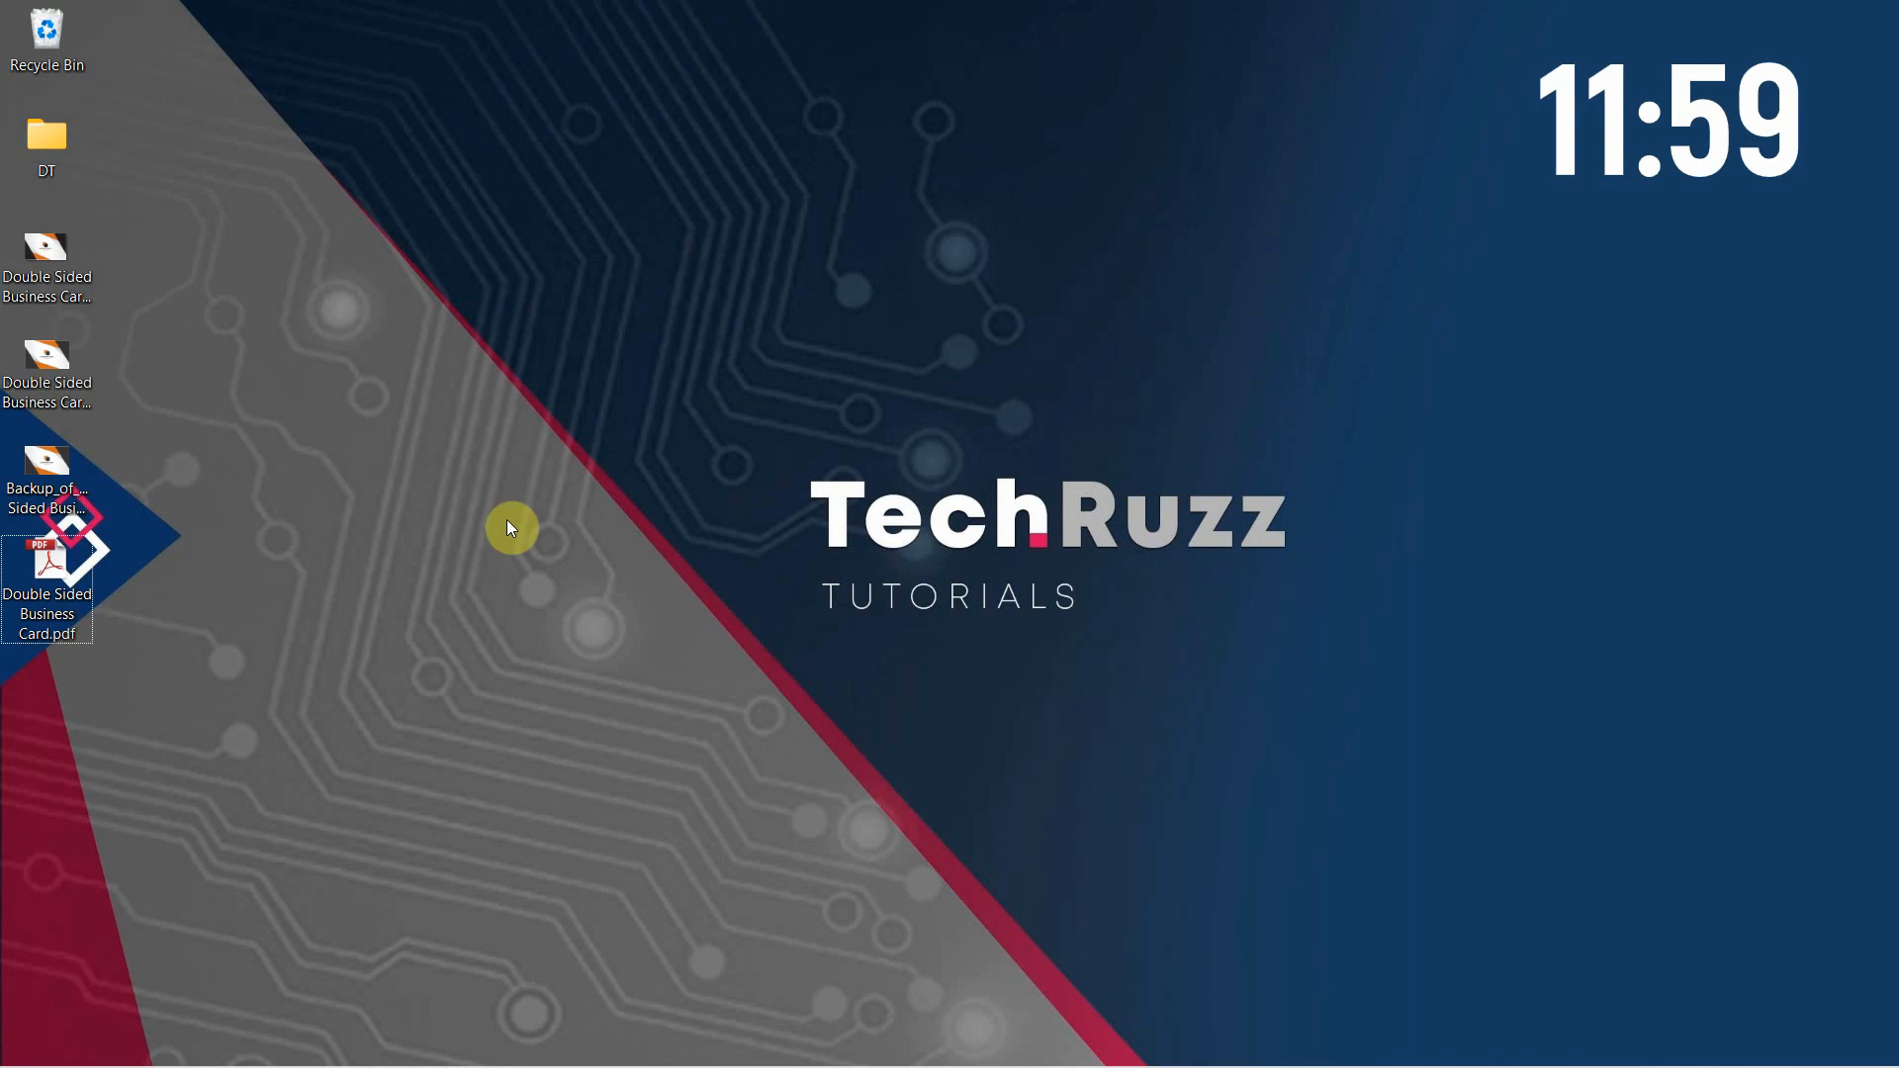
double_click(56, 566)
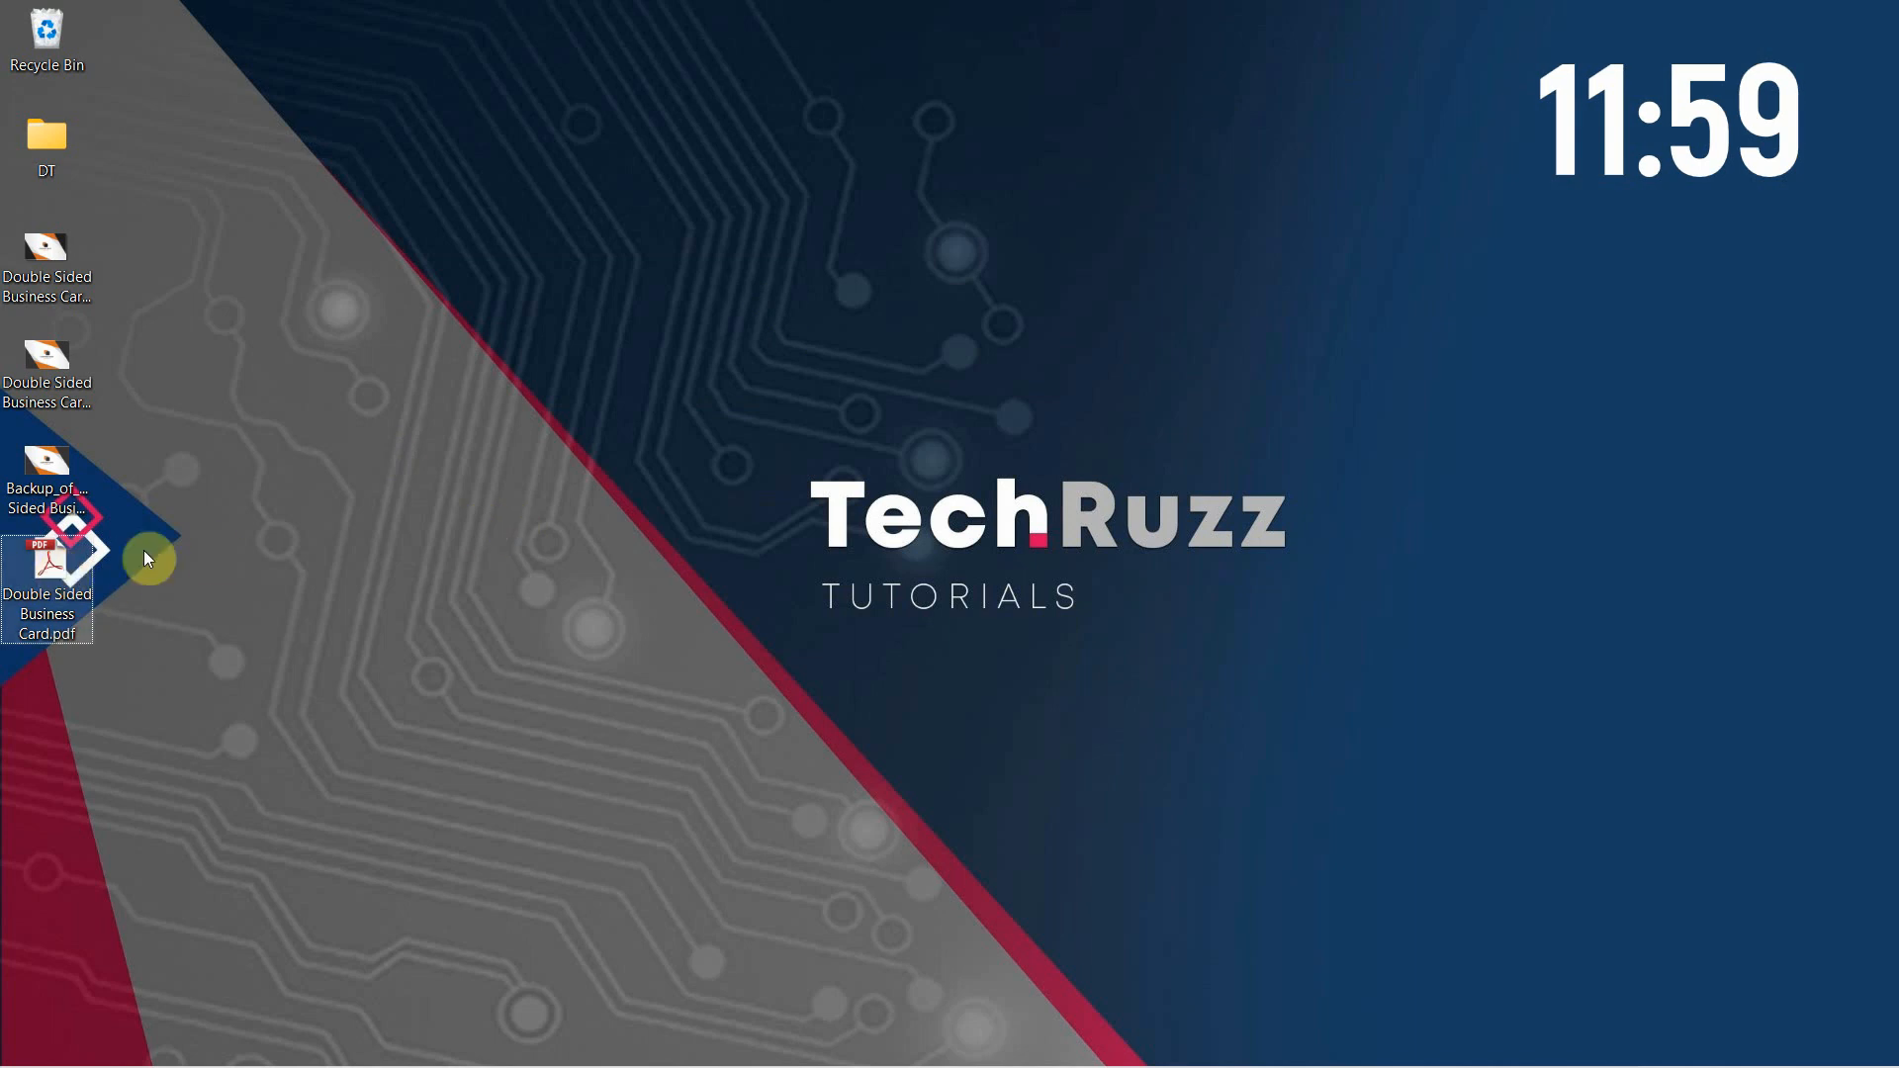
click(670, 492)
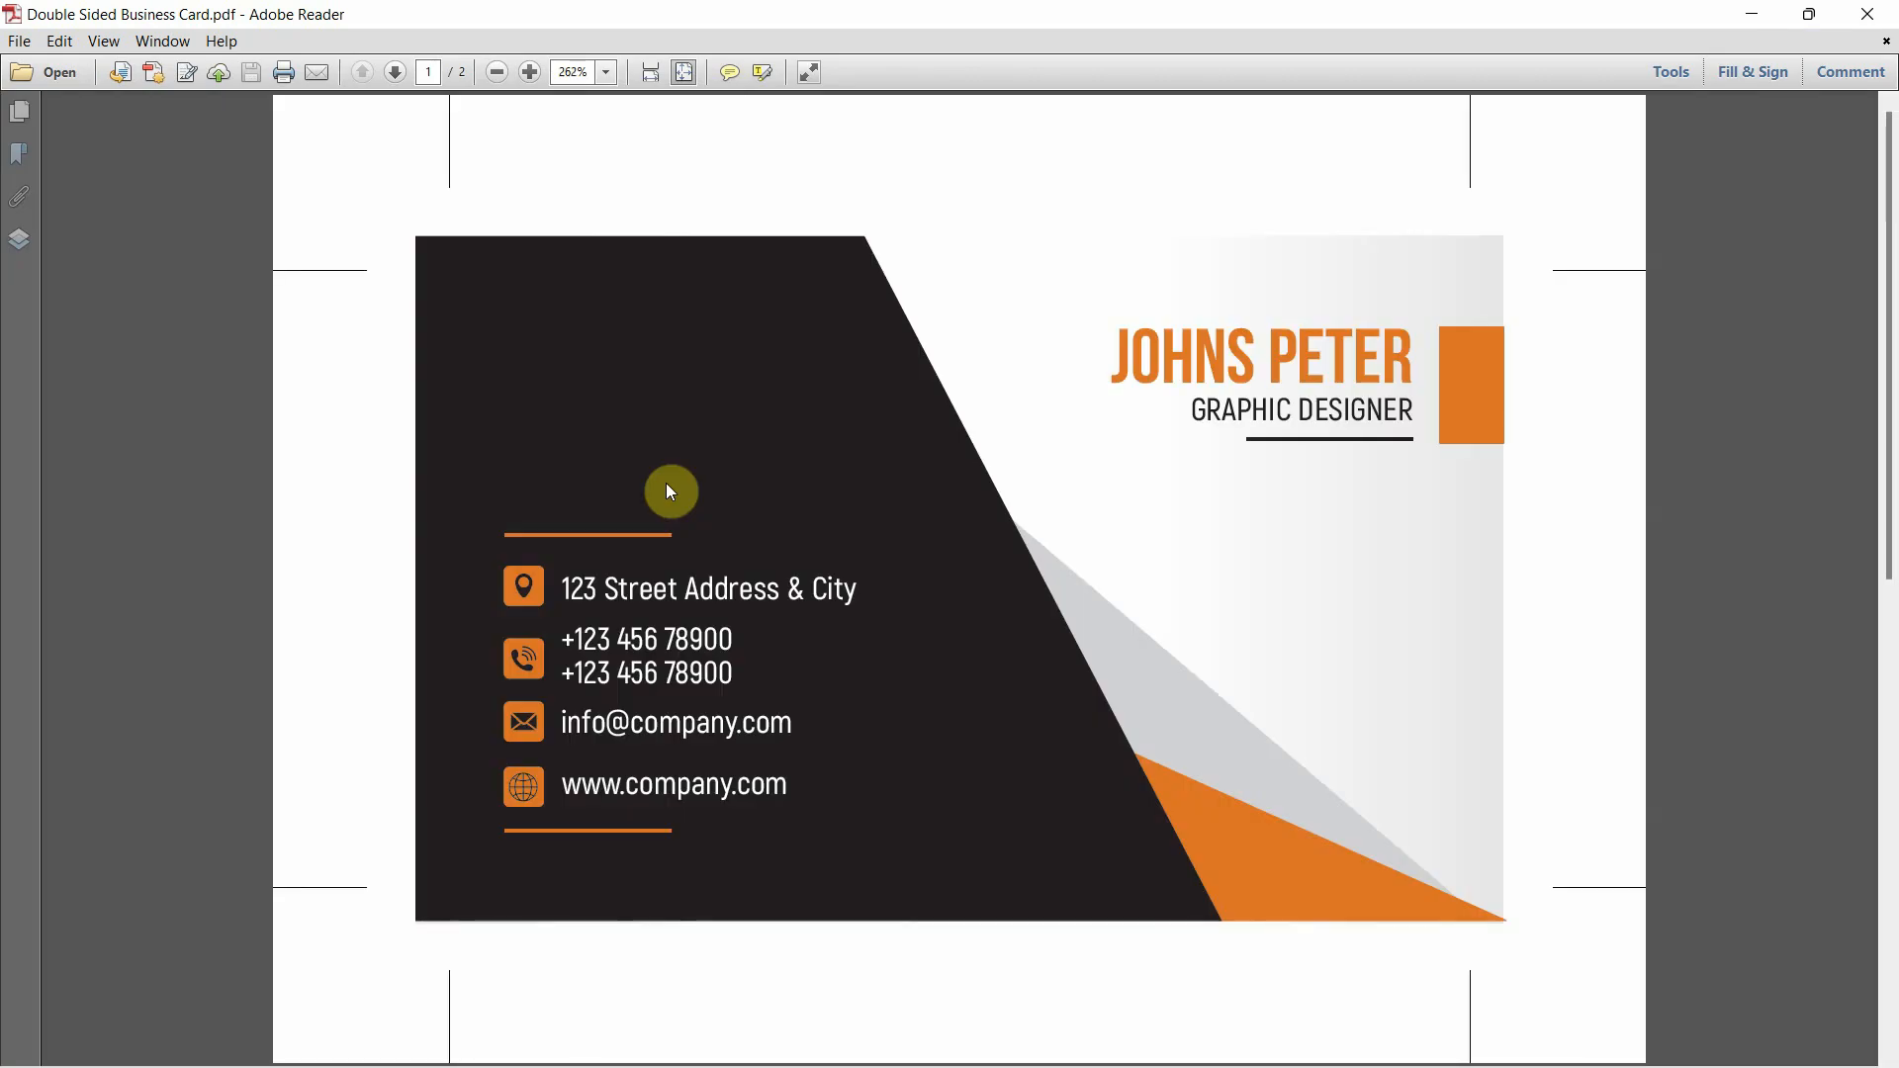
scroll(636, 511, down, 3)
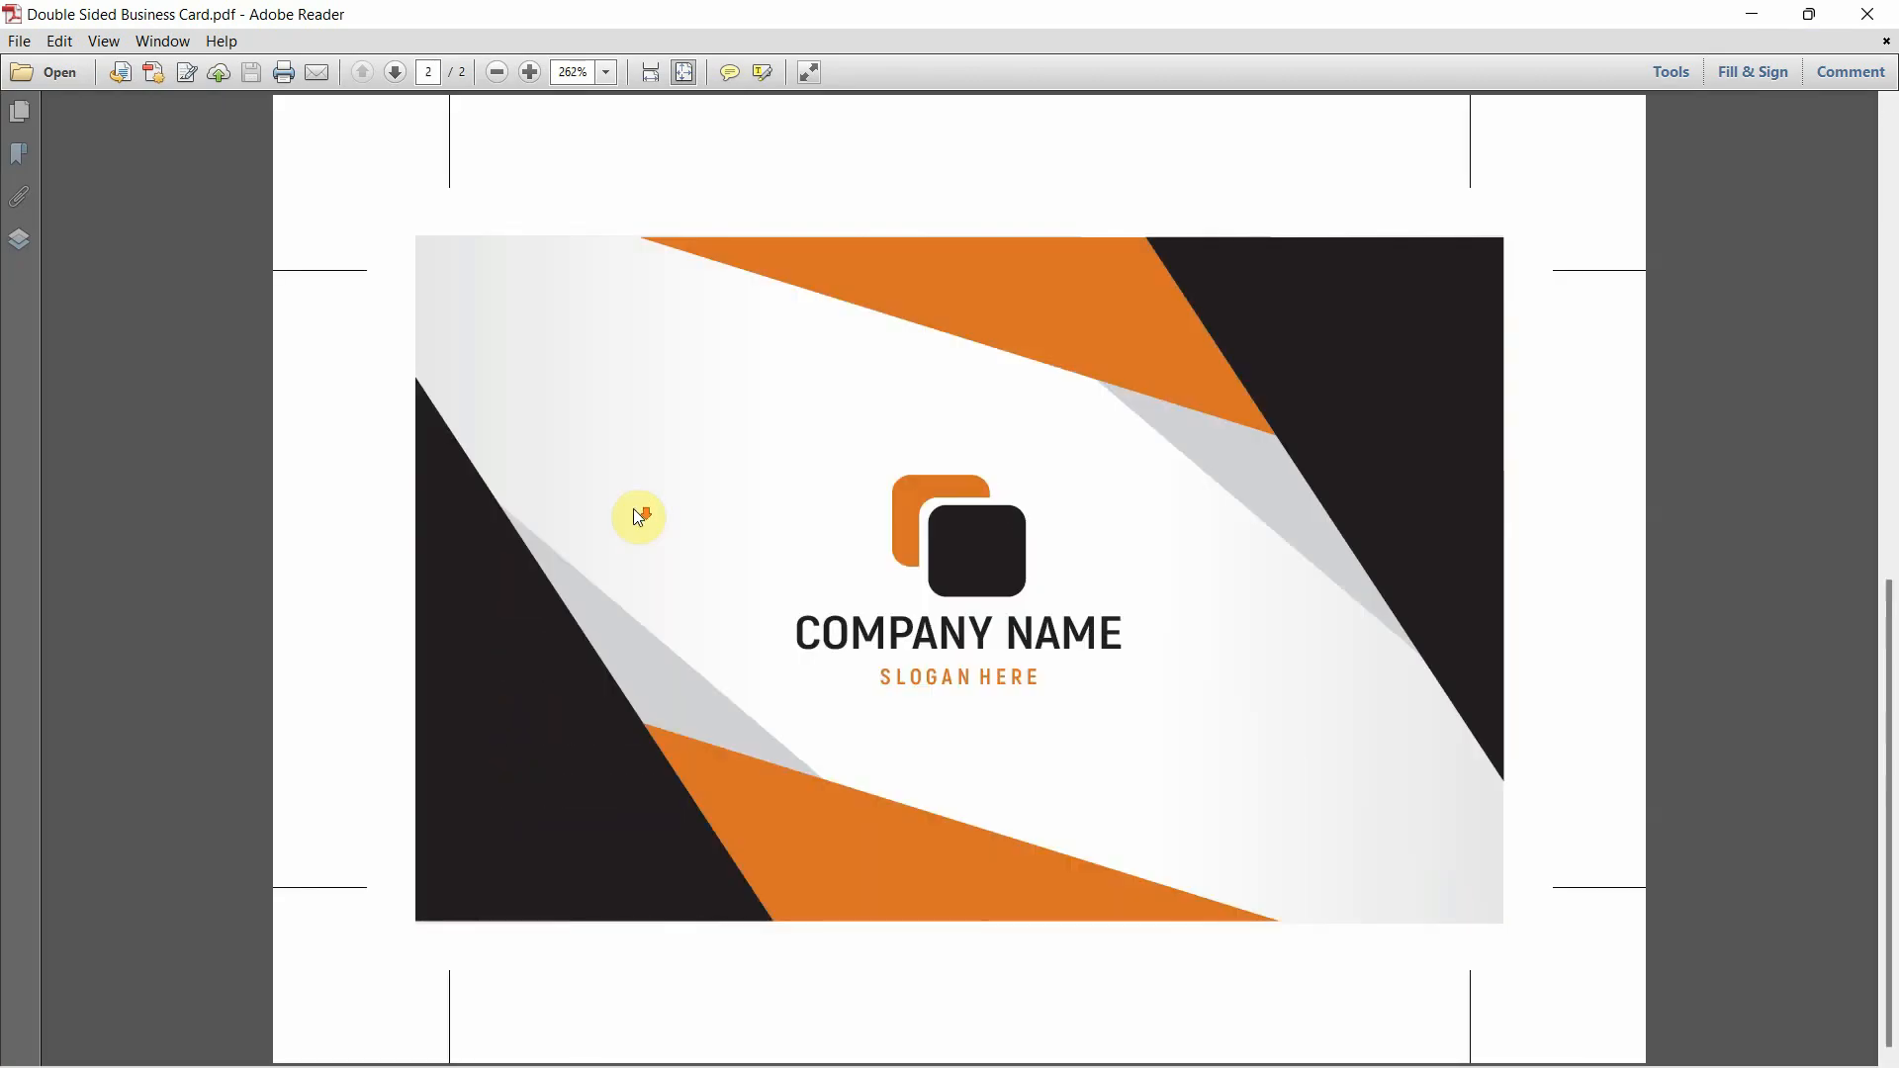